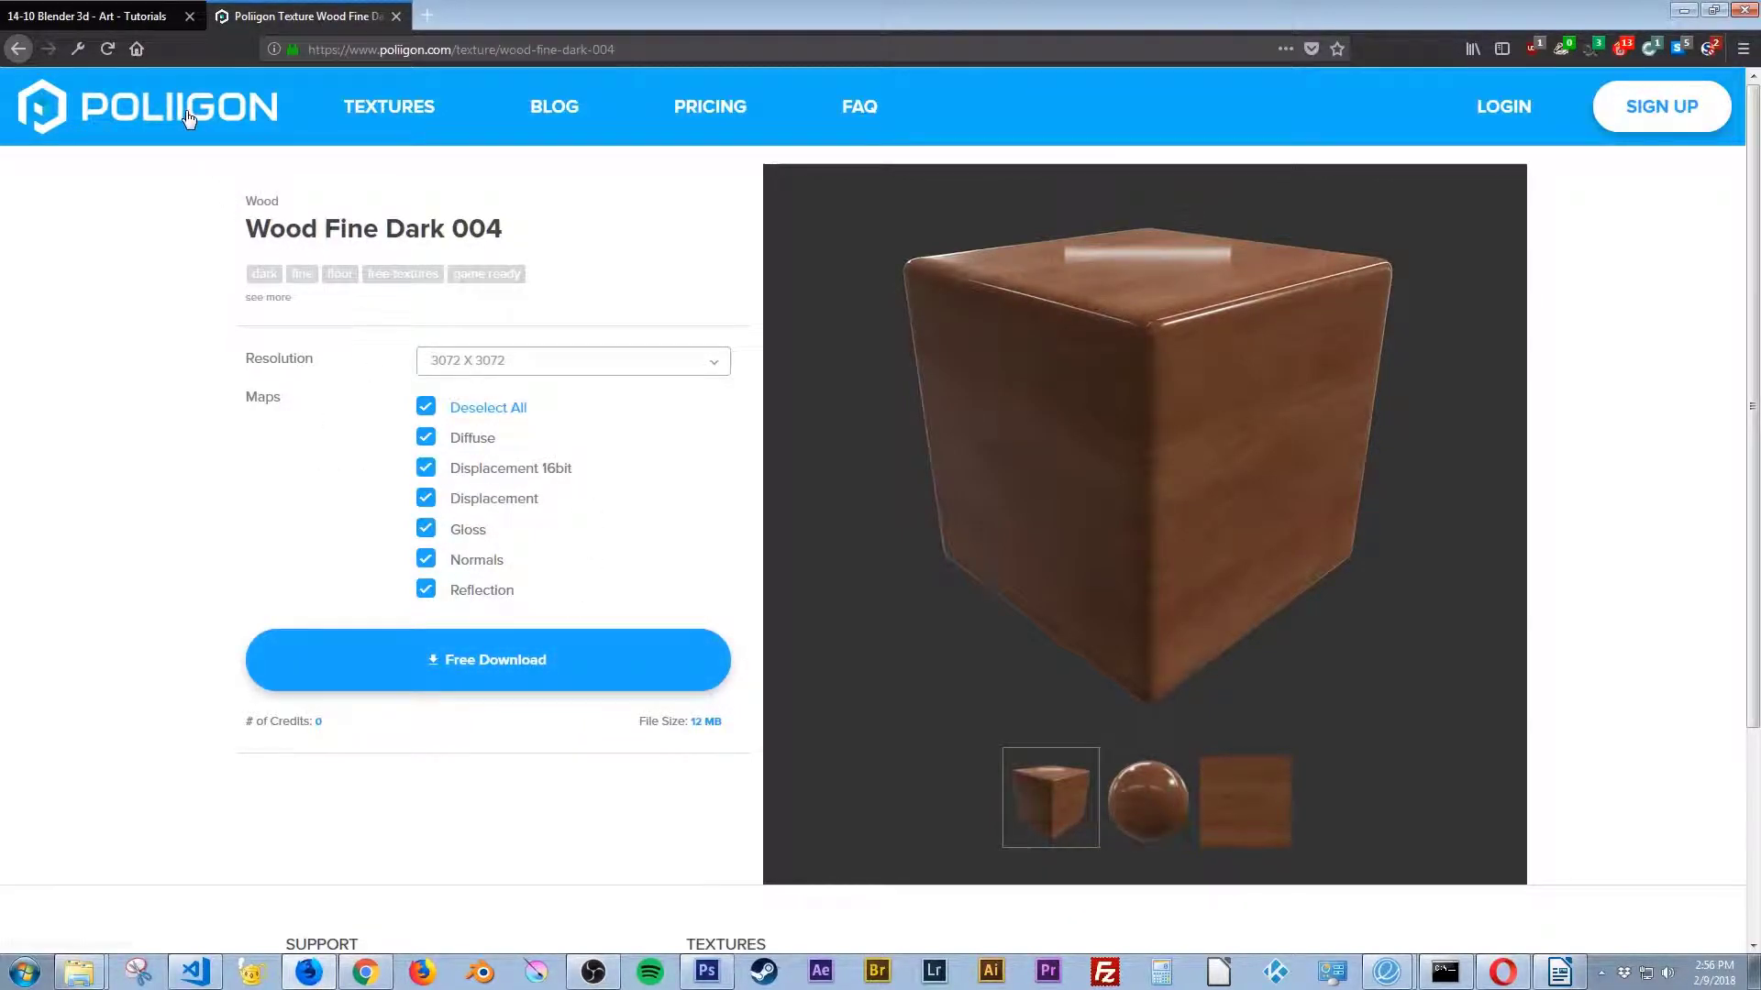
{"action": "mouse_move", "coordinate": [383, 127]}
{"action": "left_click", "coordinate": [146, 16]}
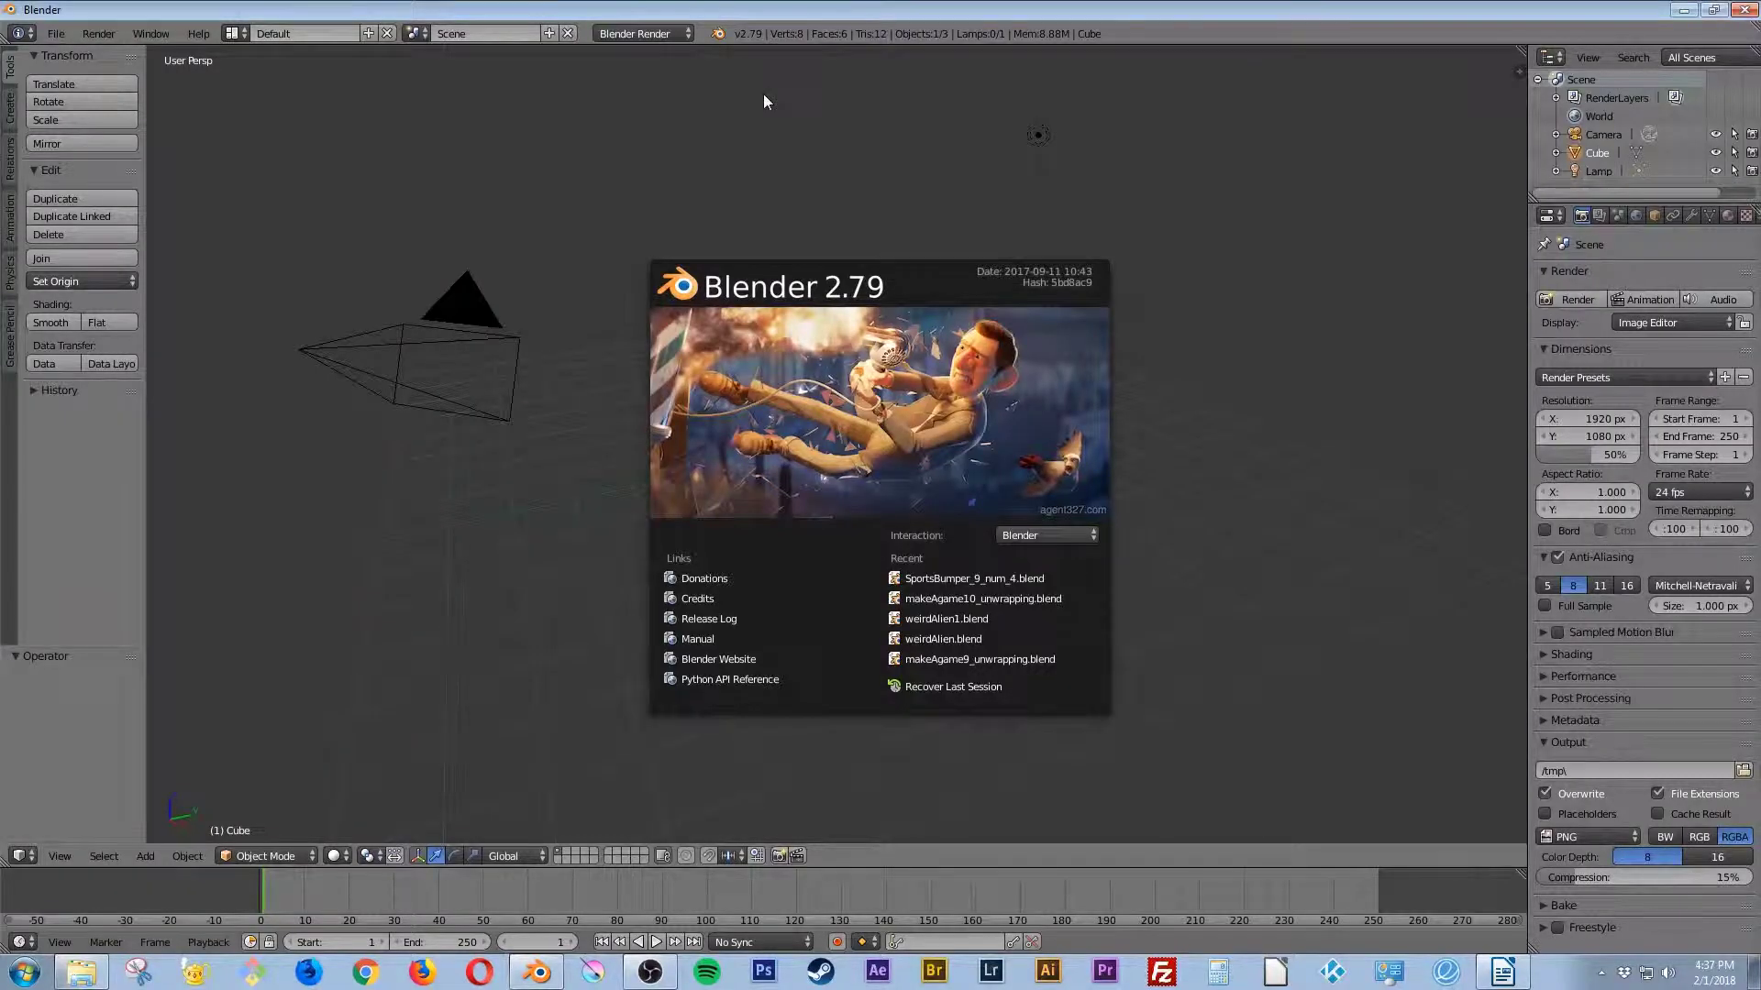
Step: Dismiss the splash screen and delete the default cube, camera and lamp from the scene
{"action": "left_click", "coordinate": [736, 152]}
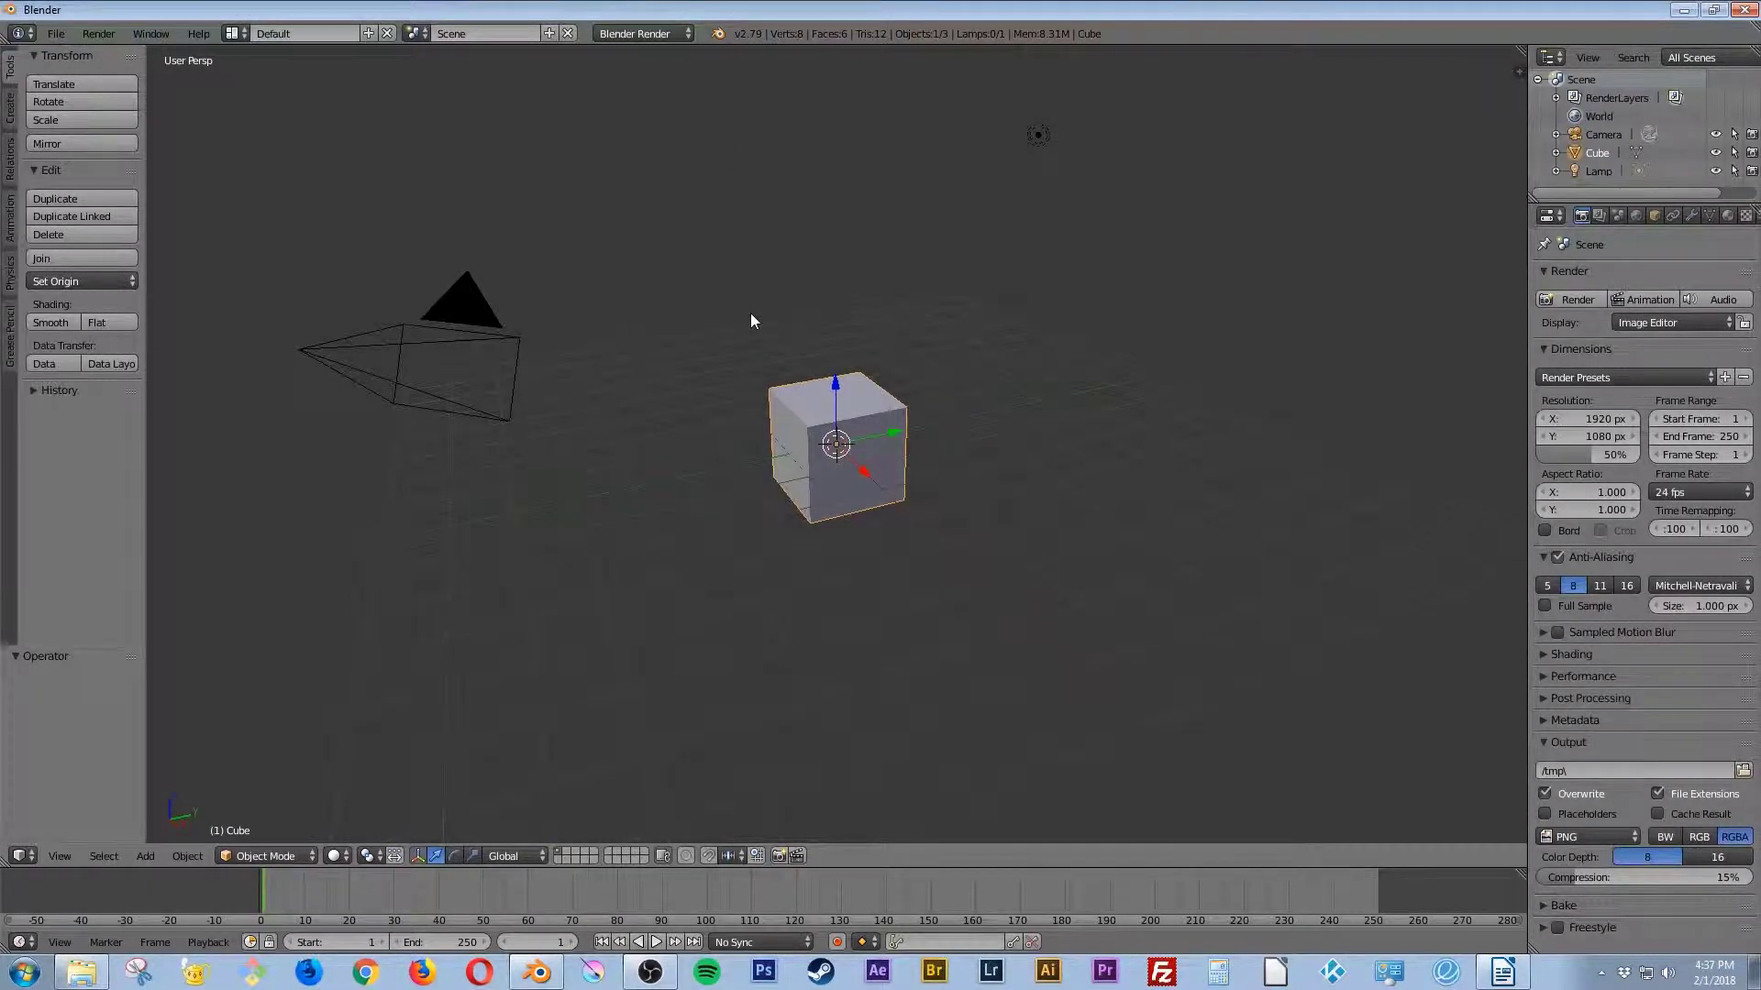
{"action": "key", "text": "a"}
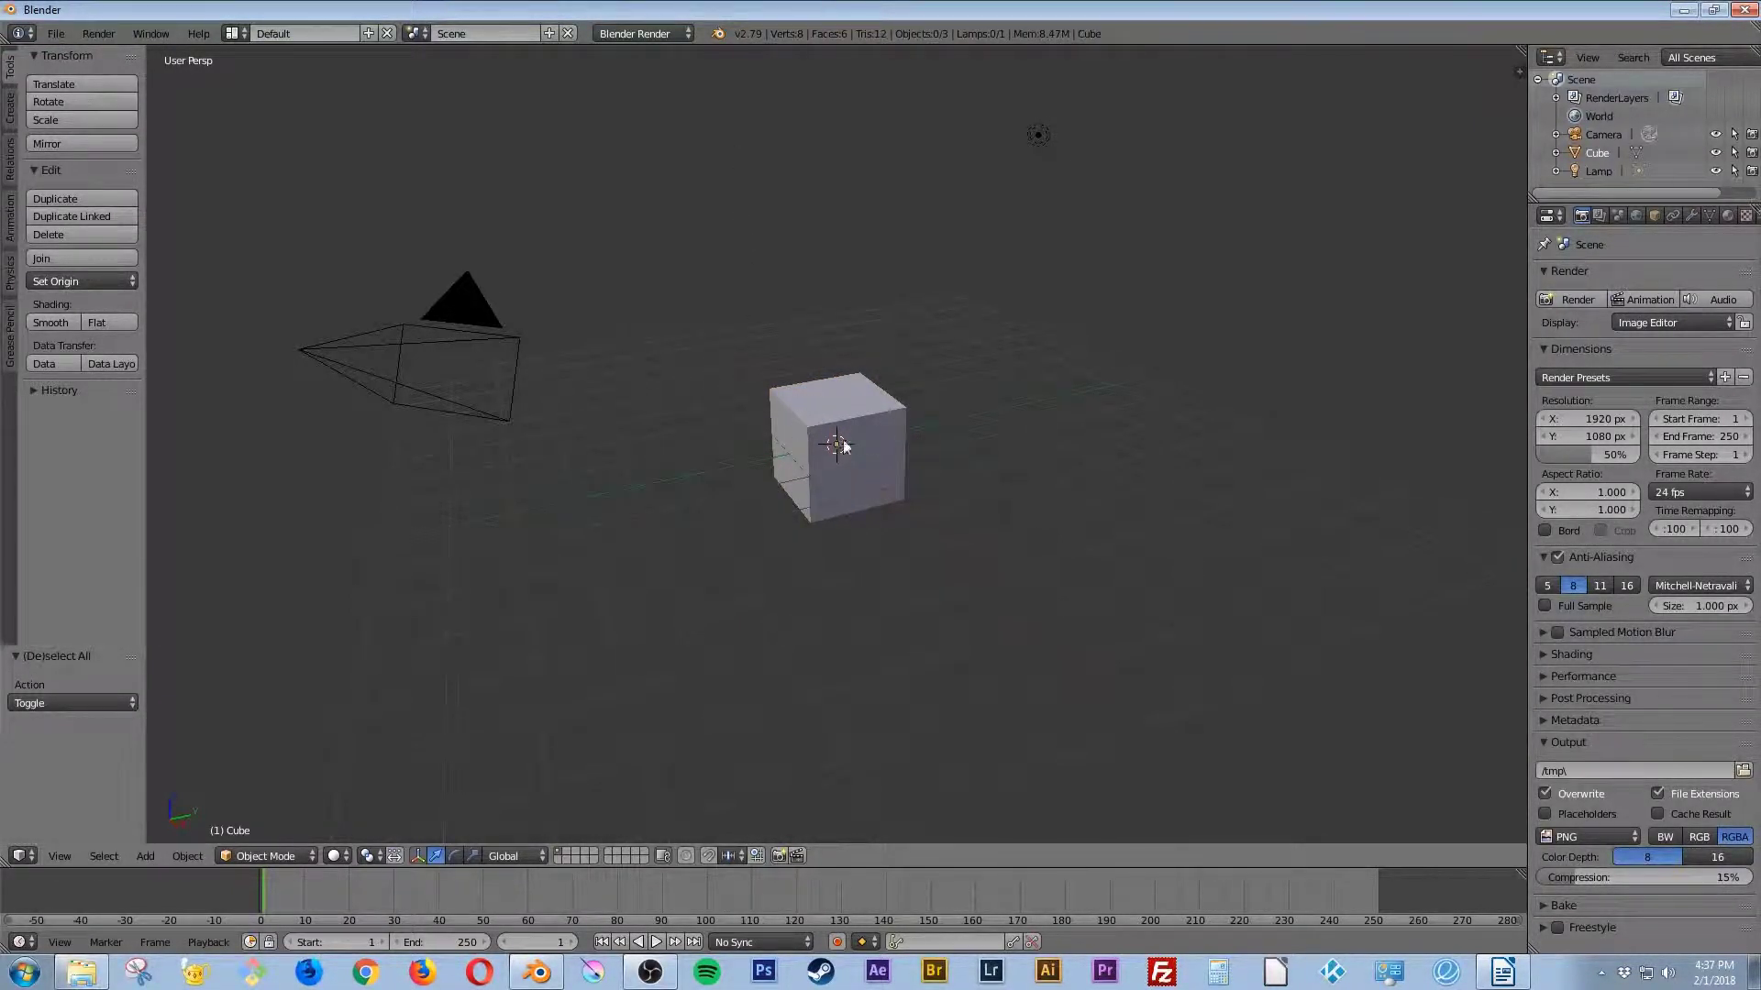
{"action": "key", "text": "a"}
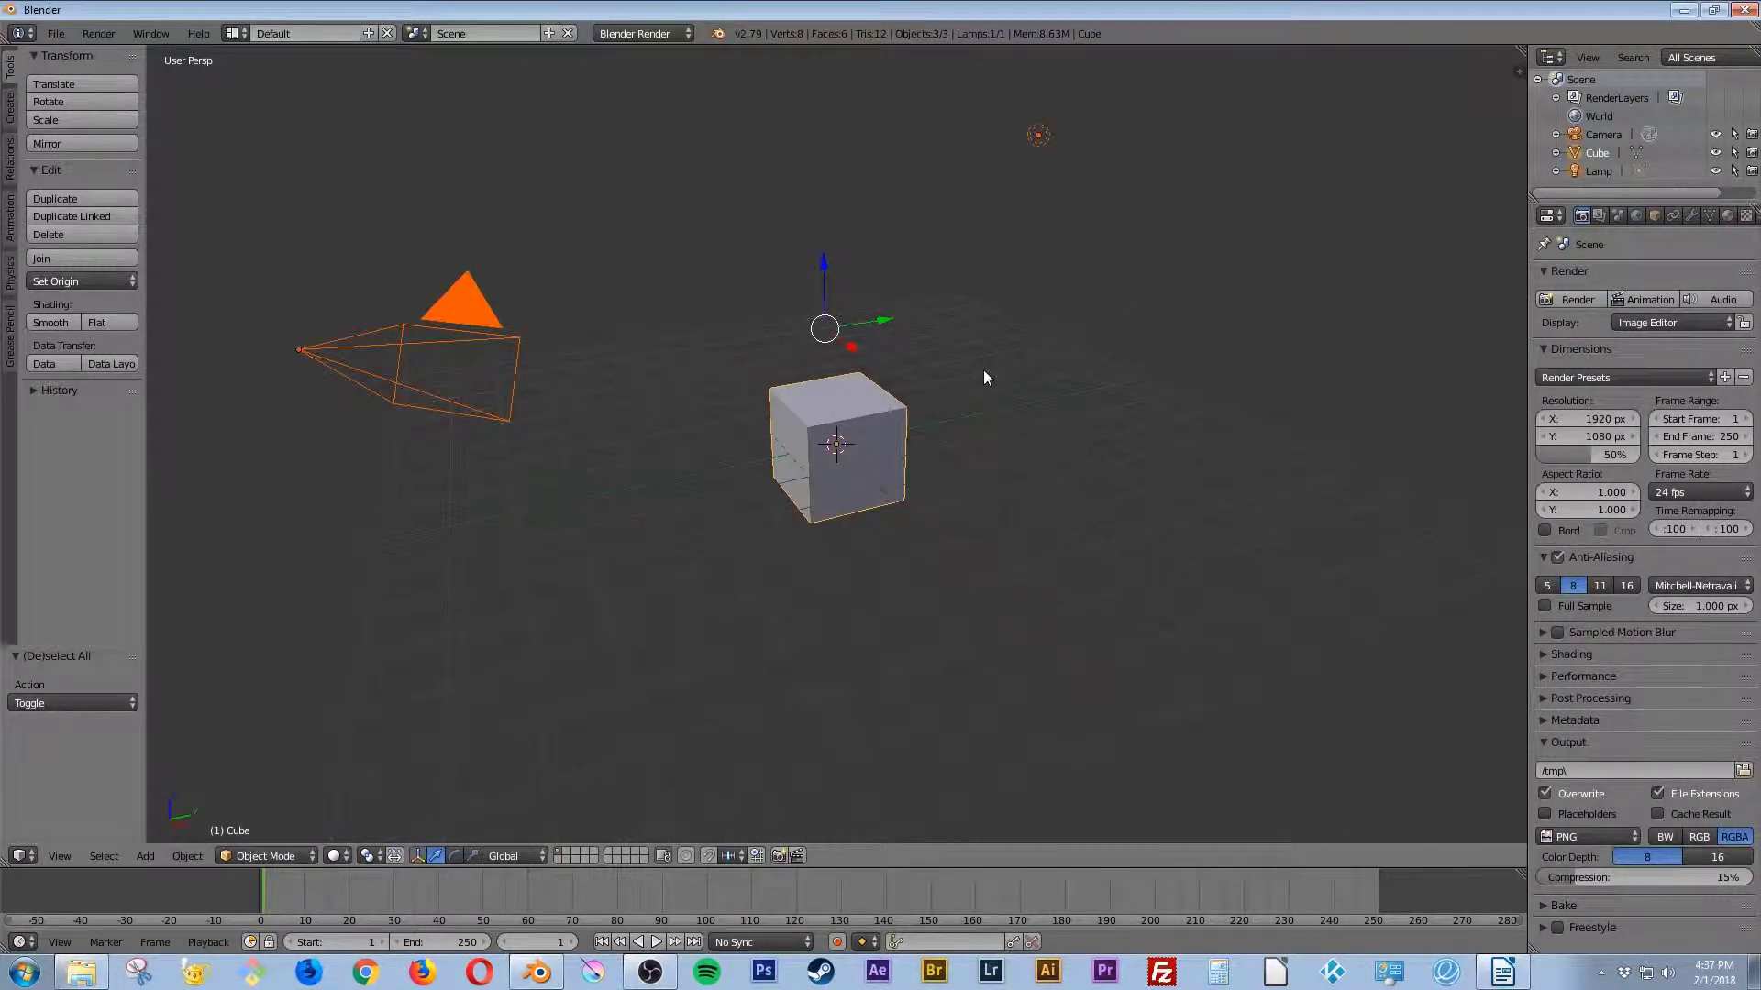
{"action": "key", "text": "x"}
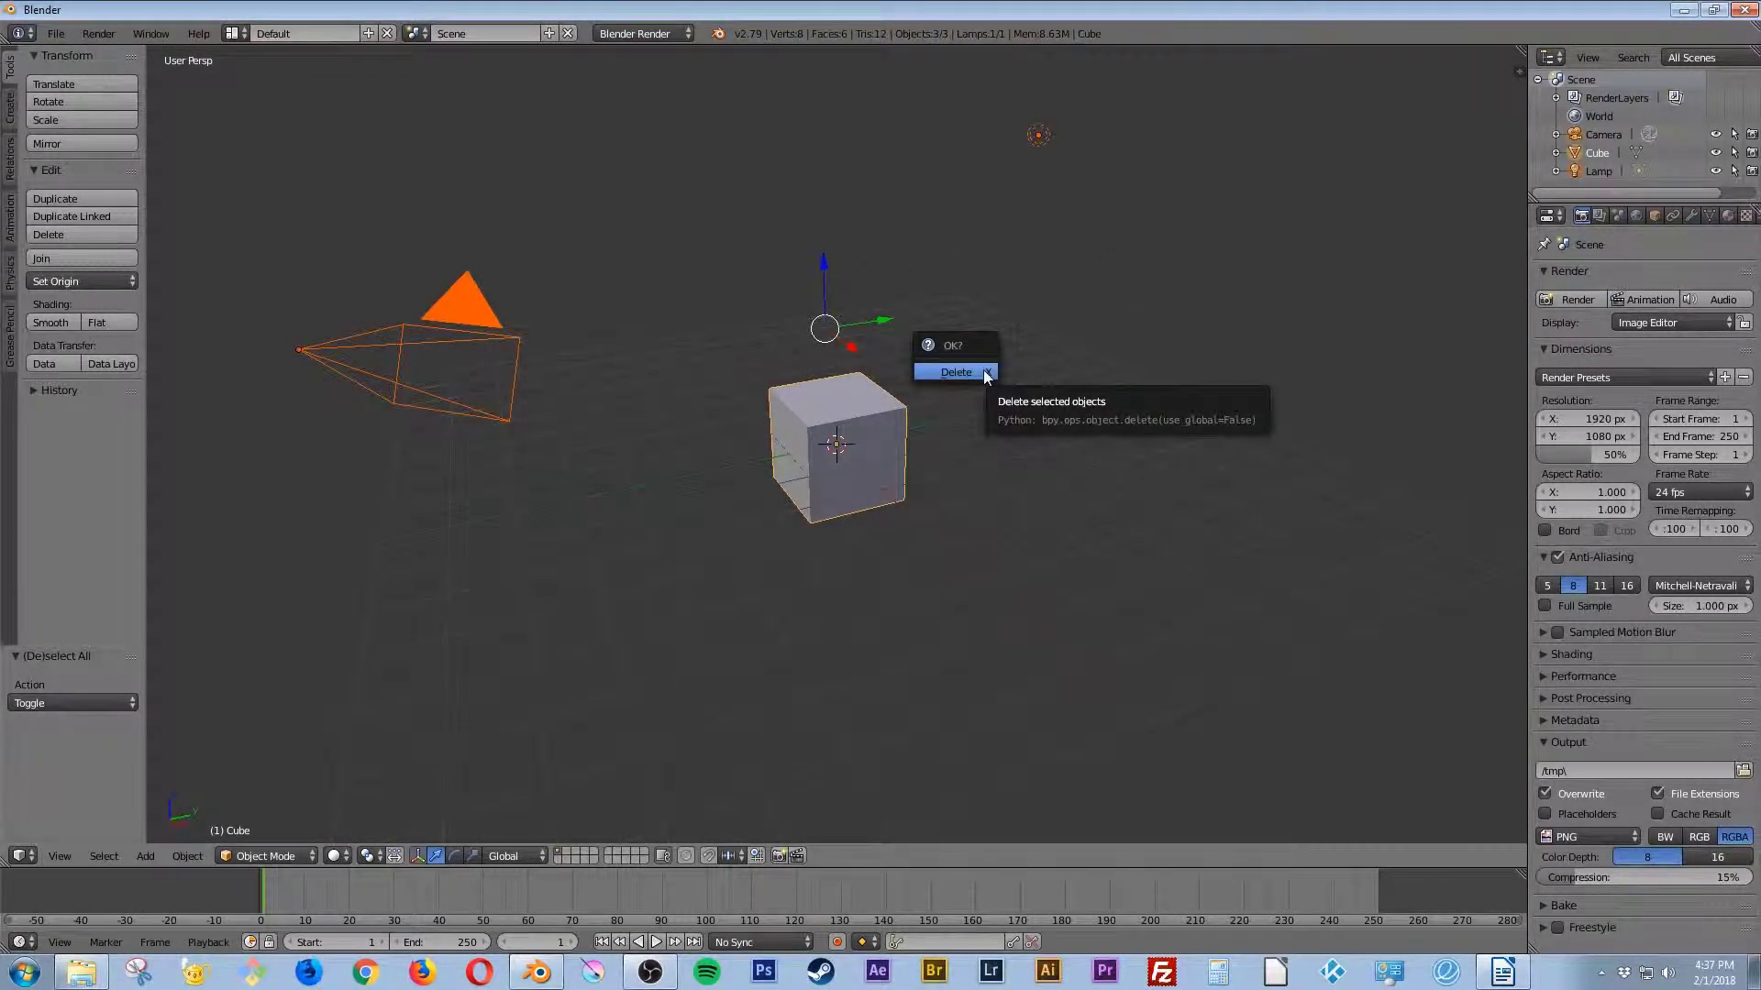
{"action": "left_click", "coordinate": [983, 370]}
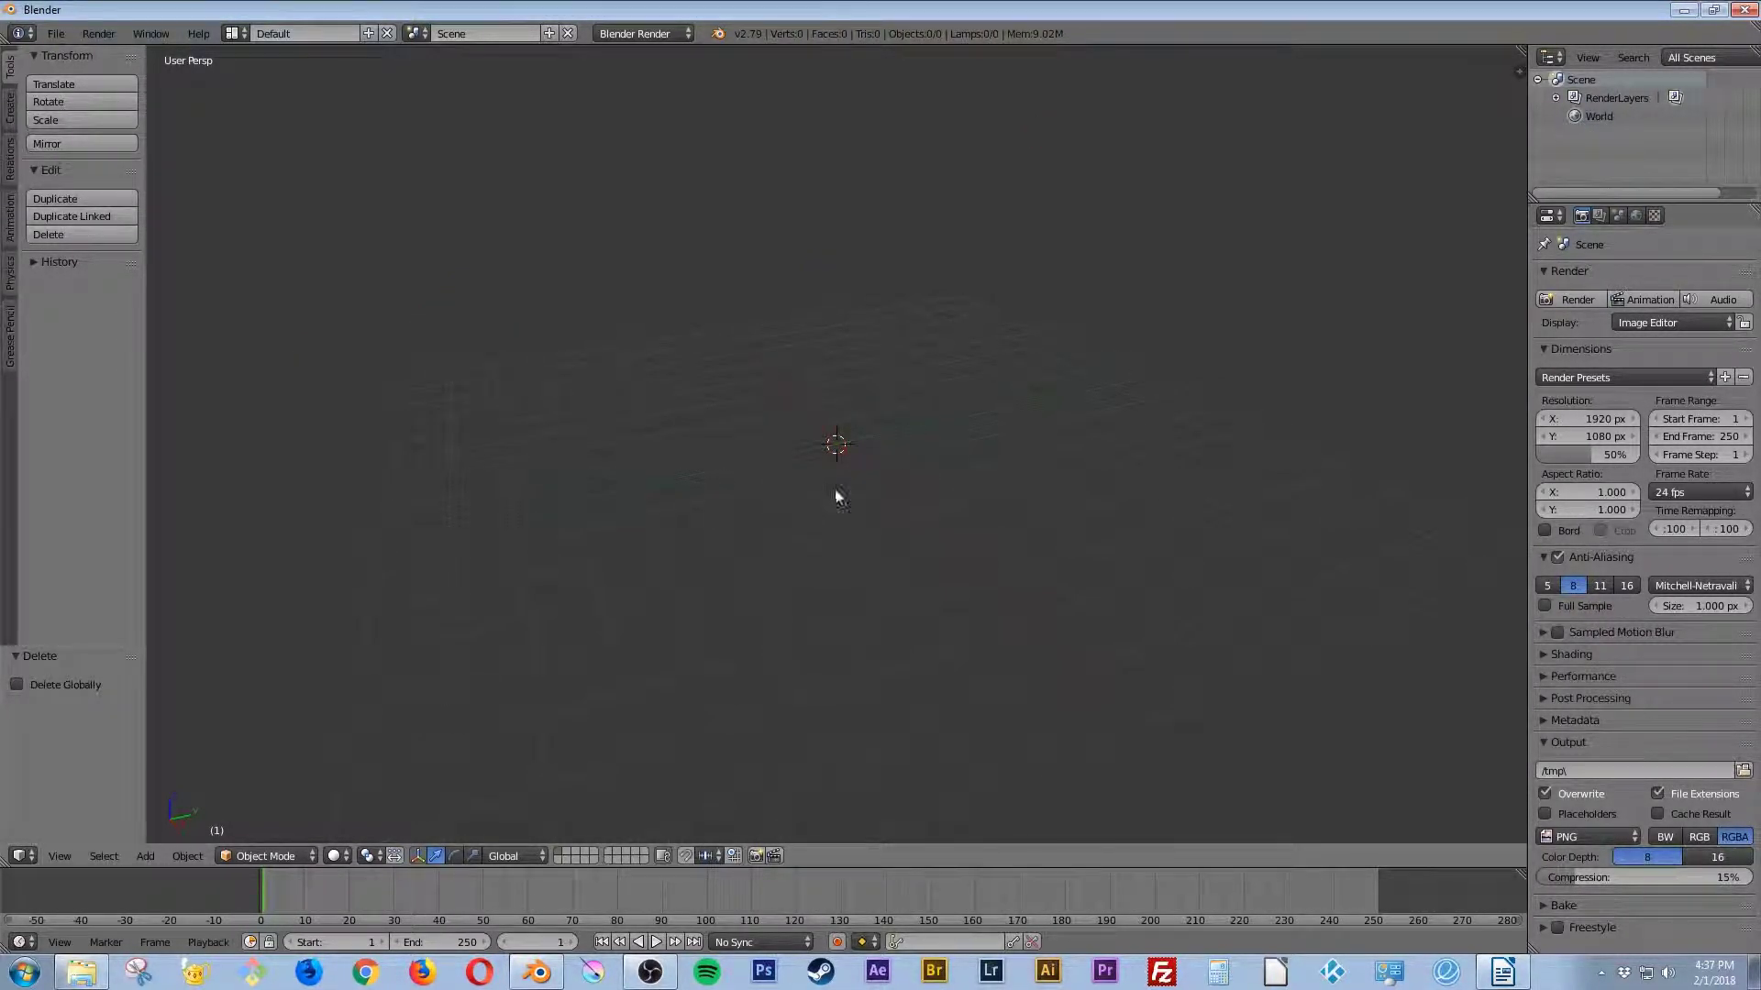
Step: Add a cylinder mesh to the empty scene and set its vertex count to 64
{"action": "key", "text": "shift+a"}
{"action": "mouse_move", "coordinate": [855, 466]}
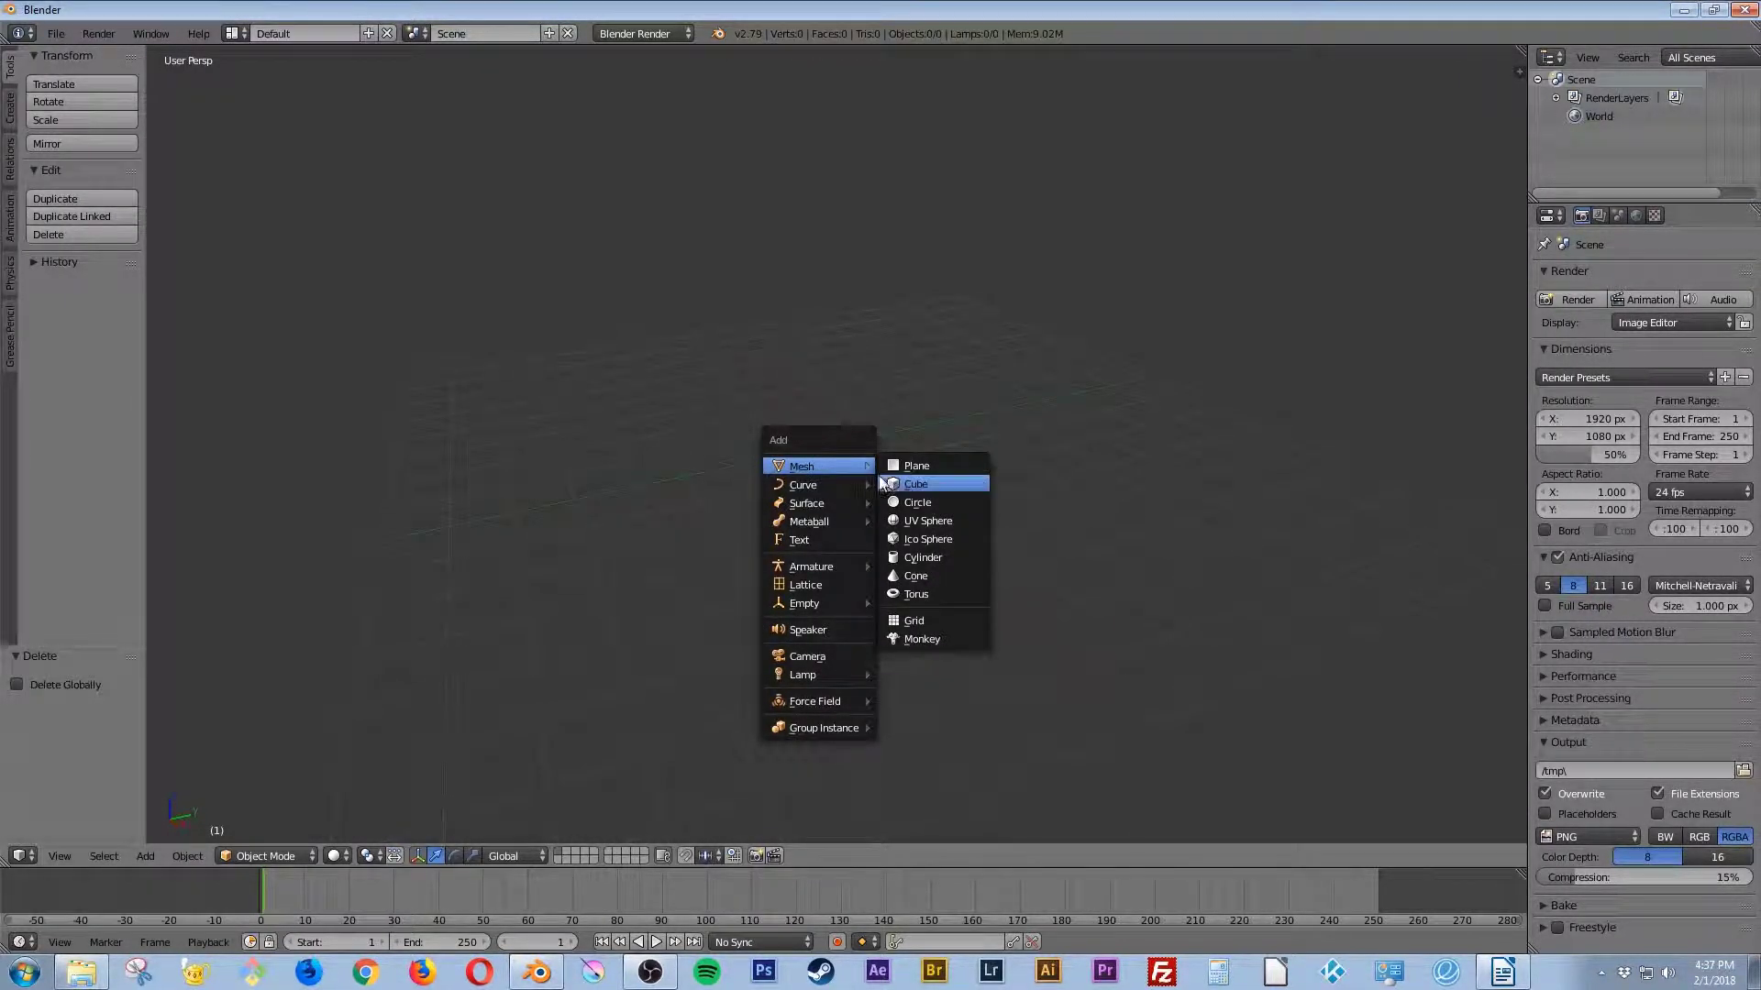
{"action": "left_click", "coordinate": [932, 559]}
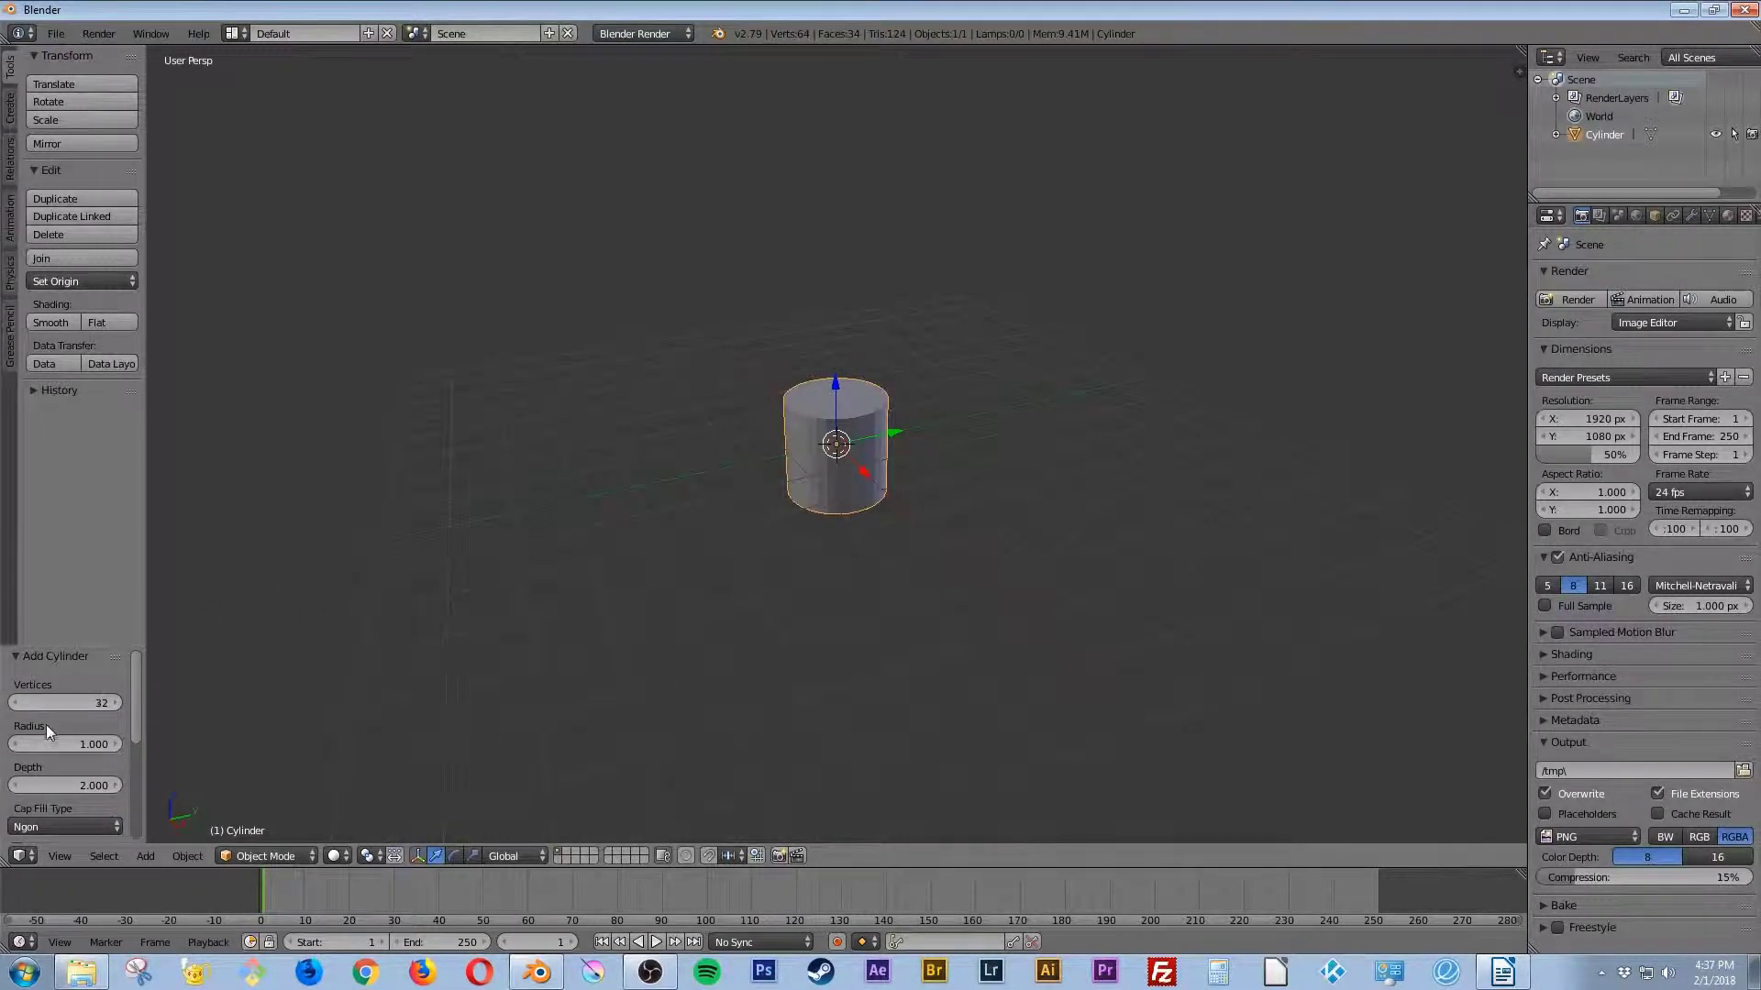
{"action": "left_click_drag", "start_coordinate": [80, 647], "coordinate": [109, 490]}
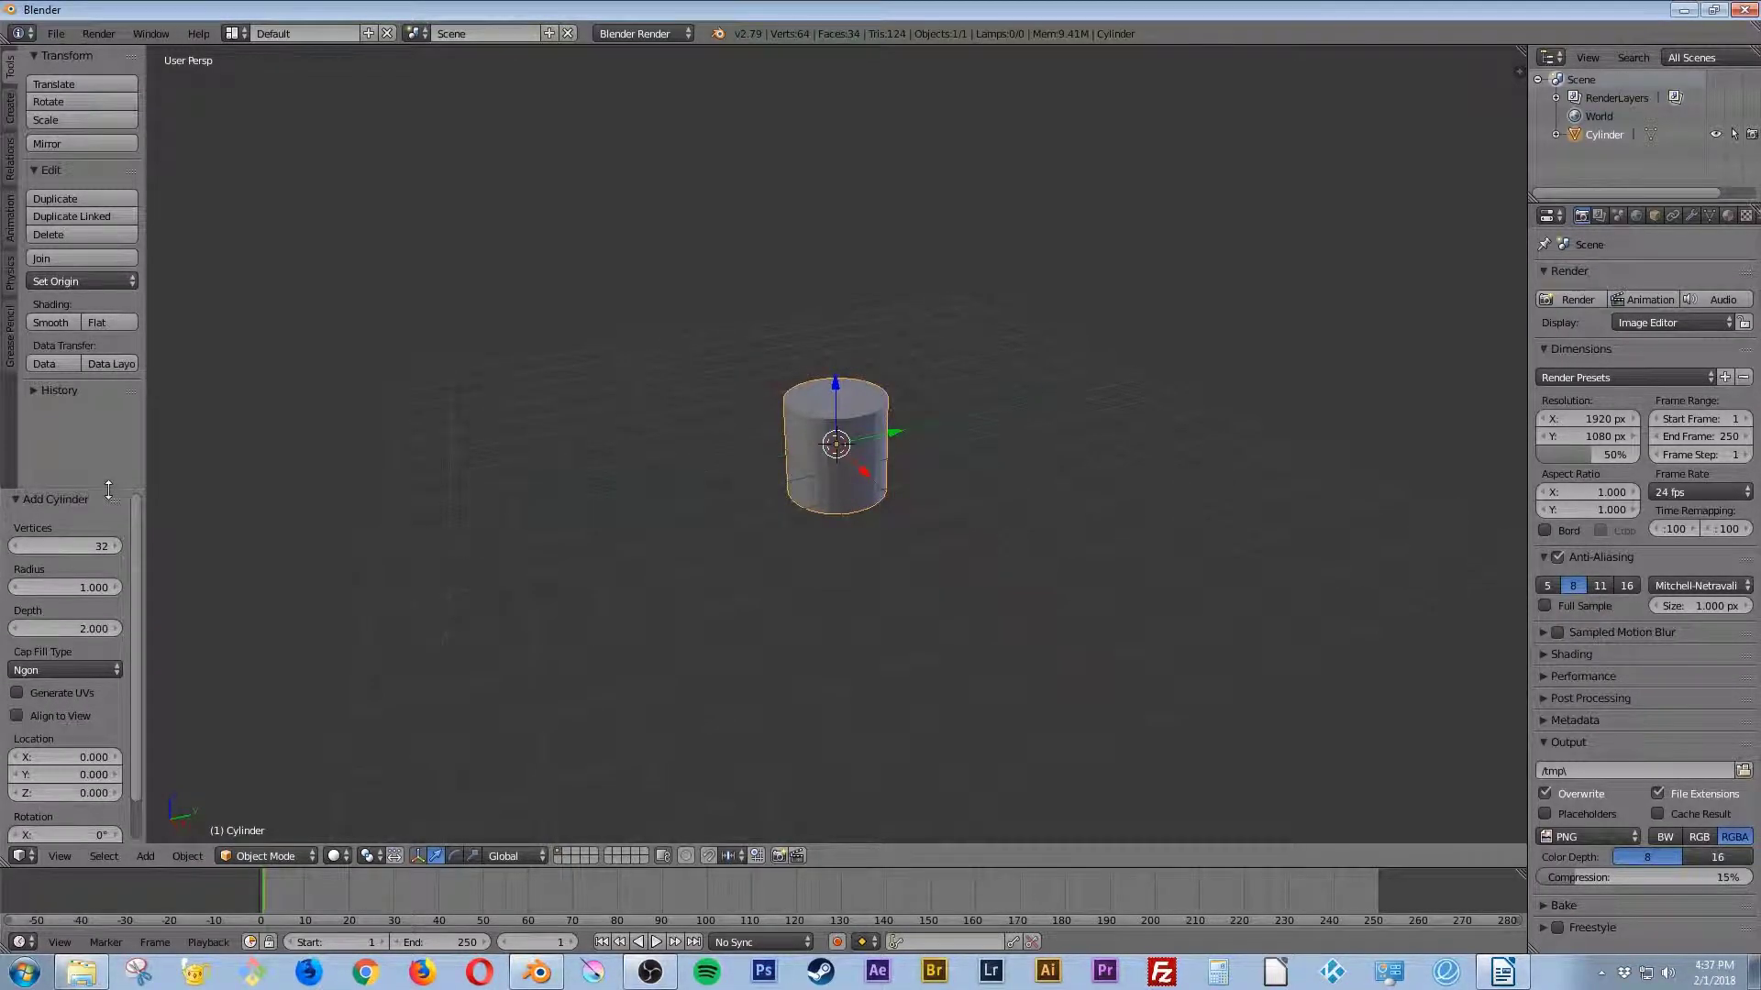
{"action": "left_click", "coordinate": [74, 542]}
{"action": "type", "text": "64"}
{"action": "key", "text": "Return"}
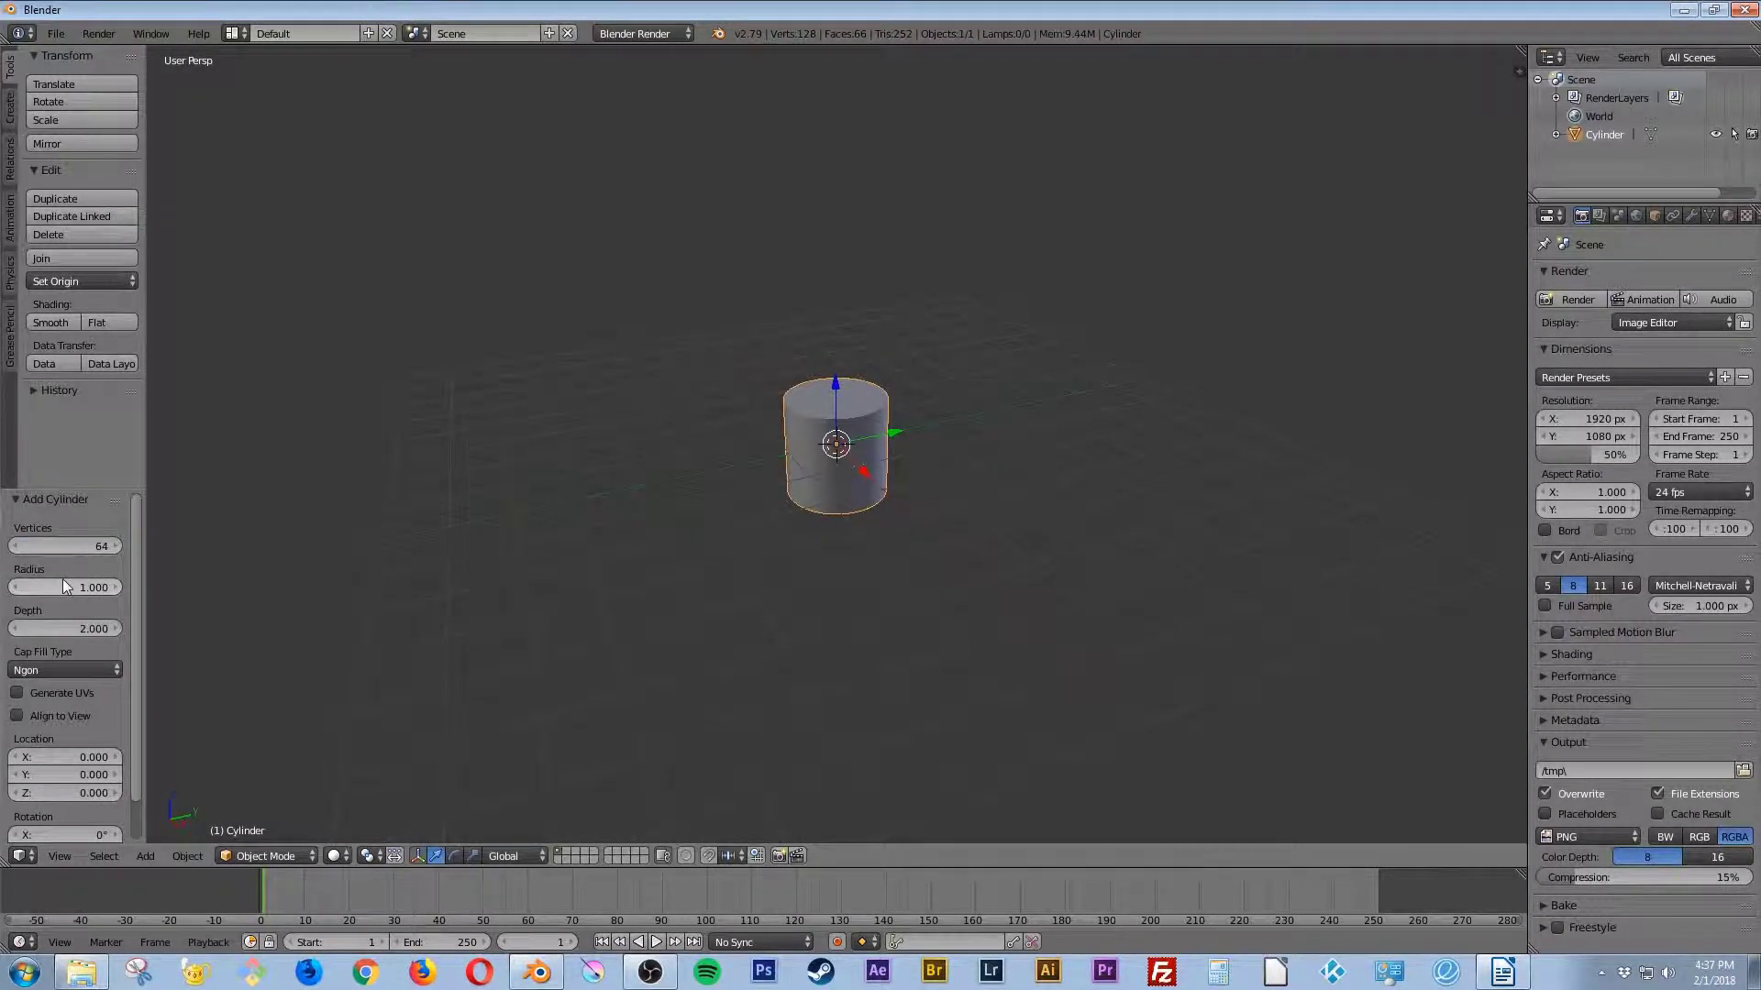
Step: Set the new cylinder's radius to 36 and depth to 25, with the cap fill type set to Nothing
{"action": "left_click", "coordinate": [63, 580]}
{"action": "type", "text": "36"}
{"action": "key", "text": "Return"}
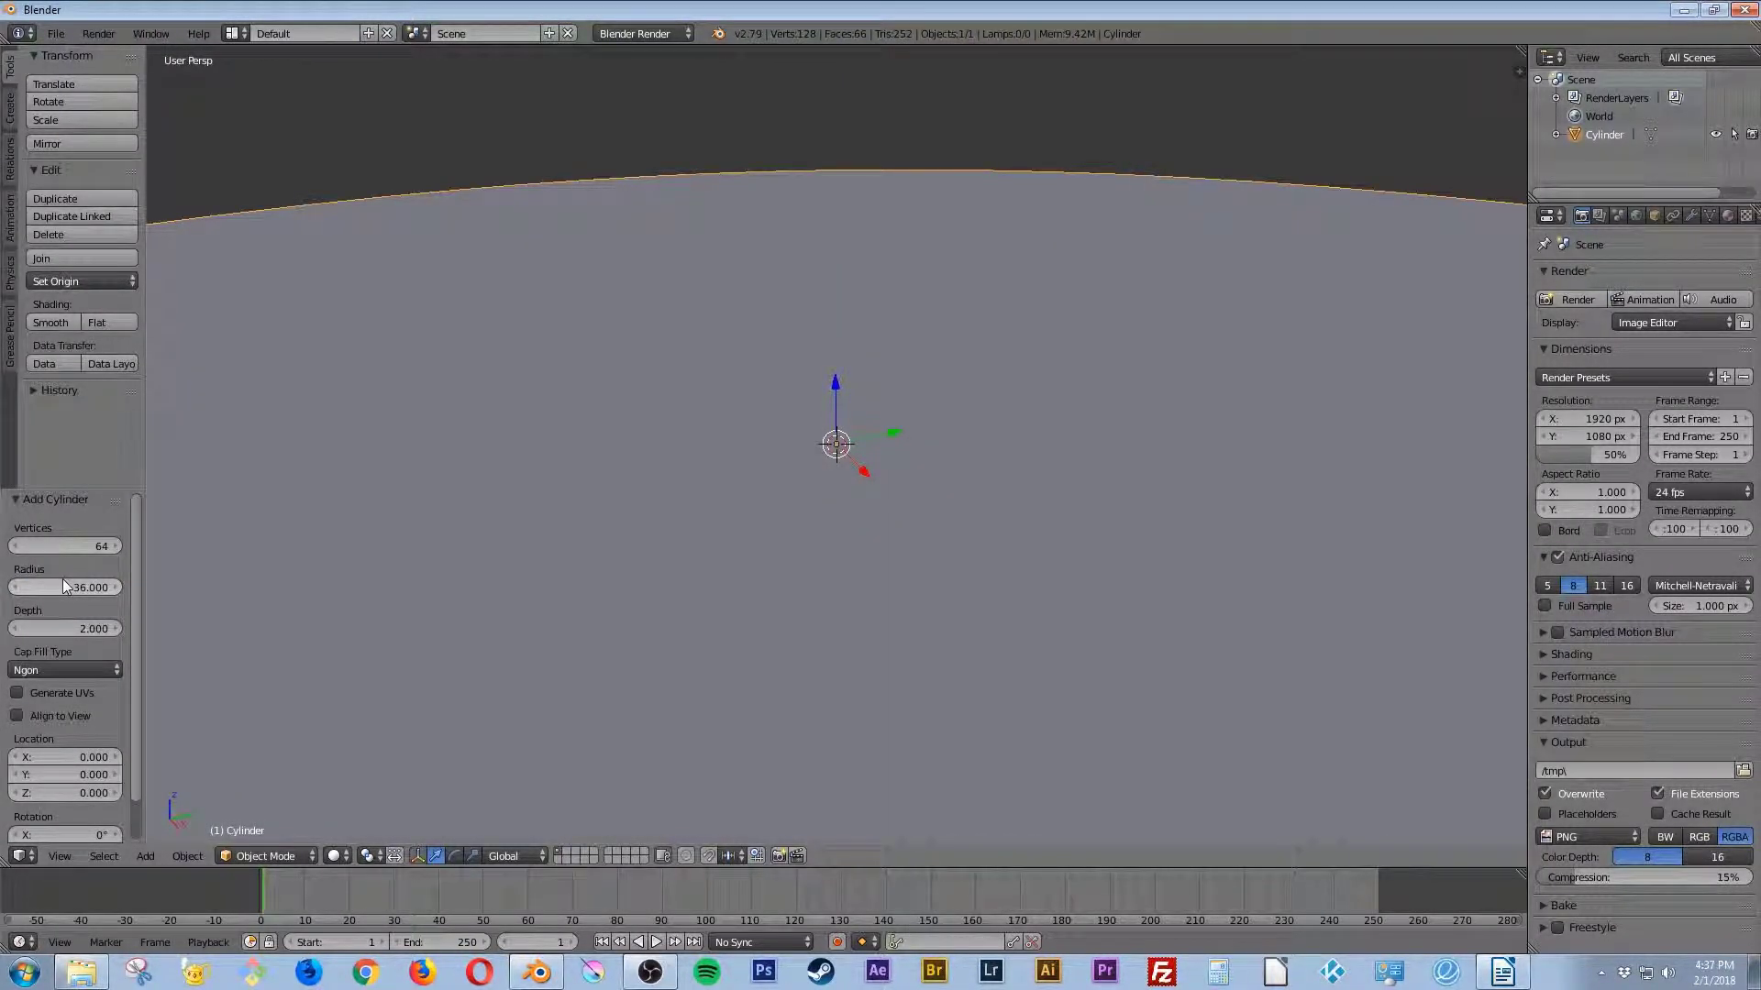
{"action": "left_click", "coordinate": [64, 631]}
{"action": "type", "text": "25"}
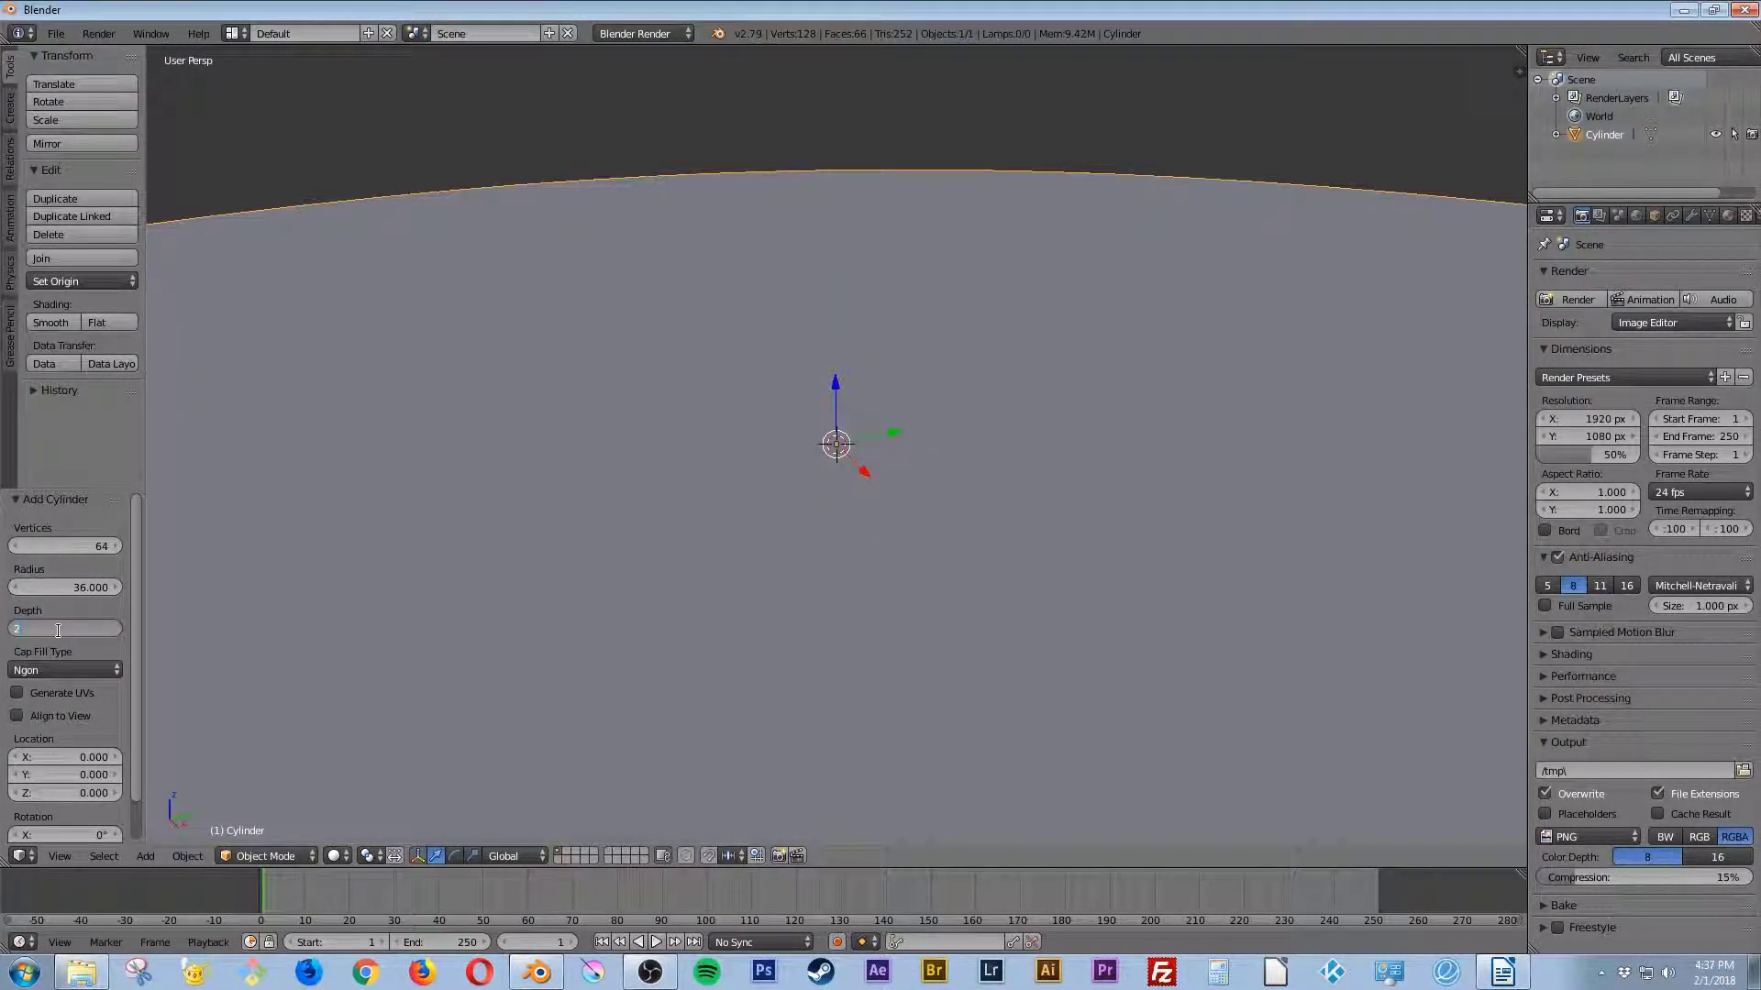
{"action": "key", "text": "Return"}
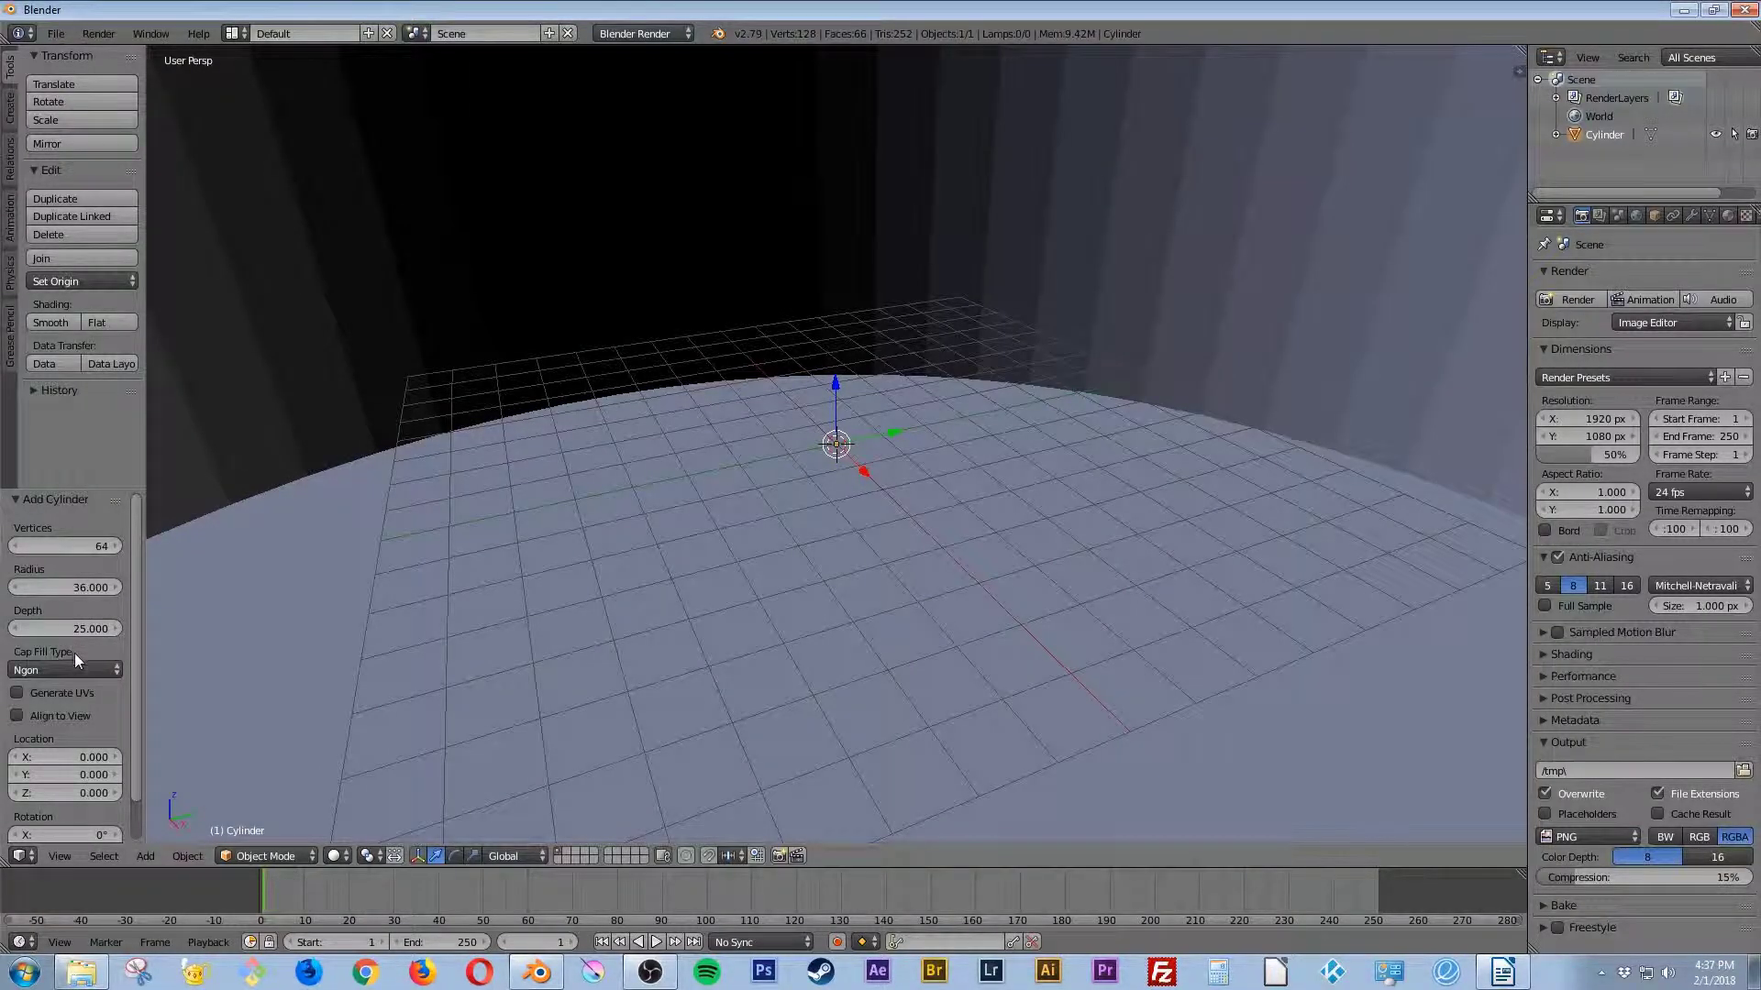
{"action": "left_click", "coordinate": [49, 671]}
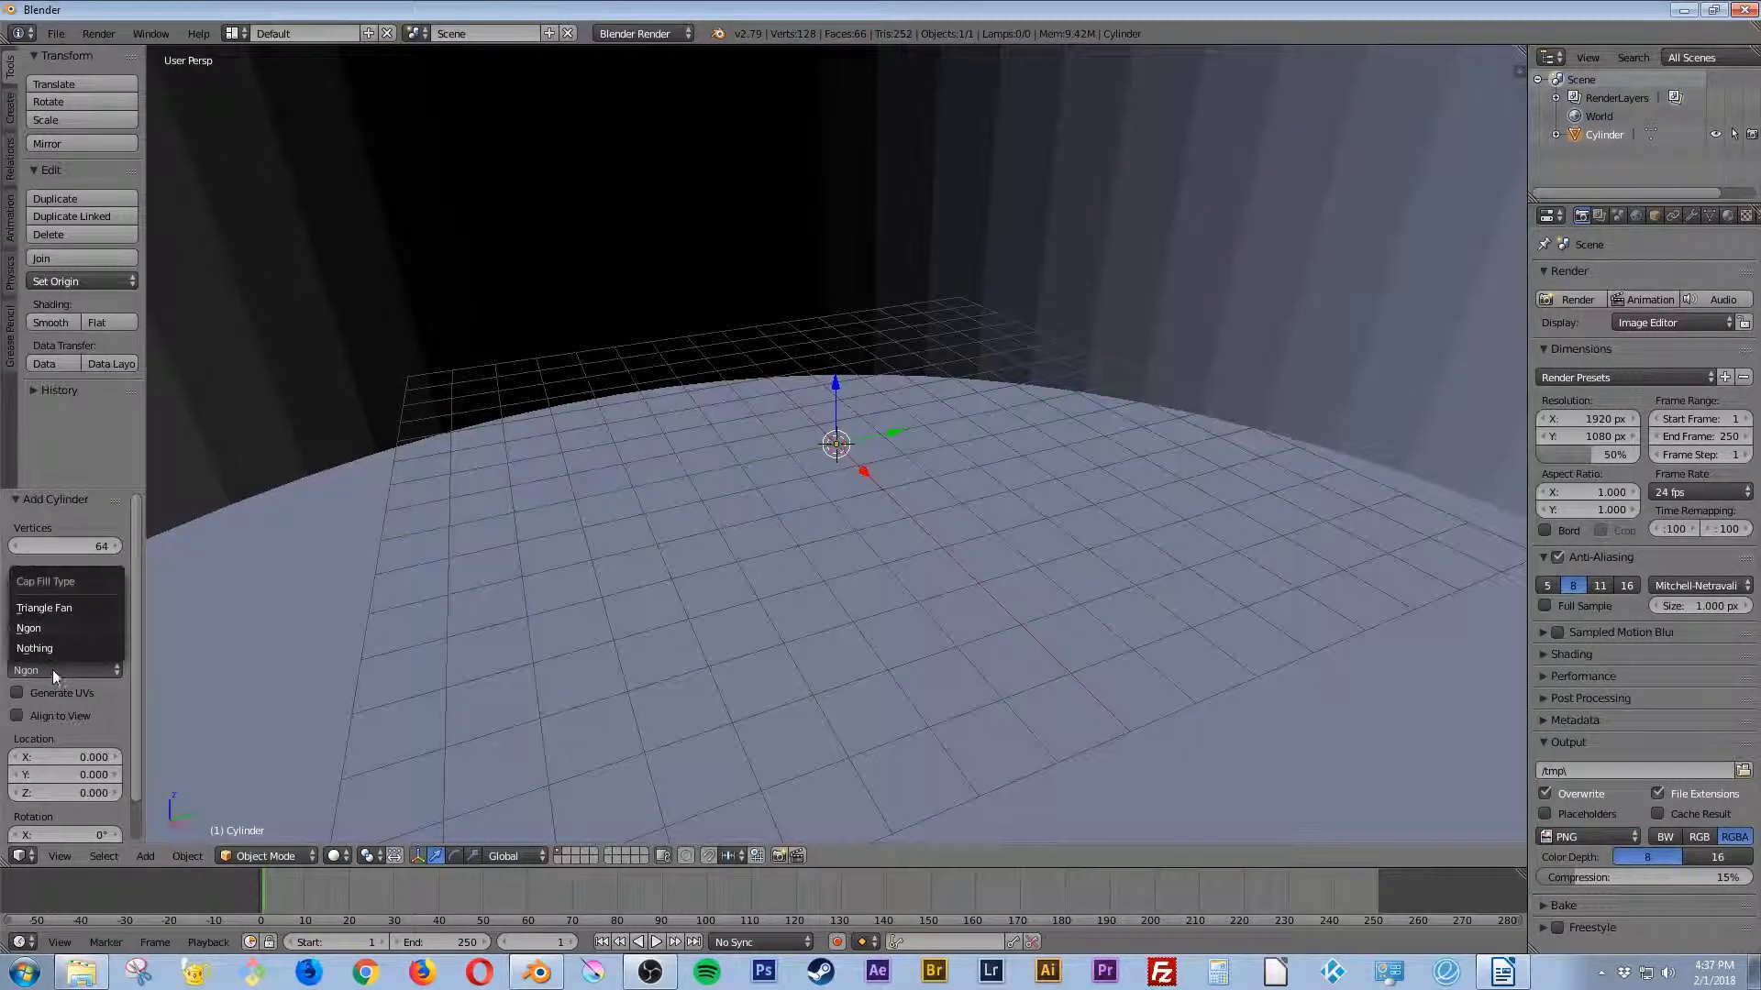
{"action": "left_click", "coordinate": [37, 648]}
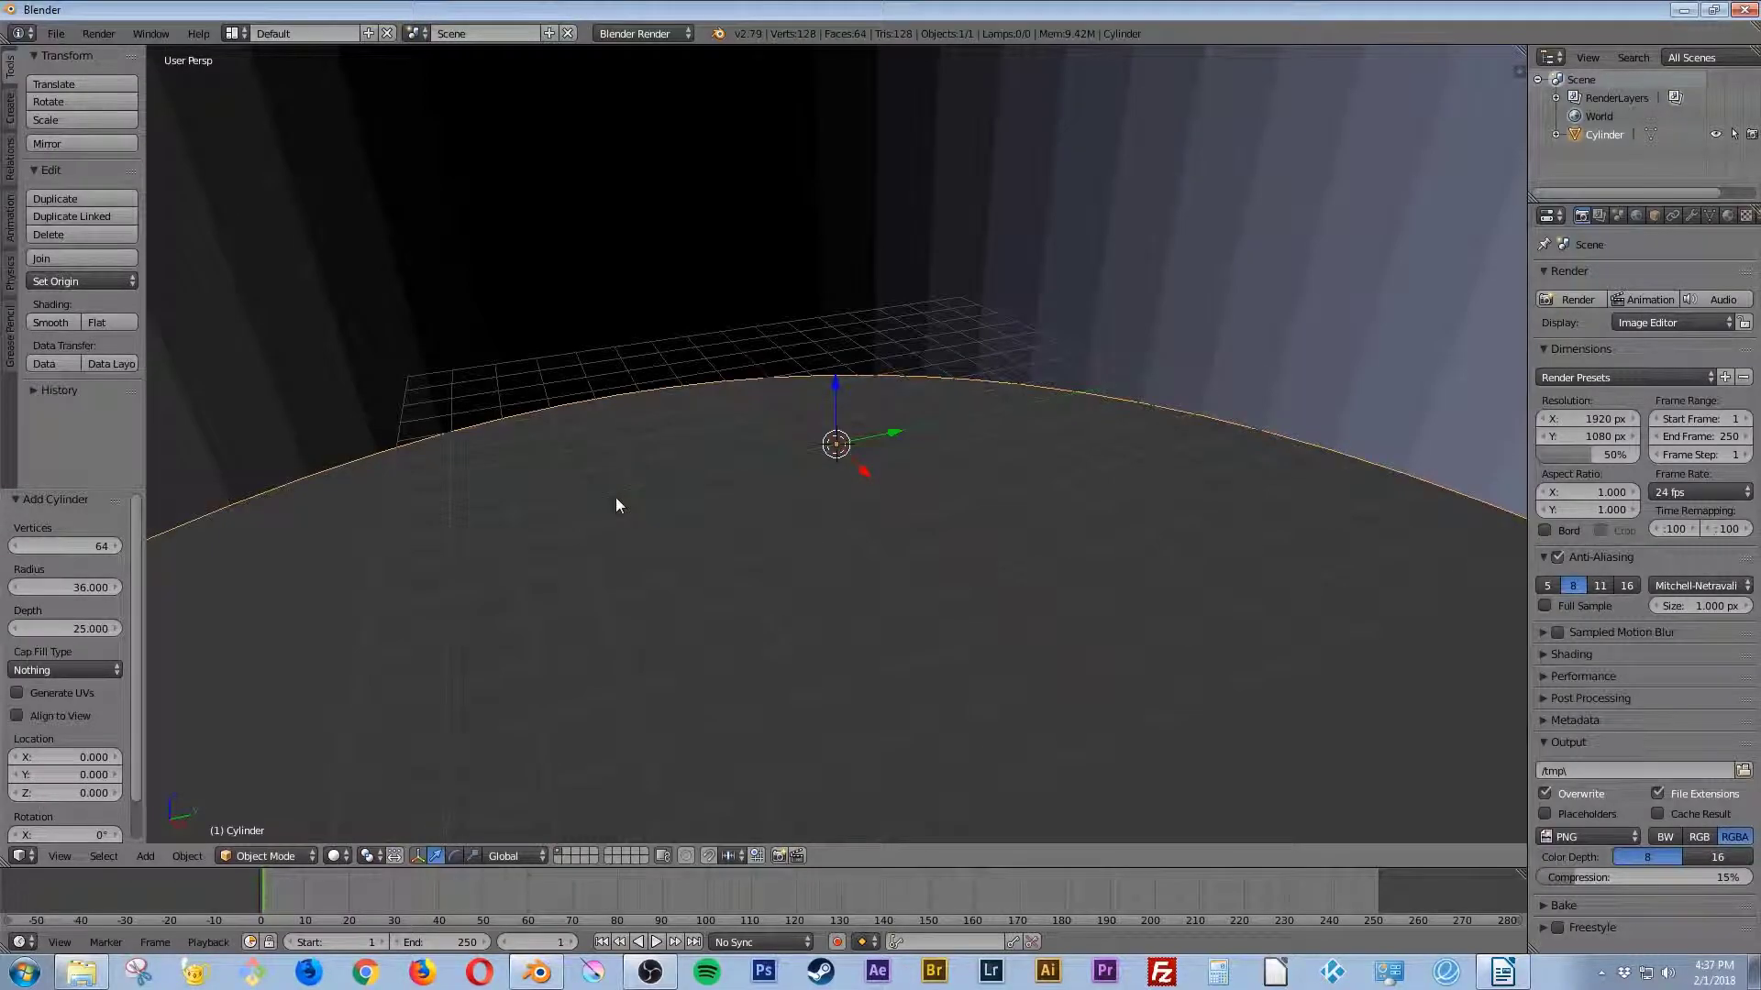
Step: In Edit Mode, extrude the cylinder's whole wall and scale the extruded faces to 0.9 to give the ring thickness
{"action": "scroll", "coordinate": [729, 527], "scroll_direction": "down", "scroll_amount": 8}
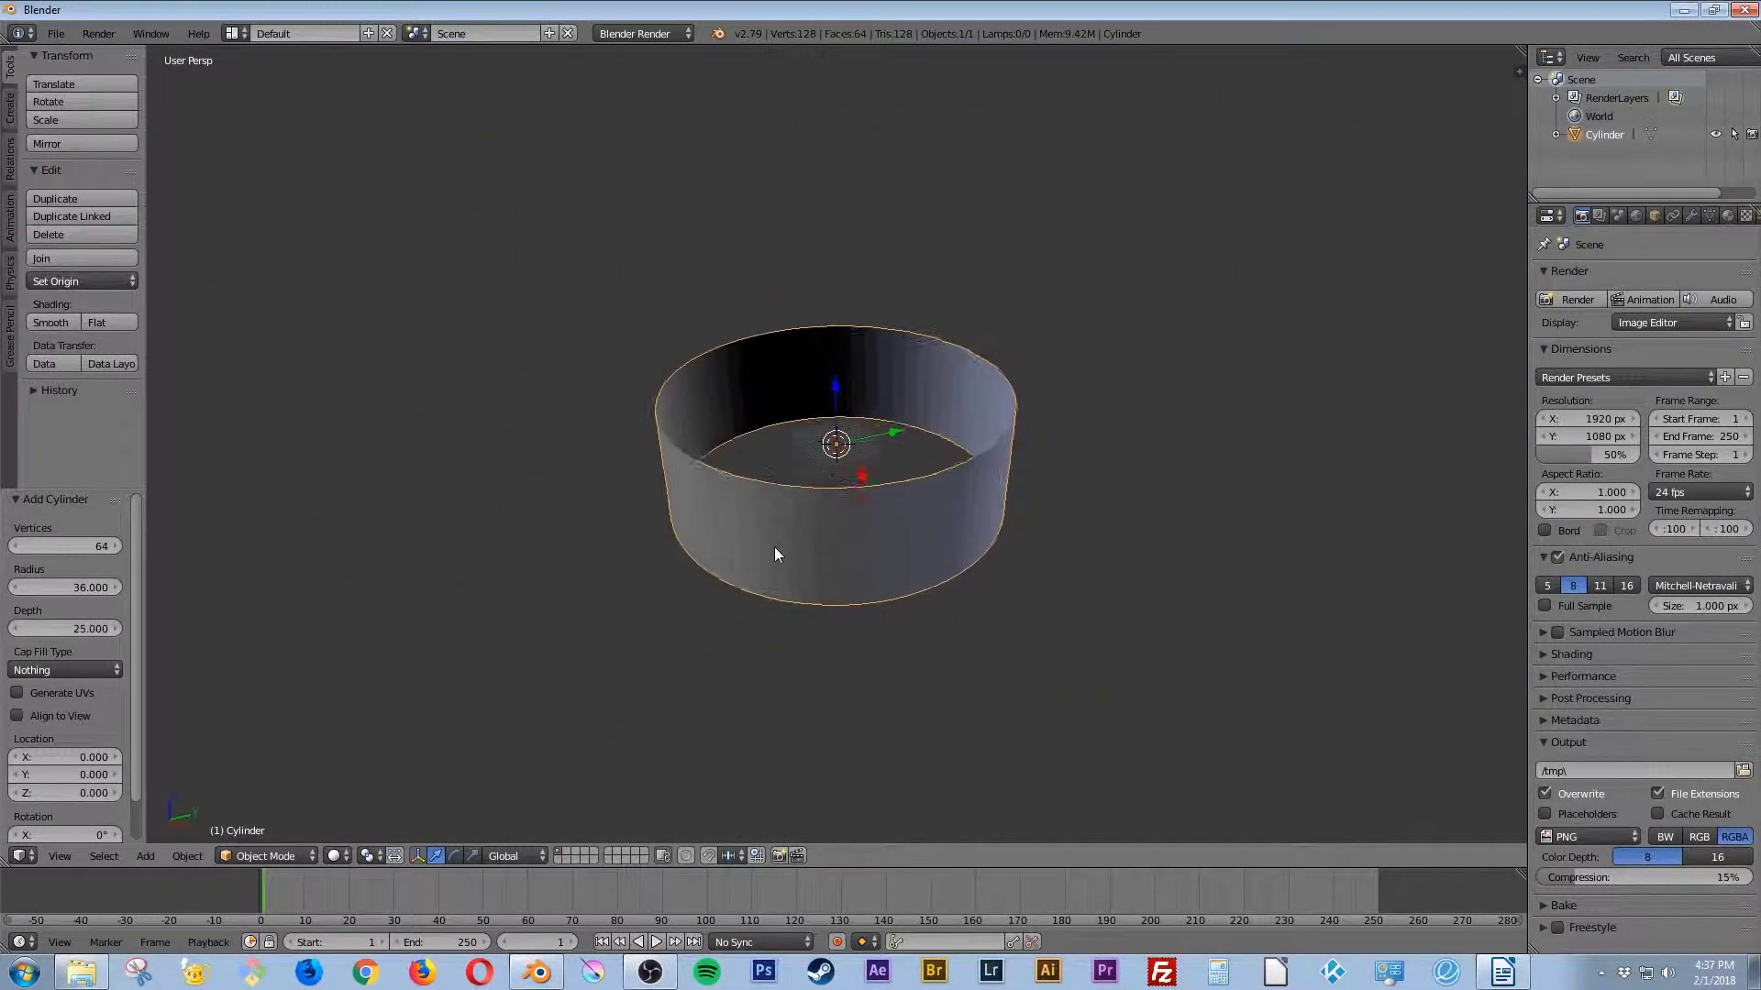
{"action": "mouse_move", "coordinate": [774, 555]}
{"action": "middle_mouse_down"}
{"action": "mouse_move", "coordinate": [785, 568]}
{"action": "mouse_move", "coordinate": [819, 544]}
{"action": "mouse_move", "coordinate": [800, 575]}
{"action": "middle_mouse_up"}
{"action": "key", "text": "Tab"}
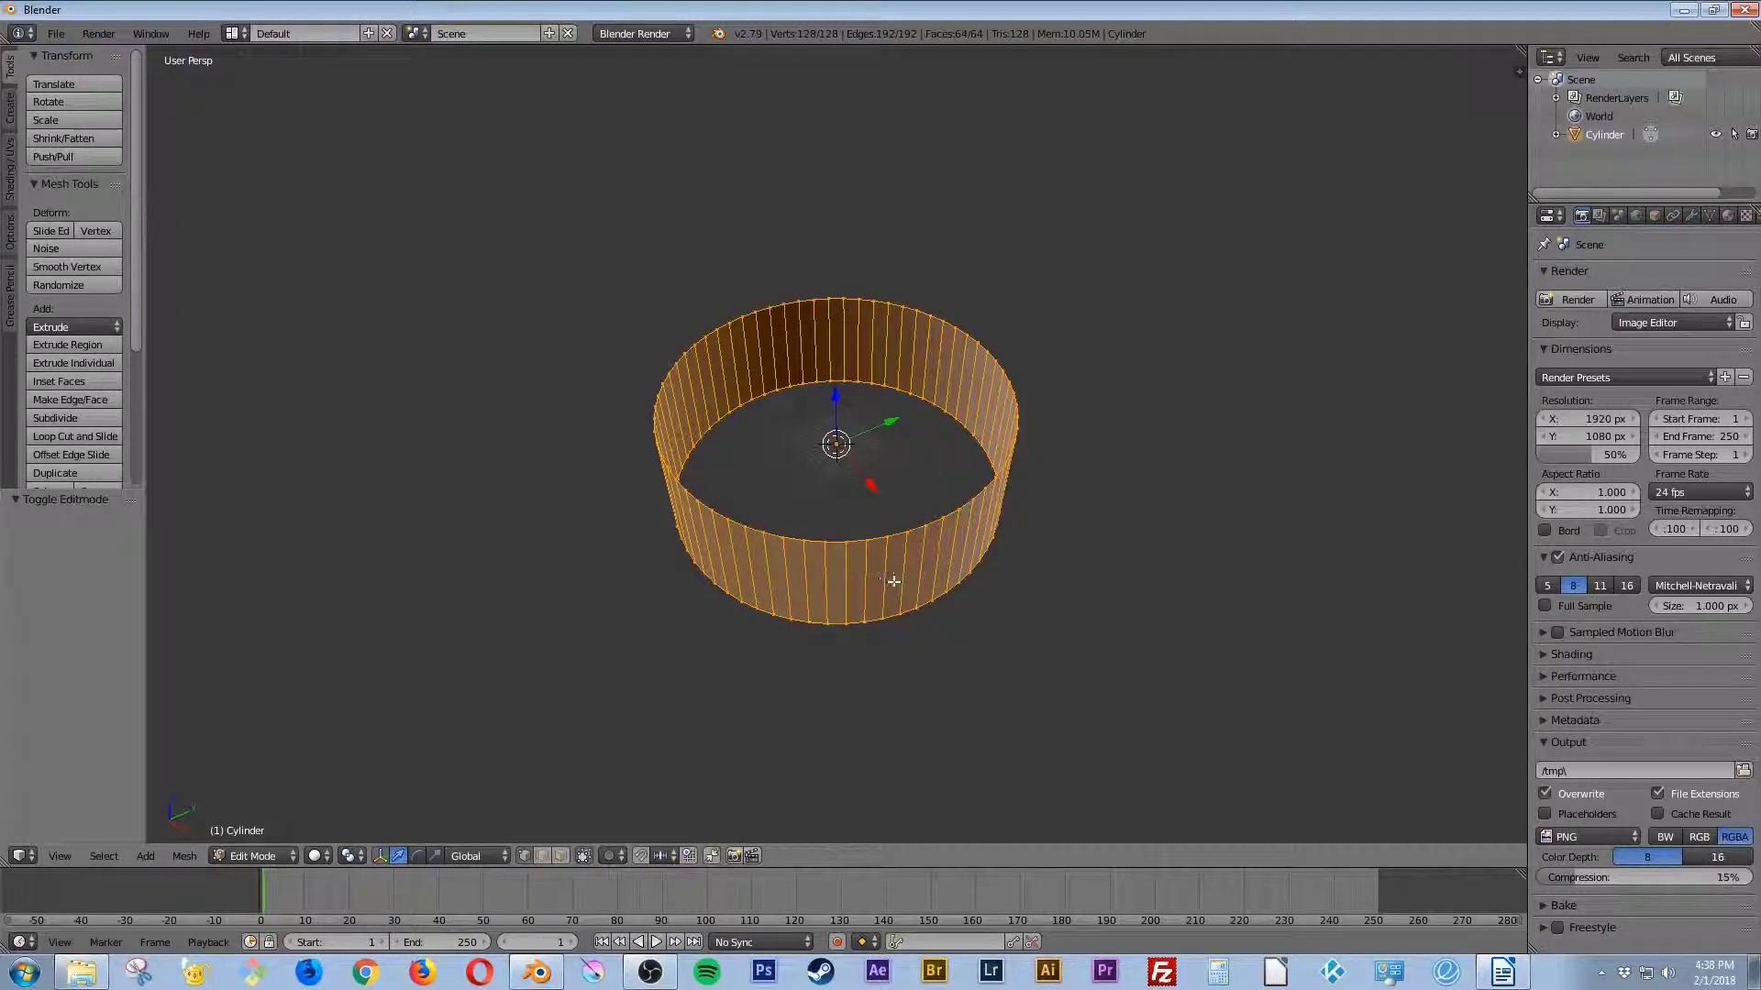
{"action": "mouse_move", "coordinate": [1038, 560]}
{"action": "middle_mouse_down"}
{"action": "mouse_move", "coordinate": [1041, 587]}
{"action": "mouse_move", "coordinate": [1049, 564]}
{"action": "middle_mouse_up"}
{"action": "key", "text": "e"}
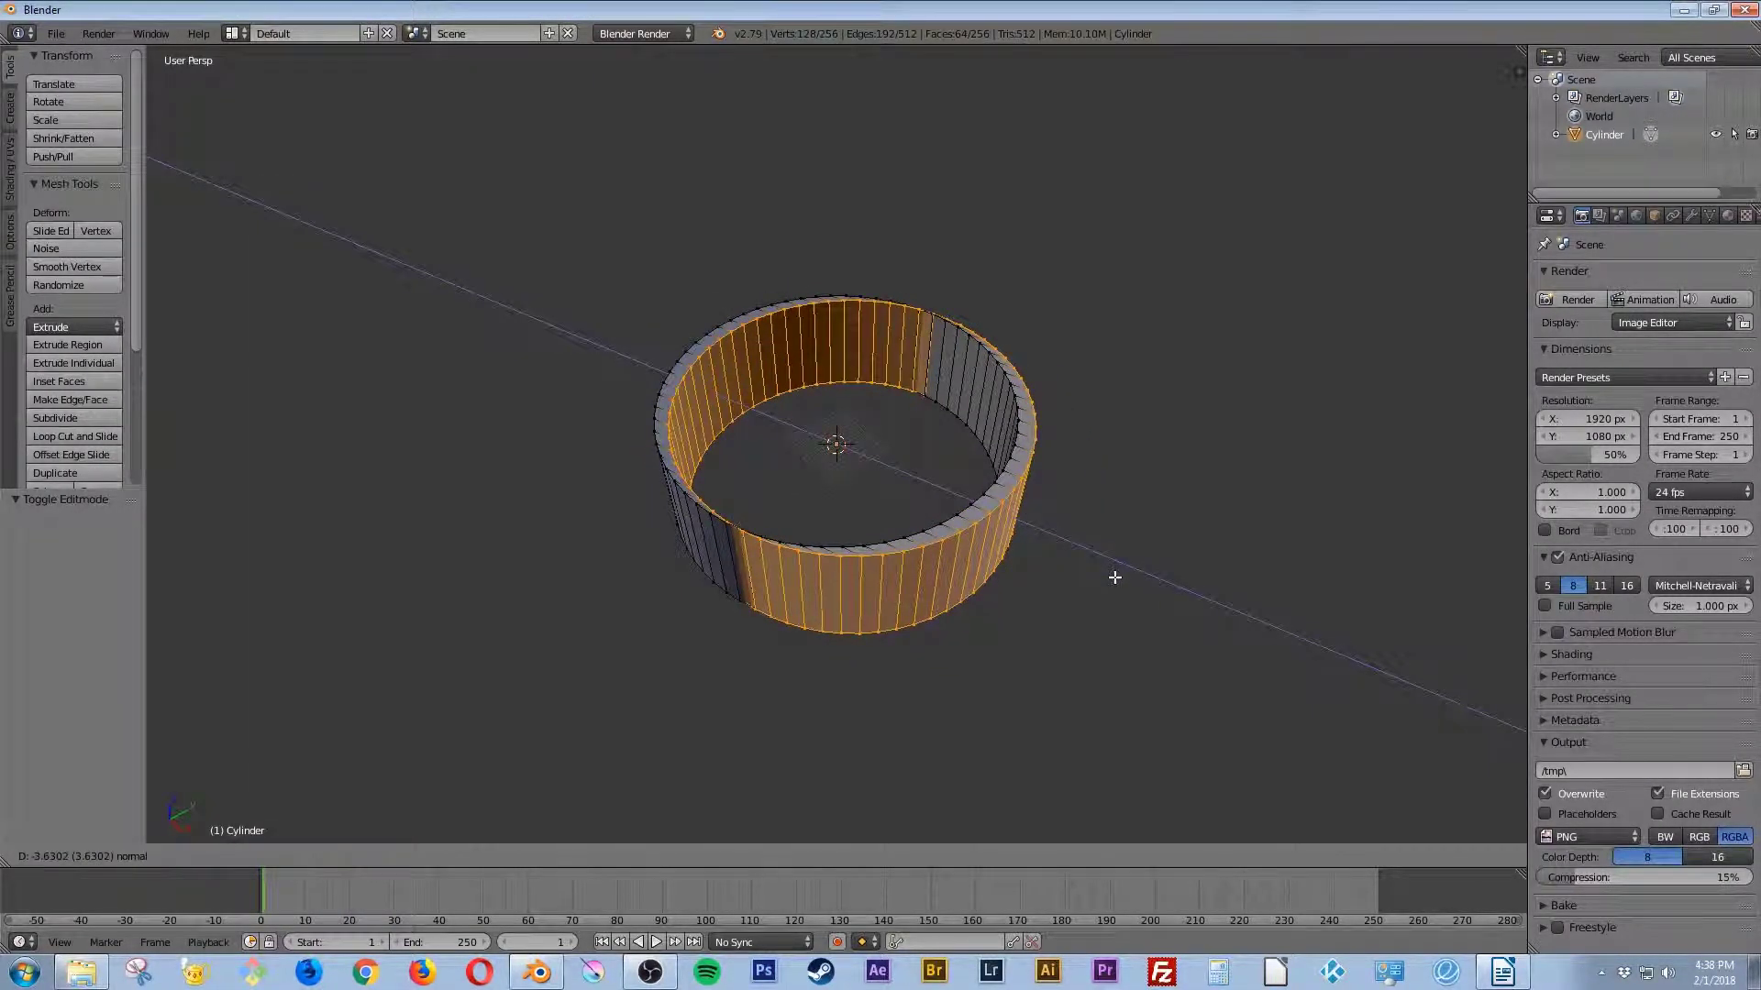
{"action": "key", "text": "s"}
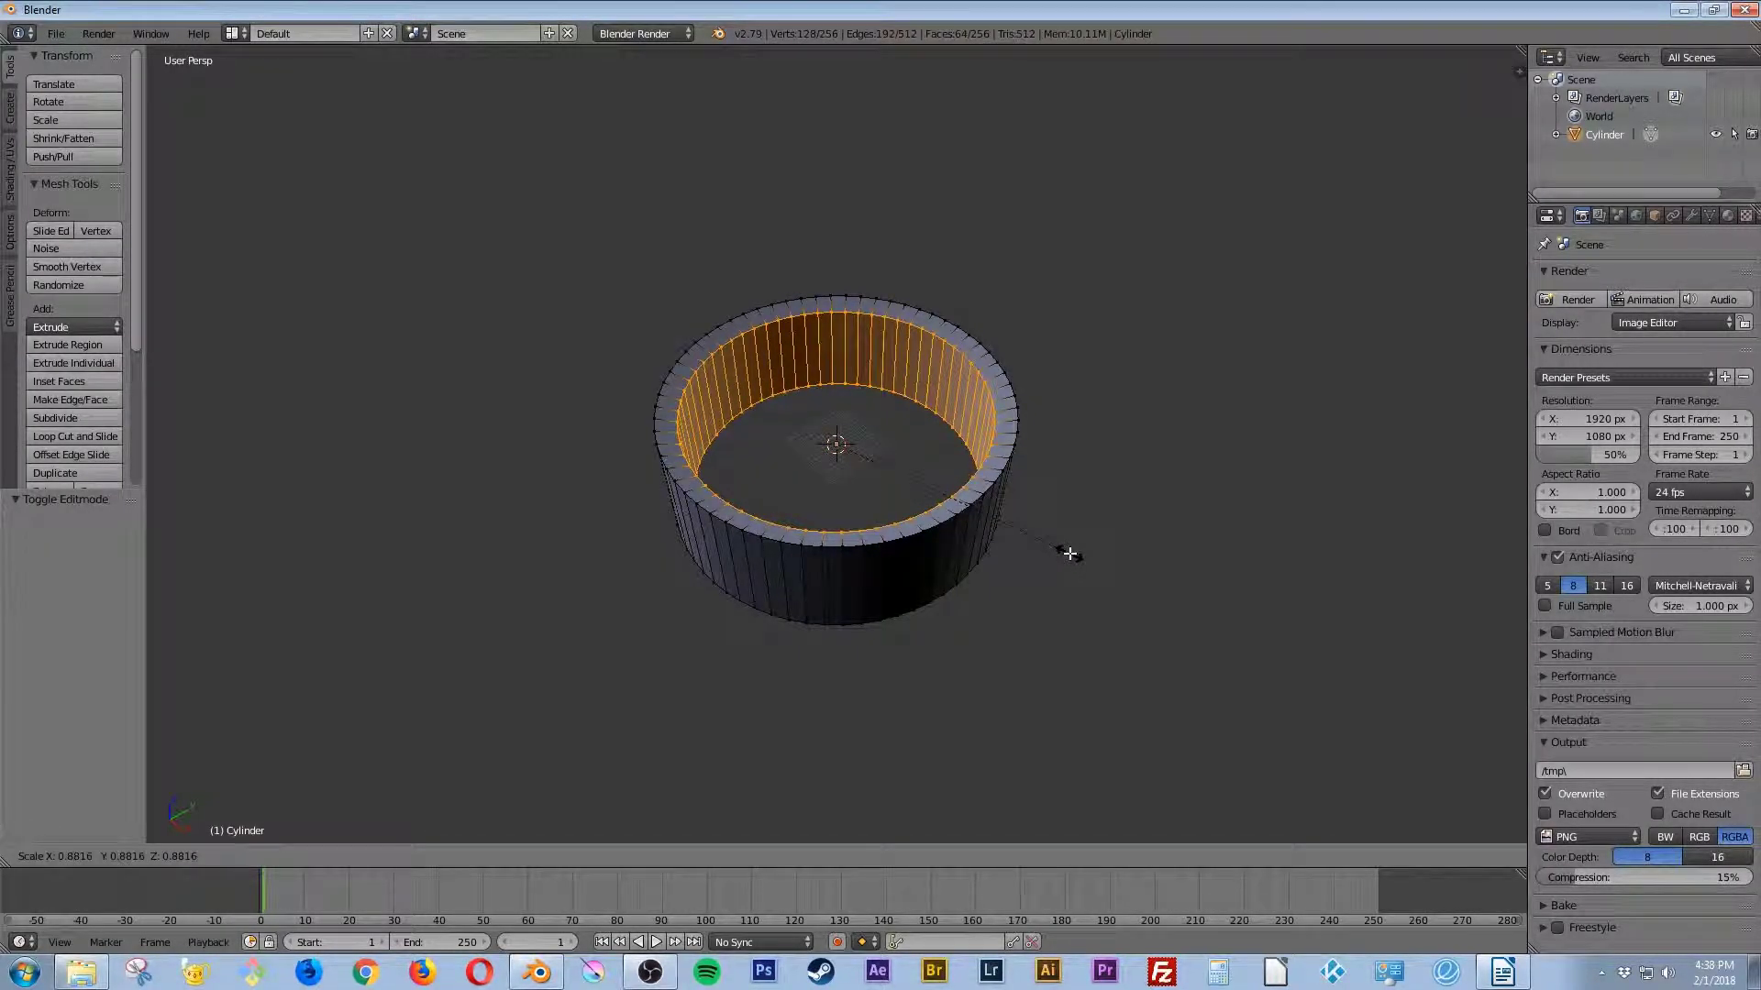
{"action": "type", "text": ".9"}
{"action": "key", "text": "Return"}
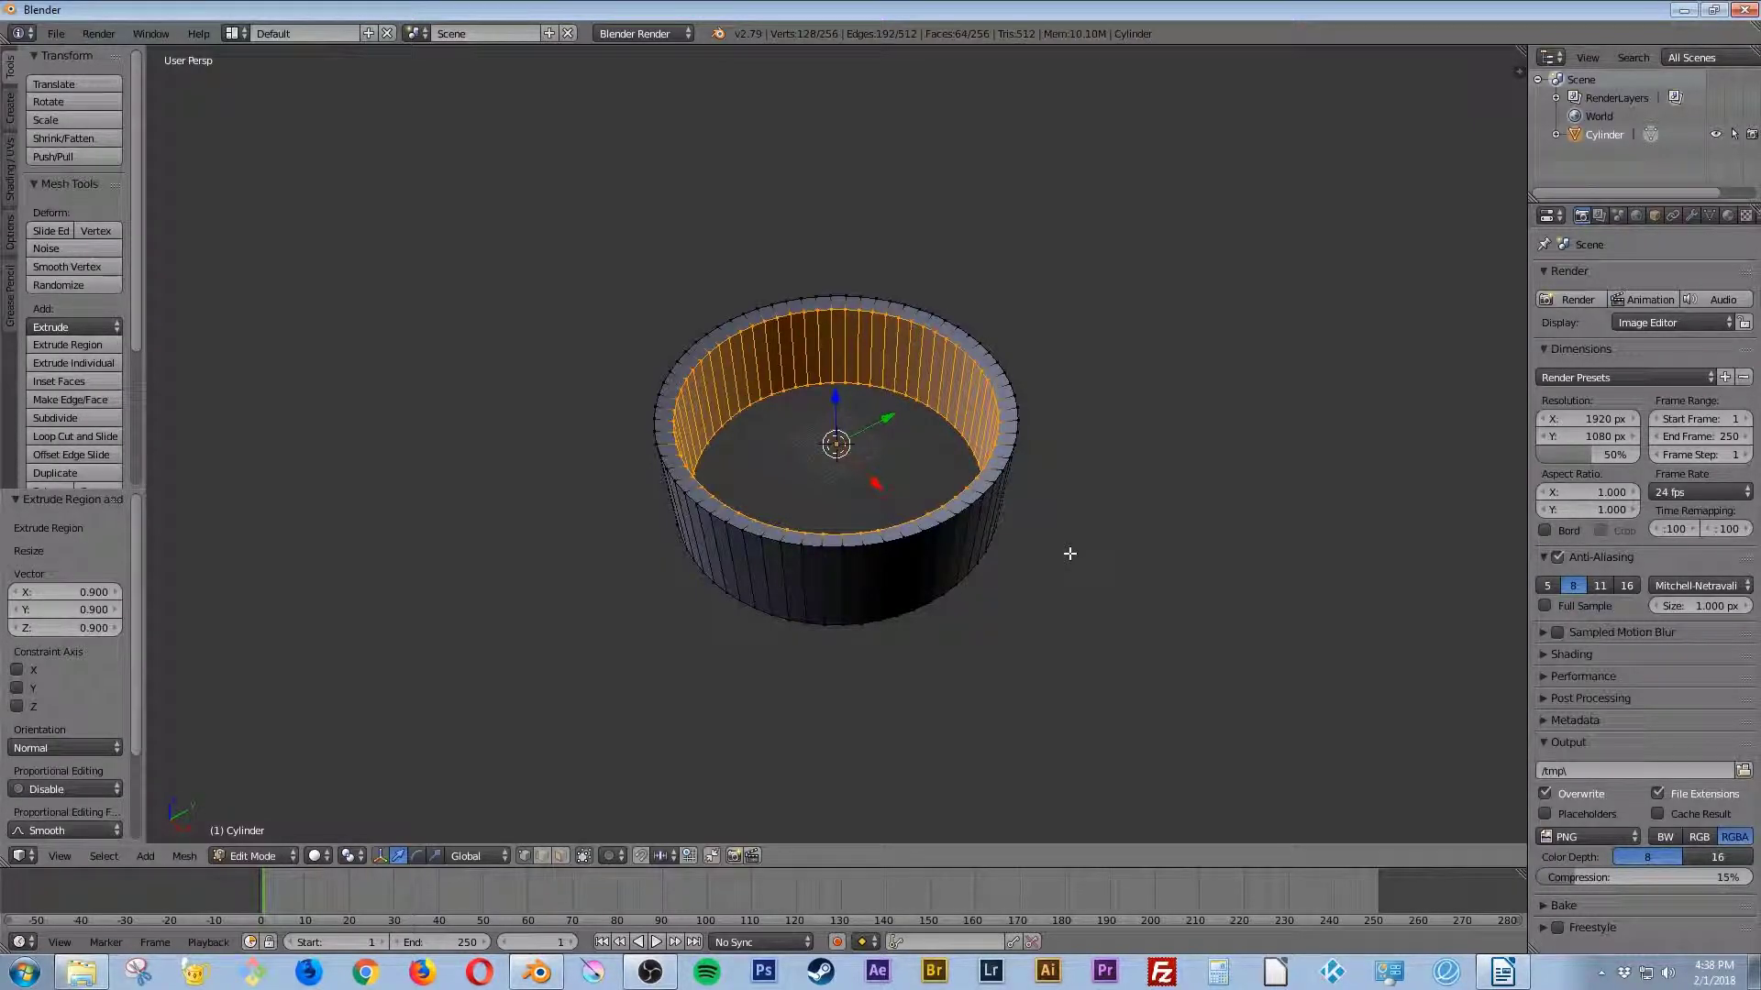
Step: In top orthographic wireframe view, box-select the ring's negative-Y half through the mesh and delete its vertices
{"action": "middle_click_drag", "start_coordinate": [1089, 574], "coordinate": [1024, 589]}
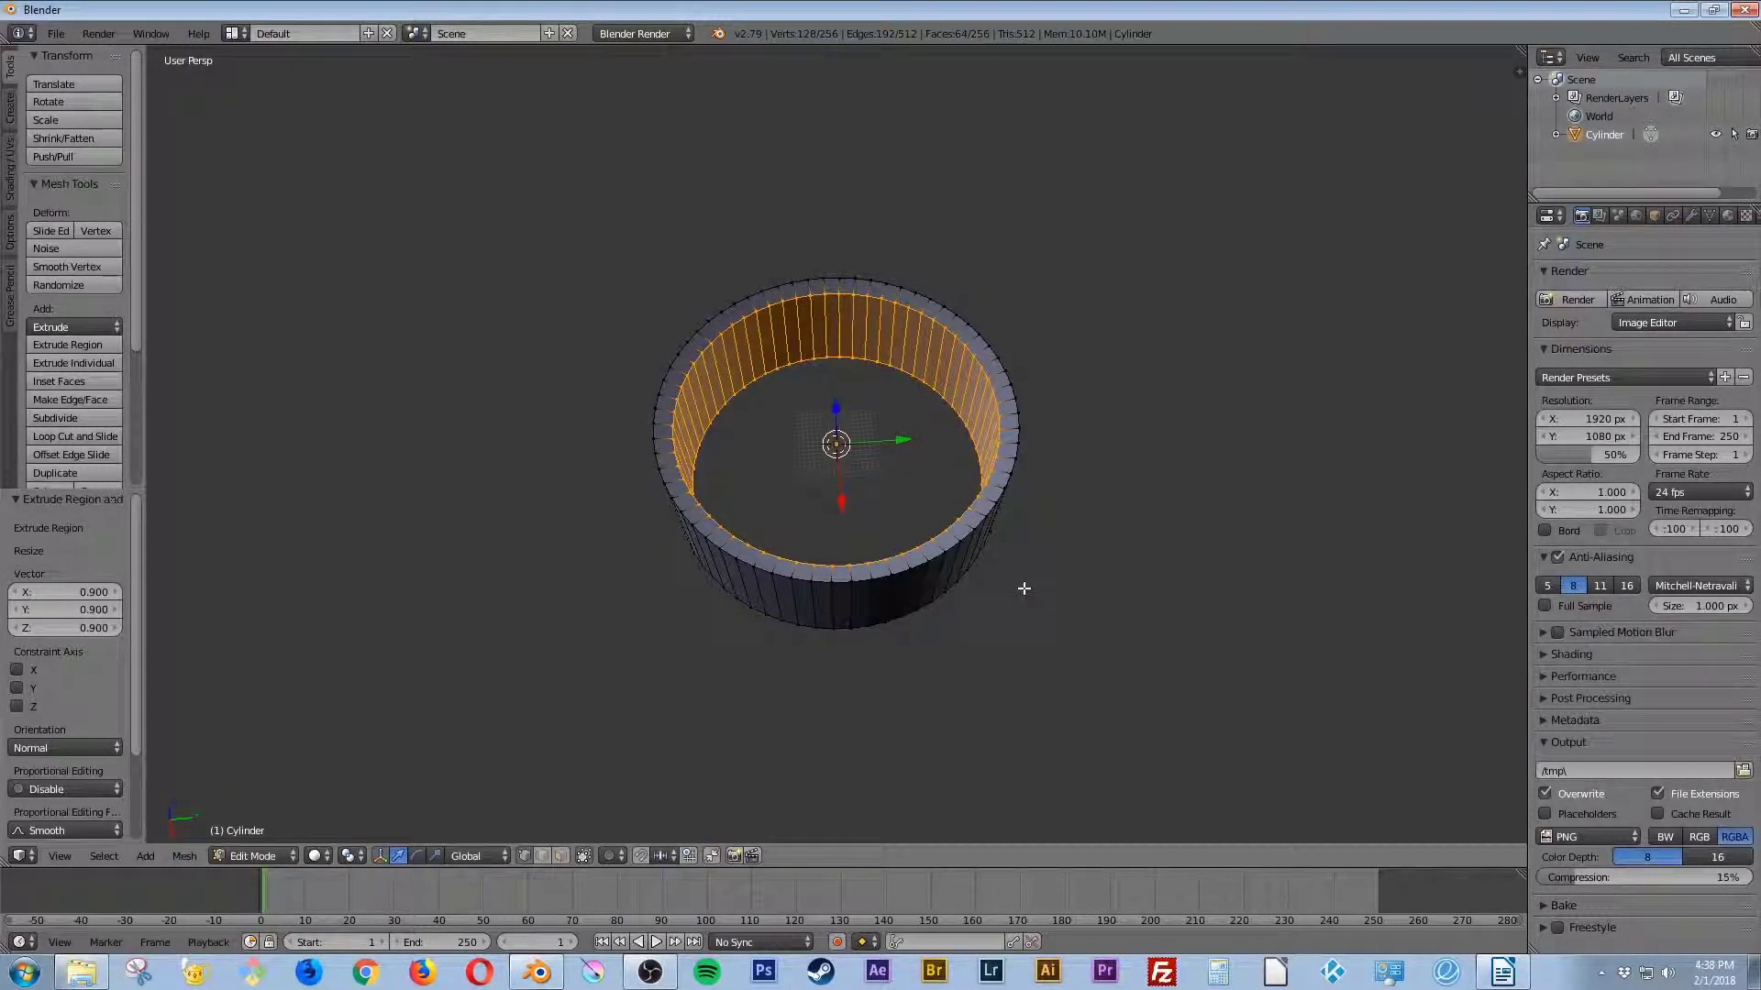
{"action": "key", "text": "KP_7"}
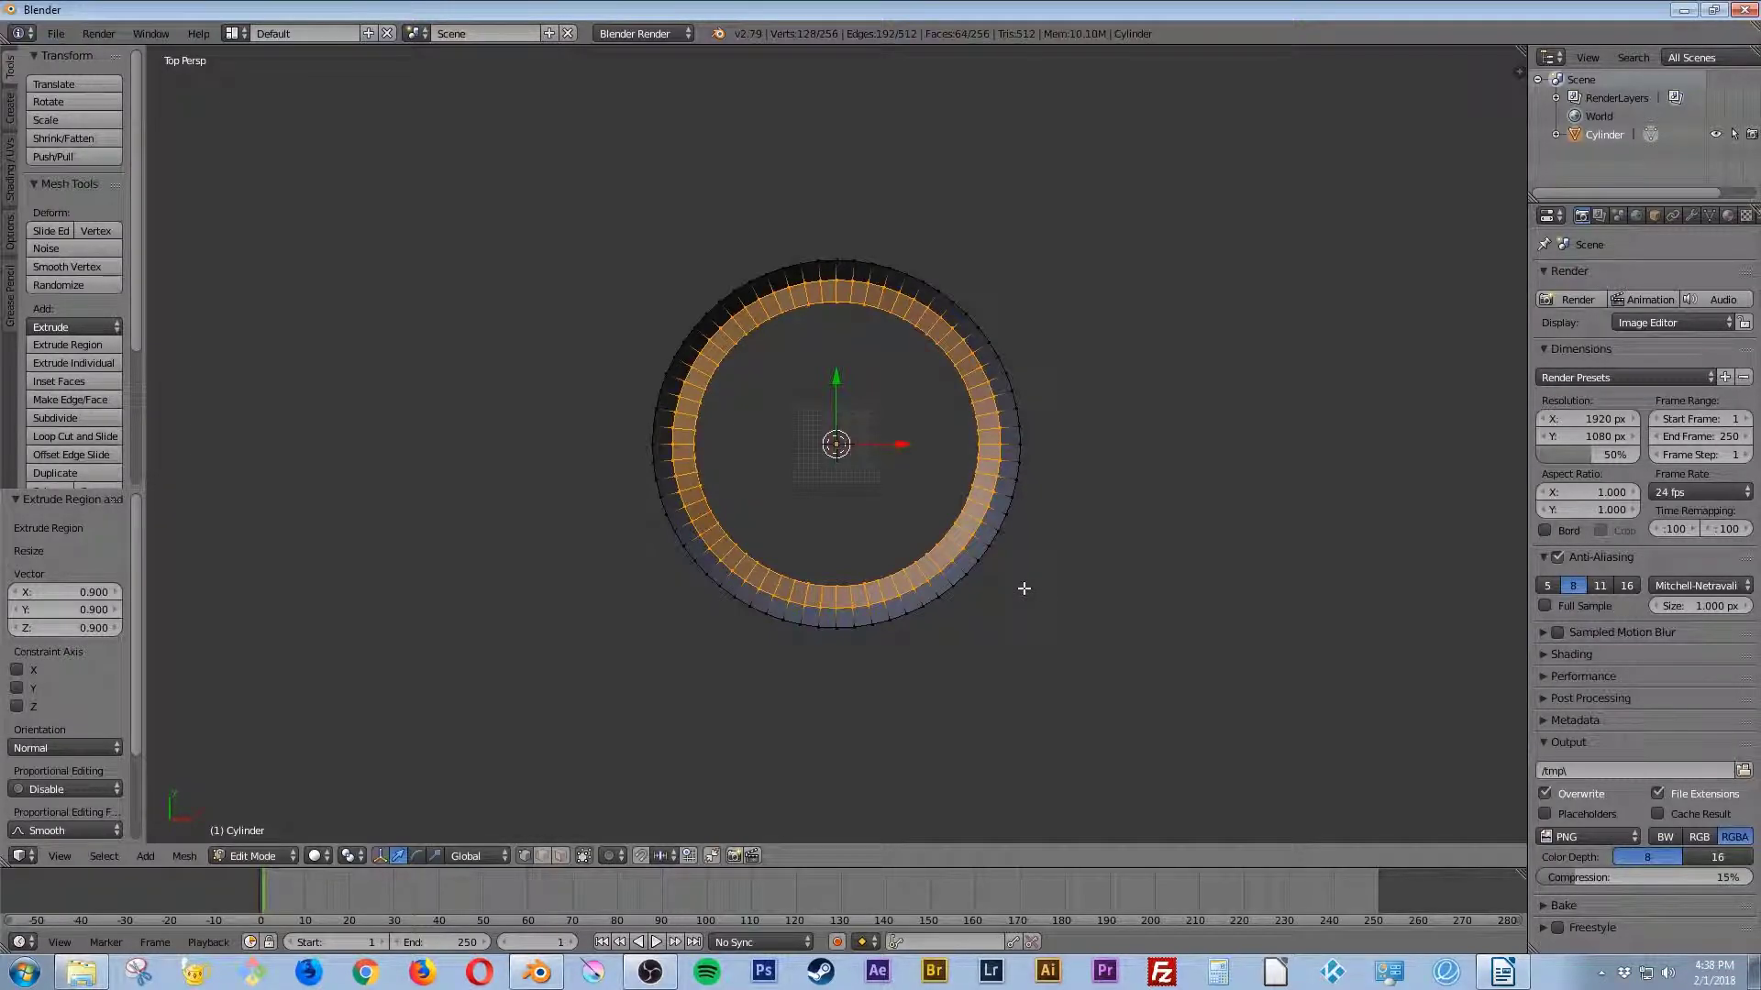
{"action": "key", "text": "z"}
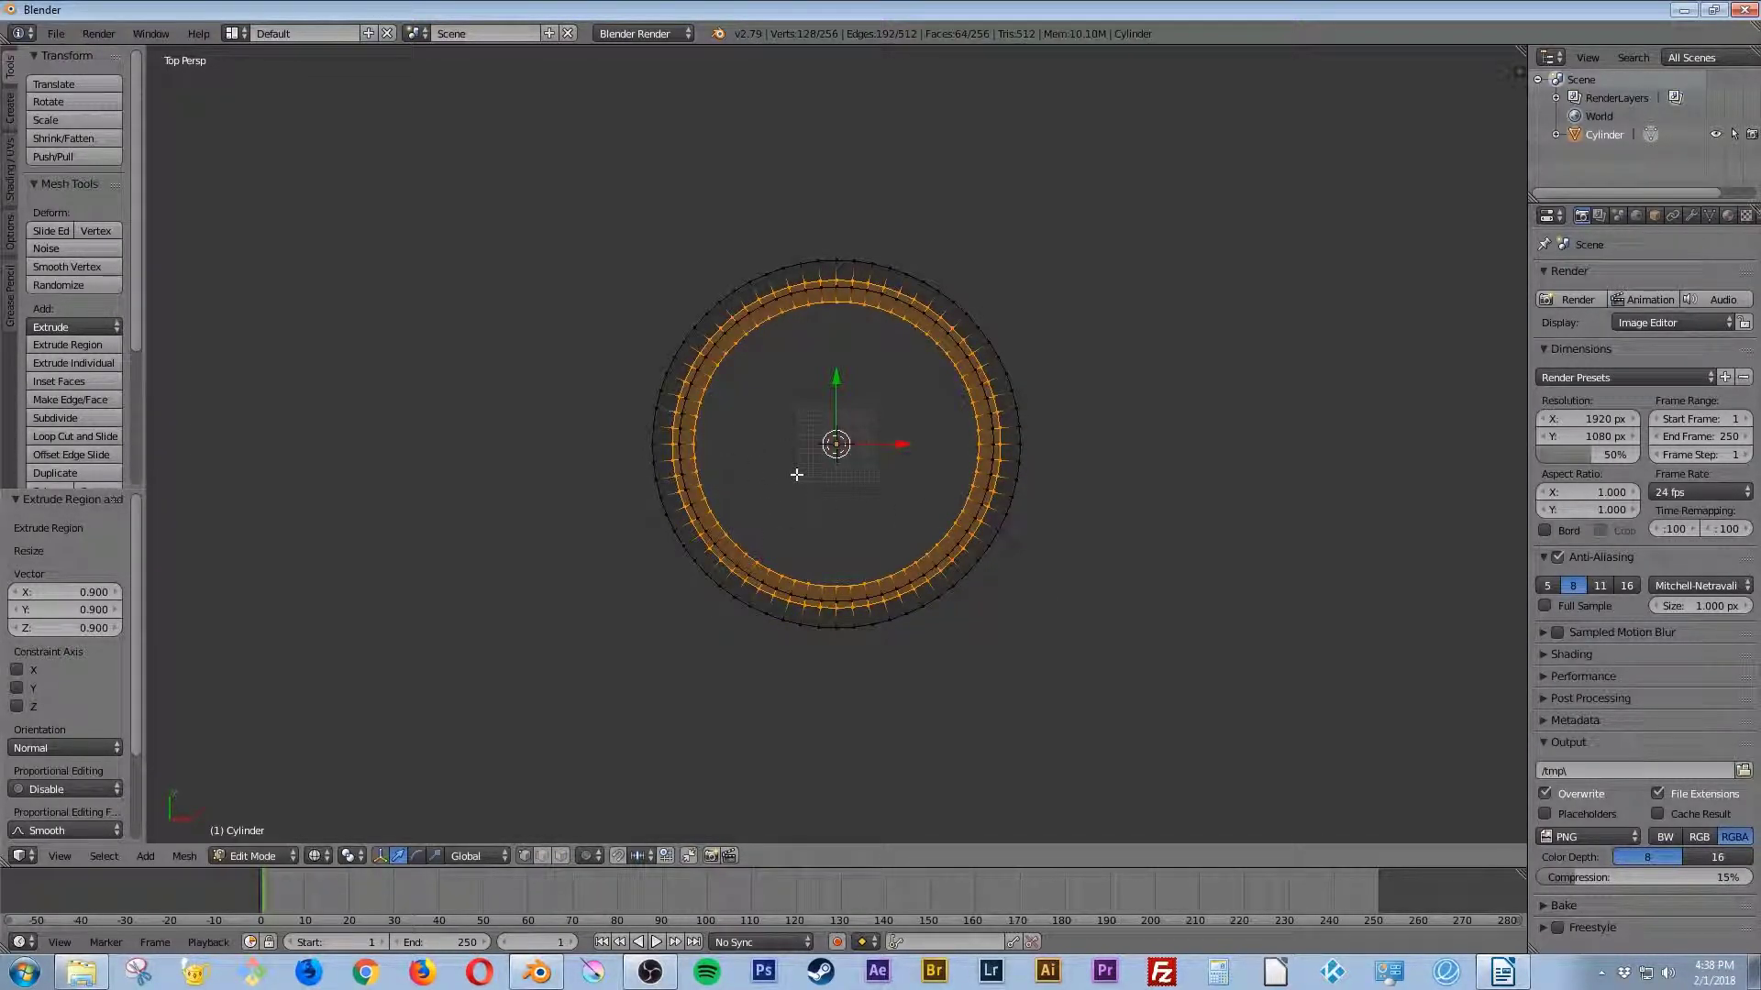
{"action": "key", "text": "a"}
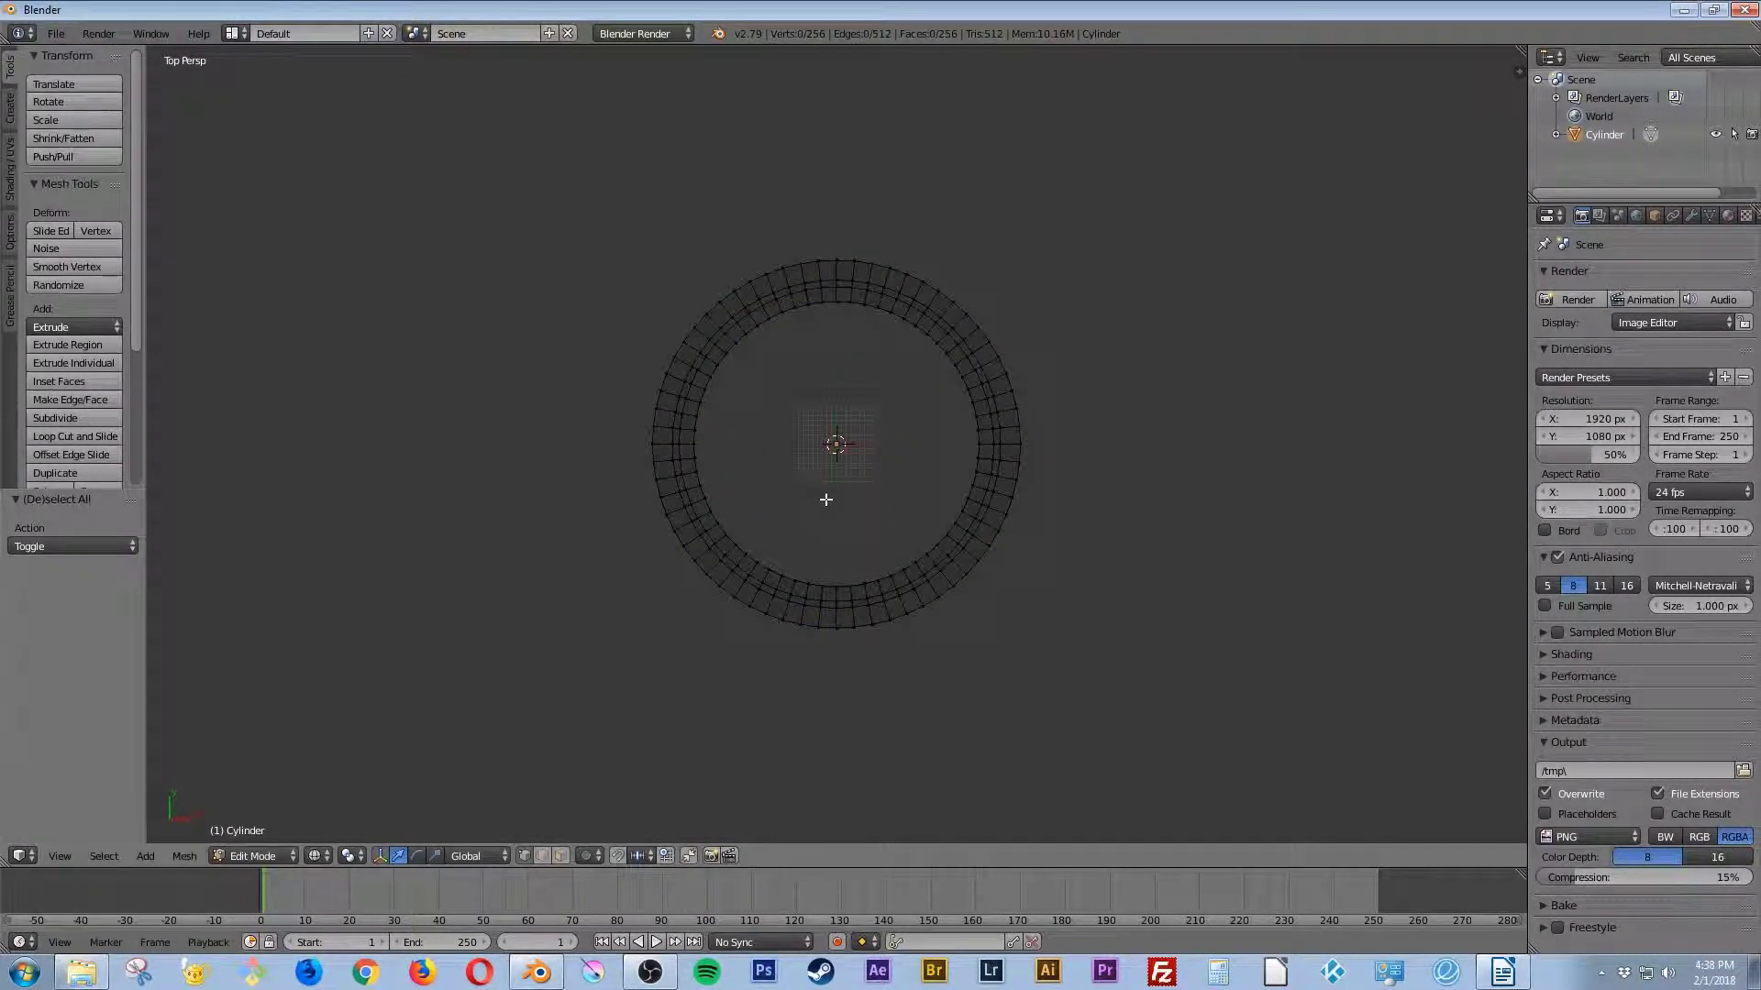
{"action": "middle_click_drag", "start_coordinate": [852, 541], "coordinate": [823, 483]}
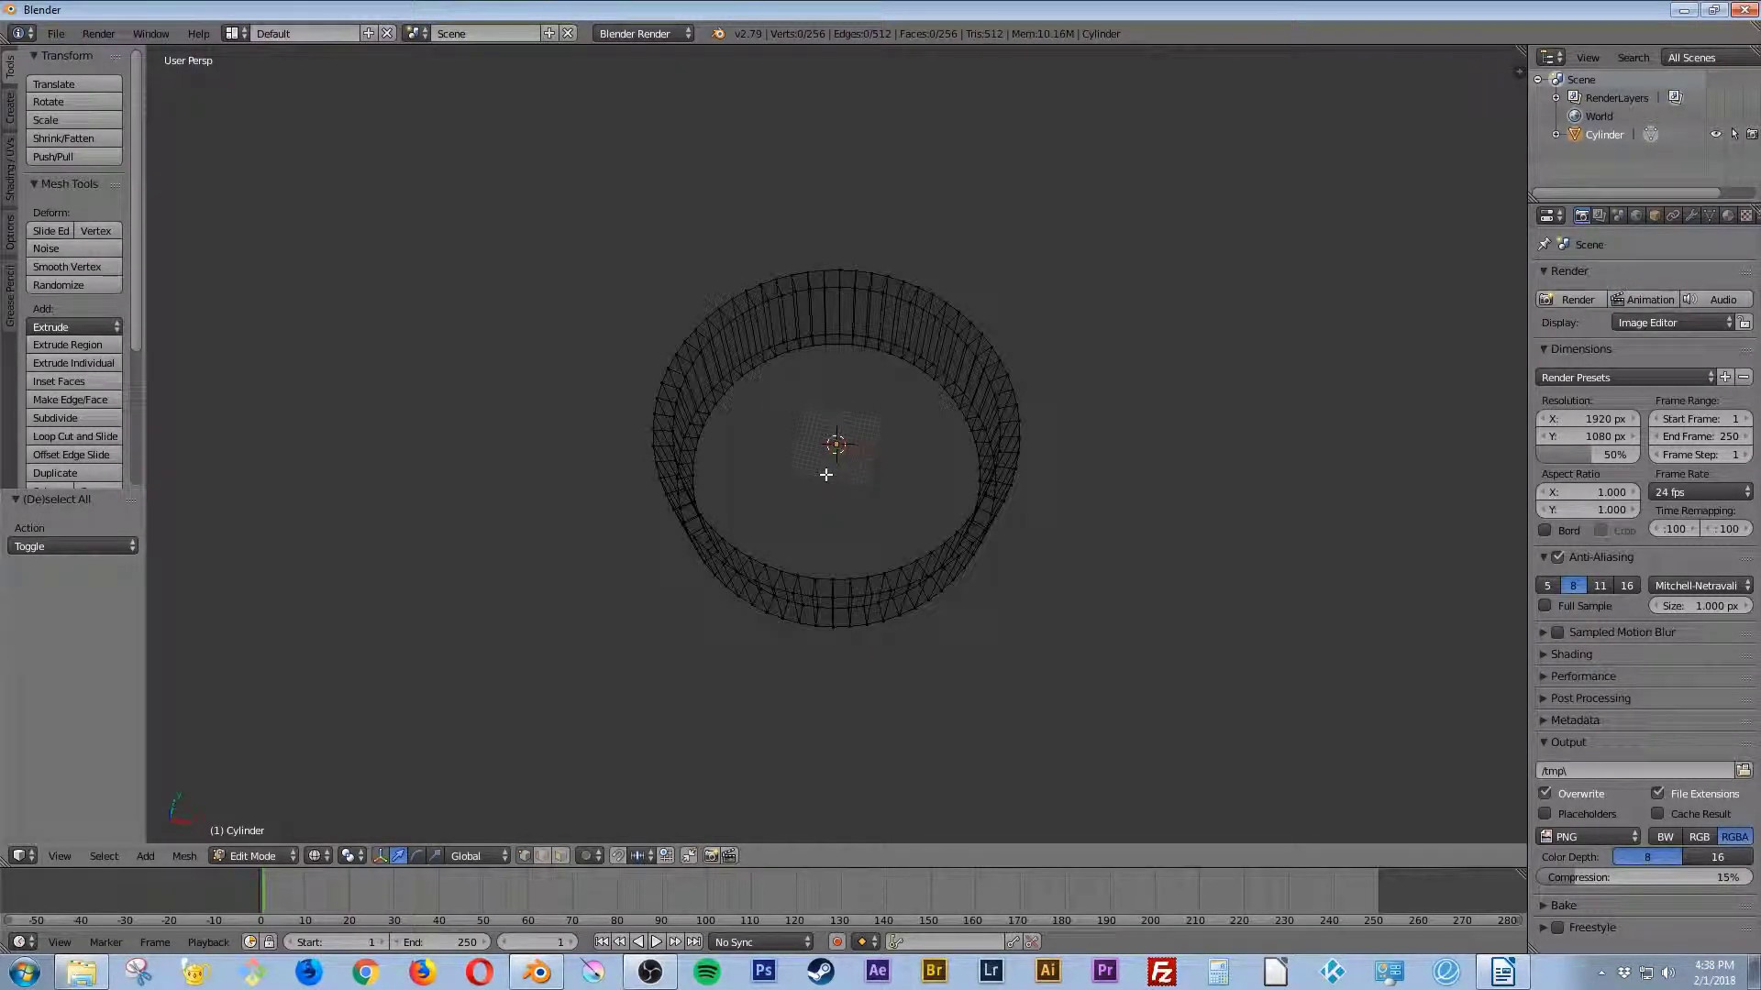
{"action": "key", "text": "KP_7"}
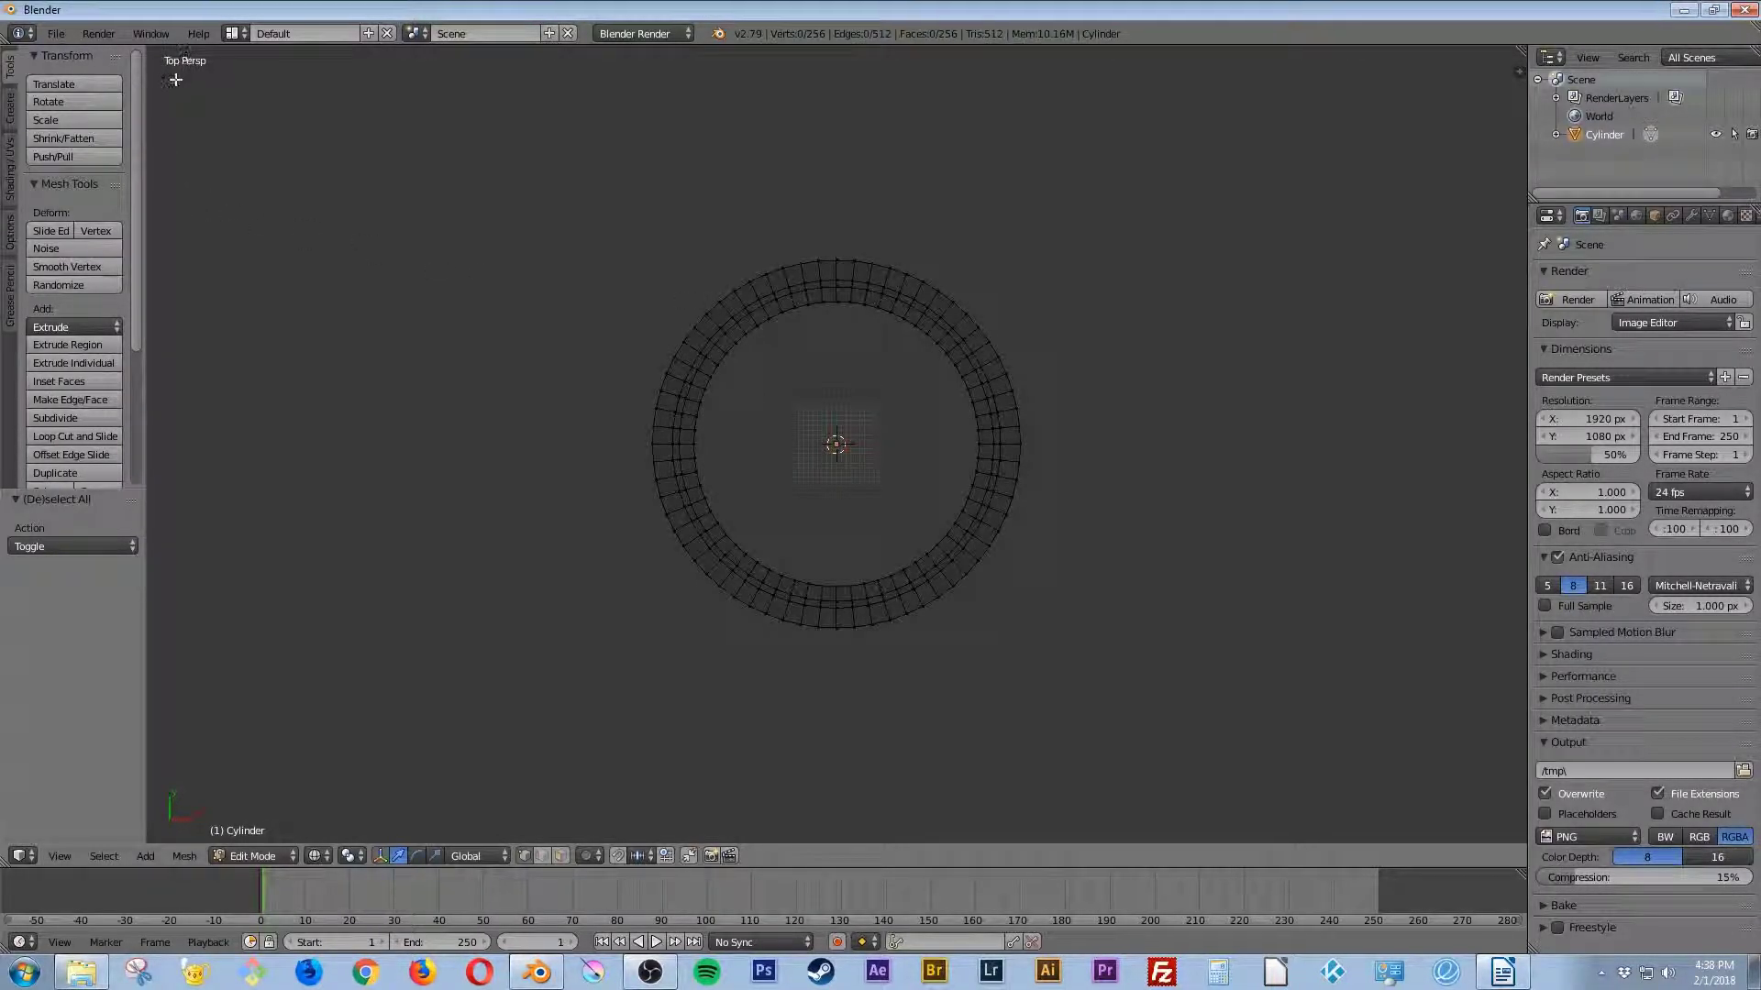
{"action": "key", "text": "KP_5"}
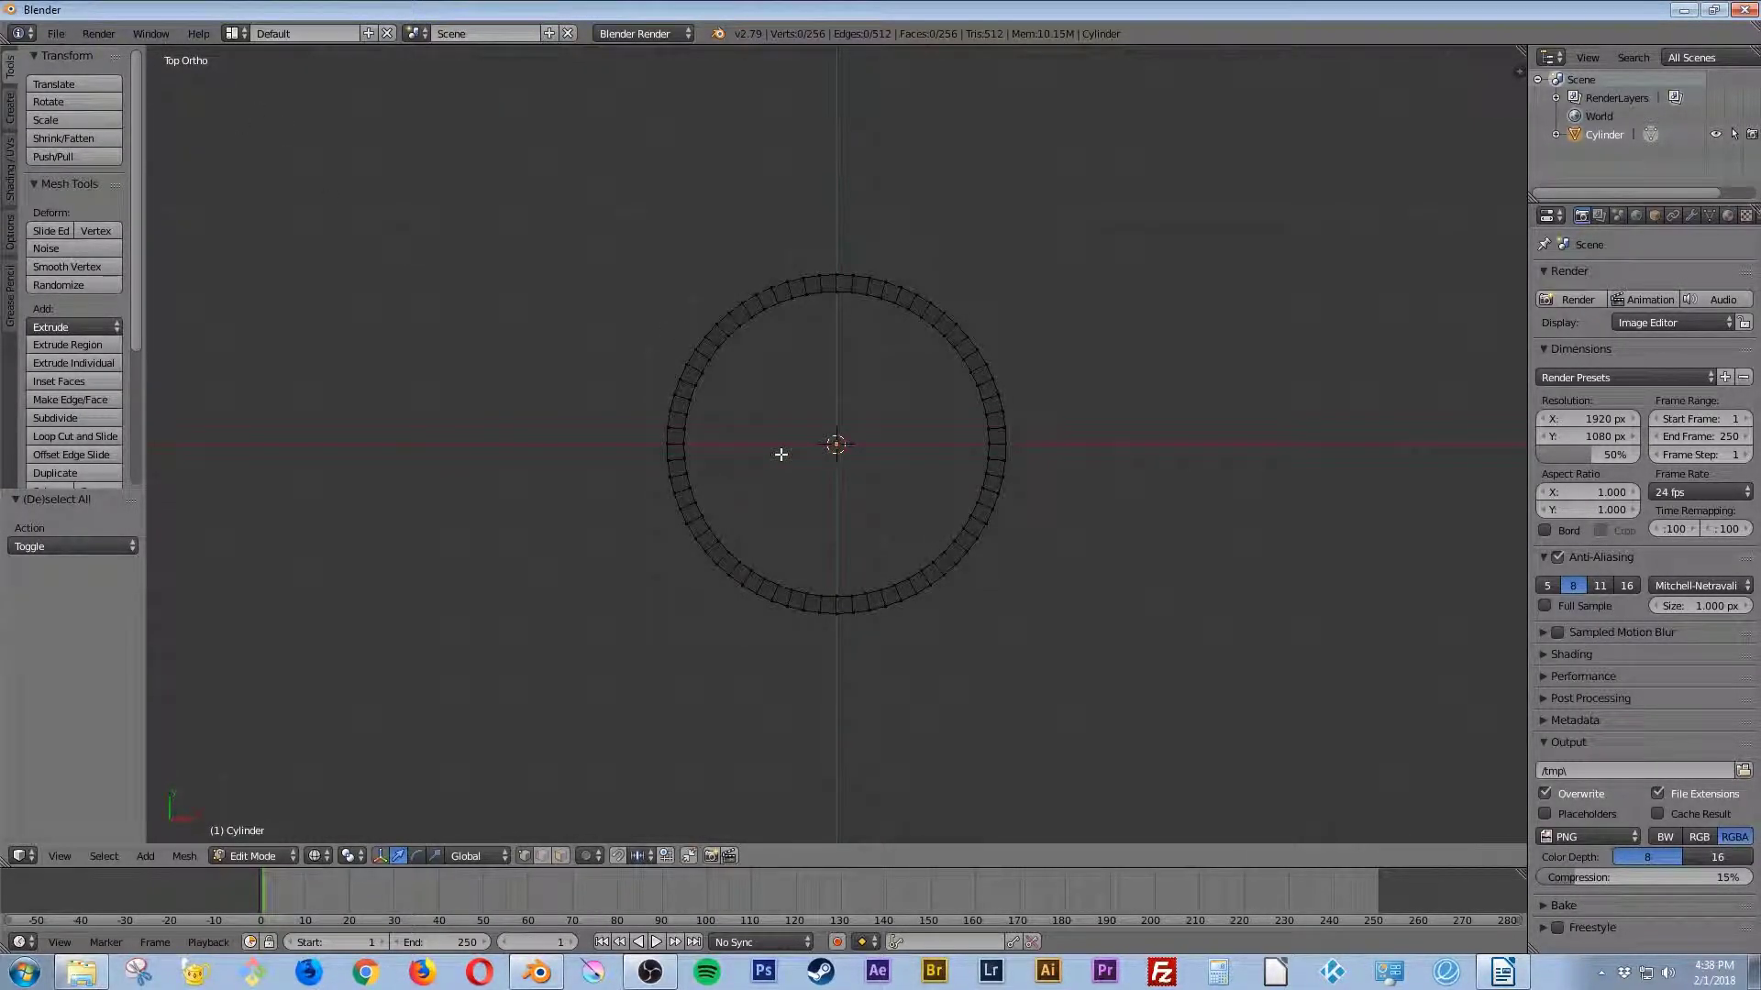
{"action": "key", "text": "b"}
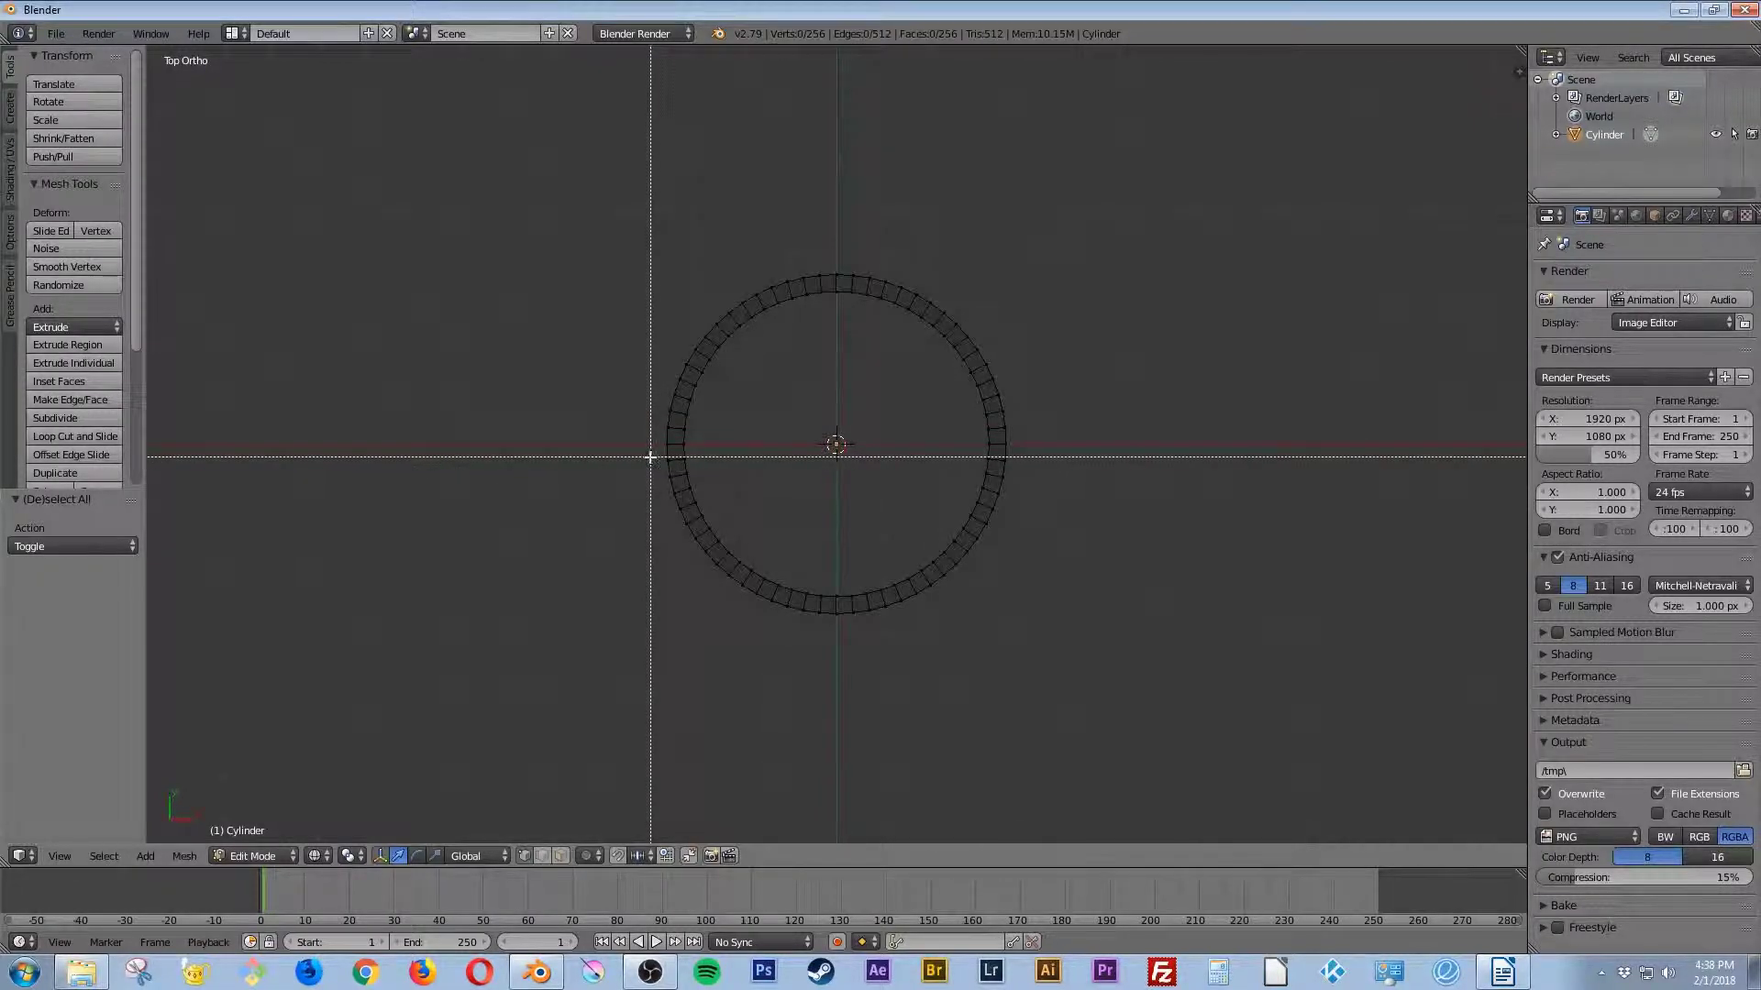
{"action": "left_click_drag", "start_coordinate": [641, 453], "coordinate": [1090, 658]}
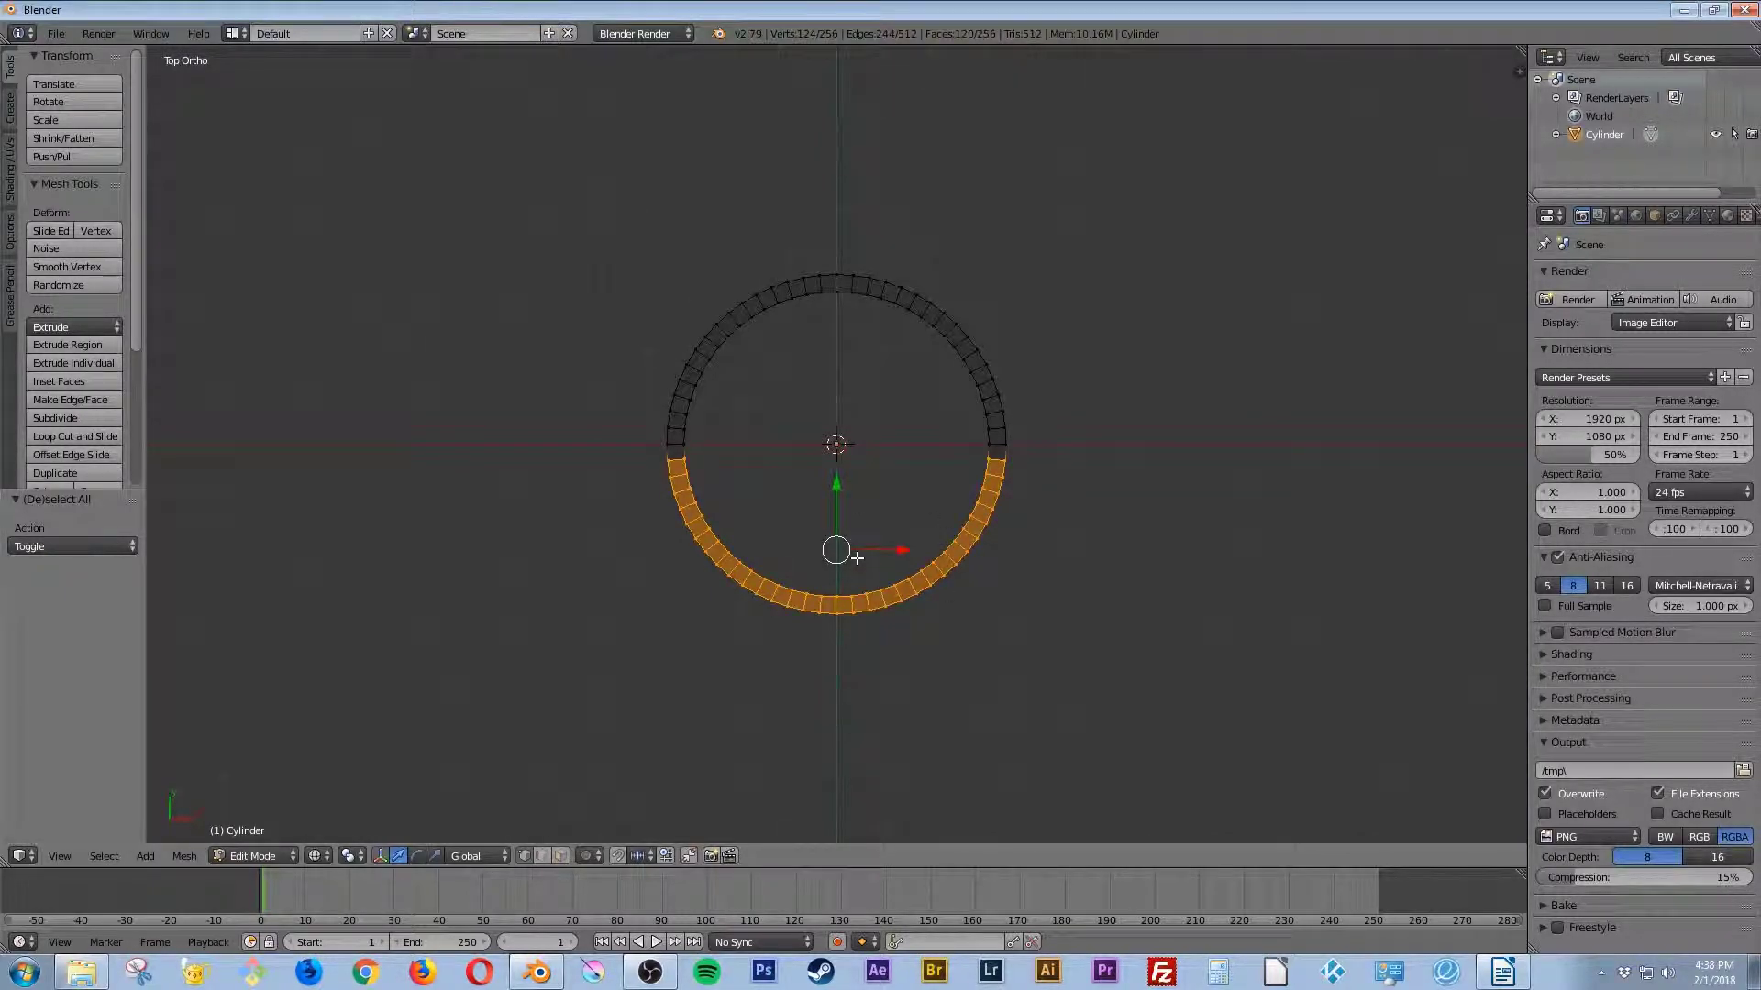
{"action": "key", "text": "x"}
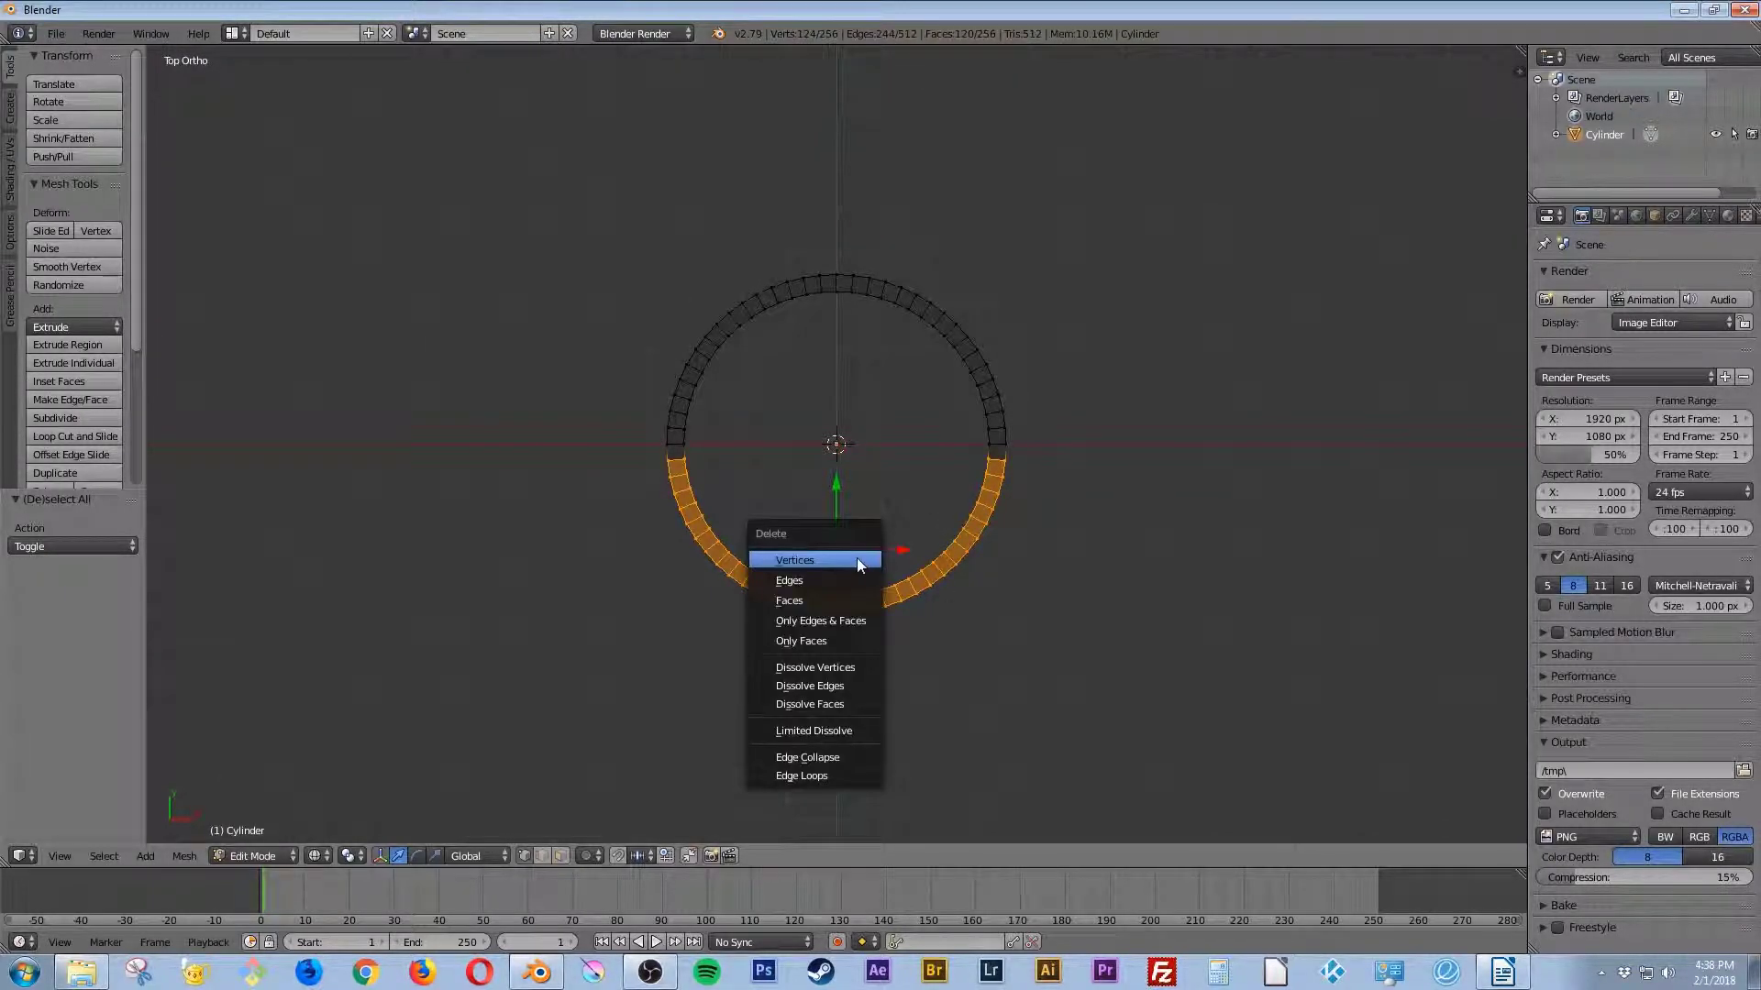
{"action": "left_click", "coordinate": [777, 569]}
Step: Return to solid shading and close the half-ring's open negative-X end with a face between its four corner vertices
{"action": "mouse_move", "coordinate": [826, 621]}
{"action": "middle_mouse_down"}
{"action": "mouse_move", "coordinate": [834, 490]}
{"action": "mouse_move", "coordinate": [774, 487]}
{"action": "mouse_move", "coordinate": [789, 526]}
{"action": "mouse_move", "coordinate": [908, 512]}
{"action": "mouse_move", "coordinate": [786, 531]}
{"action": "mouse_move", "coordinate": [751, 492]}
{"action": "mouse_move", "coordinate": [774, 449]}
{"action": "mouse_move", "coordinate": [724, 446]}
{"action": "mouse_move", "coordinate": [813, 483]}
{"action": "middle_mouse_up"}
{"action": "key", "text": "z"}
{"action": "scroll", "coordinate": [751, 491], "scroll_direction": "up", "scroll_amount": 3}
{"action": "scroll", "coordinate": [700, 492], "scroll_direction": "up", "scroll_amount": 3}
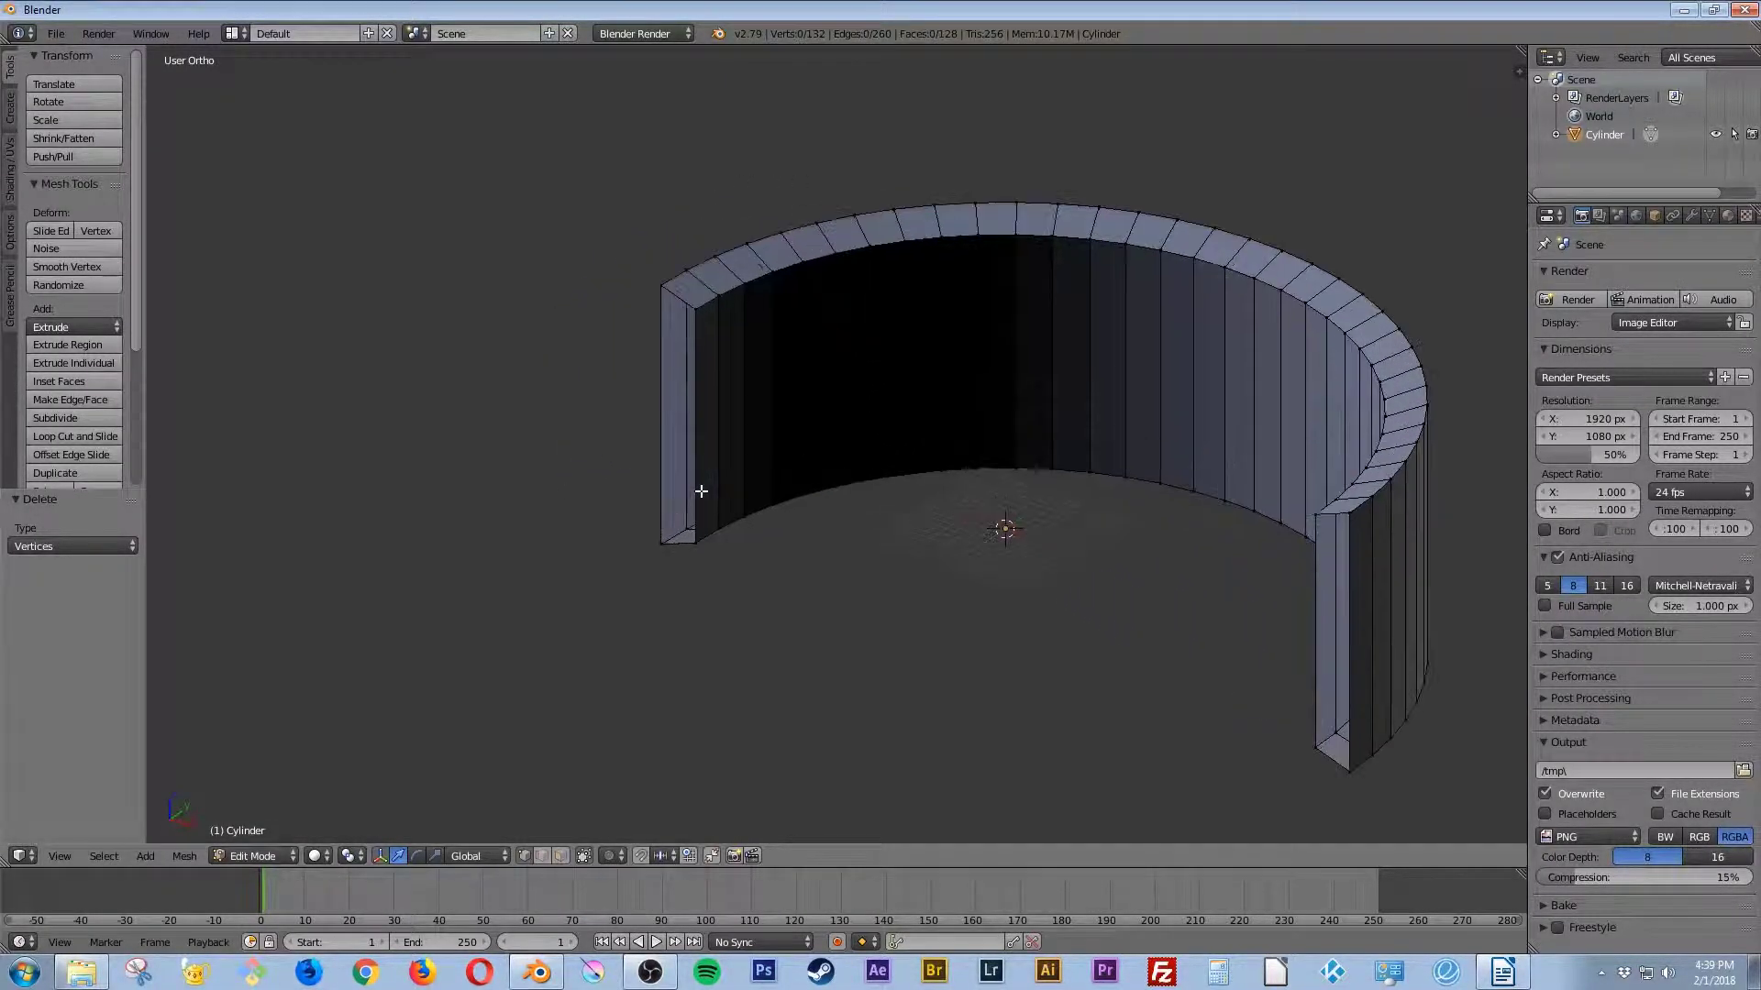
{"action": "scroll", "coordinate": [701, 492], "scroll_direction": "up", "scroll_amount": 1}
{"action": "right_click", "coordinate": [583, 216]}
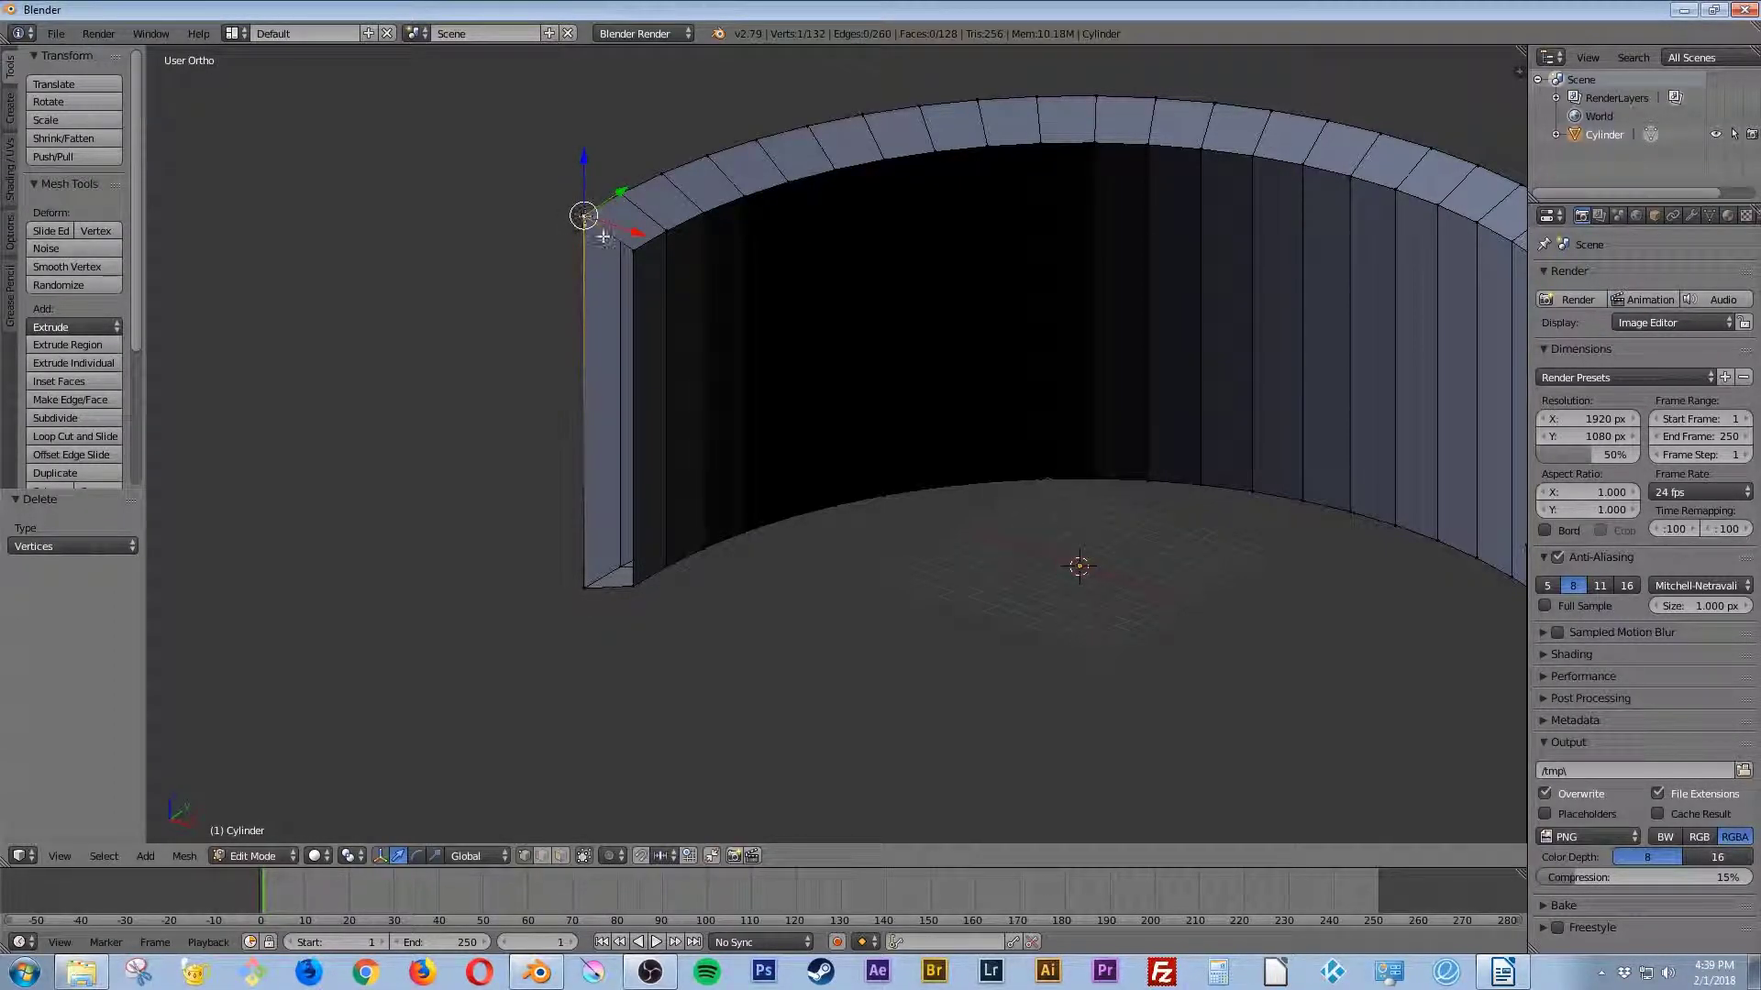
{"action": "right_click", "coordinate": [636, 251], "text": "shift"}
{"action": "right_click", "coordinate": [632, 585], "text": "shift"}
{"action": "right_click", "coordinate": [582, 588], "text": "shift"}
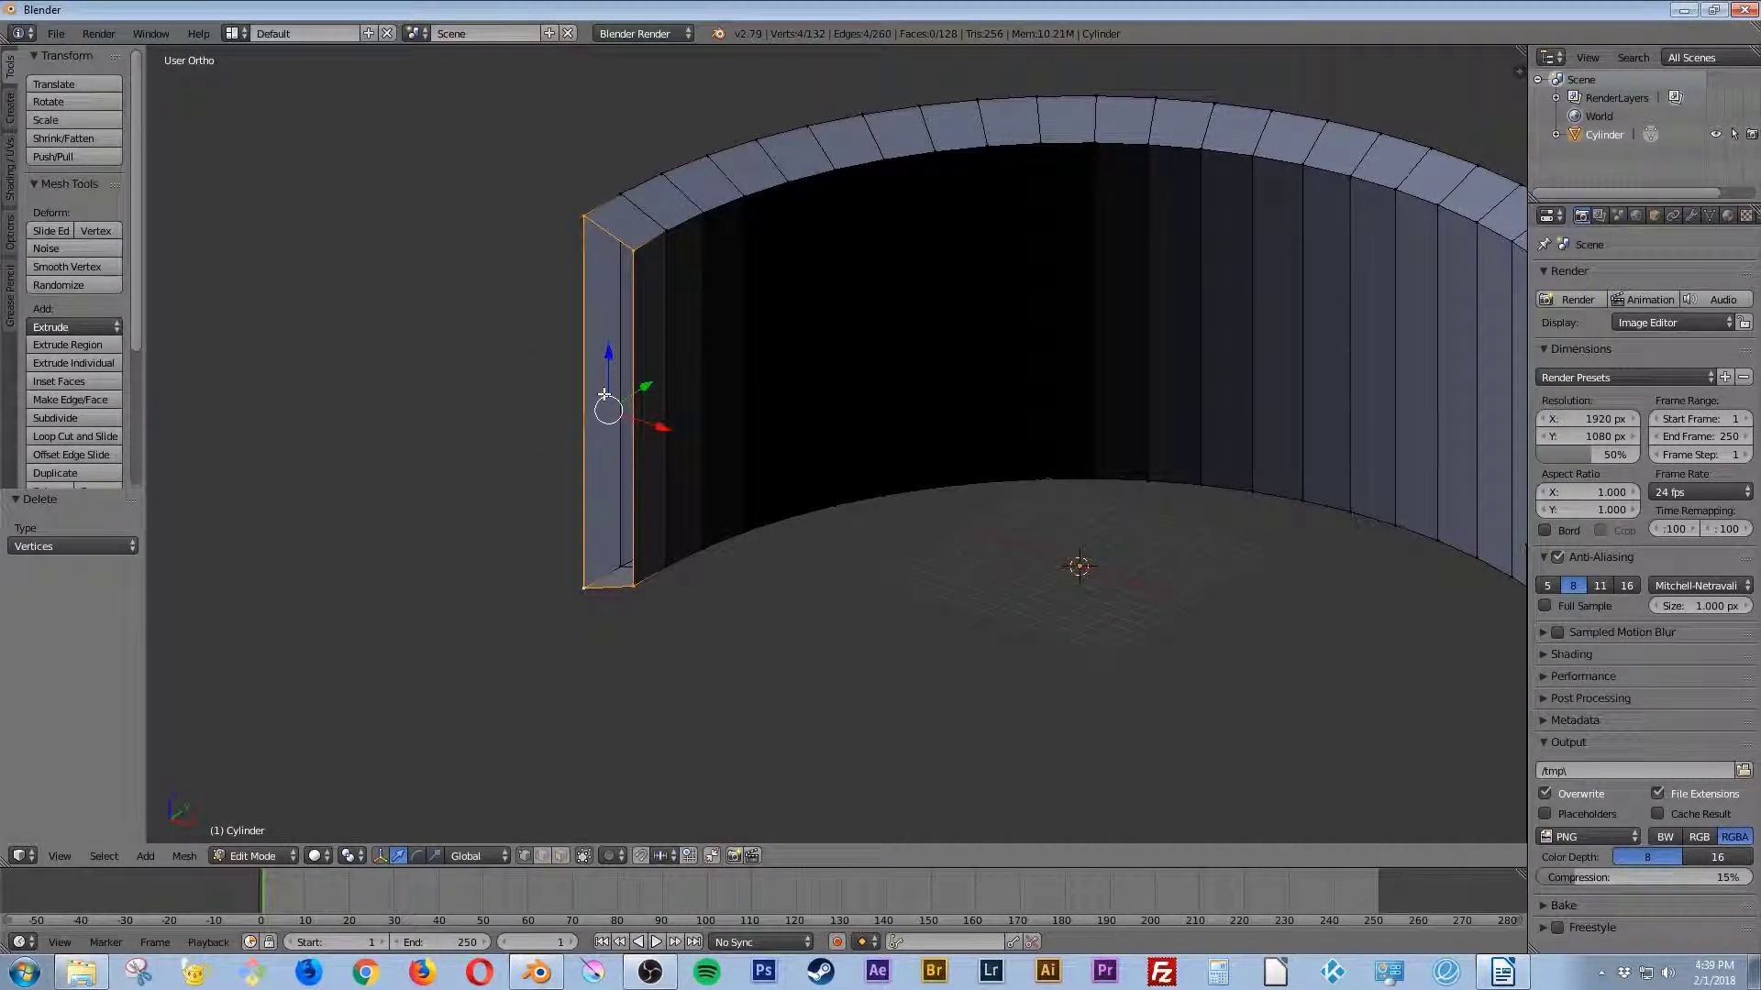
{"action": "key", "text": "f"}
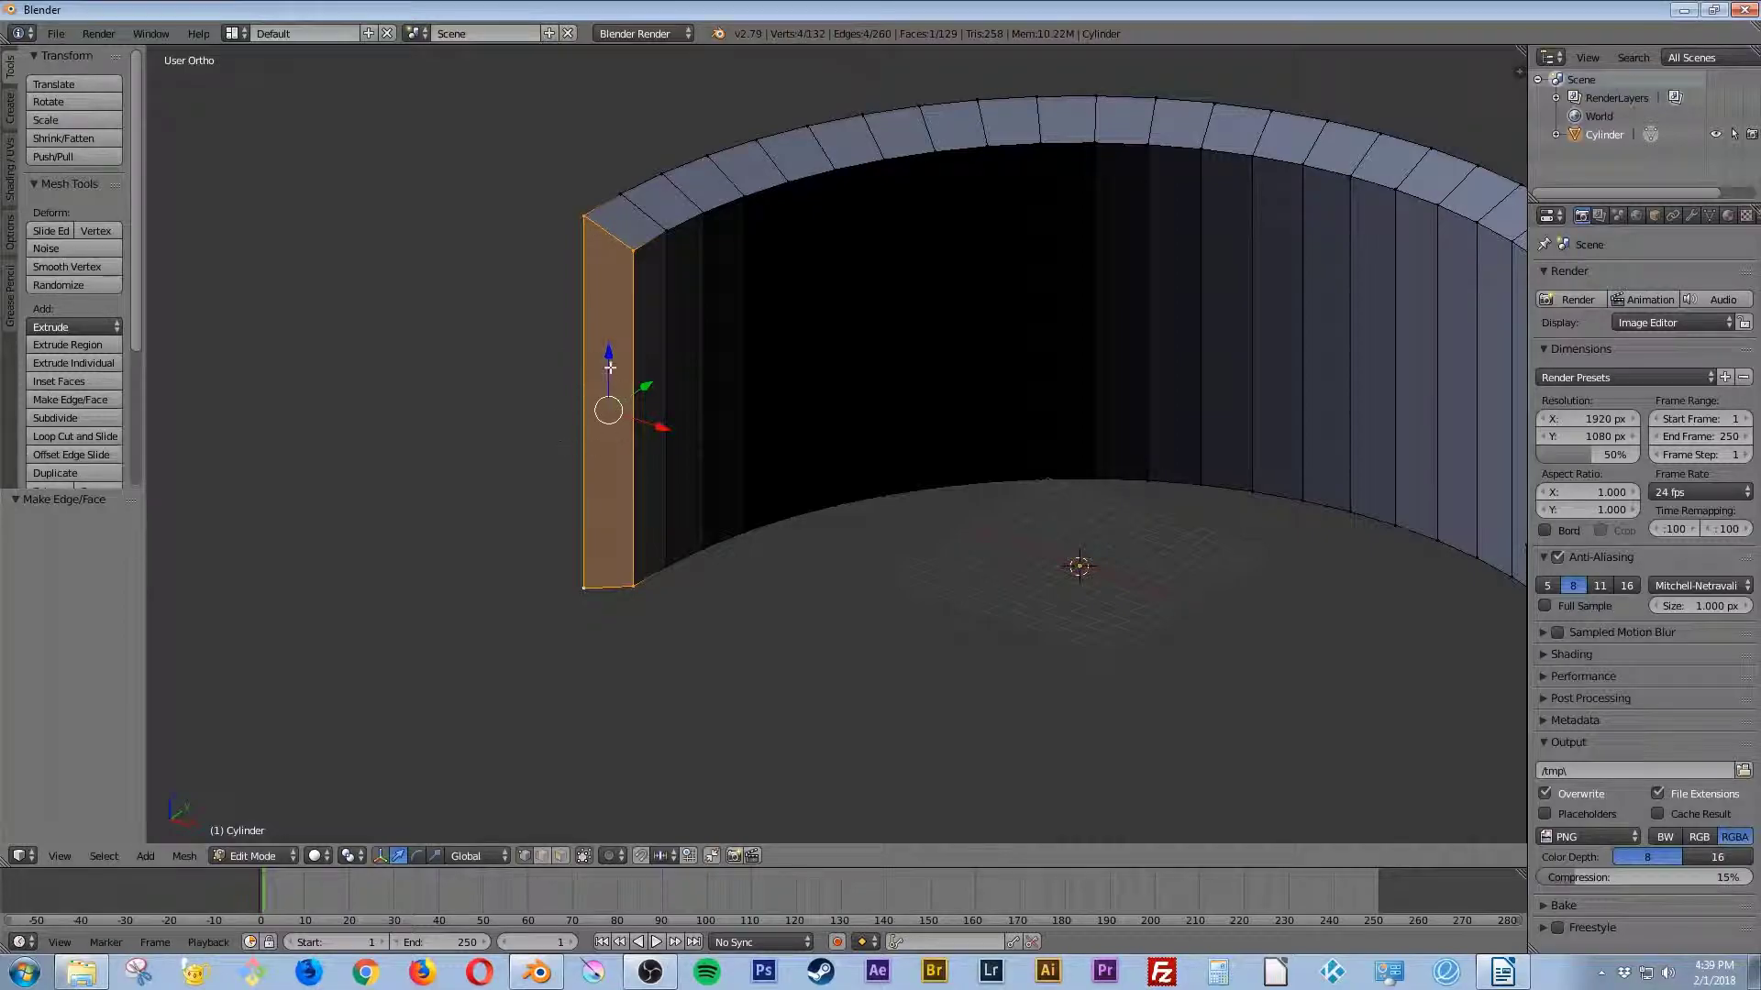
{"action": "scroll", "coordinate": [774, 409], "scroll_direction": "down", "scroll_amount": 2}
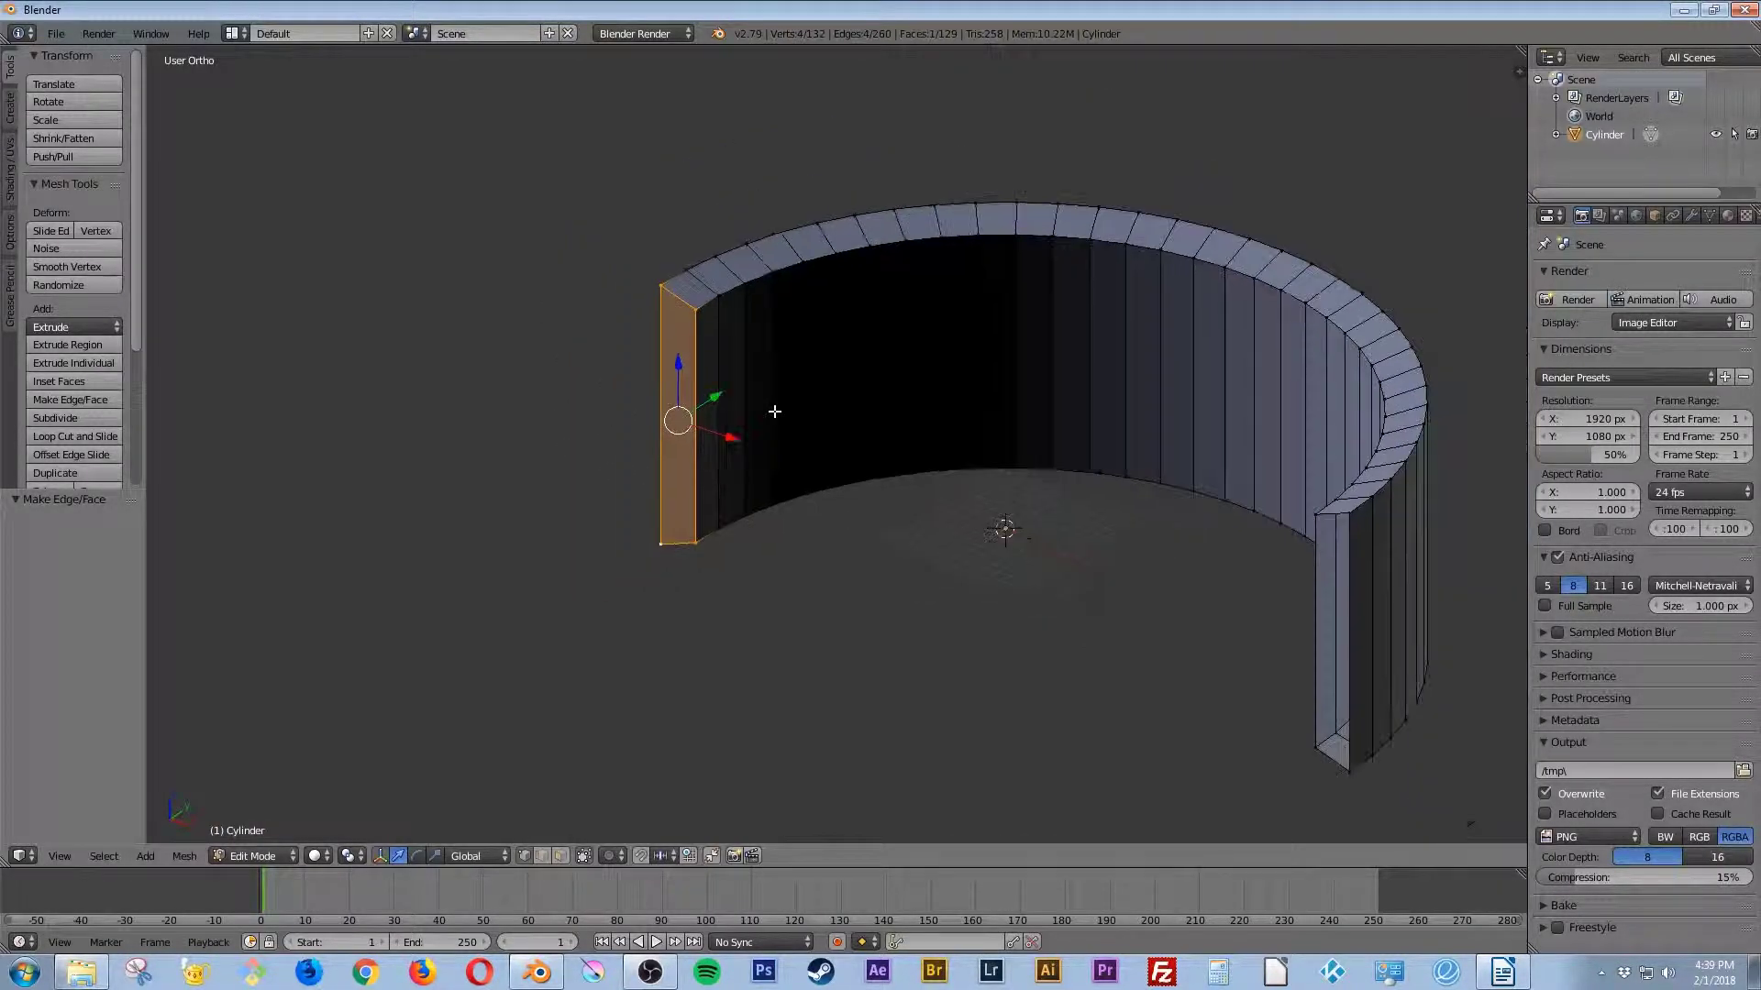
Step: Close the half-ring's open positive-X end with a face between its four corner vertices
{"action": "middle_click_drag", "start_coordinate": [852, 508], "coordinate": [936, 492]}
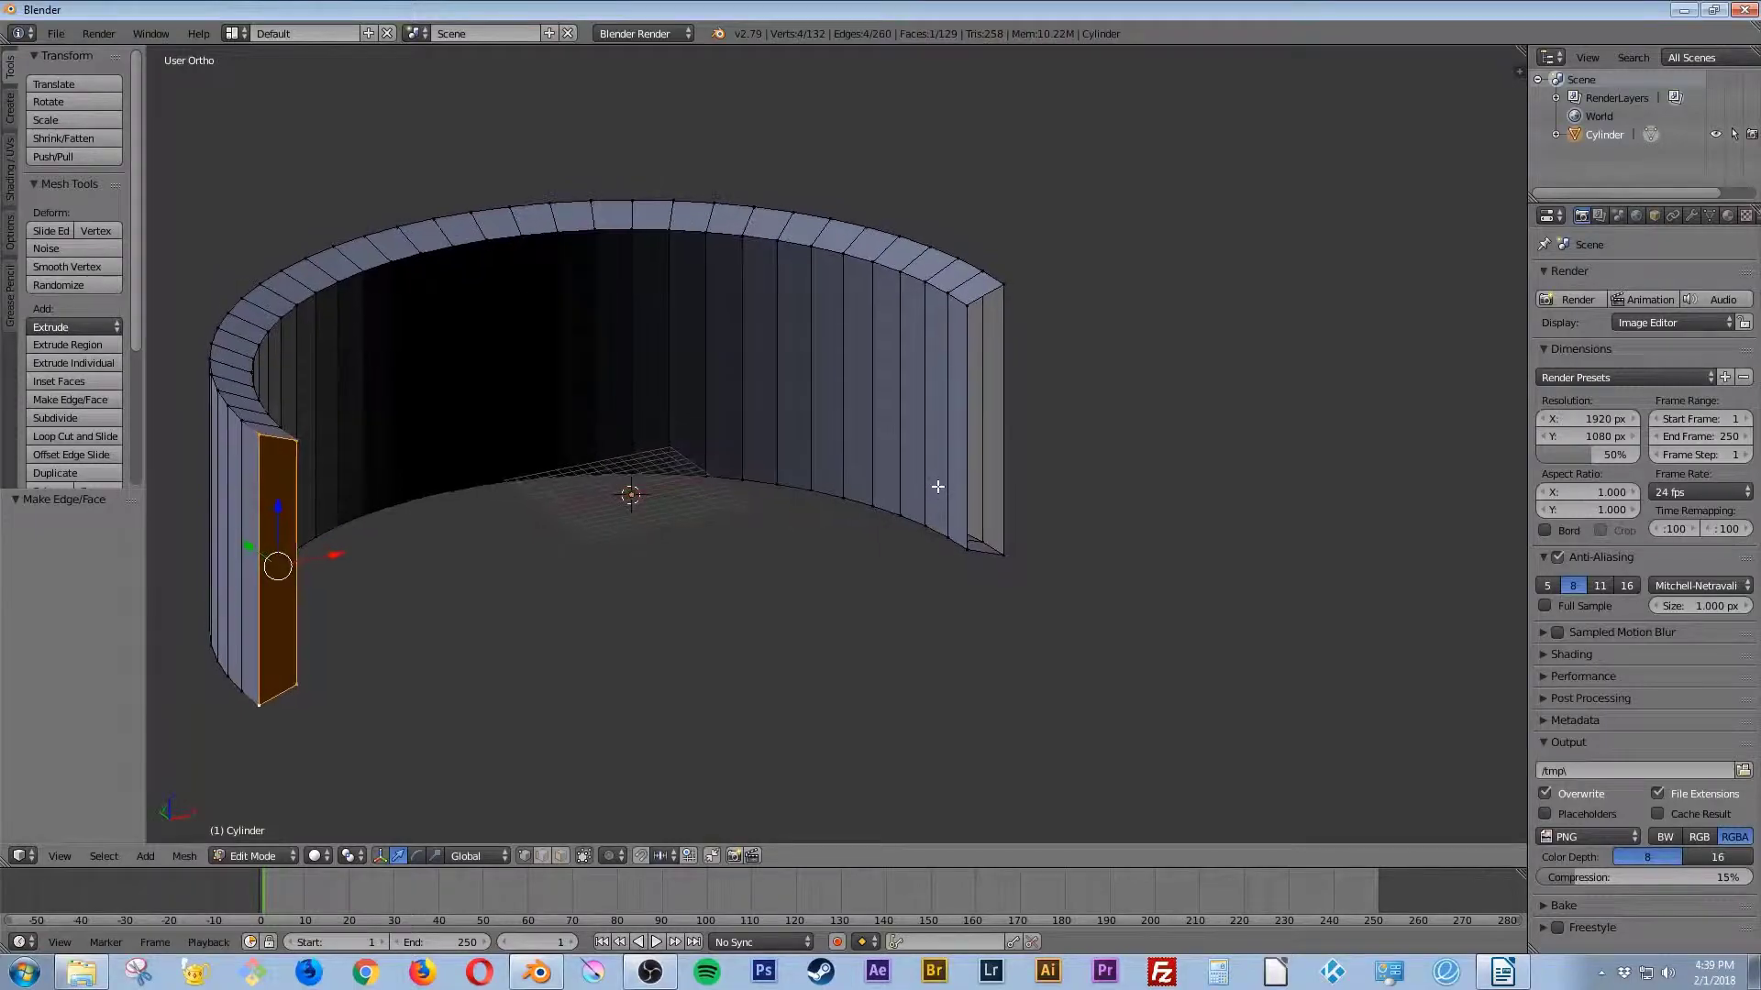
{"action": "right_click", "coordinate": [962, 305]}
{"action": "right_click", "coordinate": [1004, 285], "text": "shift"}
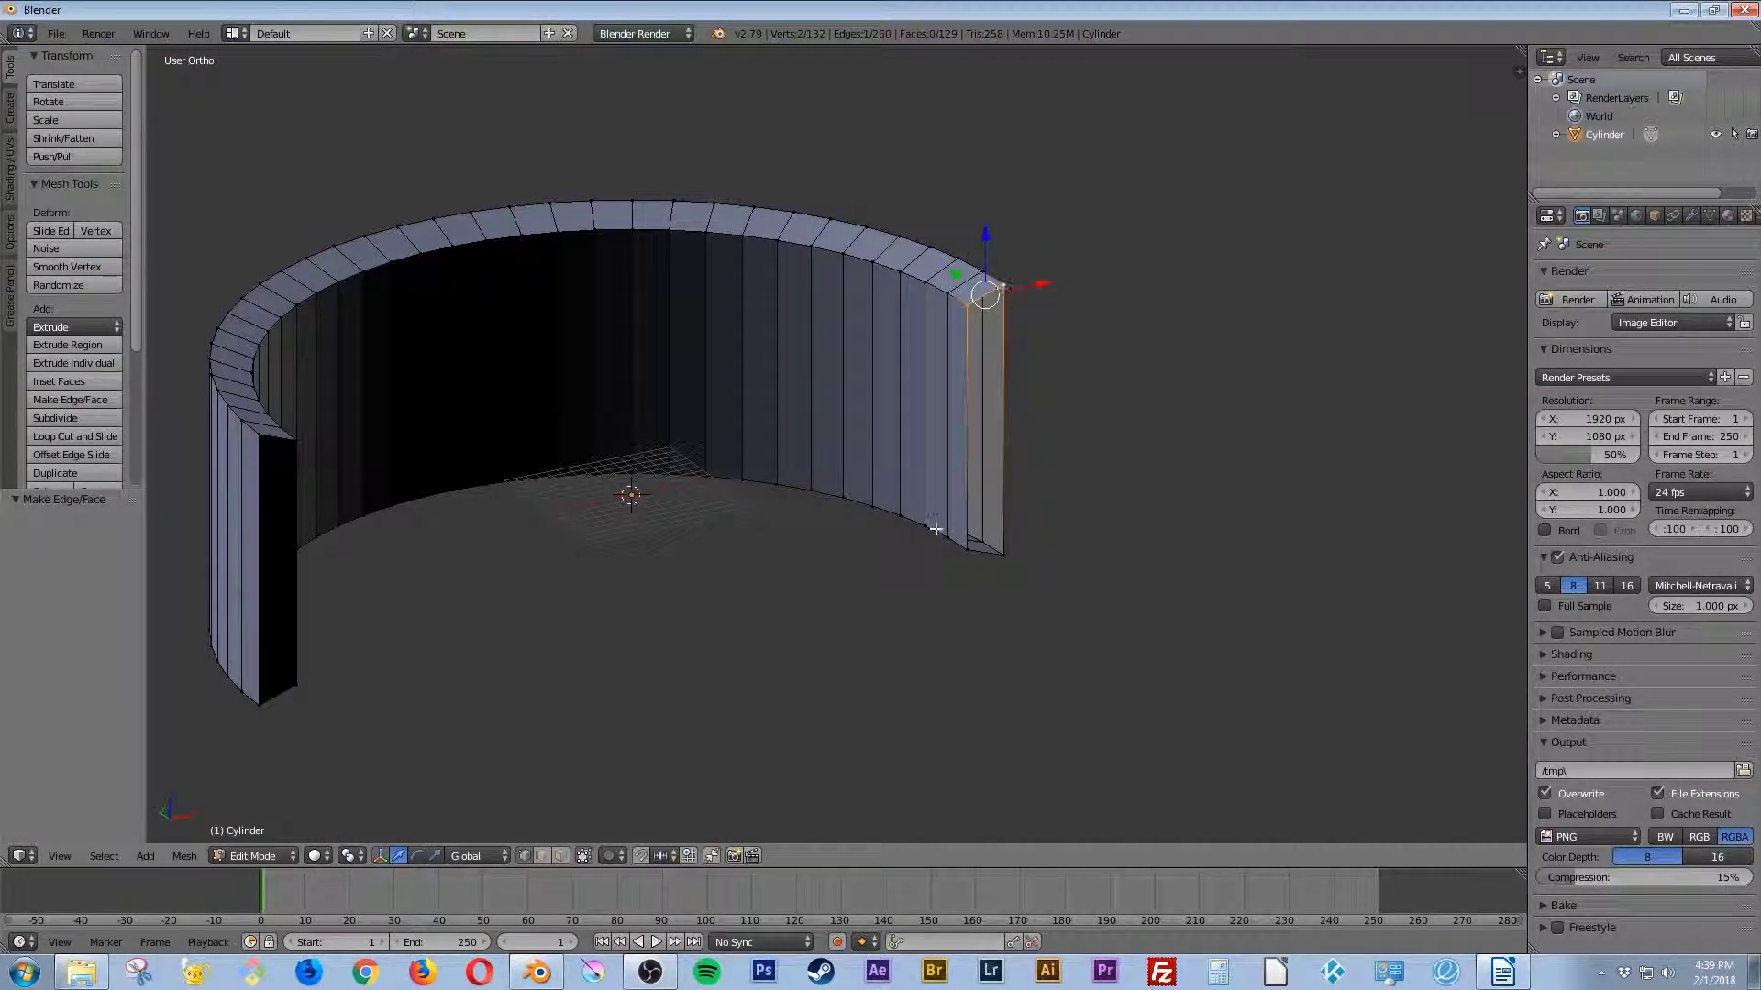
{"action": "right_click", "coordinate": [967, 548], "text": "shift"}
{"action": "right_click", "coordinate": [1008, 552], "text": "shift"}
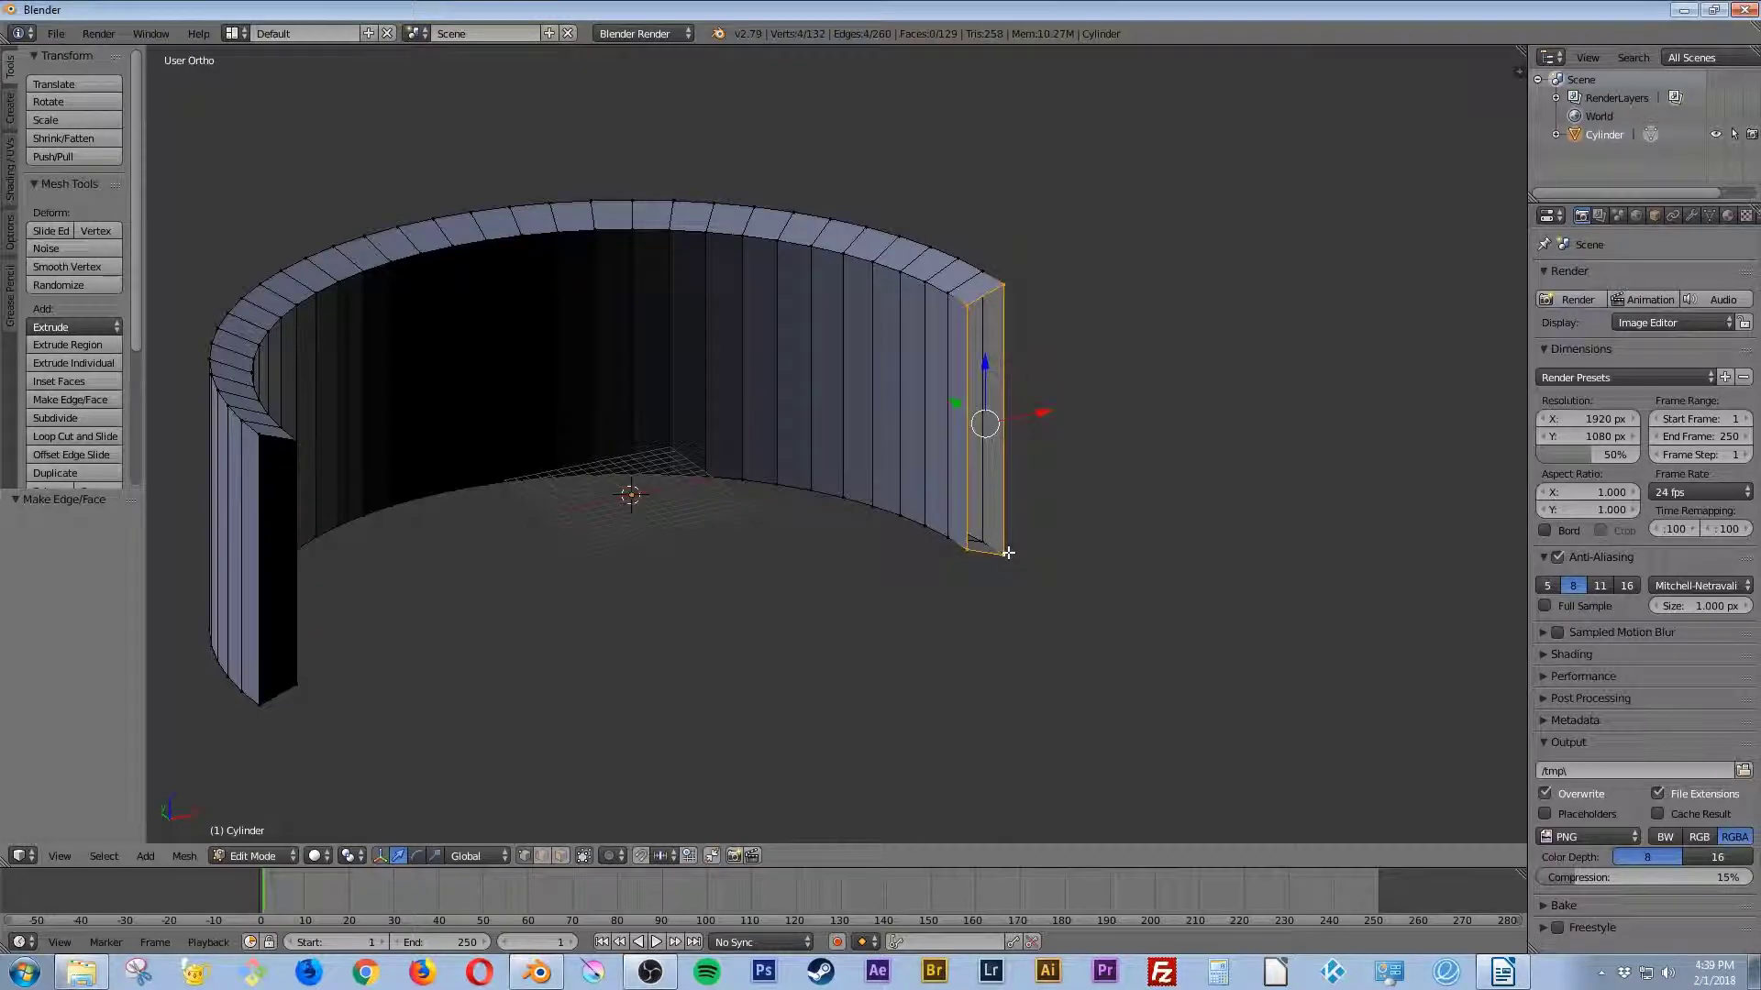
{"action": "key", "text": "f"}
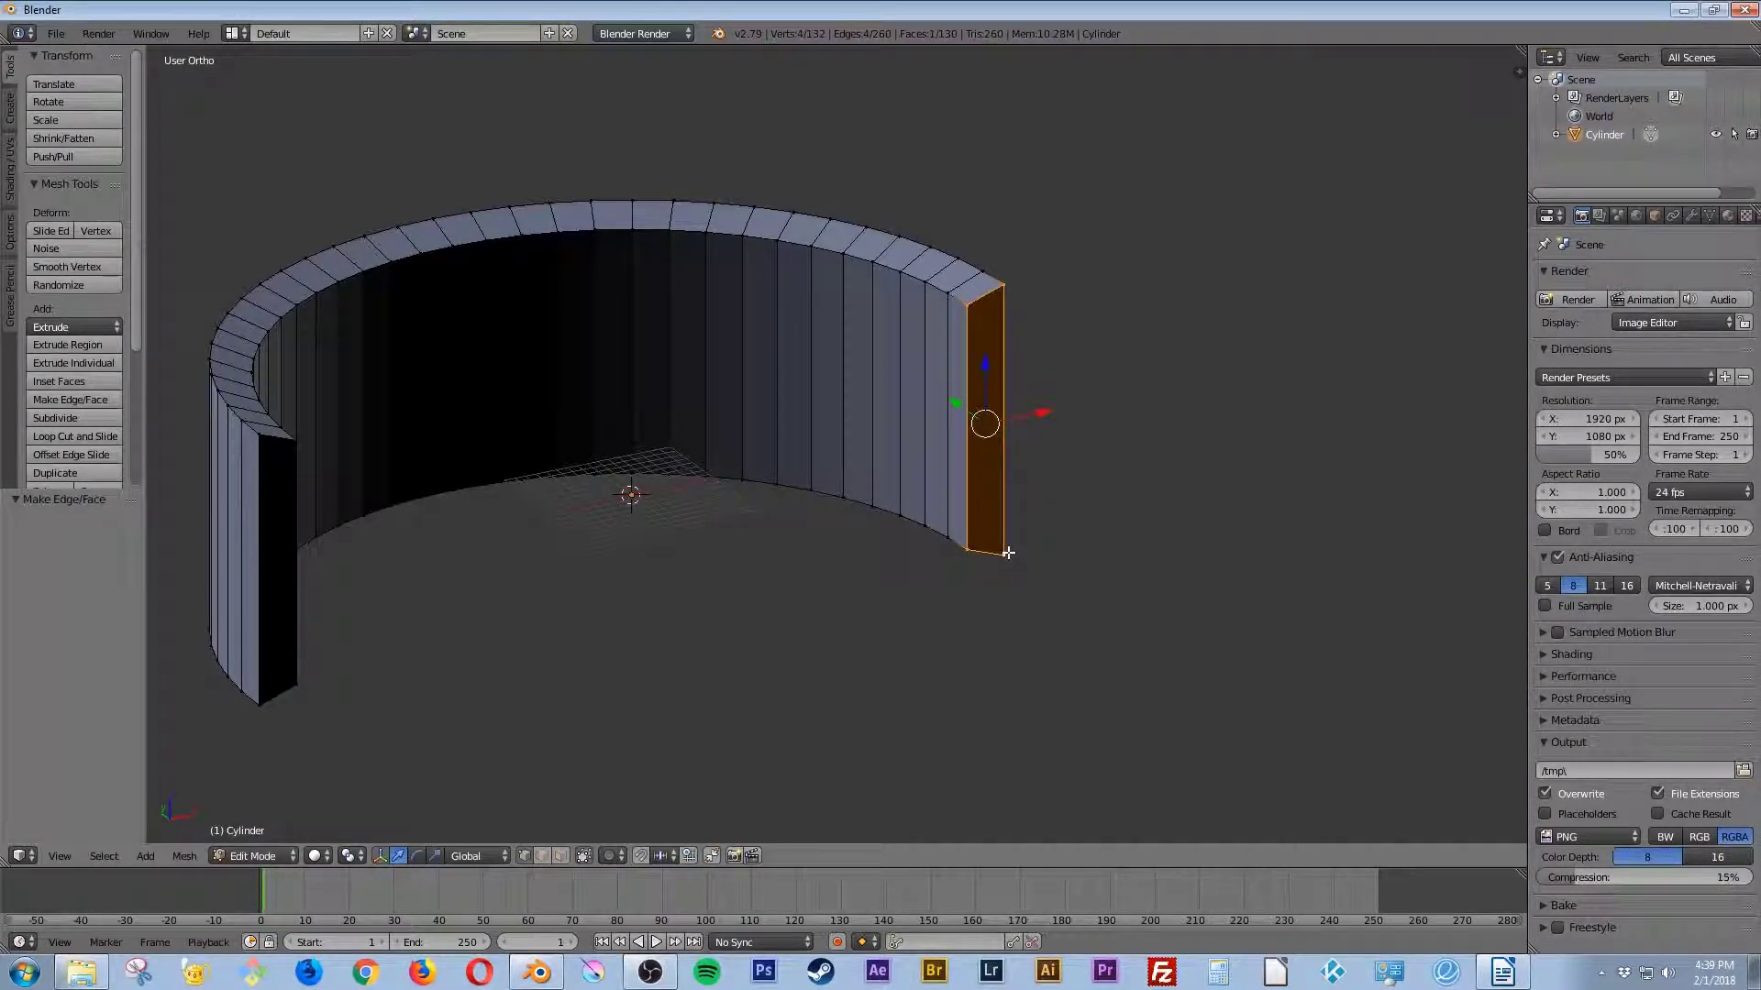
Step: In front orthographic wireframe view, box-select all upper rim vertices through the mesh and flatten them by scaling to 0 along Z
{"action": "middle_click_drag", "start_coordinate": [1008, 552], "coordinate": [910, 533]}
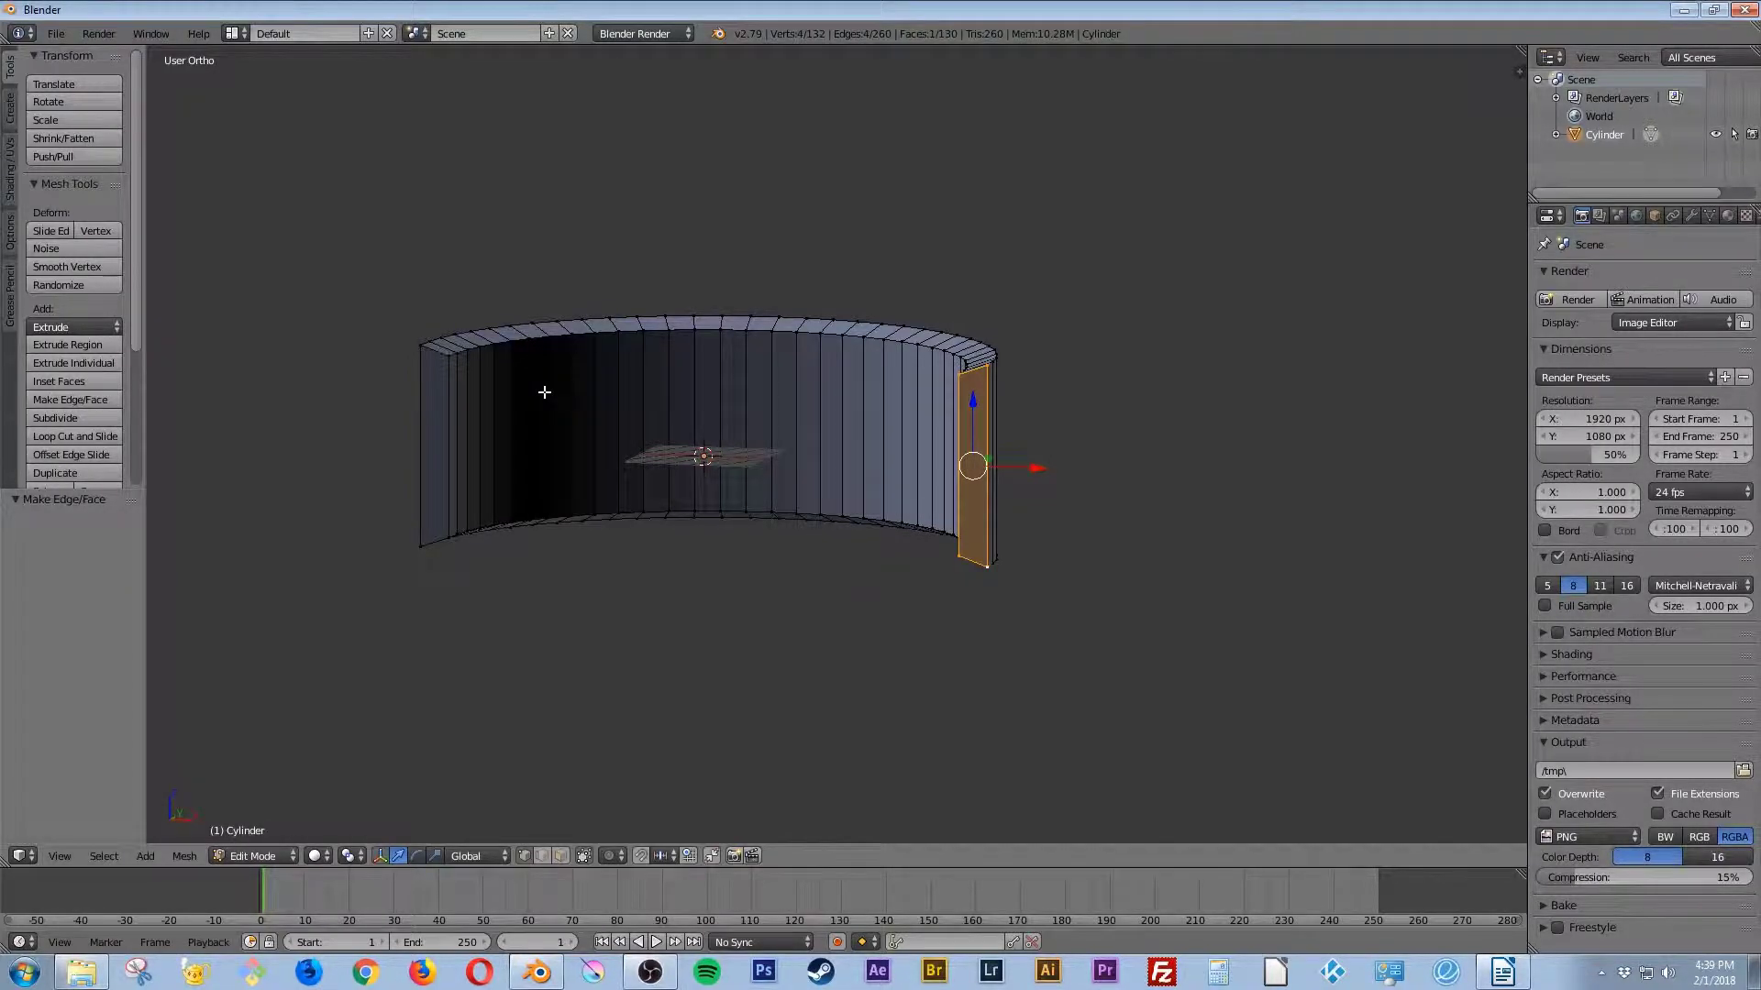
{"action": "key", "text": "KP_1"}
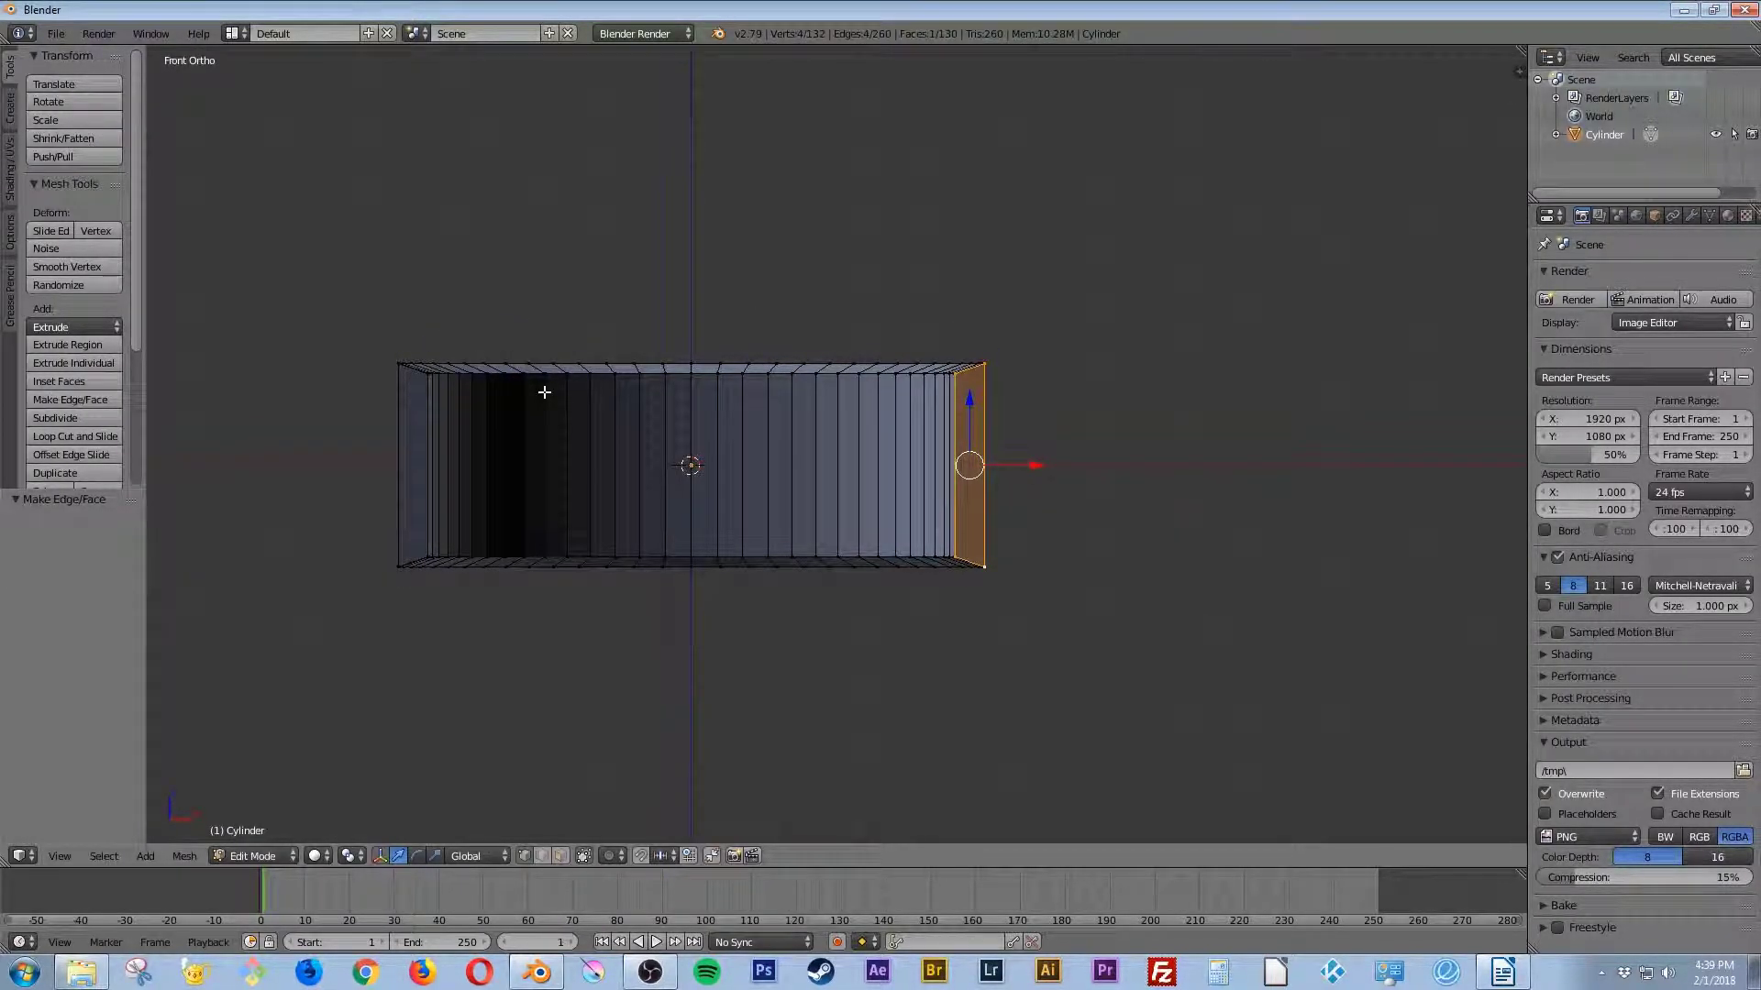
{"action": "key", "text": "a"}
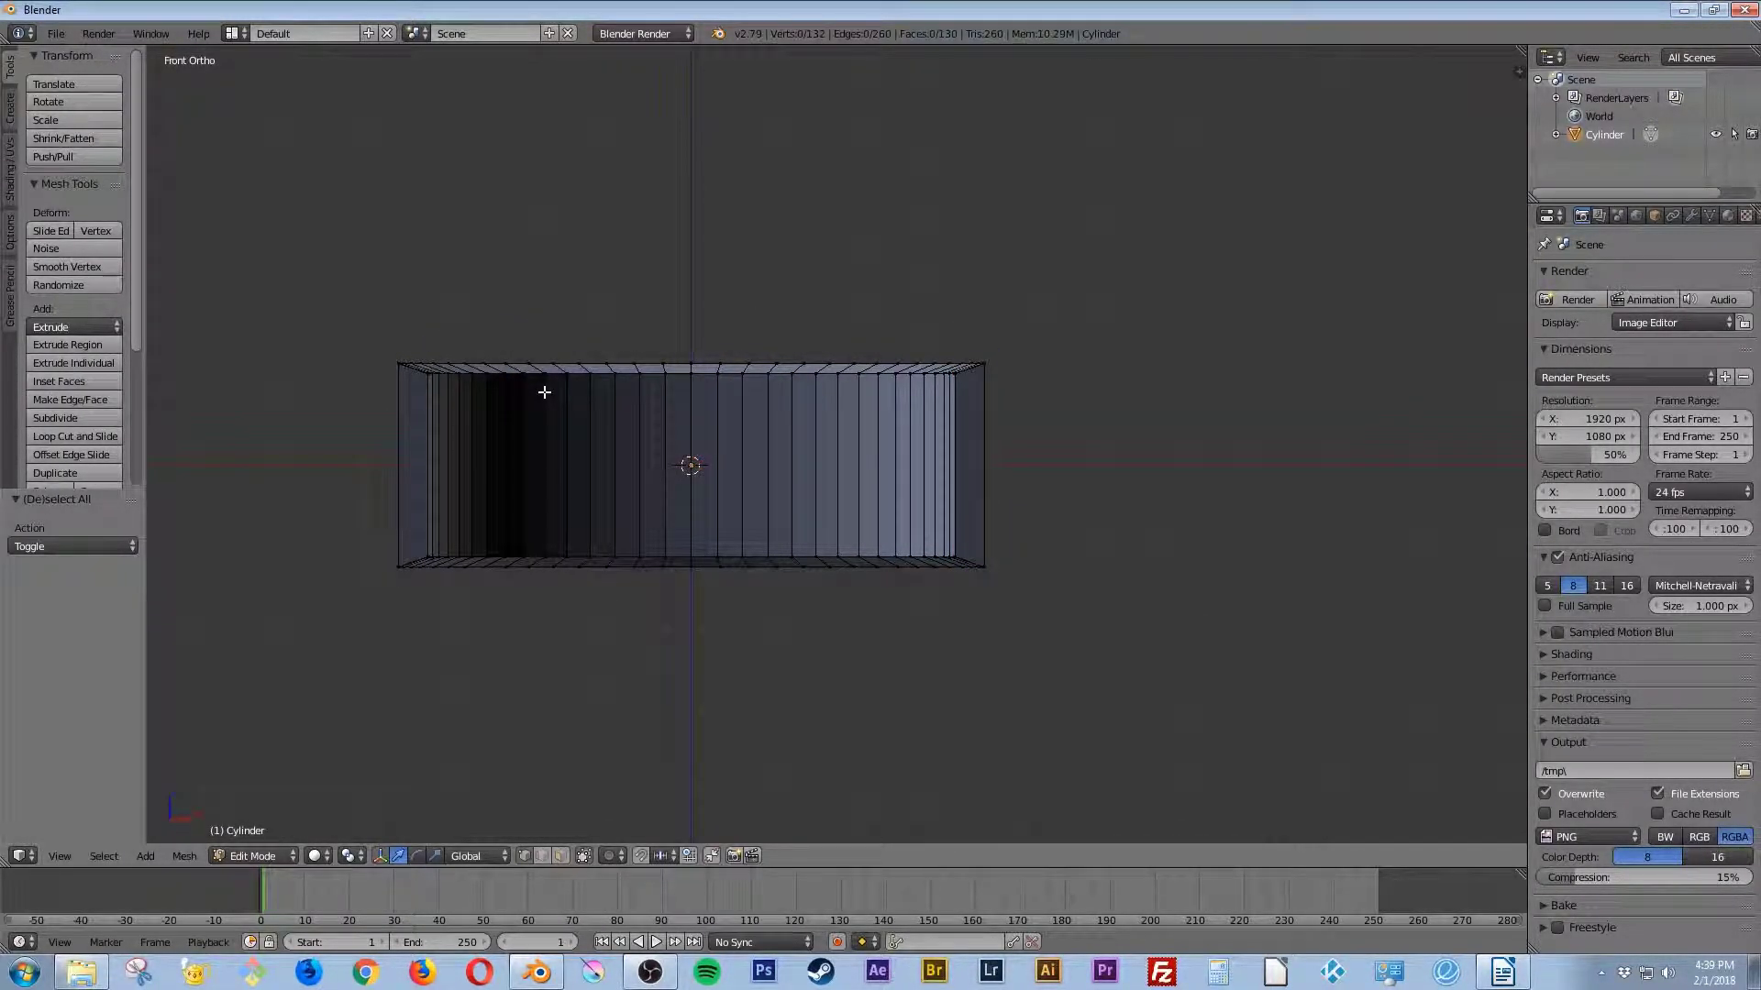
{"action": "key", "text": "z"}
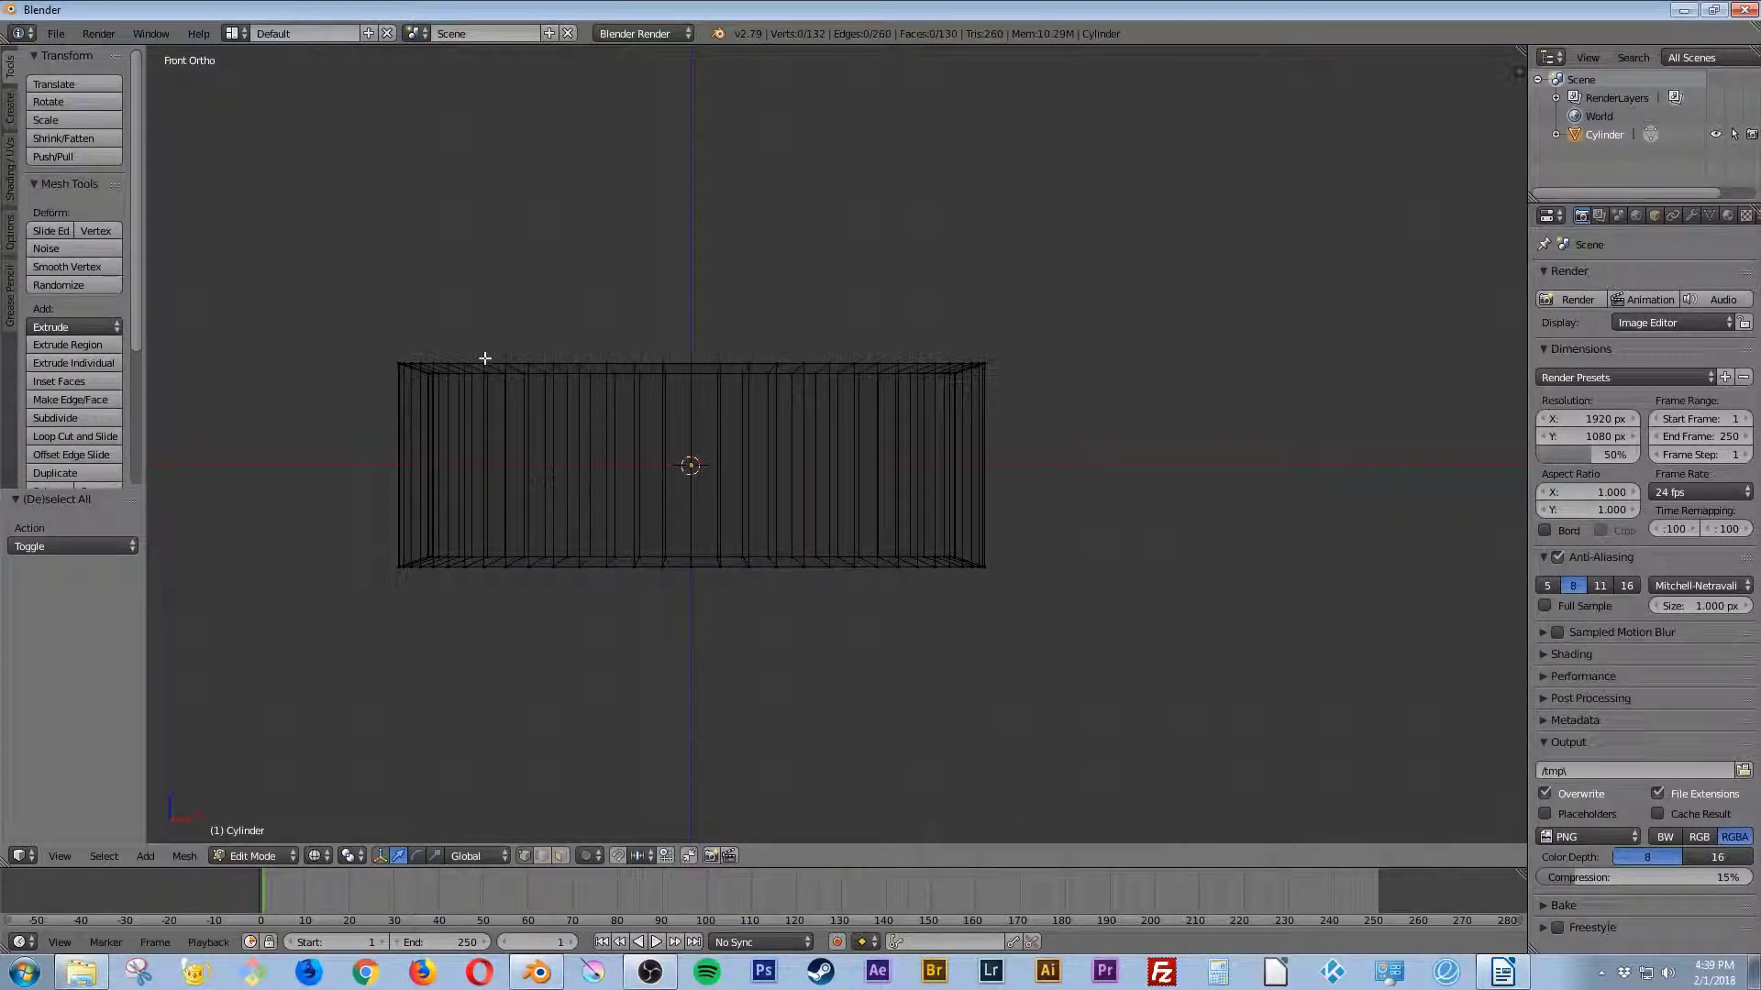
{"action": "key", "text": "b"}
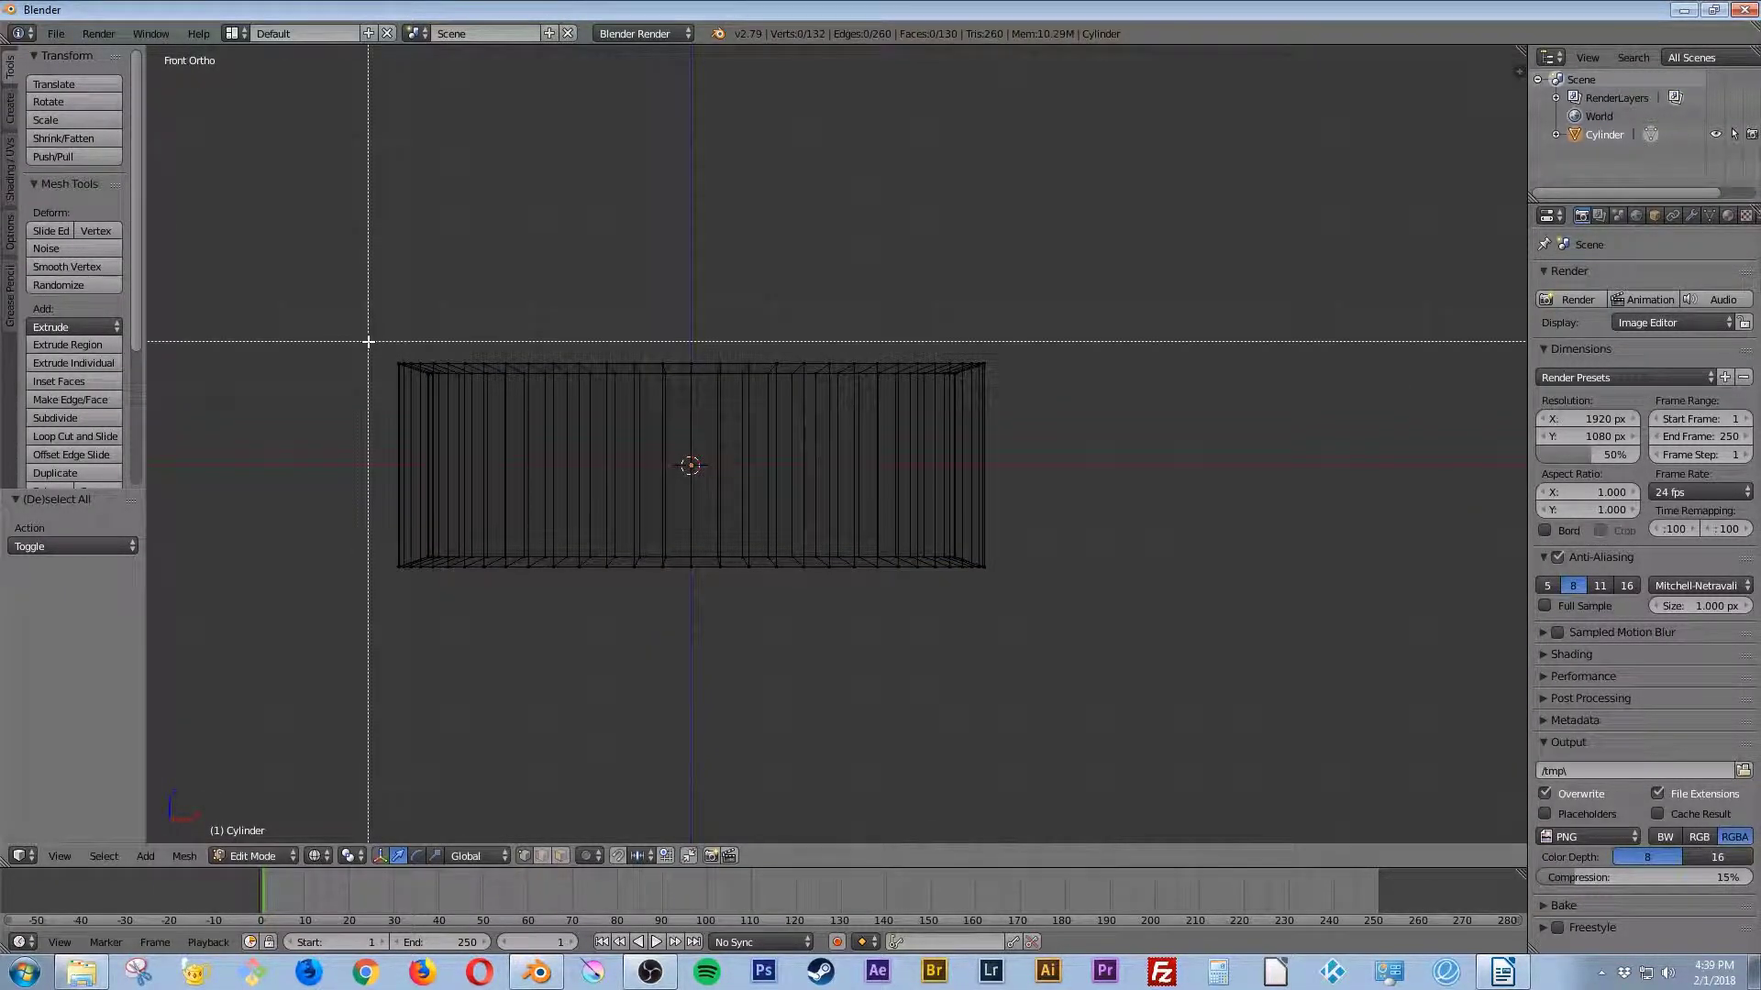
{"action": "left_click_drag", "start_coordinate": [350, 321], "coordinate": [1118, 445]}
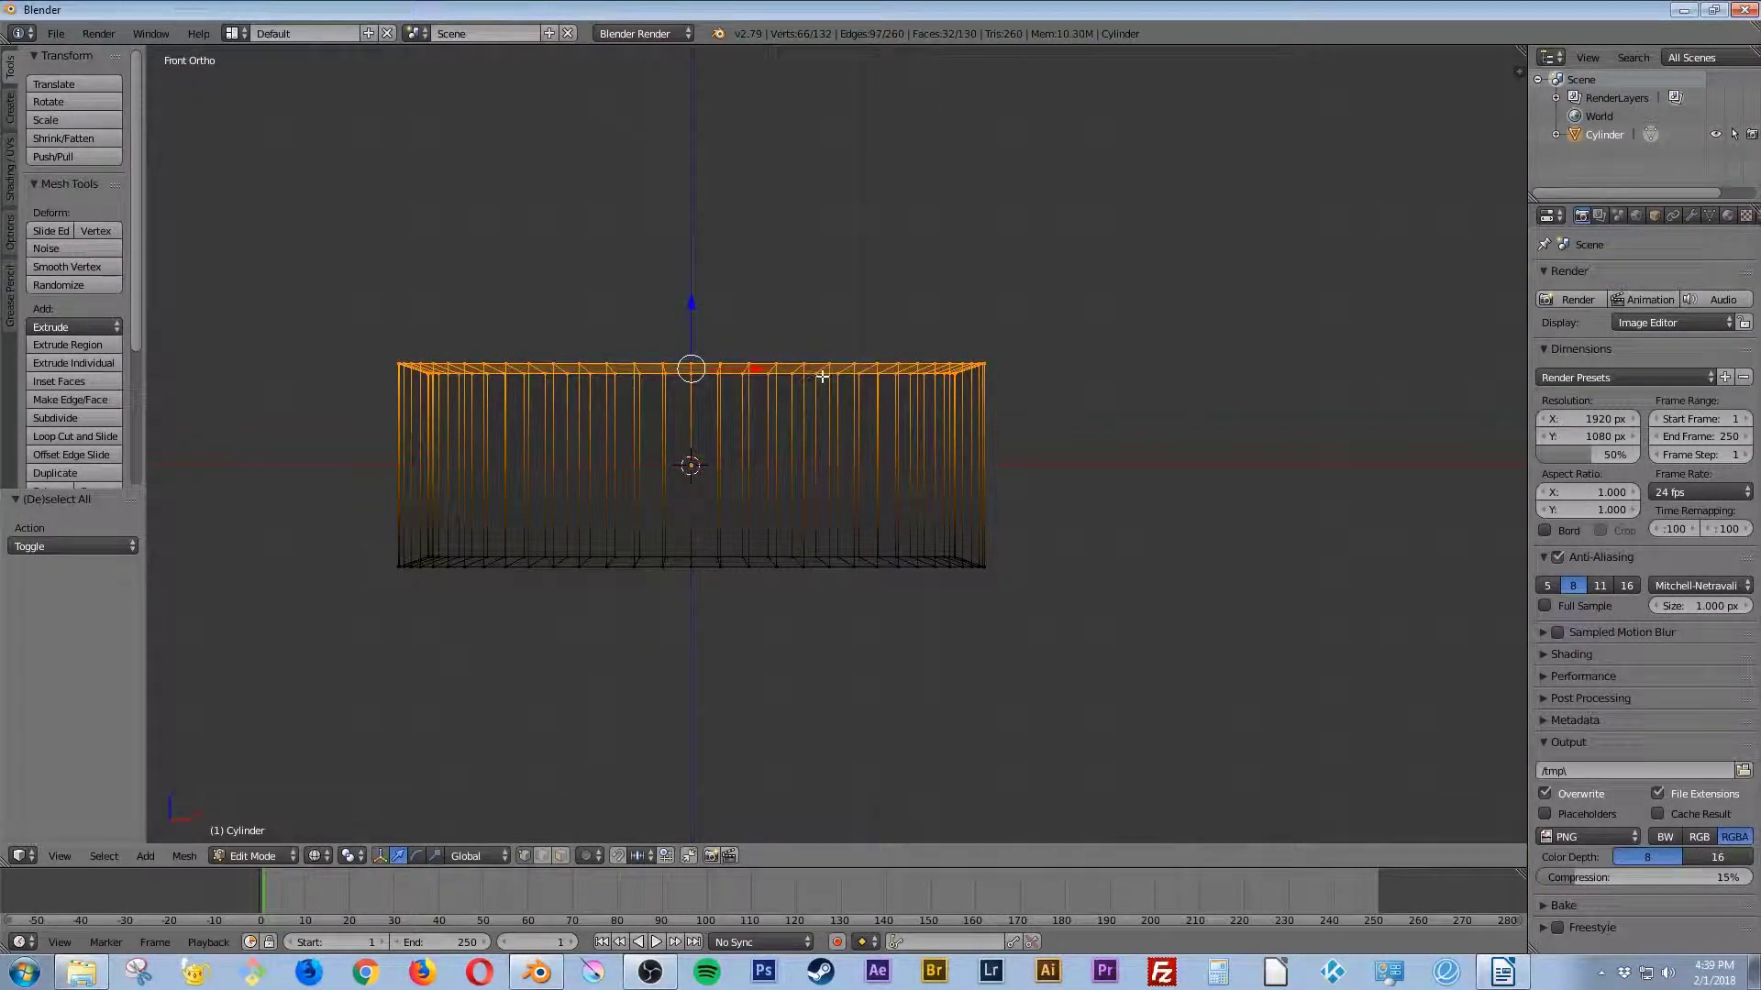
{"action": "key", "text": "s"}
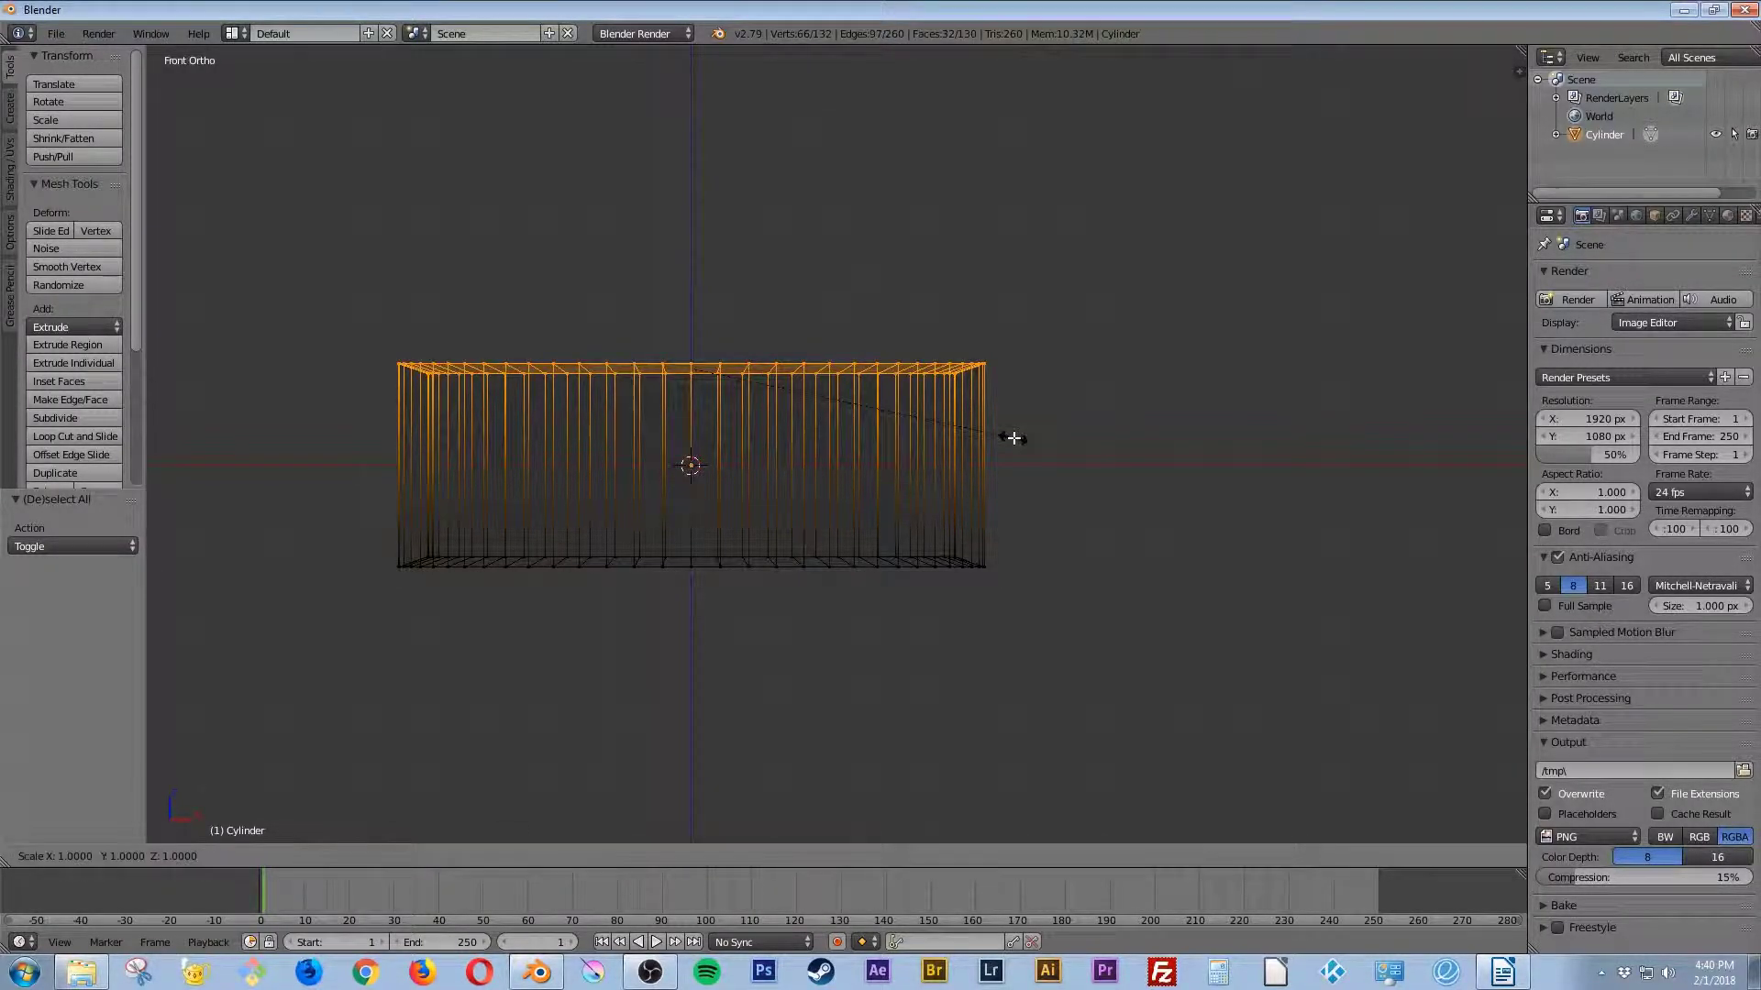
{"action": "key", "text": "z"}
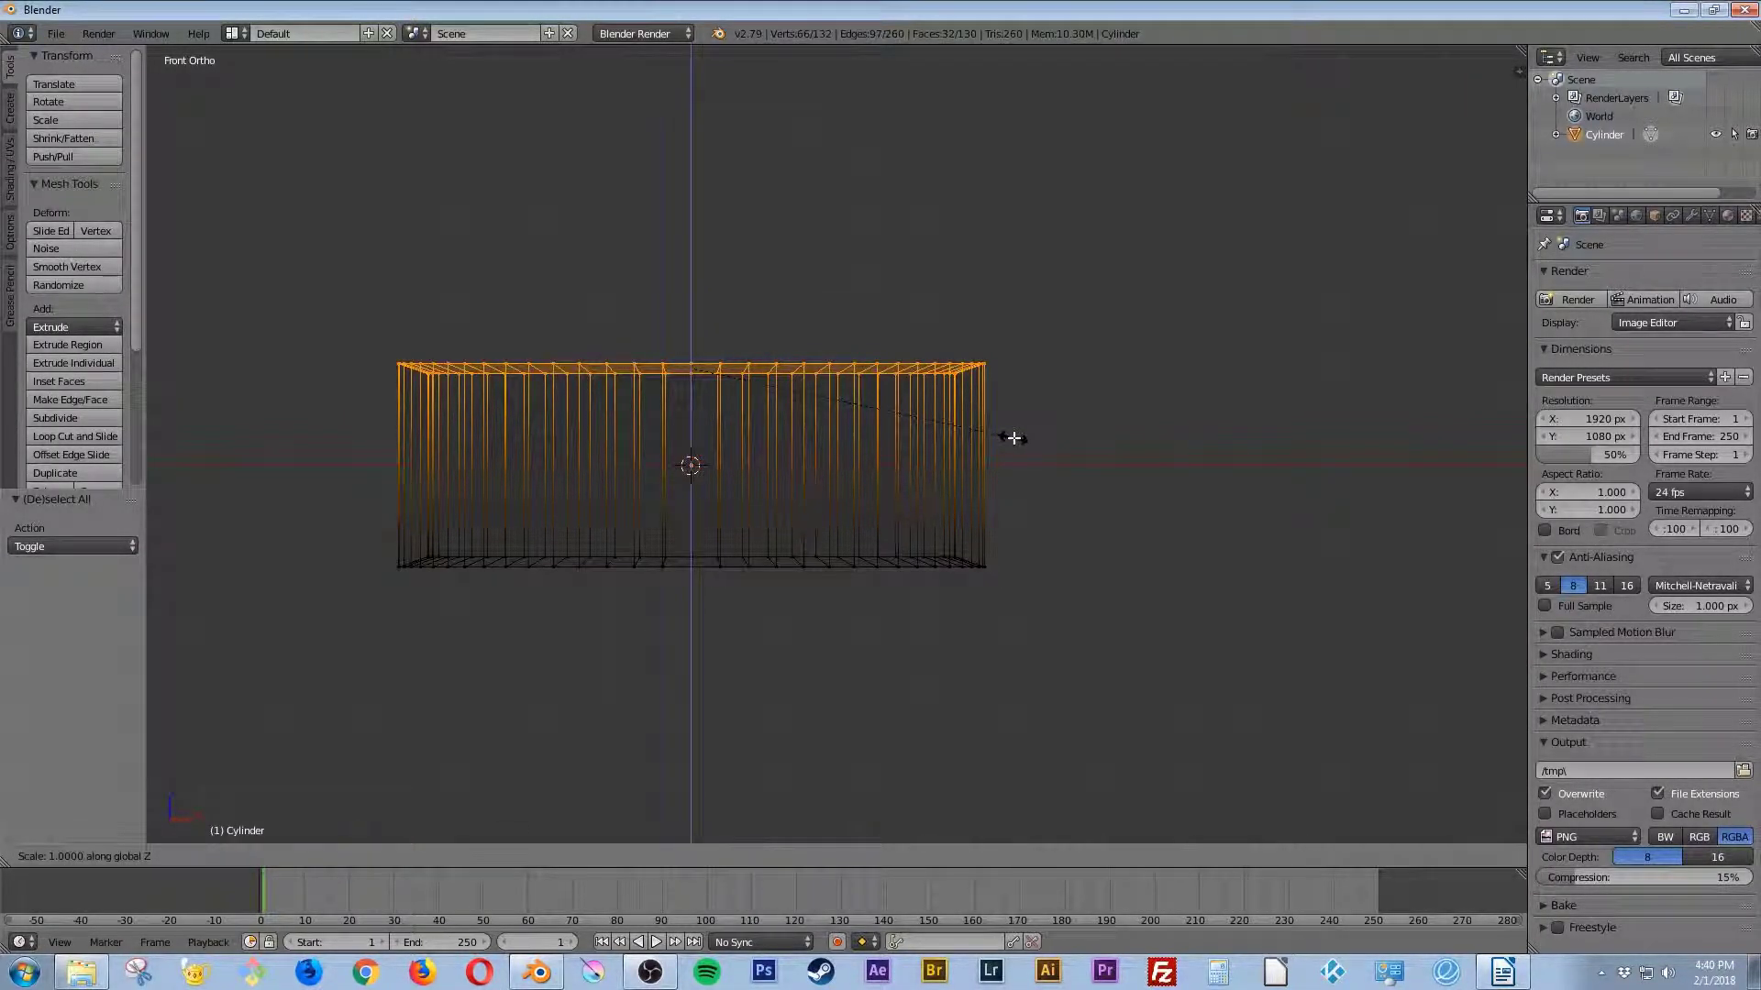
{"action": "key", "text": "0"}
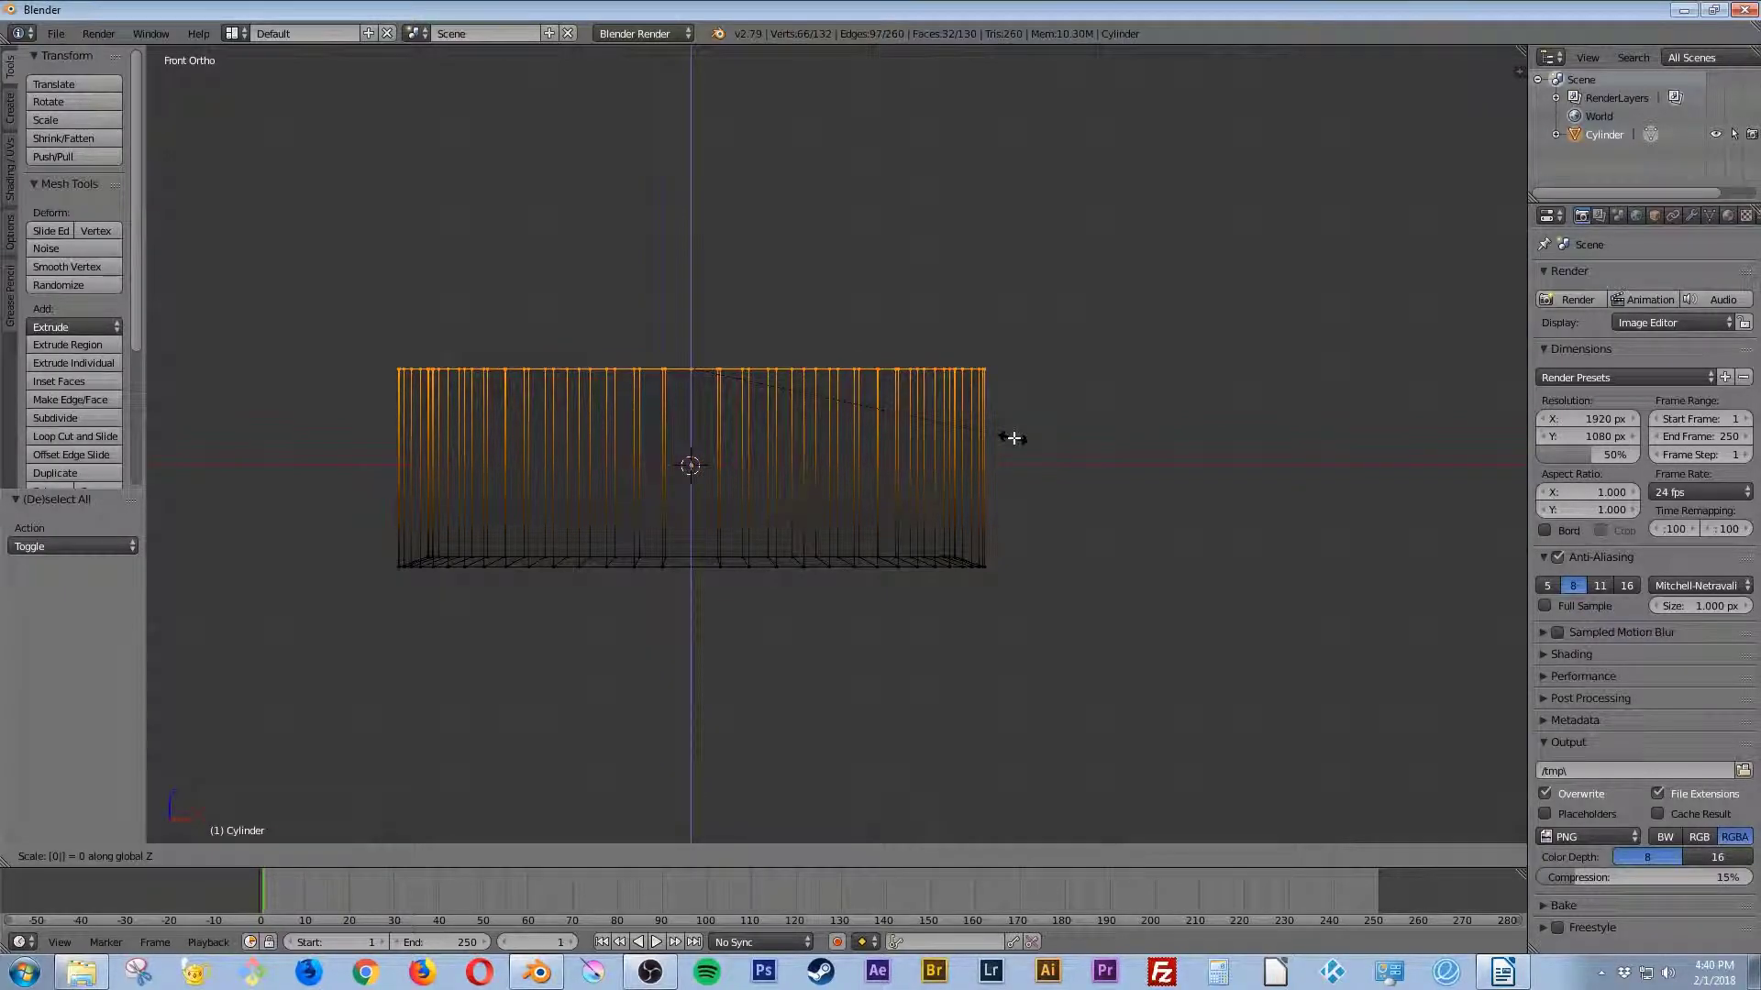
{"action": "key", "text": "Return"}
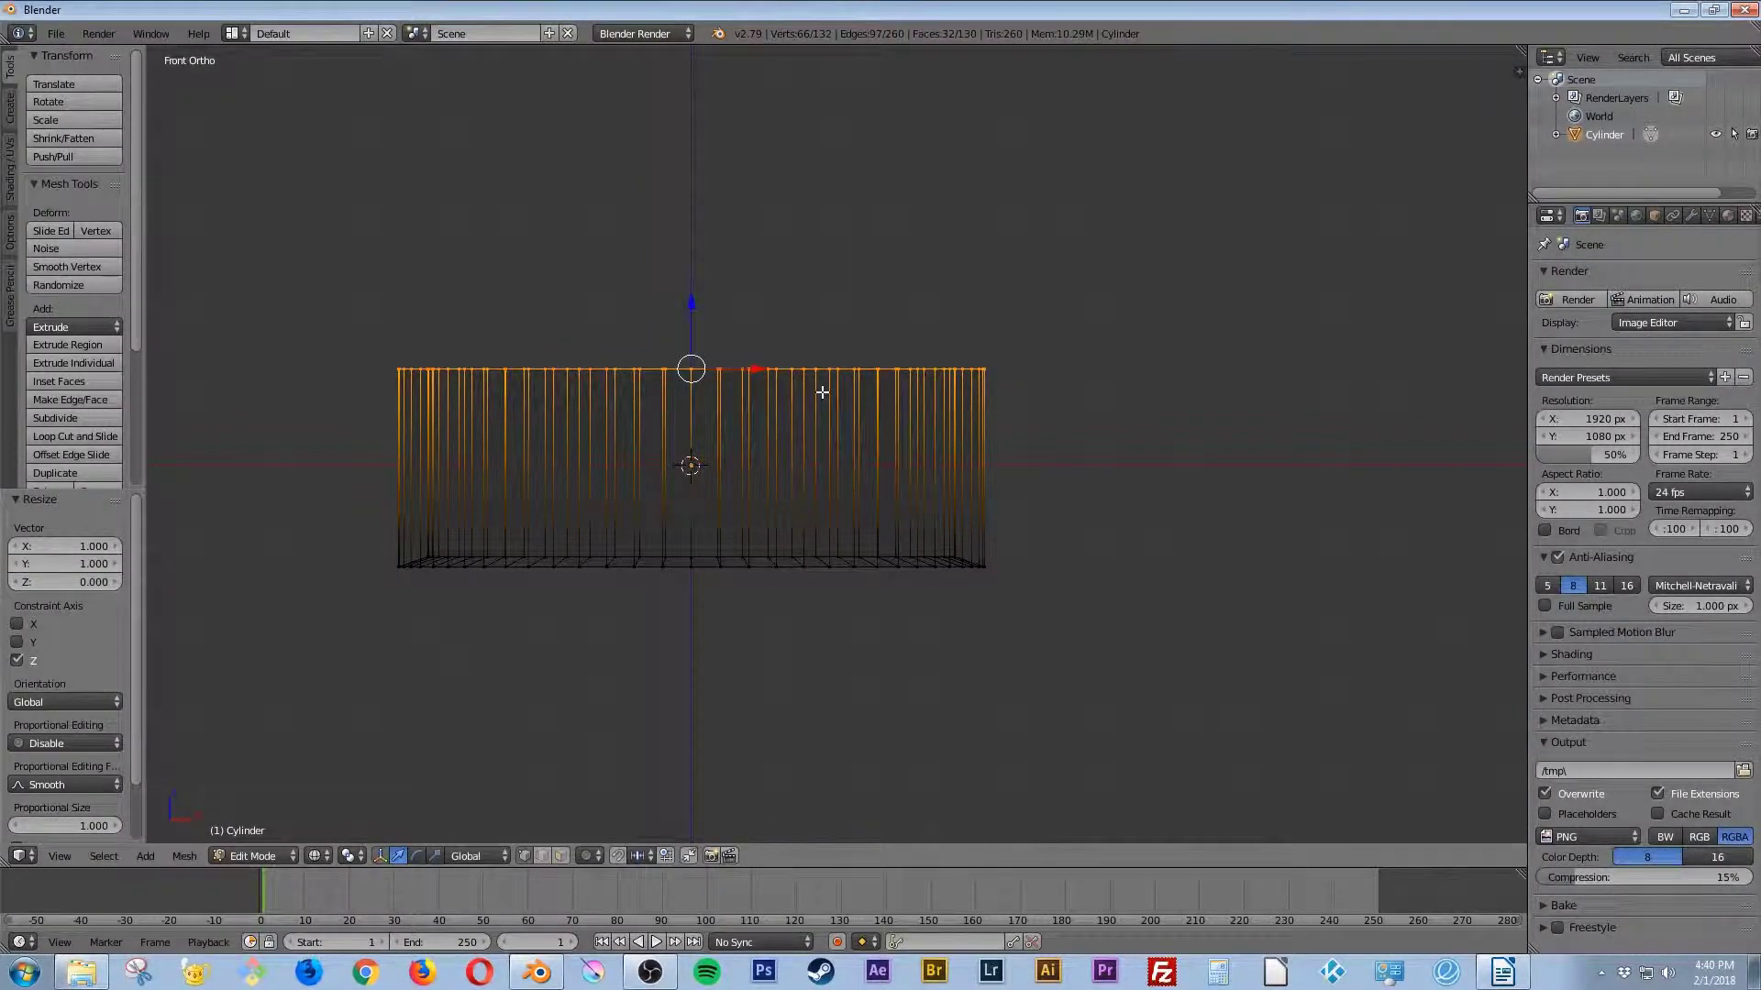
Step: Box-select all lower rim vertices, flatten them by scaling to 0 along Z, and return to solid shading with nothing selected
{"action": "key", "text": "a"}
{"action": "key", "text": "b"}
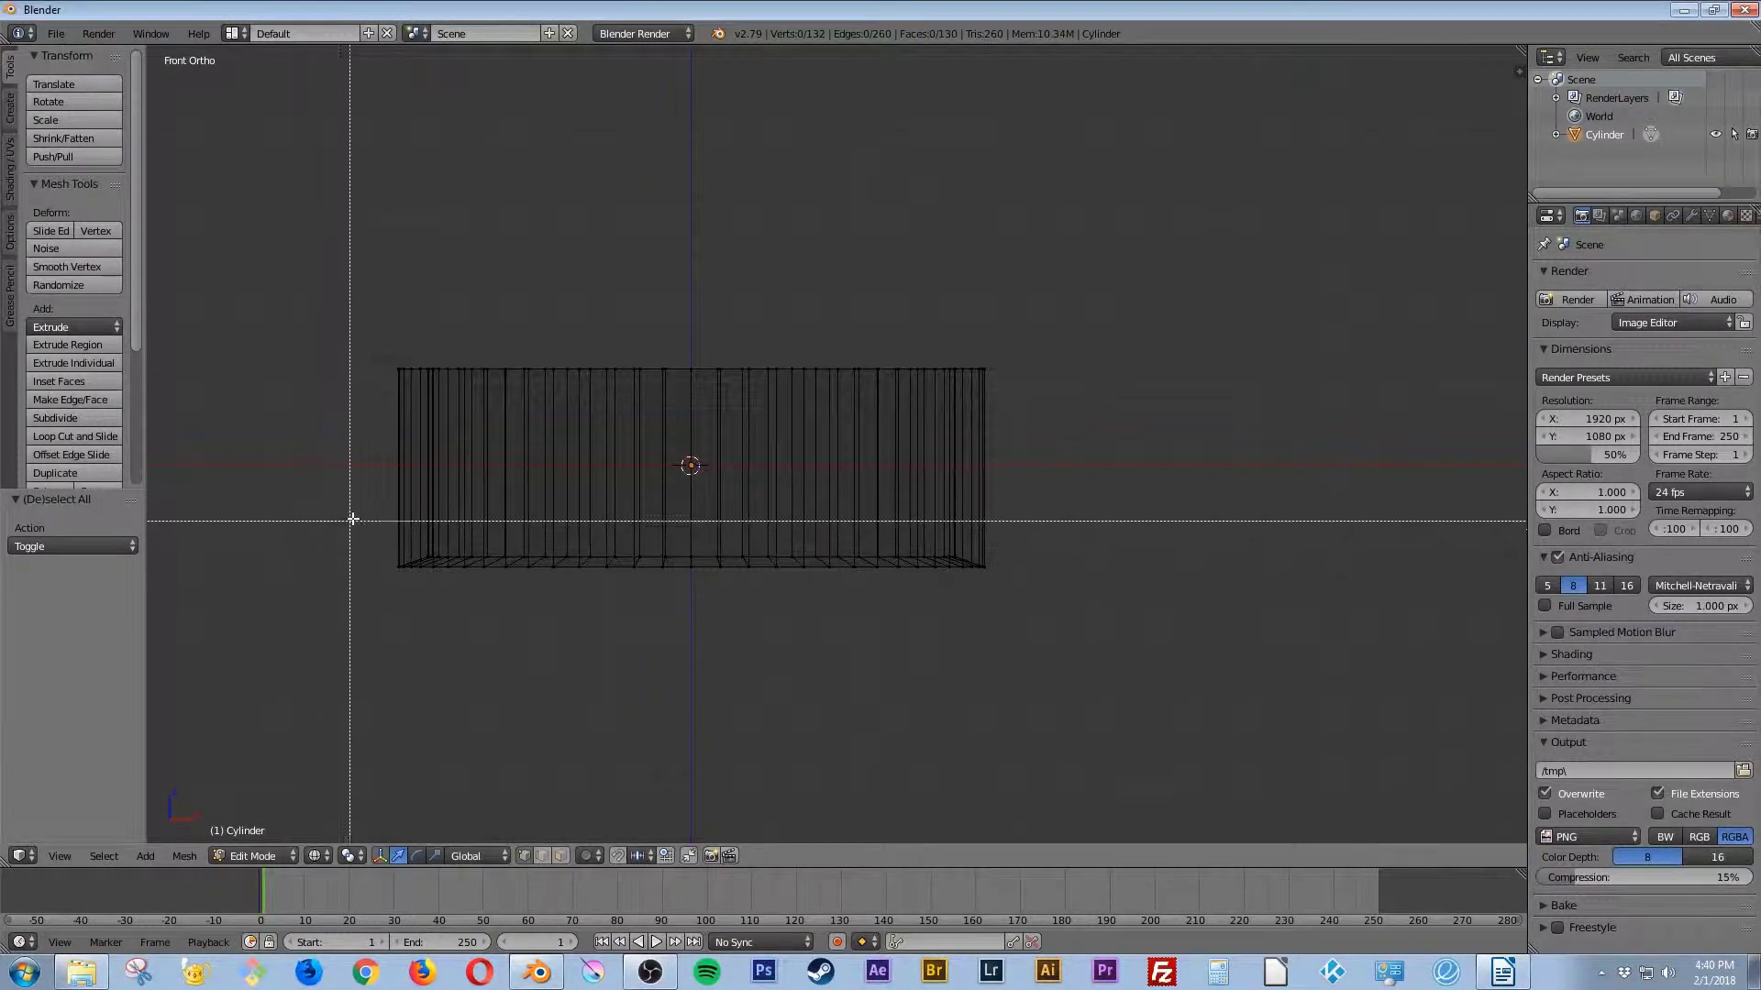
{"action": "left_click_drag", "start_coordinate": [342, 510], "coordinate": [1193, 658]}
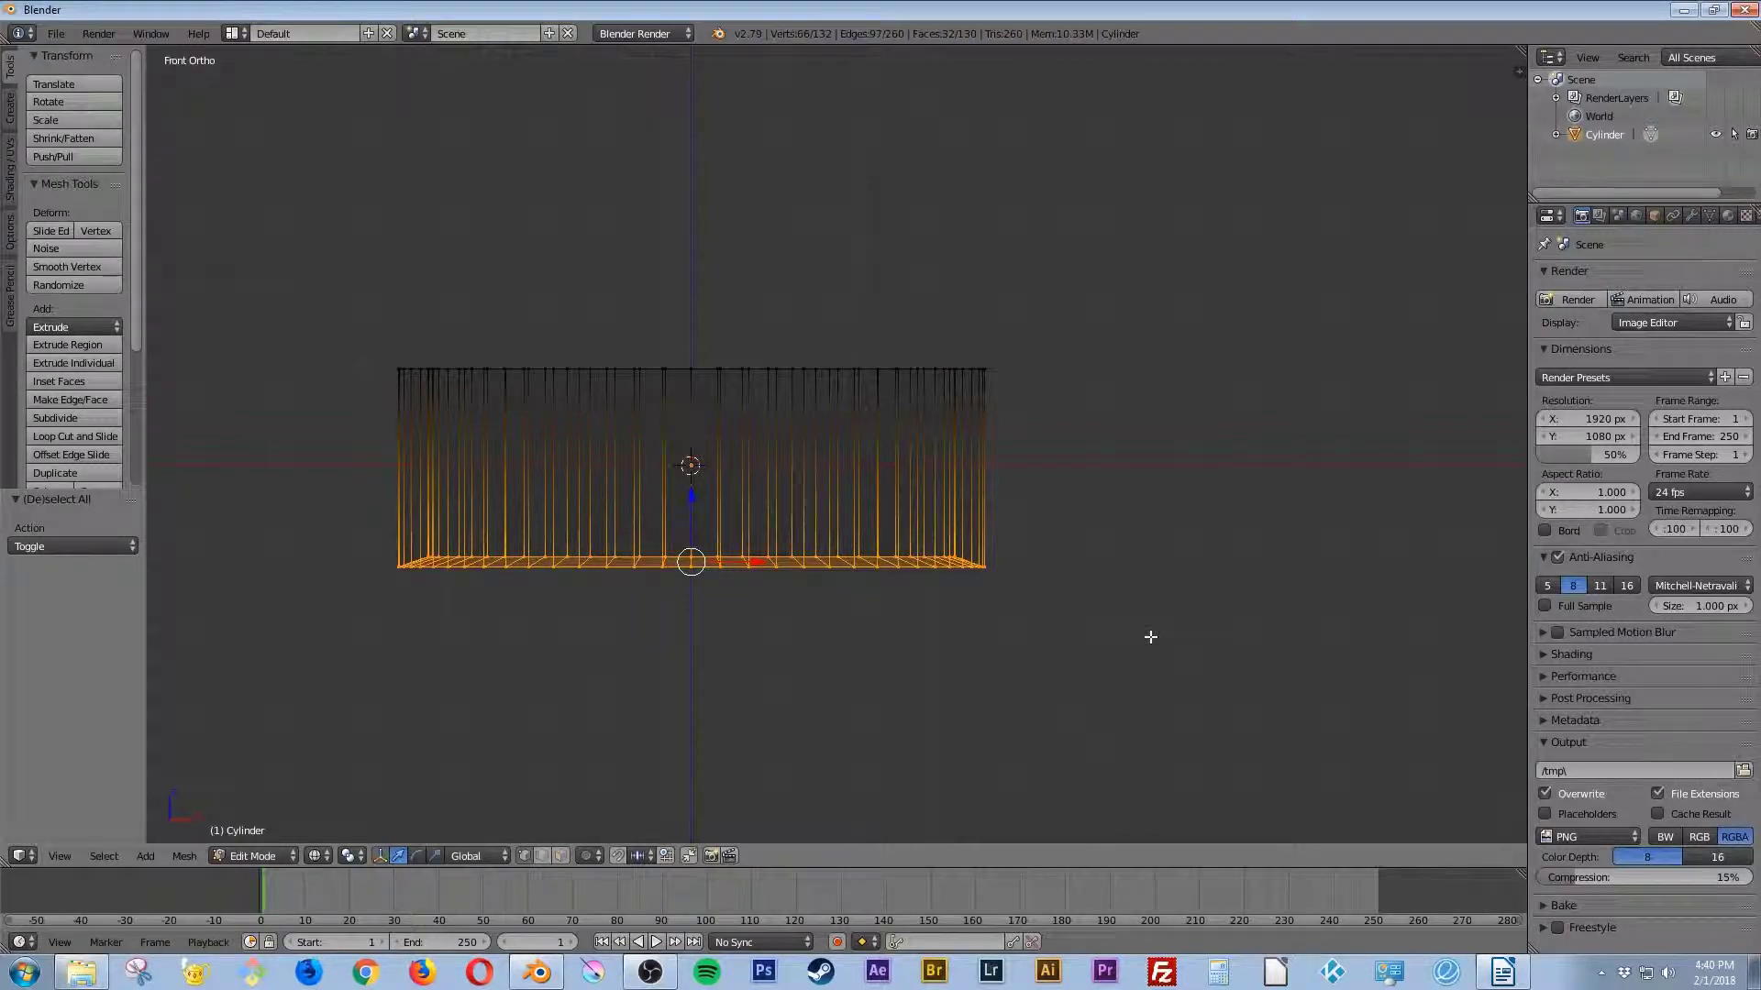
{"action": "key", "text": "s"}
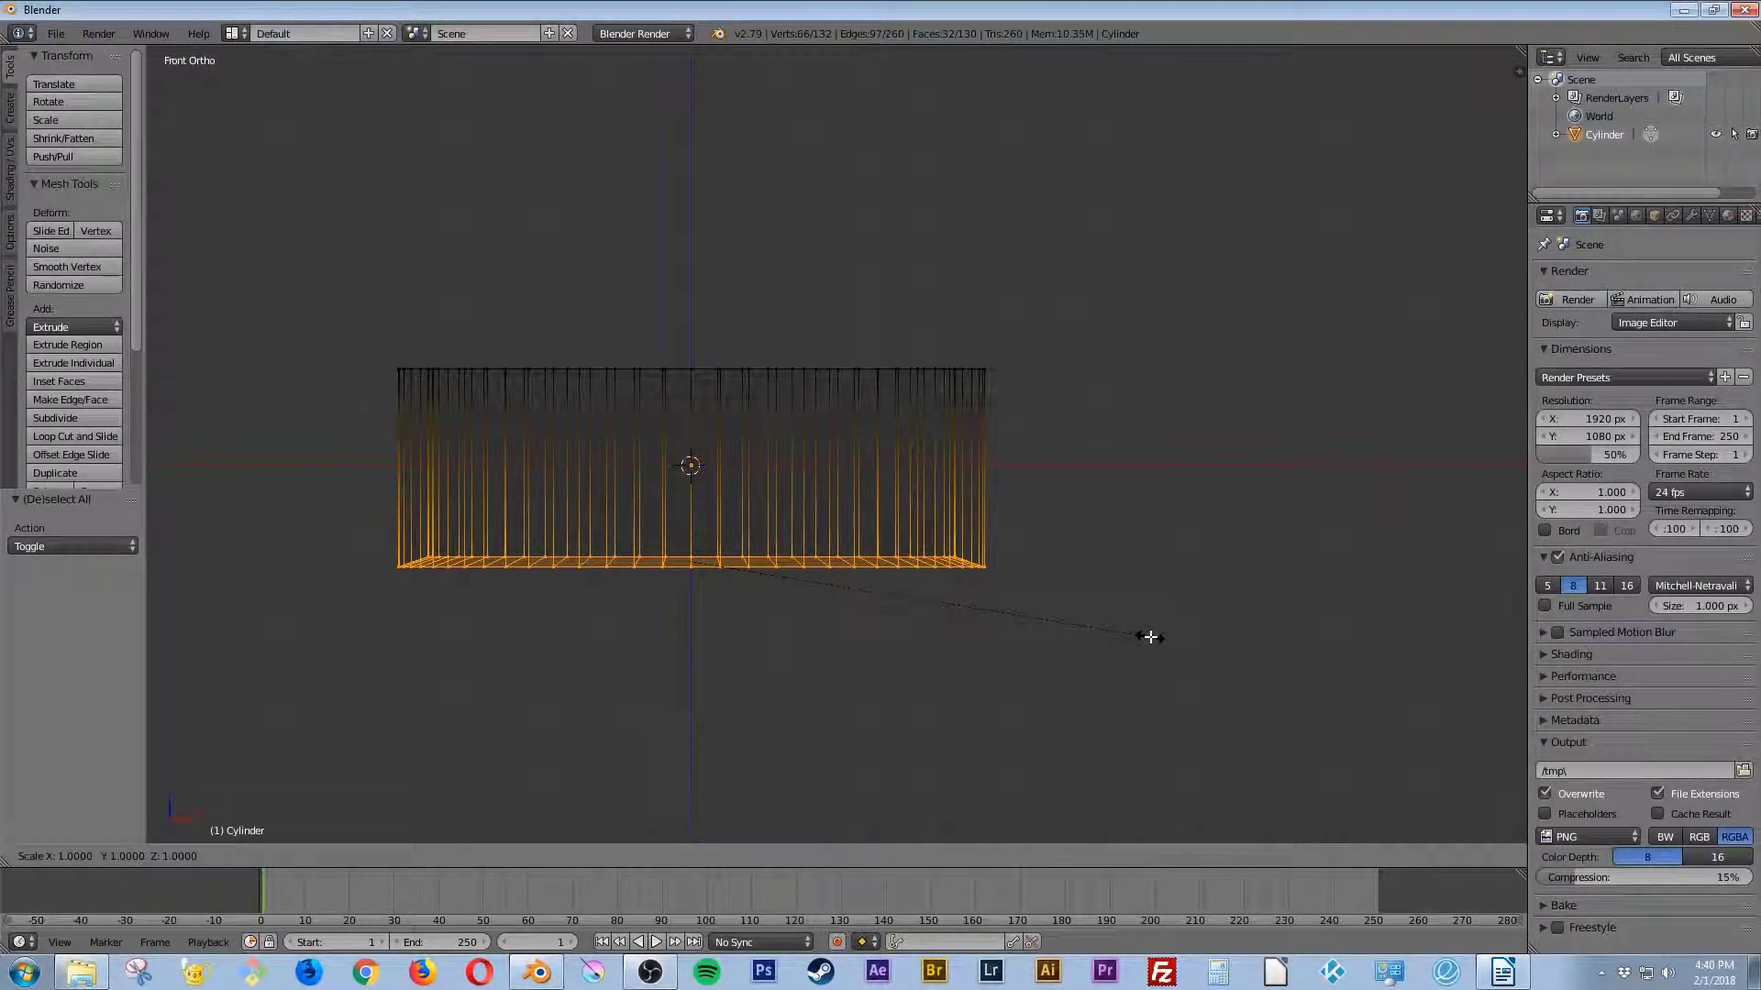
{"action": "key", "text": "z"}
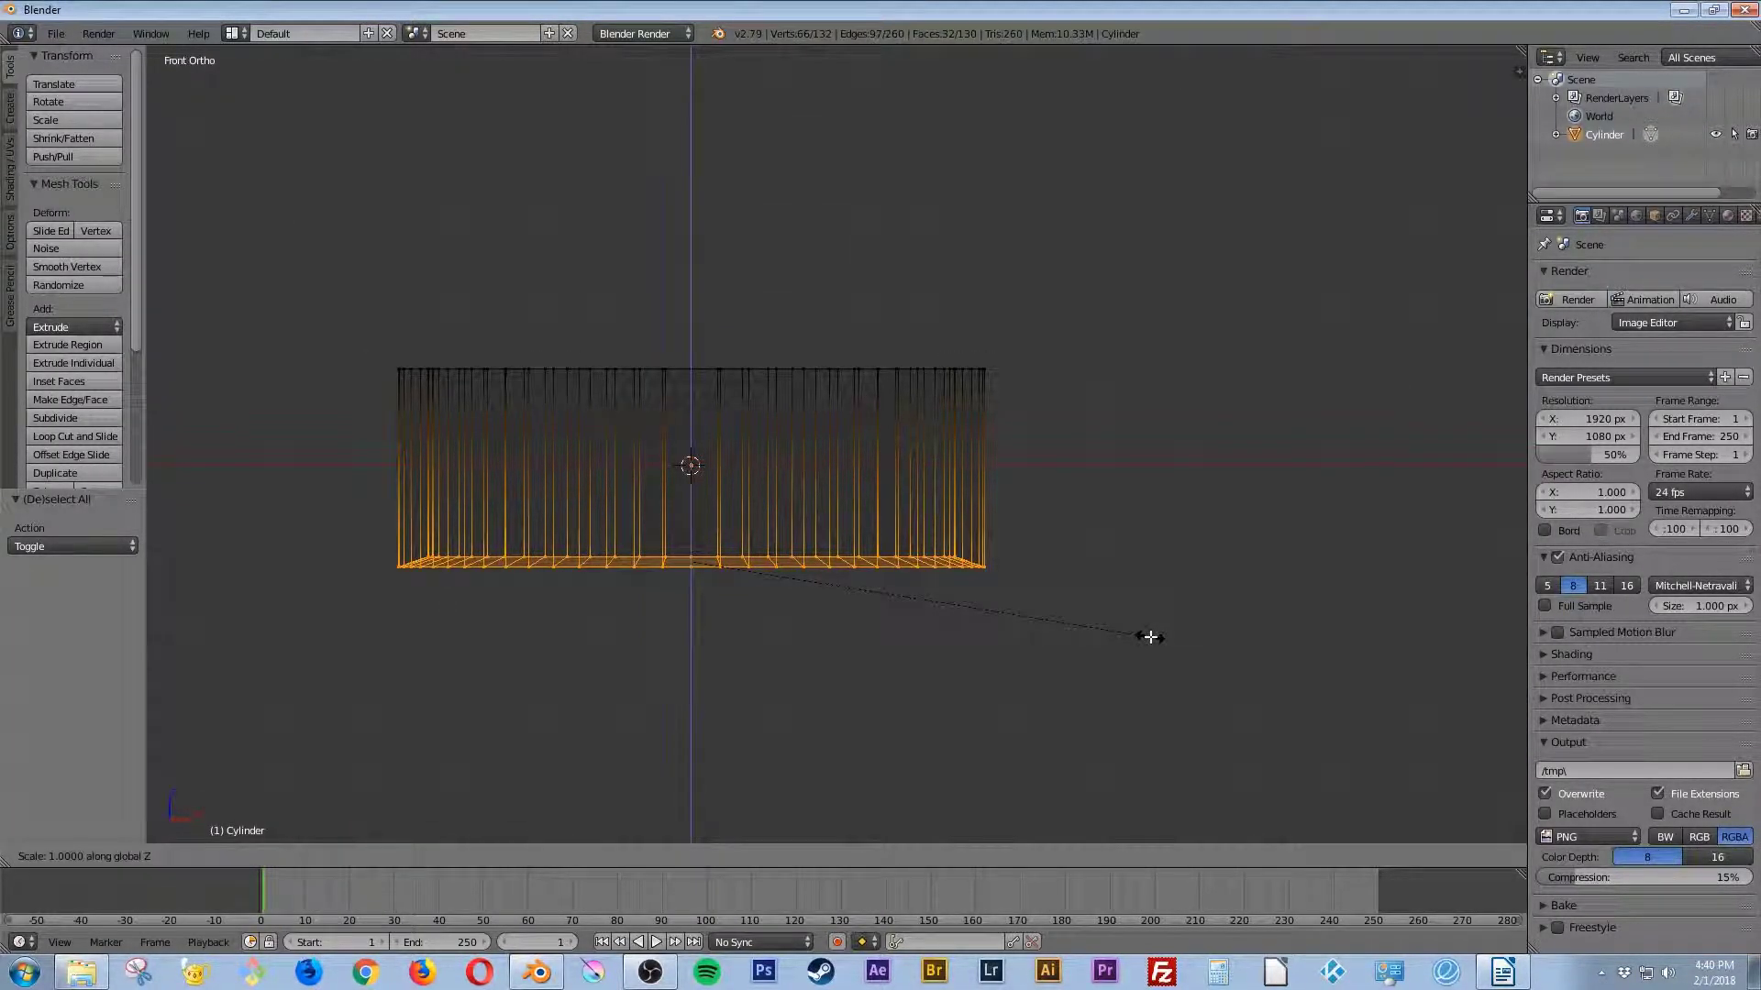
{"action": "type", "text": "0"}
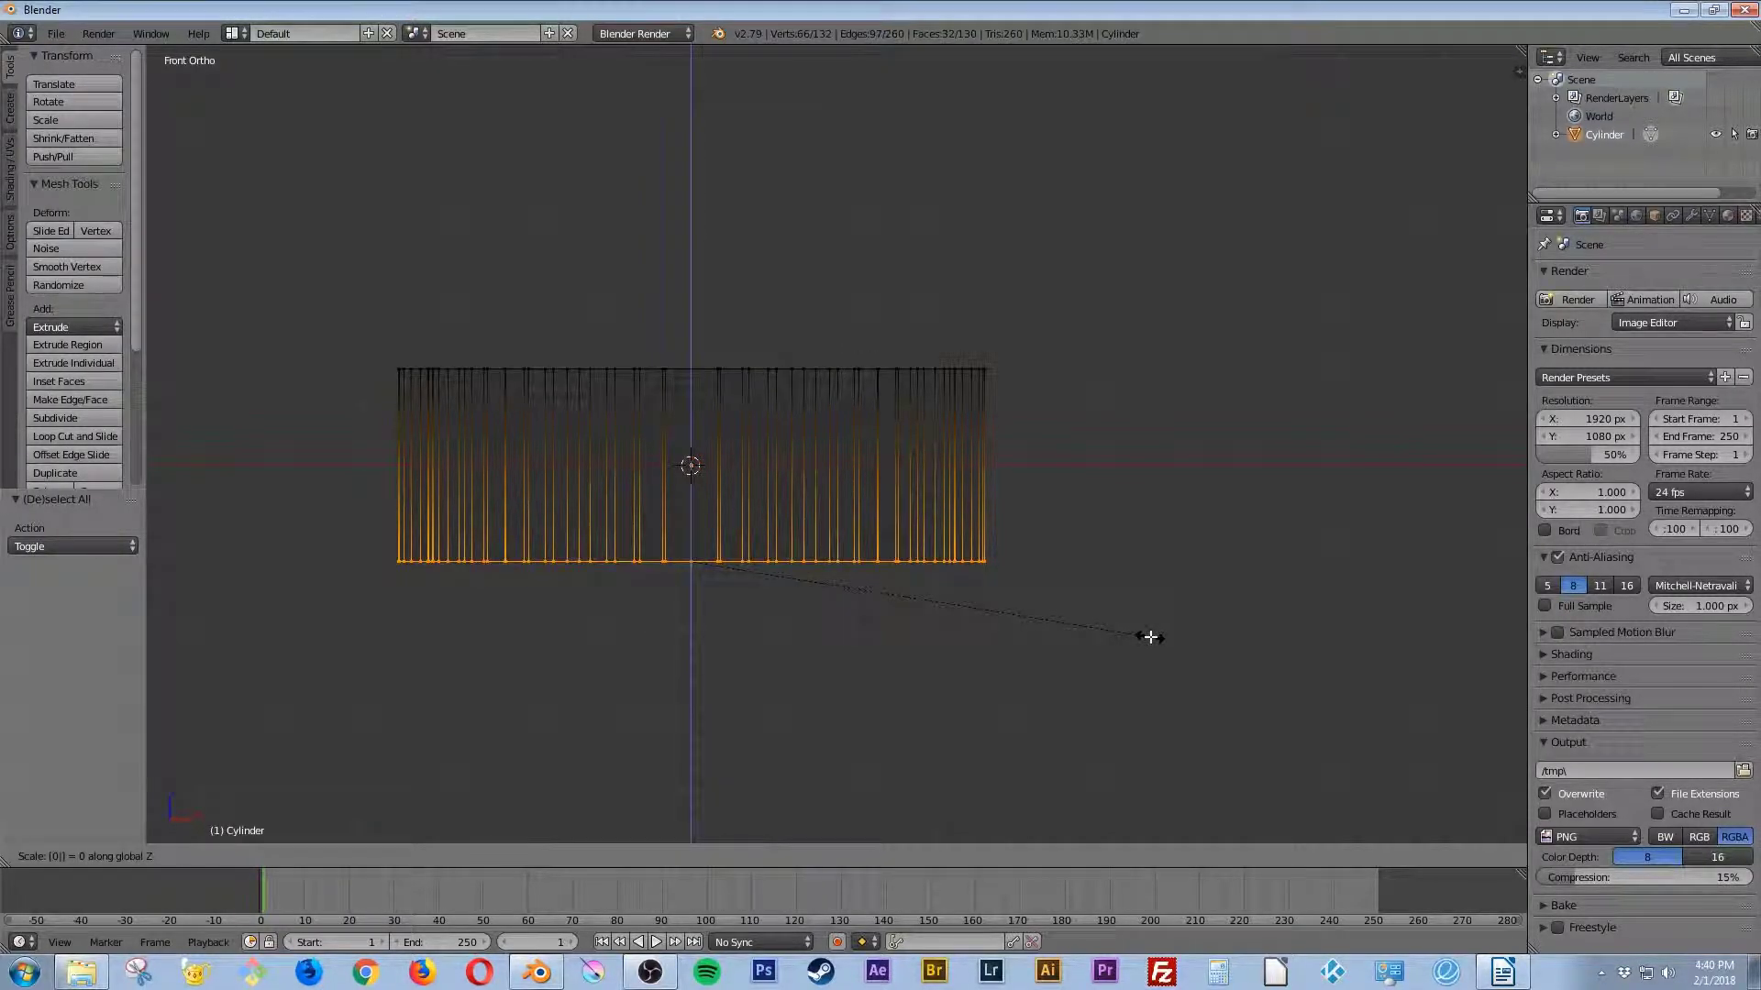
{"action": "key", "text": "Return"}
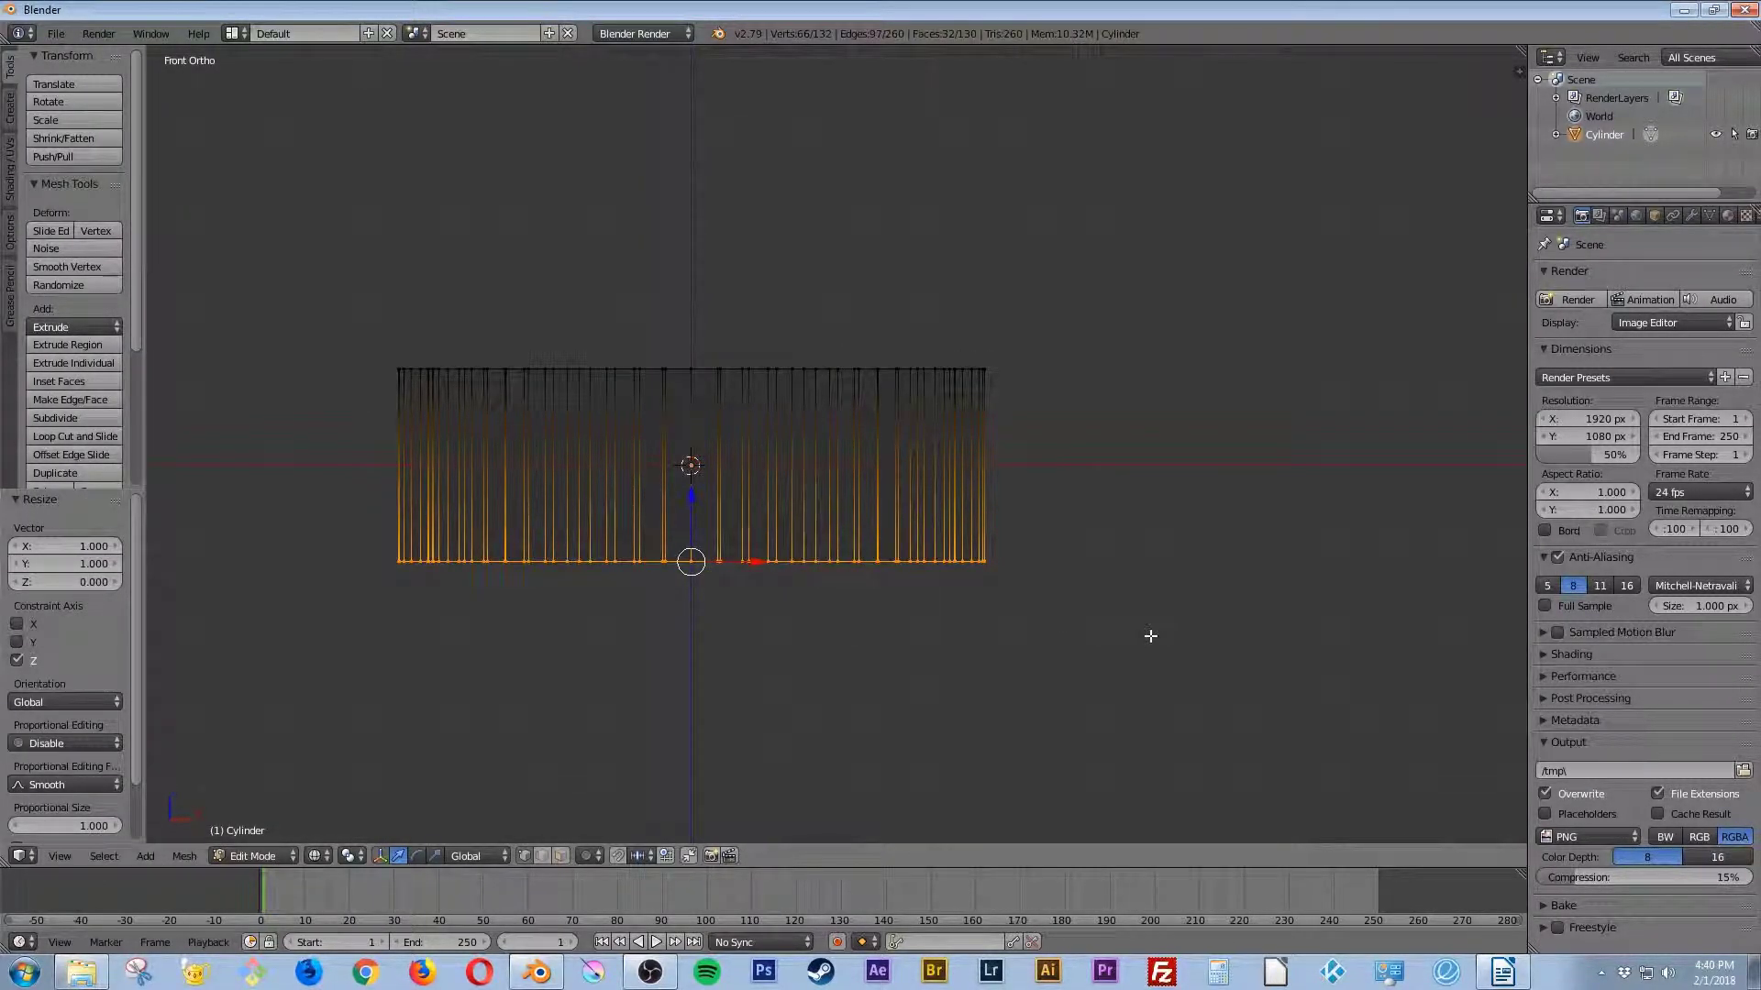
{"action": "key", "text": "a"}
{"action": "mouse_move", "coordinate": [975, 503]}
{"action": "middle_mouse_down"}
{"action": "mouse_move", "coordinate": [920, 550]}
{"action": "mouse_move", "coordinate": [743, 566]}
{"action": "mouse_move", "coordinate": [852, 554]}
{"action": "mouse_move", "coordinate": [807, 581]}
{"action": "mouse_move", "coordinate": [786, 567]}
{"action": "mouse_move", "coordinate": [837, 555]}
{"action": "mouse_move", "coordinate": [800, 580]}
{"action": "middle_mouse_up"}
{"action": "key", "text": "z"}
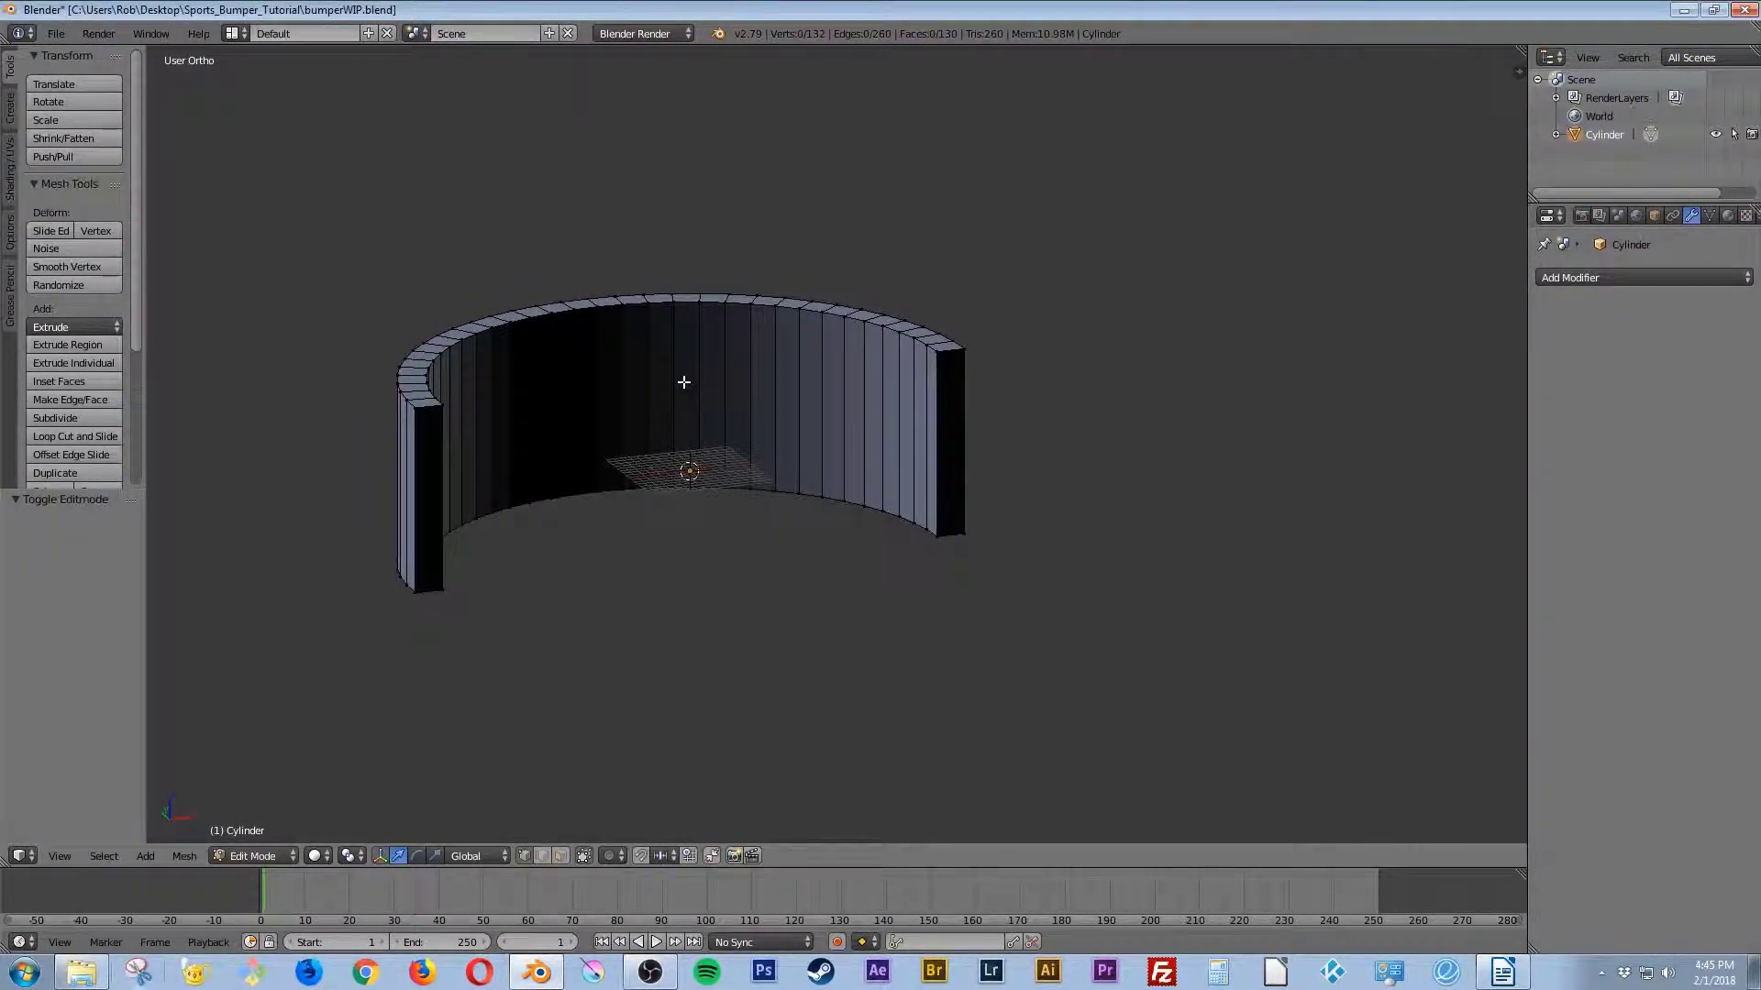
Step: In Object Mode, apply smooth shading to the half-ring and add an Edge Split modifier to it
{"action": "key", "text": "Tab"}
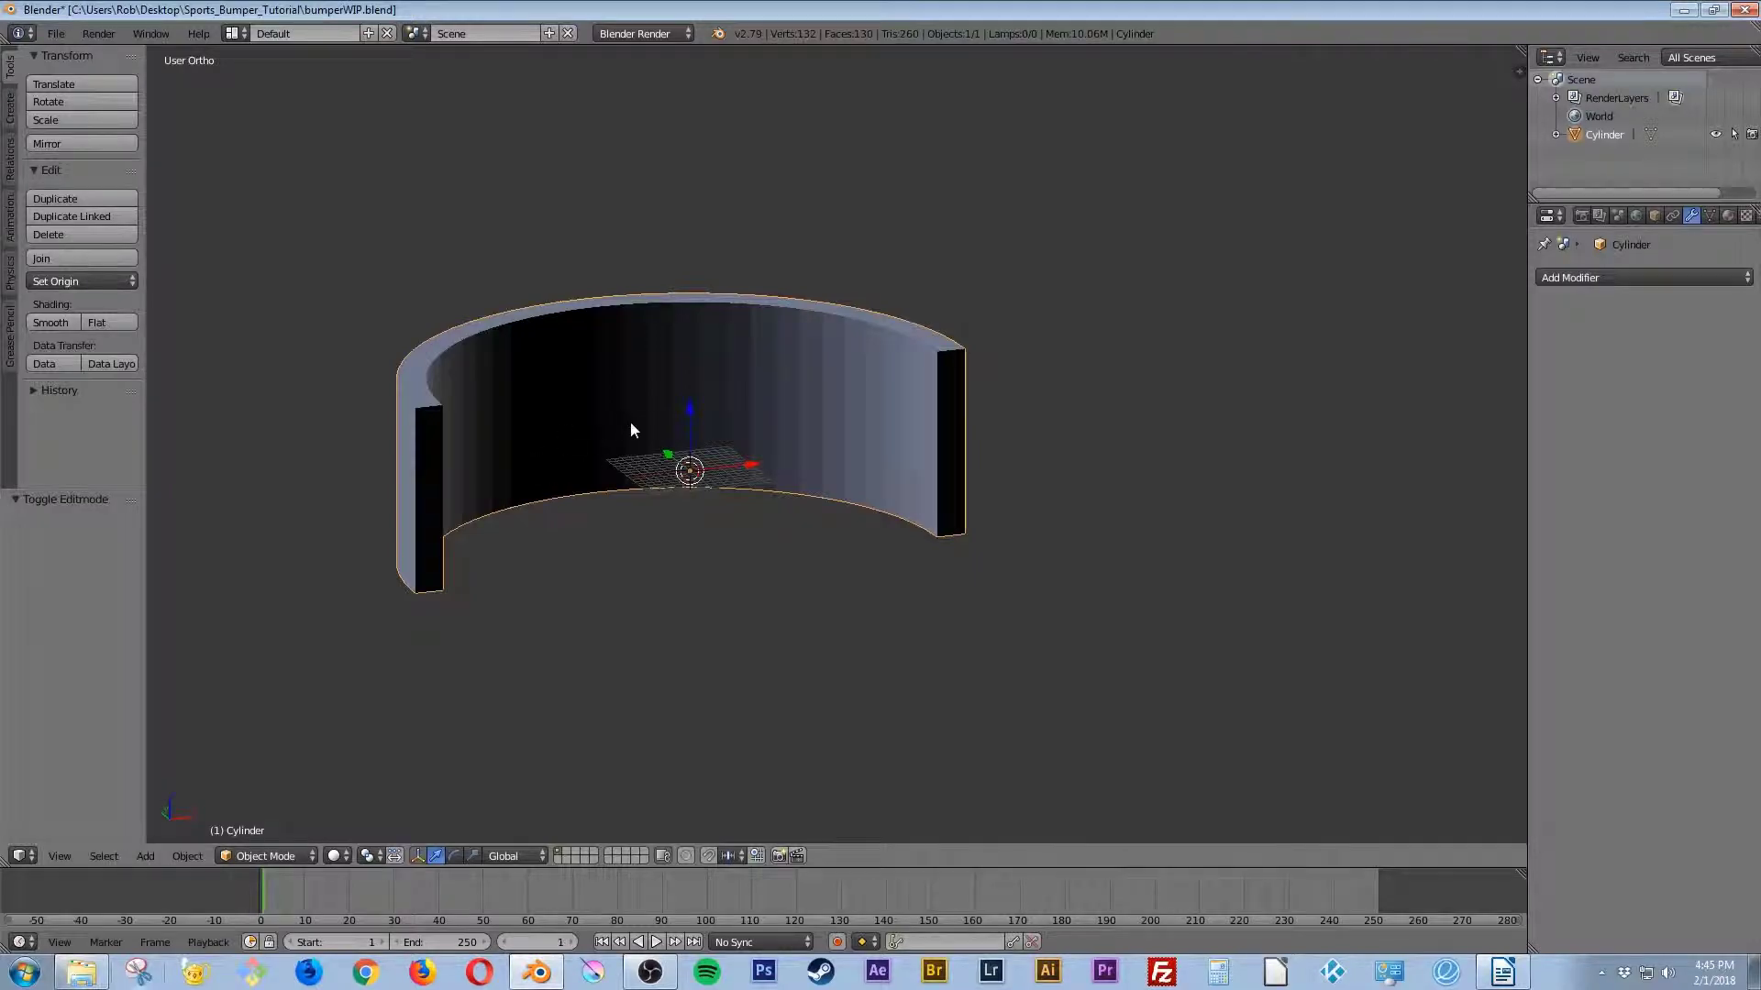
{"action": "left_click", "coordinate": [50, 321]}
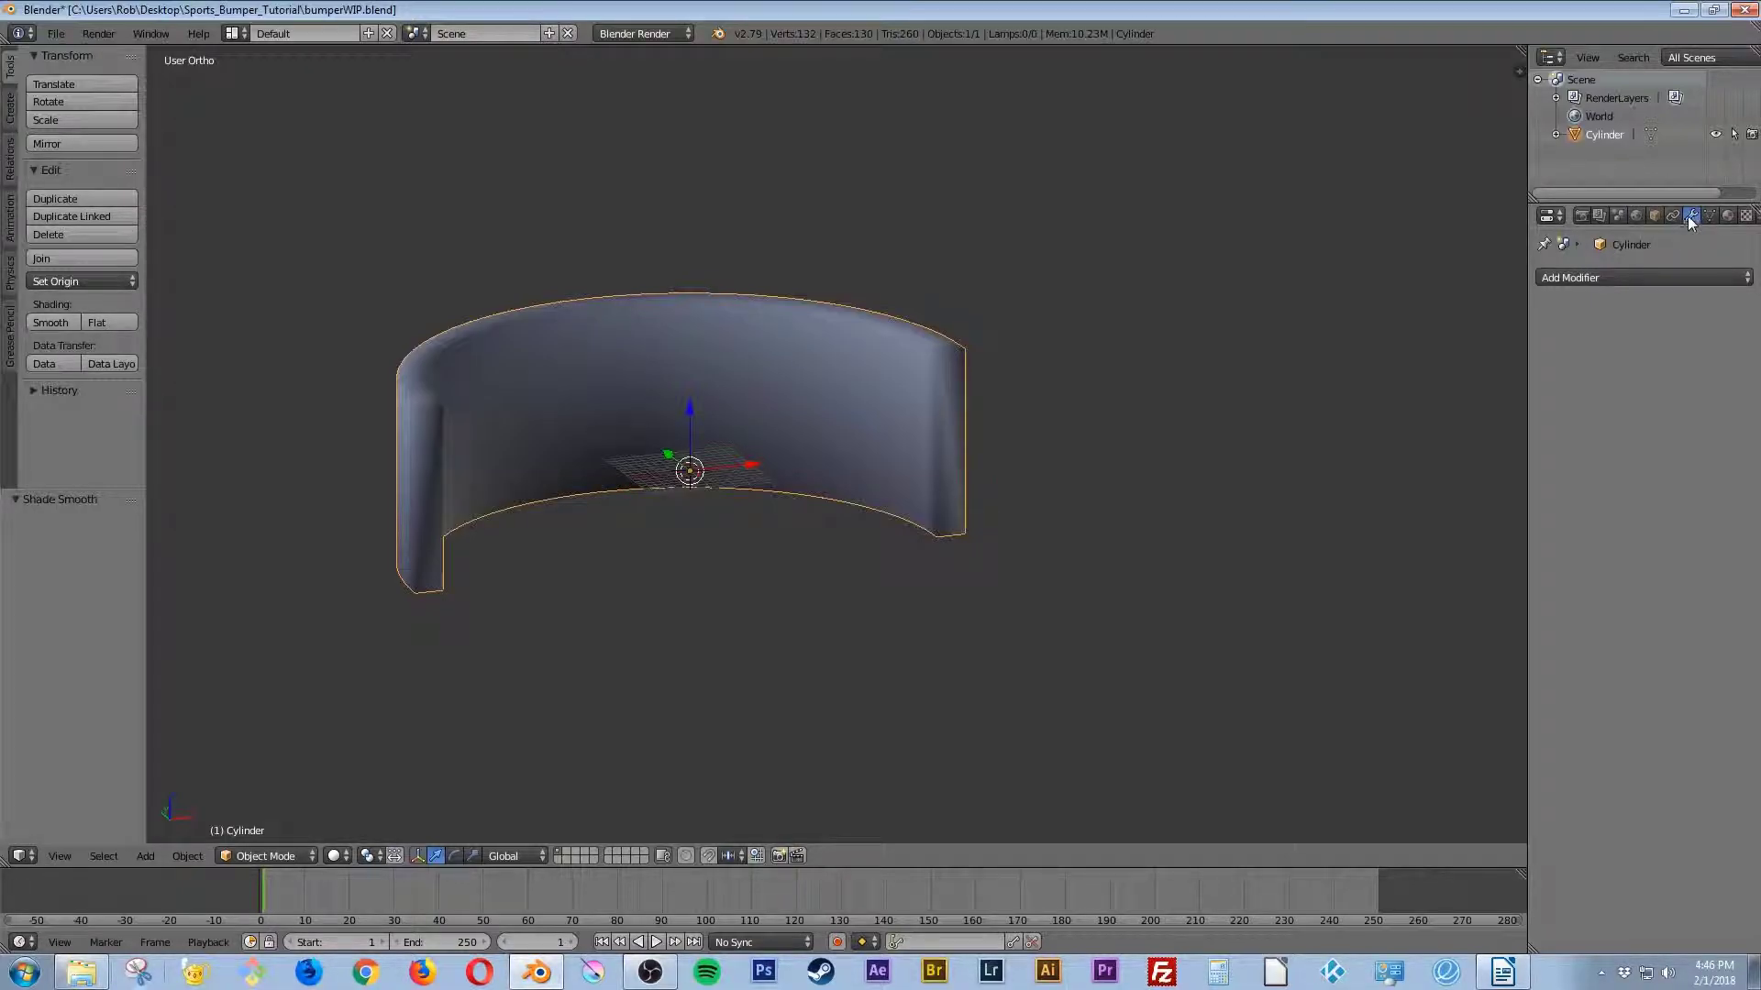
{"action": "left_click", "coordinate": [1591, 277]}
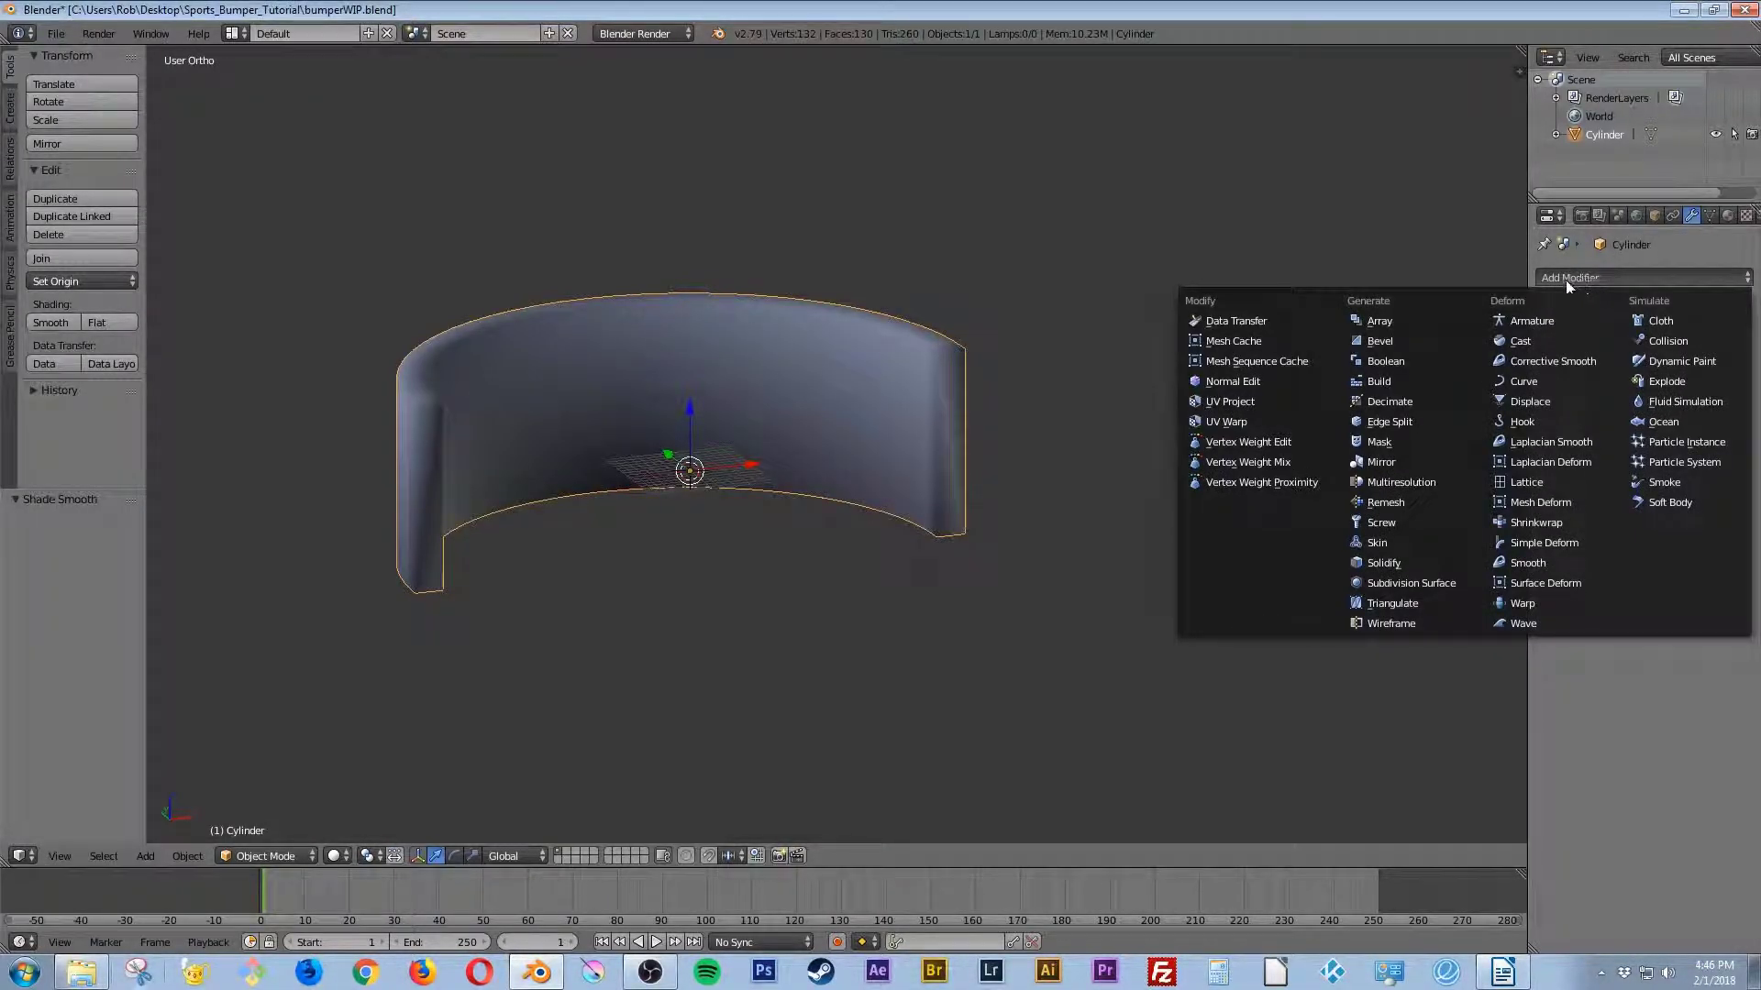
{"action": "left_click", "coordinate": [1403, 423]}
Step: In front orthographic view, duplicate the half-ring and move the copy up about 24.45 along Z, just above the original
{"action": "mouse_move", "coordinate": [734, 503]}
{"action": "middle_mouse_down"}
{"action": "mouse_move", "coordinate": [754, 492]}
{"action": "mouse_move", "coordinate": [731, 505]}
{"action": "middle_mouse_up"}
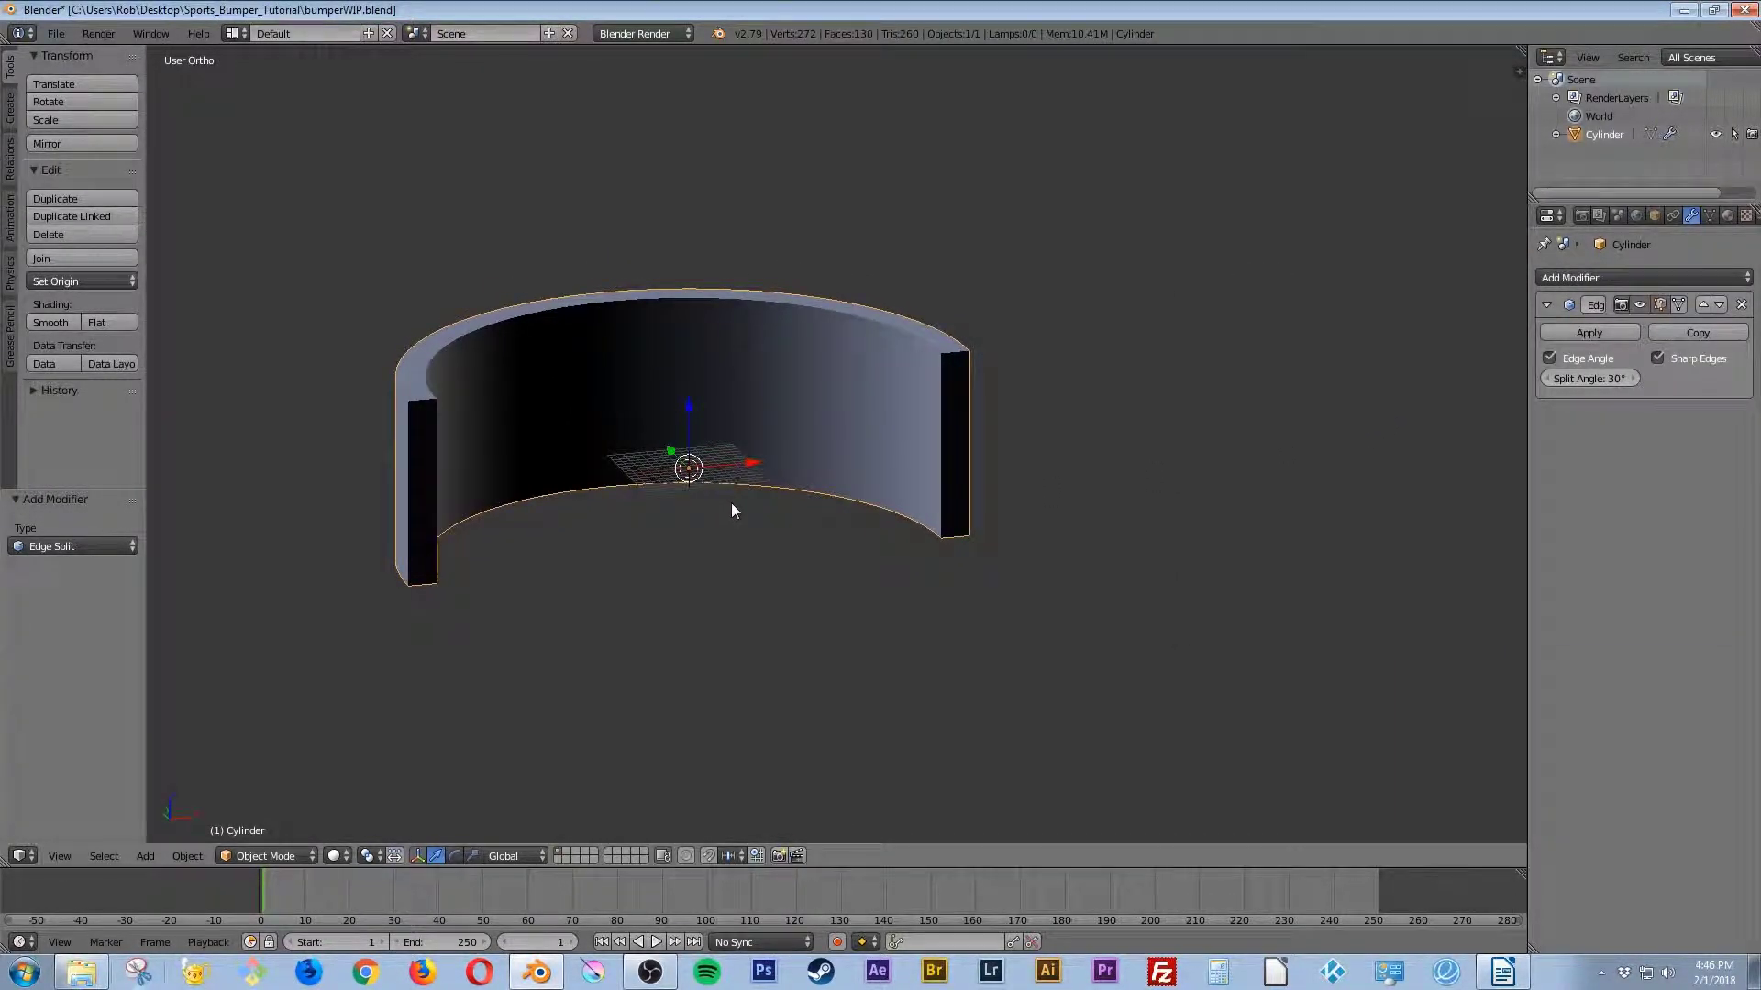
{"action": "key", "text": "KP_1"}
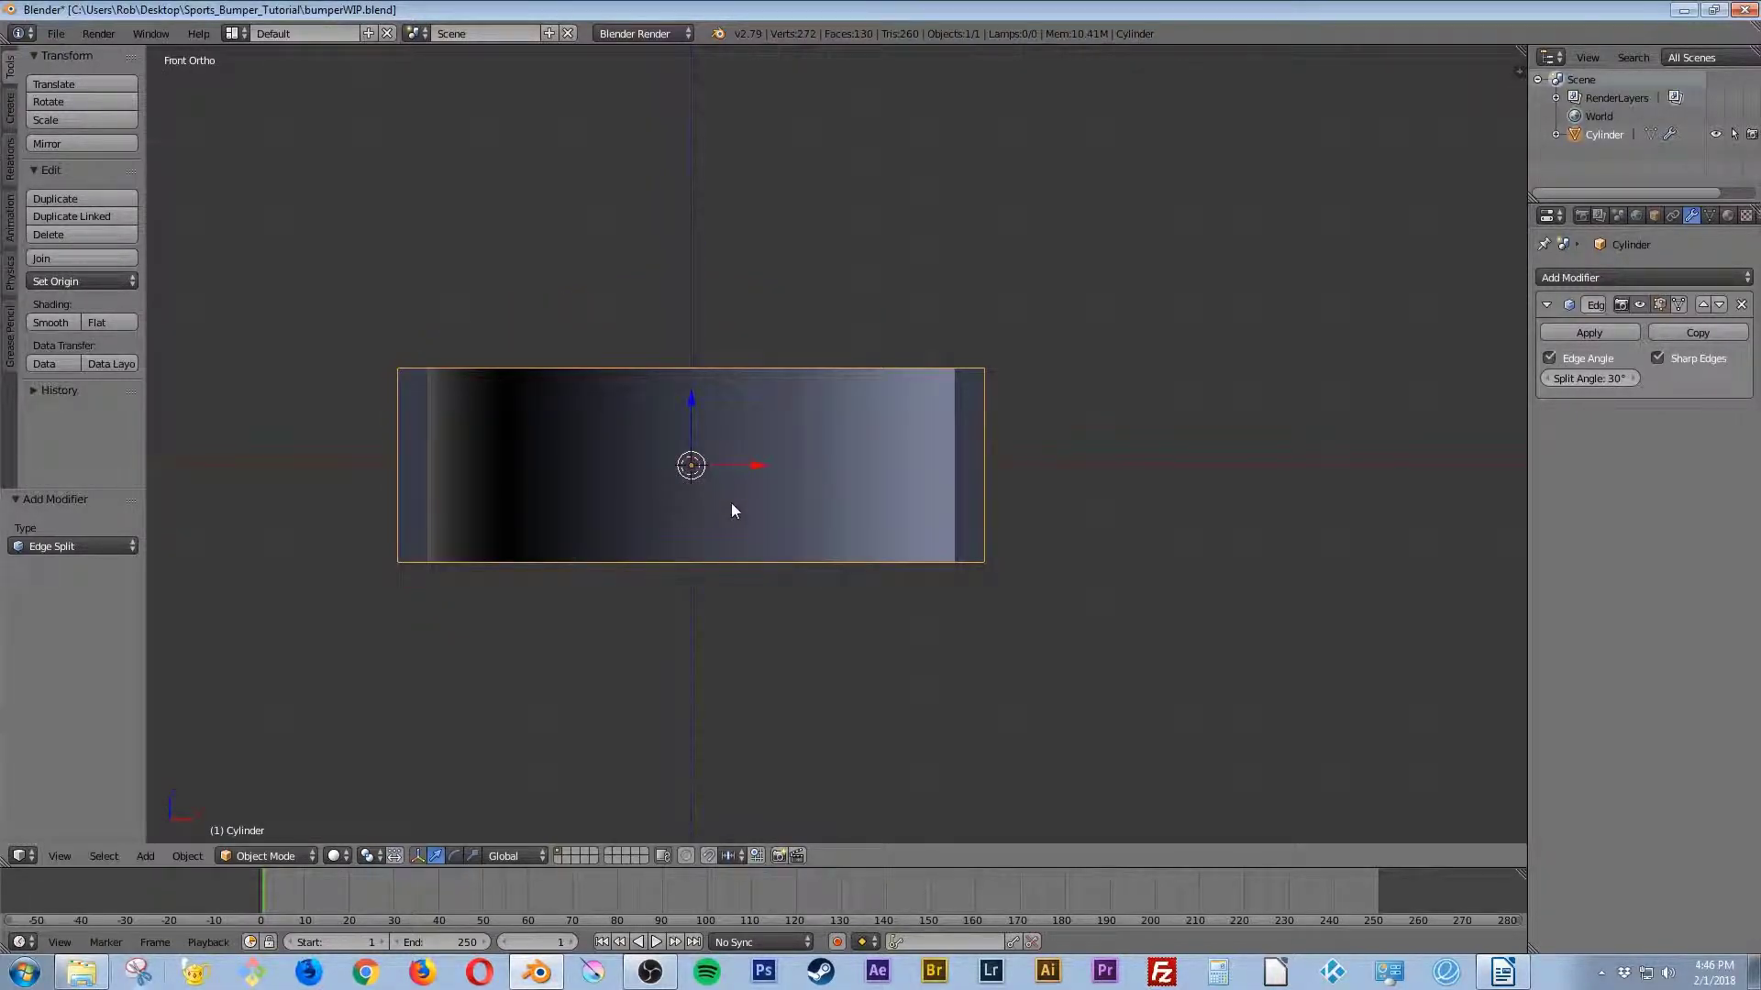
{"action": "key", "text": "shift+d"}
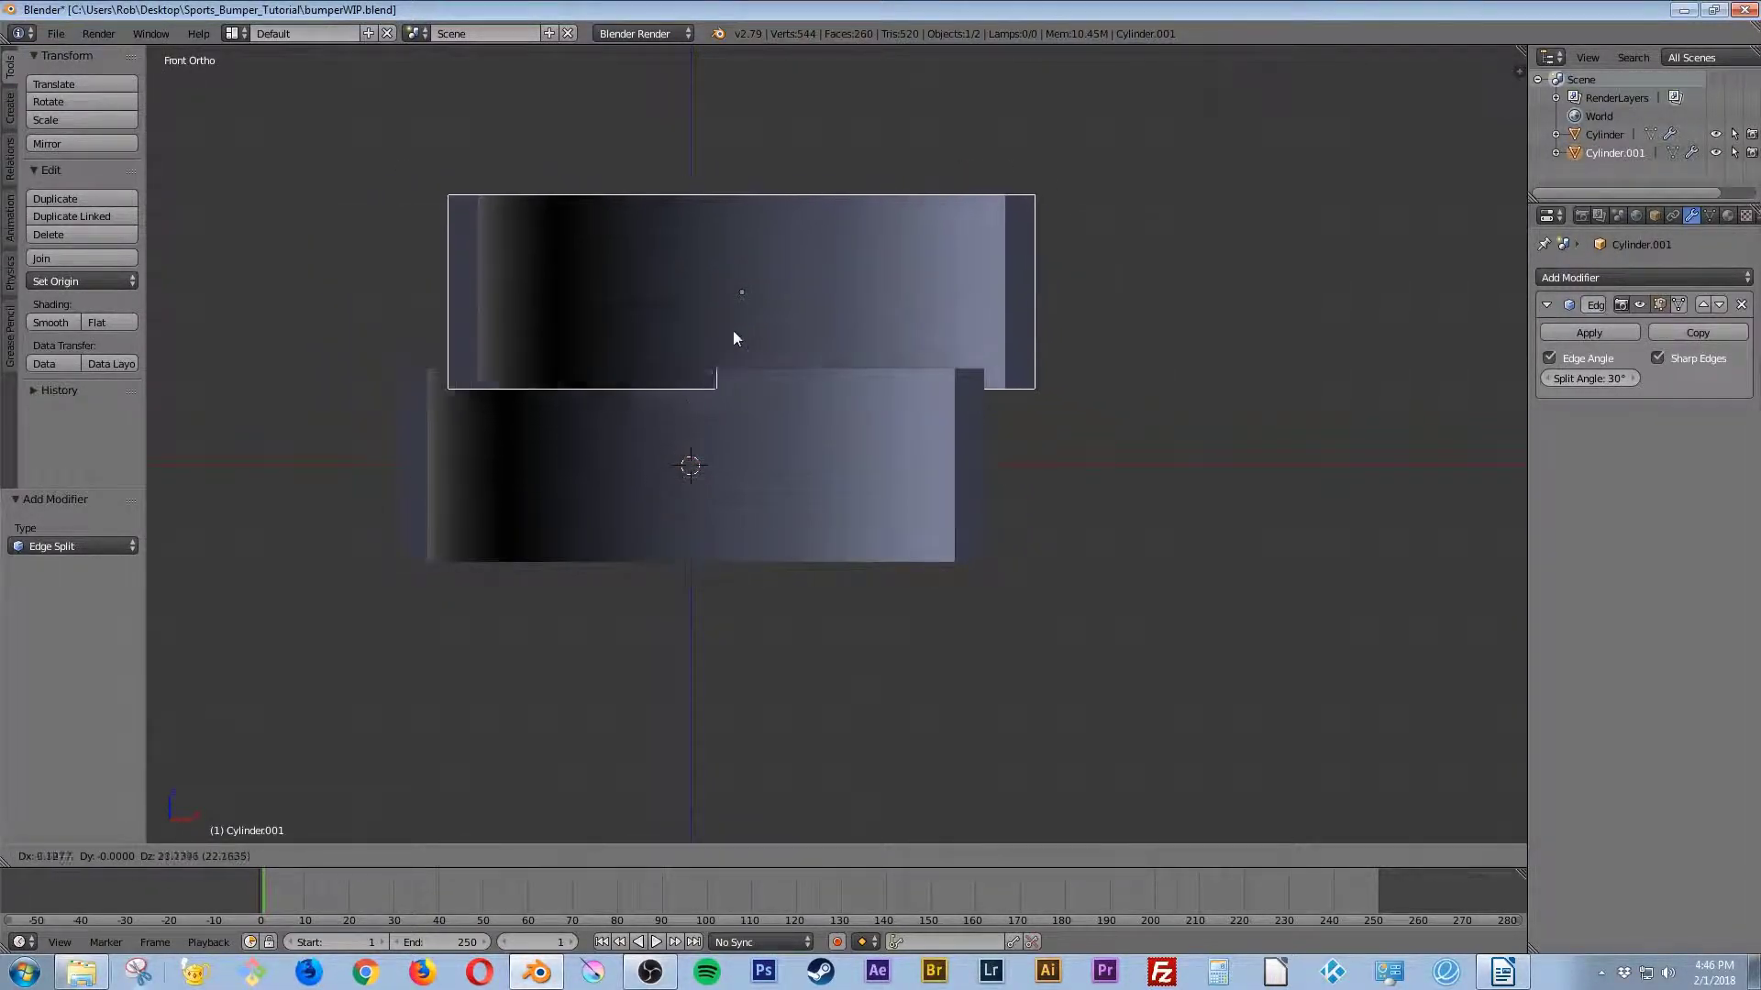
{"action": "key", "text": "z"}
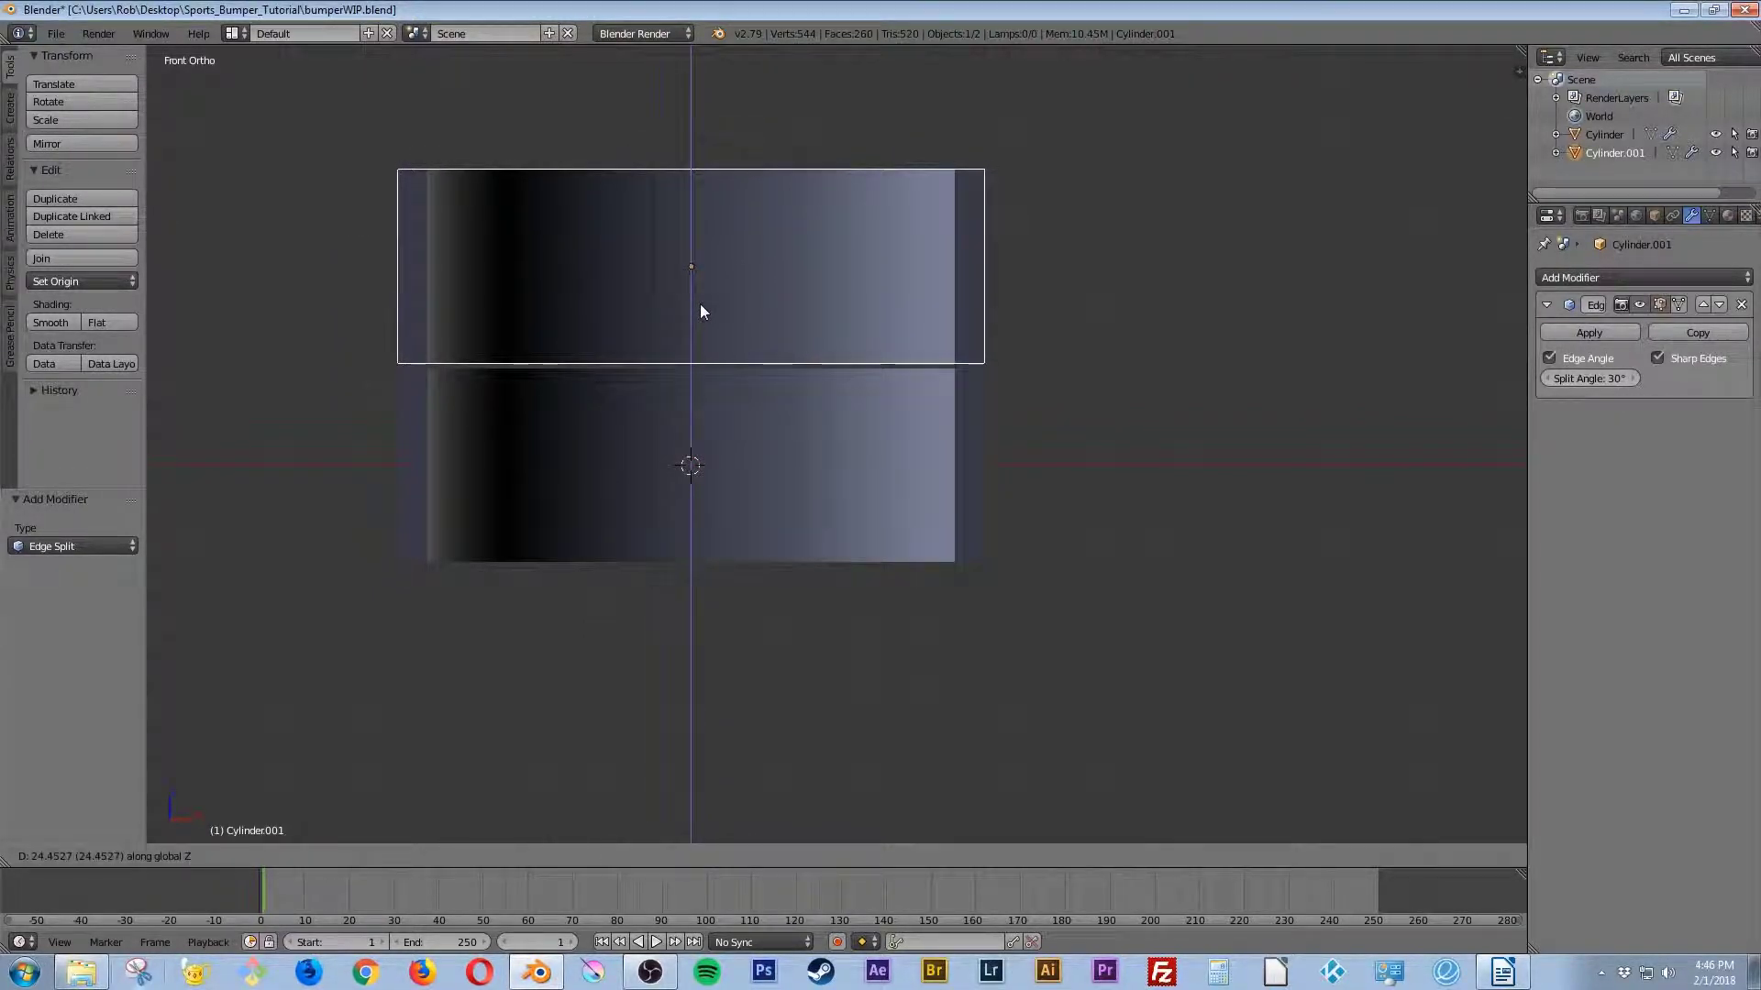
{"action": "left_click", "coordinate": [701, 305]}
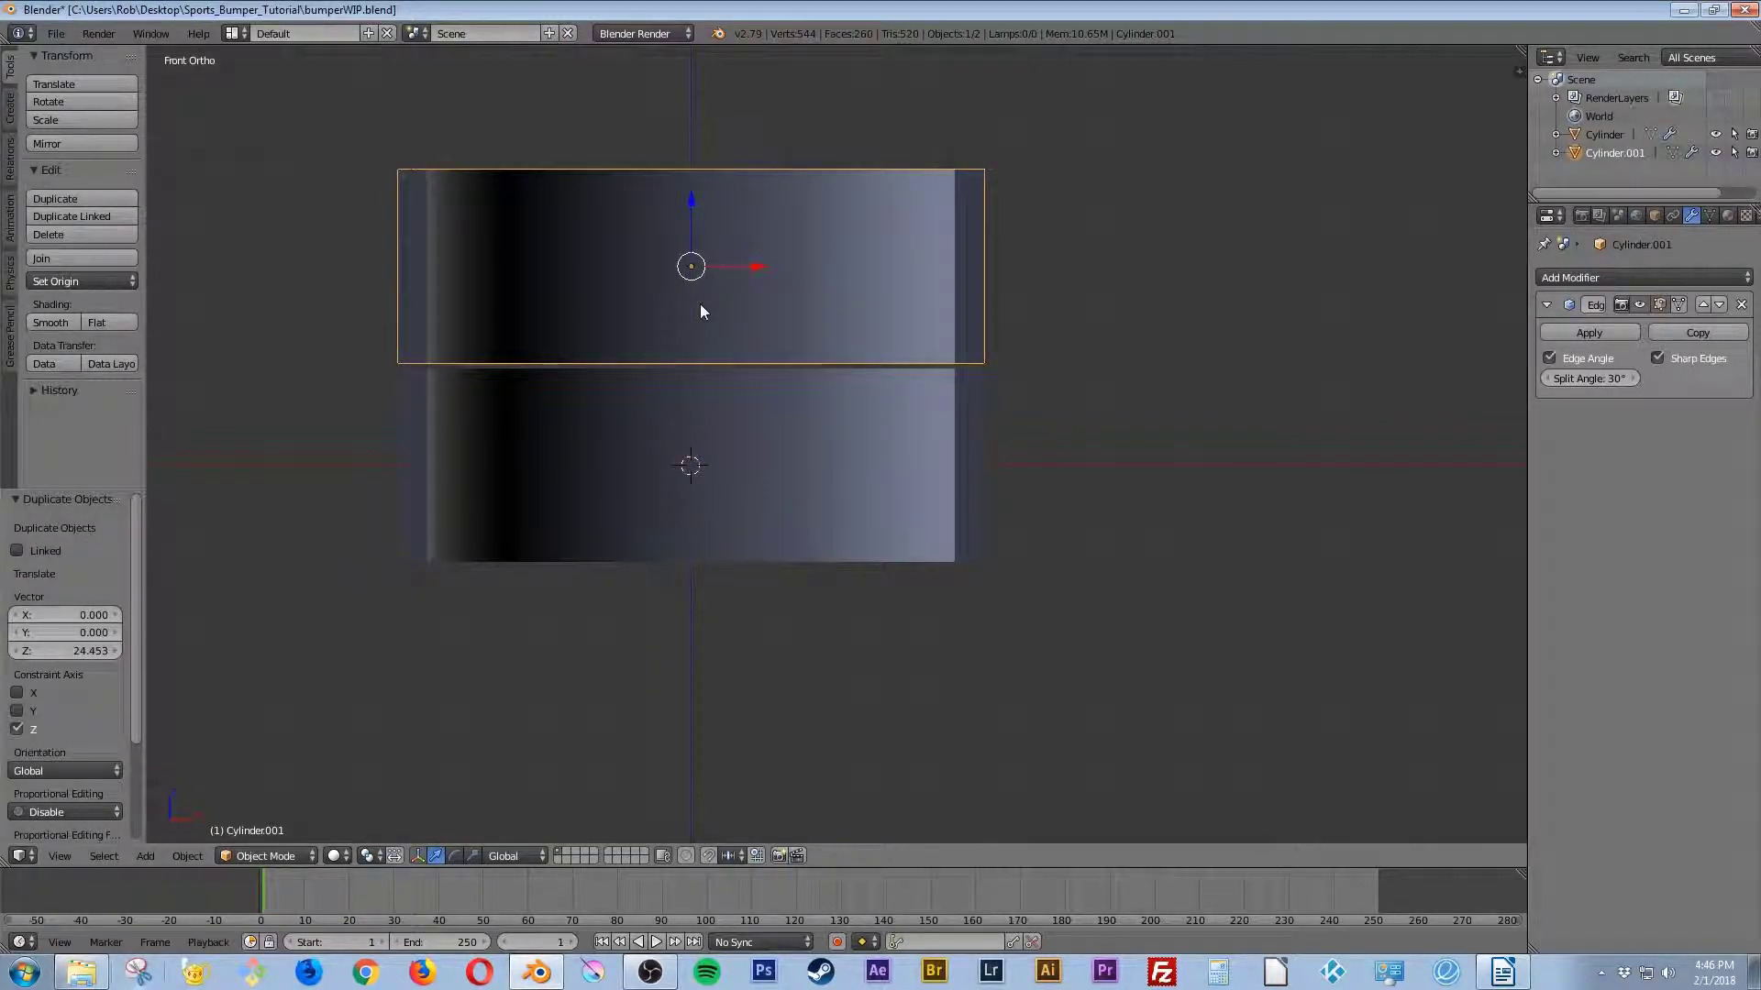
Step: Duplicate the upper half-ring and move the copy down about 49.02 along Z, just below the original
{"action": "key", "text": "shift+d"}
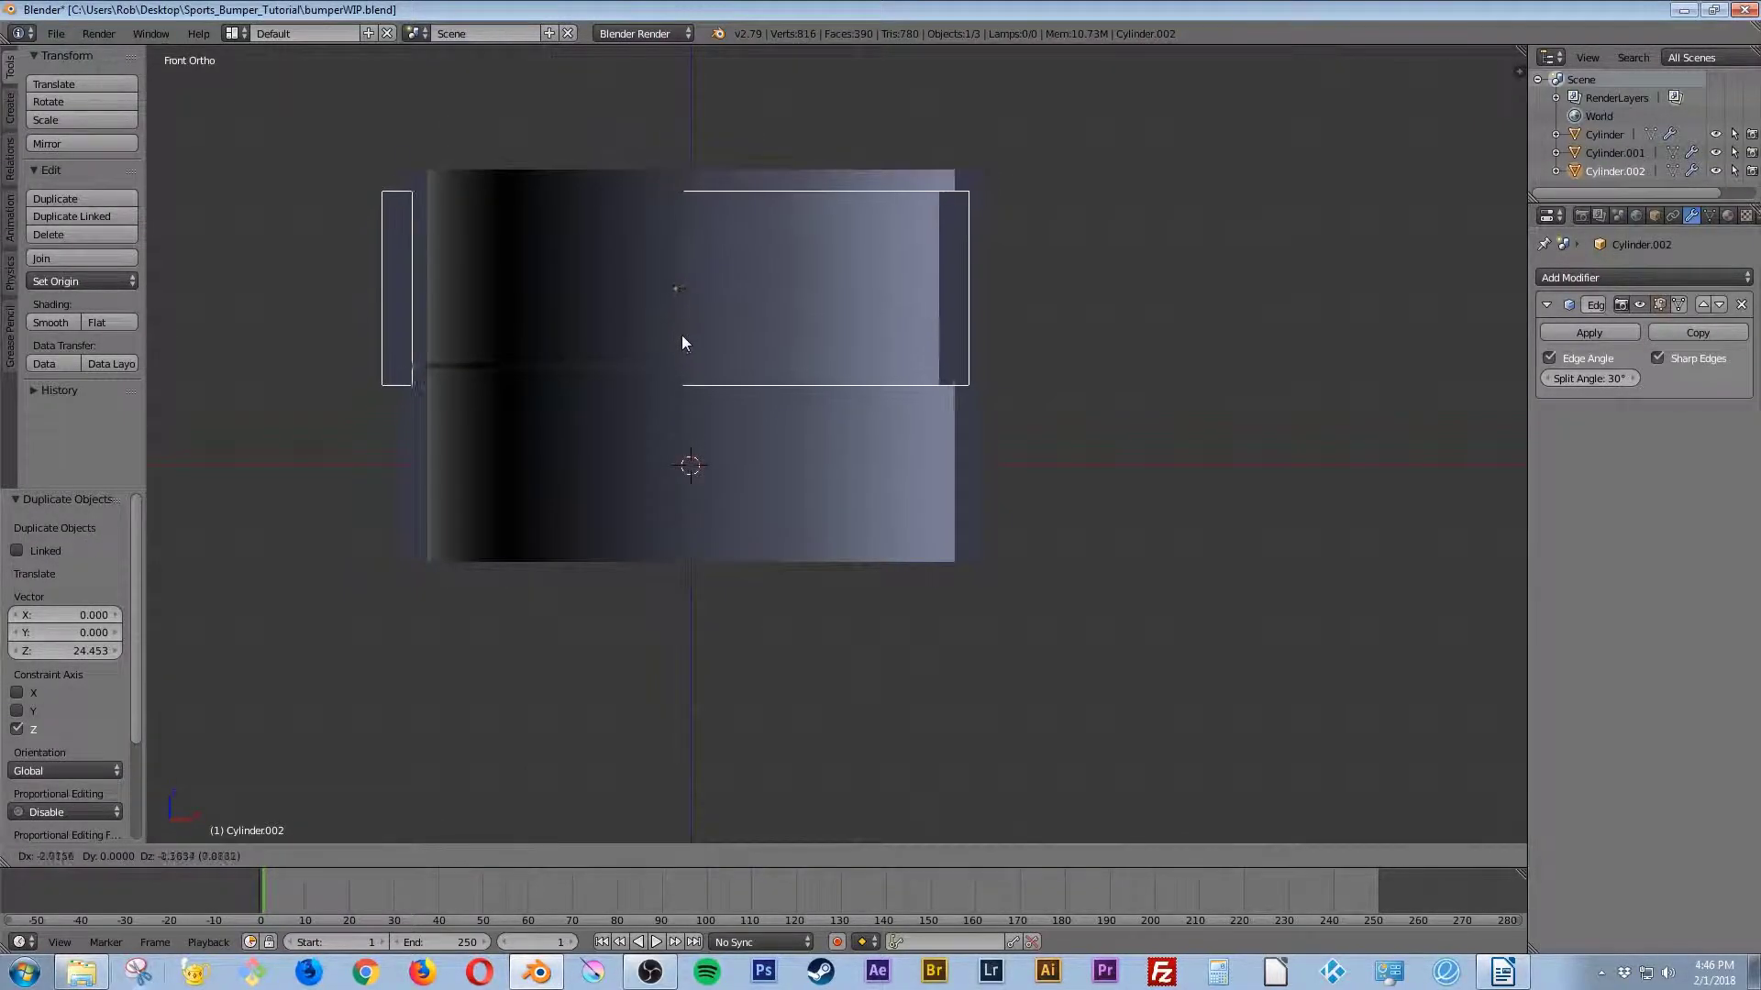
{"action": "key", "text": "z"}
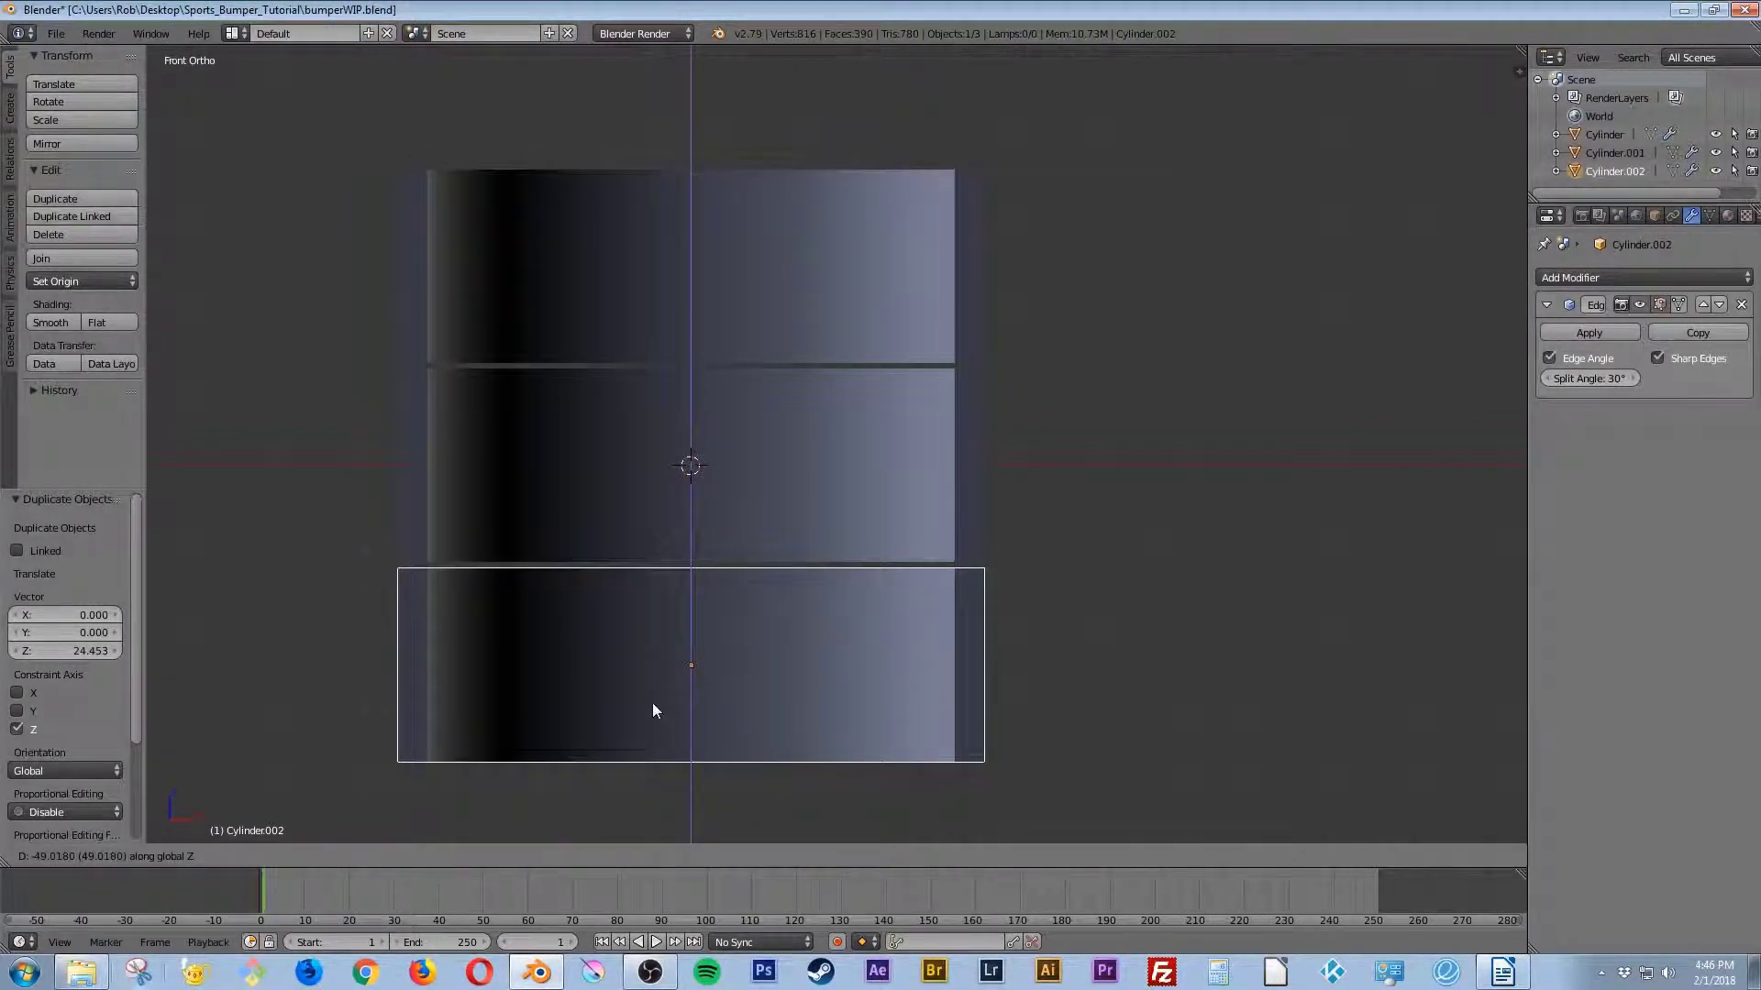
{"action": "left_click", "coordinate": [652, 711]}
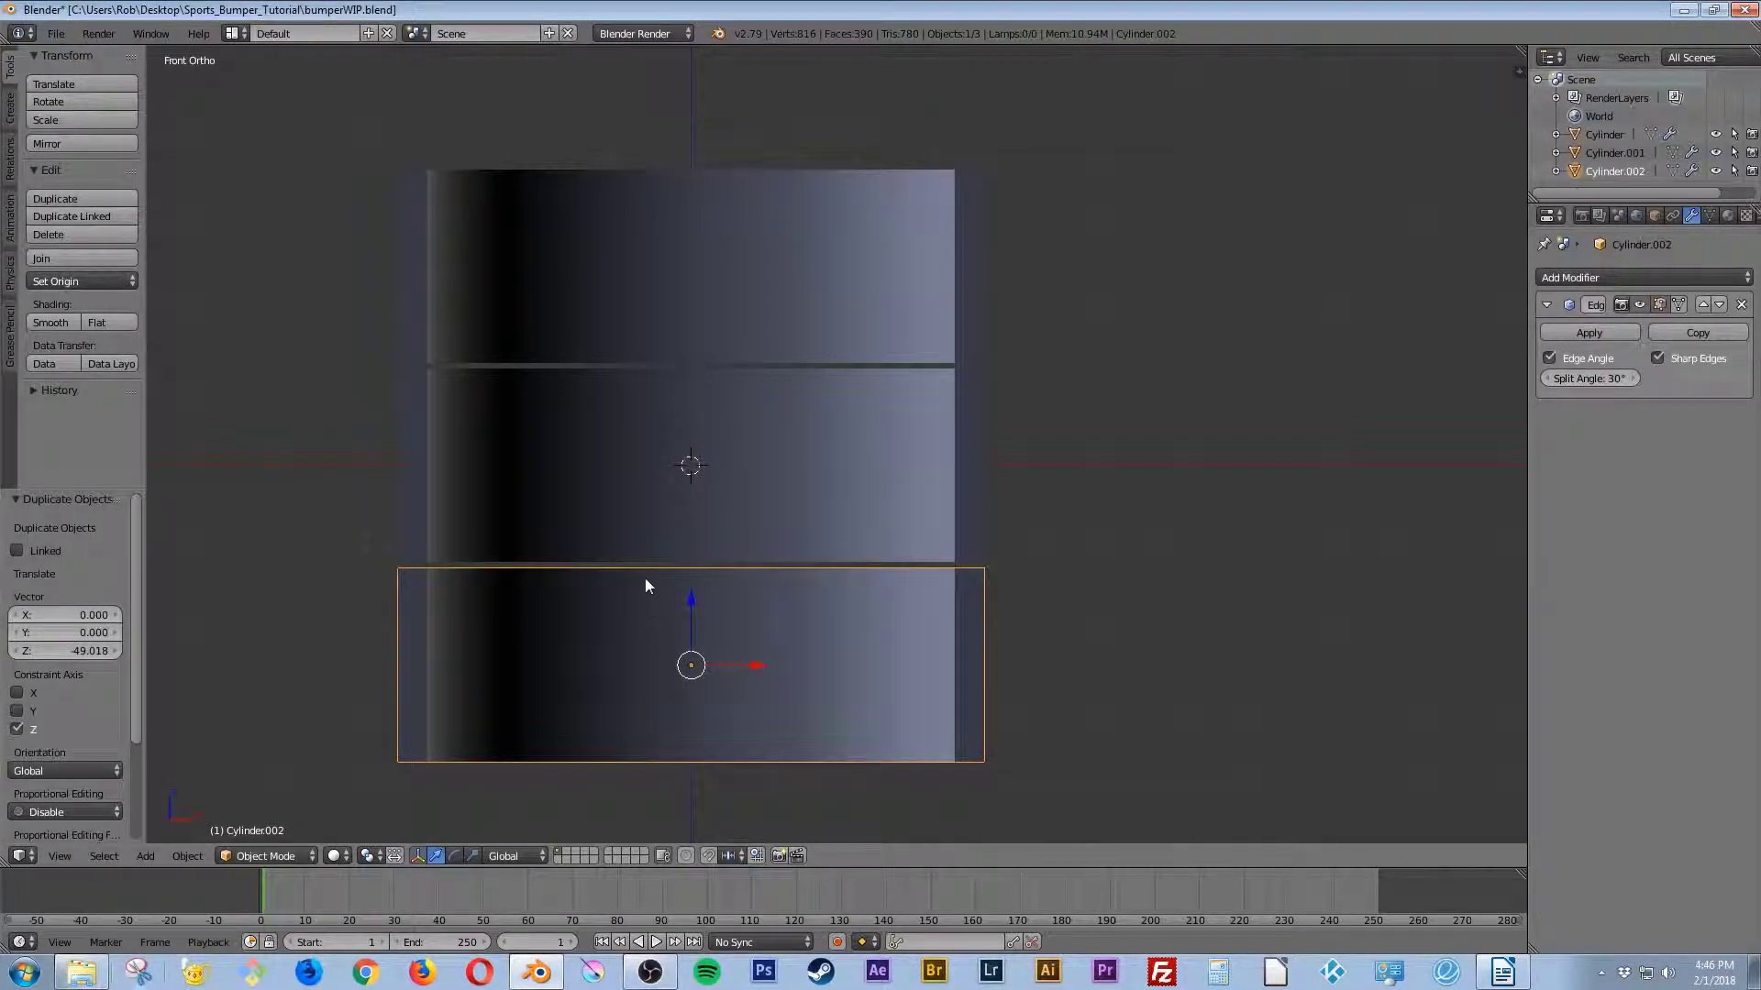
Step: Duplicate the uppermost half-ring in place and scale the copy to about 0.873 so it sits concentrically inside the original
{"action": "middle_click_drag", "start_coordinate": [638, 475], "coordinate": [699, 512]}
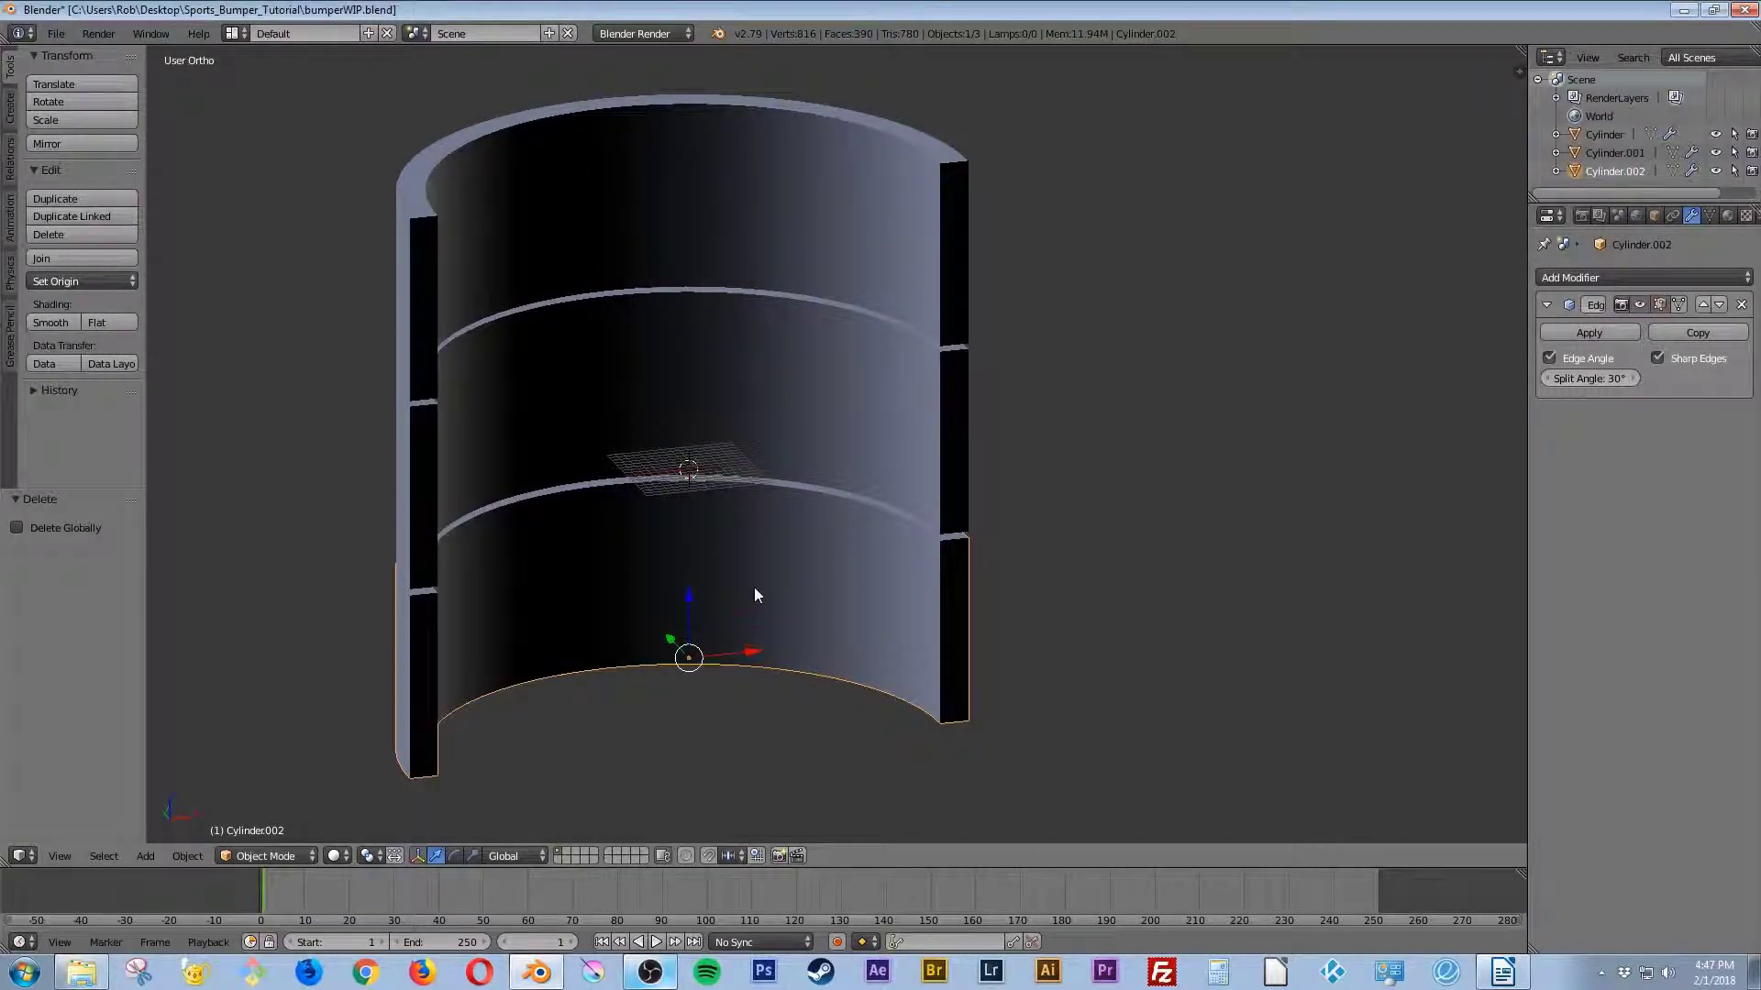
{"action": "right_click", "coordinate": [718, 229]}
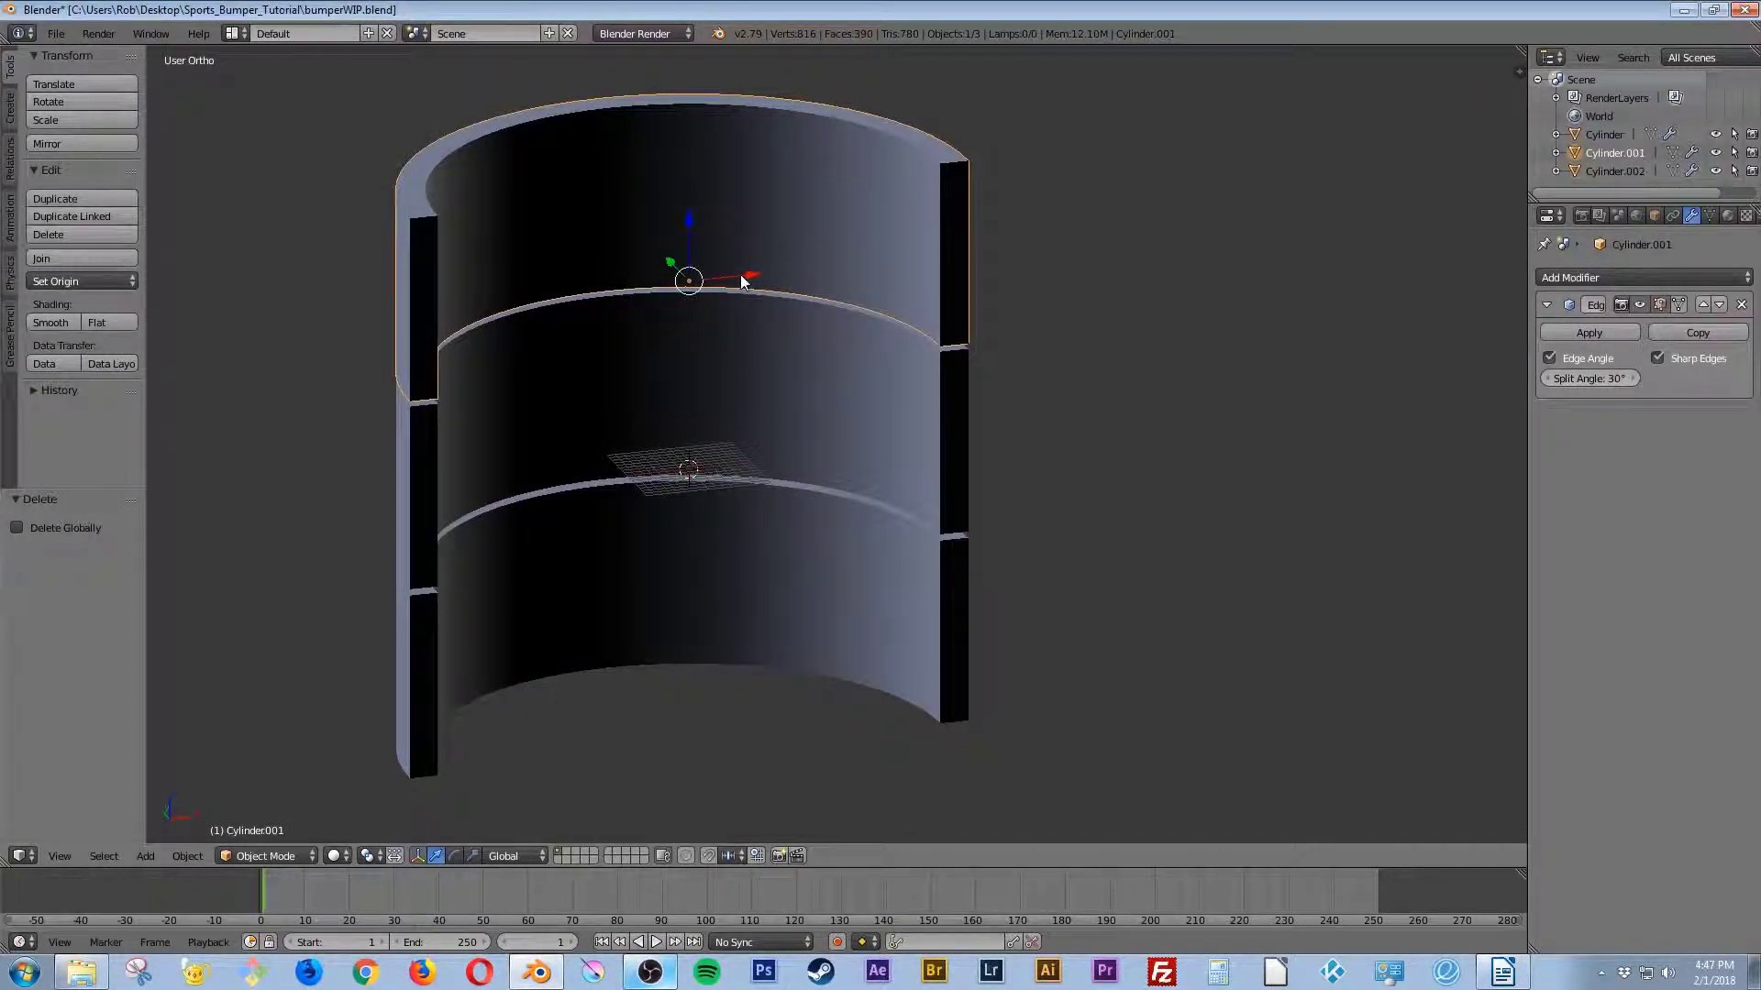
{"action": "key", "text": "KP_7"}
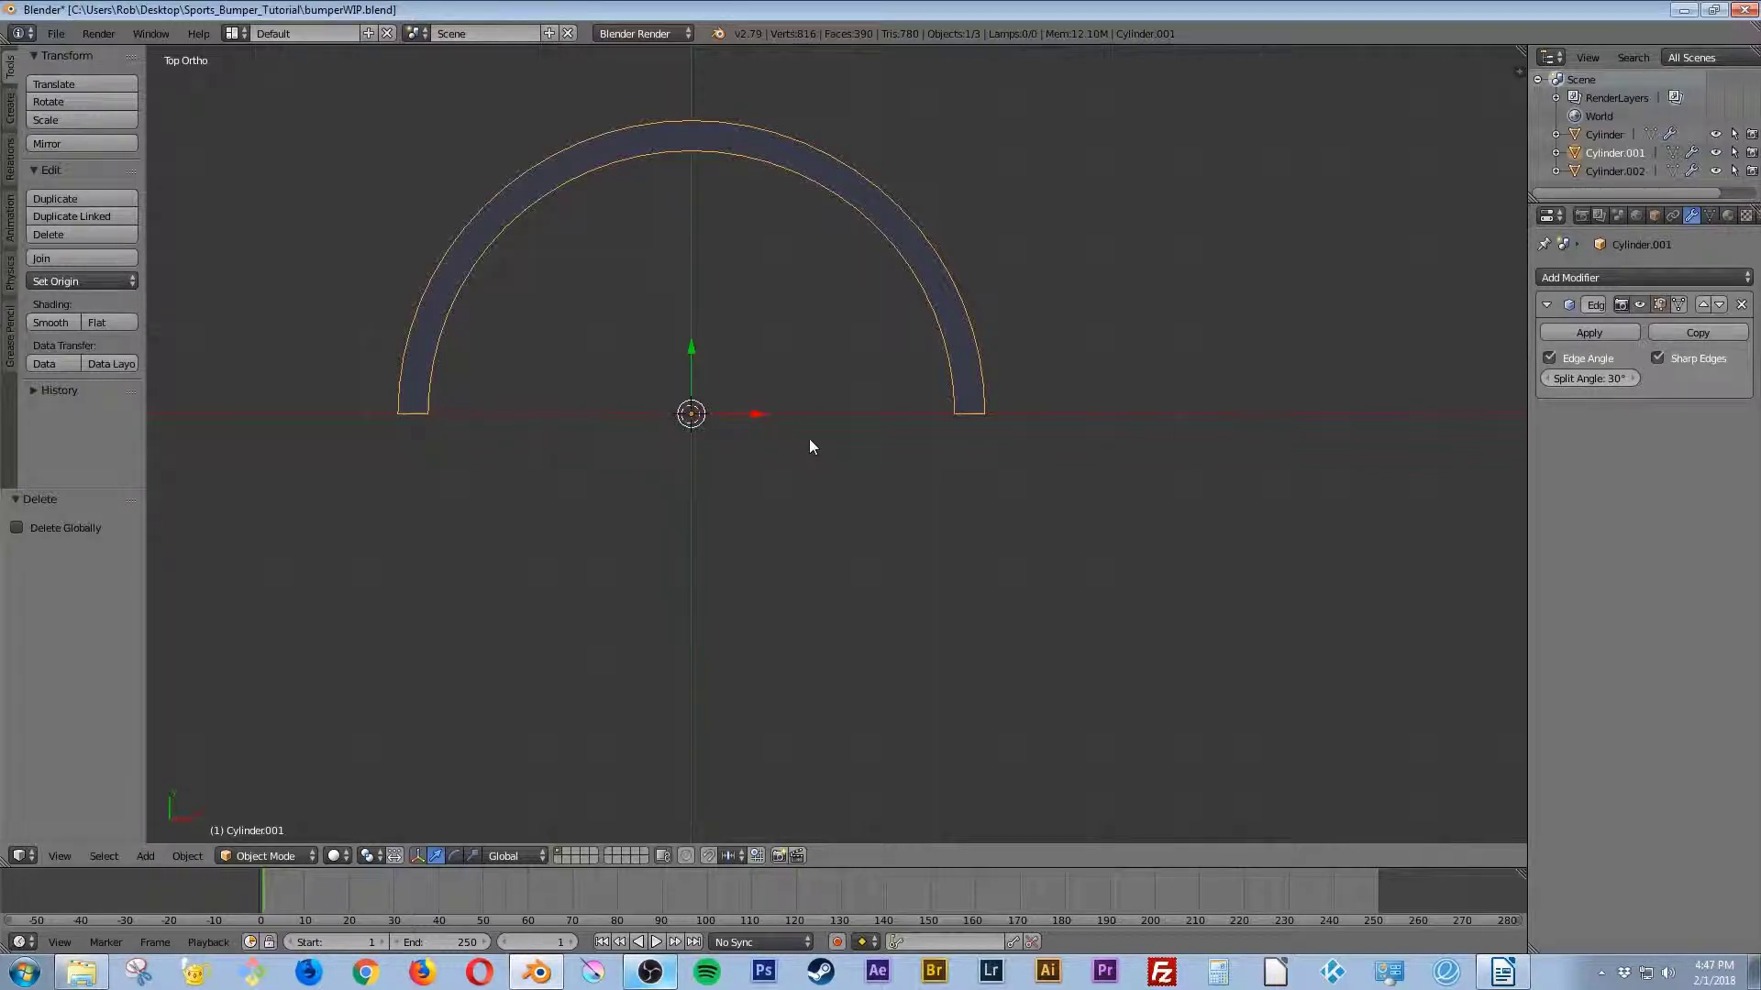
{"action": "key", "text": "shift+d"}
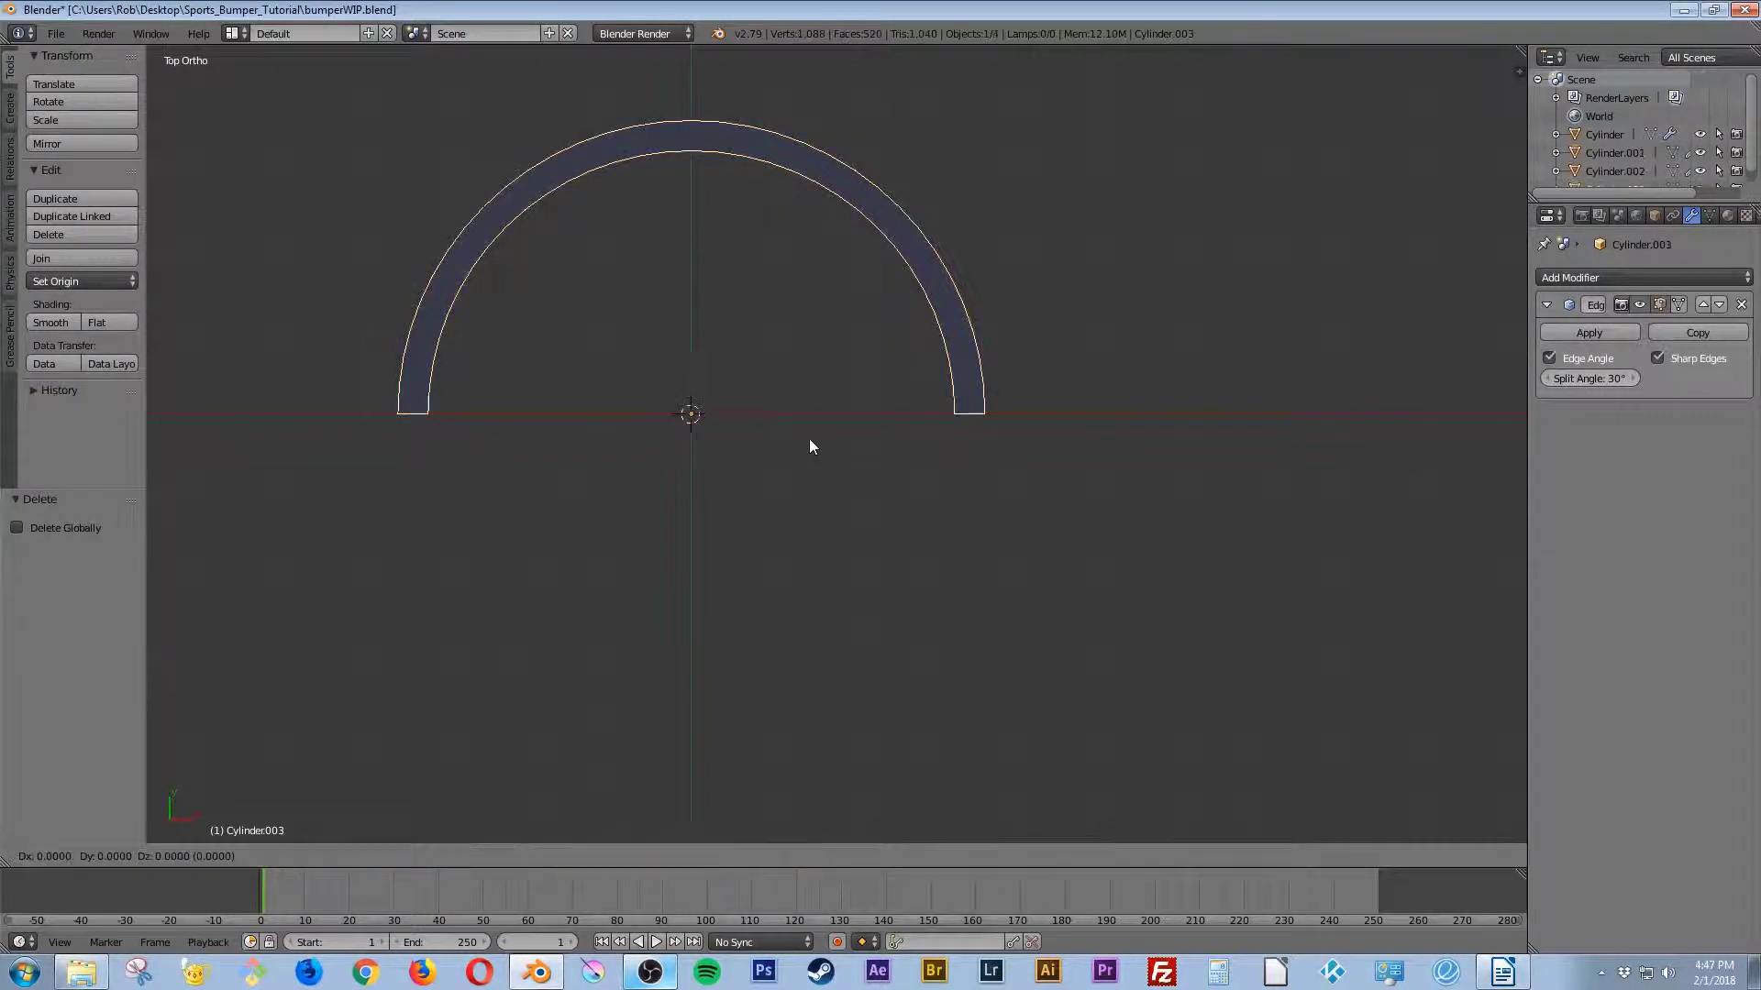
{"action": "right_click", "coordinate": [952, 428]}
{"action": "key", "text": "s"}
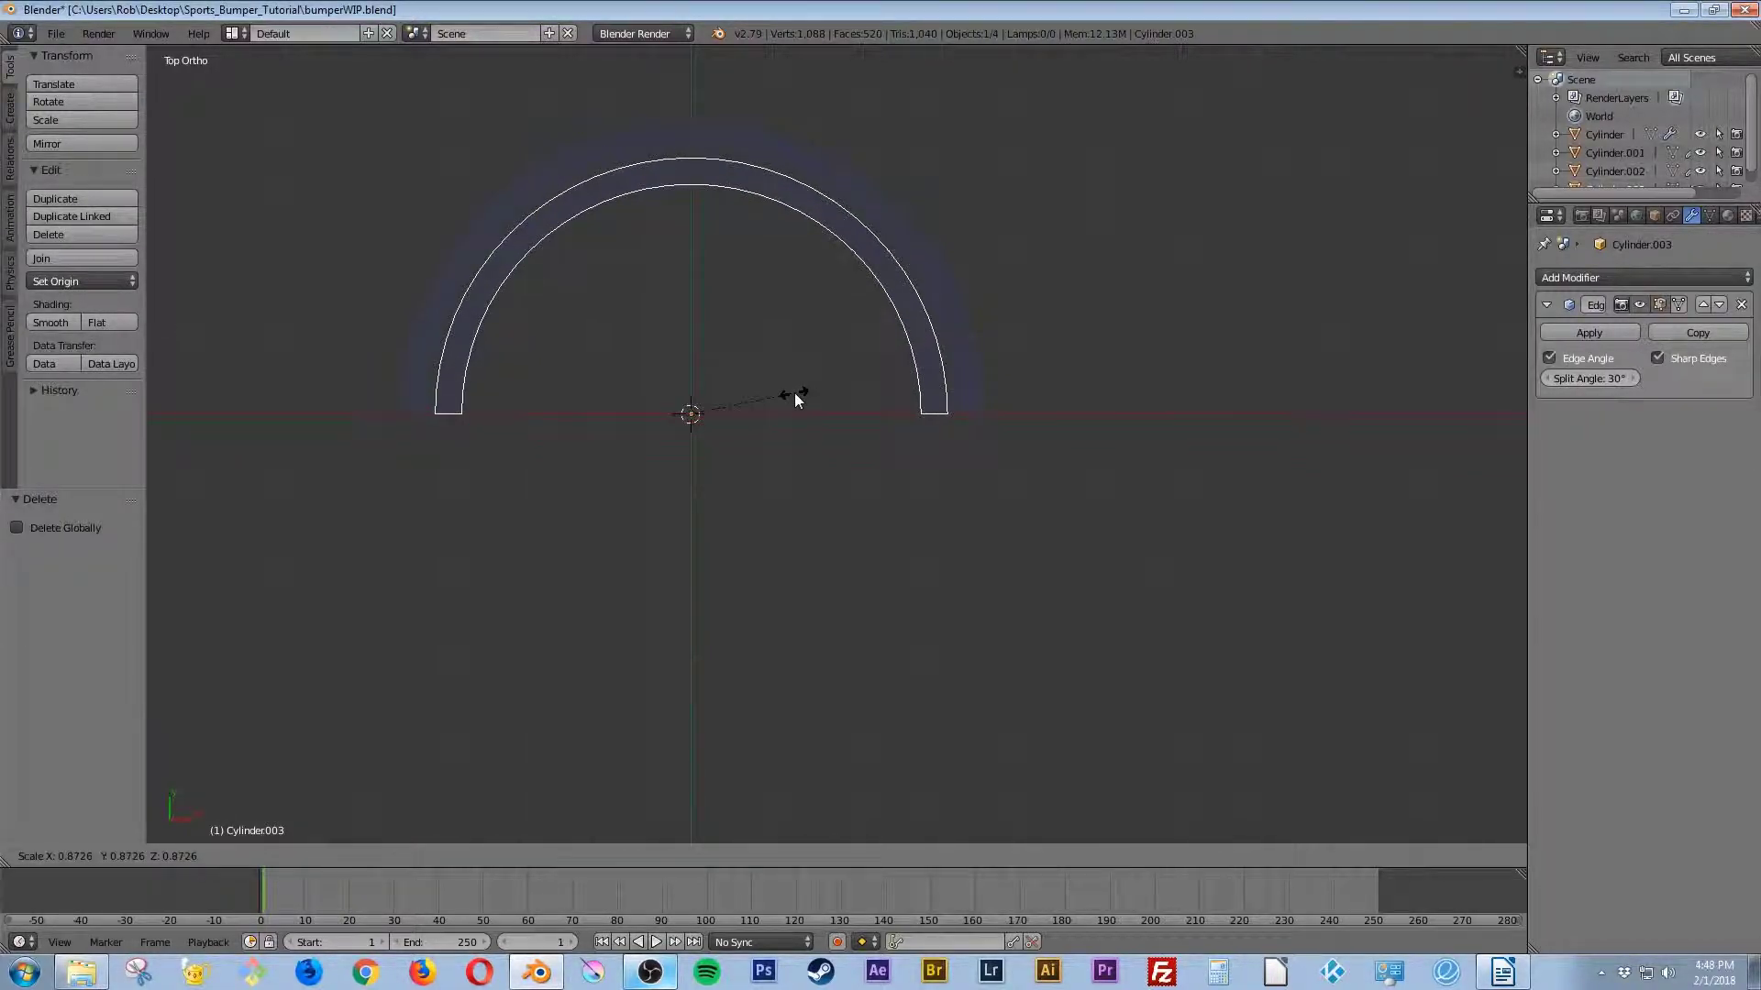
{"action": "left_click", "coordinate": [794, 394]}
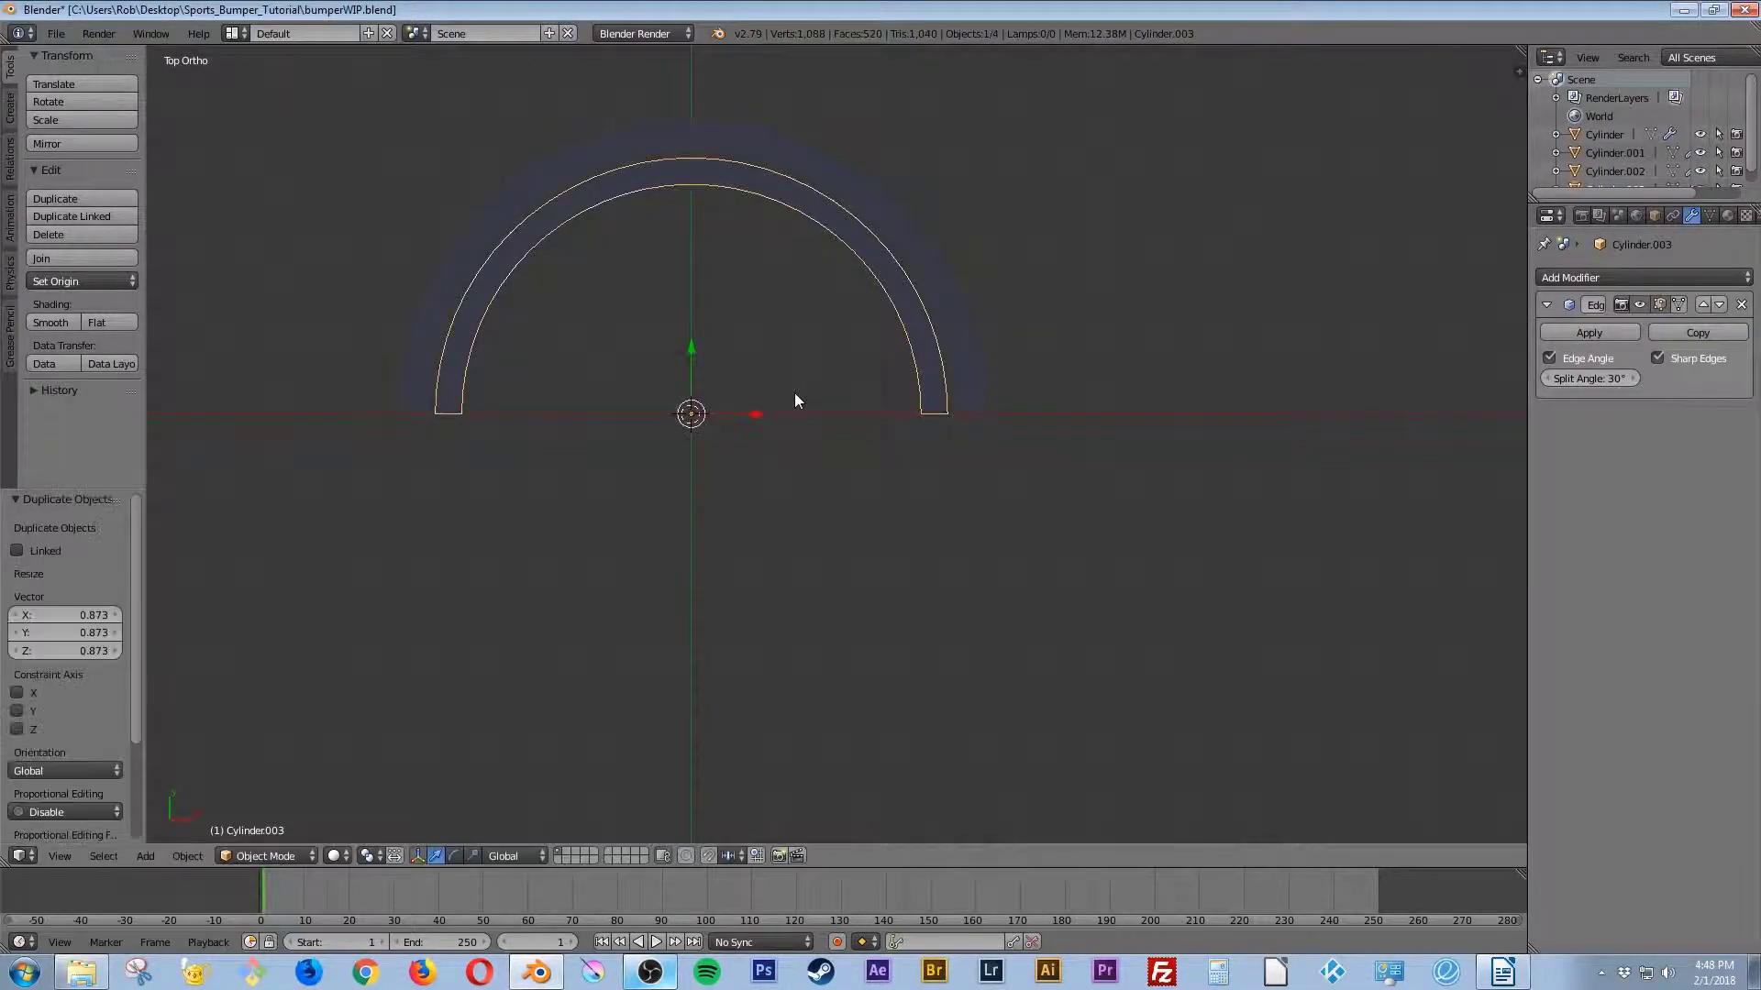
Step: Flatten the inner half-ring copy into a thin strip by scaling it to about 0.093 along Z
{"action": "middle_click_drag", "start_coordinate": [814, 641], "coordinate": [813, 530]}
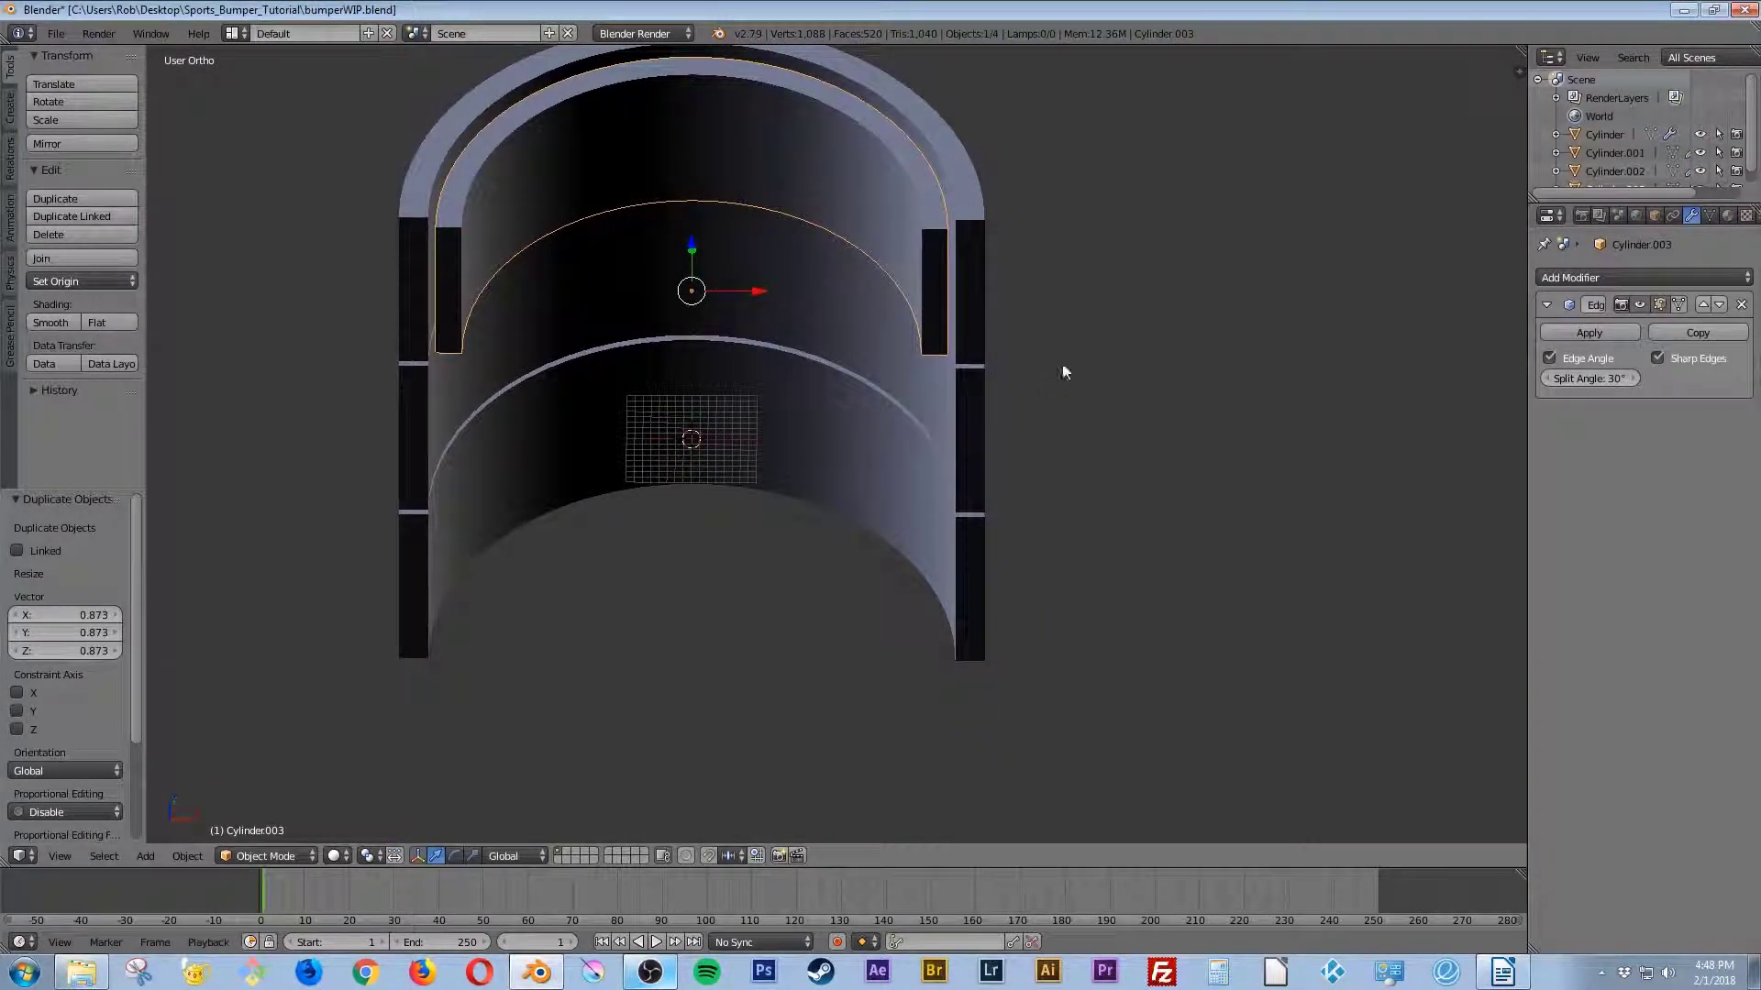
{"action": "key", "text": "s"}
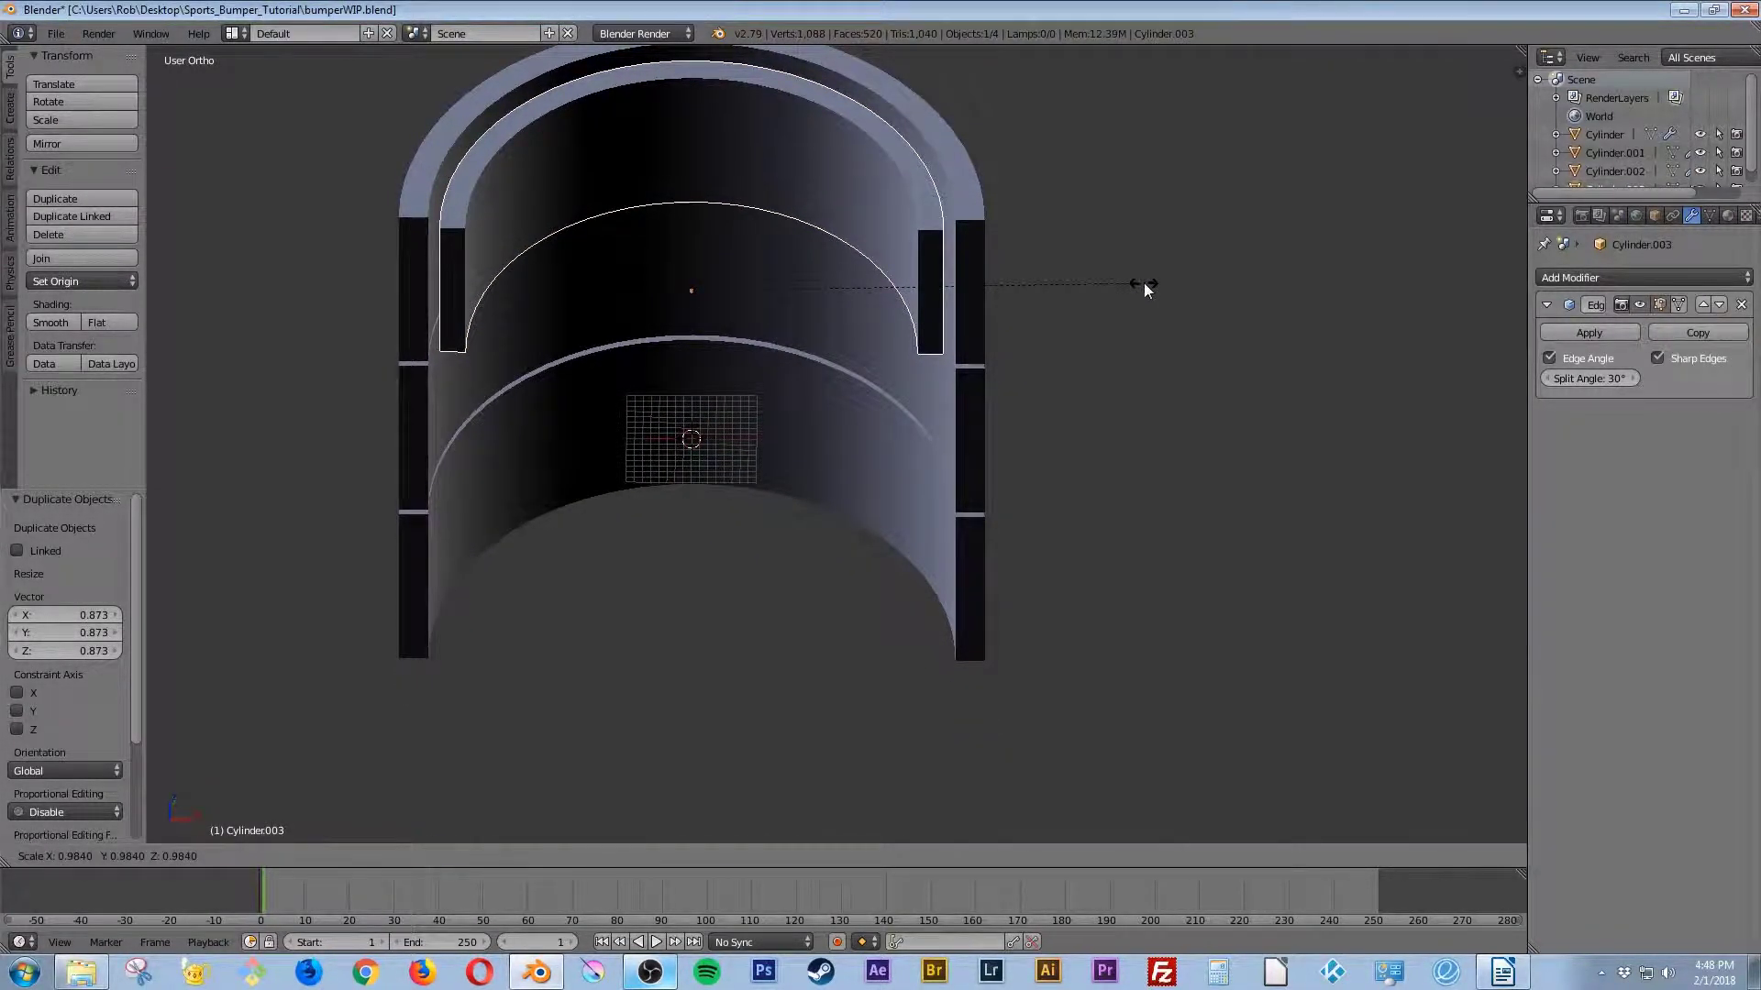
{"action": "right_click", "coordinate": [1143, 282]}
{"action": "middle_click_drag", "start_coordinate": [1045, 464], "coordinate": [954, 530]}
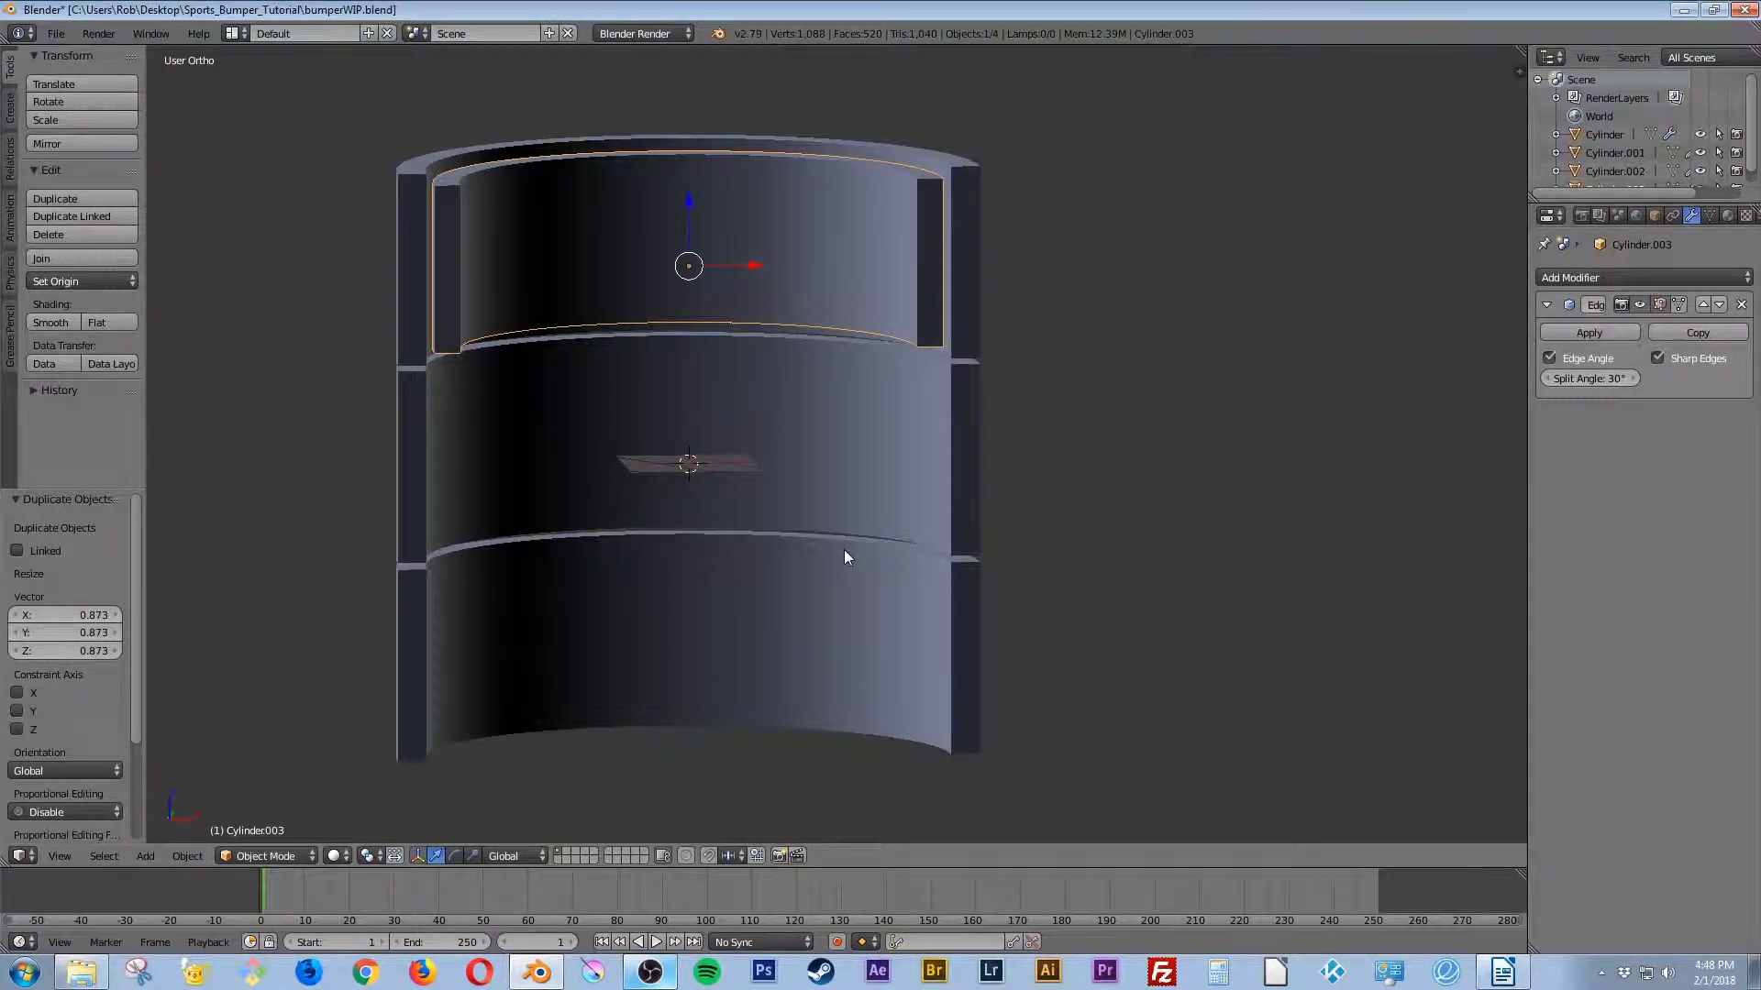
{"action": "key", "text": "s"}
{"action": "key", "text": "z"}
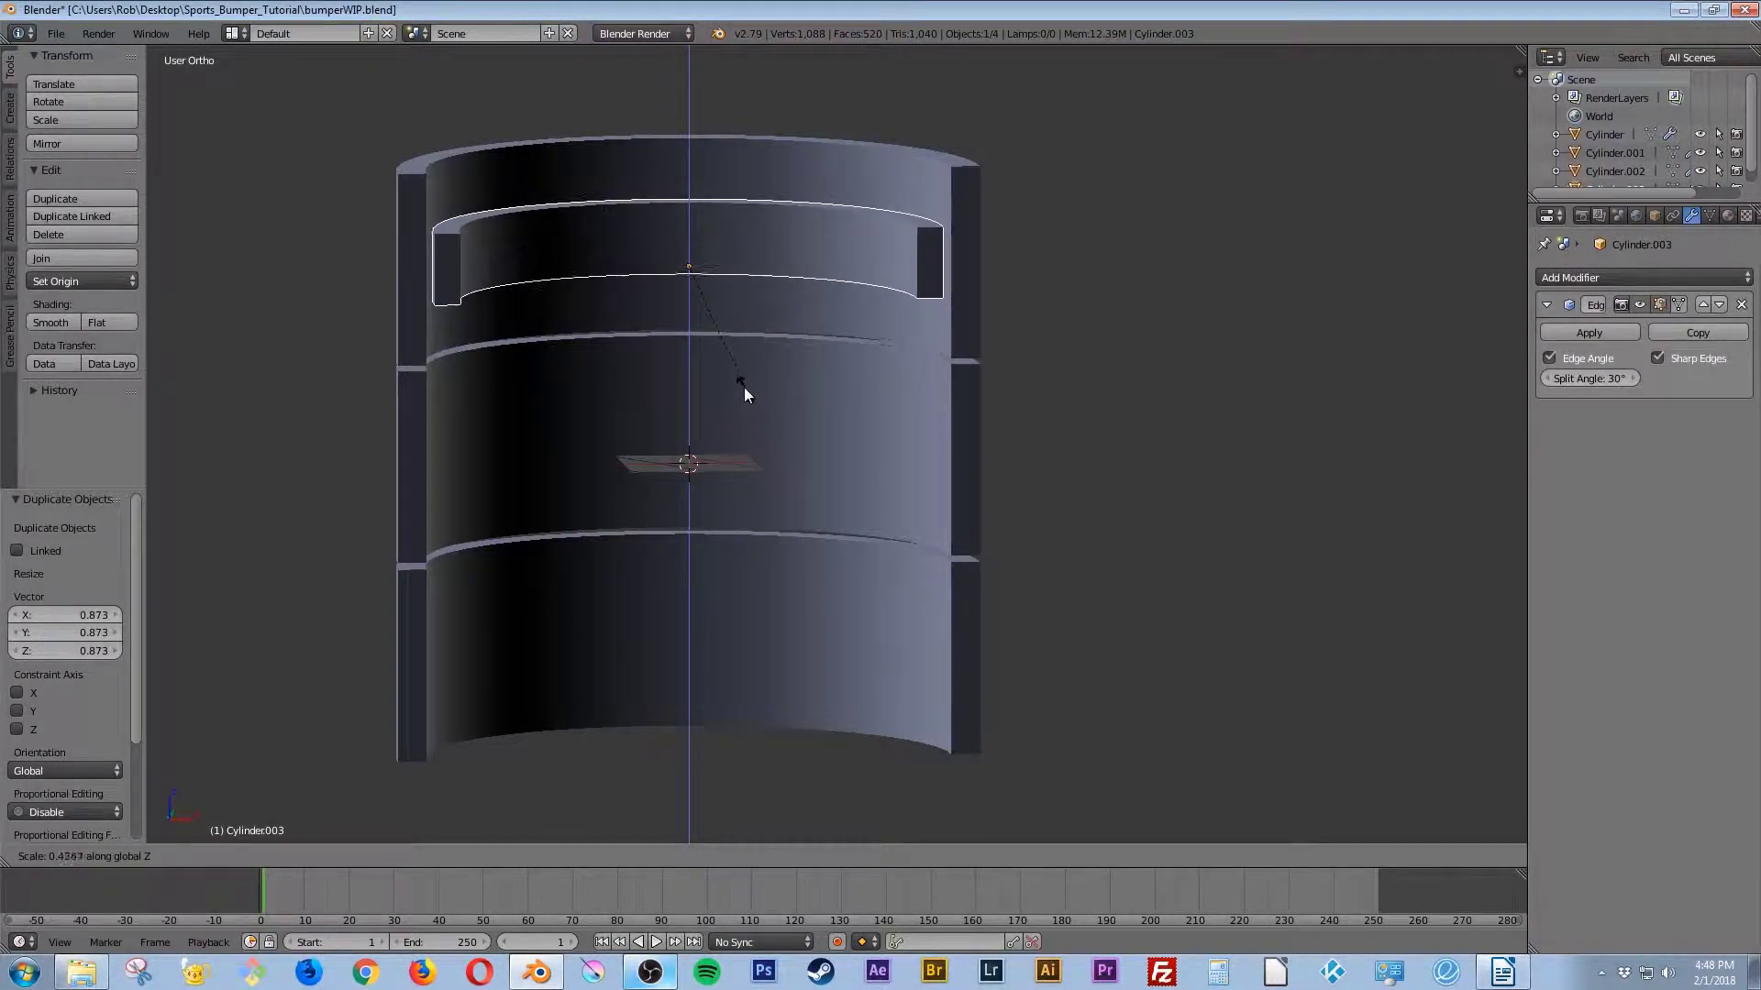
{"action": "left_click", "coordinate": [691, 296]}
{"action": "middle_click_drag", "start_coordinate": [759, 520], "coordinate": [636, 303], "text": "shift"}
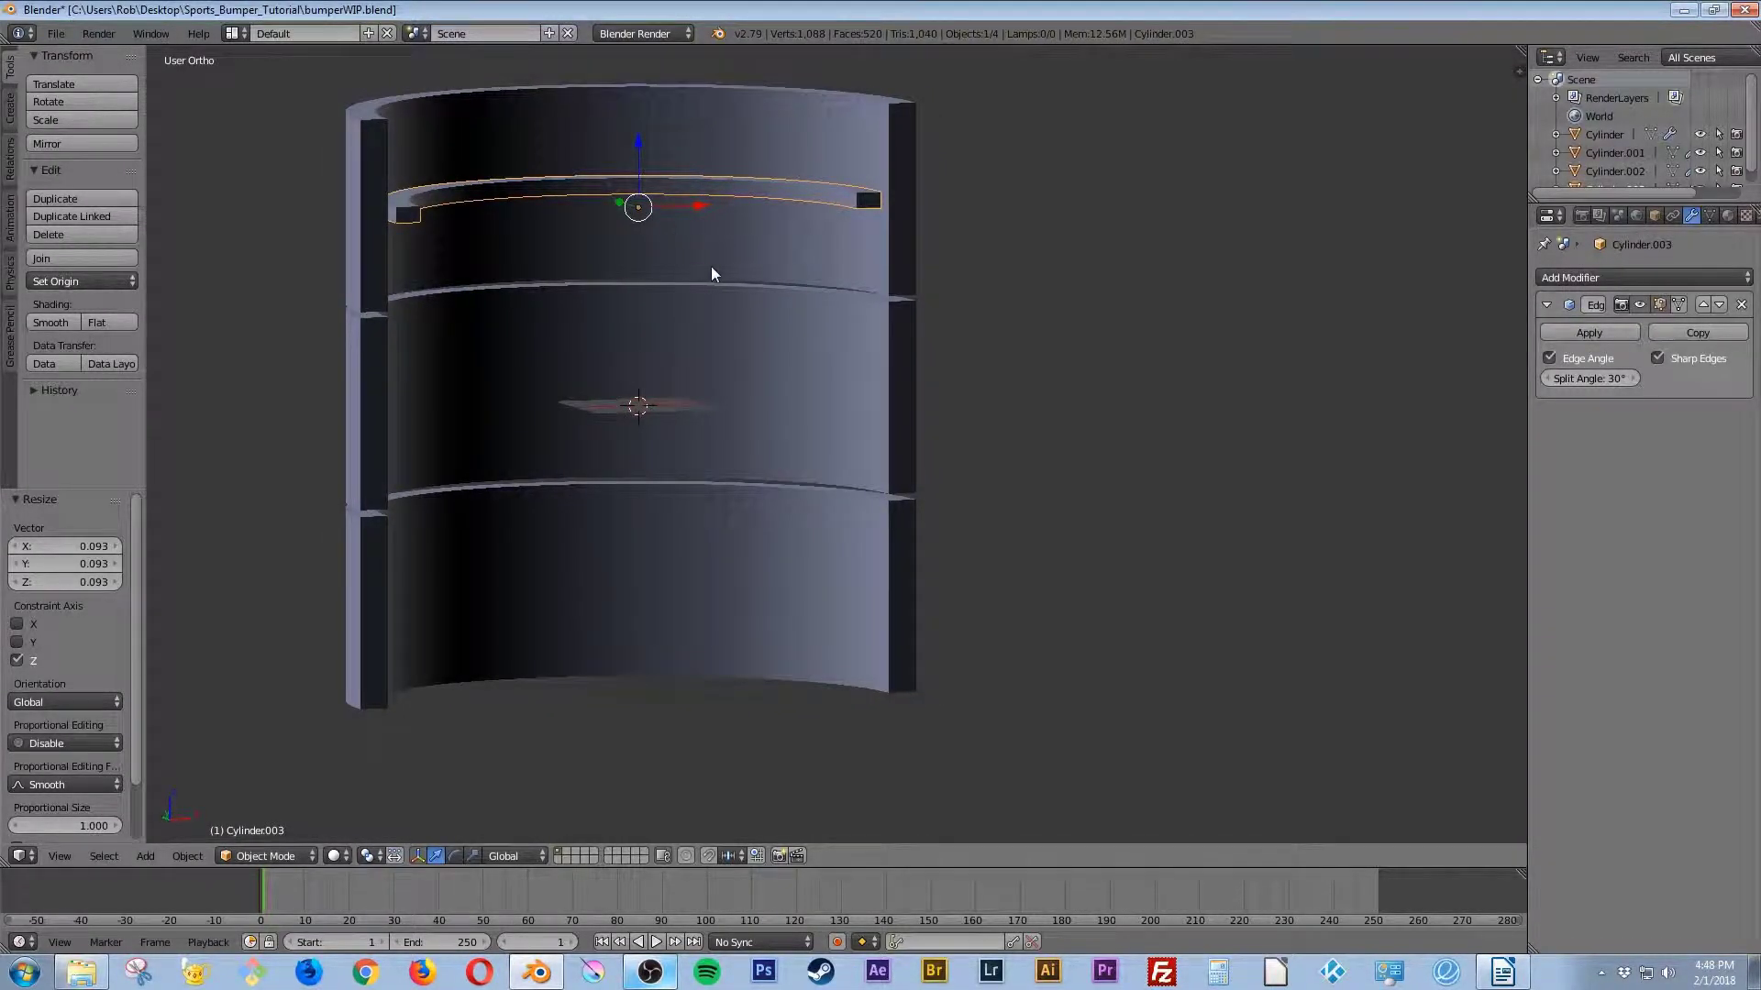
{"action": "middle_click_drag", "start_coordinate": [727, 261], "coordinate": [704, 302]}
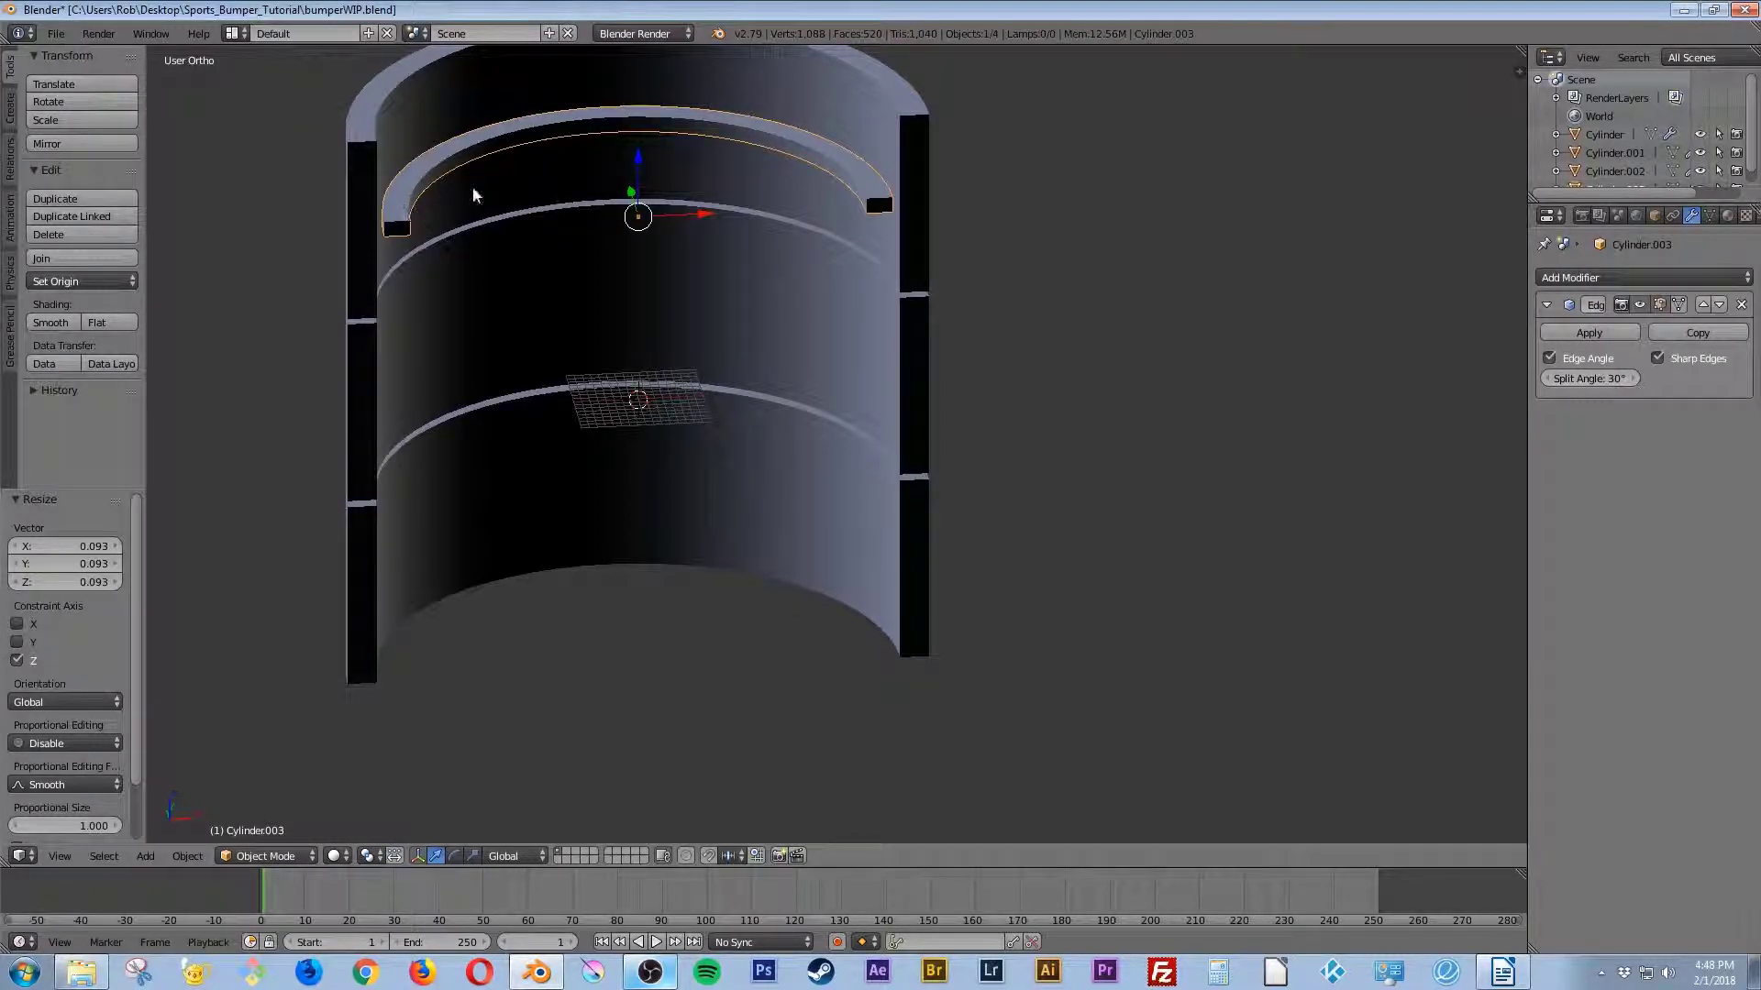
Step: In Edit Mode, box-select the thin strip's +X half from top wireframe view and delete those vertices
{"action": "key", "text": "KP_7"}
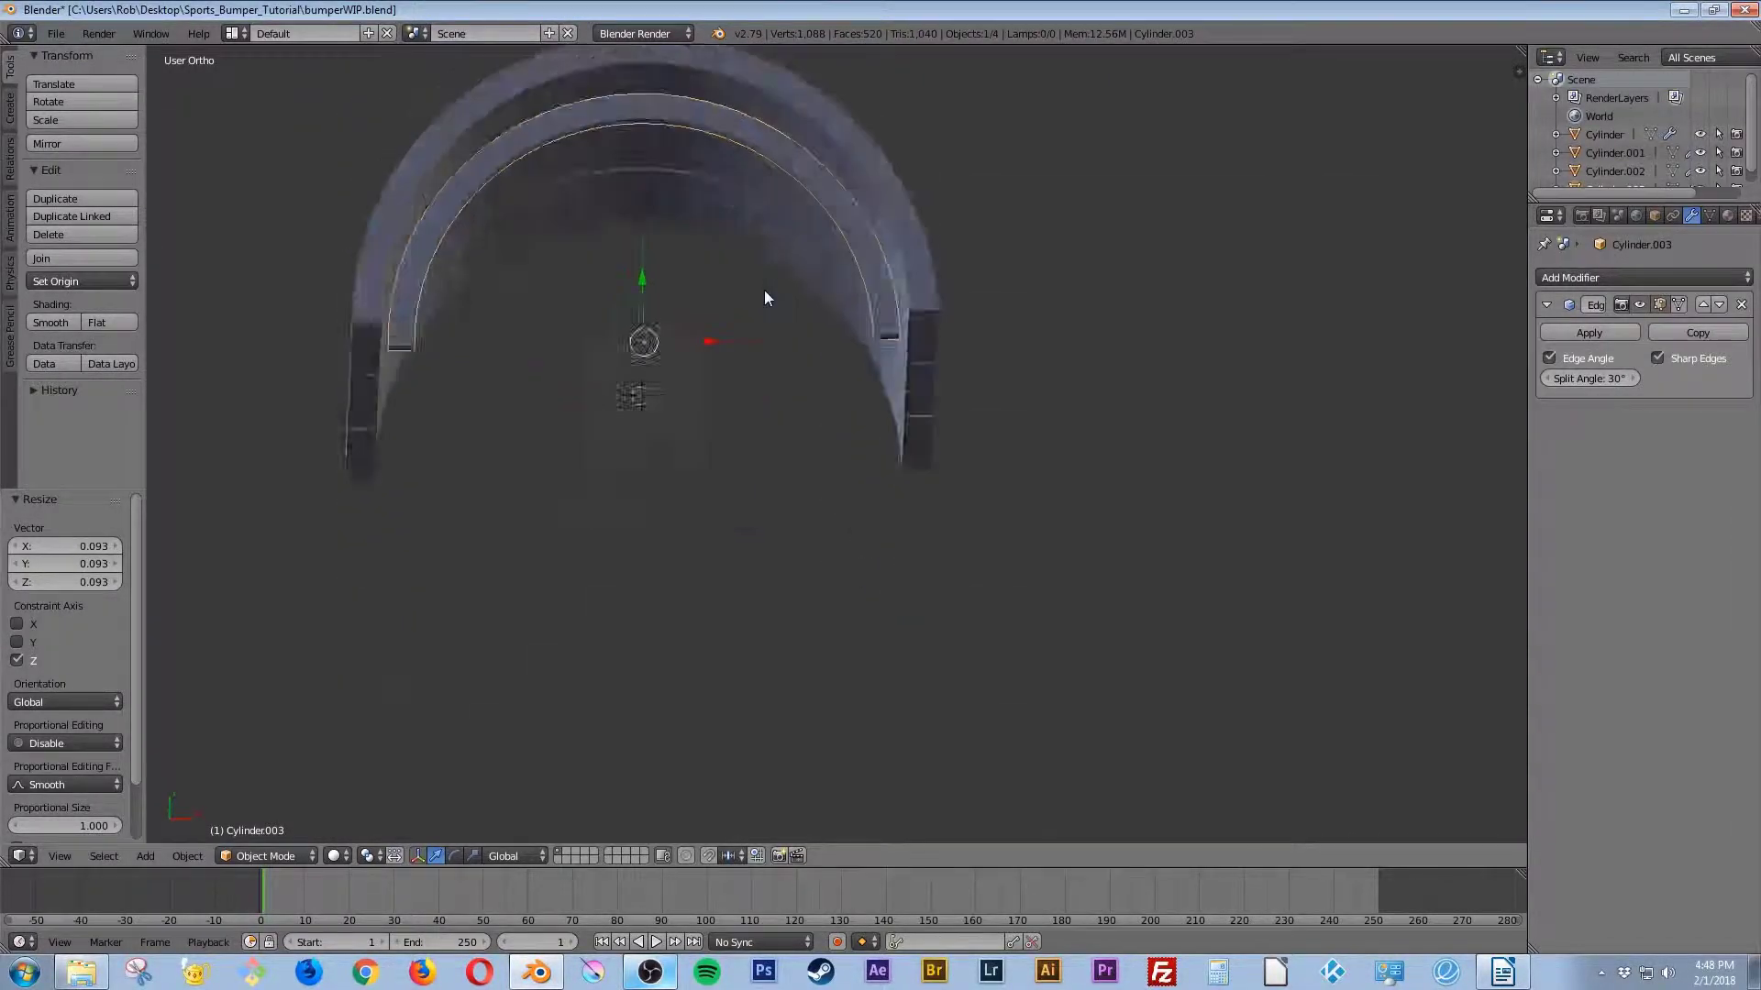
{"action": "key", "text": "Tab"}
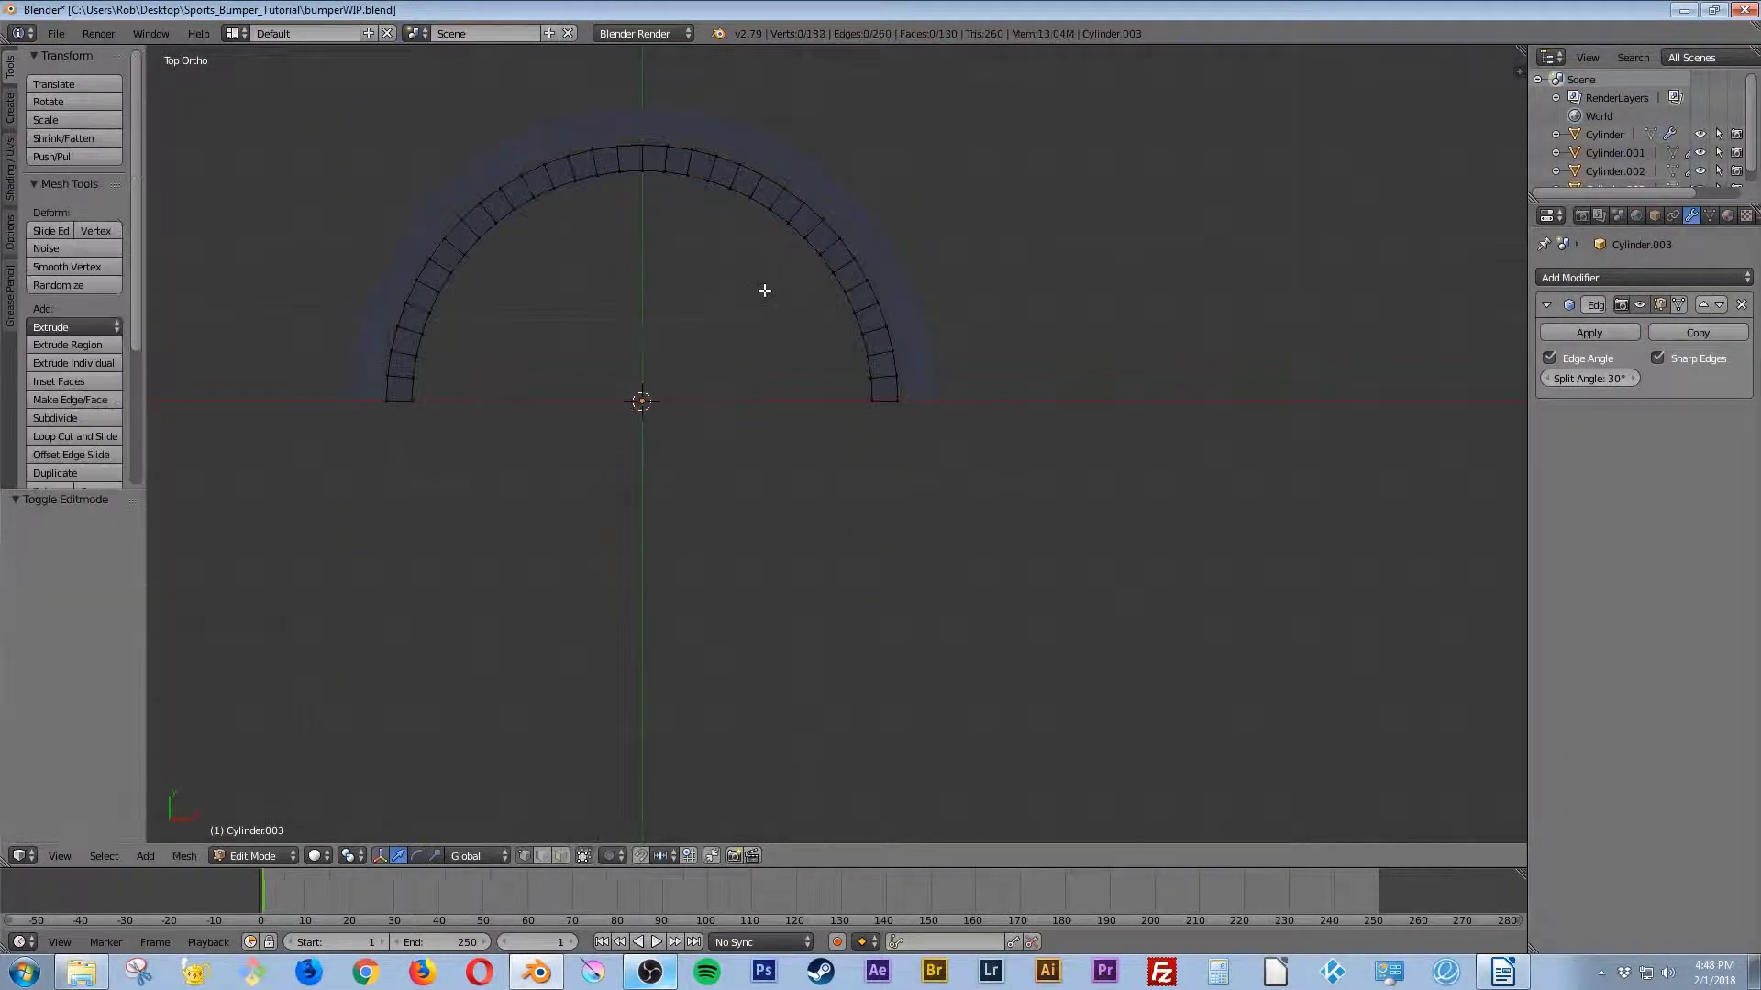
{"action": "key", "text": "z"}
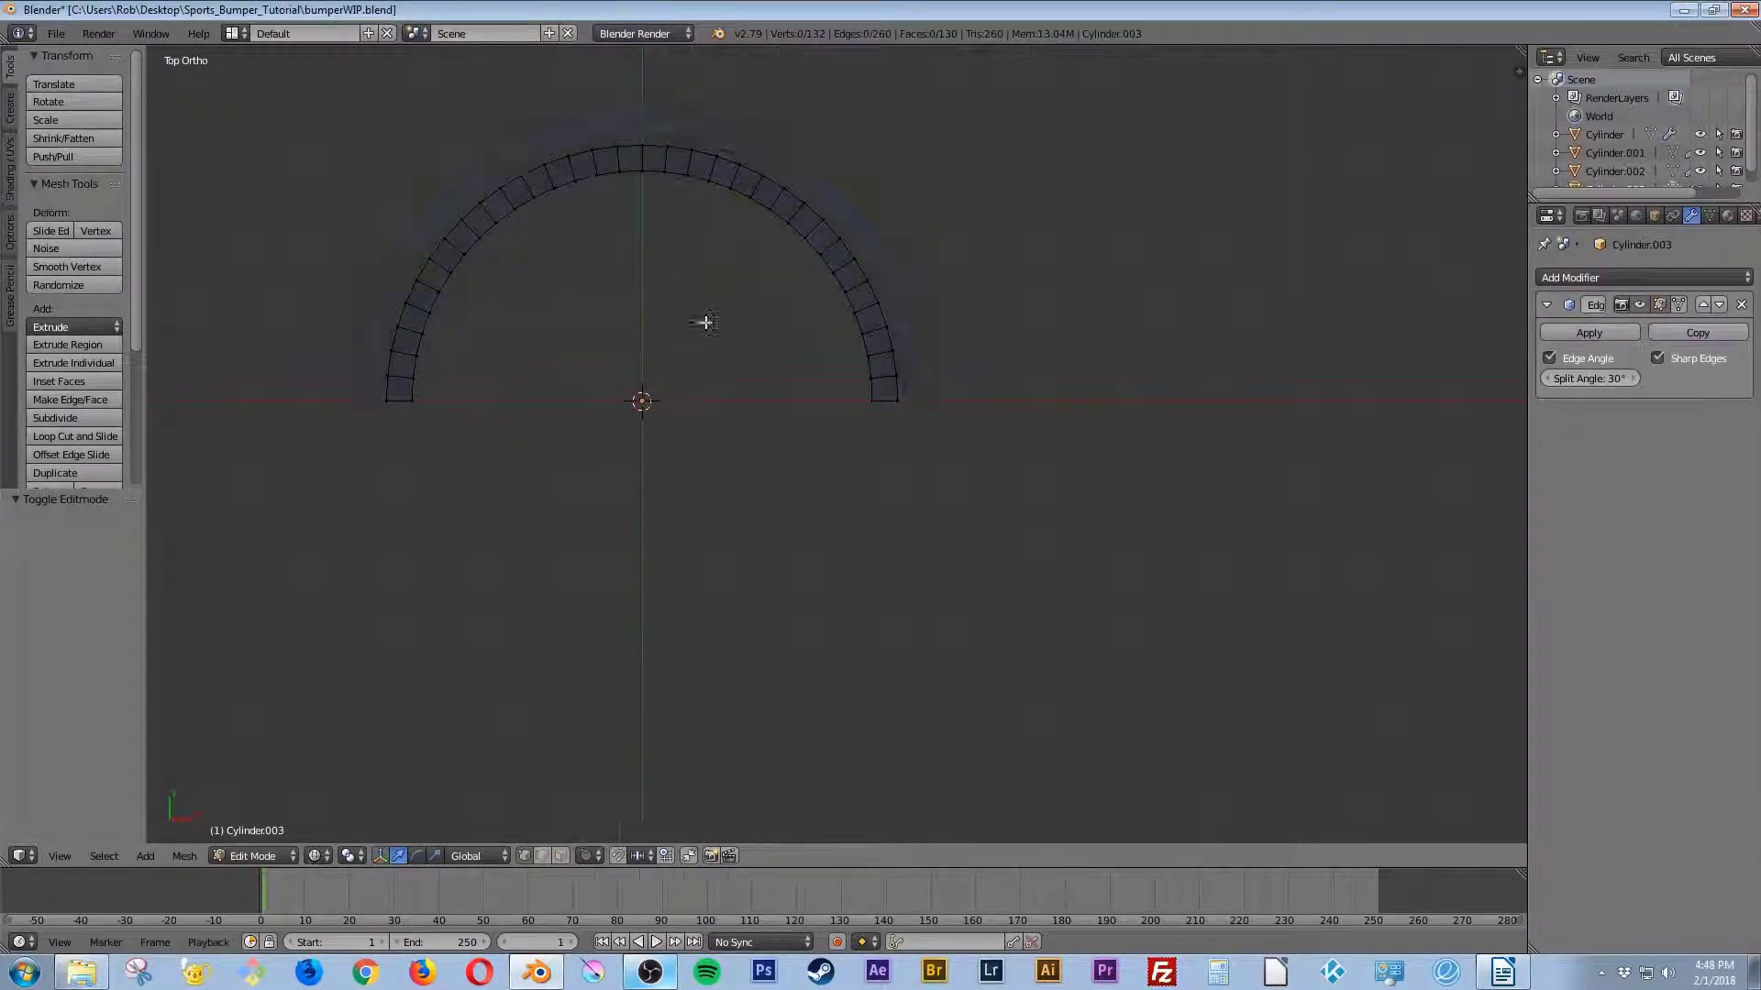
{"action": "key", "text": "b"}
{"action": "left_click_drag", "start_coordinate": [654, 114], "coordinate": [956, 449]}
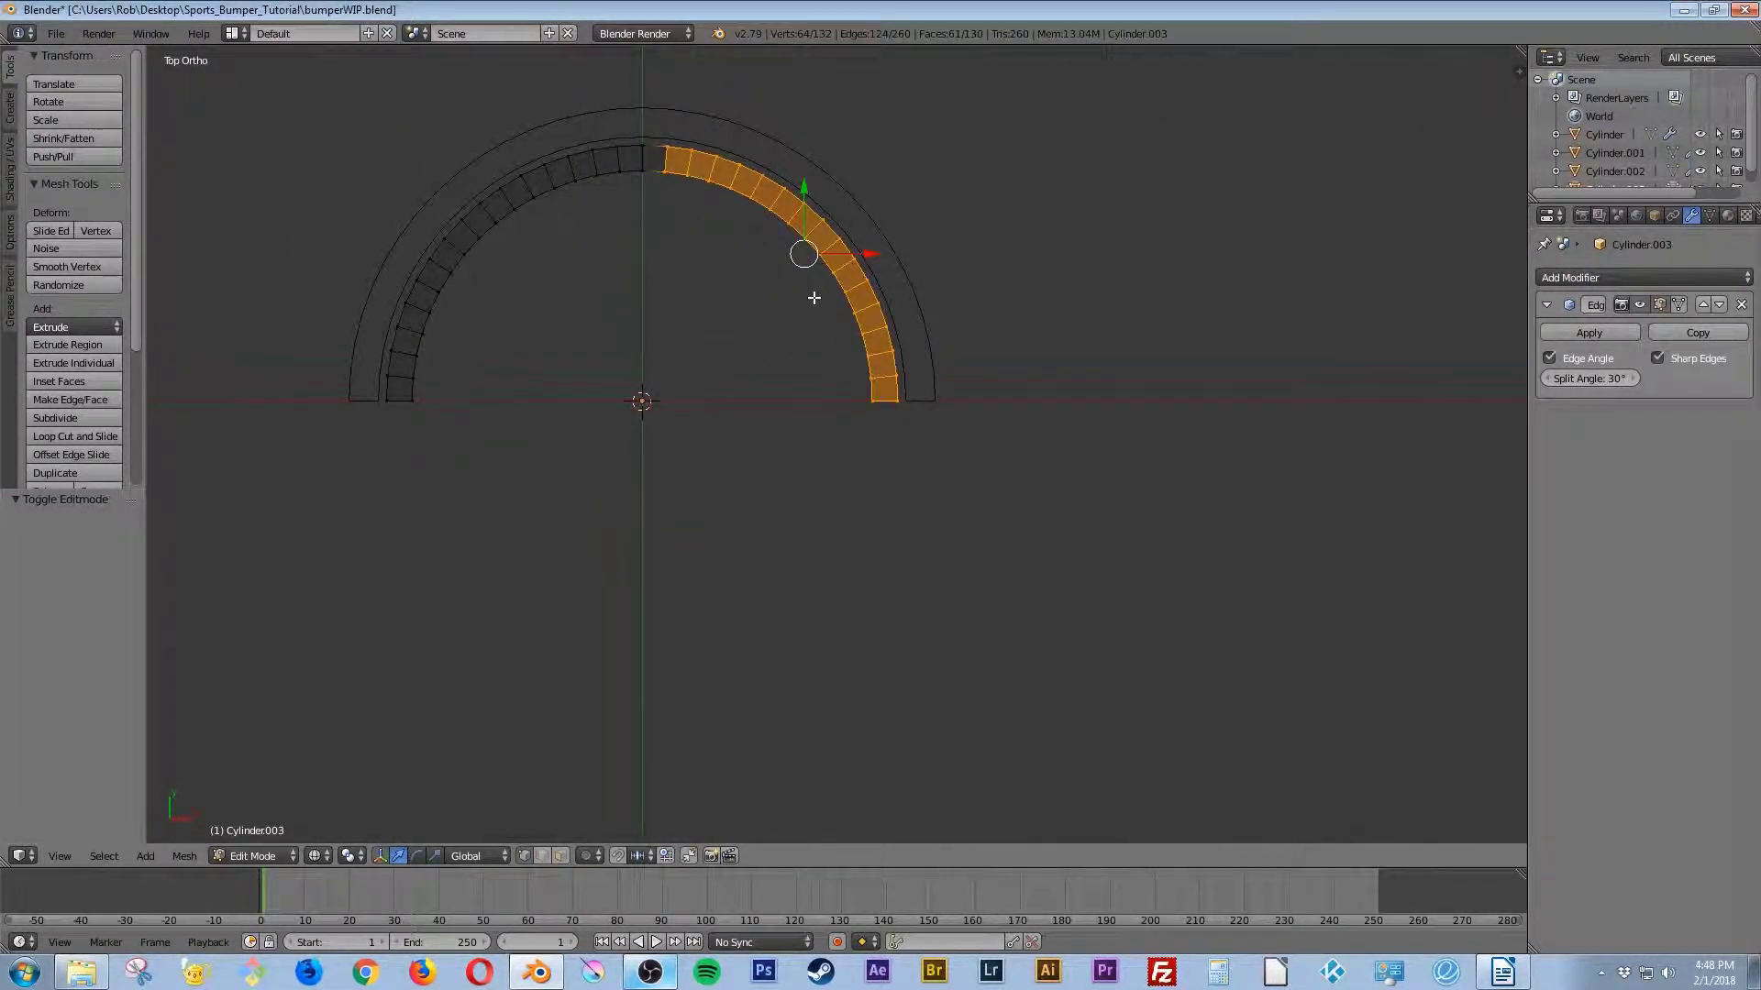
{"action": "key", "text": "x"}
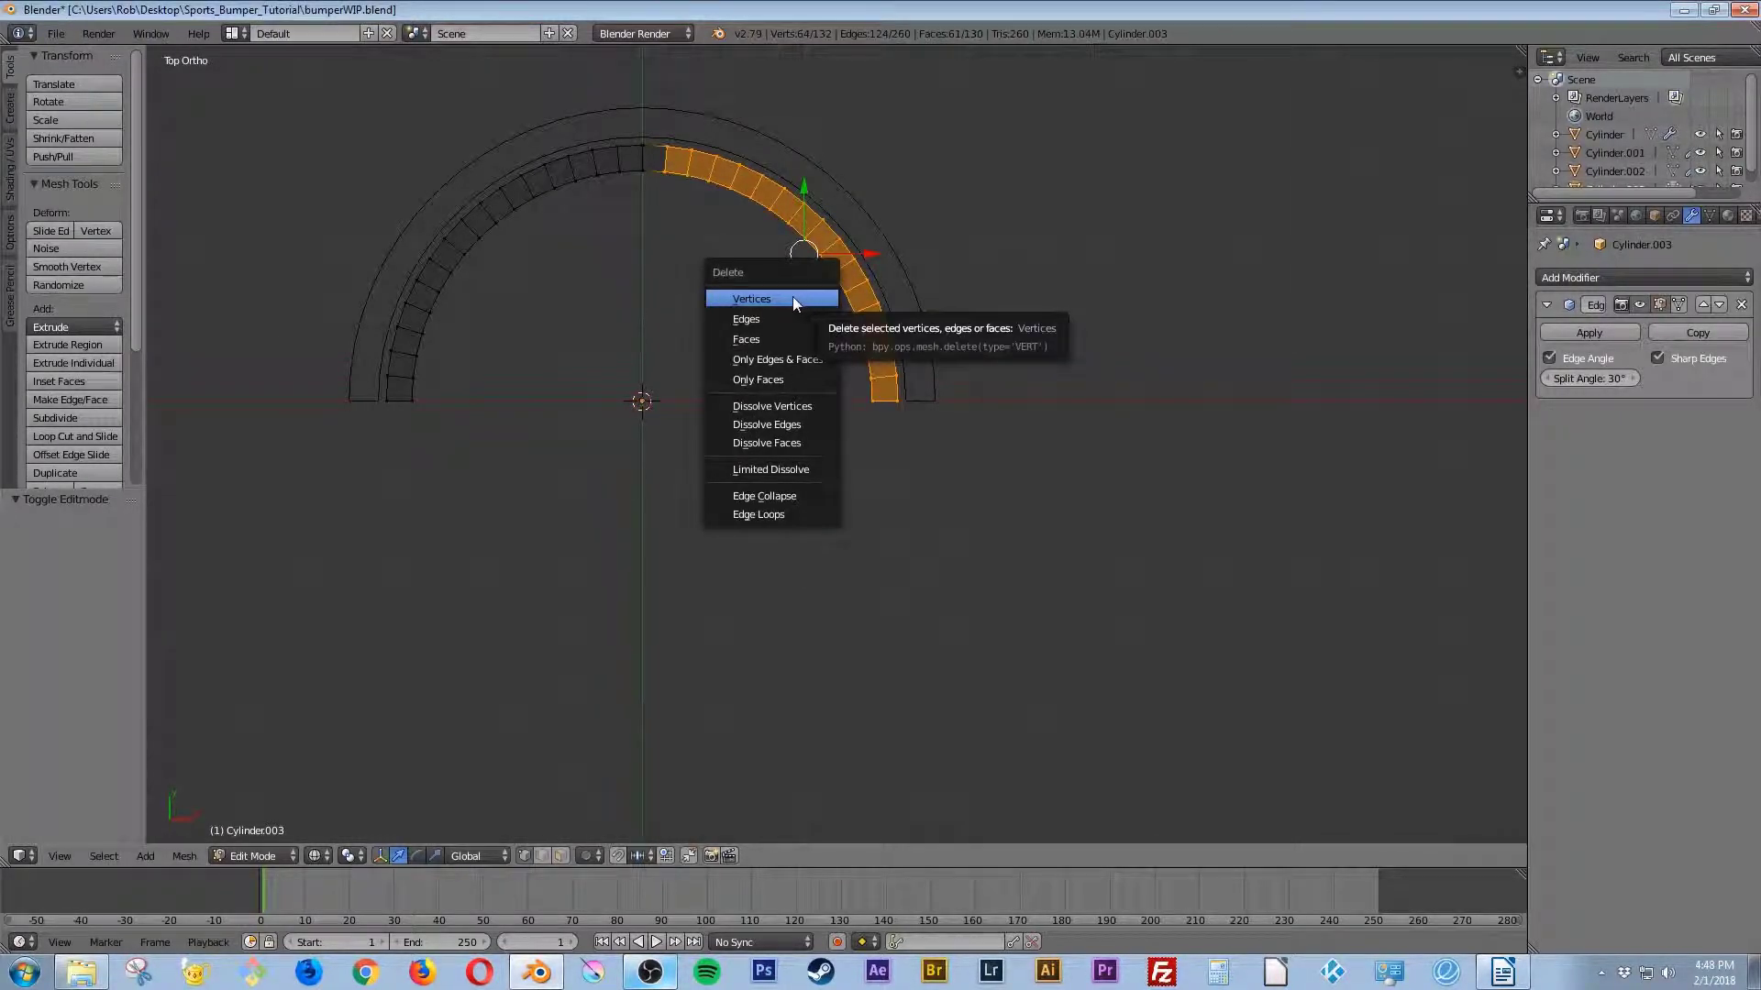
{"action": "left_click", "coordinate": [791, 299]}
Step: Select the four corner vertices at the strip's open cut end, fill them with a face, and return to Object Mode
{"action": "mouse_move", "coordinate": [774, 397]}
{"action": "middle_mouse_down"}
{"action": "mouse_move", "coordinate": [786, 487]}
{"action": "mouse_move", "coordinate": [748, 386]}
{"action": "mouse_move", "coordinate": [794, 192]}
{"action": "mouse_move", "coordinate": [763, 731]}
{"action": "mouse_move", "coordinate": [775, 546]}
{"action": "mouse_move", "coordinate": [734, 445]}
{"action": "middle_mouse_up"}
{"action": "key", "text": "z"}
{"action": "scroll", "coordinate": [755, 499], "scroll_direction": "up", "scroll_amount": 3}
{"action": "right_click", "coordinate": [719, 435]}
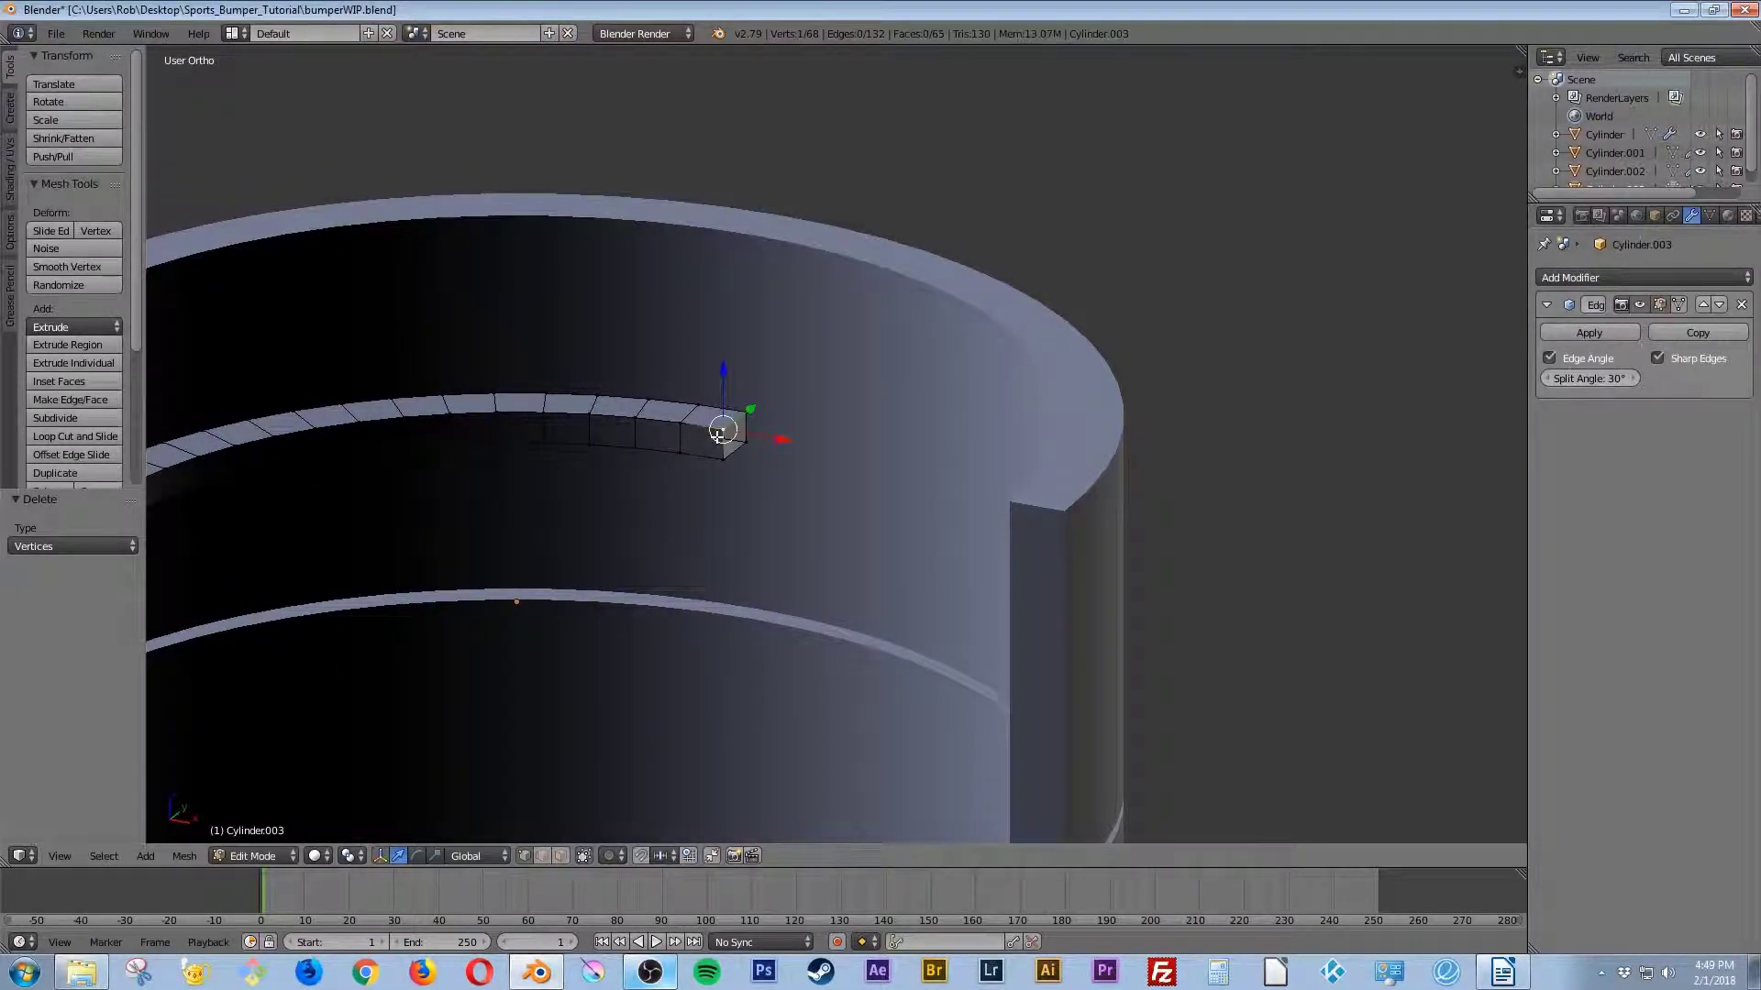
{"action": "right_click", "coordinate": [747, 413], "text": "shift"}
{"action": "right_click", "coordinate": [730, 455], "text": "shift"}
{"action": "right_click", "coordinate": [723, 461], "text": "shift"}
{"action": "key", "text": "f"}
{"action": "scroll", "coordinate": [737, 529], "scroll_direction": "down", "scroll_amount": 3}
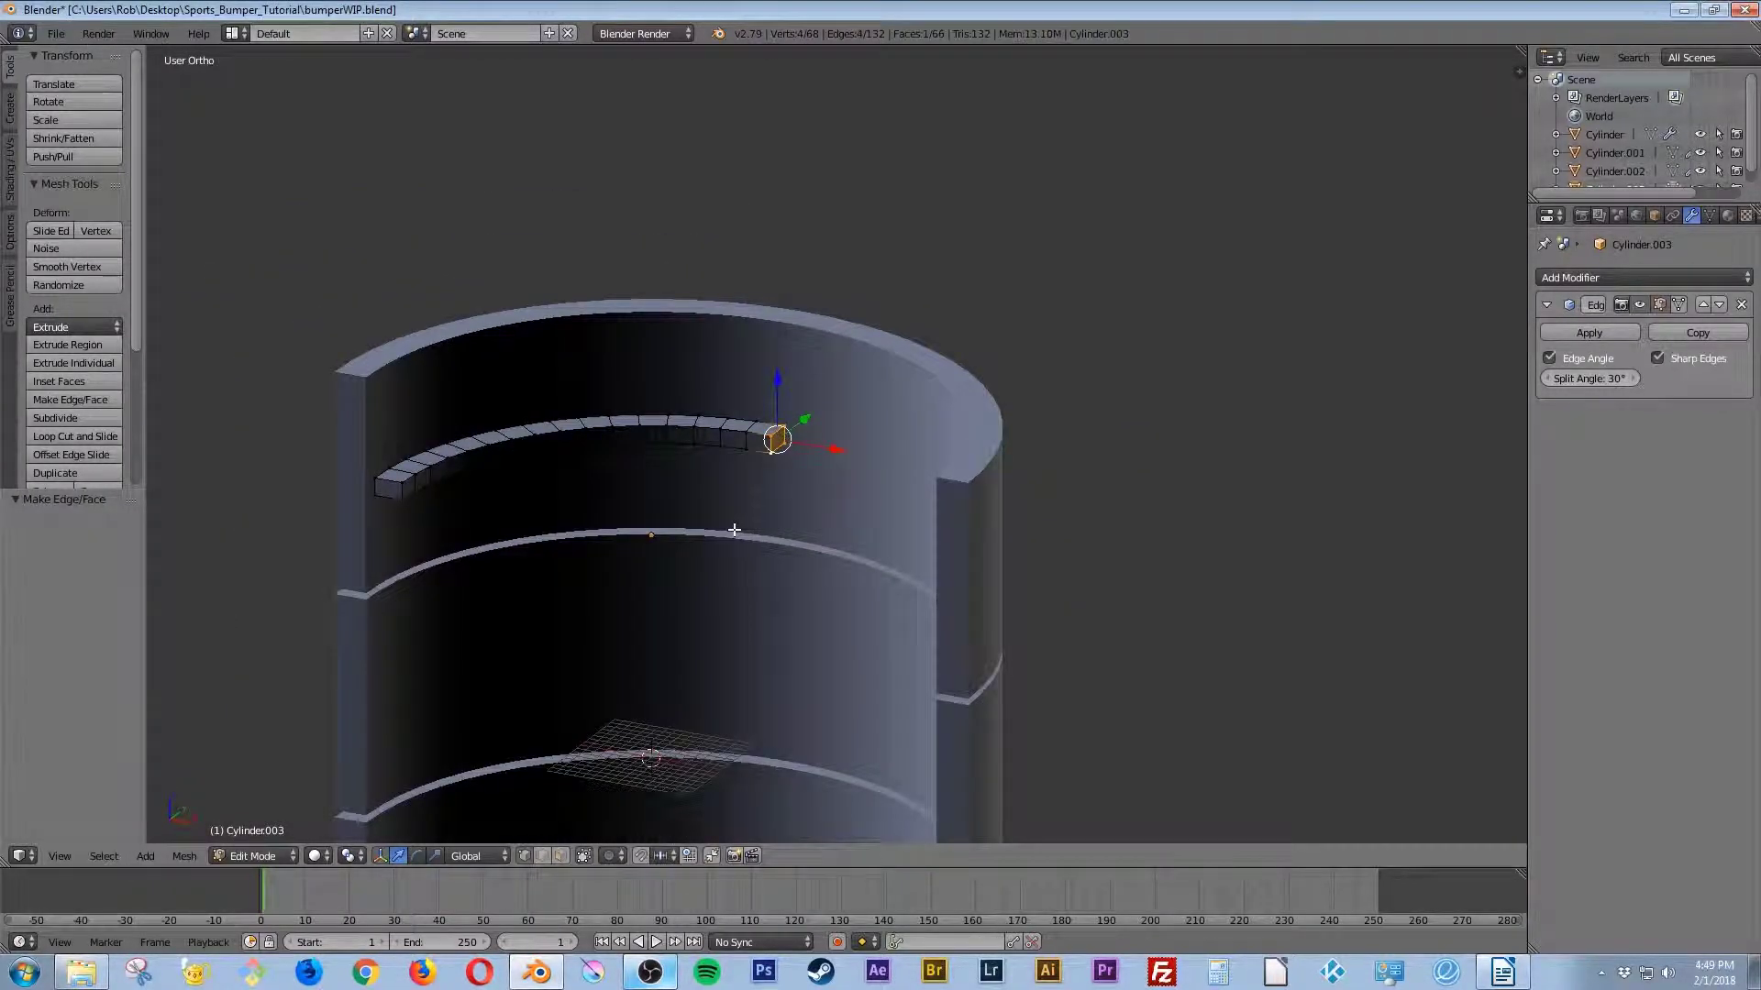
{"action": "key", "text": "Tab"}
Step: In front orthographic view, move the thin strip down about 3.47 along Z within the uppermost half-ring
{"action": "middle_click_drag", "start_coordinate": [719, 630], "coordinate": [806, 393], "text": "shift"}
{"action": "scroll", "coordinate": [789, 594], "scroll_direction": "up", "scroll_amount": 1}
{"action": "middle_click_drag", "start_coordinate": [788, 595], "coordinate": [794, 551]}
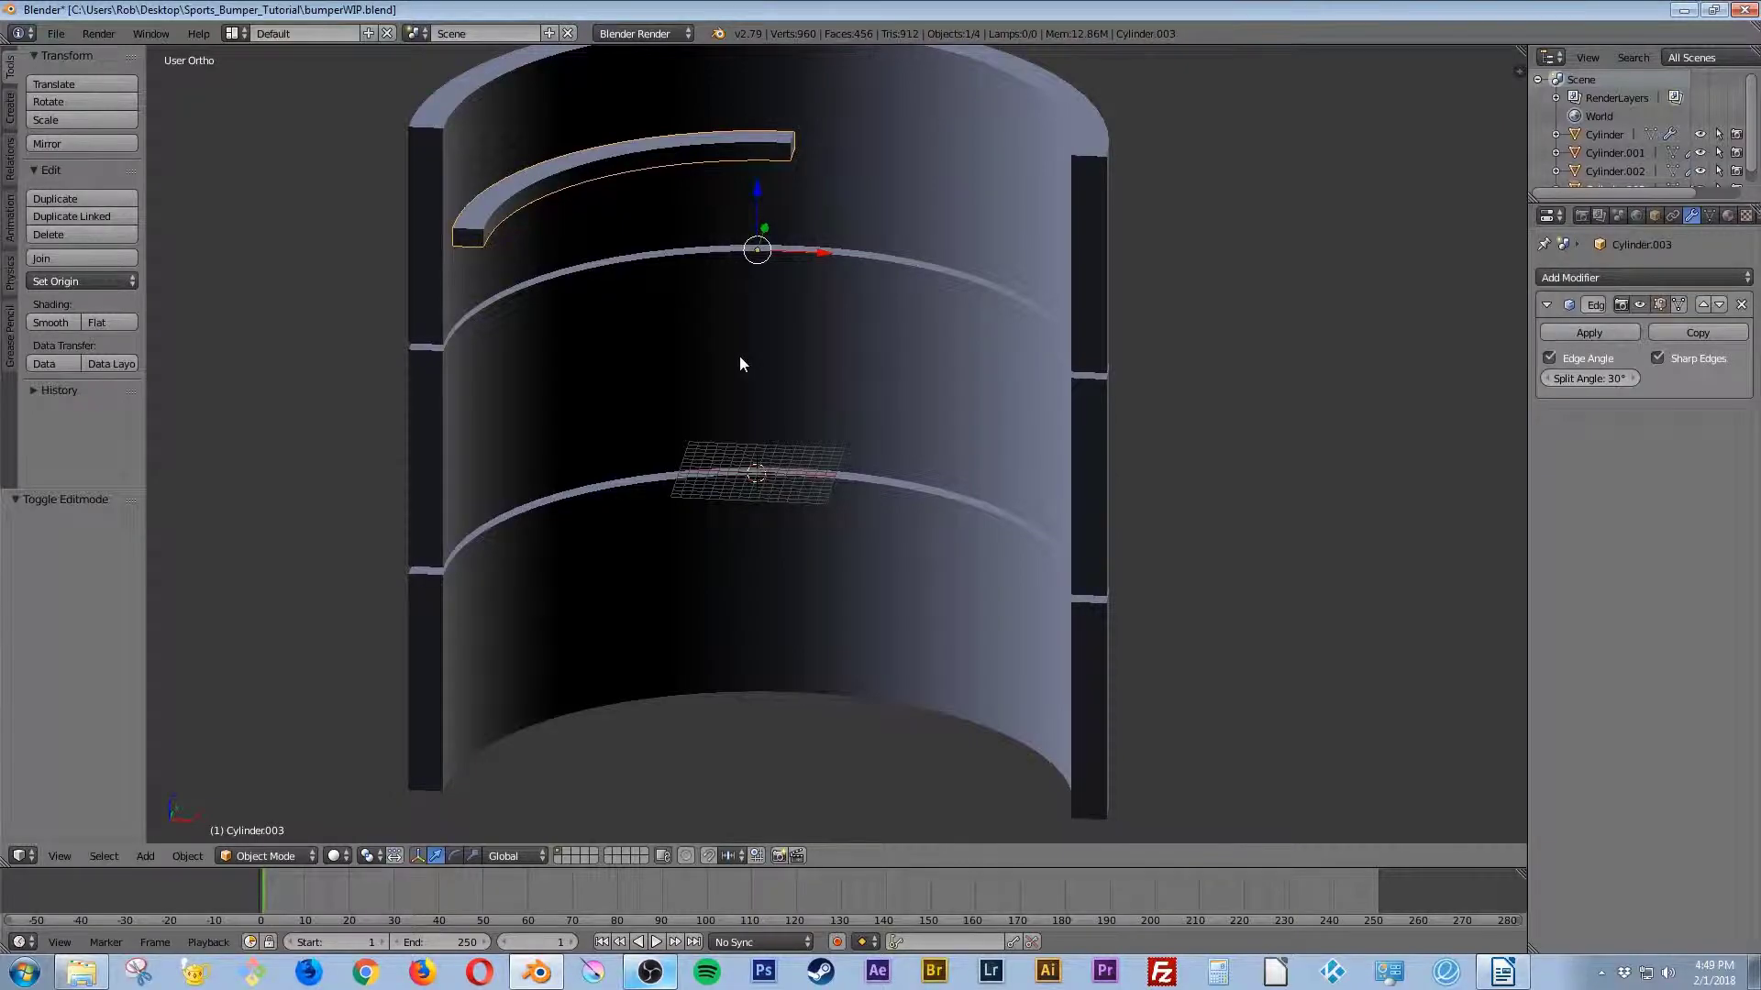
{"action": "key", "text": "KP_1"}
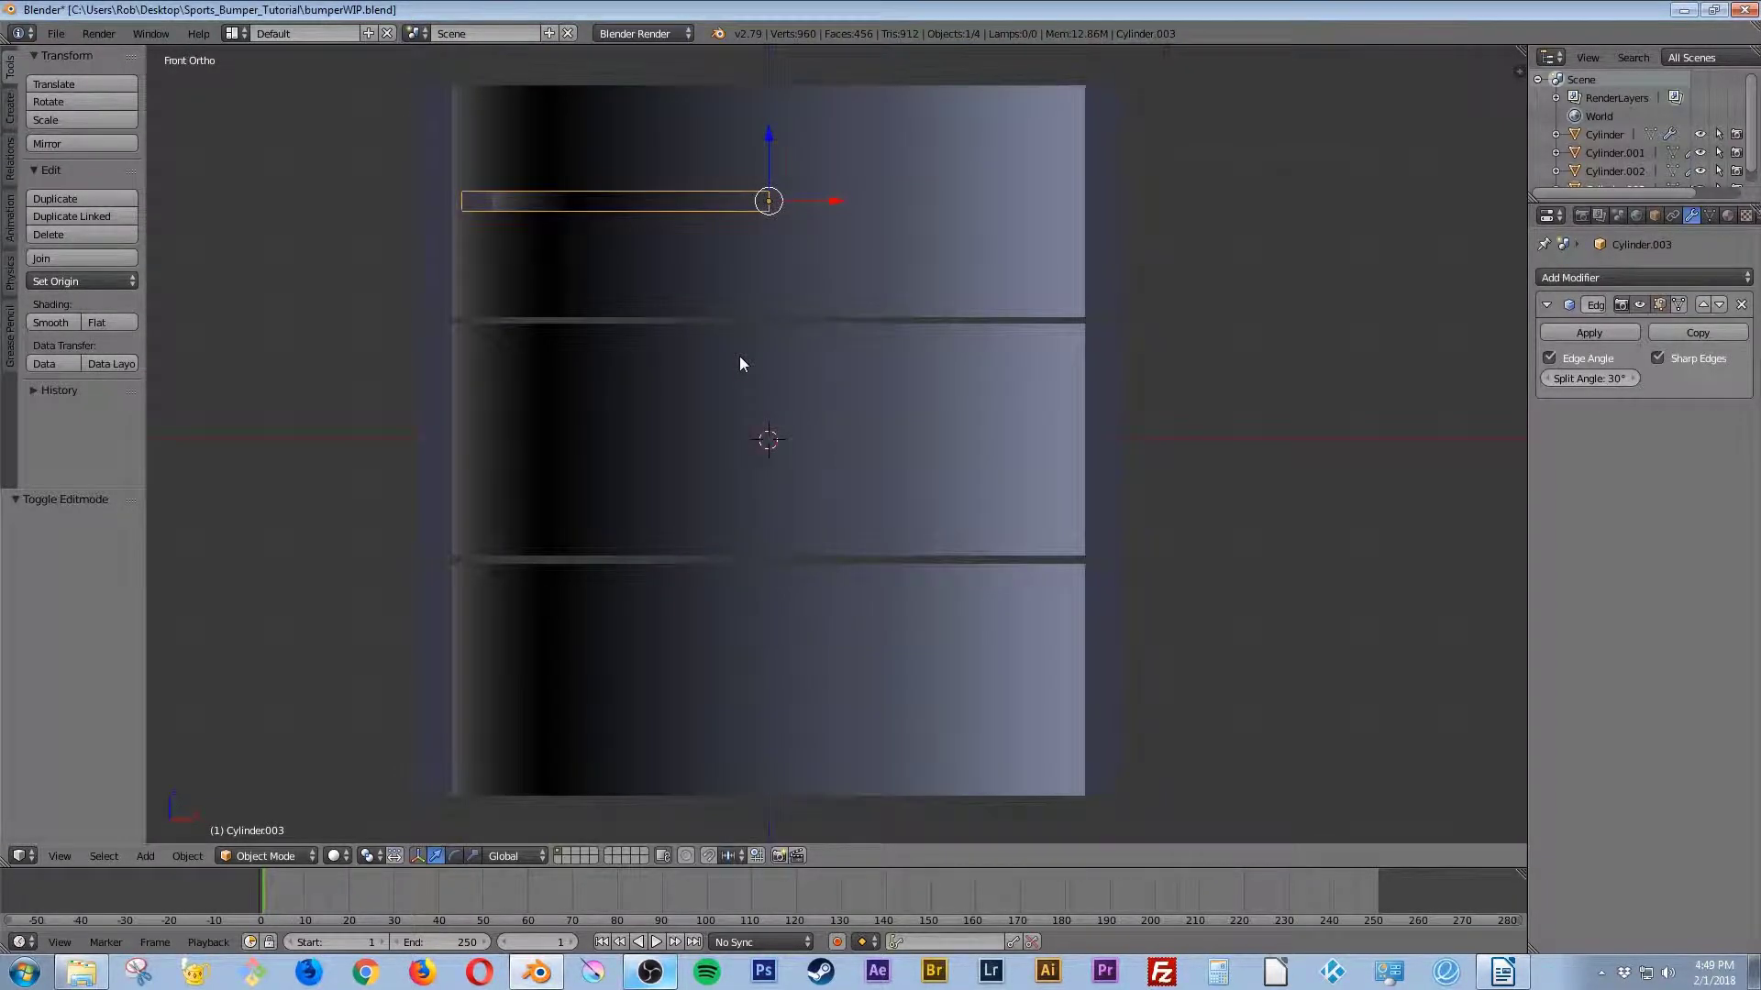
{"action": "scroll", "coordinate": [761, 390], "scroll_direction": "down", "scroll_amount": 2}
{"action": "scroll", "coordinate": [781, 274], "scroll_direction": "up", "scroll_amount": 2}
{"action": "left_click_drag", "start_coordinate": [770, 161], "coordinate": [775, 188]}
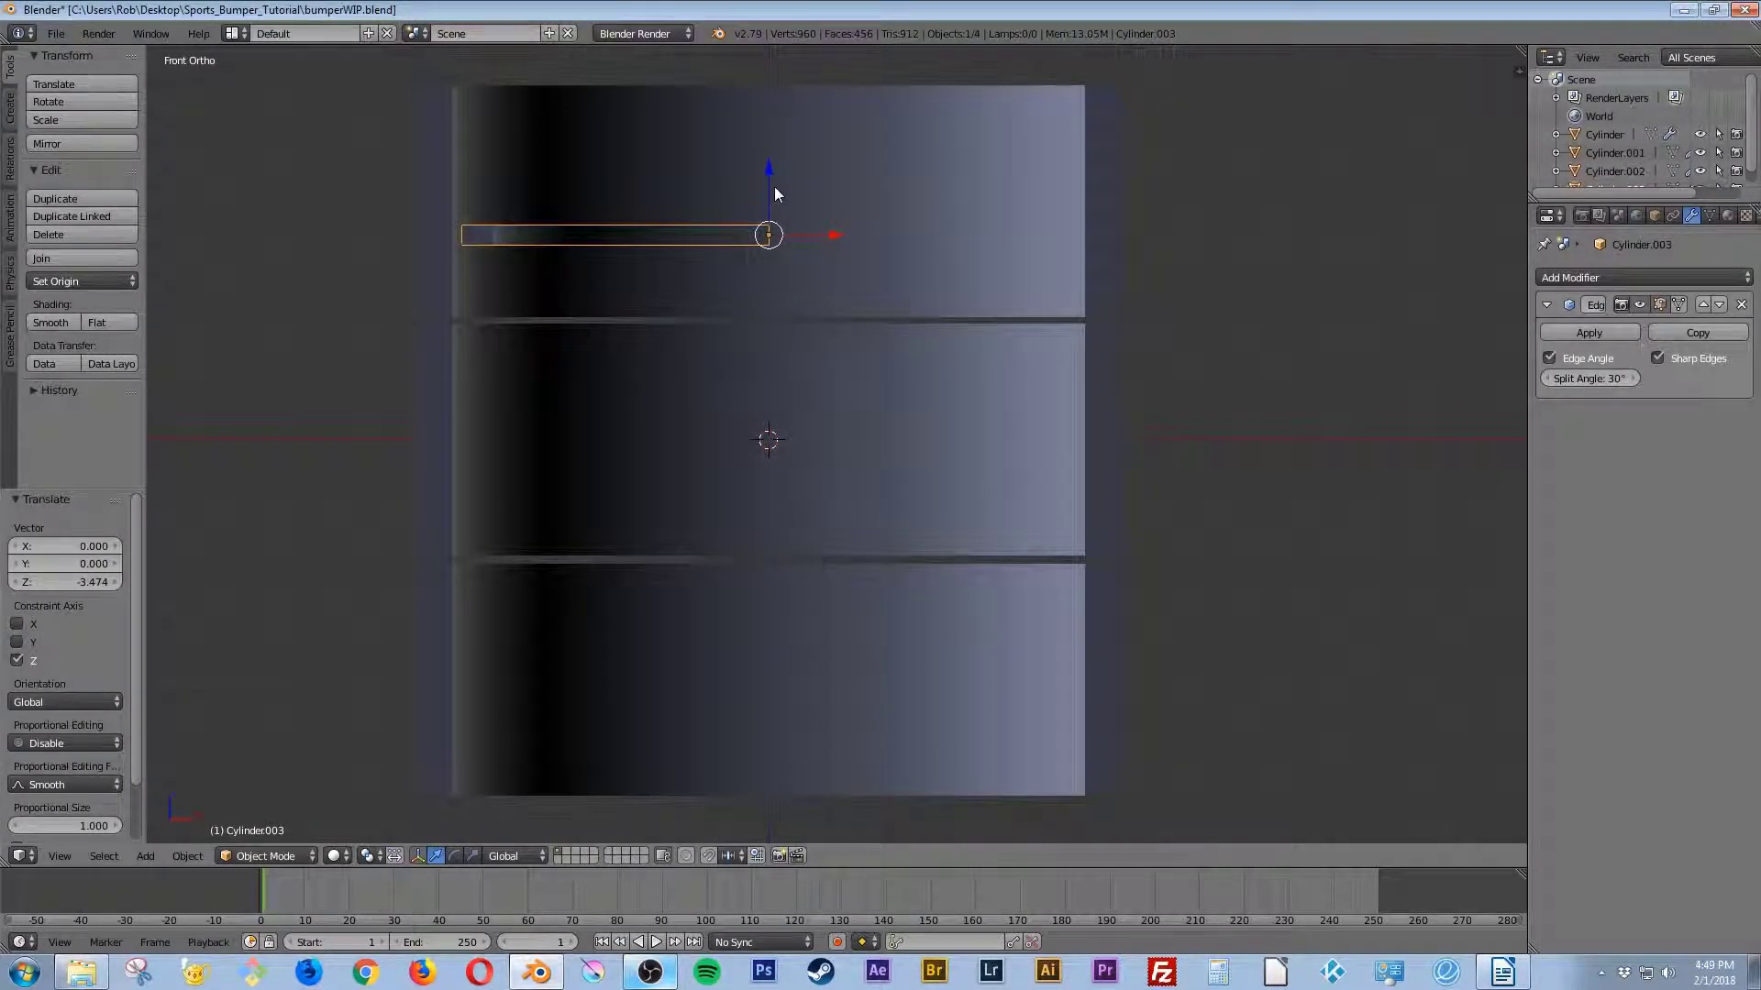
Step: Duplicate the strip about 5.73 down along Z, and duplicate that copy about 9.02 further down onto the middle half-ring
{"action": "key", "text": "shift+d"}
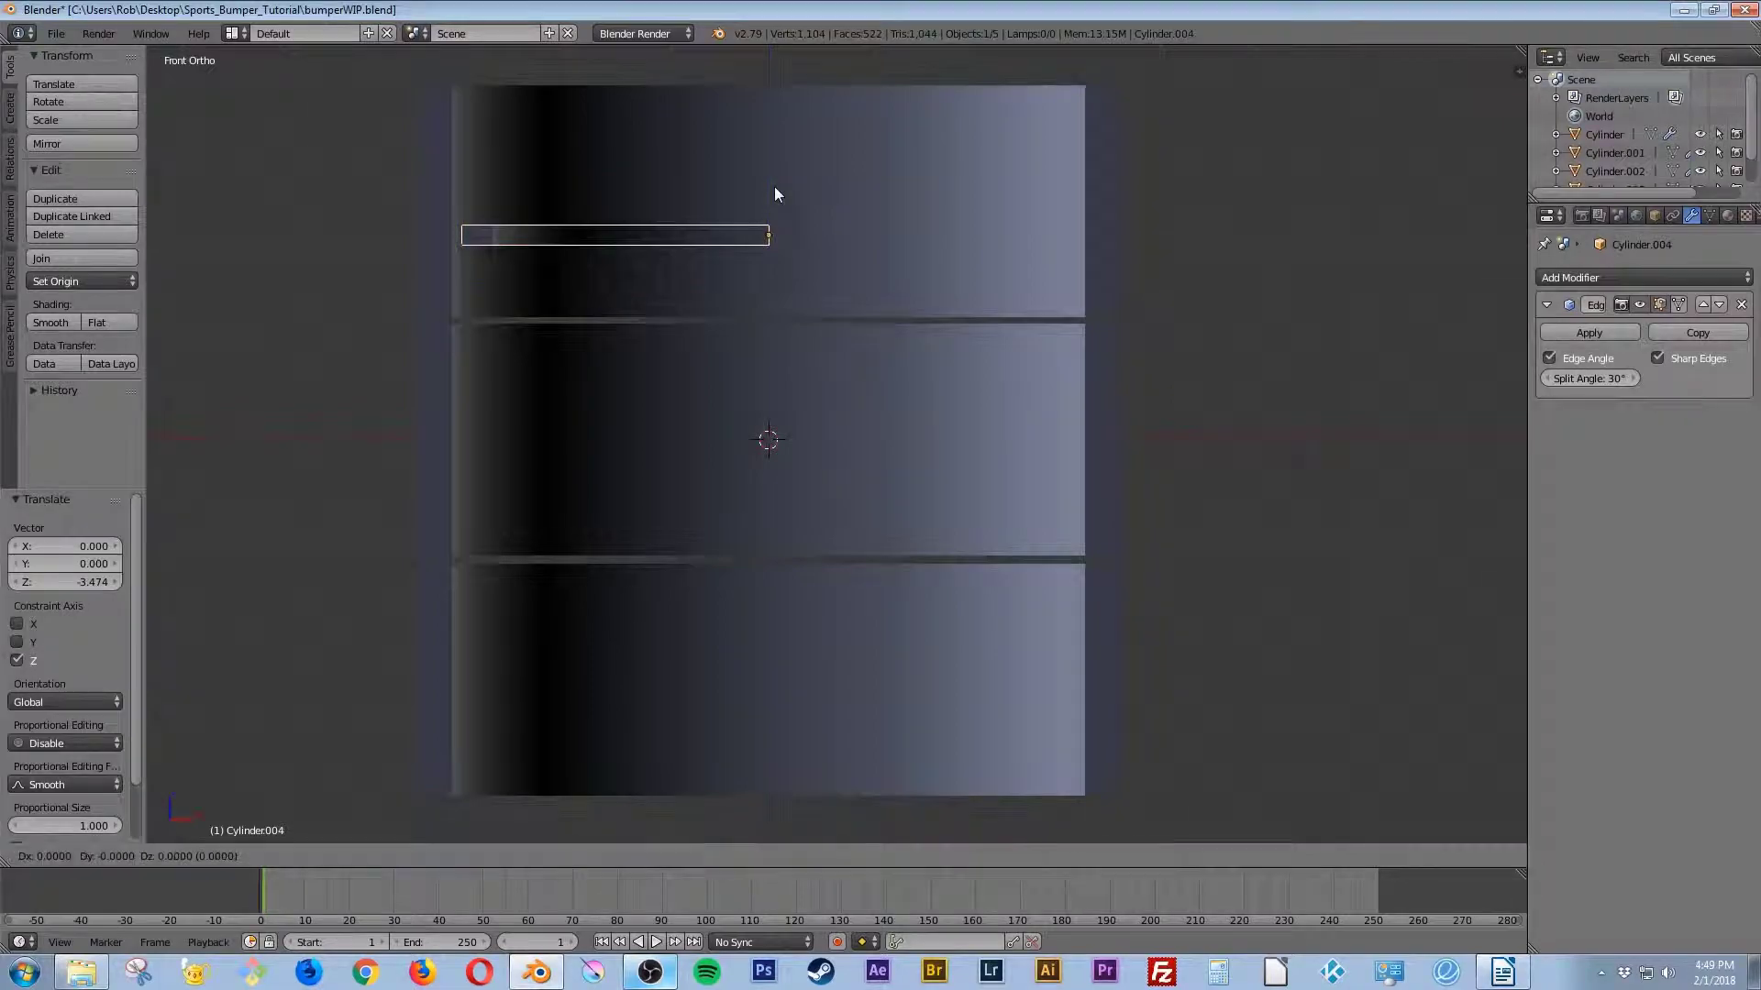
{"action": "key", "text": "z"}
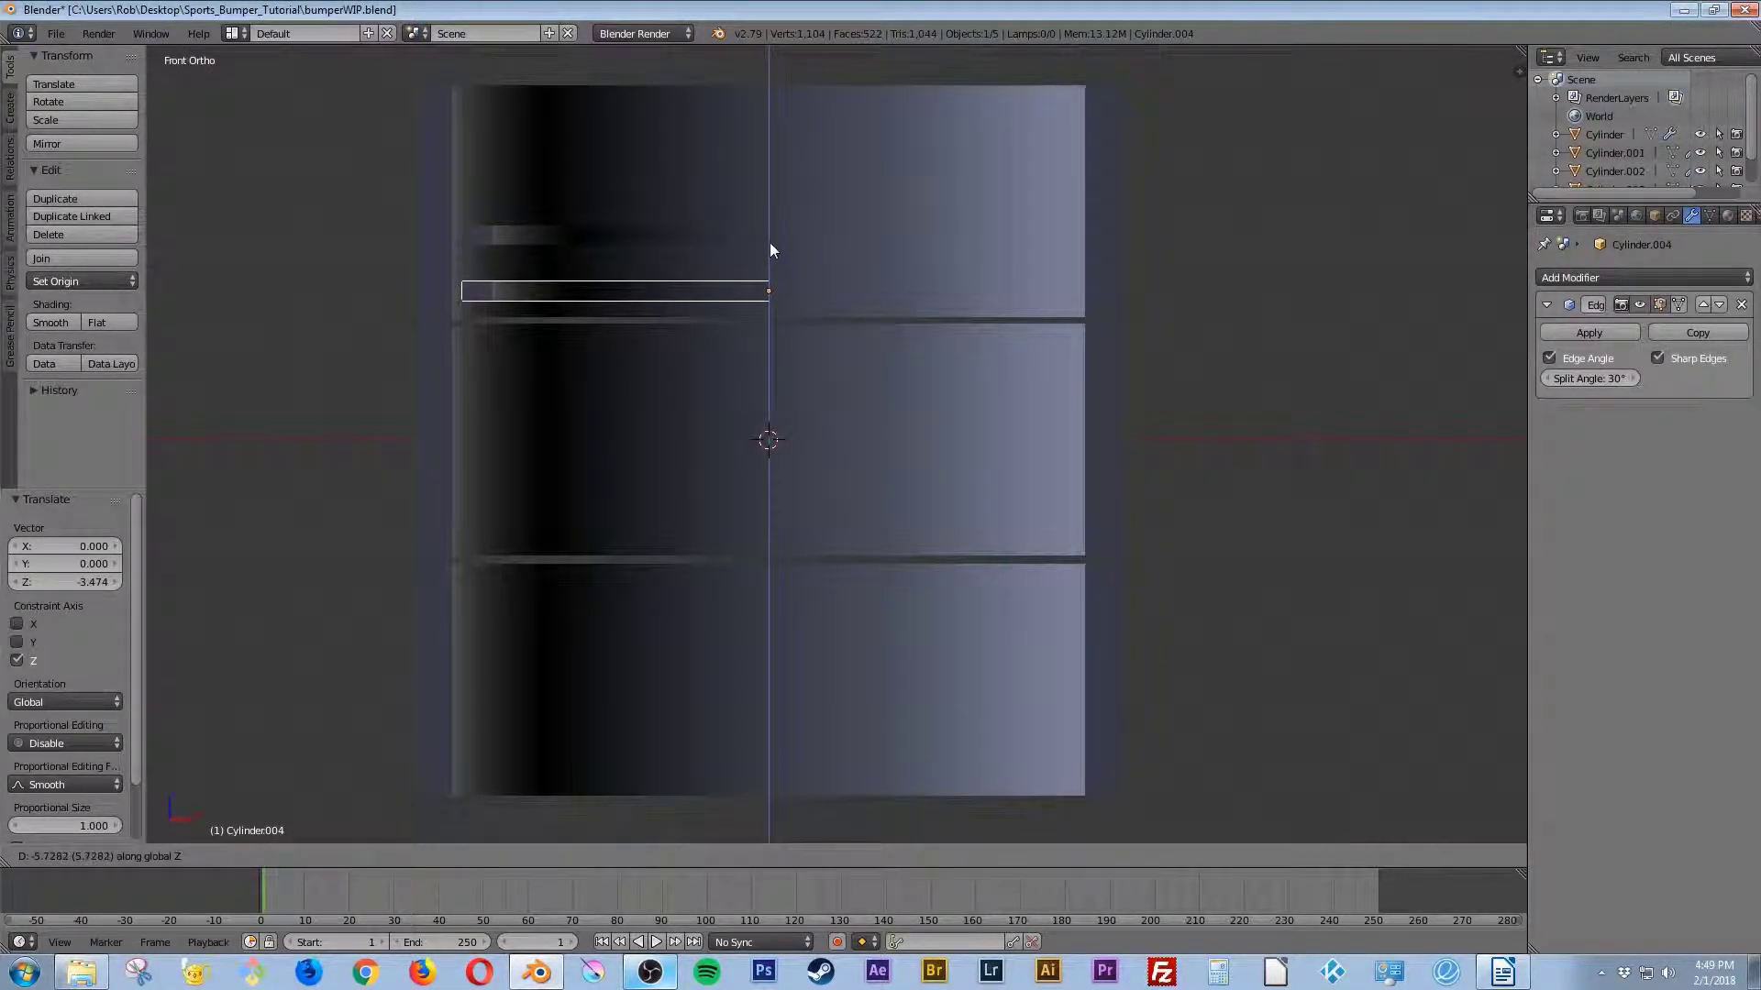
{"action": "left_click", "coordinate": [769, 242]}
{"action": "key", "text": "shift+d"}
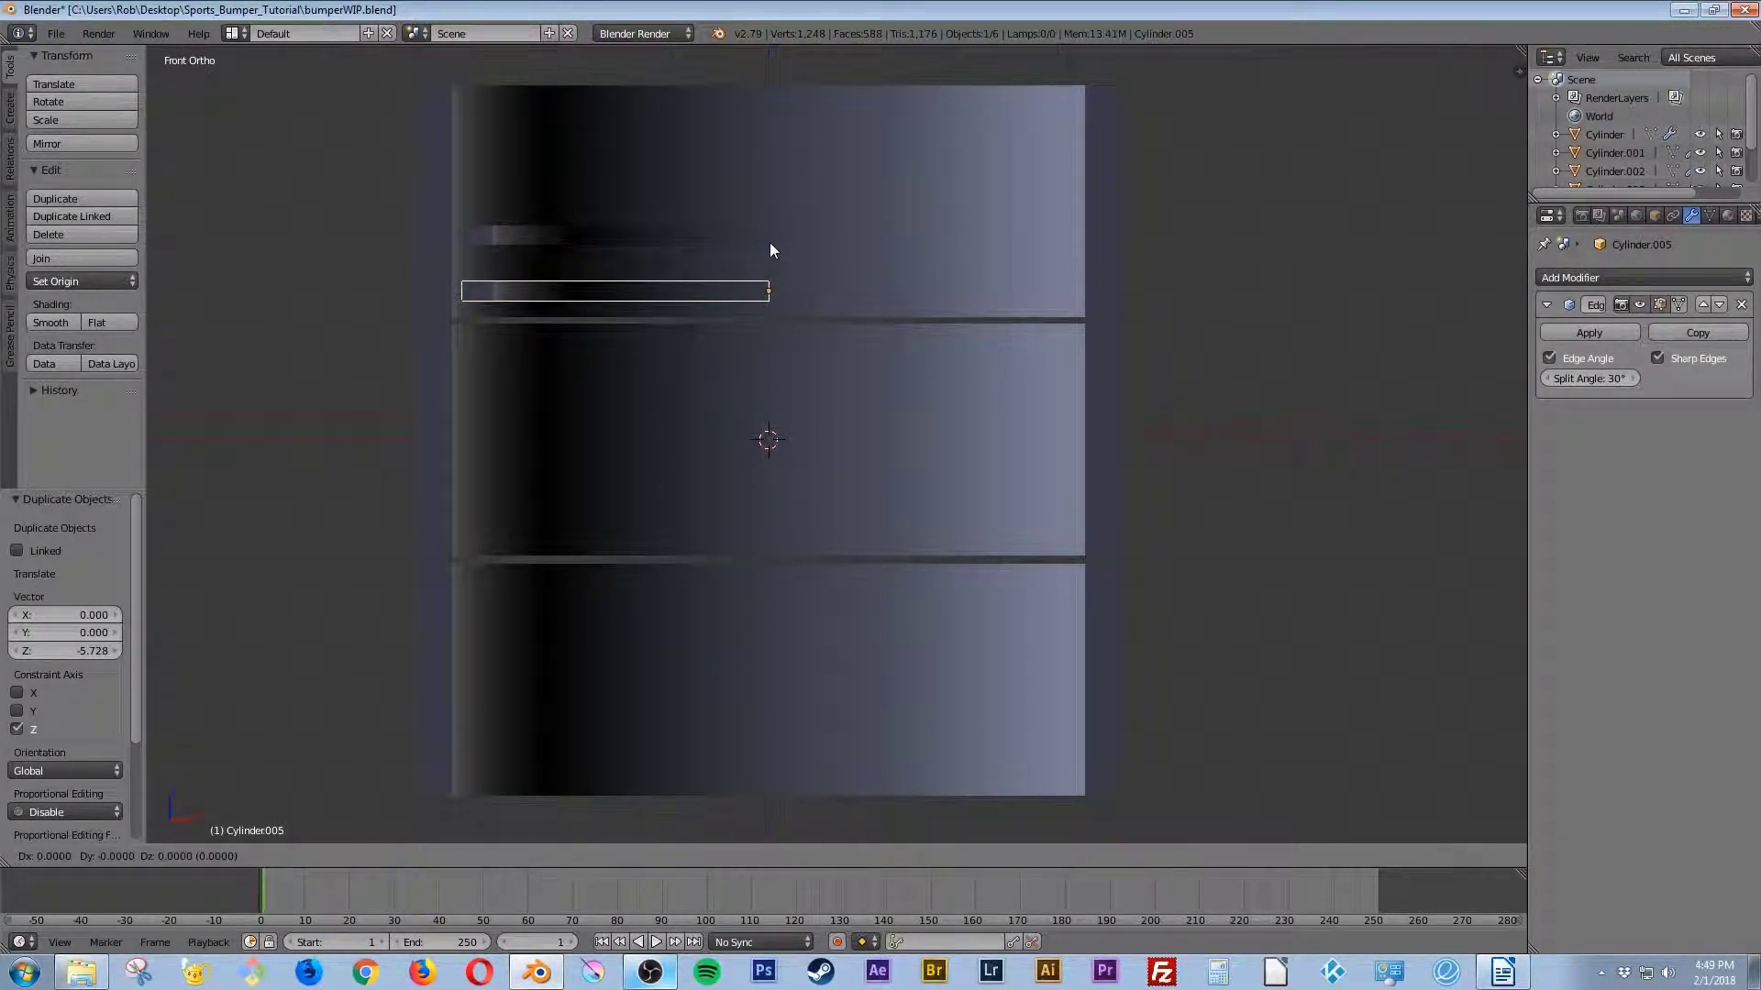
{"action": "key", "text": "z"}
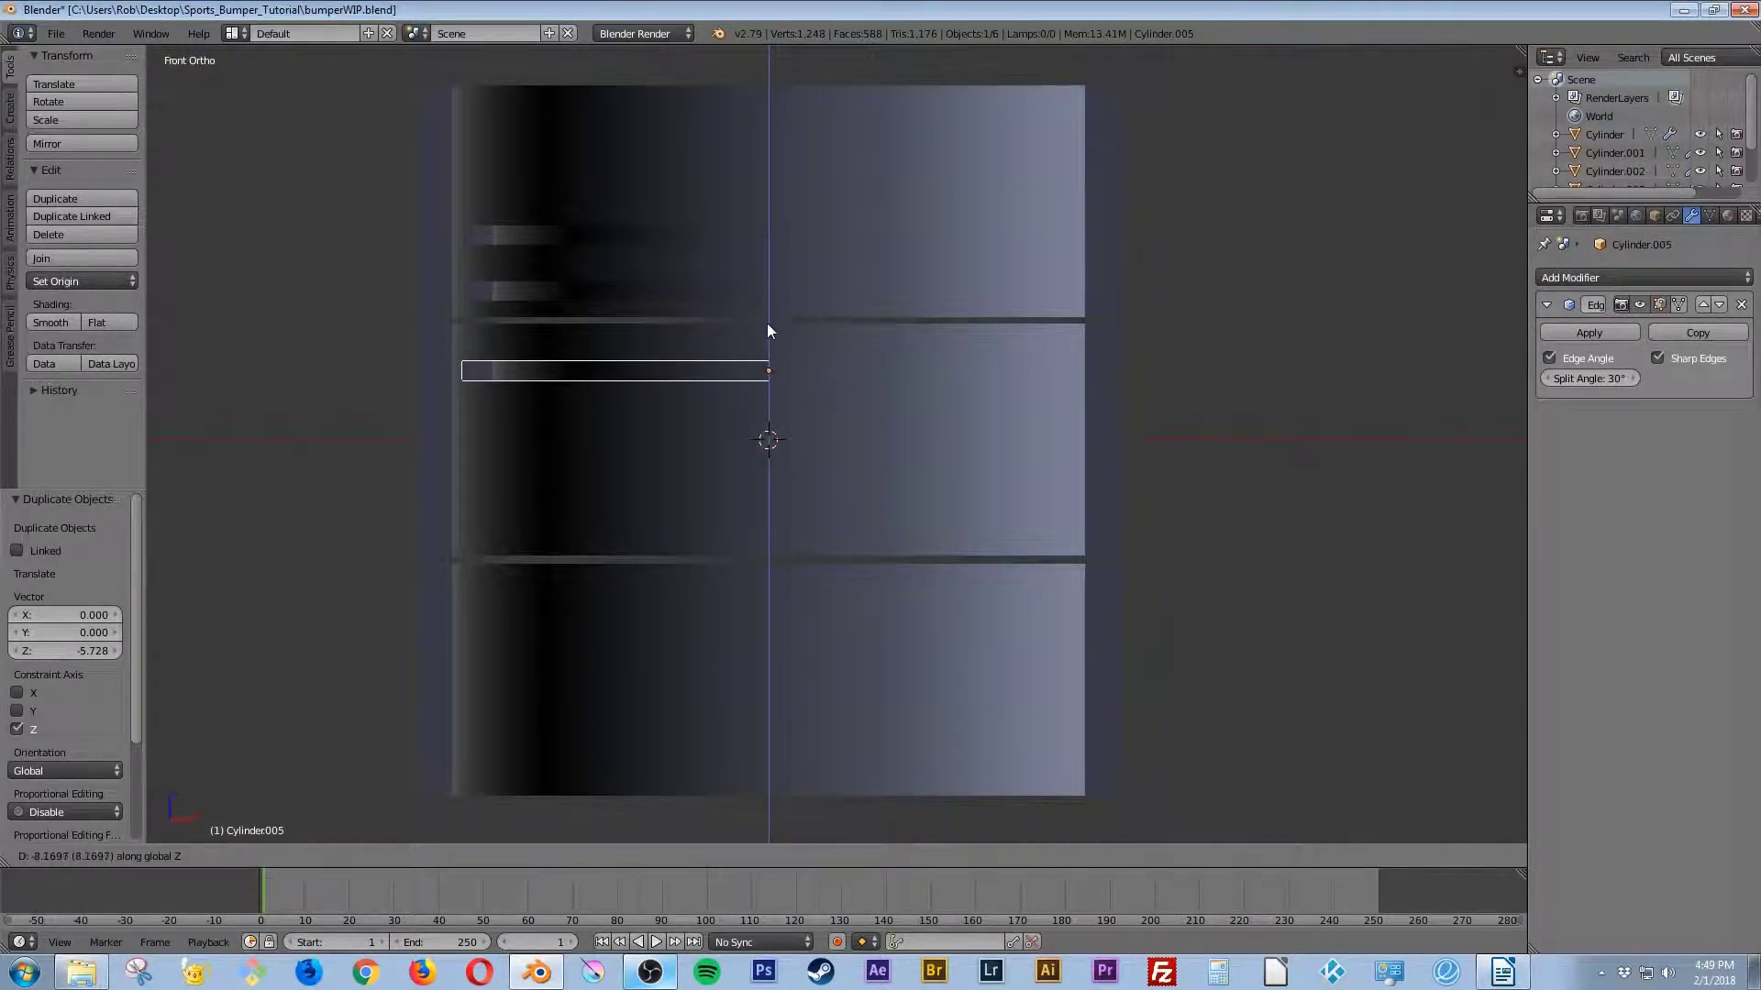
{"action": "left_click", "coordinate": [769, 334]}
Step: Duplicate the lowest strip about 10.14 down along Z, and duplicate that copy about 13.43 further down onto the bottom half-ring
{"action": "key", "text": "shift+d"}
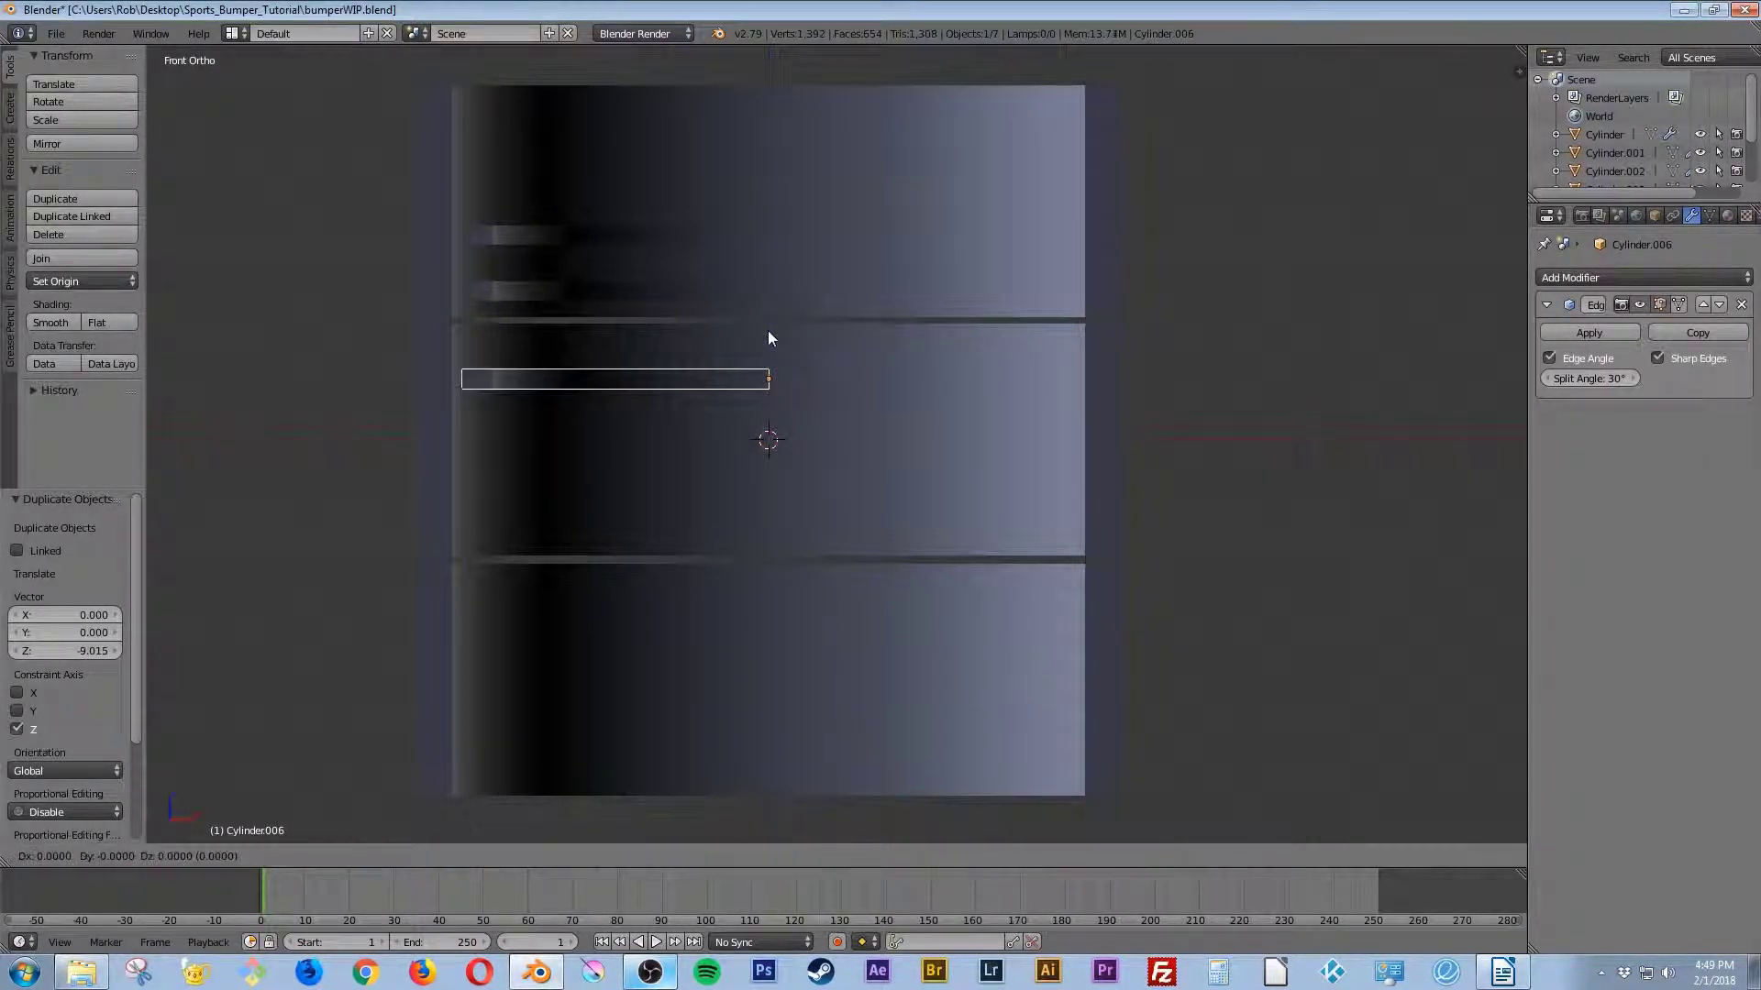
{"action": "key", "text": "z"}
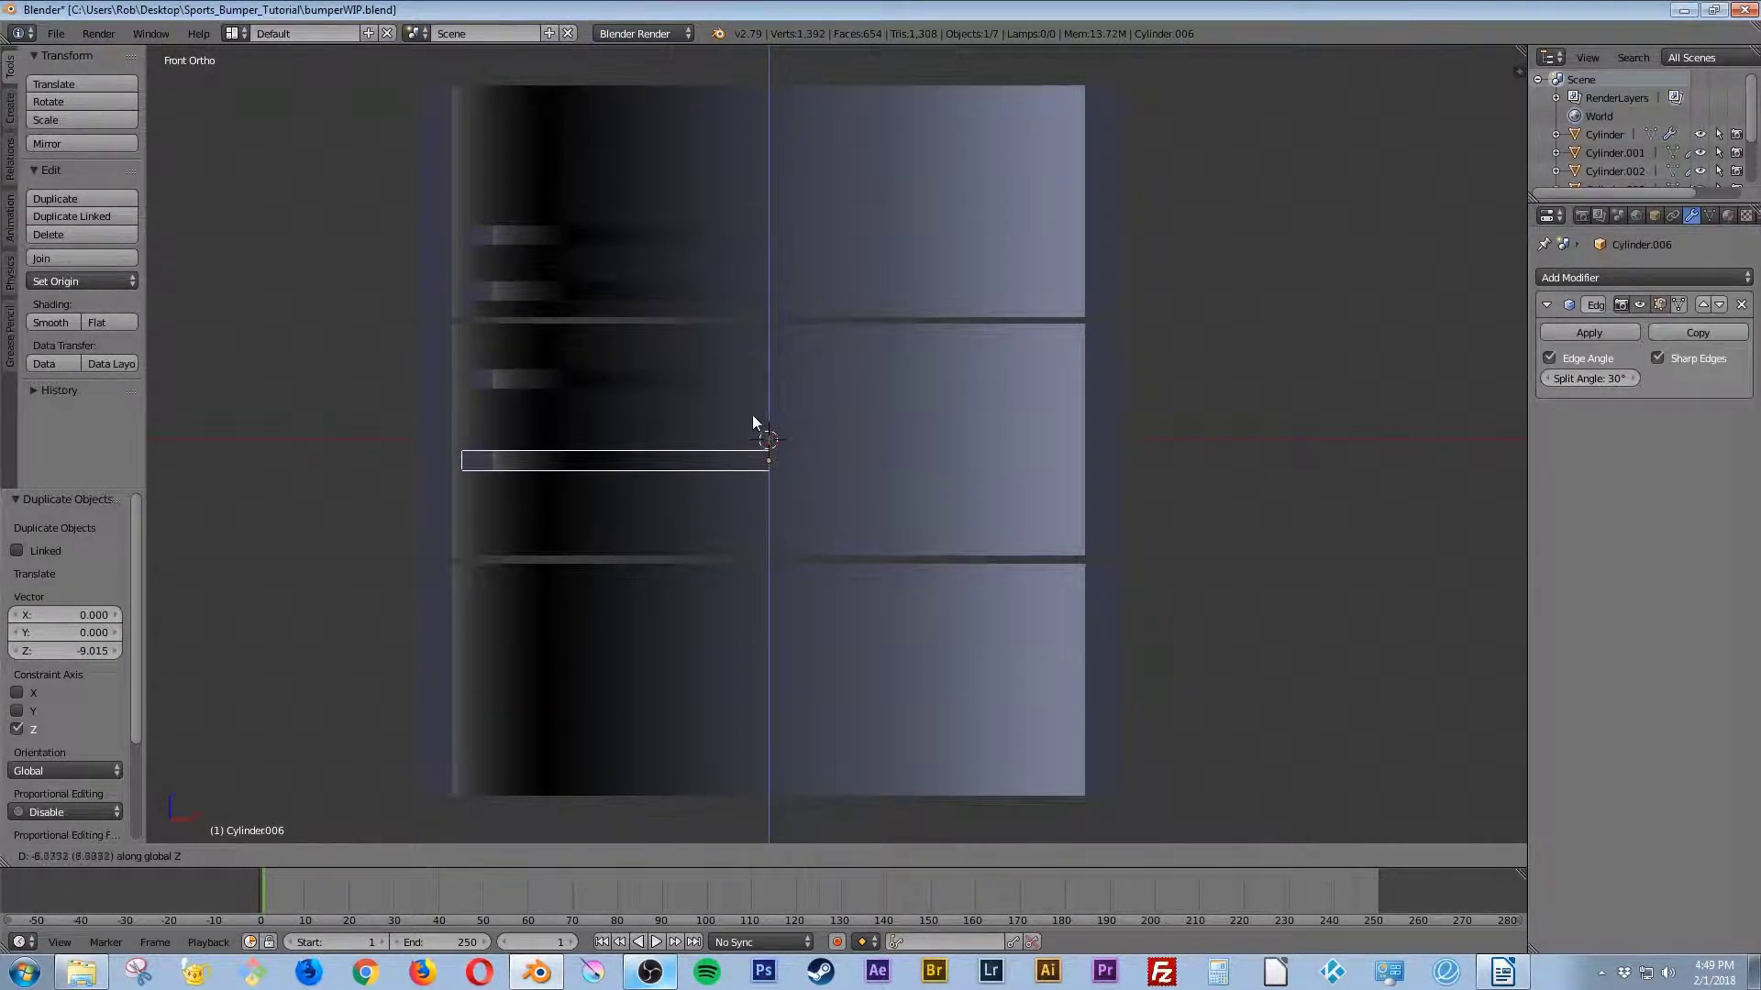
{"action": "left_click", "coordinate": [753, 438]}
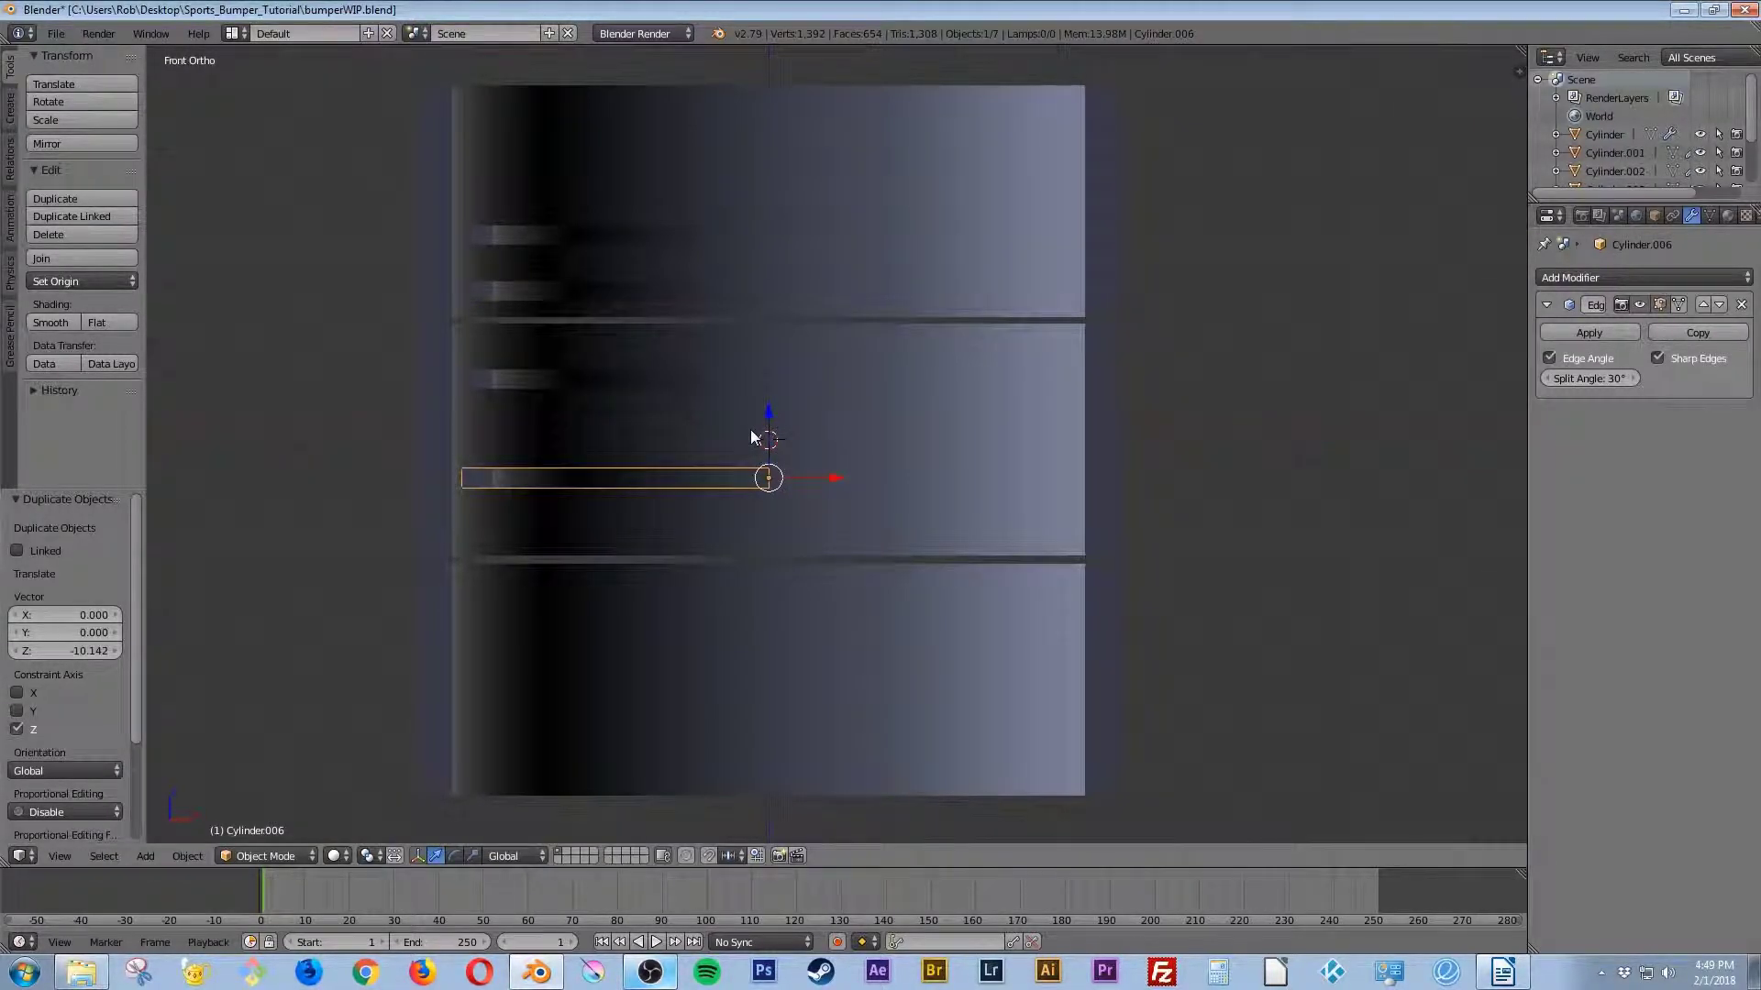
{"action": "key", "text": "shift+d"}
{"action": "key", "text": "z"}
{"action": "left_click", "coordinate": [740, 559]}
Step: Duplicate the lowest strip once more, placing the copy about 6.48 down along Z within the bottom half-ring
{"action": "key", "text": "shift+d"}
{"action": "key", "text": "z"}
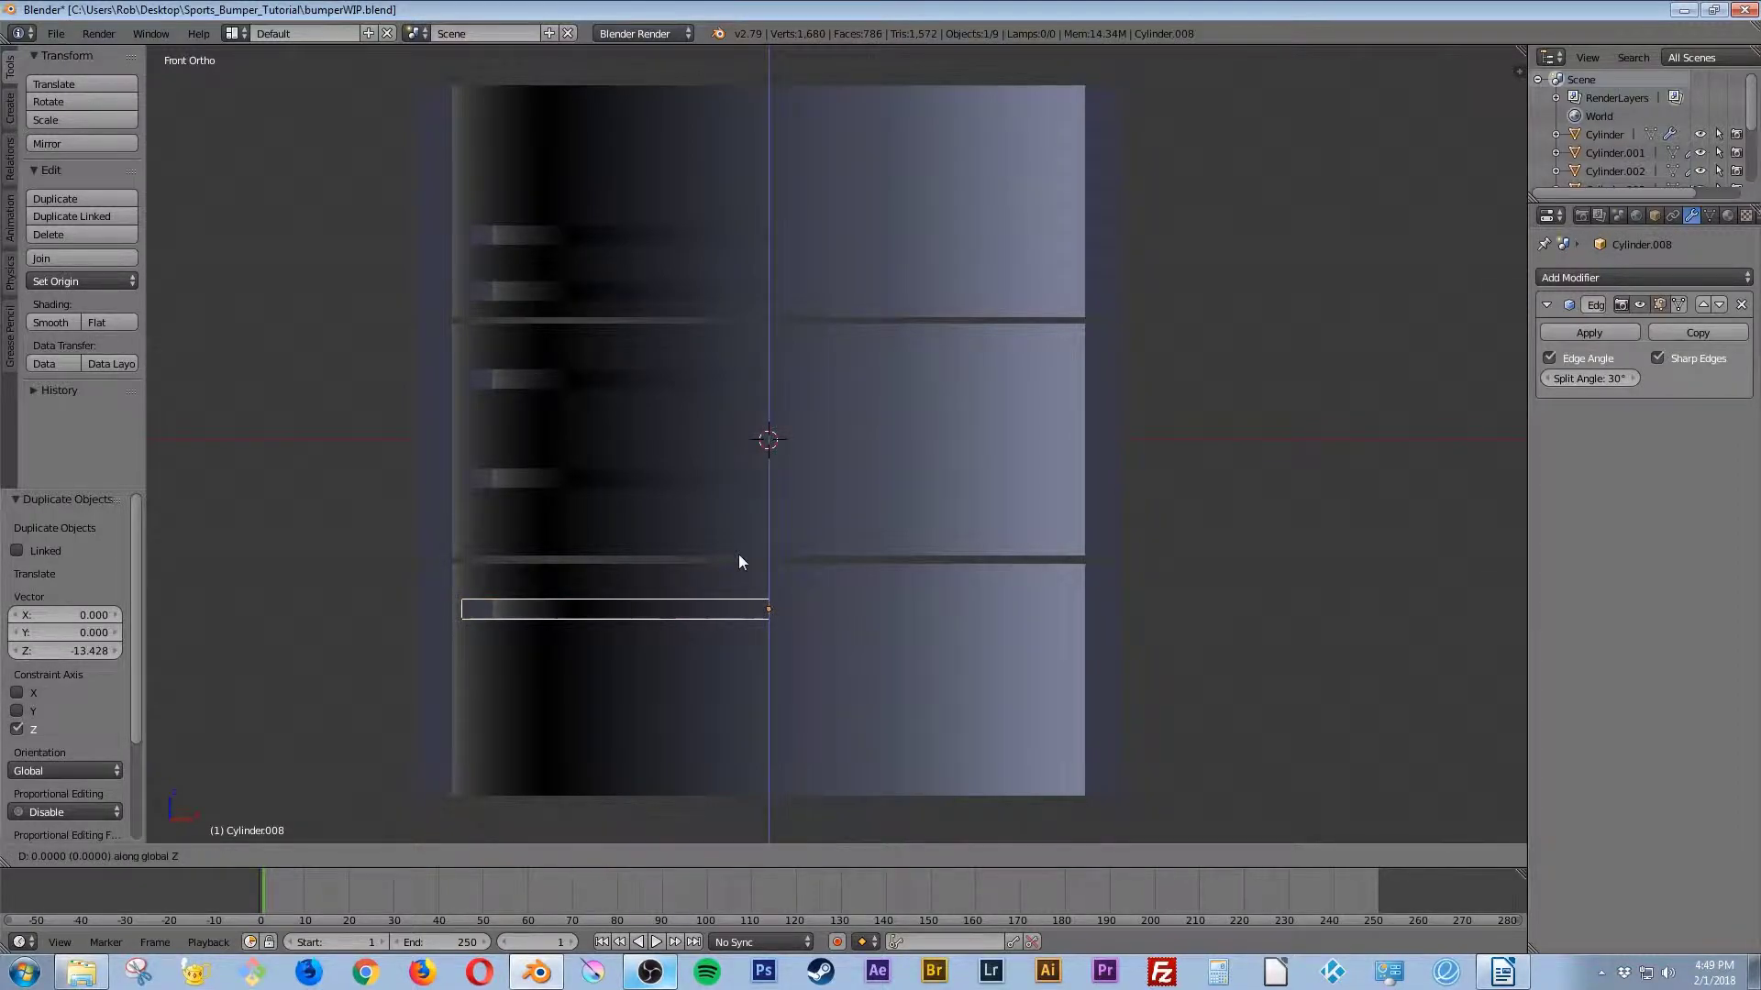
{"action": "left_click", "coordinate": [732, 619]}
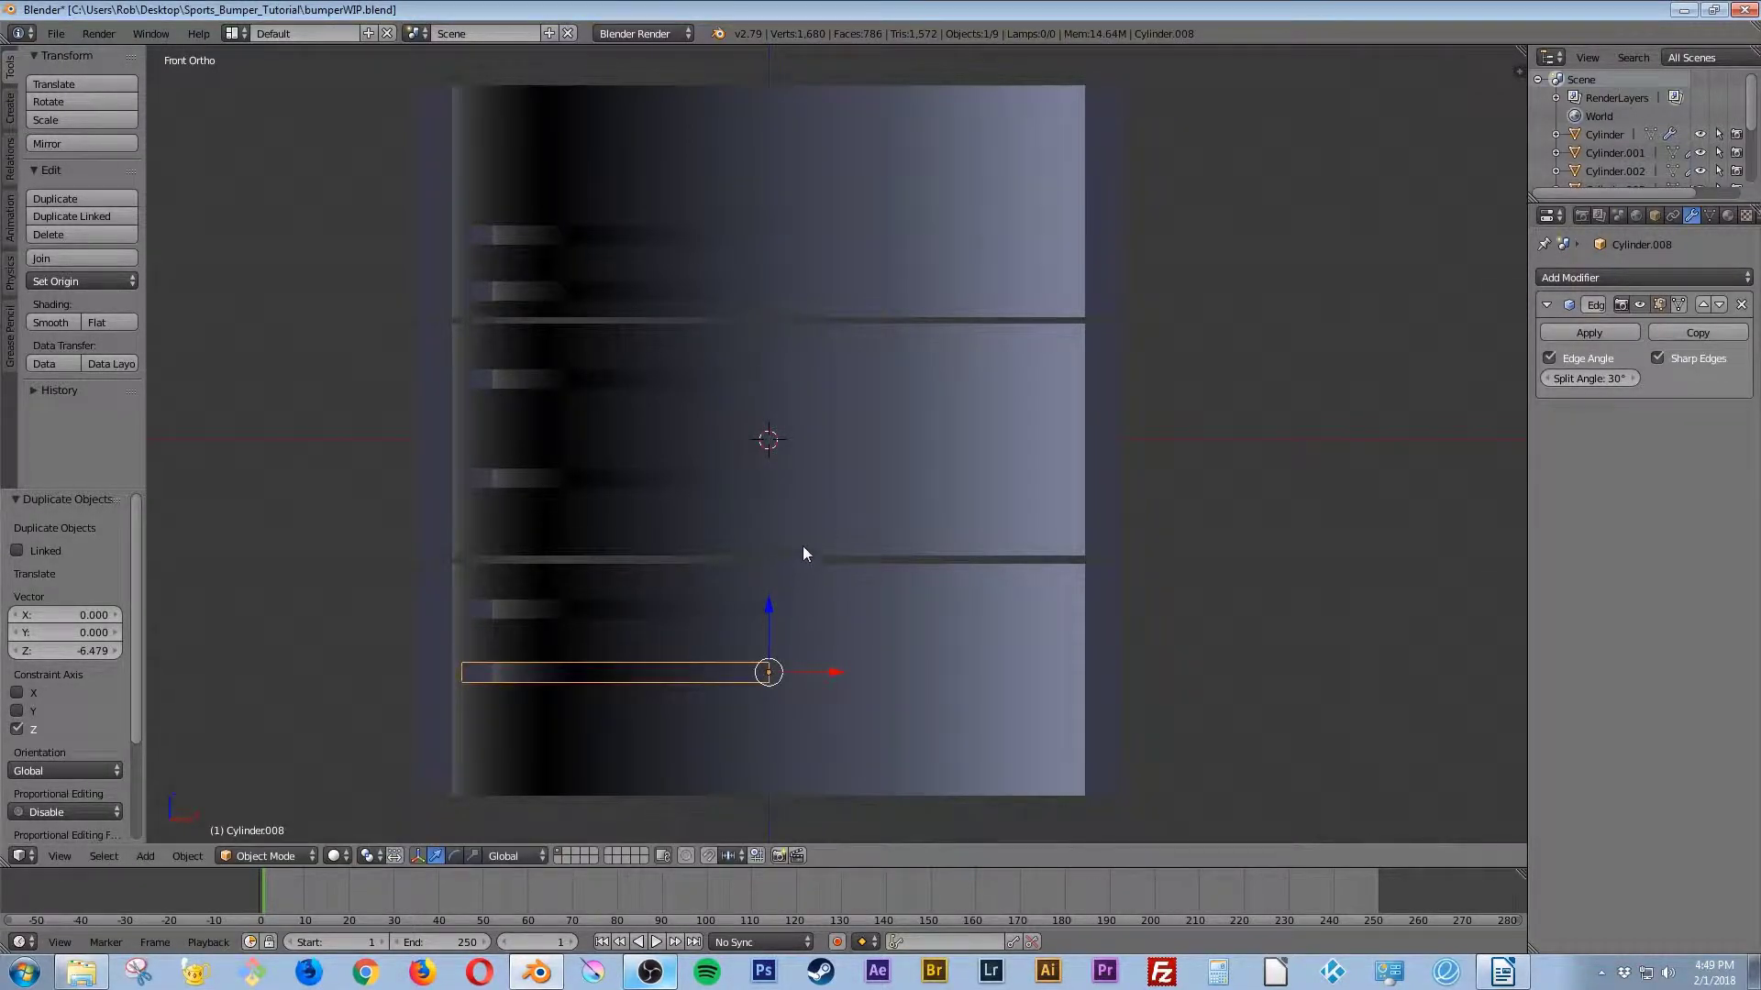
{"action": "middle_click_drag", "start_coordinate": [800, 536], "coordinate": [773, 483]}
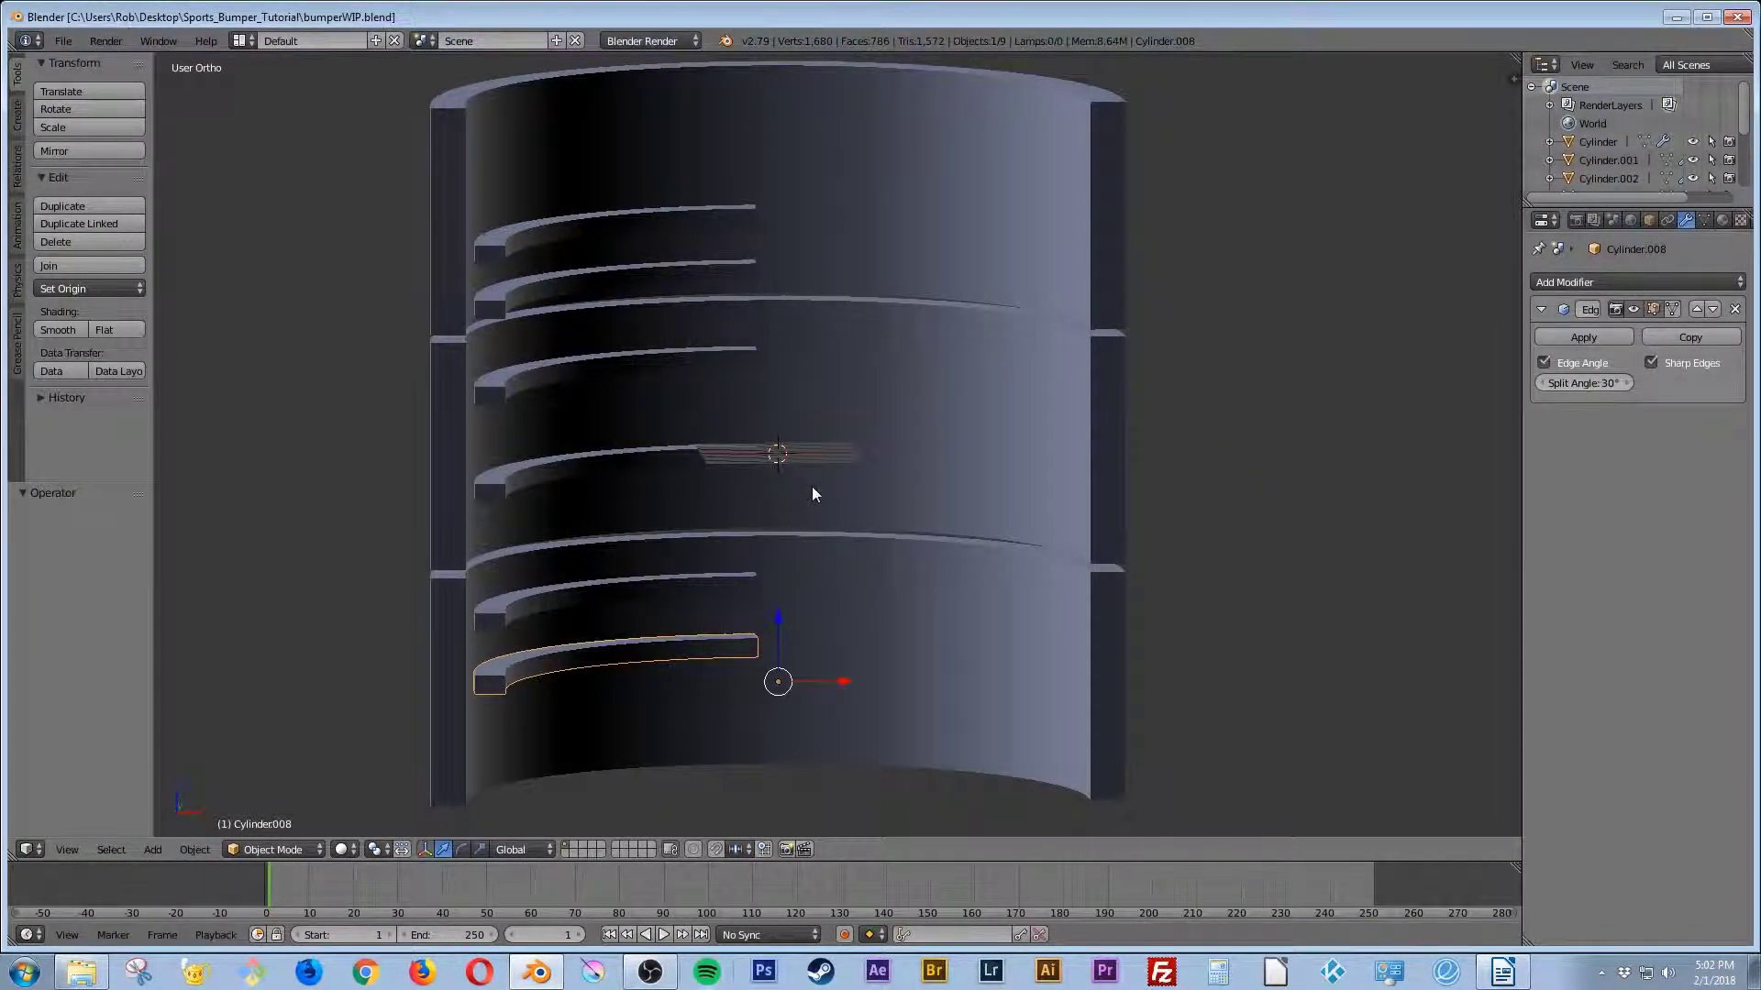
Step: Add a text object at the scene centre and replace its default content with the number 5
{"action": "key", "text": "shift+a"}
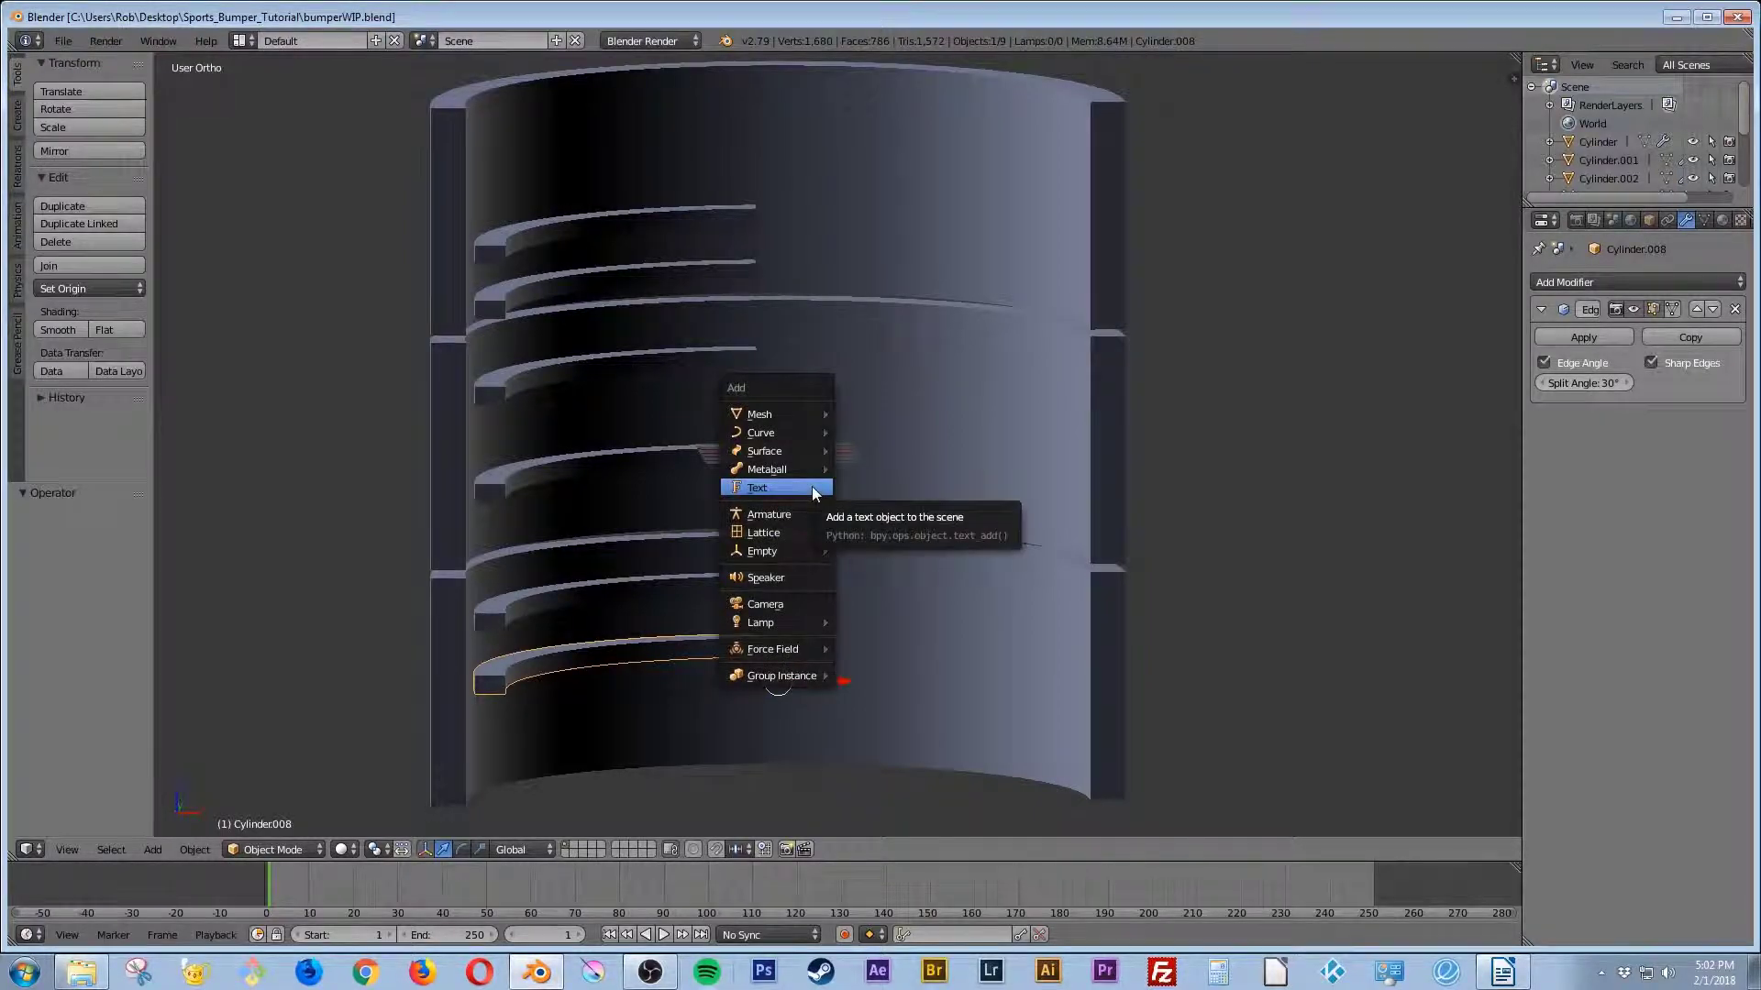
{"action": "left_click", "coordinate": [759, 487]}
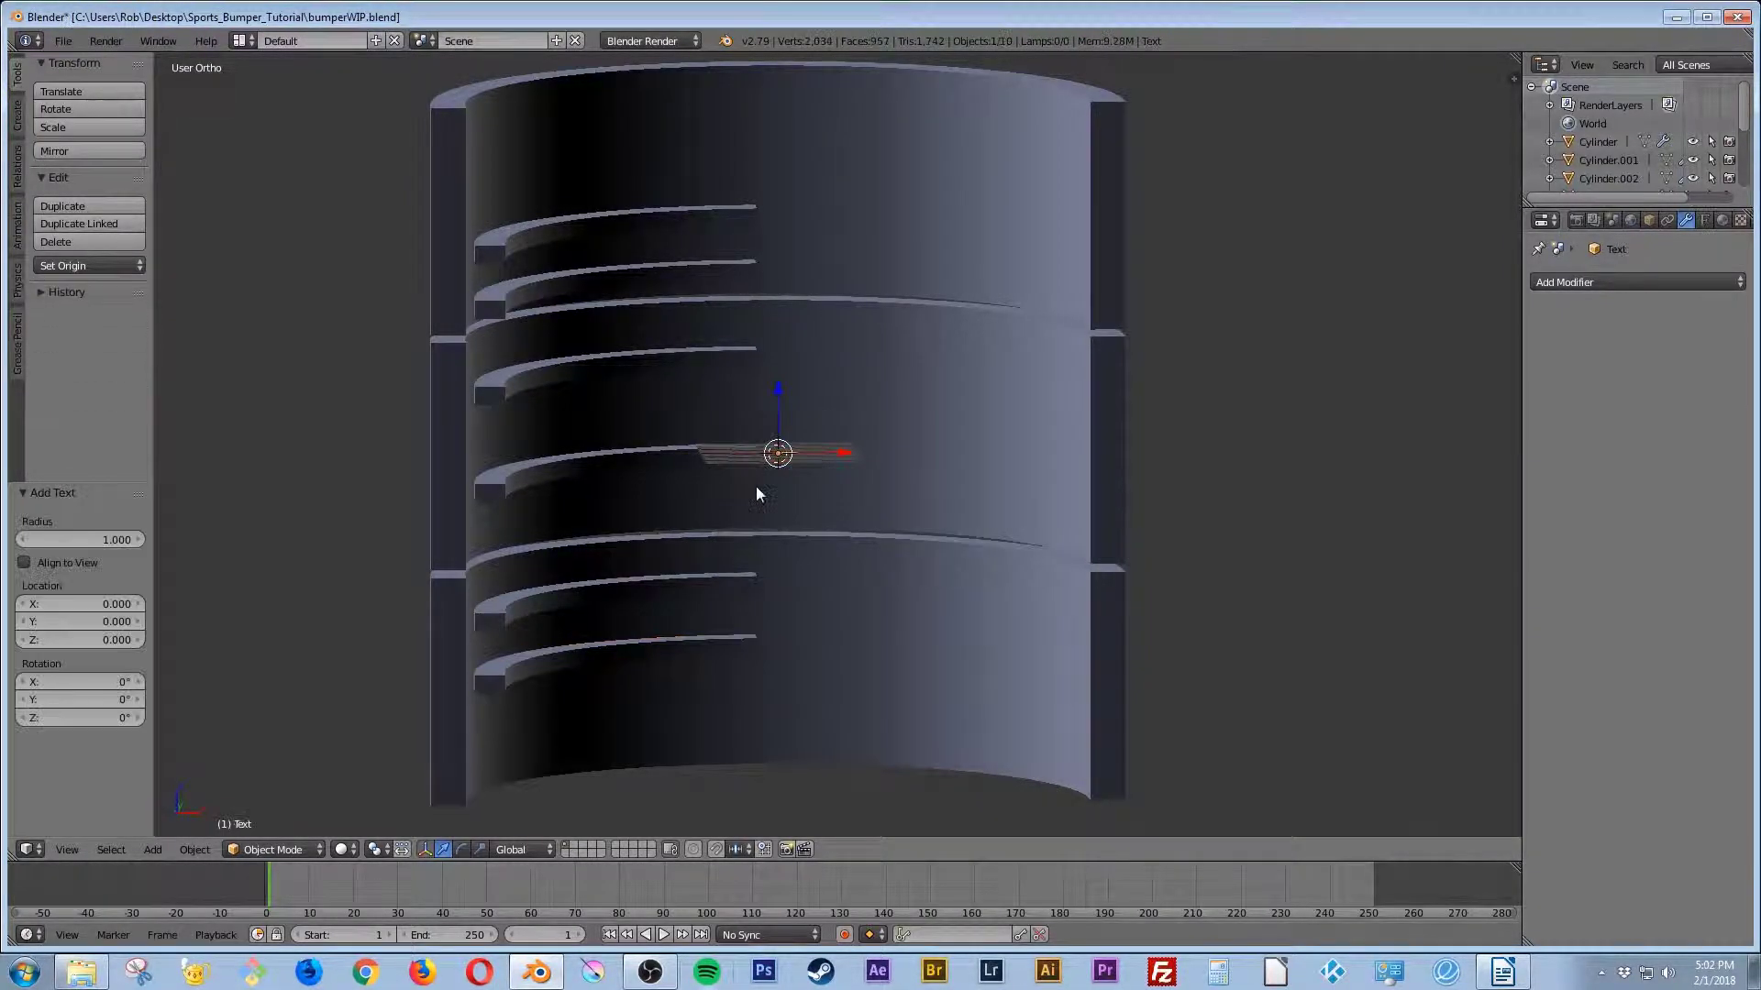
{"action": "middle_click_drag", "start_coordinate": [773, 484], "coordinate": [773, 504]}
{"action": "scroll", "coordinate": [848, 496], "scroll_direction": "up", "scroll_amount": 5}
{"action": "middle_click_drag", "start_coordinate": [730, 571], "coordinate": [818, 615], "text": "shift"}
{"action": "key", "text": "Tab"}
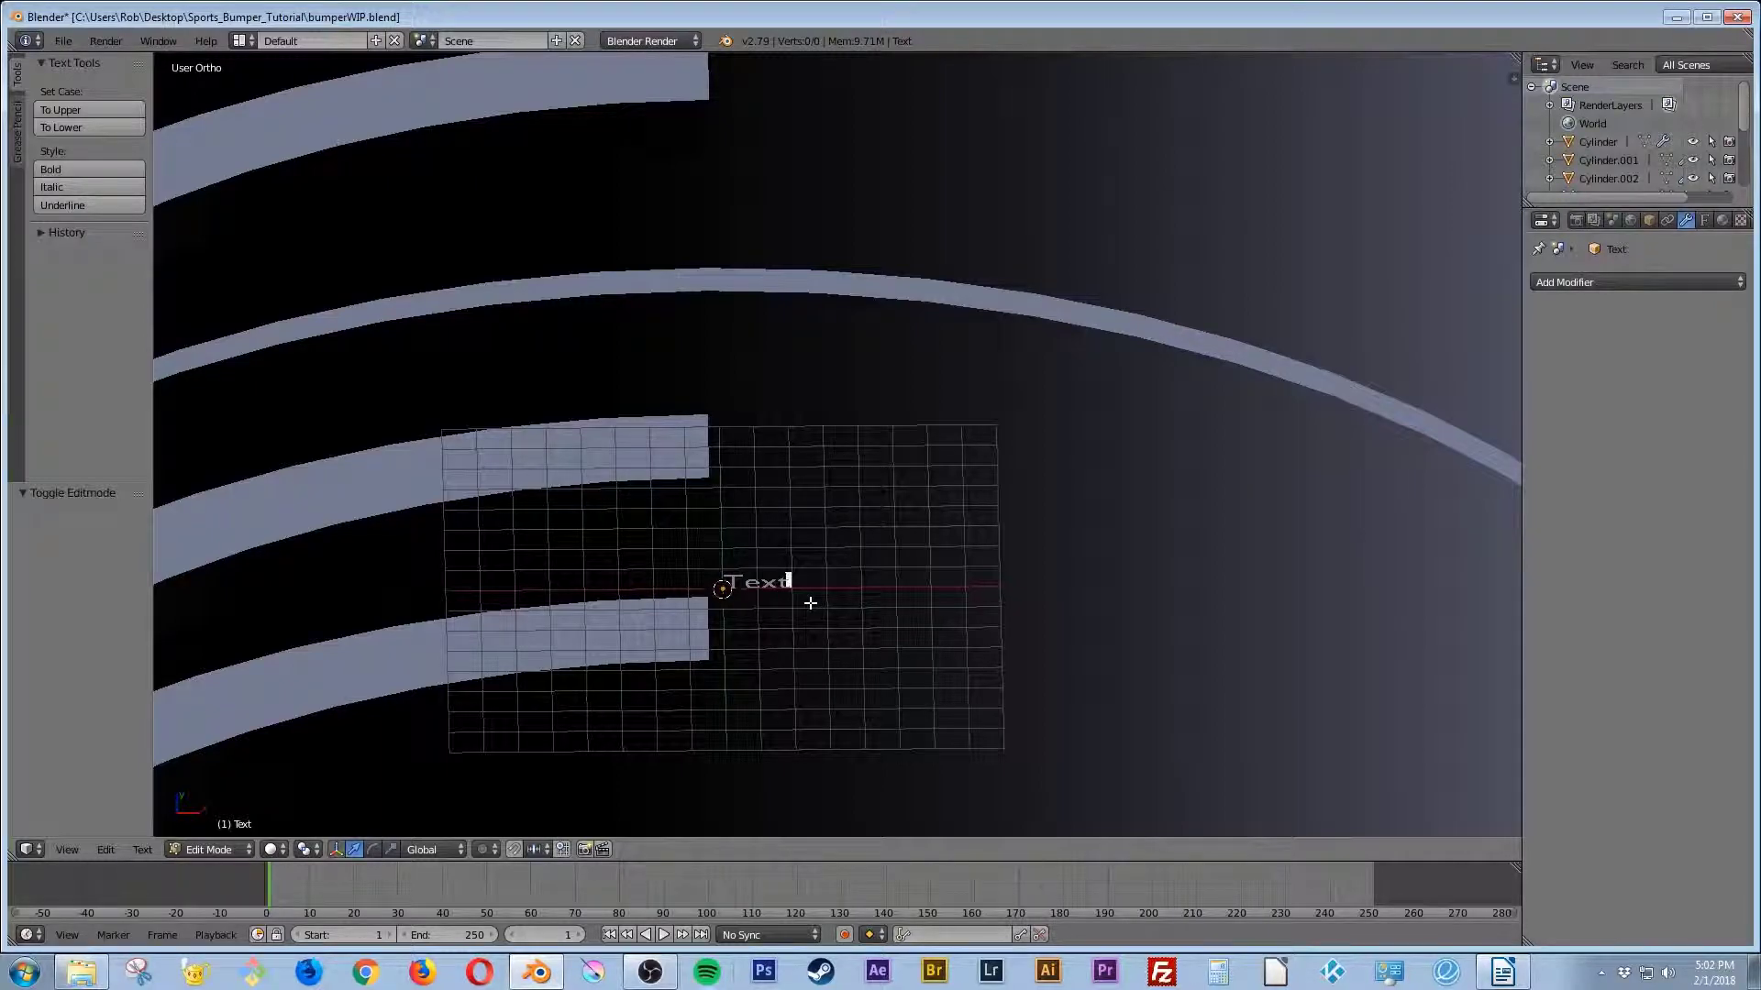
{"action": "key", "text": "BackSpace"}
{"action": "key", "text": "BackSpace"}
{"action": "key", "text": "BackSpace"}
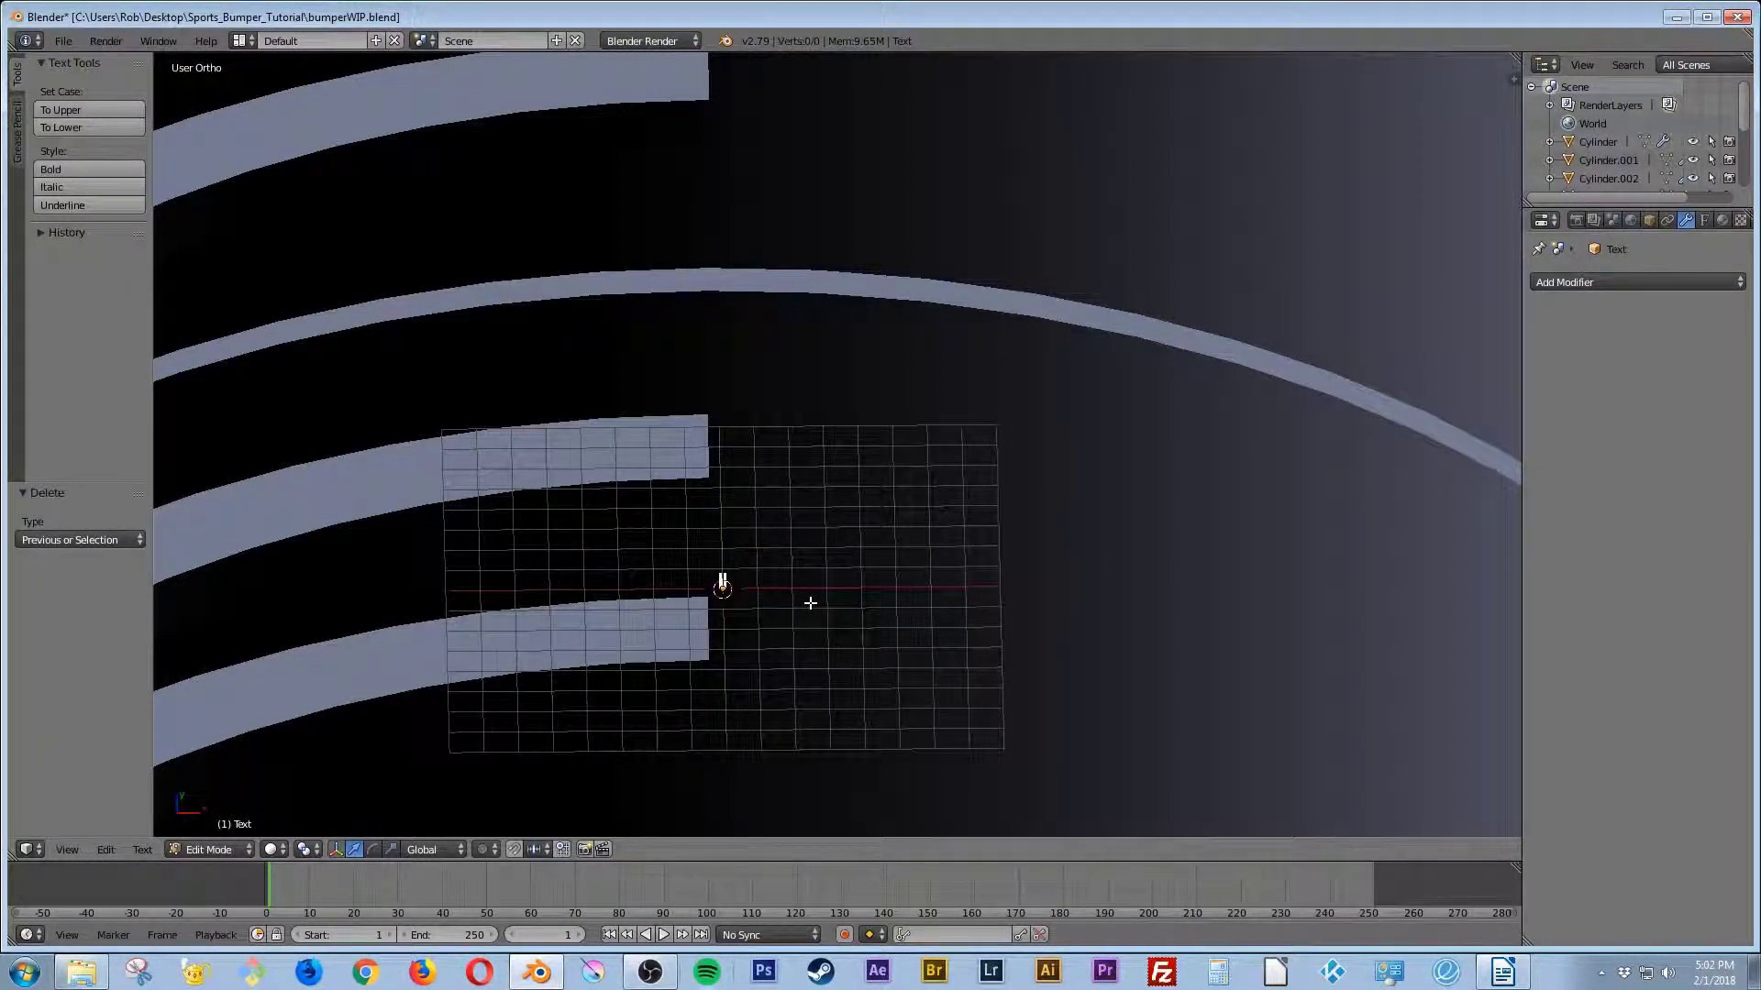
{"action": "type", "text": "5"}
{"action": "key", "text": "Tab"}
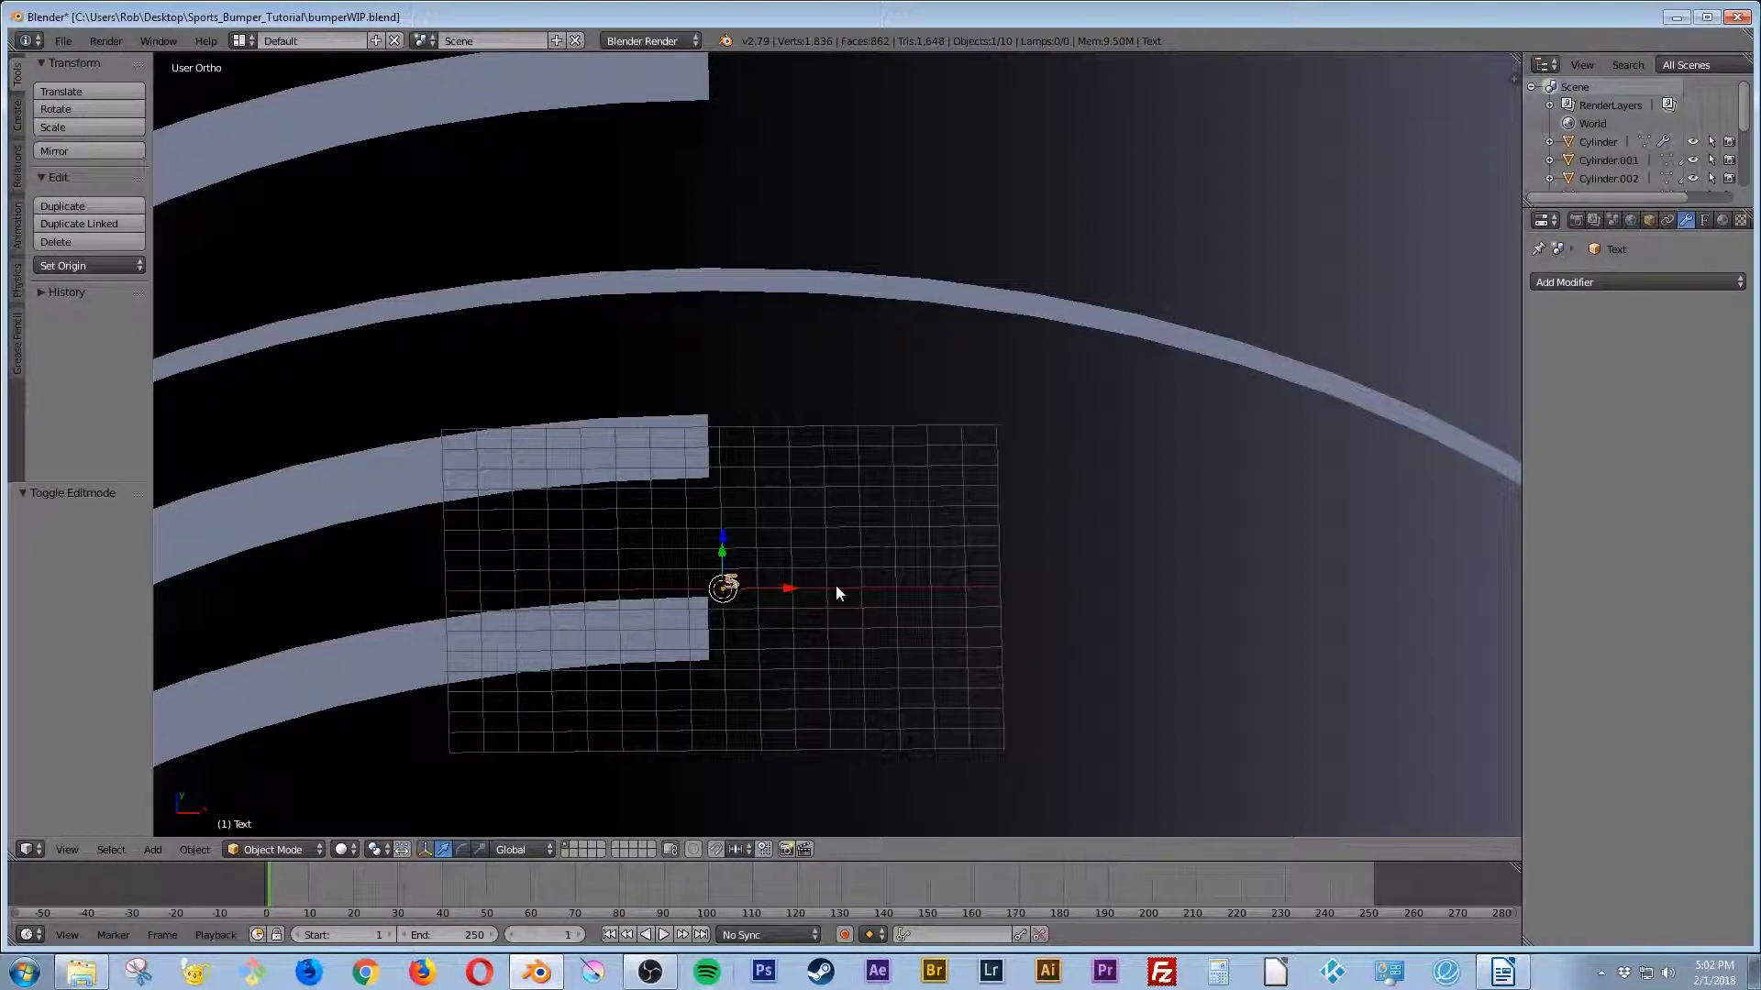
Step: Rotate the 5 by 90° around the global X axis so it stands upright
{"action": "key", "text": "r"}
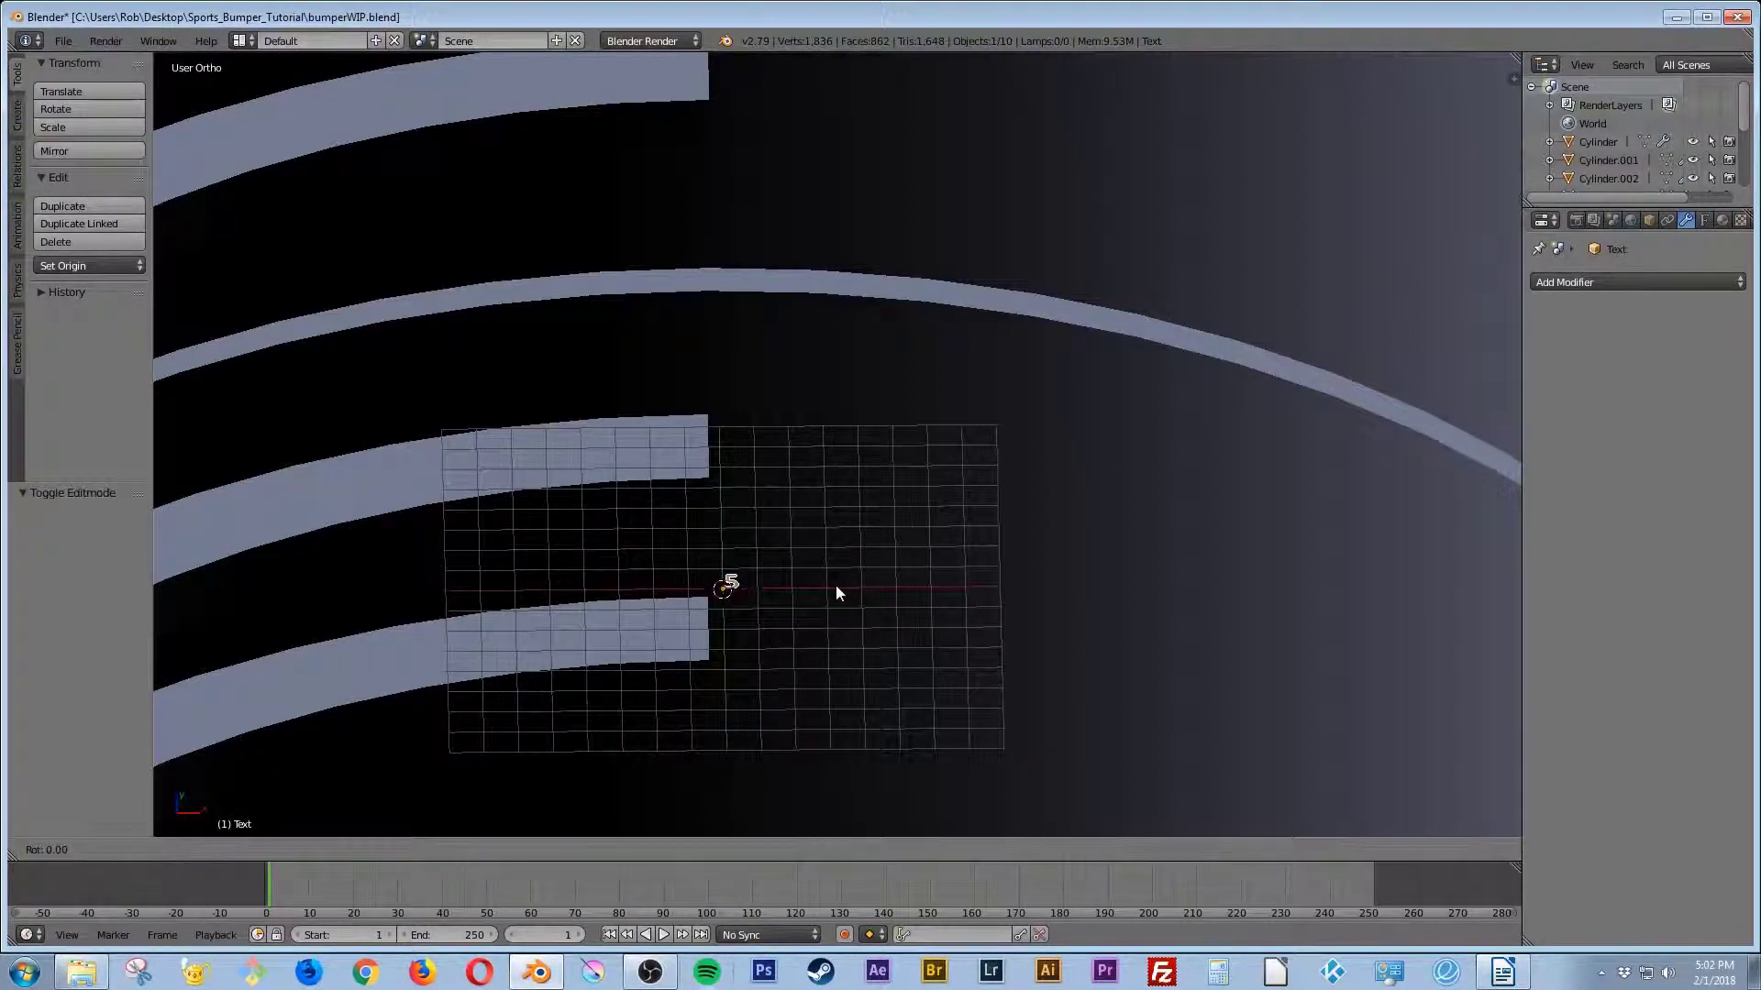
{"action": "key", "text": "x"}
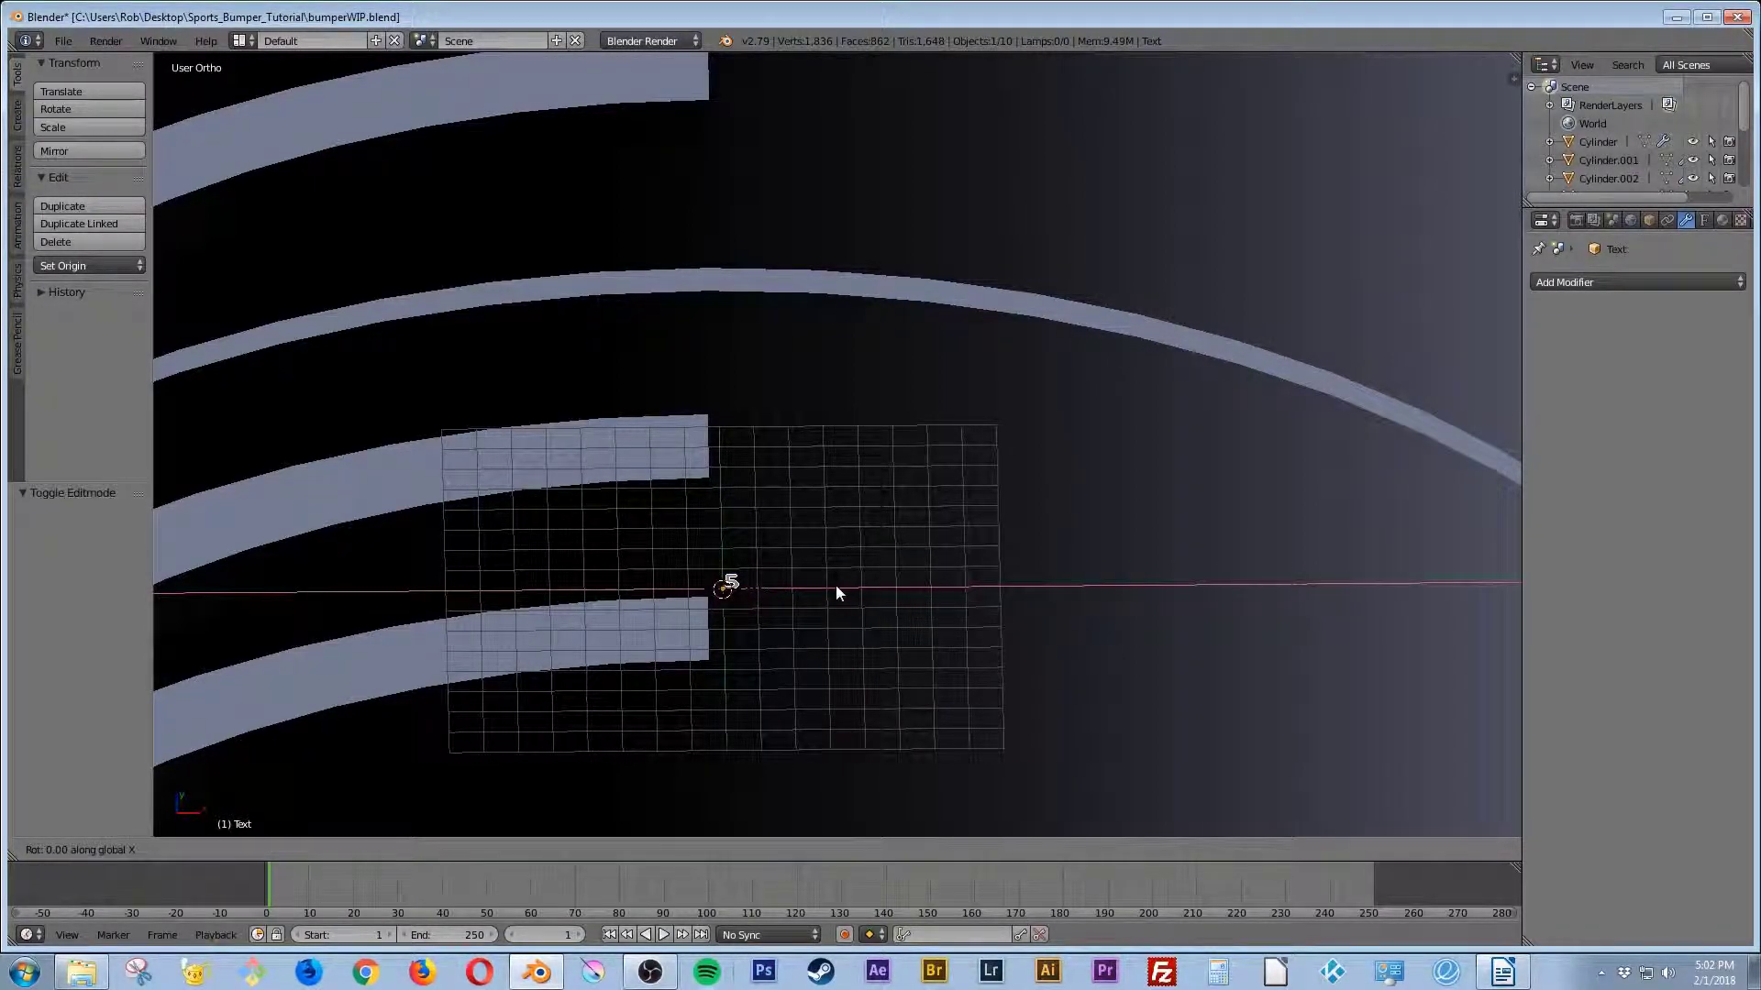
{"action": "type", "text": "90"}
{"action": "key", "text": "Return"}
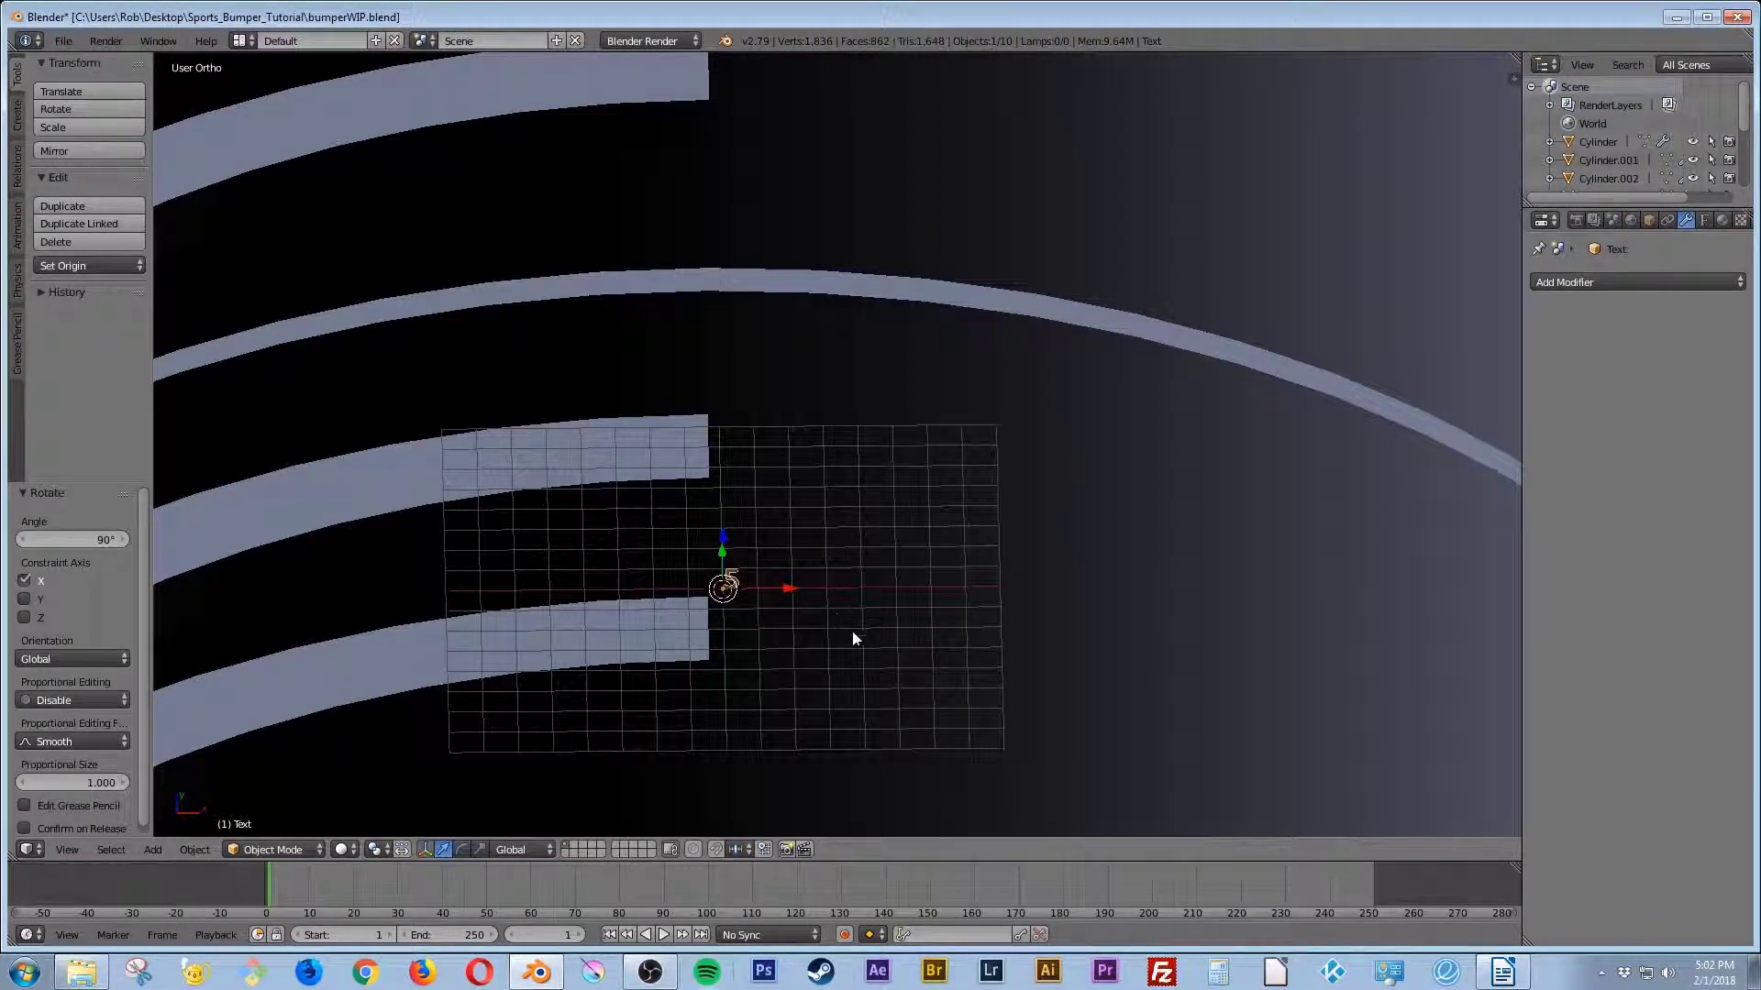
Step: Set the 5's font size to 33 and, in front view, move it about -7.11 along X and -11.06 along Z onto the middle half-ring
{"action": "middle_click_drag", "start_coordinate": [867, 667], "coordinate": [869, 644]}
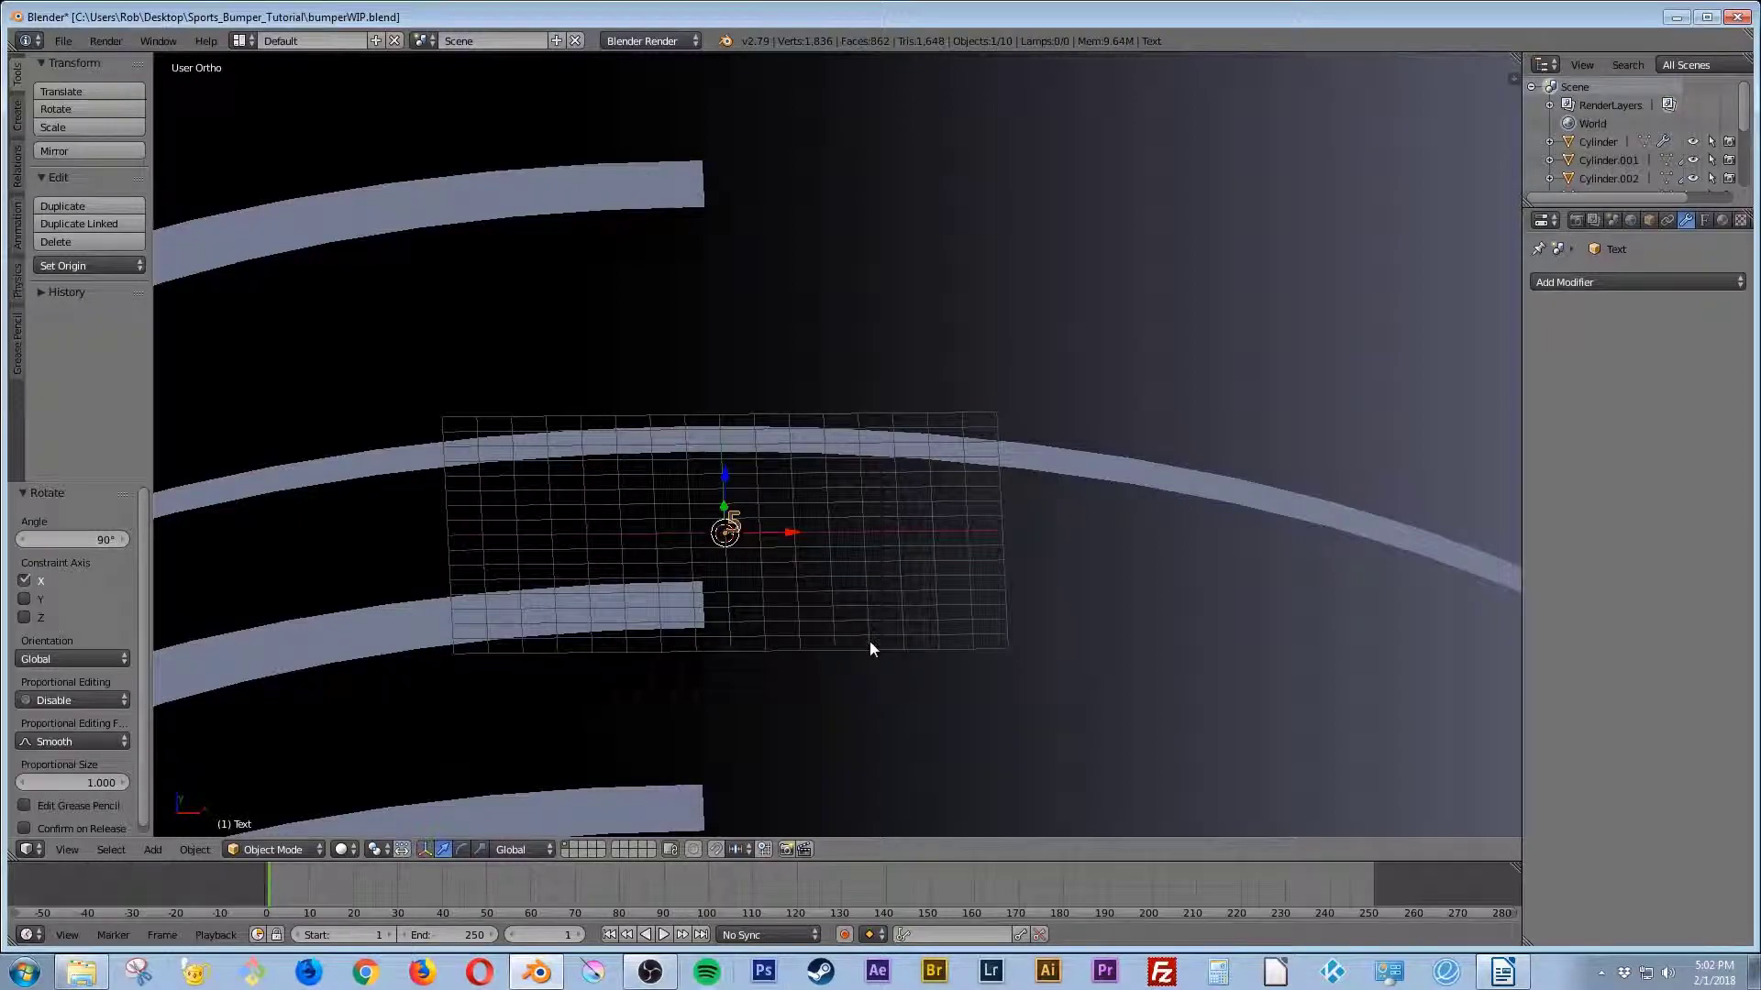
{"action": "key", "text": "KP_1"}
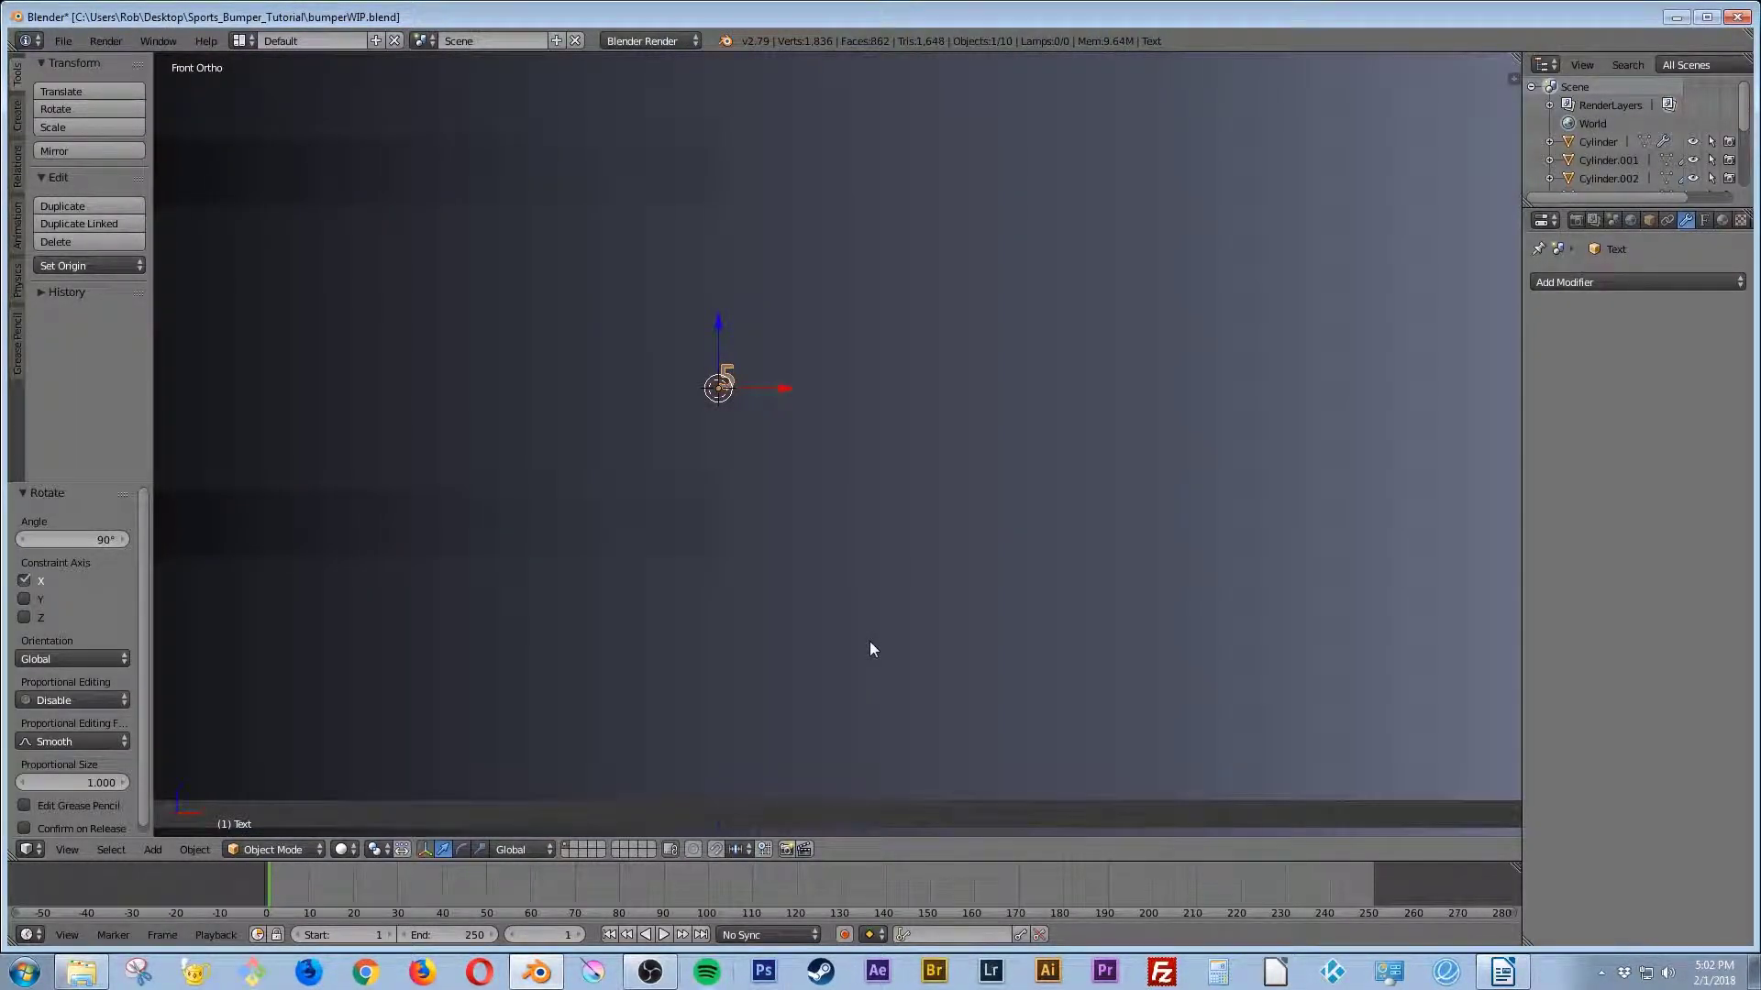
{"action": "scroll", "coordinate": [889, 606], "scroll_direction": "down", "scroll_amount": 4}
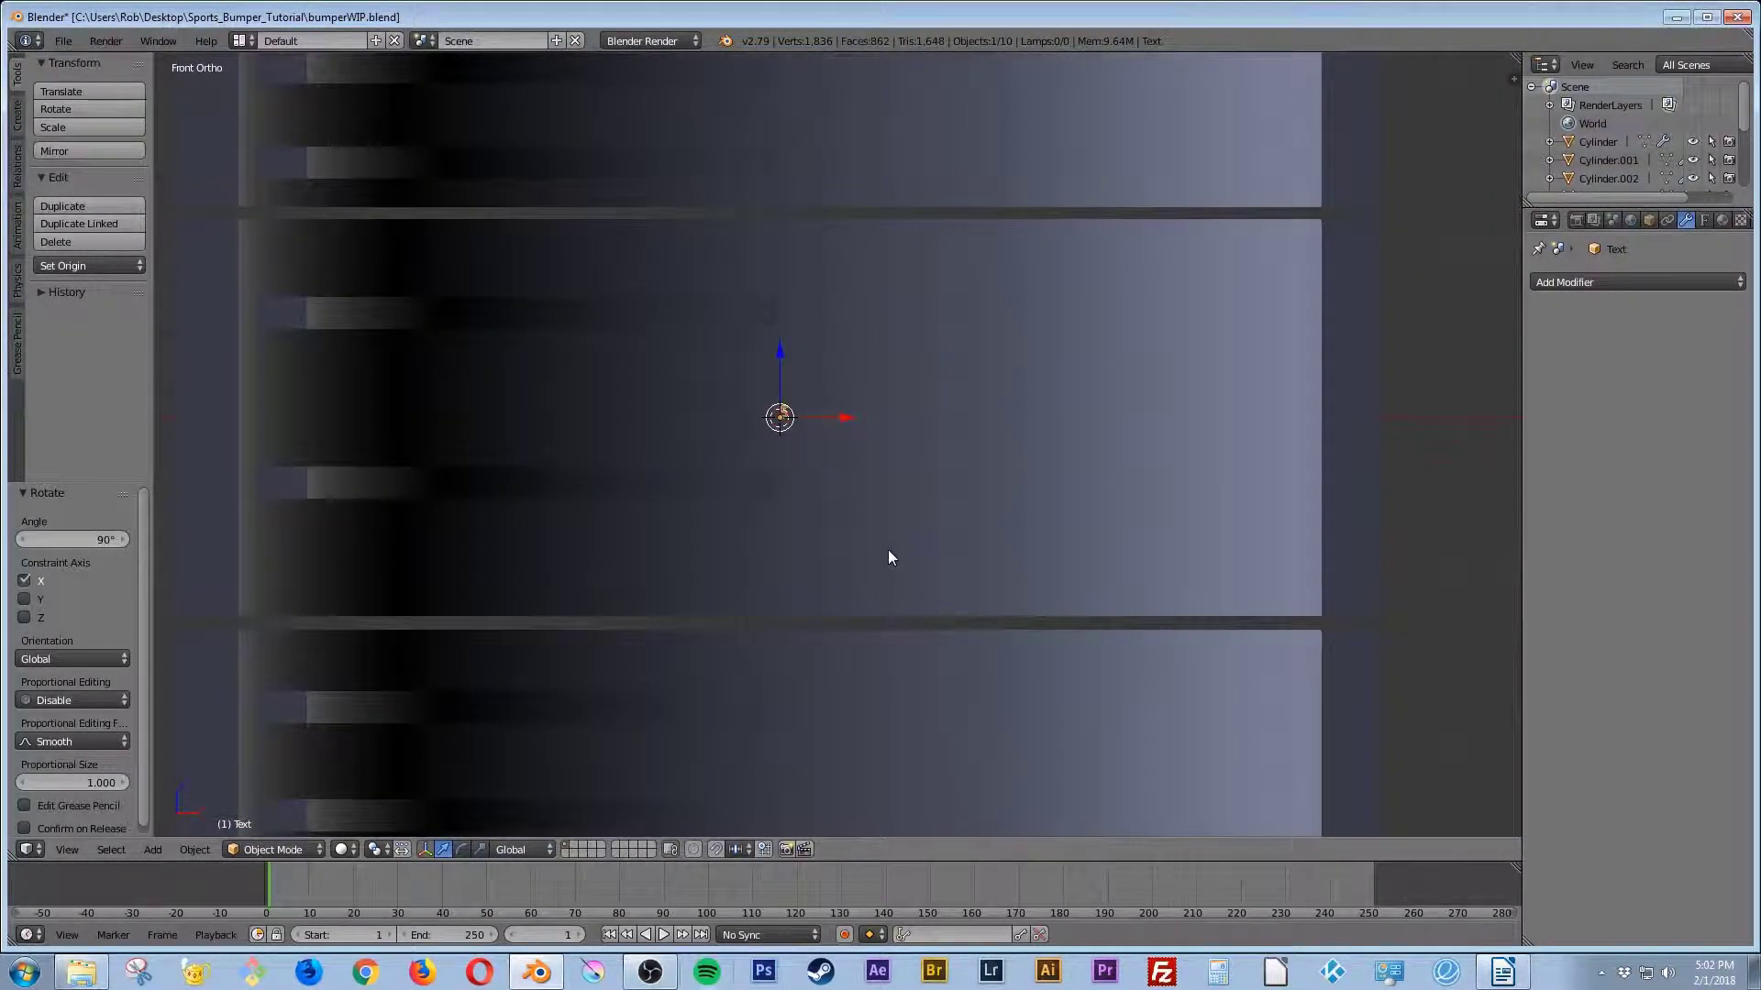
{"action": "scroll", "coordinate": [888, 556], "scroll_direction": "down", "scroll_amount": 2}
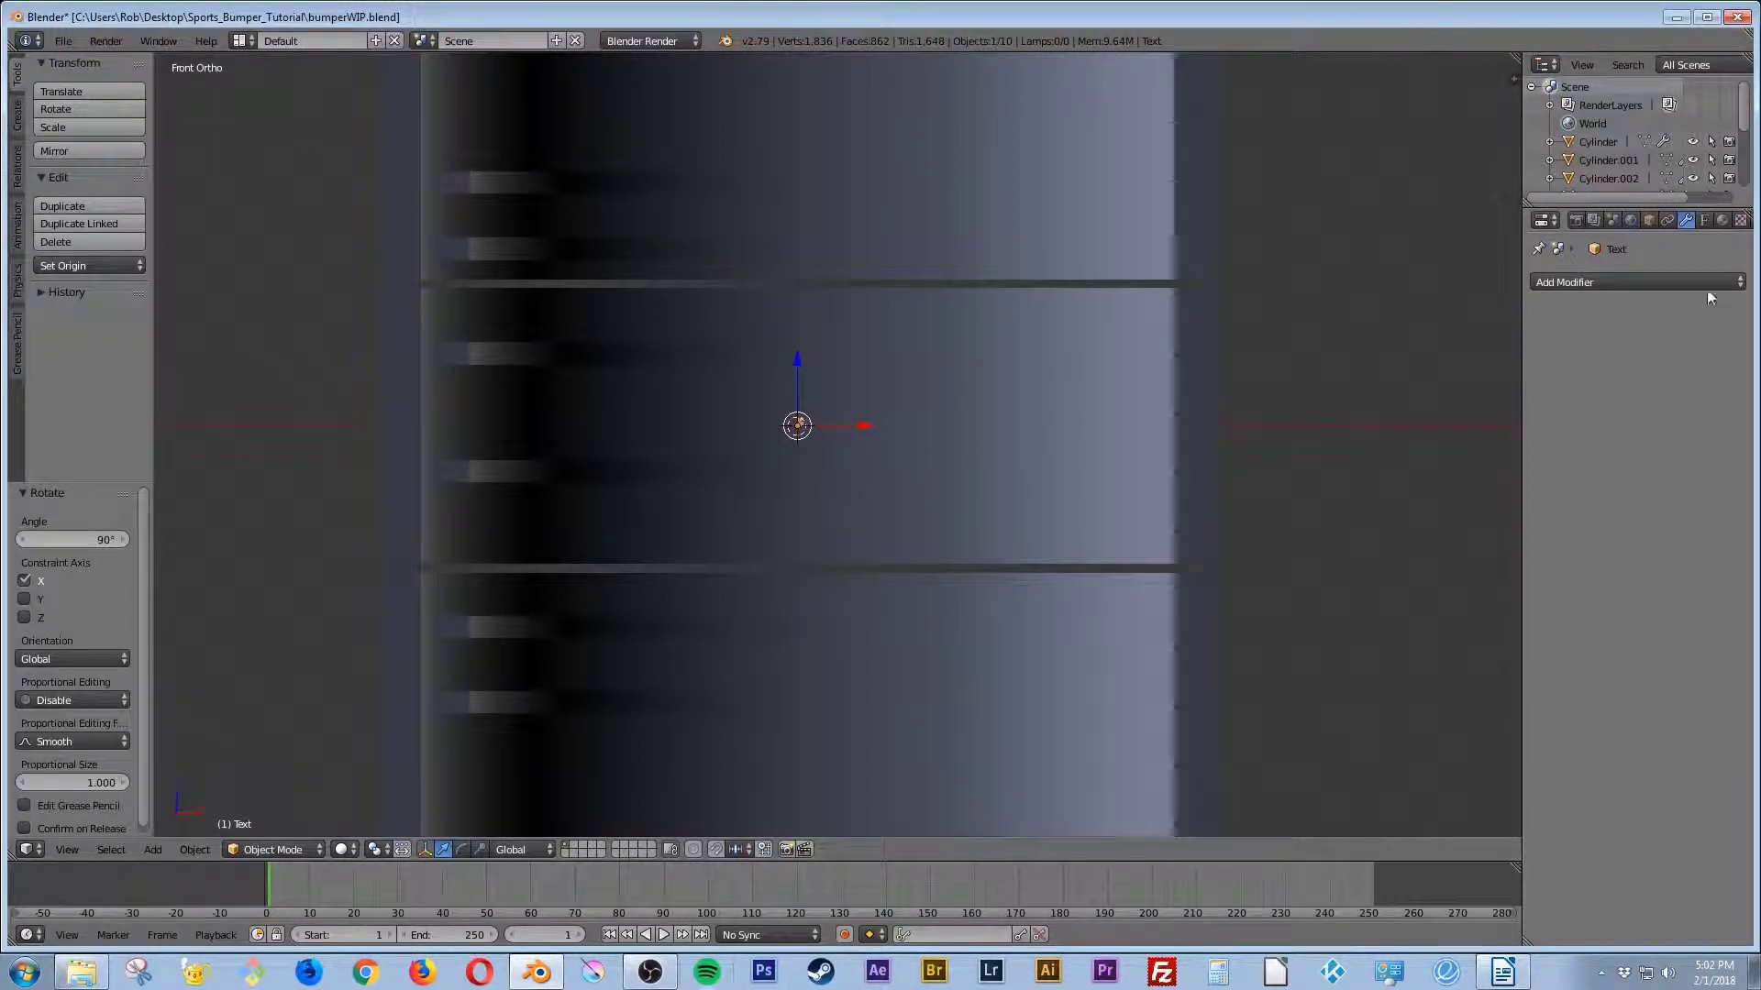
{"action": "left_click", "coordinate": [1705, 221]}
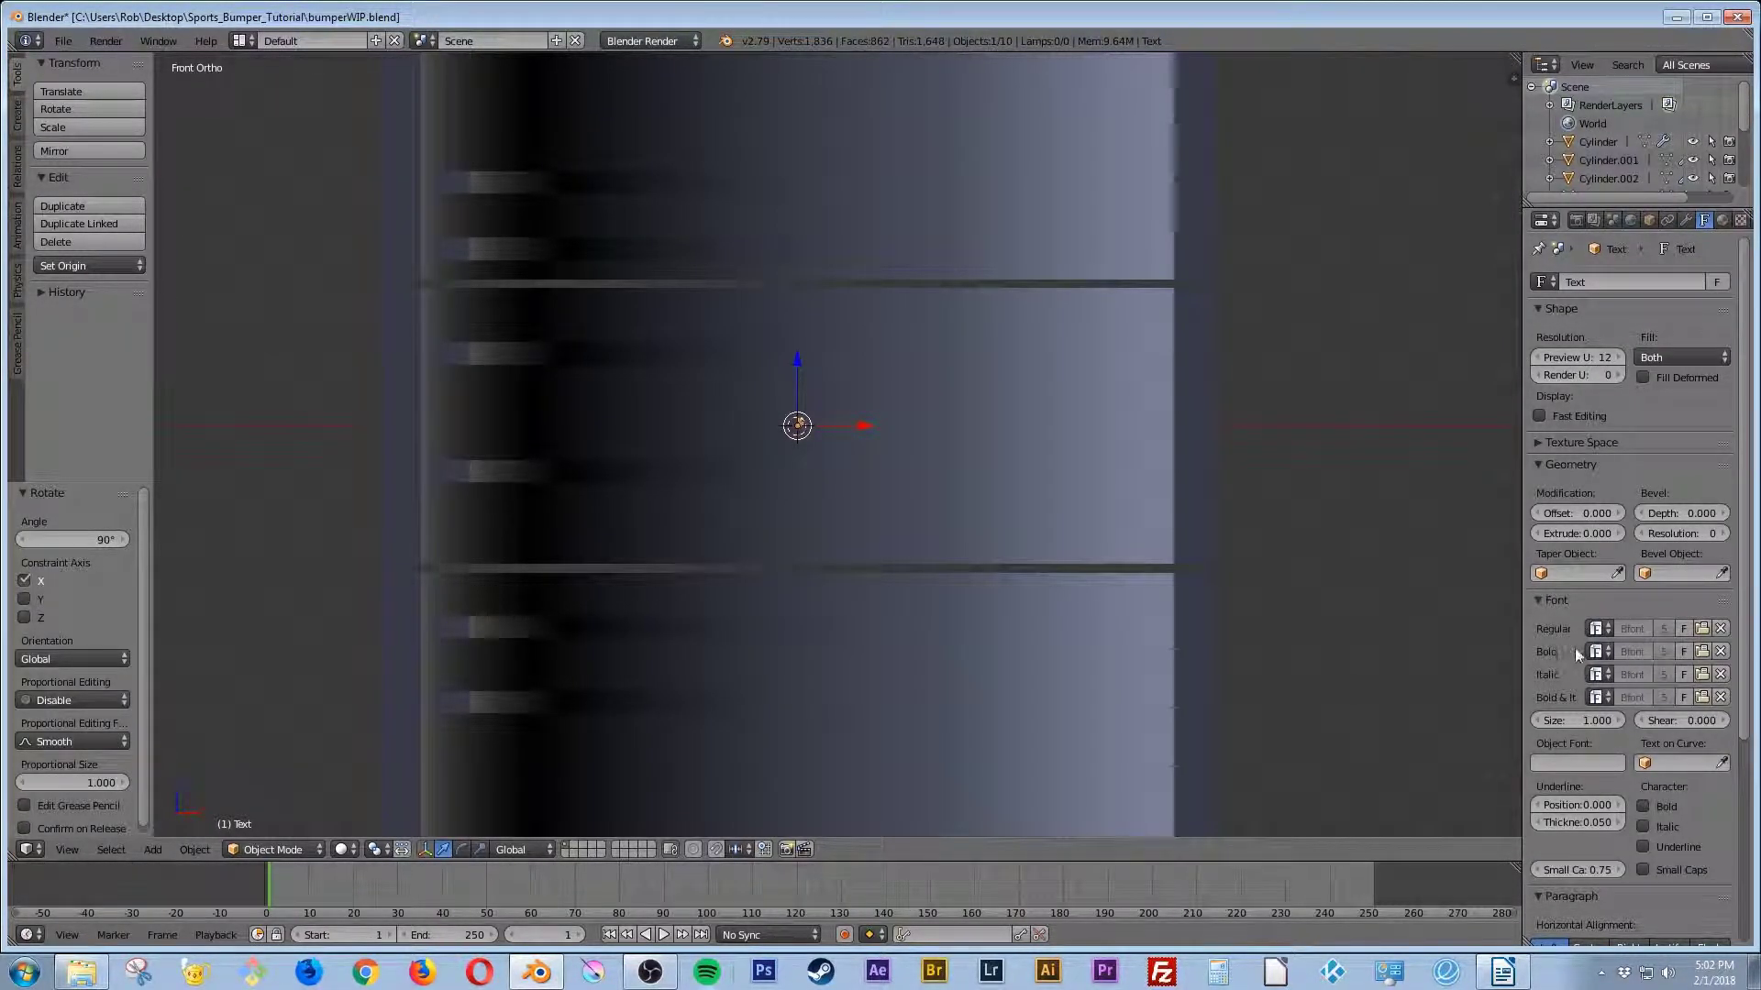
{"action": "left_click", "coordinate": [1569, 720]}
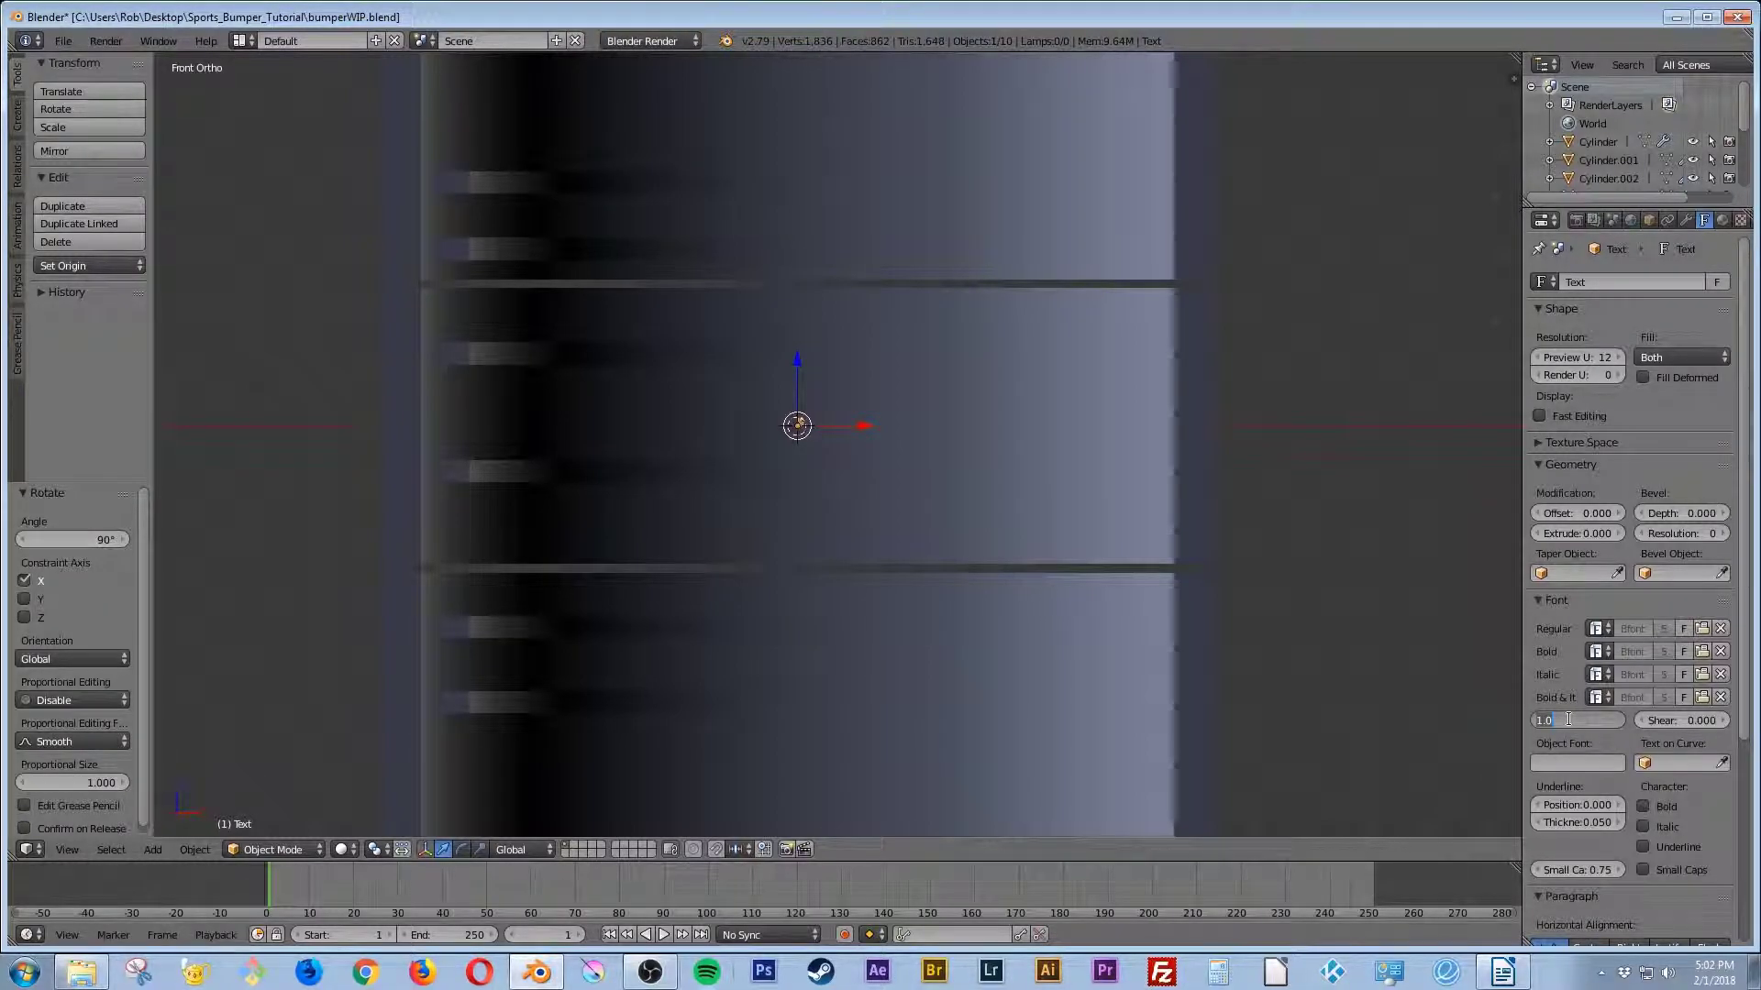
{"action": "type", "text": "33"}
{"action": "key", "text": "Return"}
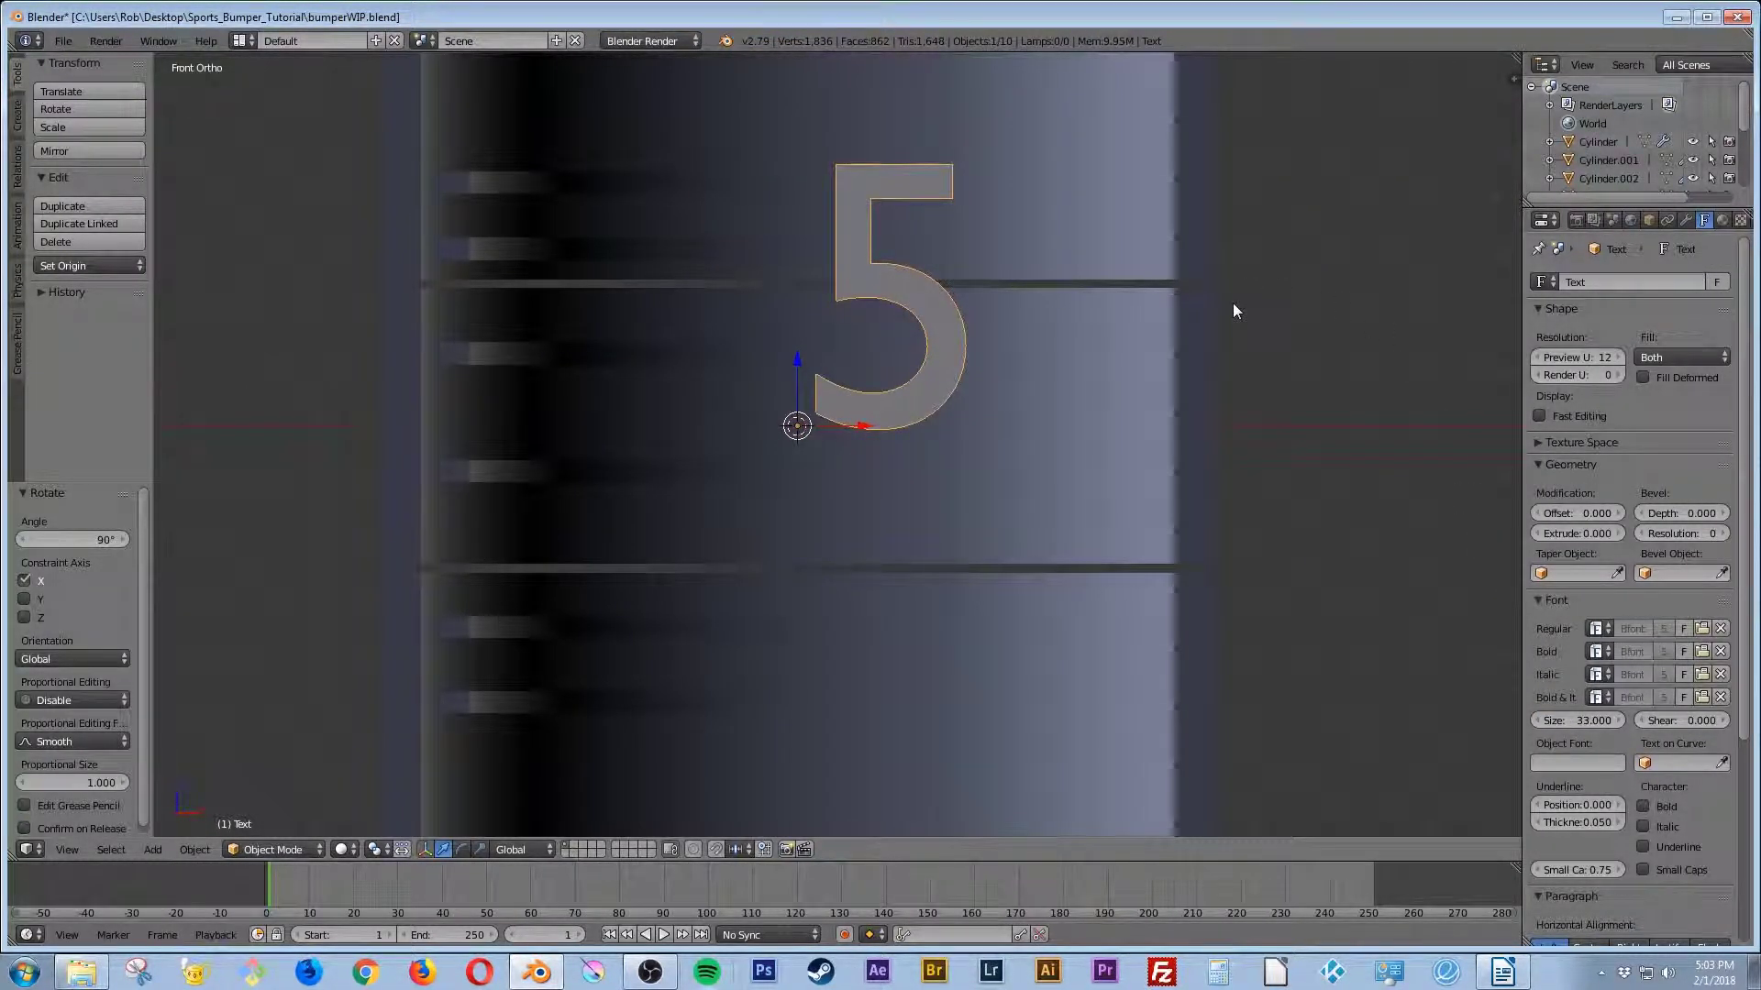
{"action": "key", "text": "g"}
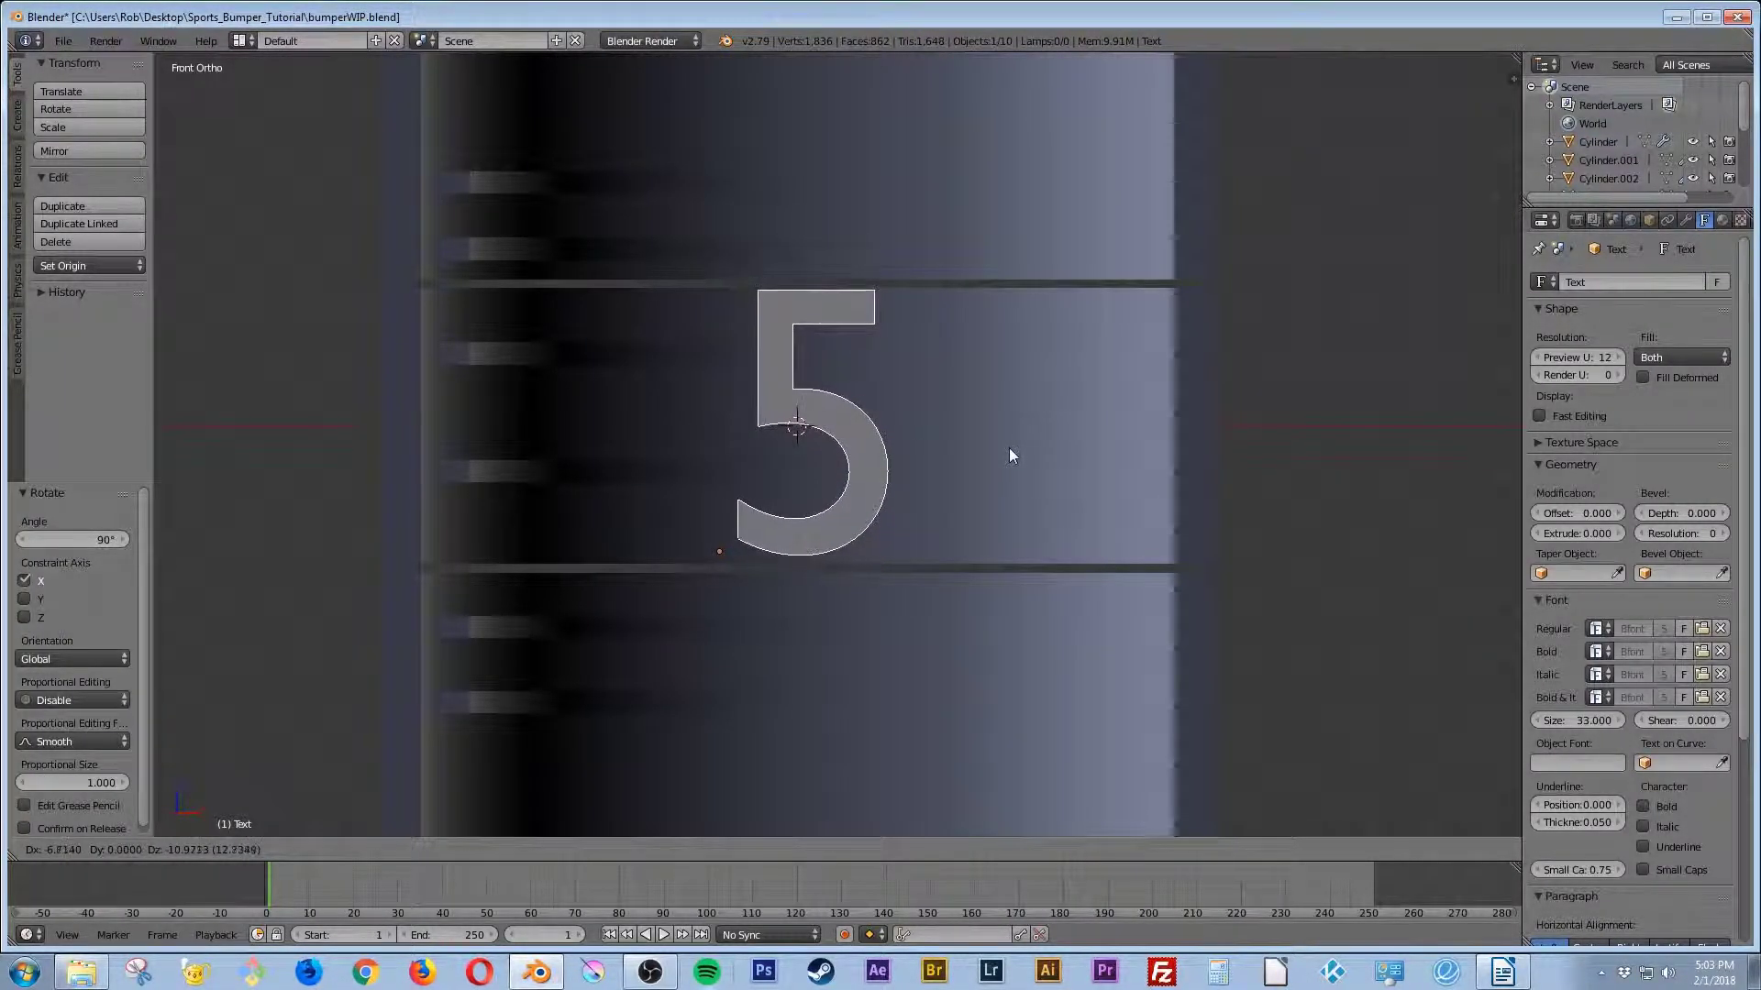
{"action": "left_click", "coordinate": [1006, 450]}
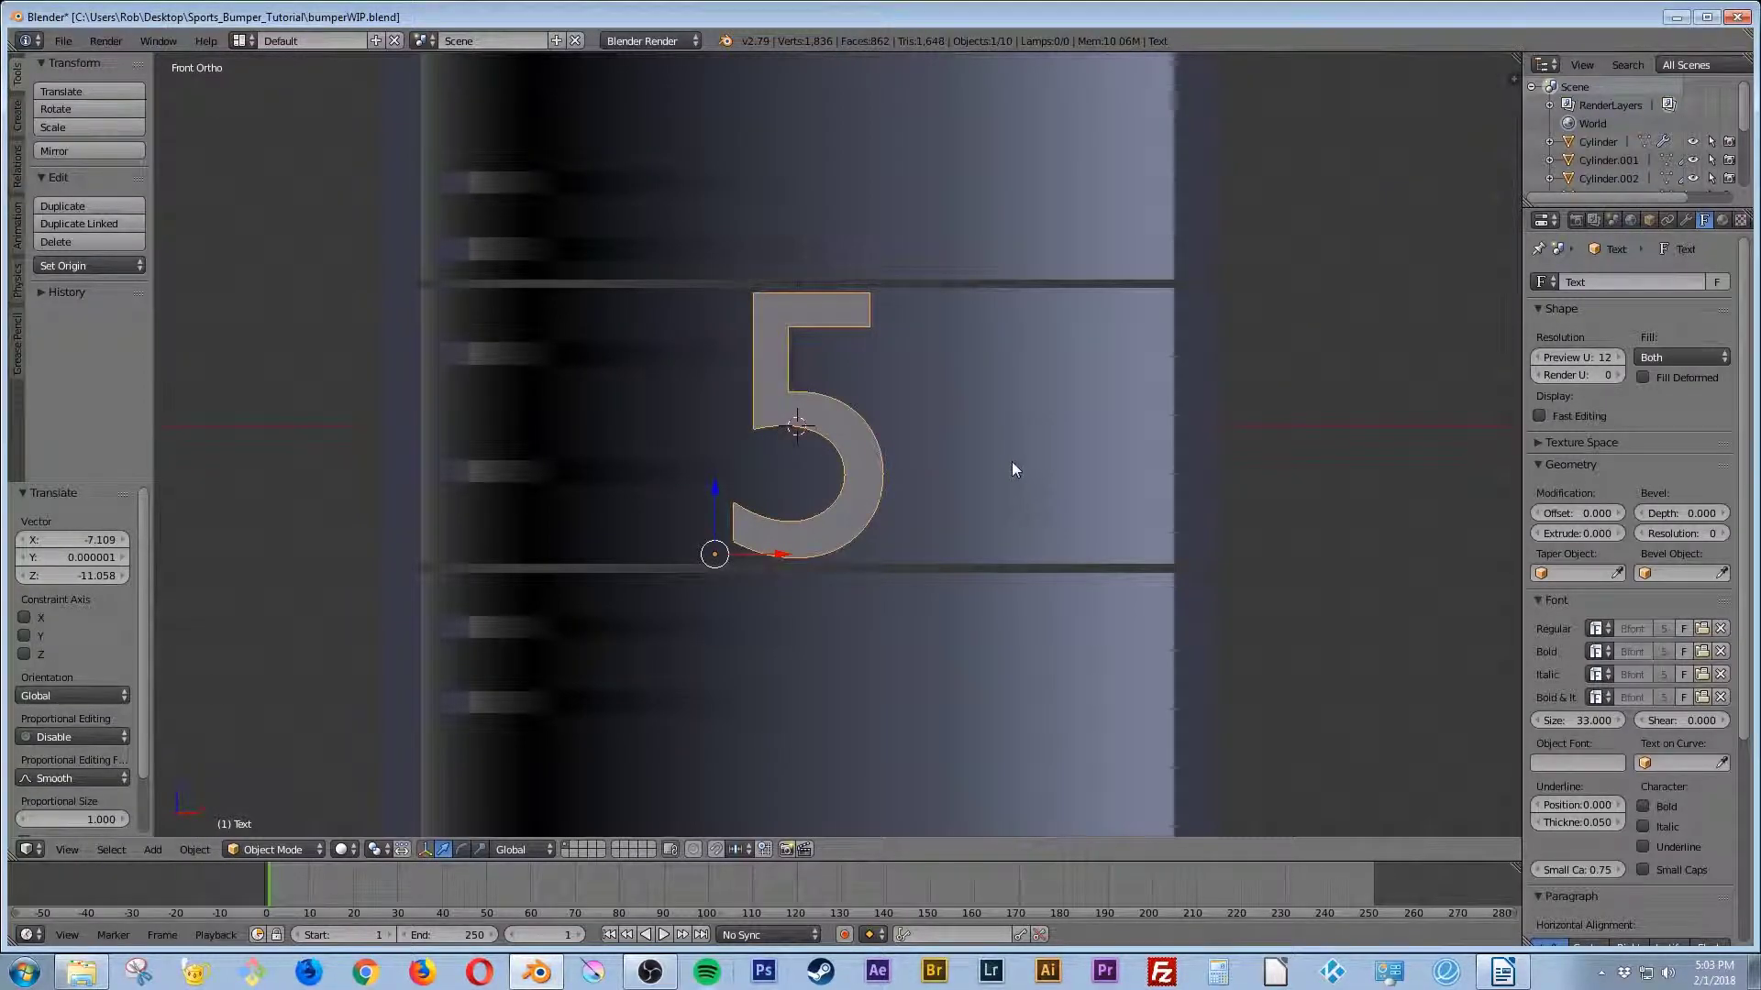
Step: Give the 5 thickness by setting its geometry extrusion to 0.5
{"action": "middle_click_drag", "start_coordinate": [1026, 424], "coordinate": [972, 466]}
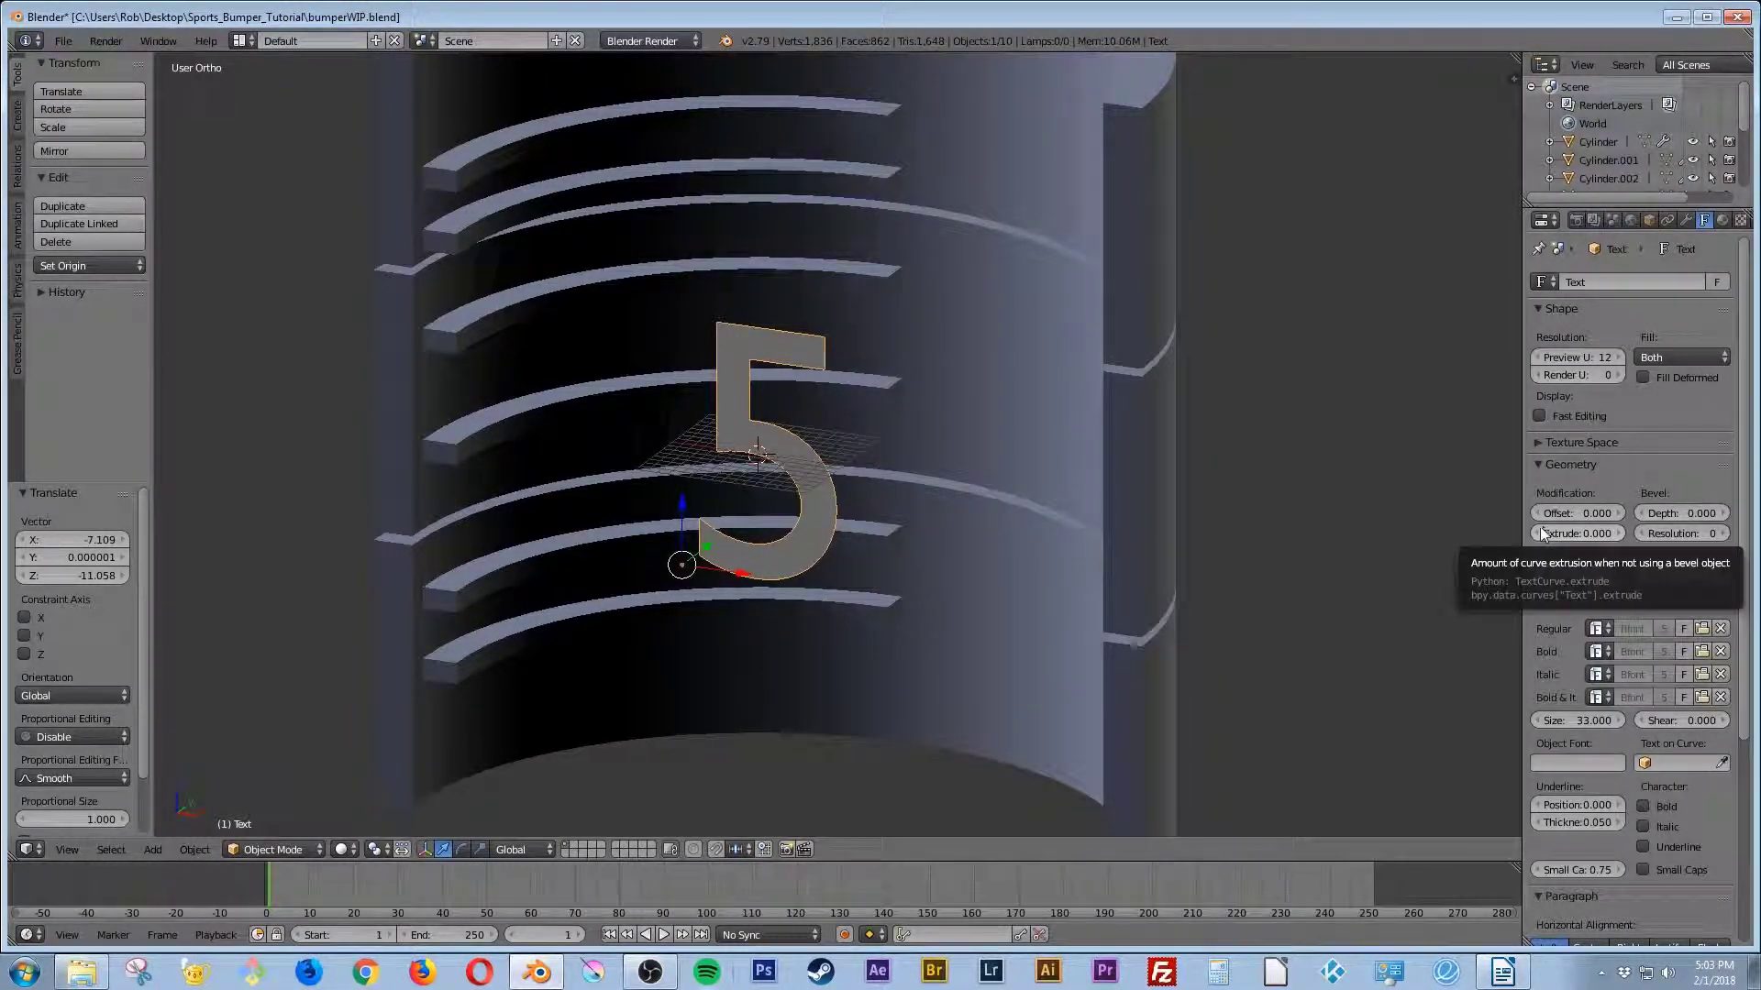
{"action": "left_click", "coordinate": [1573, 533]}
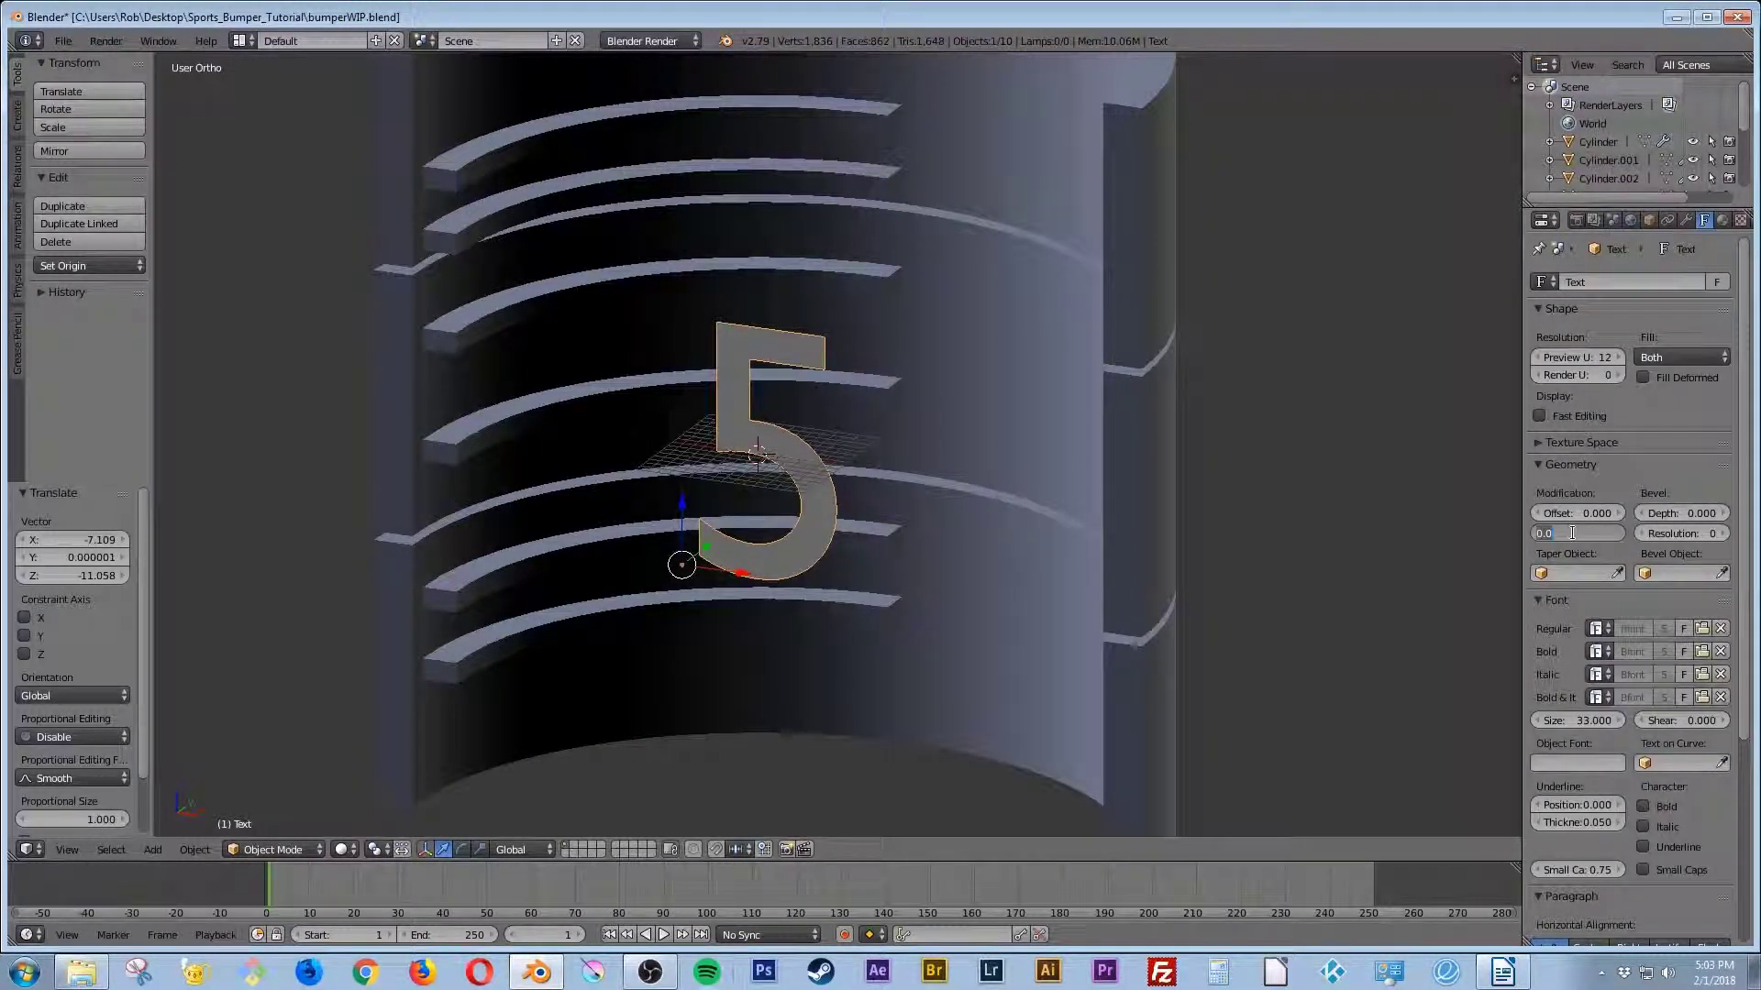
{"action": "type", "text": ".5"}
{"action": "key", "text": "Return"}
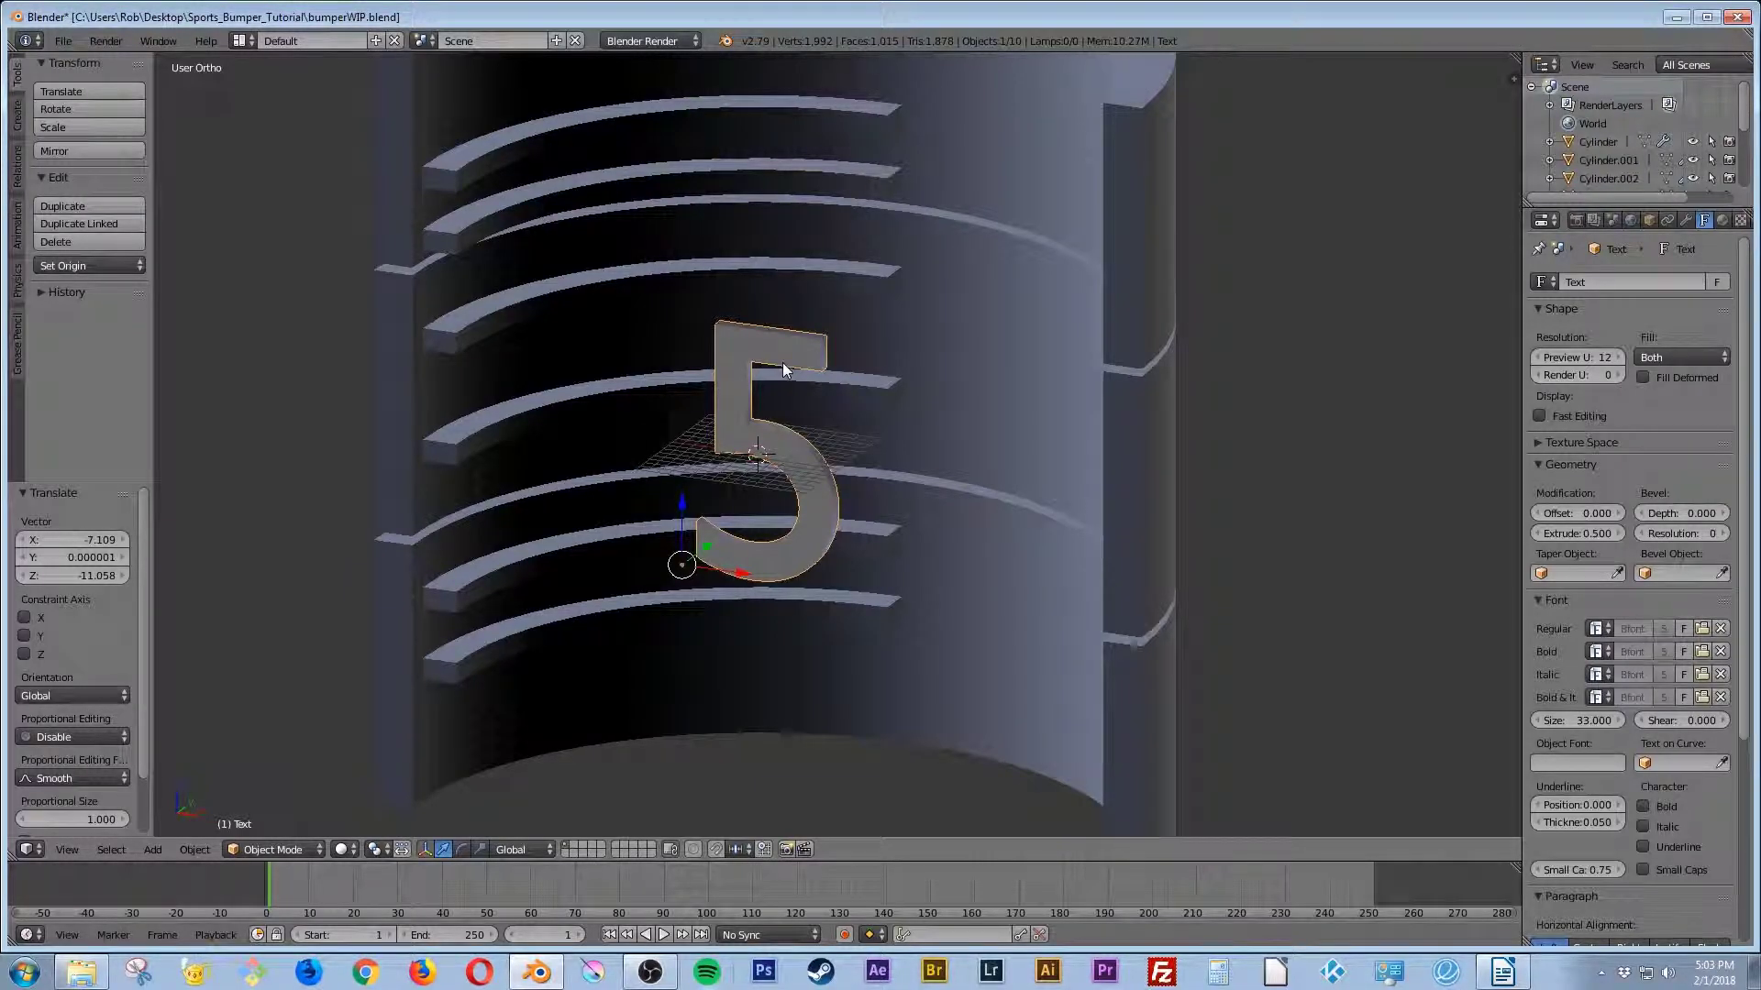
Step: Duplicate the 5 in place and set the copy's bevel depth to 1
{"action": "key", "text": "shift+d"}
{"action": "right_click", "coordinate": [783, 361]}
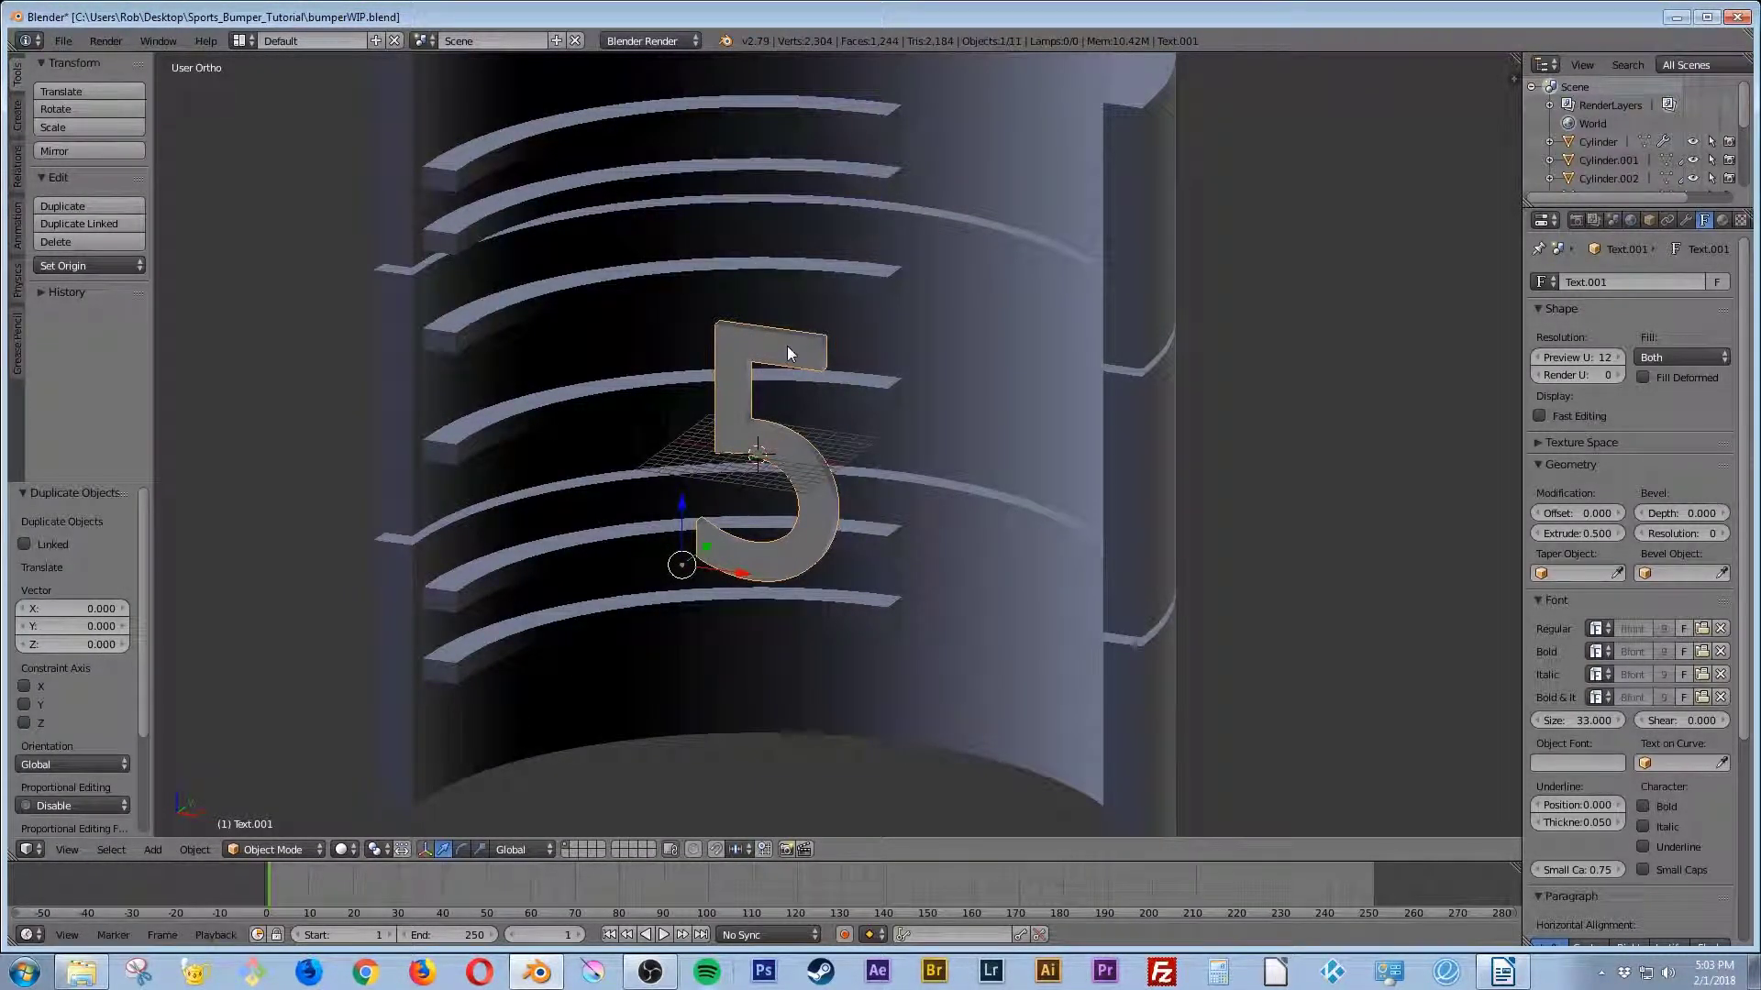
{"action": "left_click", "coordinate": [1670, 514]}
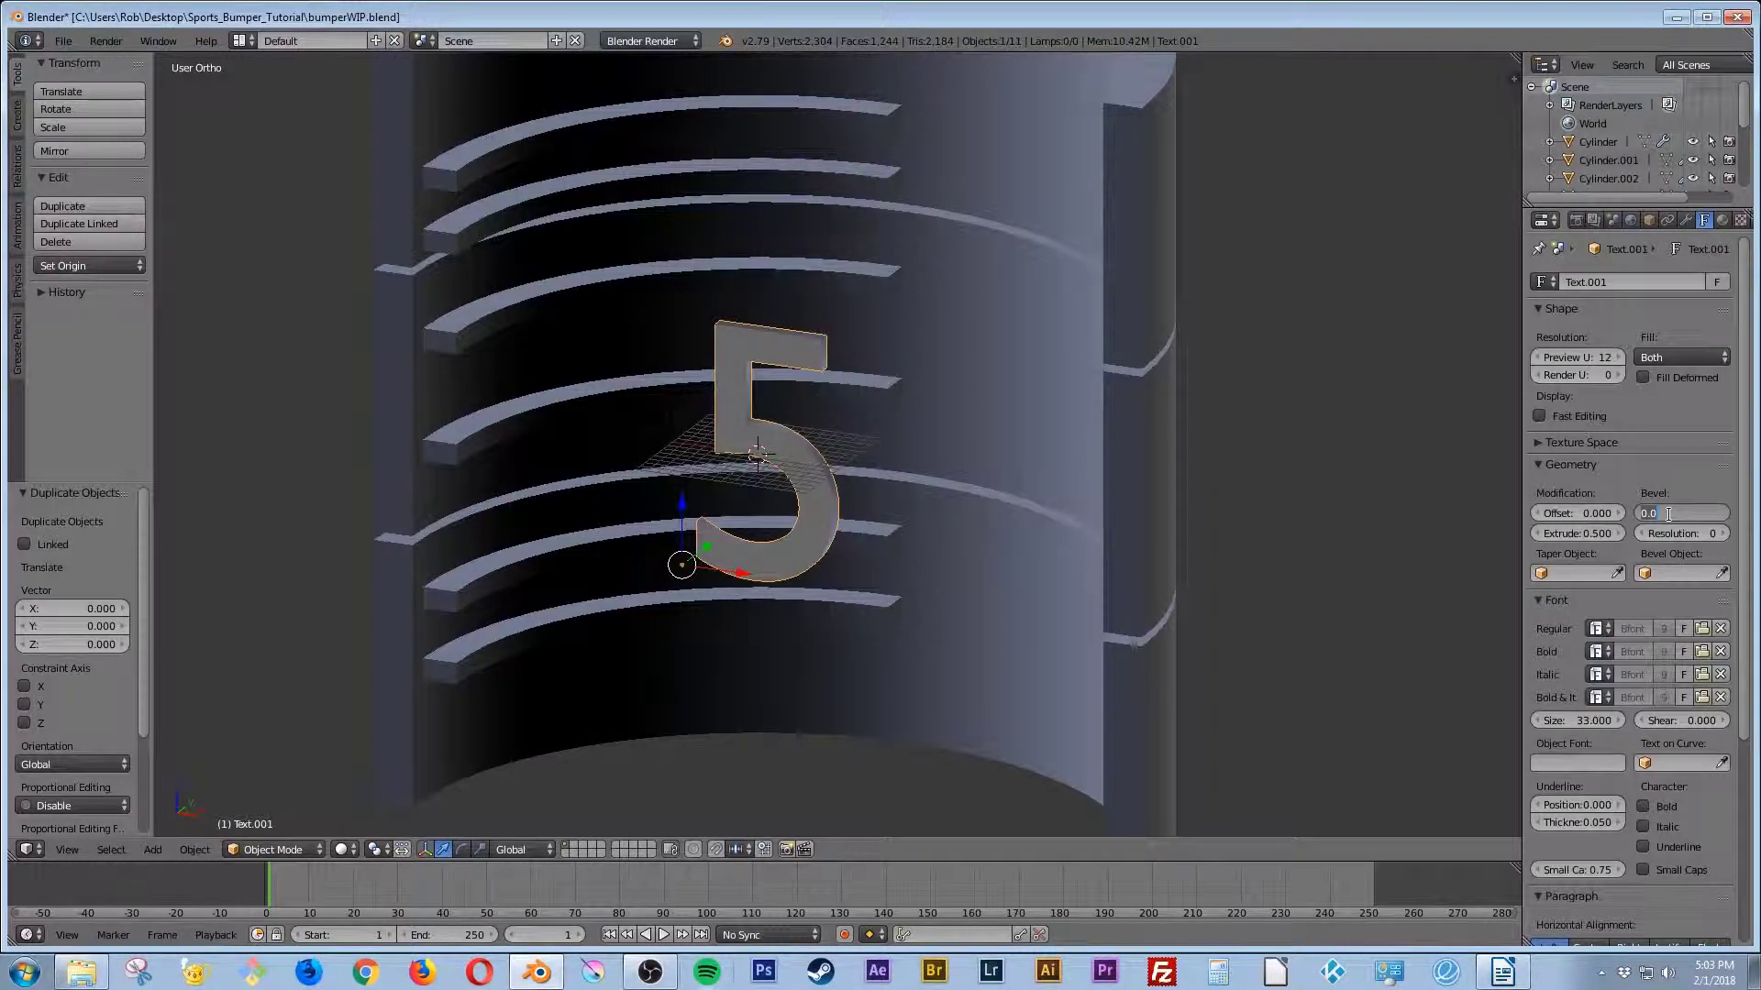
{"action": "type", "text": "1"}
{"action": "key", "text": "Return"}
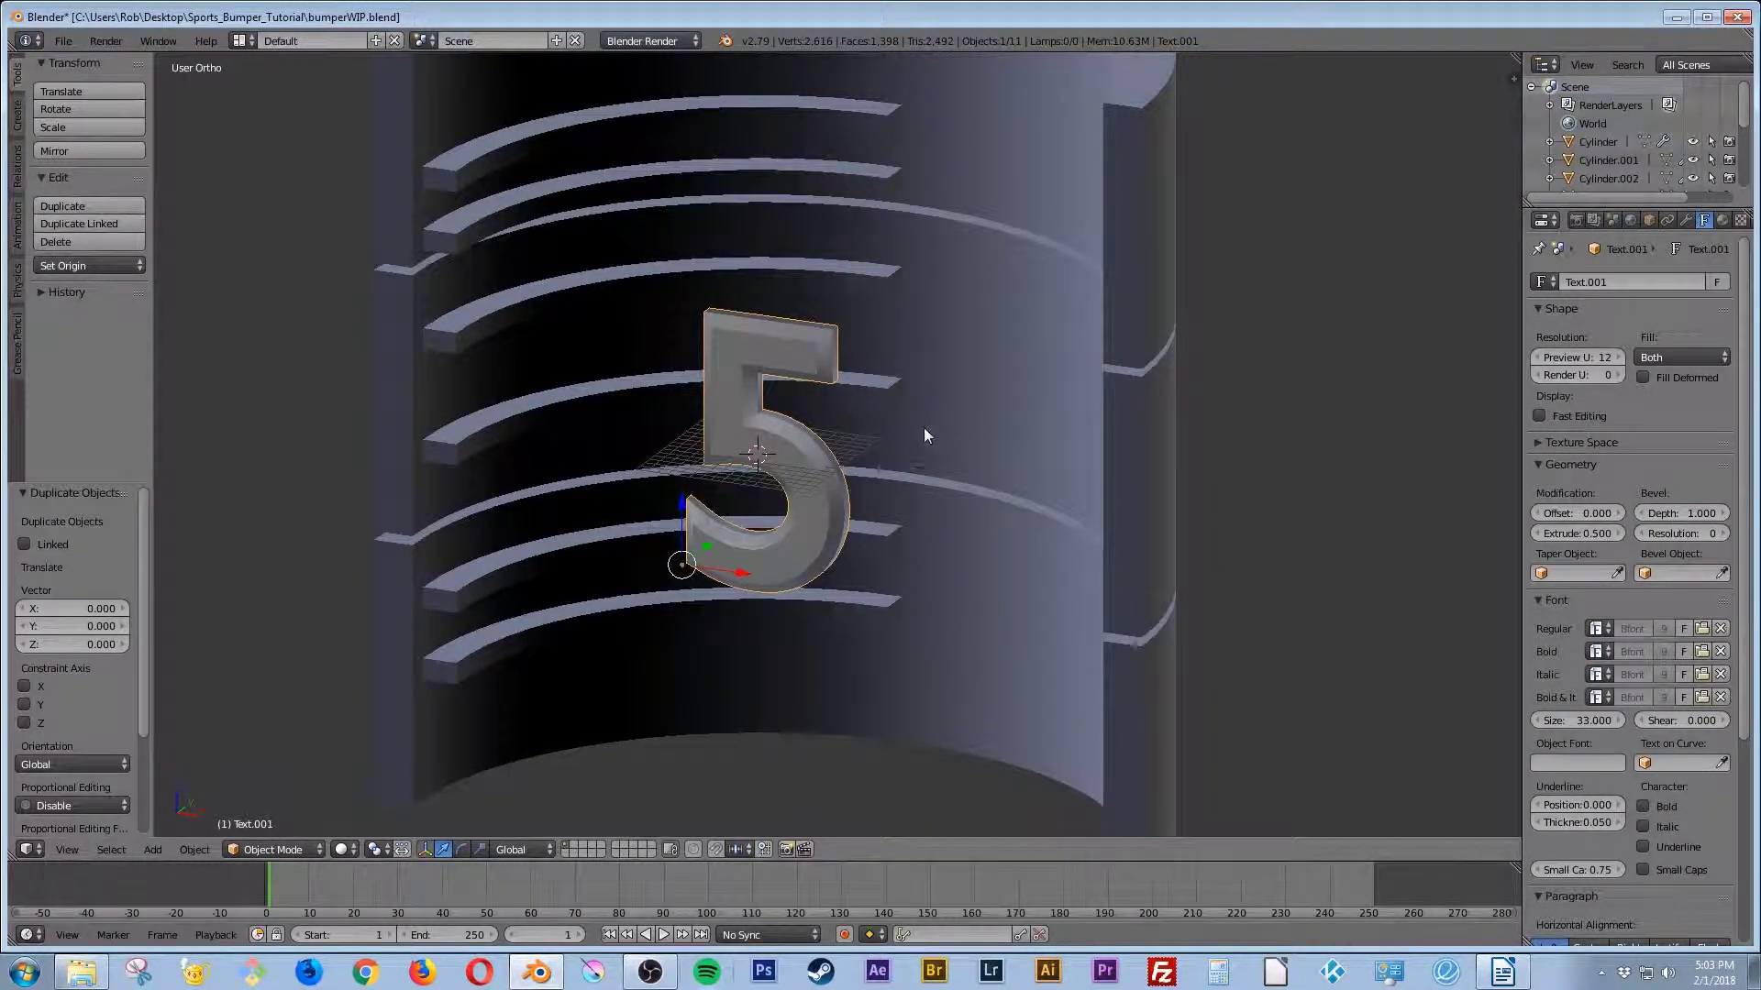
Step: Try a smaller bevel depth of about 0.66 on the duplicated 5, and restore it to 1
{"action": "scroll", "coordinate": [932, 434], "scroll_direction": "up", "scroll_amount": 2}
{"action": "mouse_move", "coordinate": [1702, 516]}
{"action": "left_mouse_down"}
{"action": "mouse_move", "coordinate": [1651, 517]}
{"action": "mouse_move", "coordinate": [1687, 510]}
{"action": "left_mouse_up"}
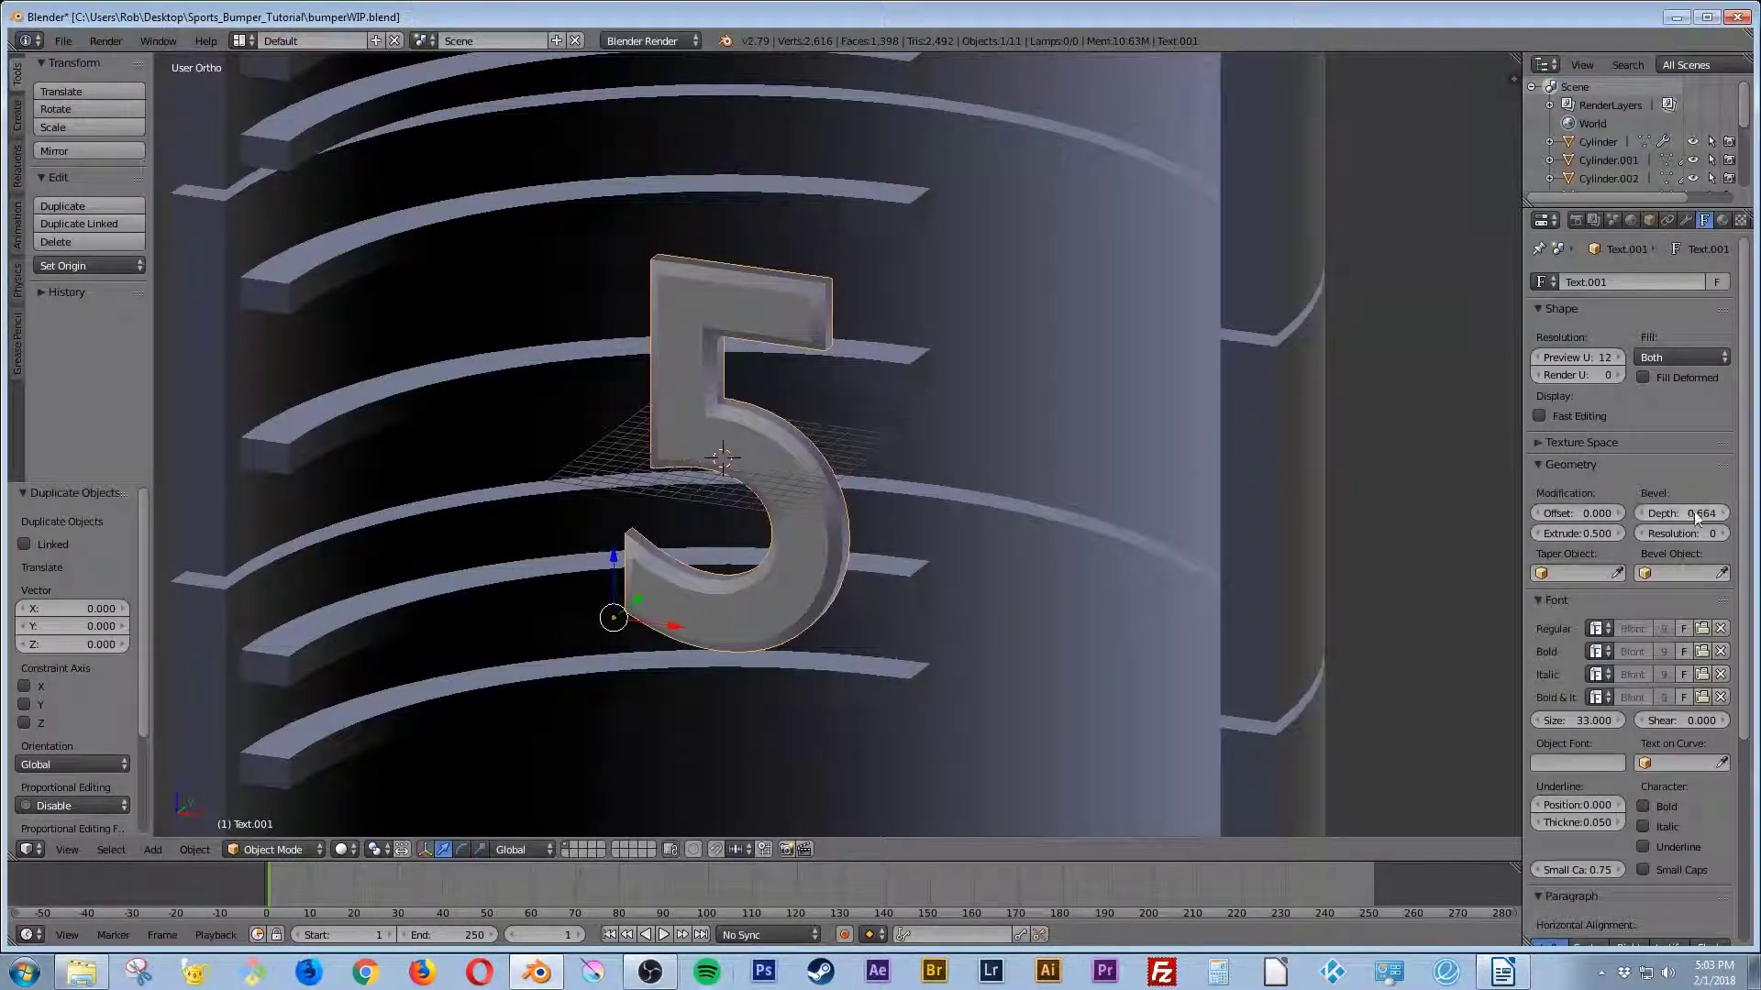
{"action": "left_click", "coordinate": [1672, 511]}
{"action": "key", "text": "Return"}
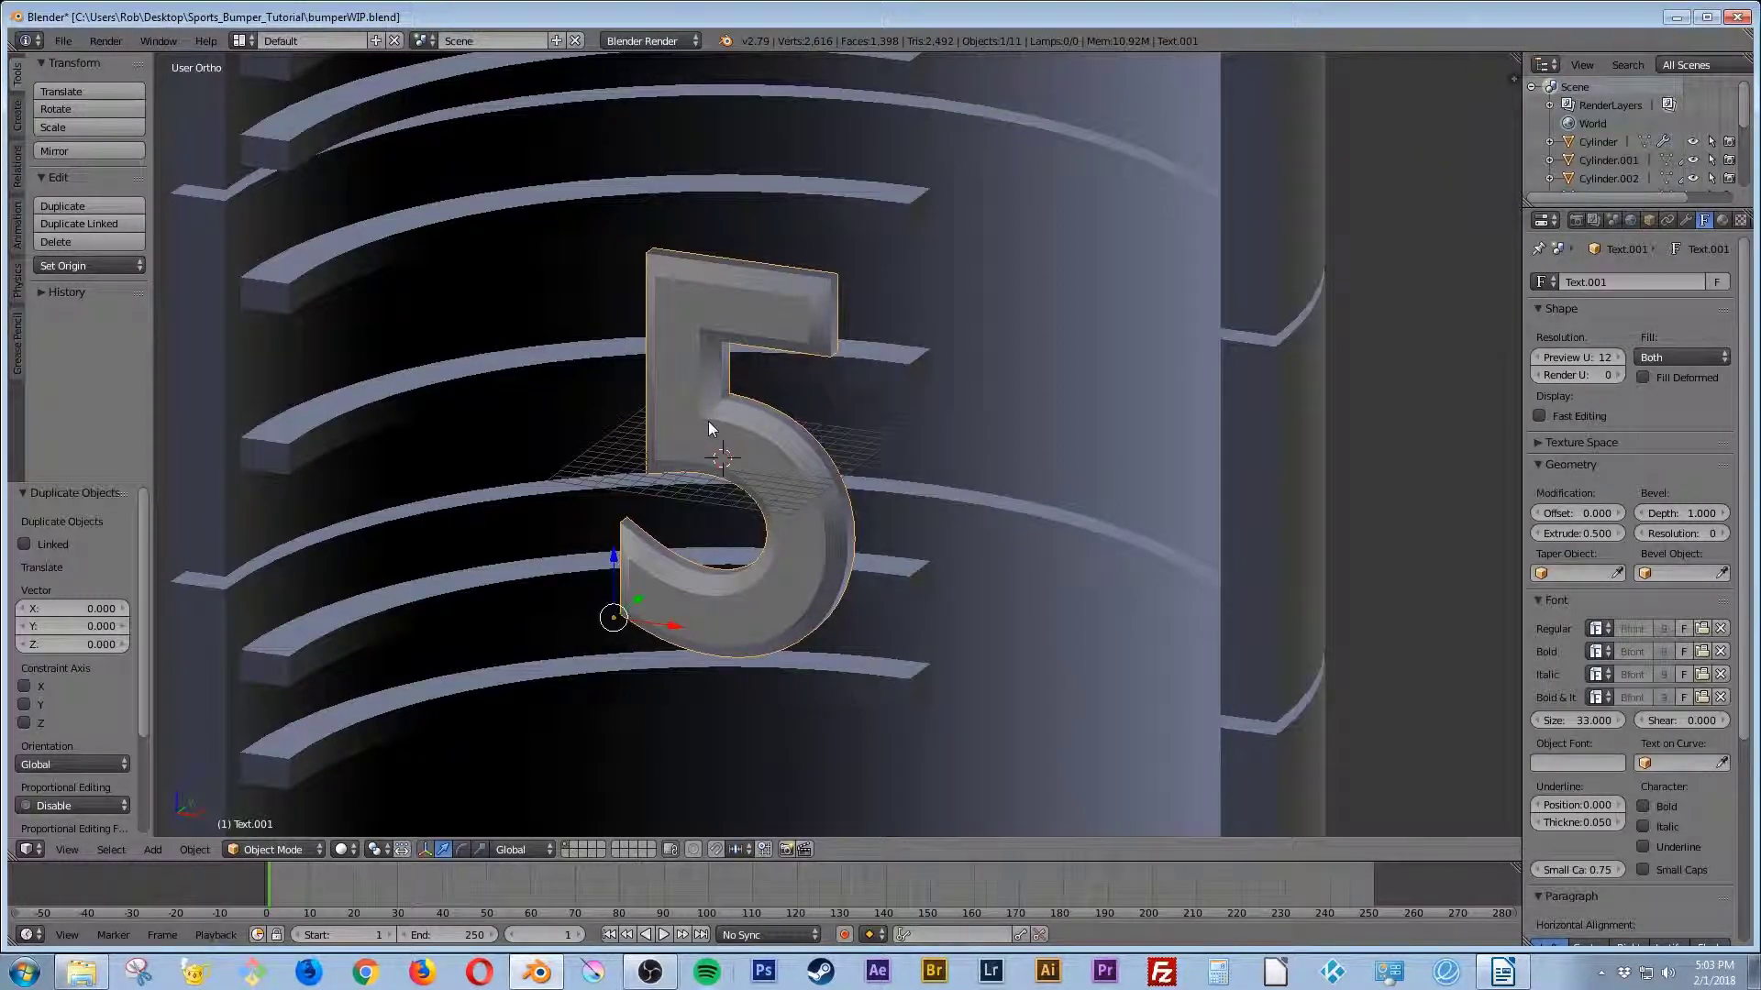
Step: Select the original unbevelled 5 and set its extrusion to about 1.77 so it protrudes through the bevelled copy
{"action": "right_click", "coordinate": [684, 378]}
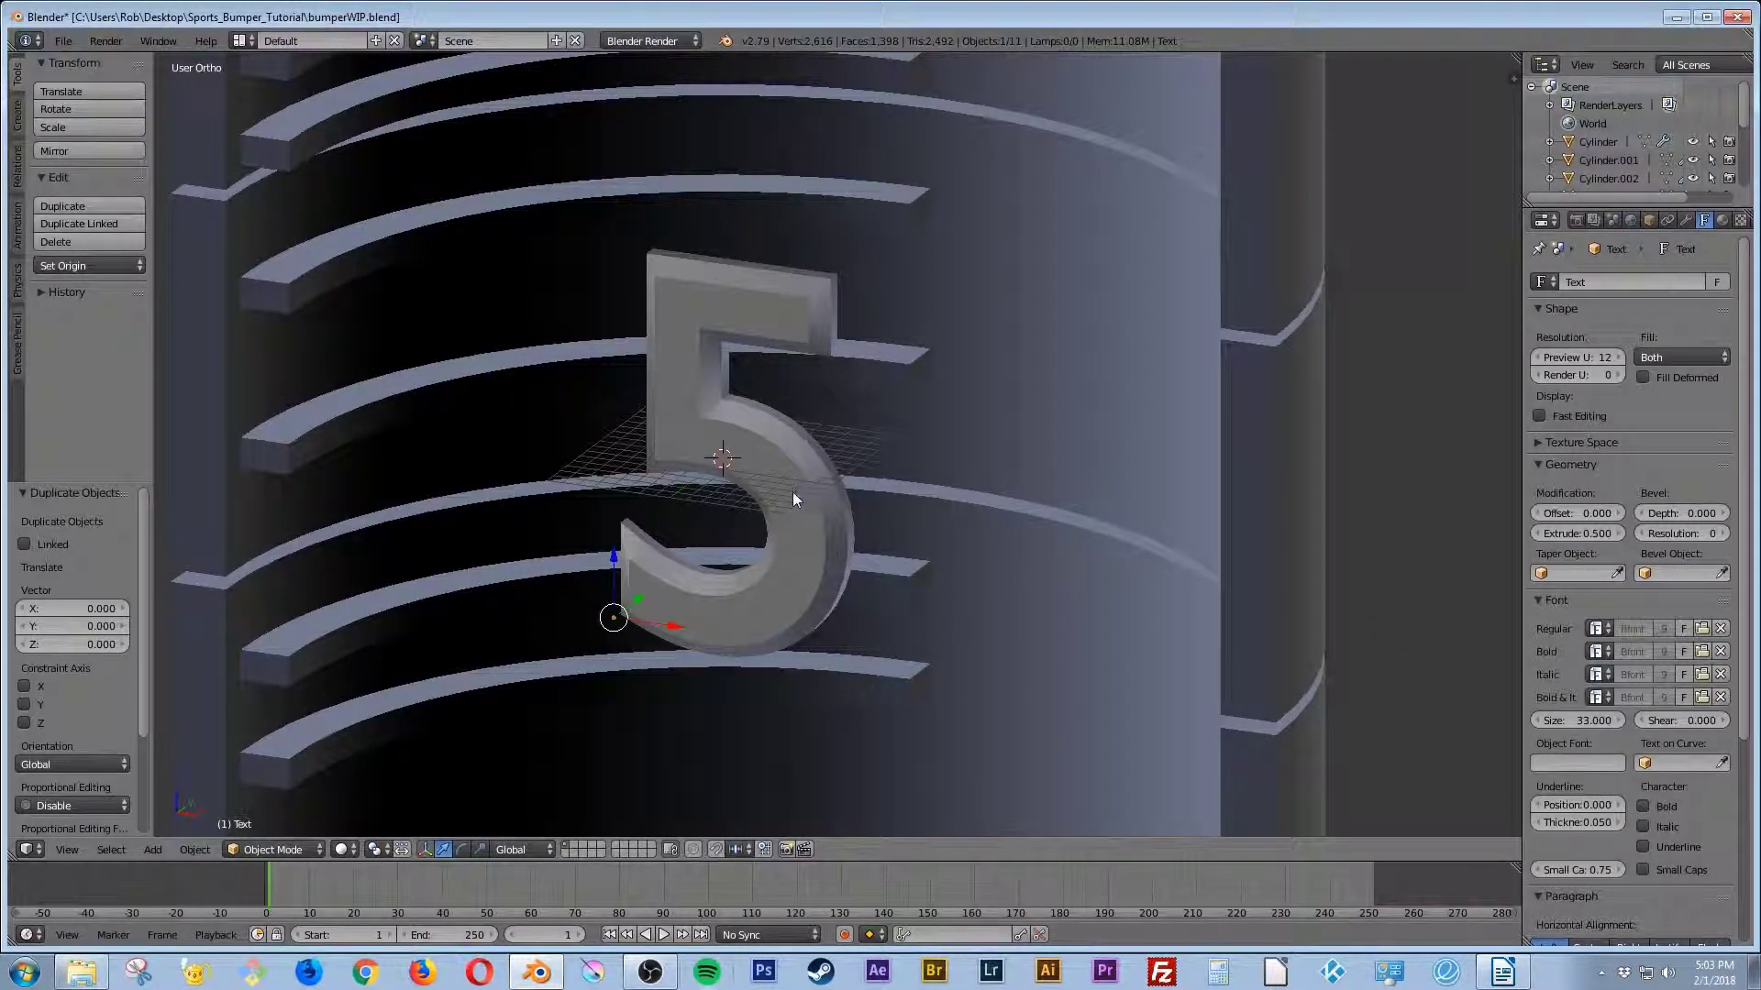
{"action": "left_click_drag", "start_coordinate": [1566, 534], "coordinate": [1620, 534]}
{"action": "scroll", "coordinate": [767, 300], "scroll_direction": "up", "scroll_amount": 3}
{"action": "middle_click_drag", "start_coordinate": [822, 319], "coordinate": [728, 317]}
{"action": "middle_click_drag", "start_coordinate": [601, 266], "coordinate": [619, 295]}
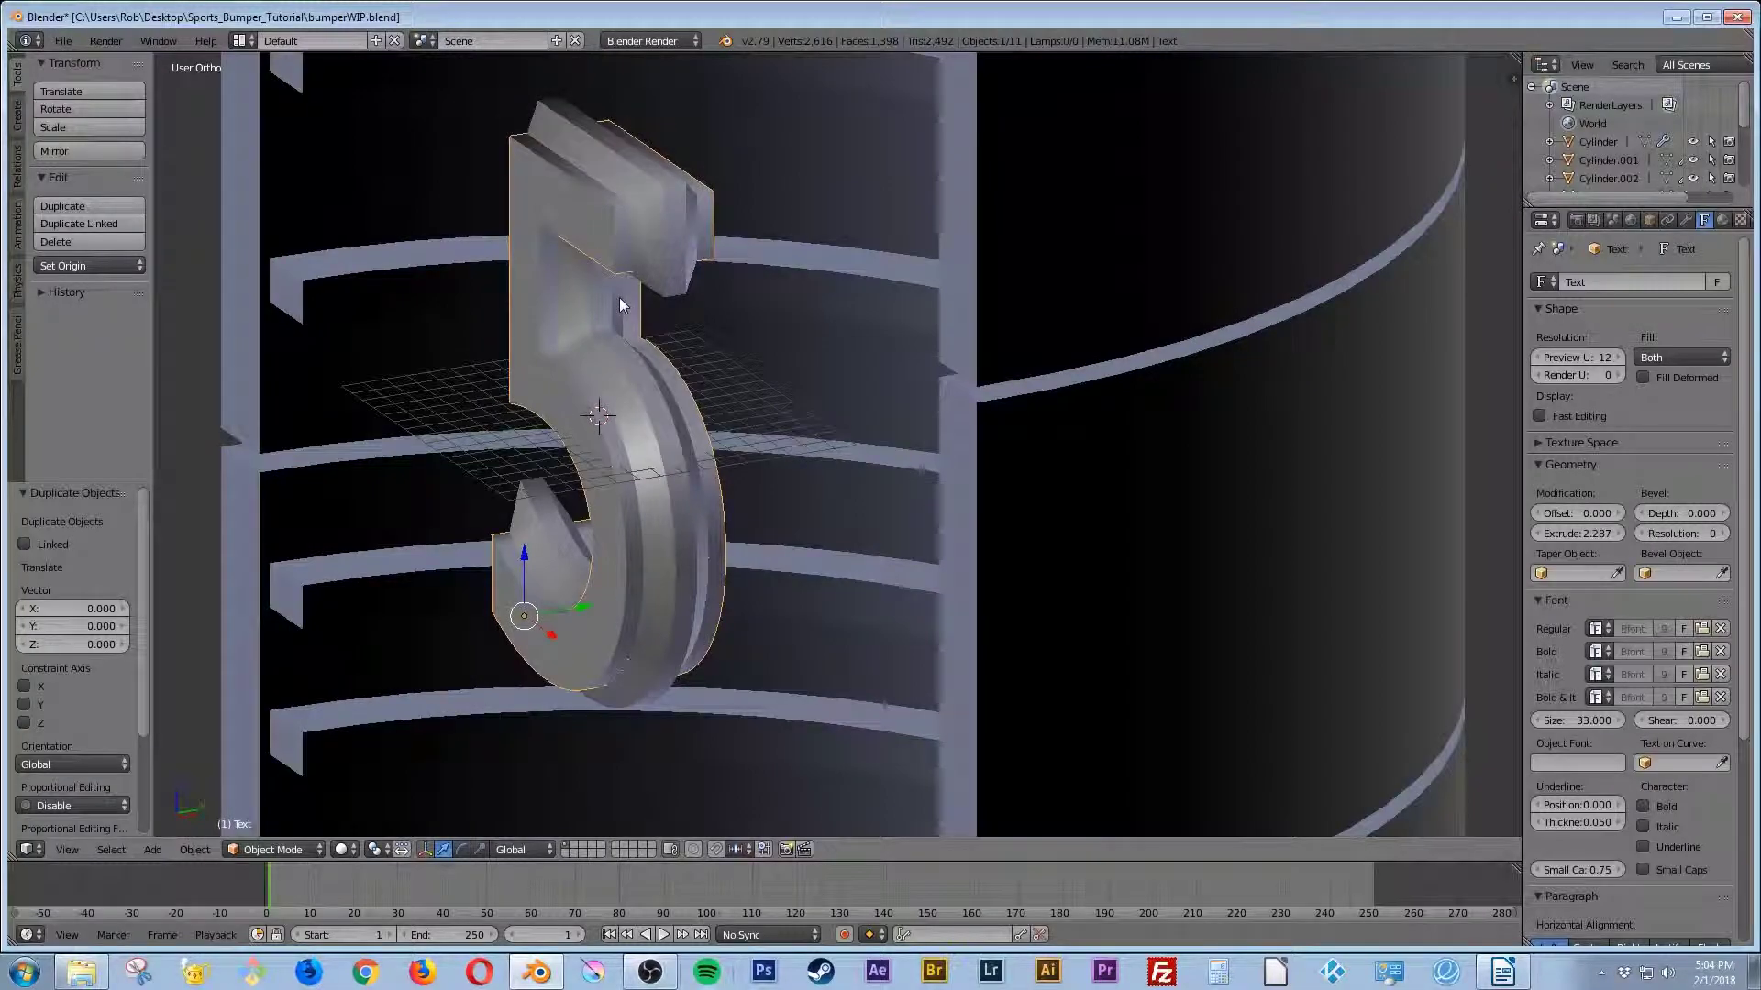
{"action": "middle_click_drag", "start_coordinate": [685, 343], "coordinate": [921, 398]}
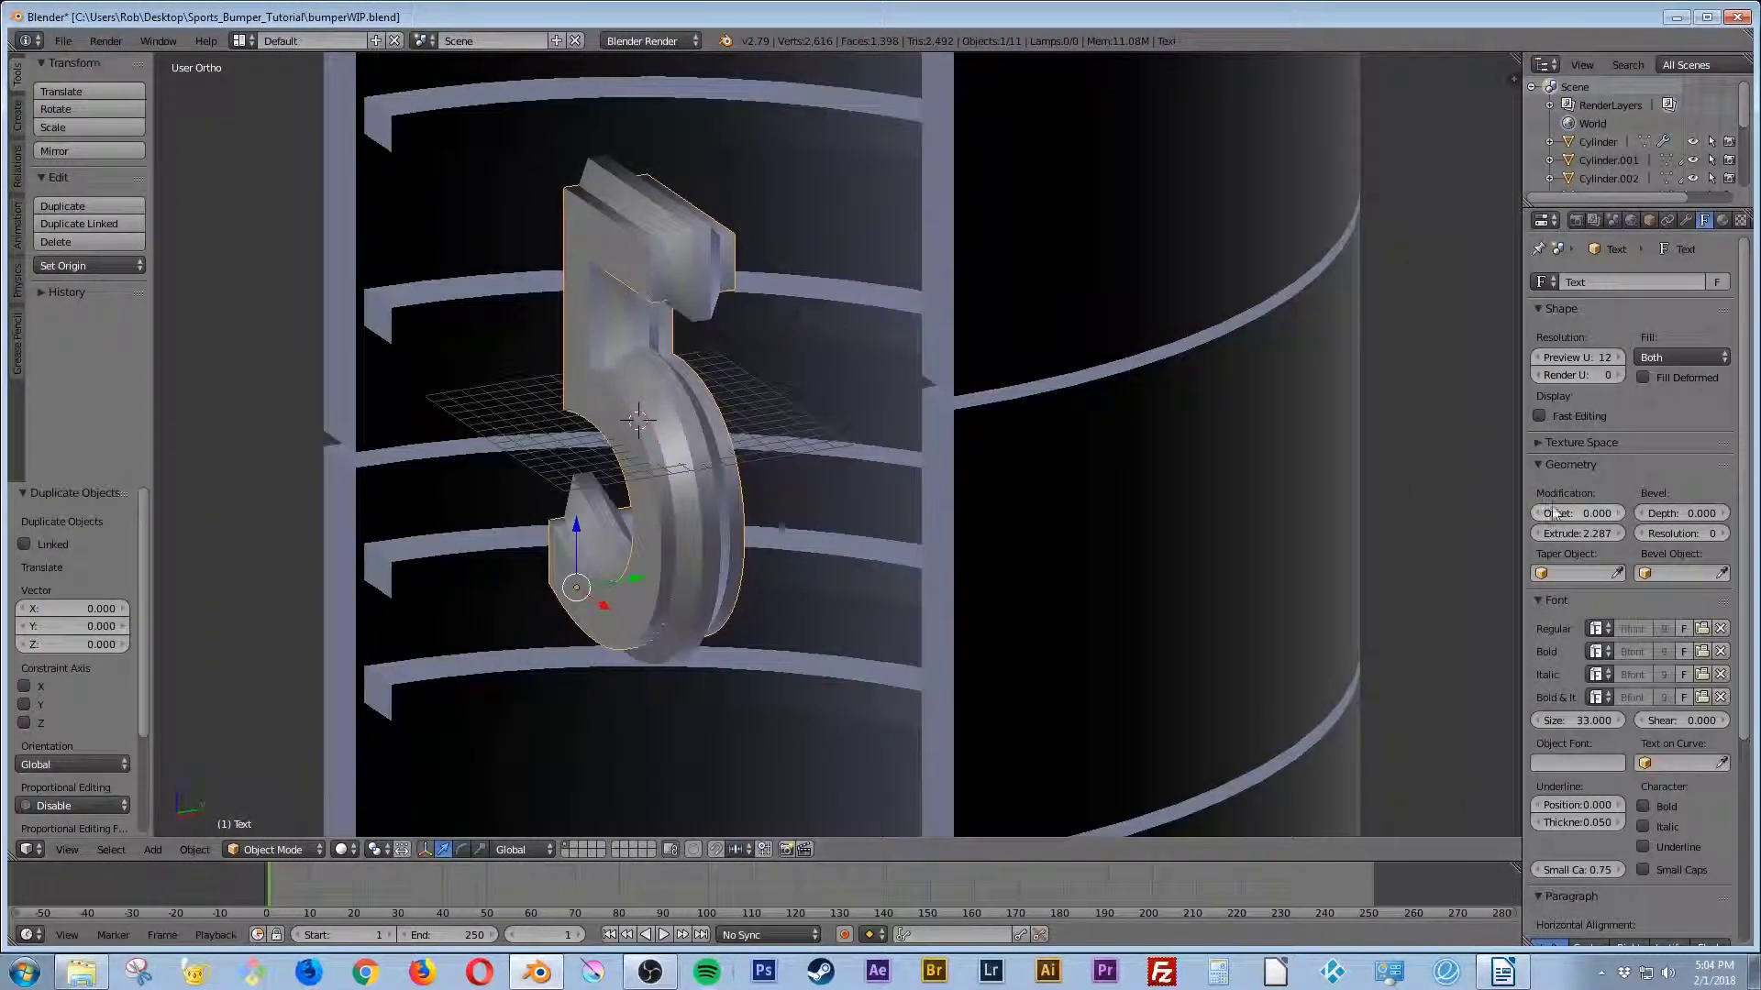
{"action": "mouse_move", "coordinate": [1577, 534]}
{"action": "left_mouse_down"}
{"action": "mouse_move", "coordinate": [1517, 533]}
{"action": "mouse_move", "coordinate": [1592, 541]}
{"action": "left_mouse_up"}
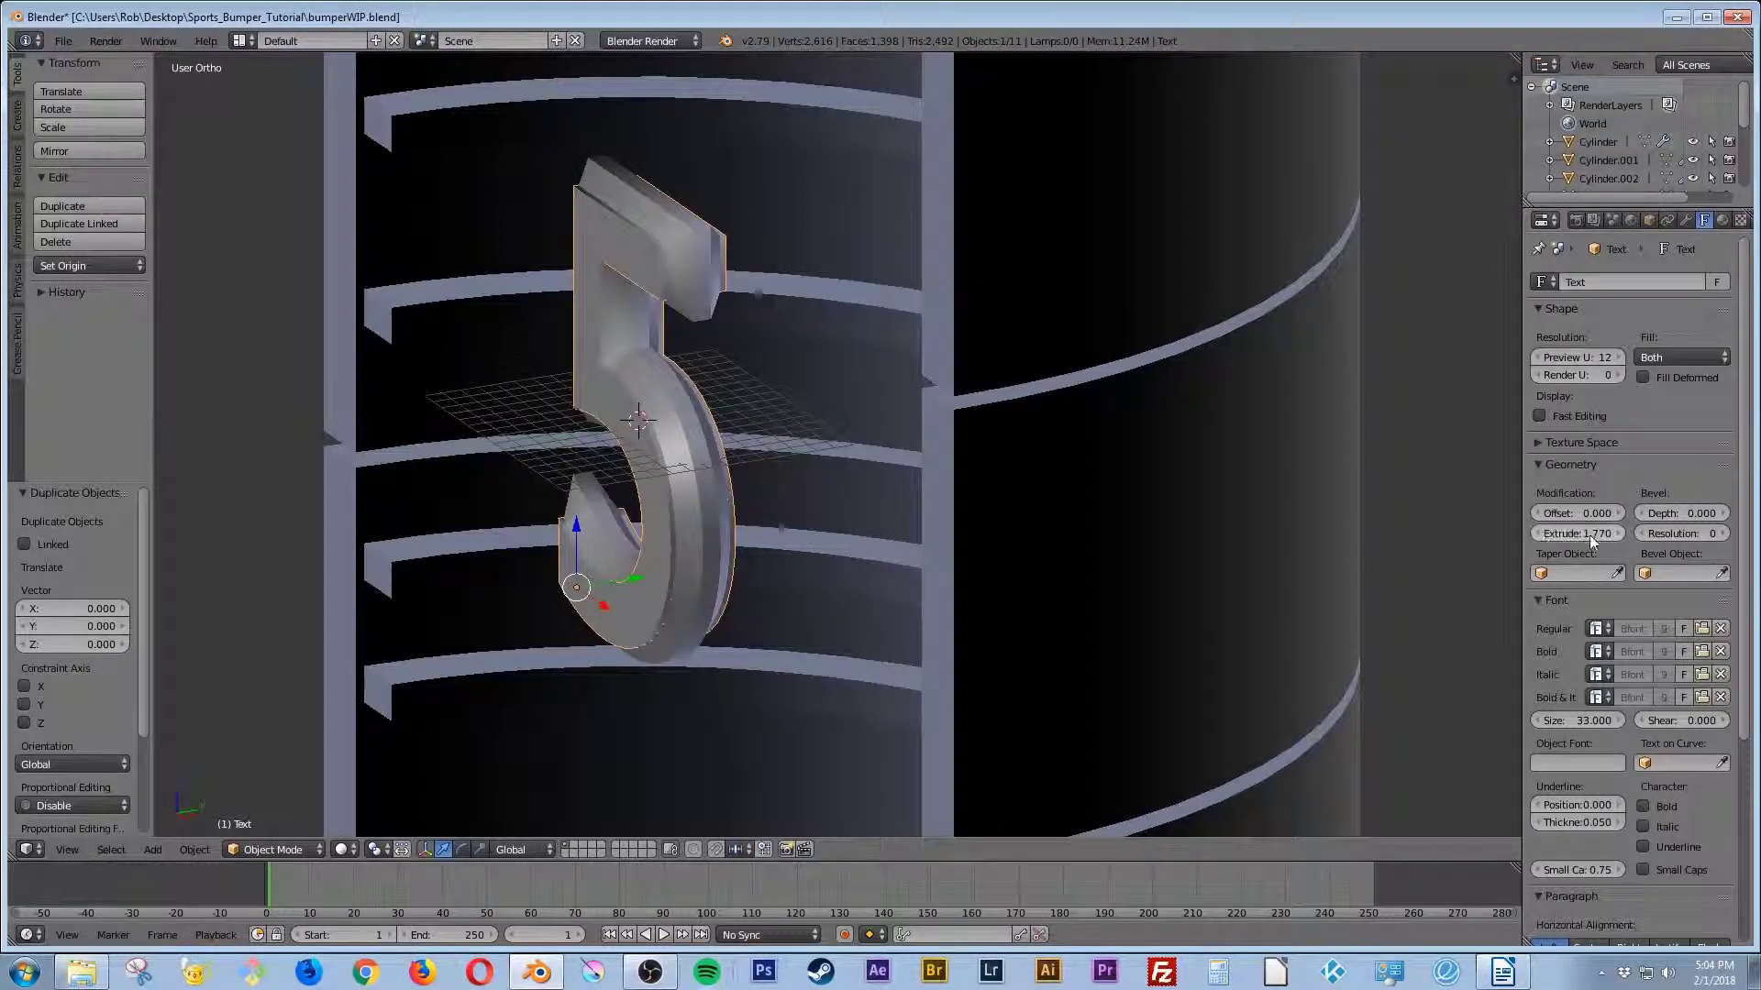
{"action": "mouse_move", "coordinate": [976, 553]}
{"action": "middle_mouse_down"}
{"action": "mouse_move", "coordinate": [783, 550]}
{"action": "mouse_move", "coordinate": [1010, 558]}
{"action": "mouse_move", "coordinate": [1005, 541]}
{"action": "mouse_move", "coordinate": [976, 552]}
{"action": "middle_mouse_up"}
{"action": "scroll", "coordinate": [1005, 541], "scroll_direction": "down", "scroll_amount": 2}
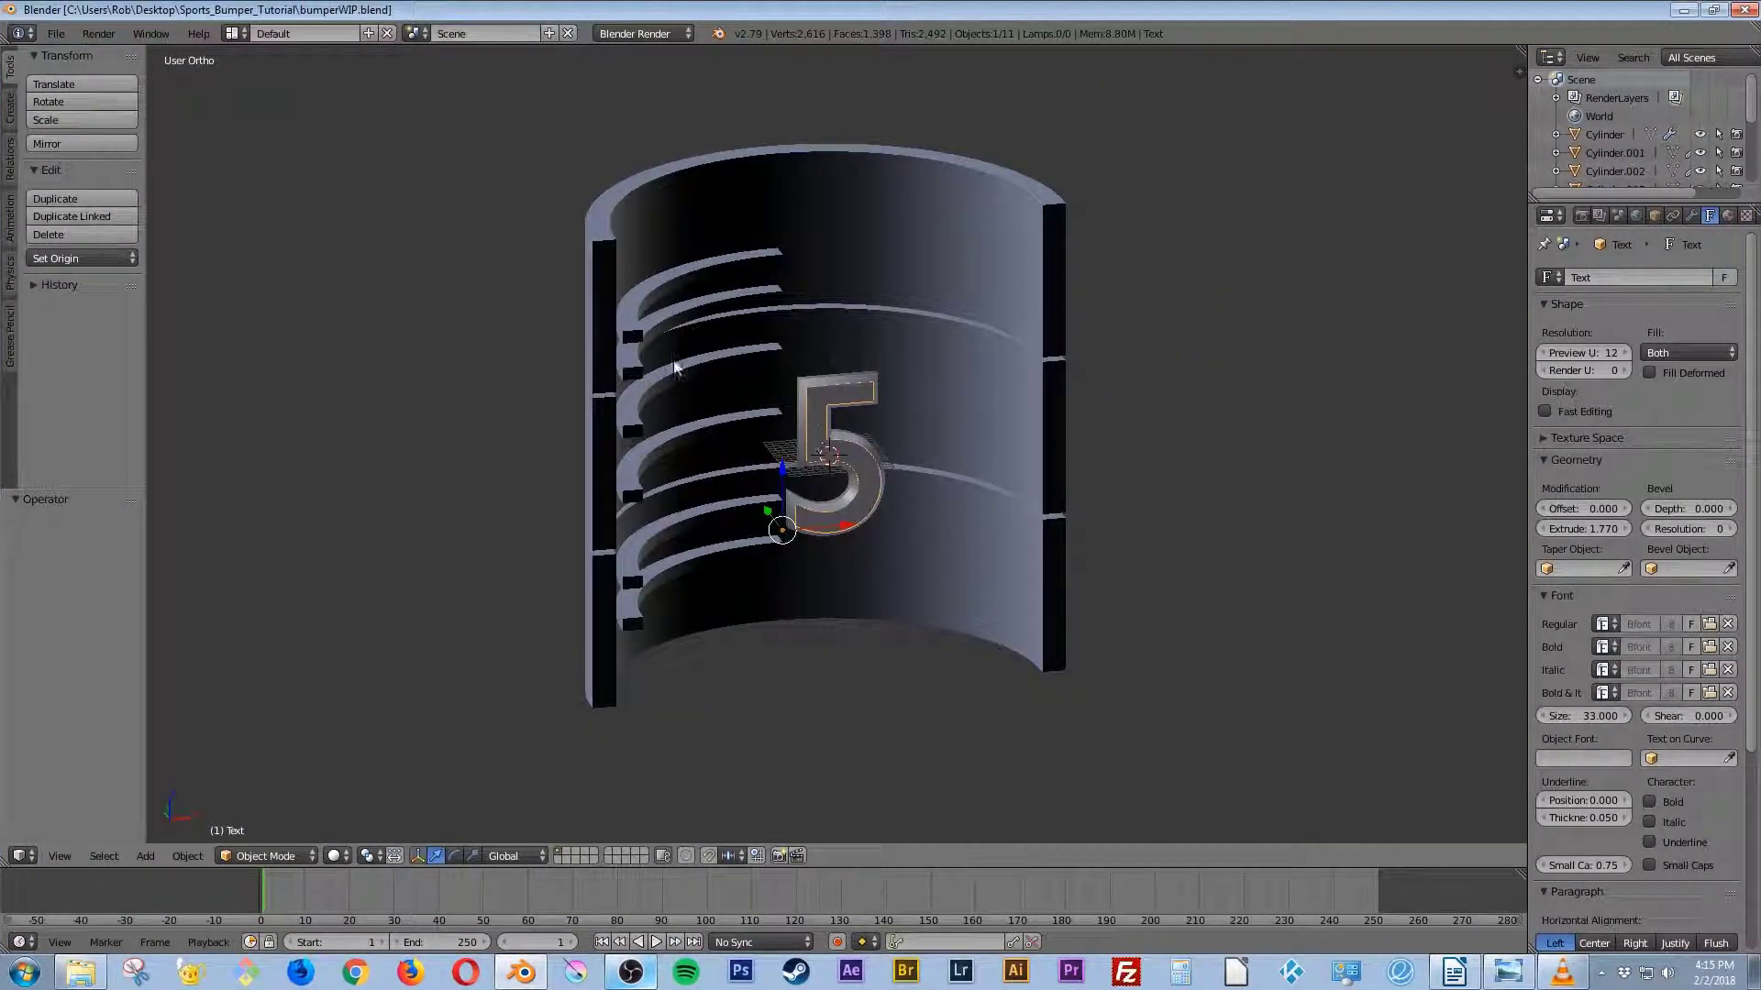
Step: Add a plain axes empty at the centre of the 5 and scale it up by about 17.1
{"action": "middle_click_drag", "start_coordinate": [846, 490], "coordinate": [814, 470]}
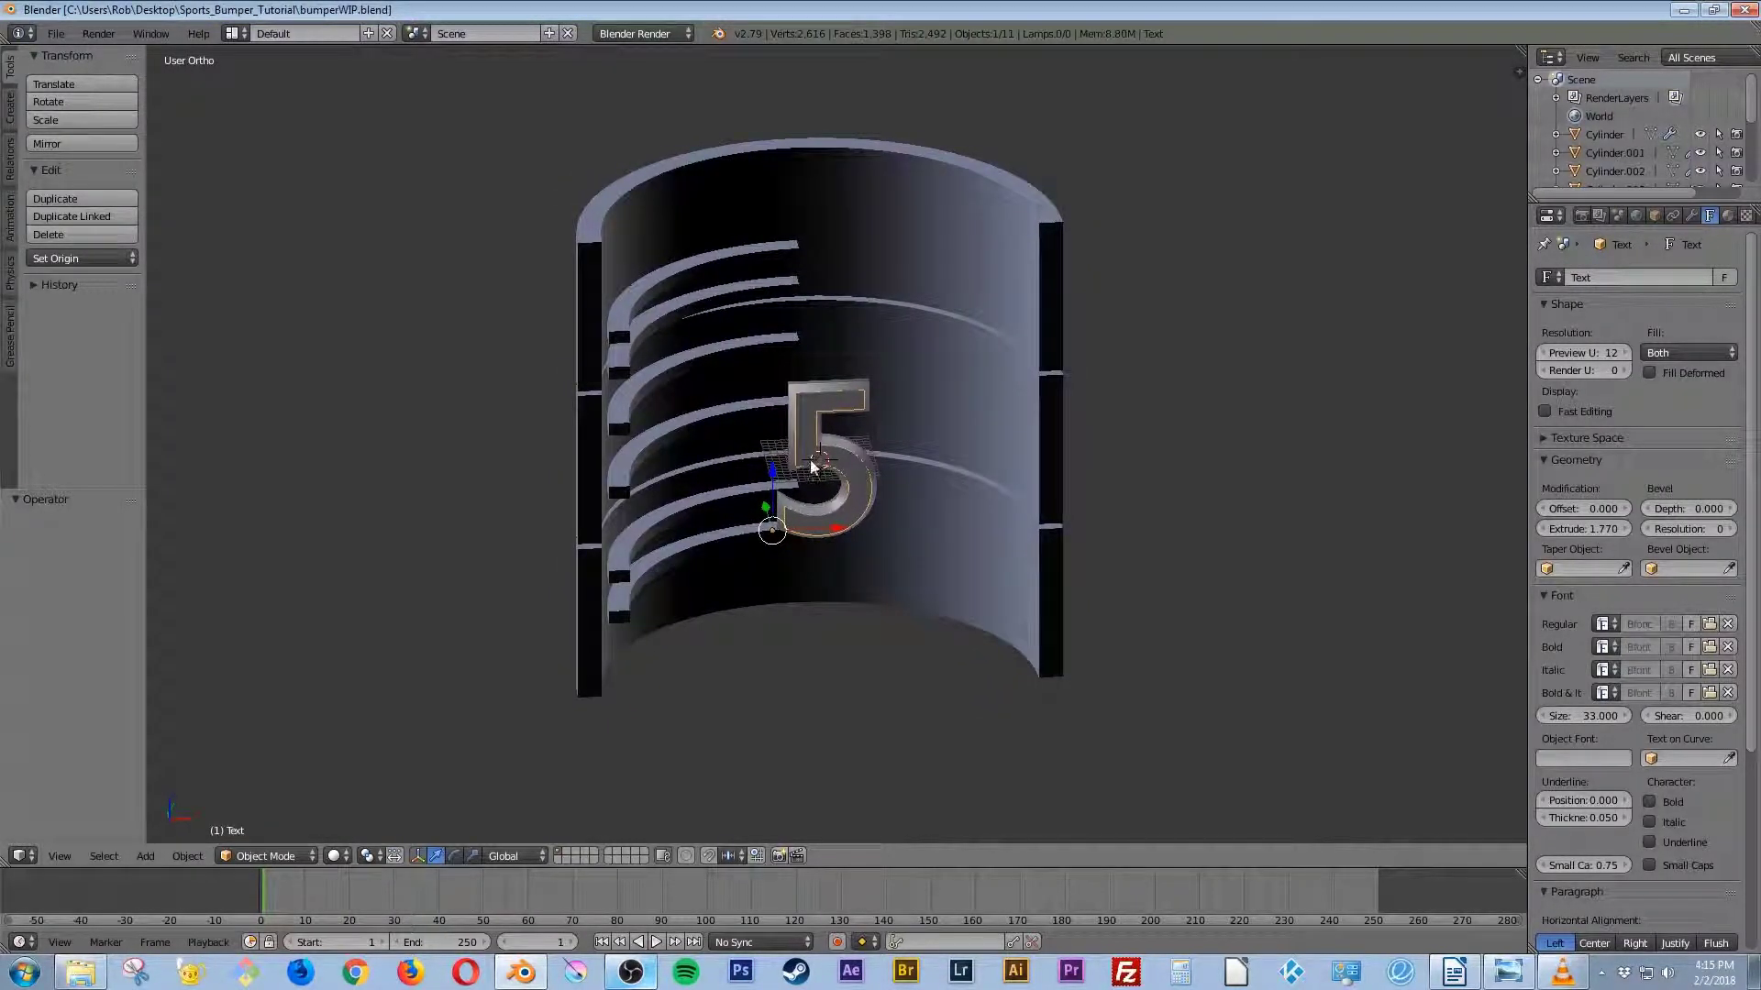
{"action": "scroll", "coordinate": [815, 472], "scroll_direction": "up", "scroll_amount": 1}
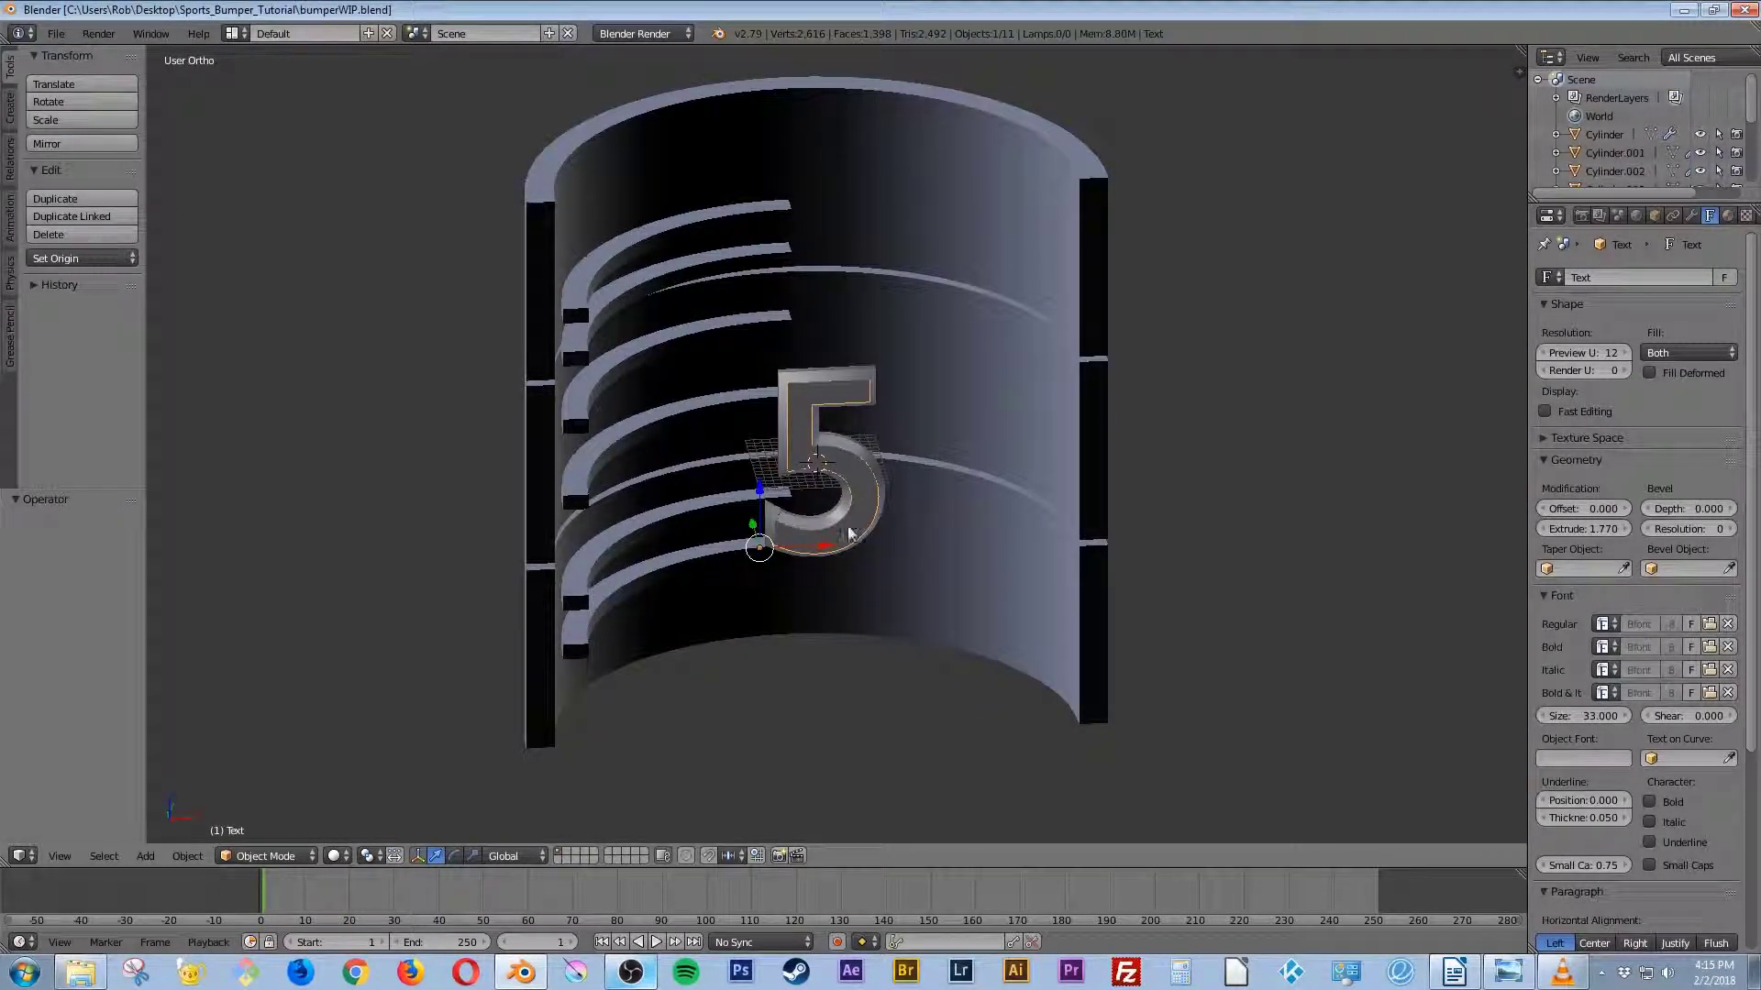
{"action": "middle_click_drag", "start_coordinate": [828, 511], "coordinate": [775, 548]}
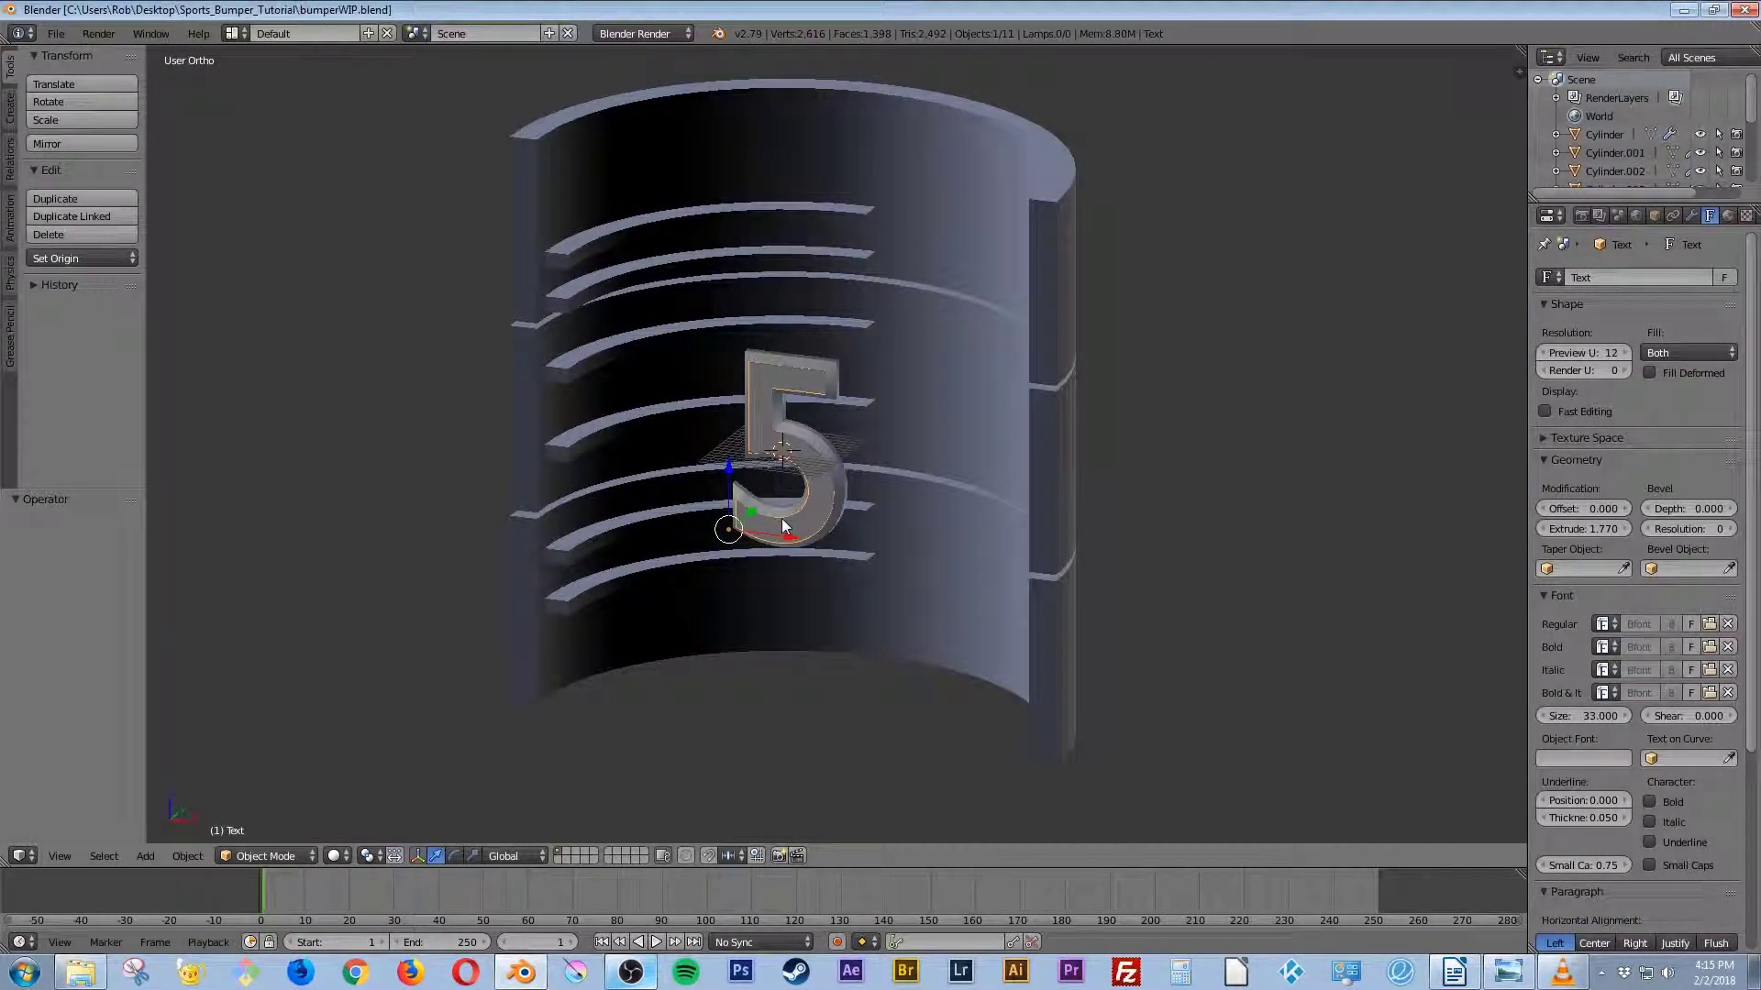
{"action": "key", "text": "shift+a"}
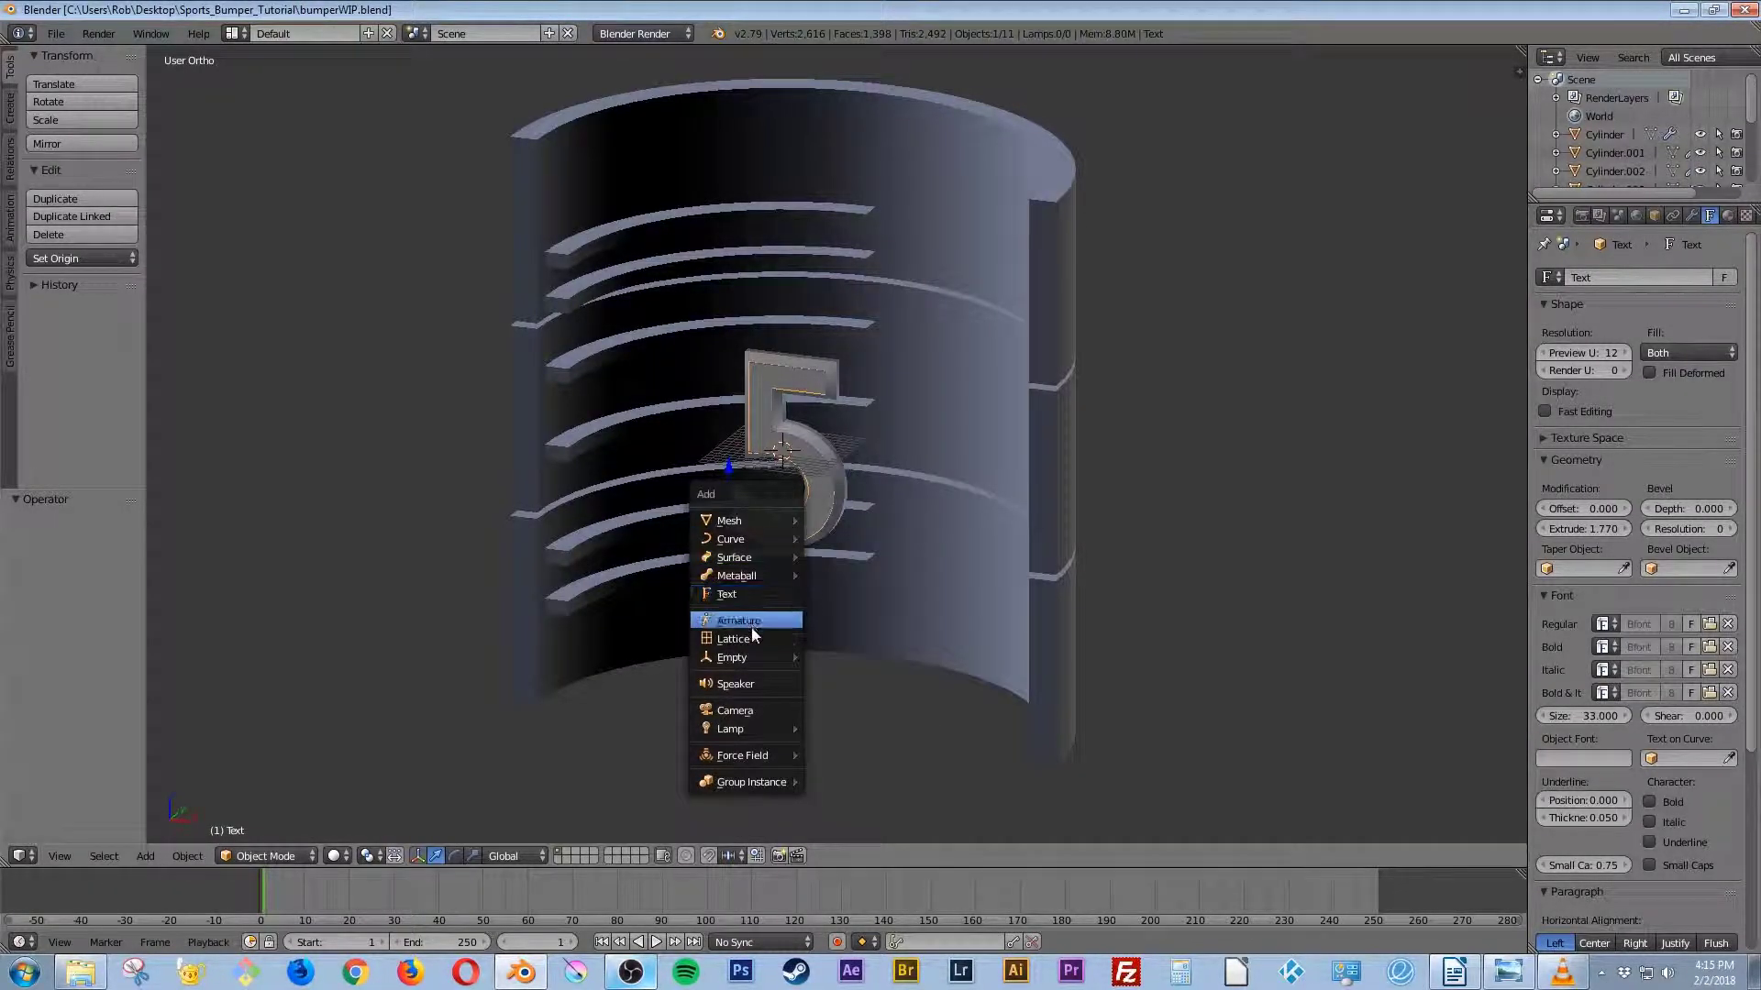
{"action": "mouse_move", "coordinate": [735, 657]}
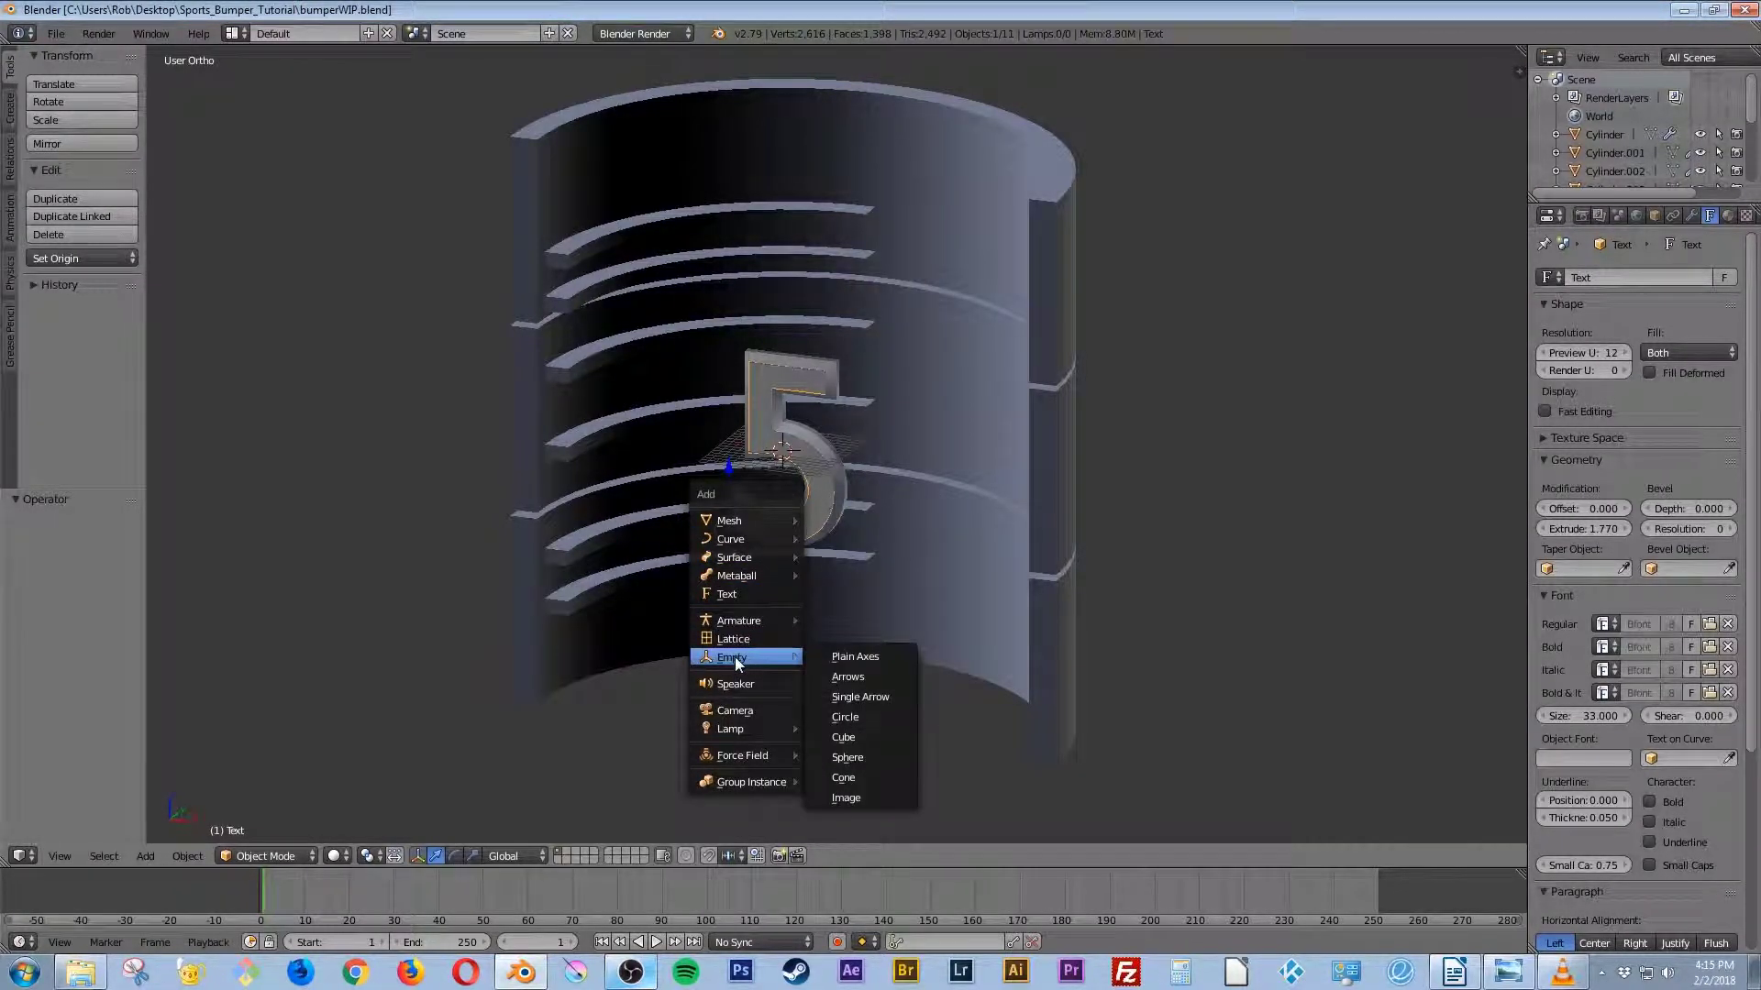
{"action": "left_click", "coordinate": [840, 656]}
{"action": "middle_click_drag", "start_coordinate": [856, 575], "coordinate": [897, 572]}
{"action": "key", "text": "s"}
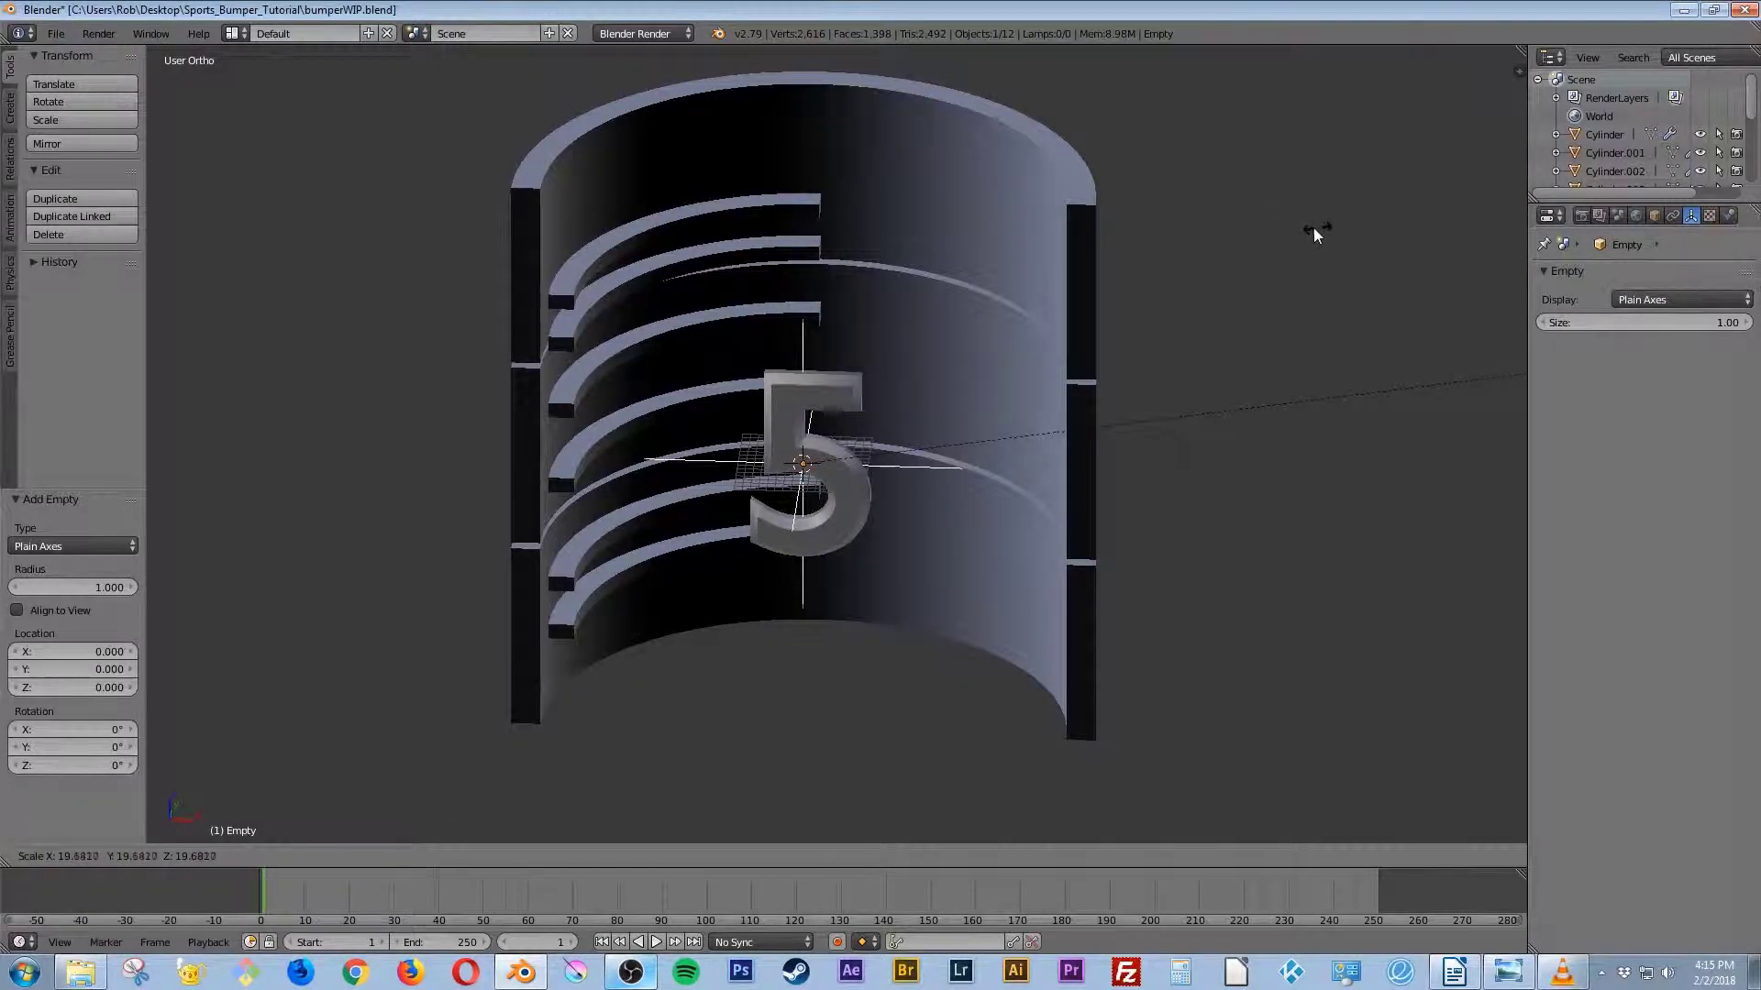
{"action": "left_click", "coordinate": [1095, 304]}
{"action": "middle_click_drag", "start_coordinate": [1049, 524], "coordinate": [1040, 525]}
{"action": "key", "text": "KP_7"}
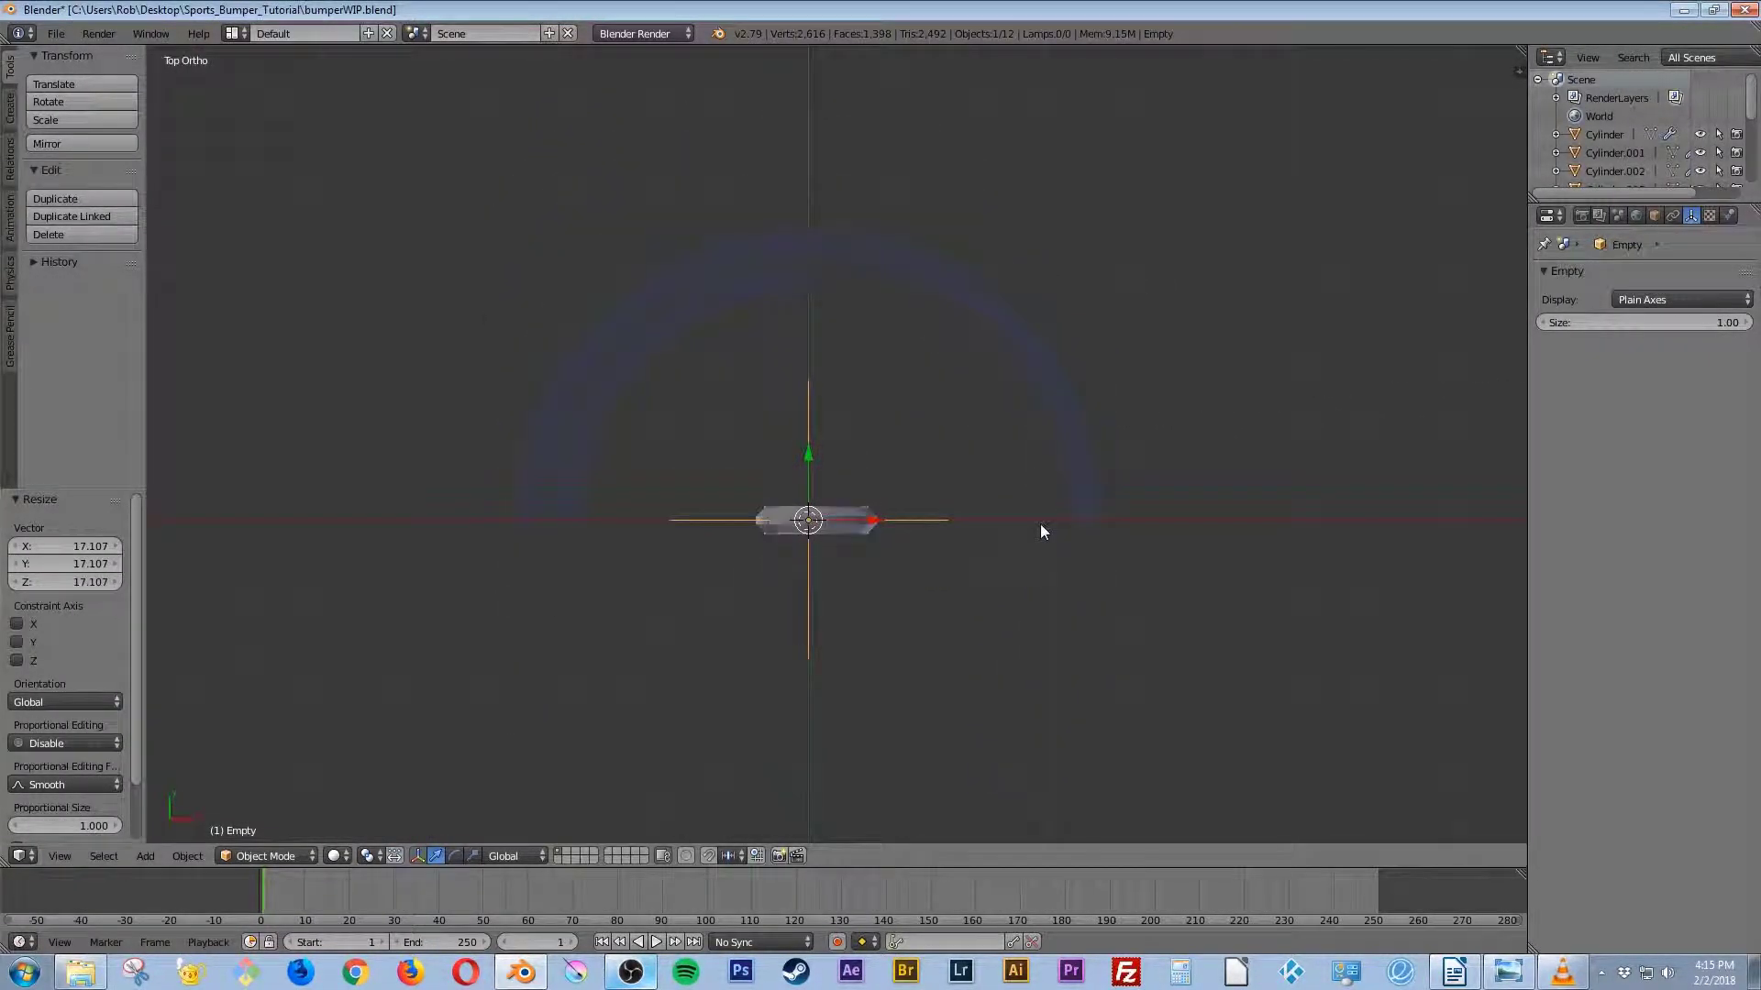
{"action": "key", "text": "KP_1"}
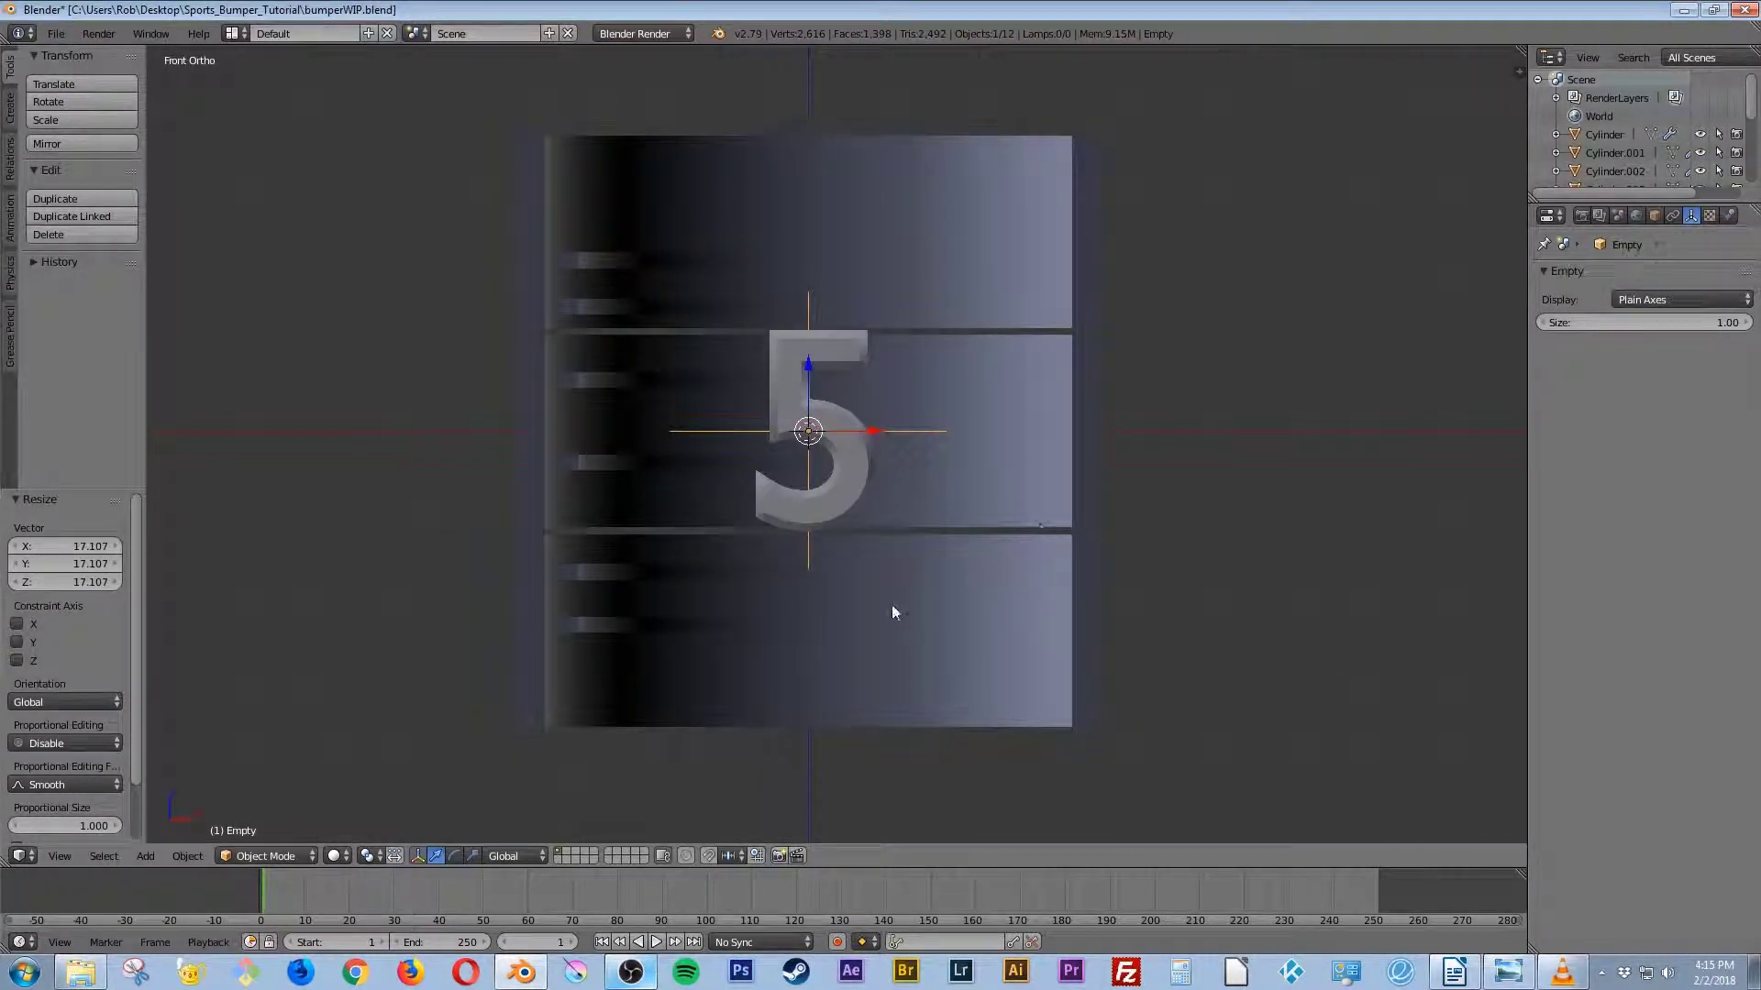
Step: Parent both the plain and the bevelled 5 to the empty using the Object parent type
{"action": "middle_click_drag", "start_coordinate": [910, 498], "coordinate": [860, 514]}
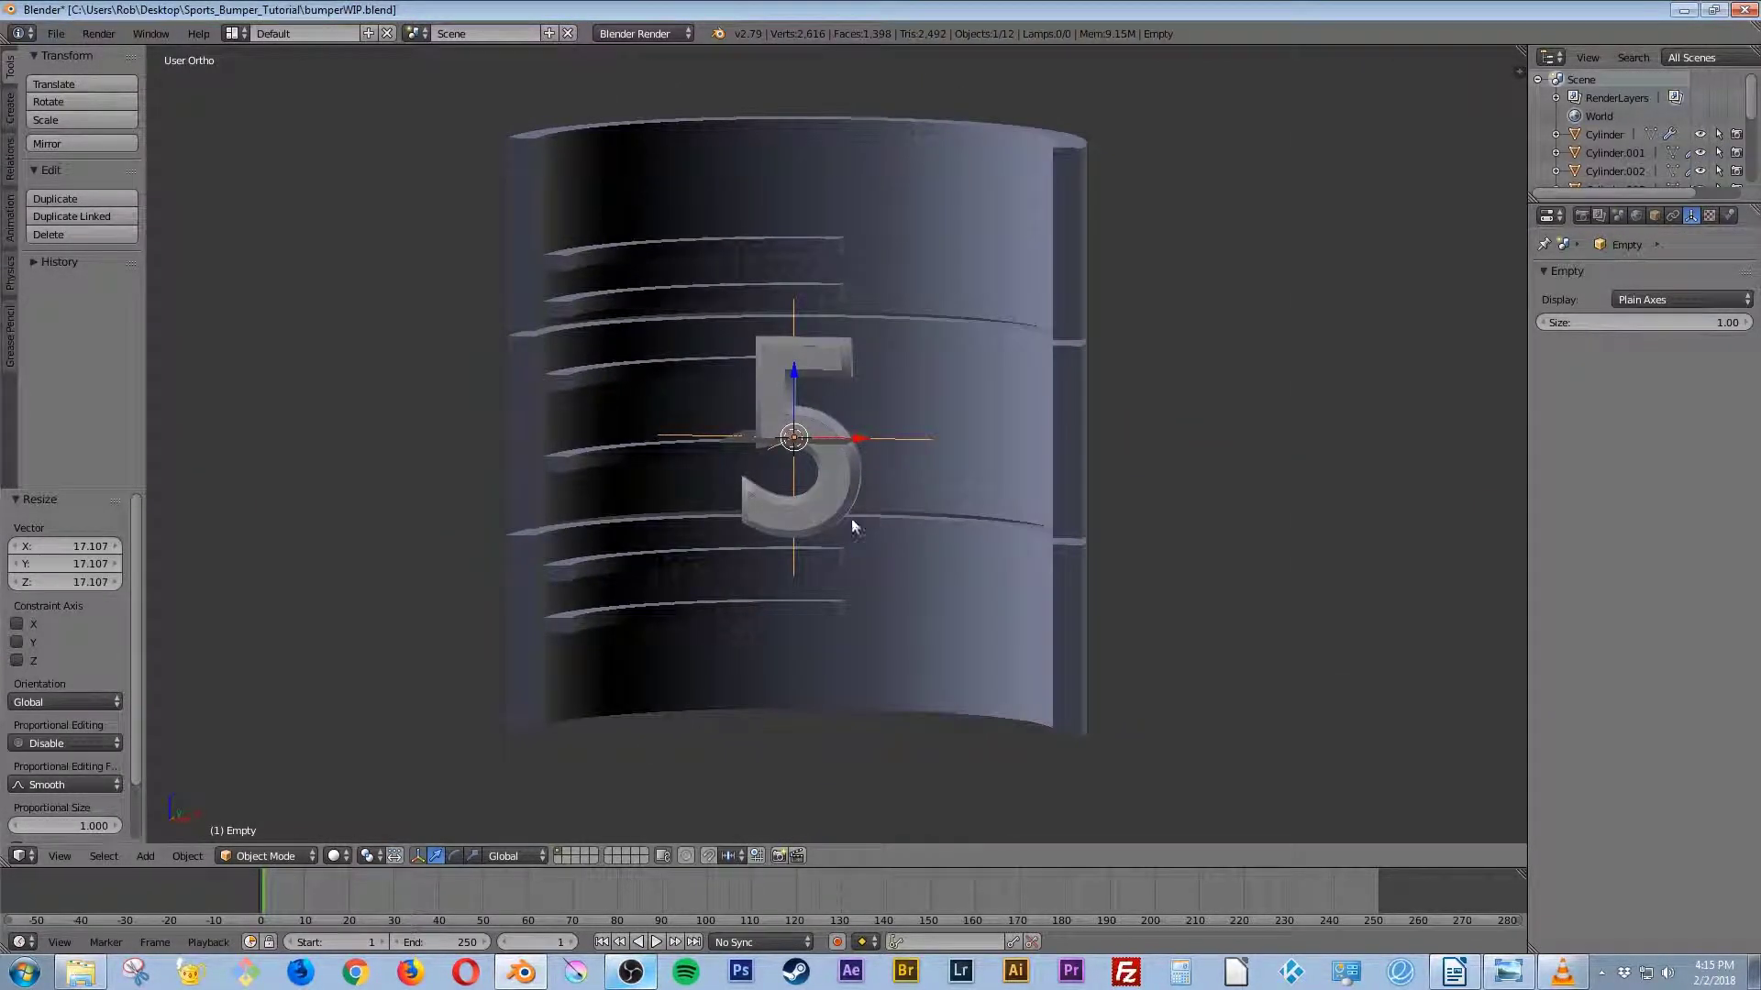
{"action": "scroll", "coordinate": [833, 522], "scroll_direction": "up", "scroll_amount": 4}
{"action": "scroll", "coordinate": [834, 525], "scroll_direction": "up", "scroll_amount": 1}
{"action": "right_click", "coordinate": [729, 373]}
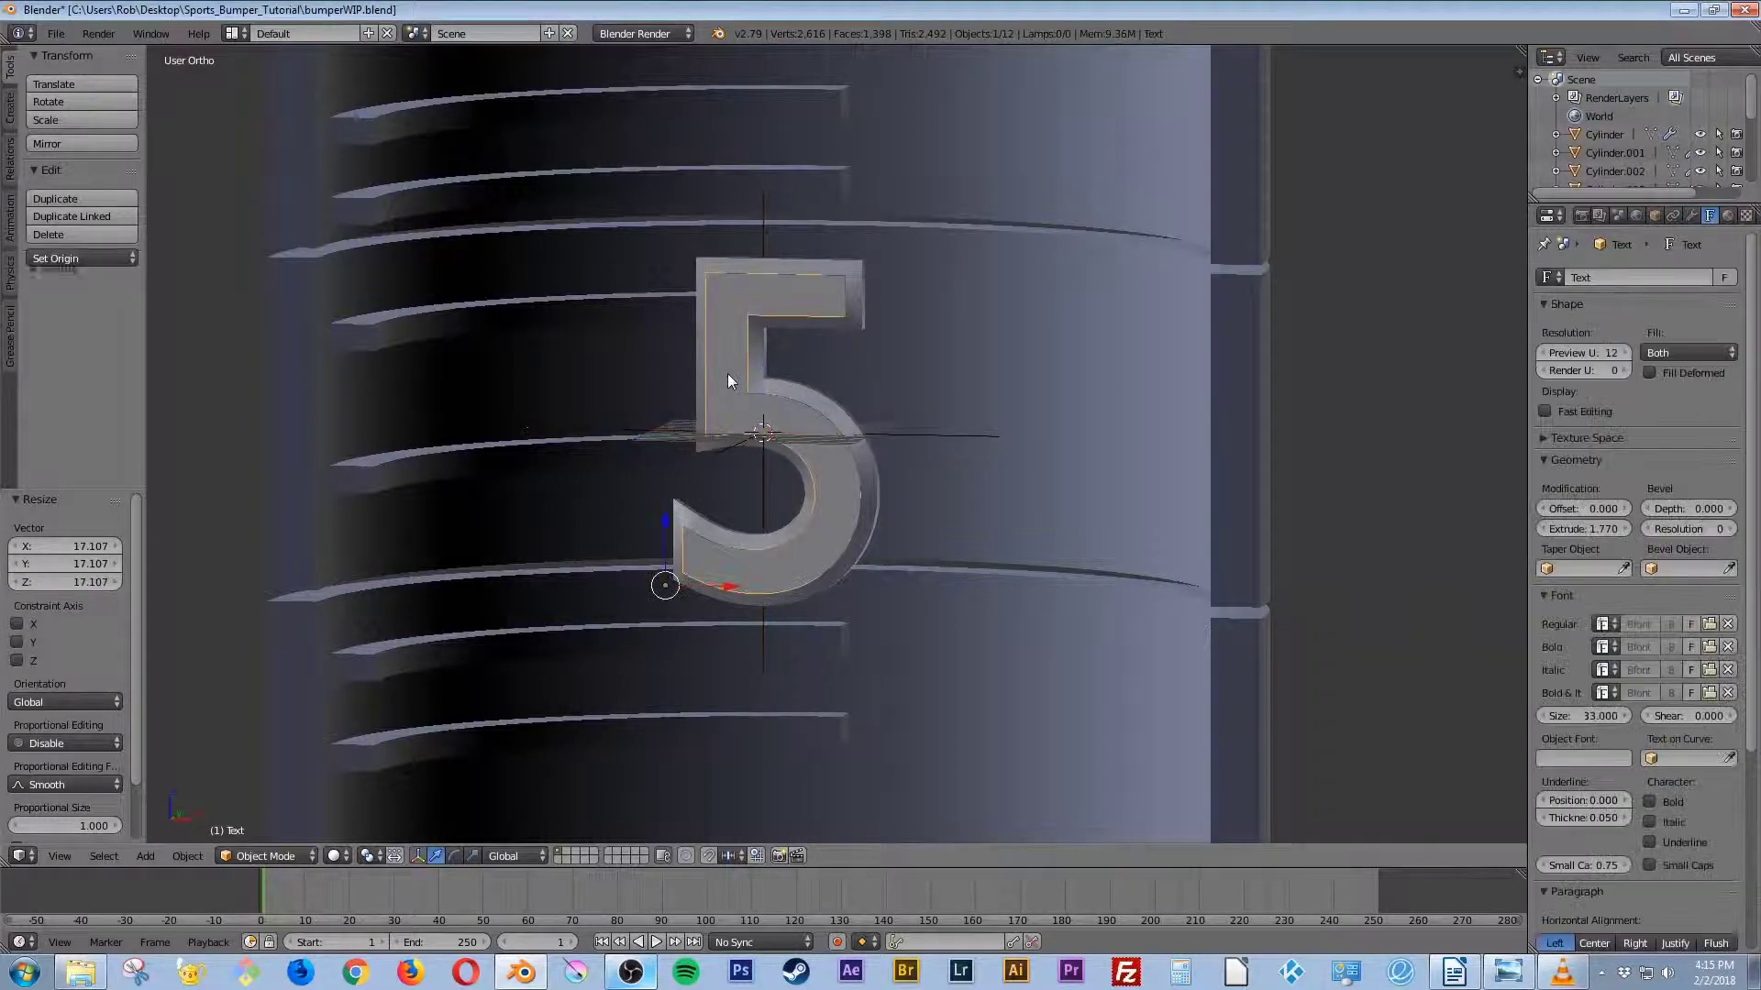
{"action": "middle_click_drag", "start_coordinate": [758, 365], "coordinate": [713, 361]}
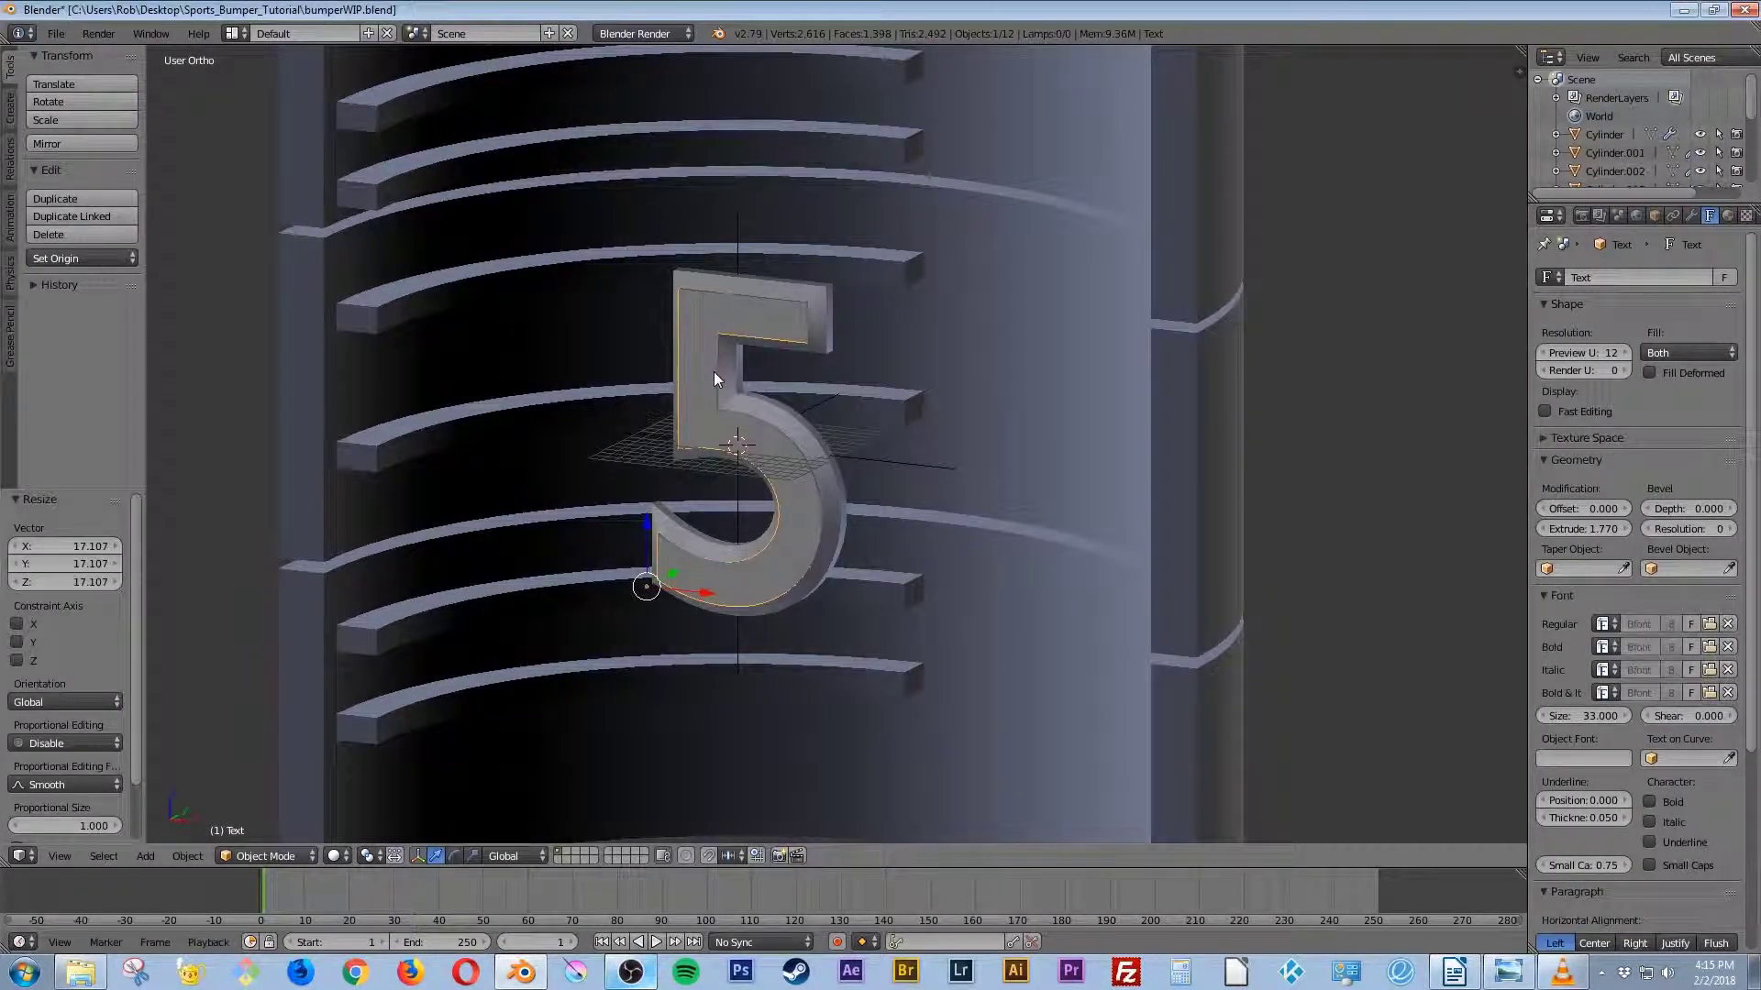
{"action": "right_click", "coordinate": [778, 288], "text": "shift"}
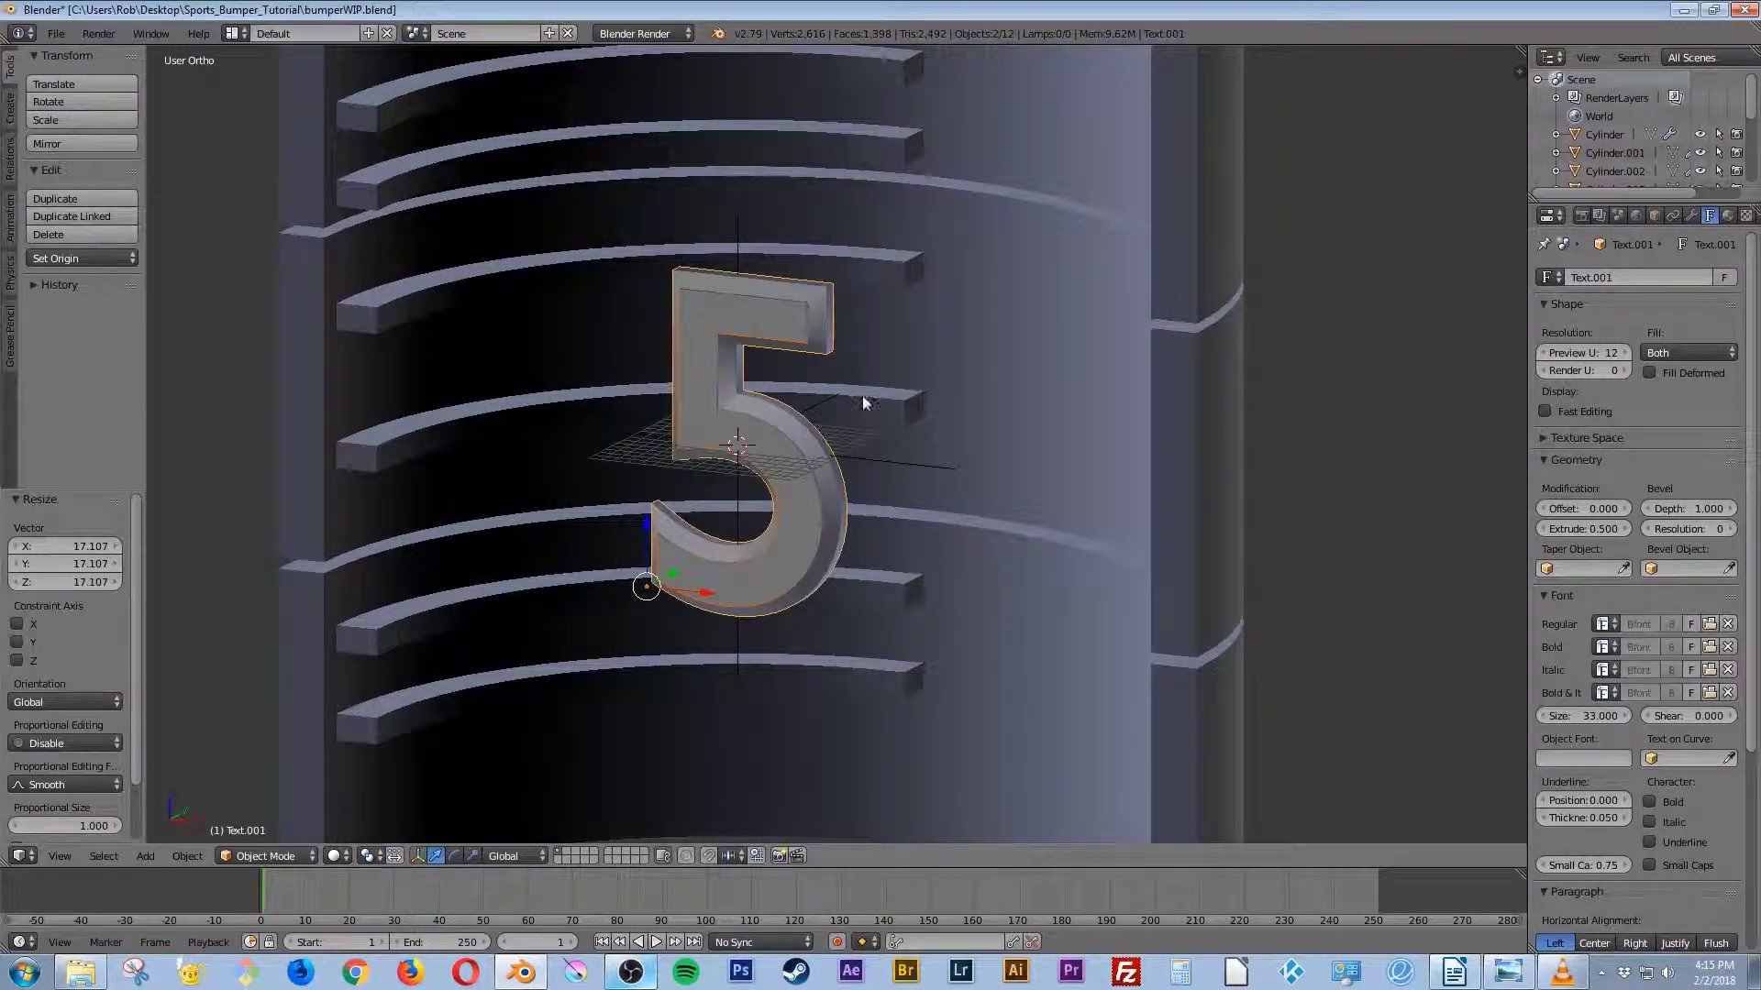
{"action": "right_click", "coordinate": [895, 462], "text": "shift"}
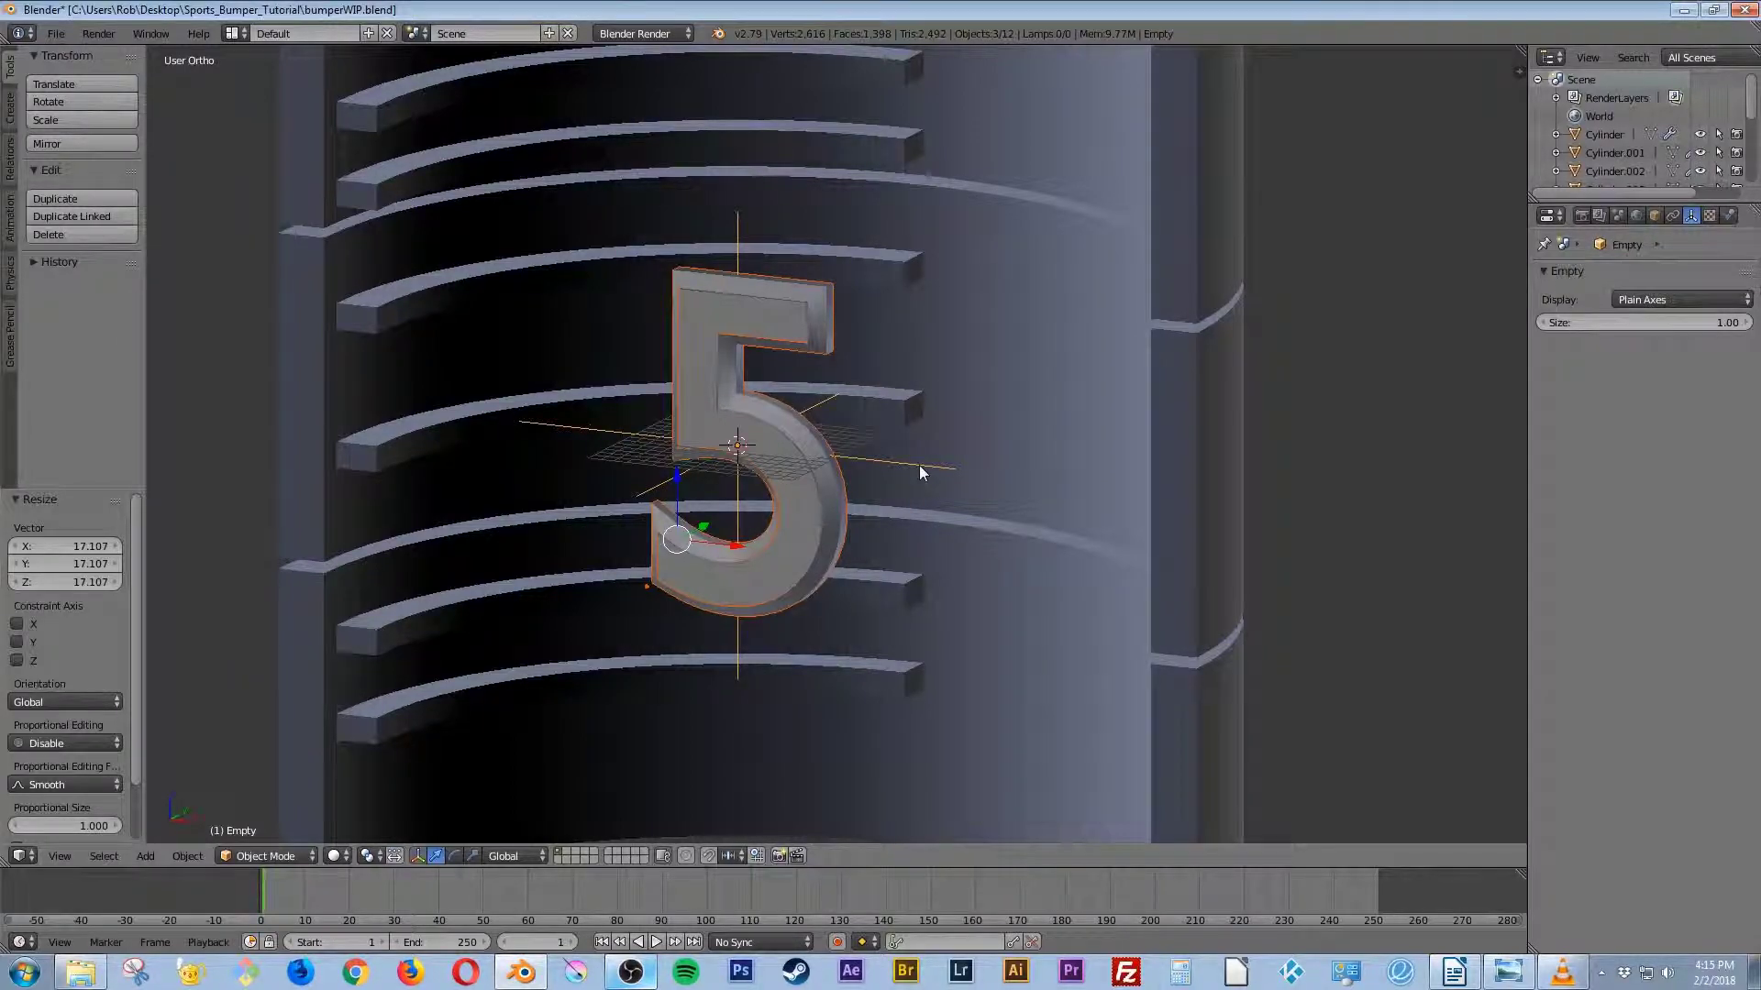
{"action": "key", "text": "ctrl+p"}
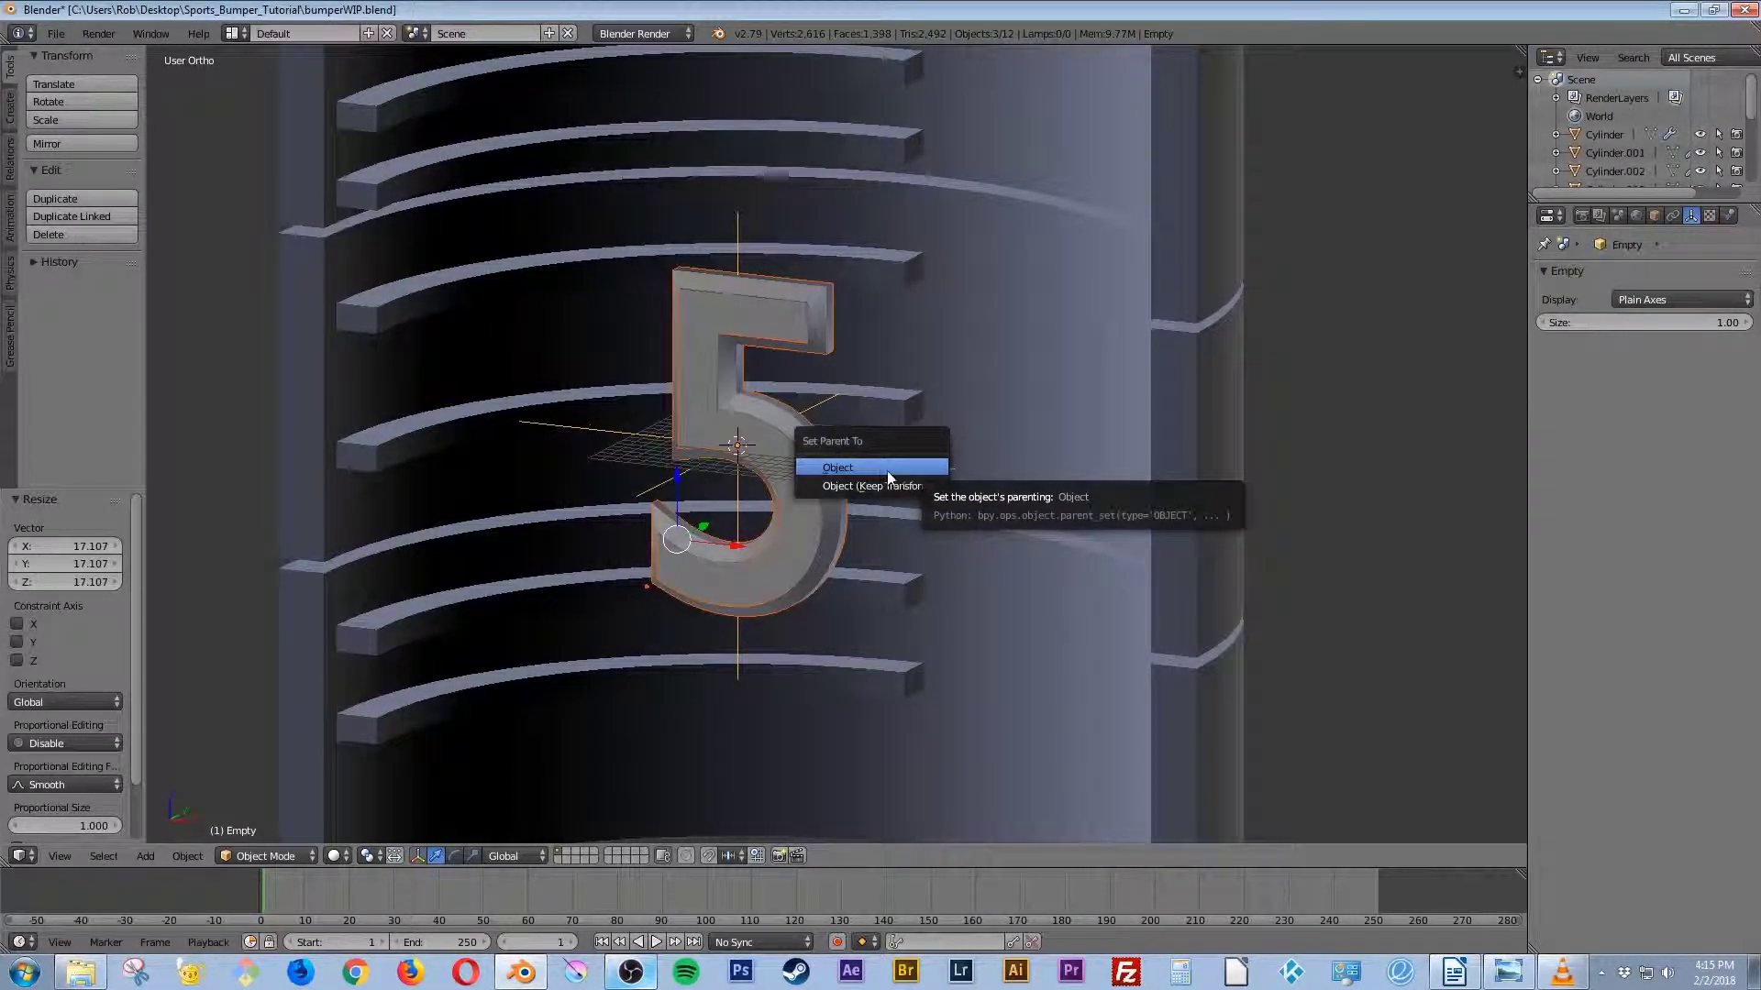
{"action": "left_click", "coordinate": [860, 467]}
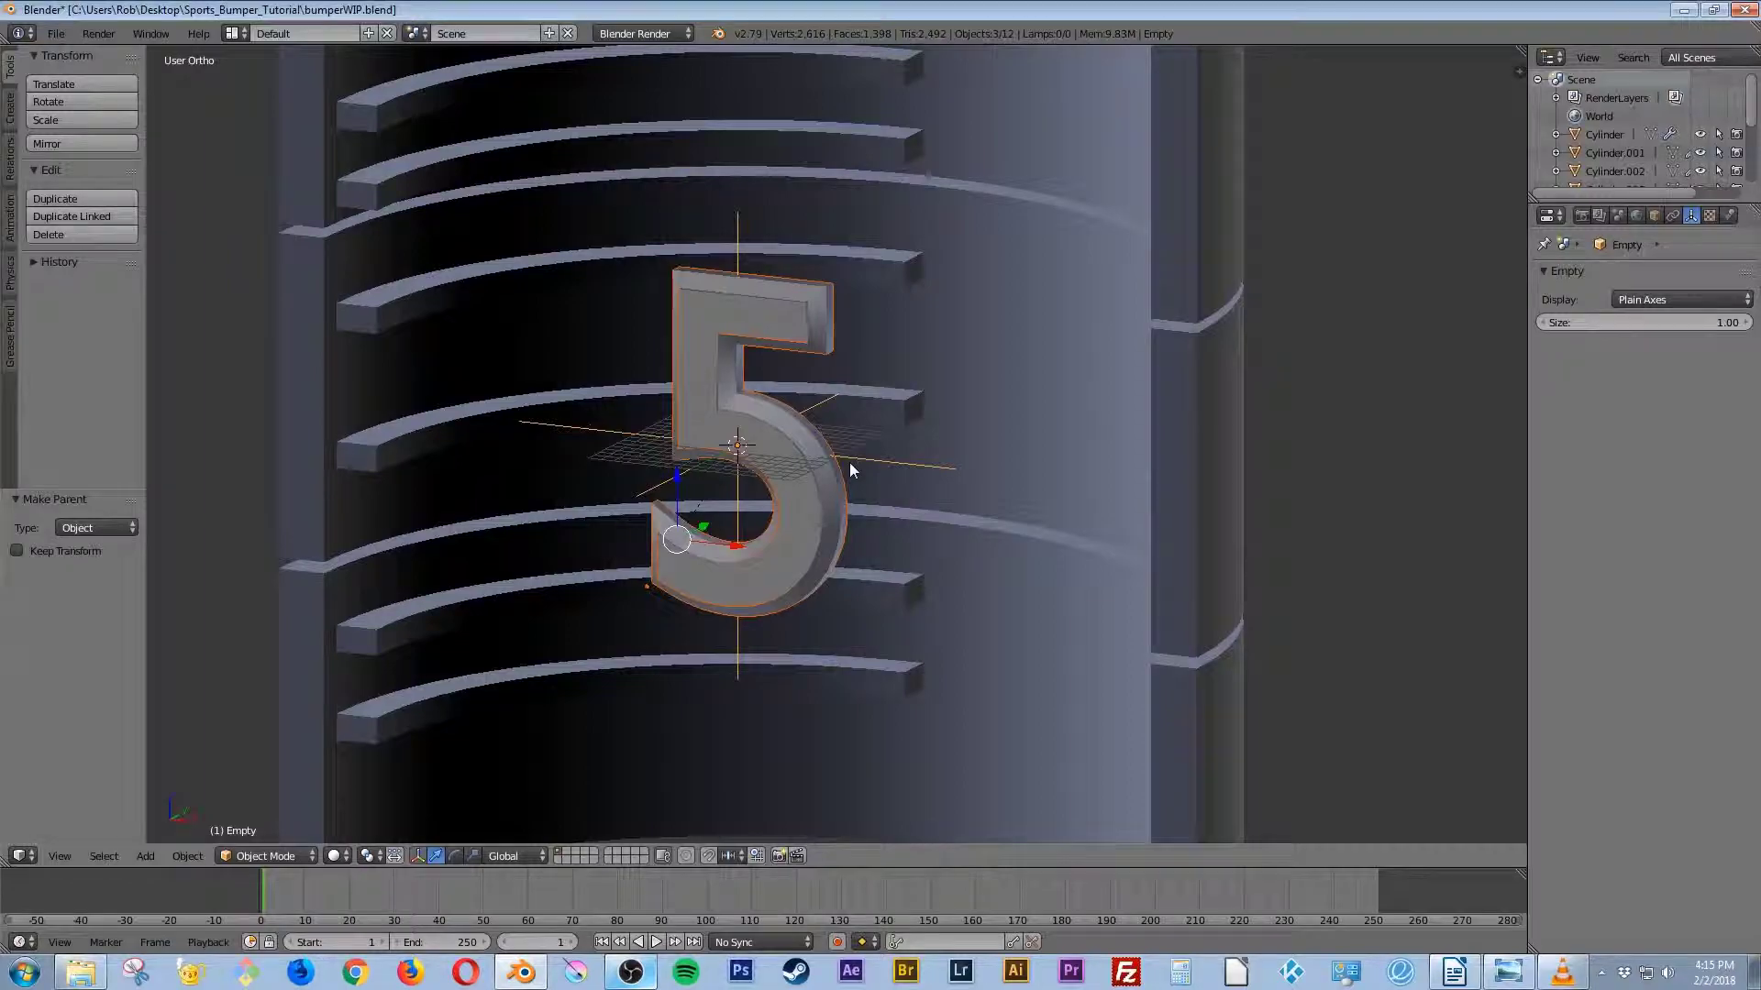
Step: Try rotating only the empty about the global Z axis to check that both 5s follow it
{"action": "key", "text": "a"}
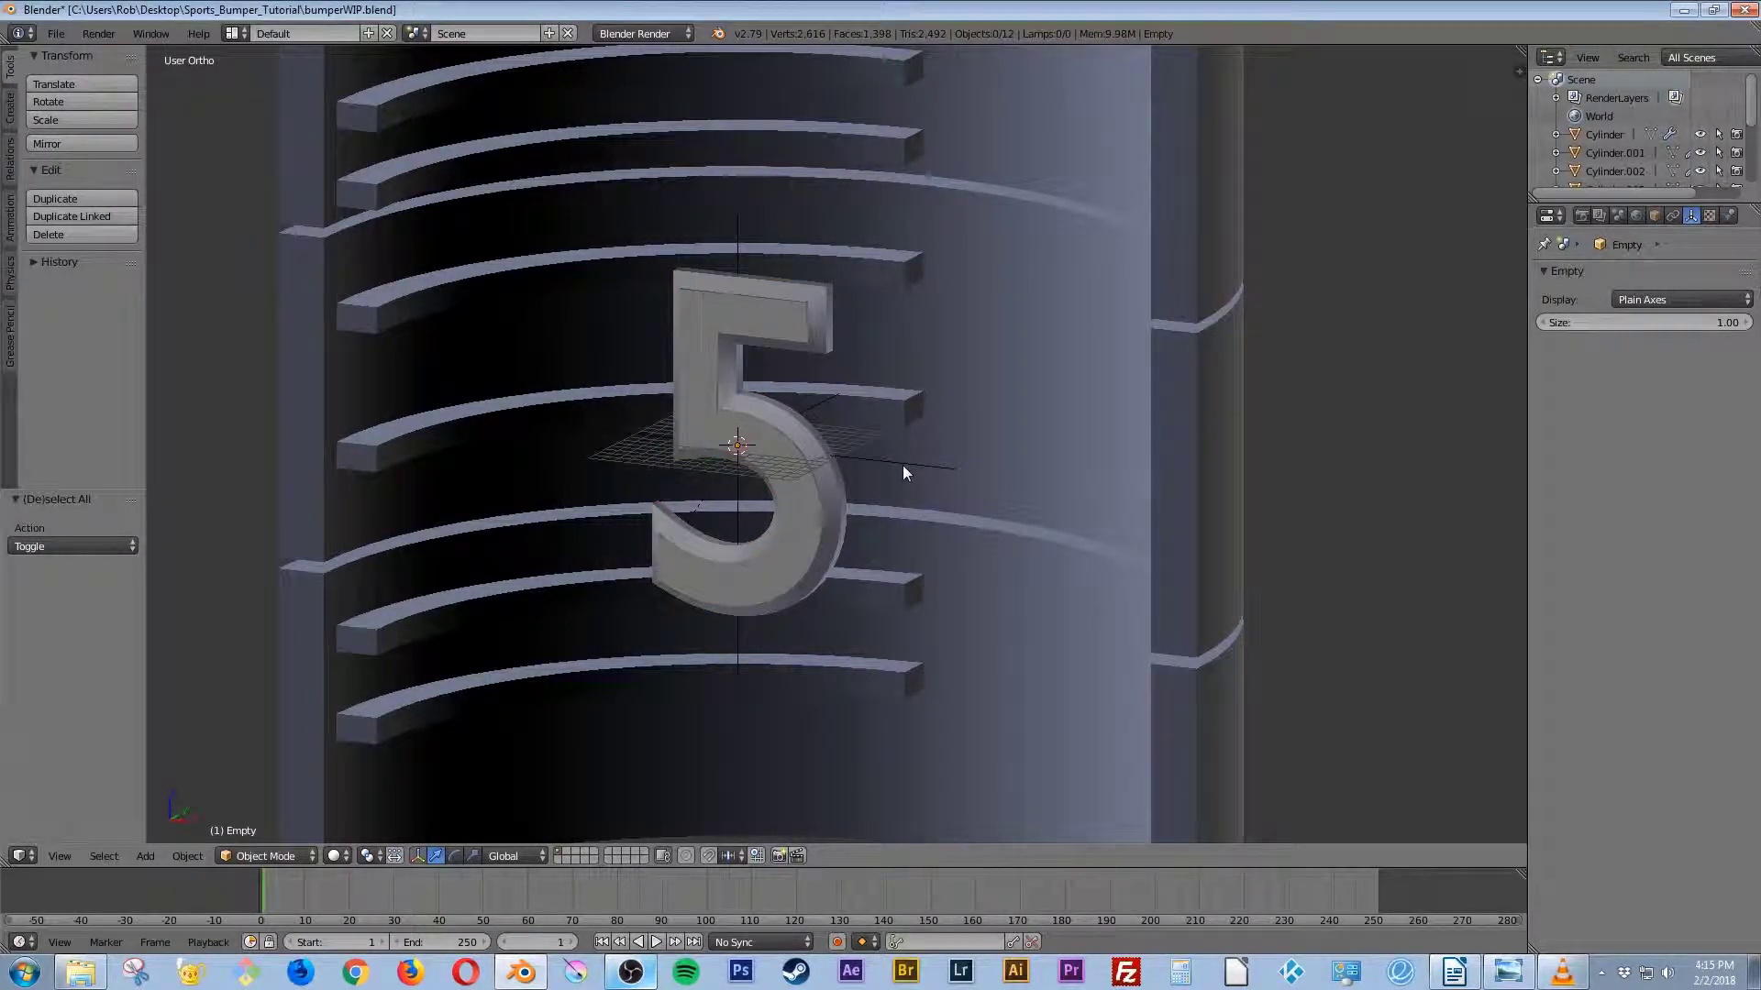
{"action": "right_click", "coordinate": [903, 465]}
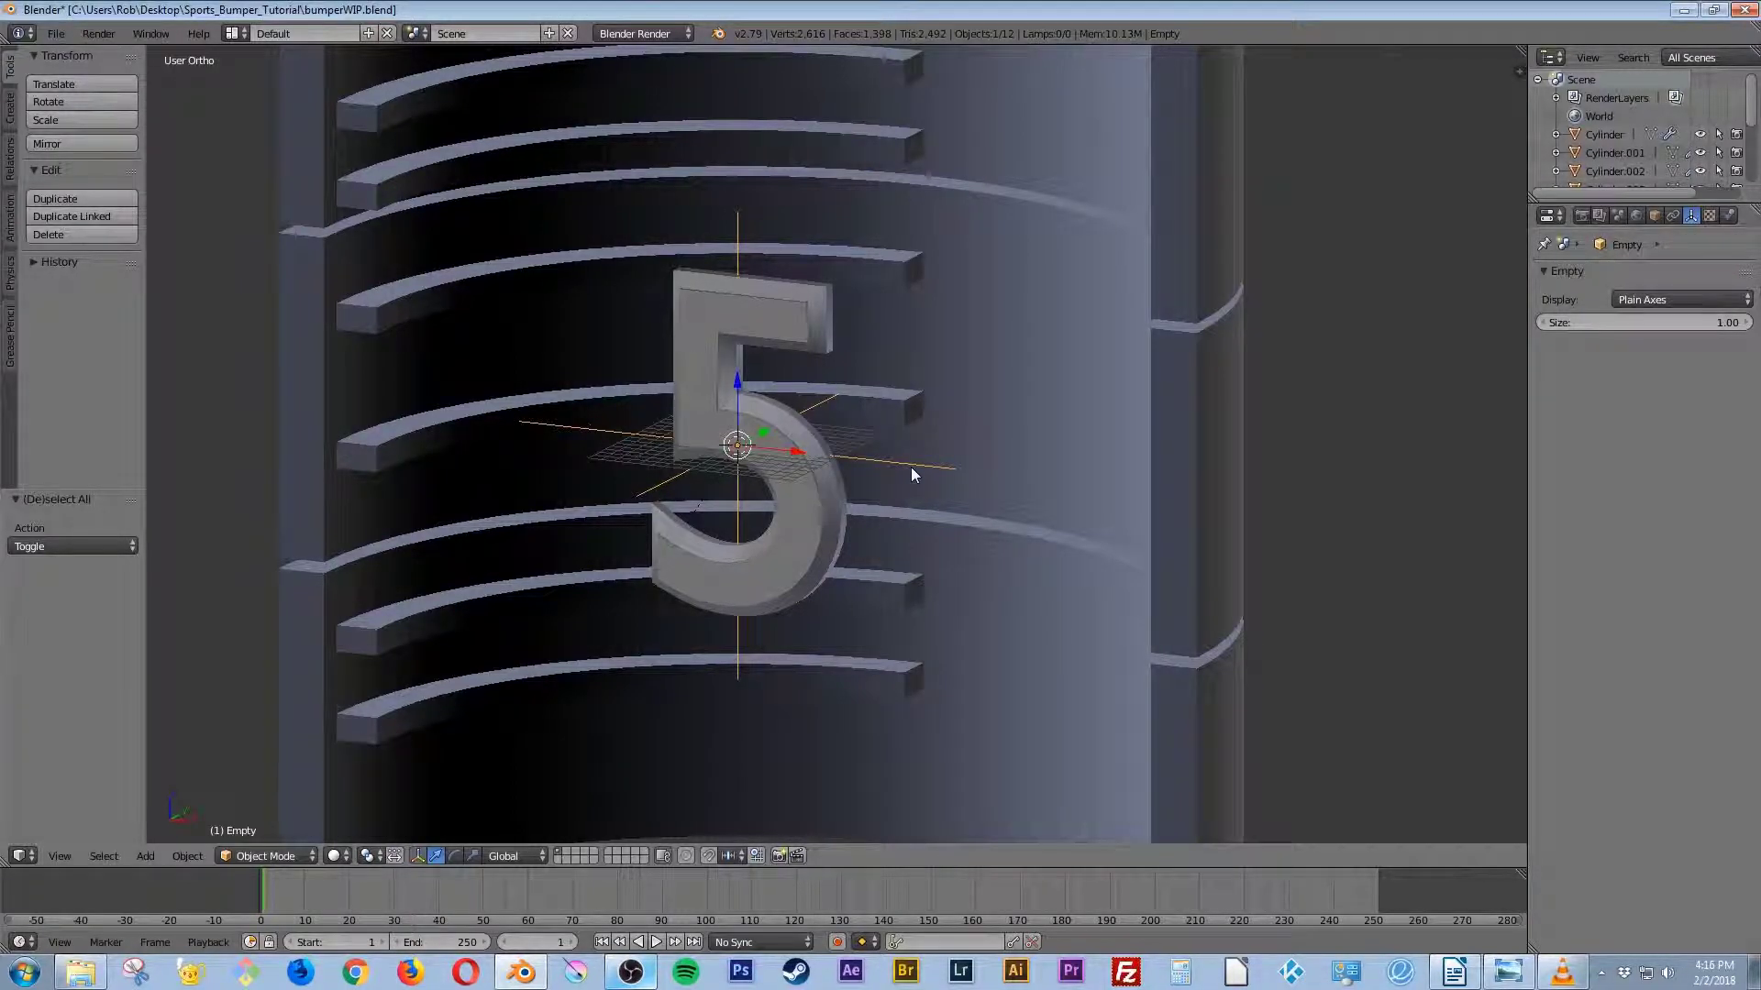
{"action": "key", "text": "r"}
{"action": "key", "text": "z"}
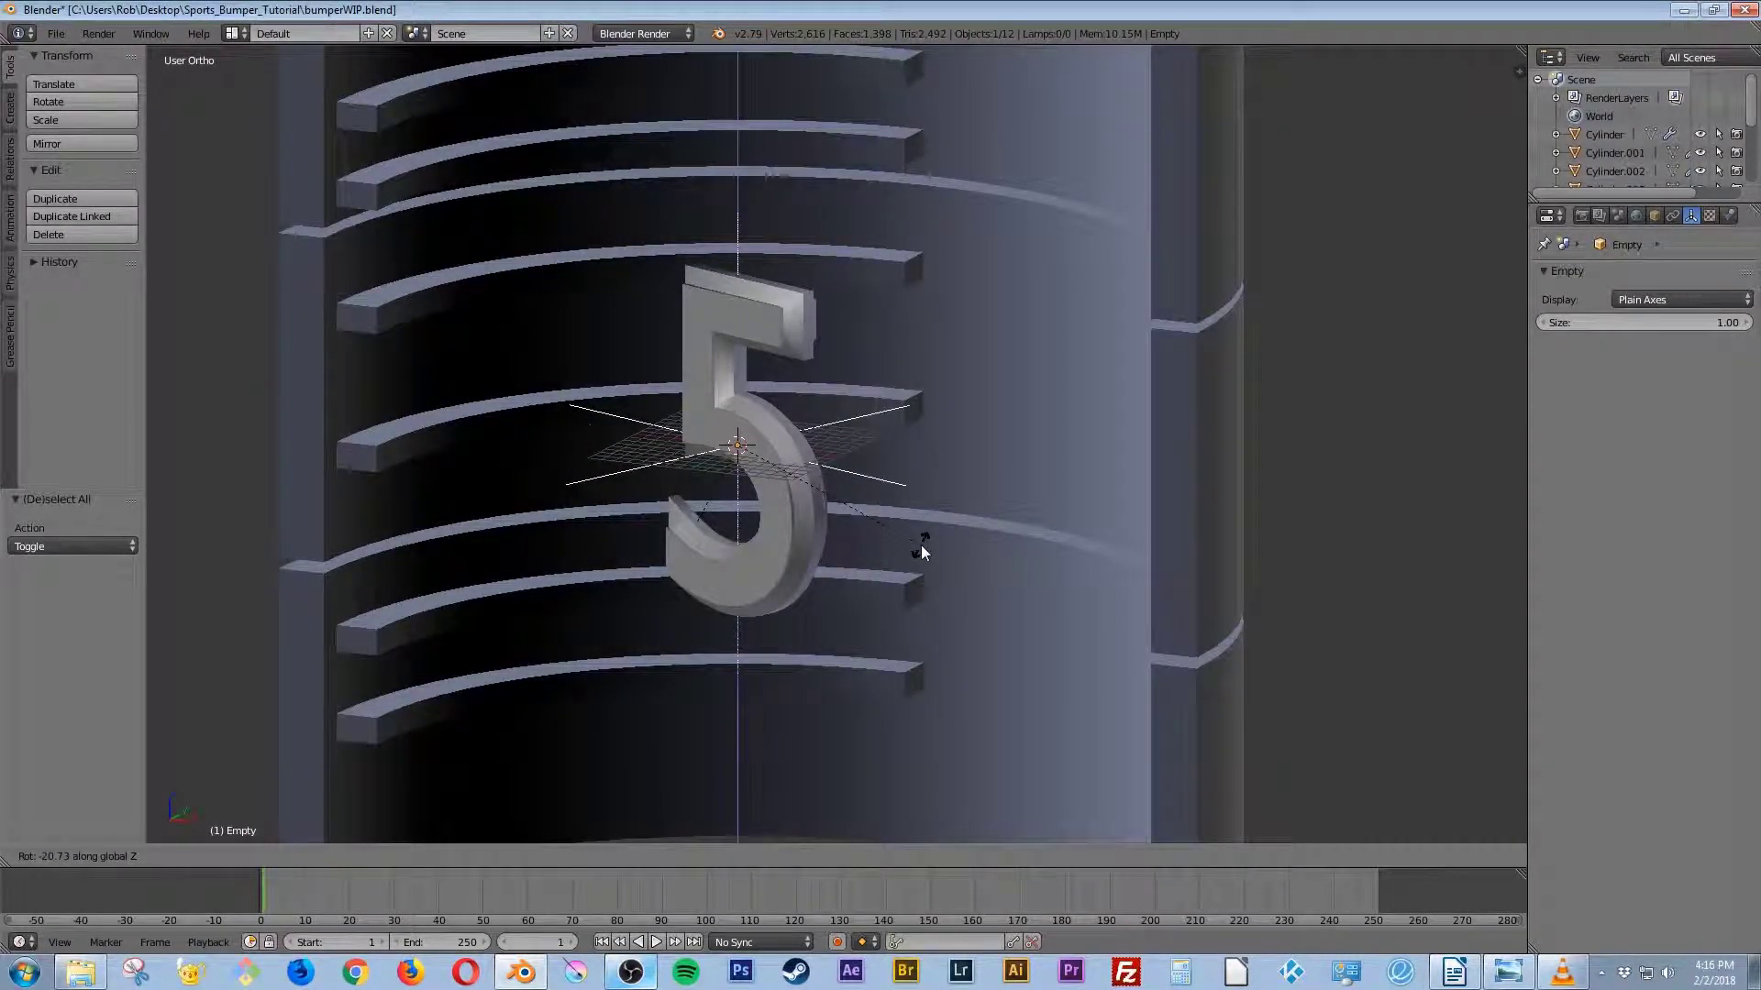
{"action": "left_click", "coordinate": [922, 549]}
{"action": "scroll", "coordinate": [816, 506], "scroll_direction": "down", "scroll_amount": 2}
{"action": "scroll", "coordinate": [812, 503], "scroll_direction": "down", "scroll_amount": 2}
{"action": "middle_click_drag", "start_coordinate": [813, 504], "coordinate": [836, 532]}
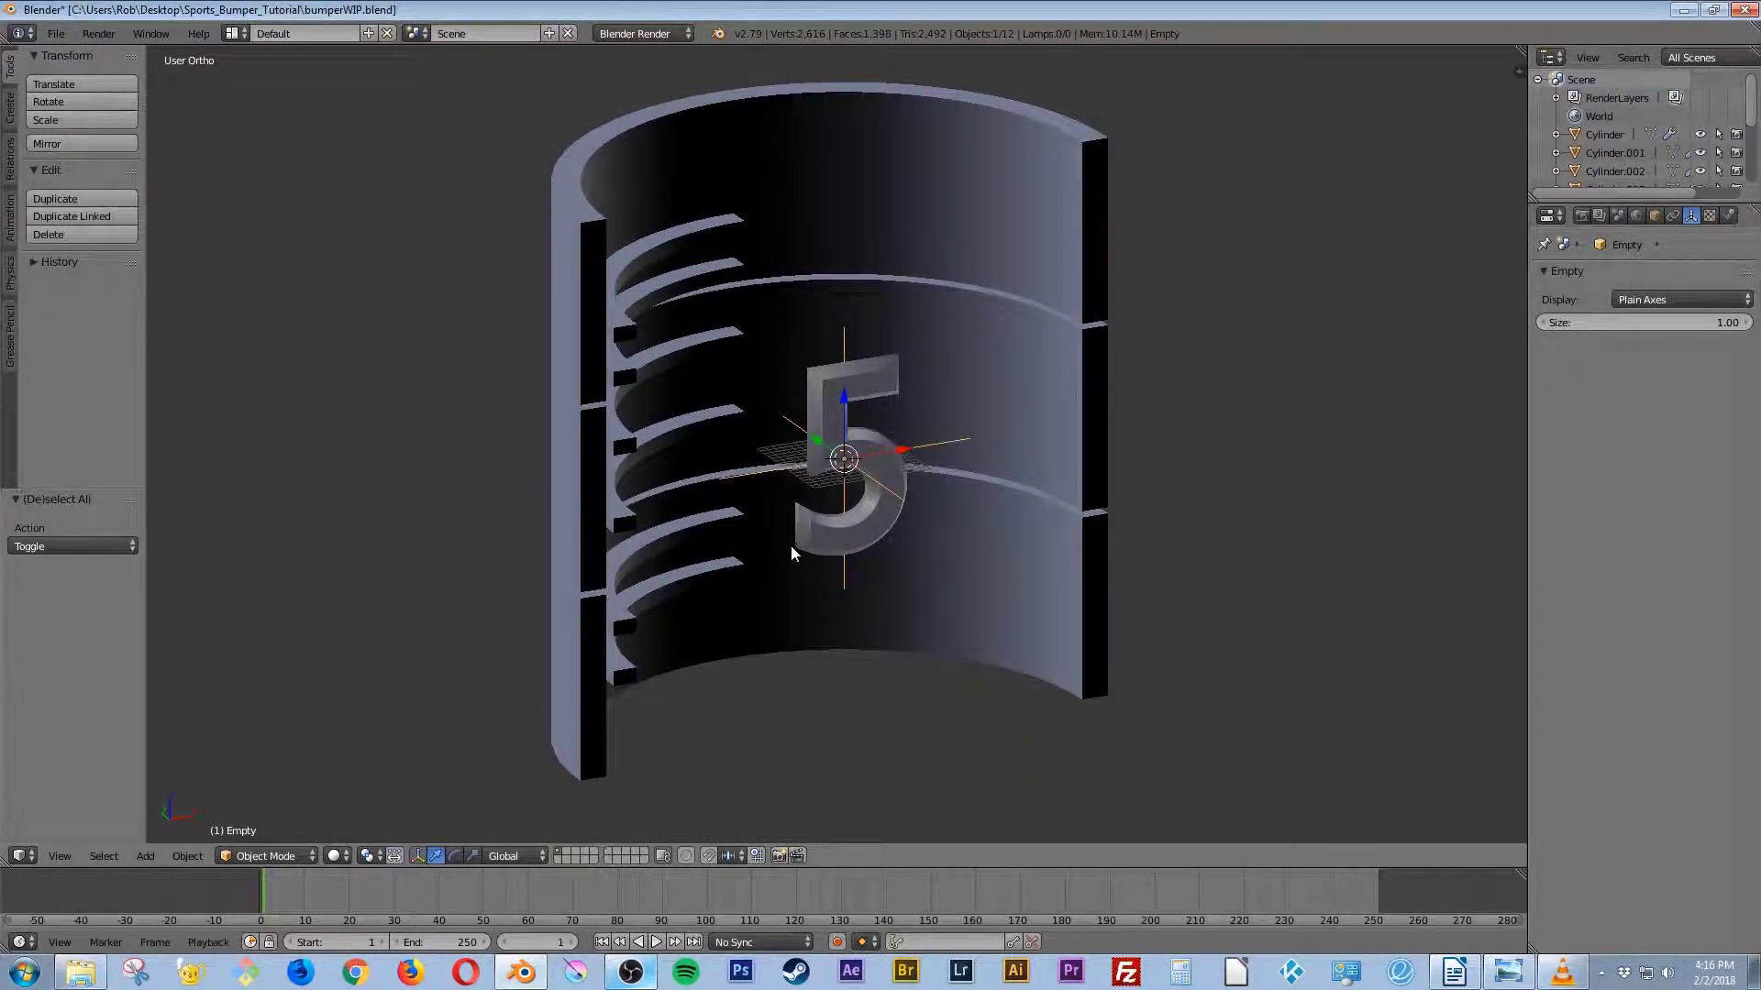
Step: Show the empty's transform properties and set the scene's end frame to 96
{"action": "key", "text": "n"}
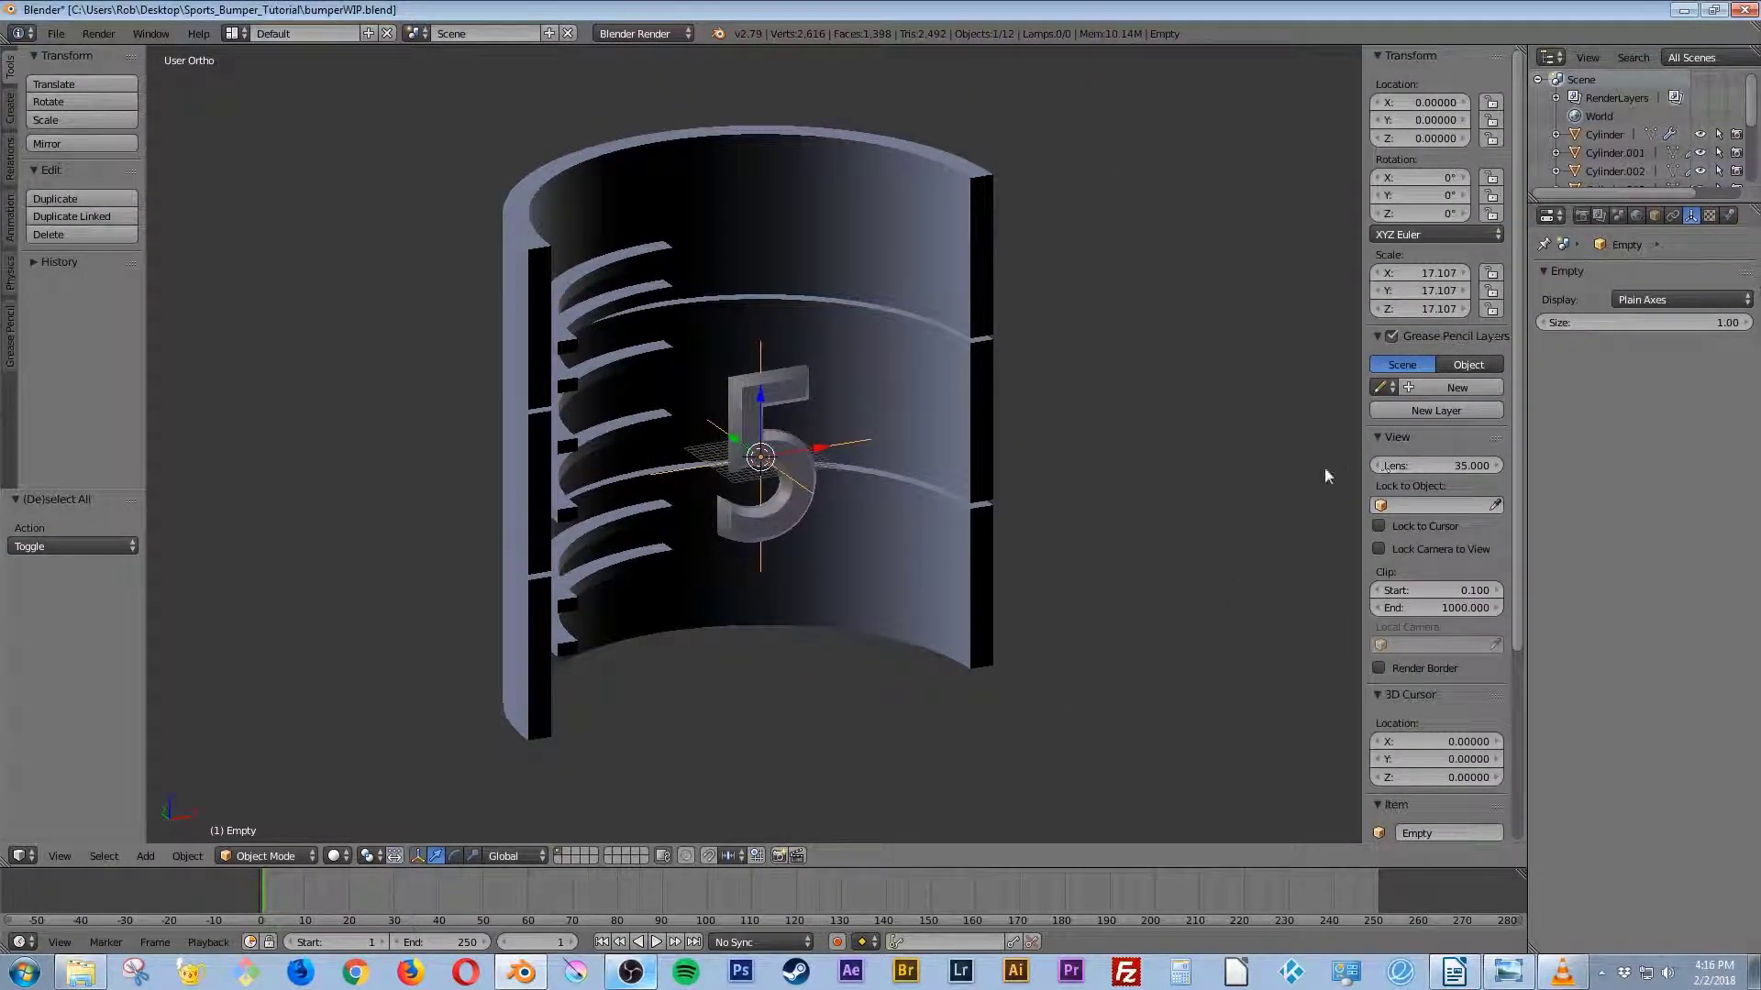
{"action": "mouse_move", "coordinate": [872, 445]}
{"action": "middle_mouse_down"}
{"action": "mouse_move", "coordinate": [916, 442]}
{"action": "mouse_move", "coordinate": [876, 449]}
{"action": "middle_mouse_up"}
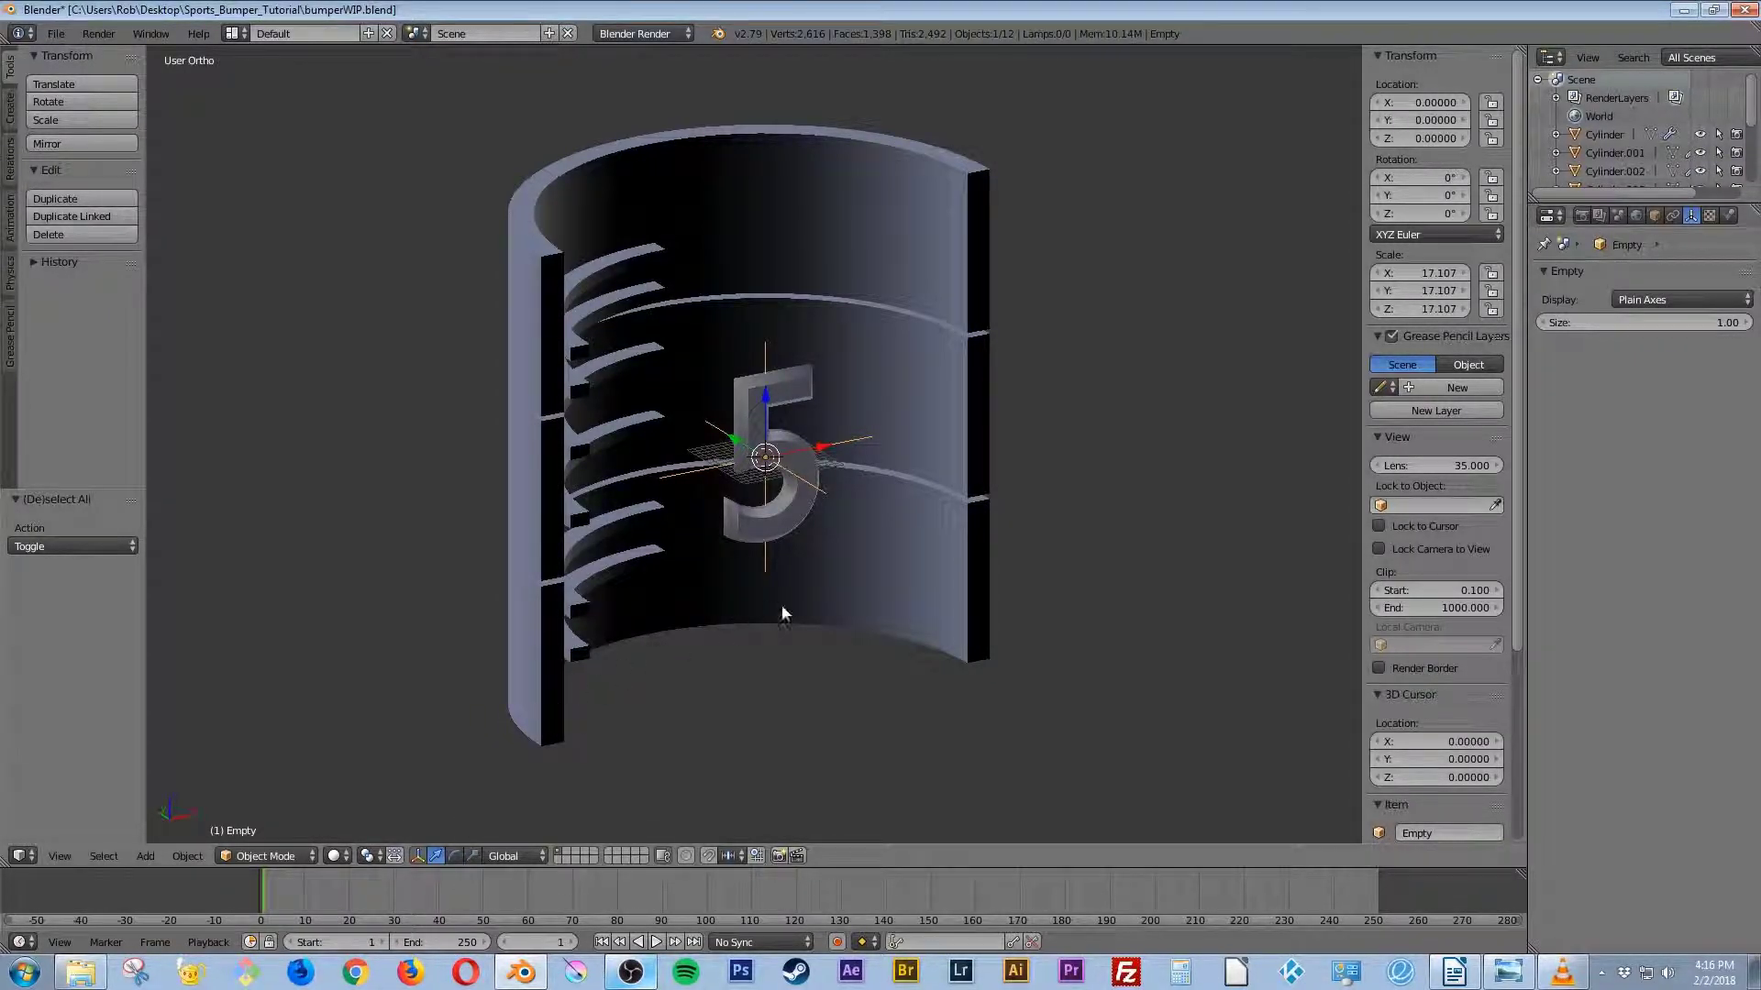
{"action": "left_click", "coordinate": [1581, 218]}
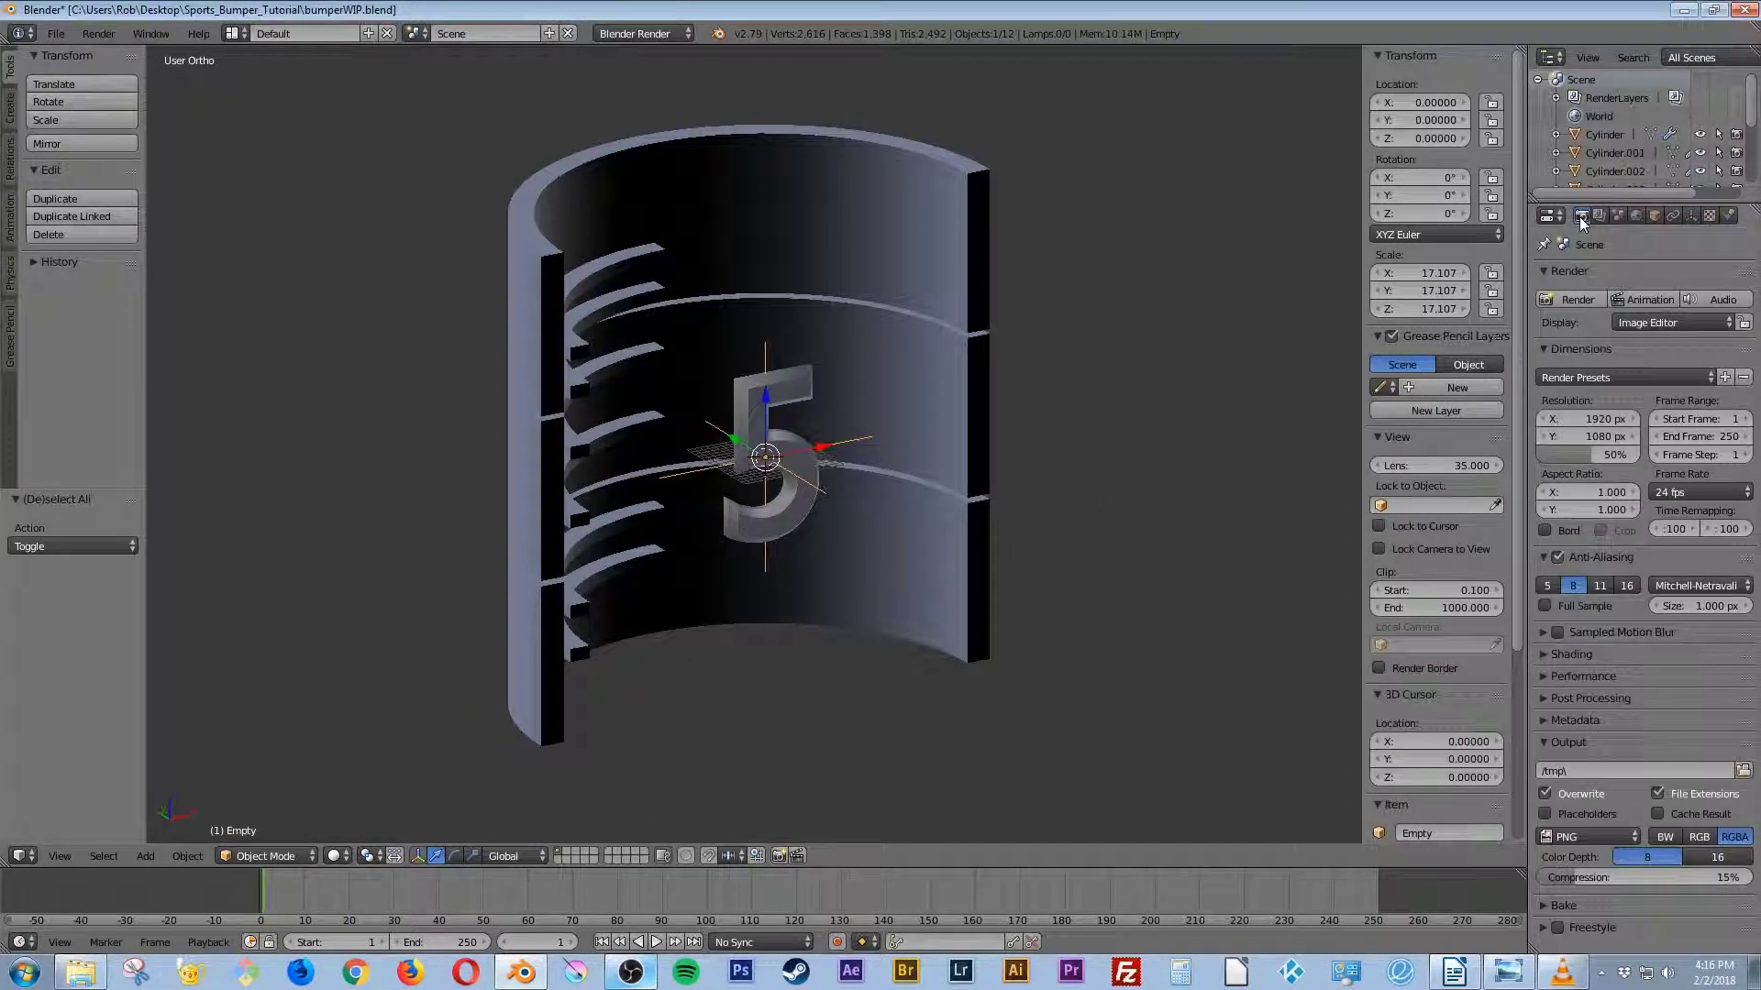
{"action": "left_click", "coordinate": [1698, 438]}
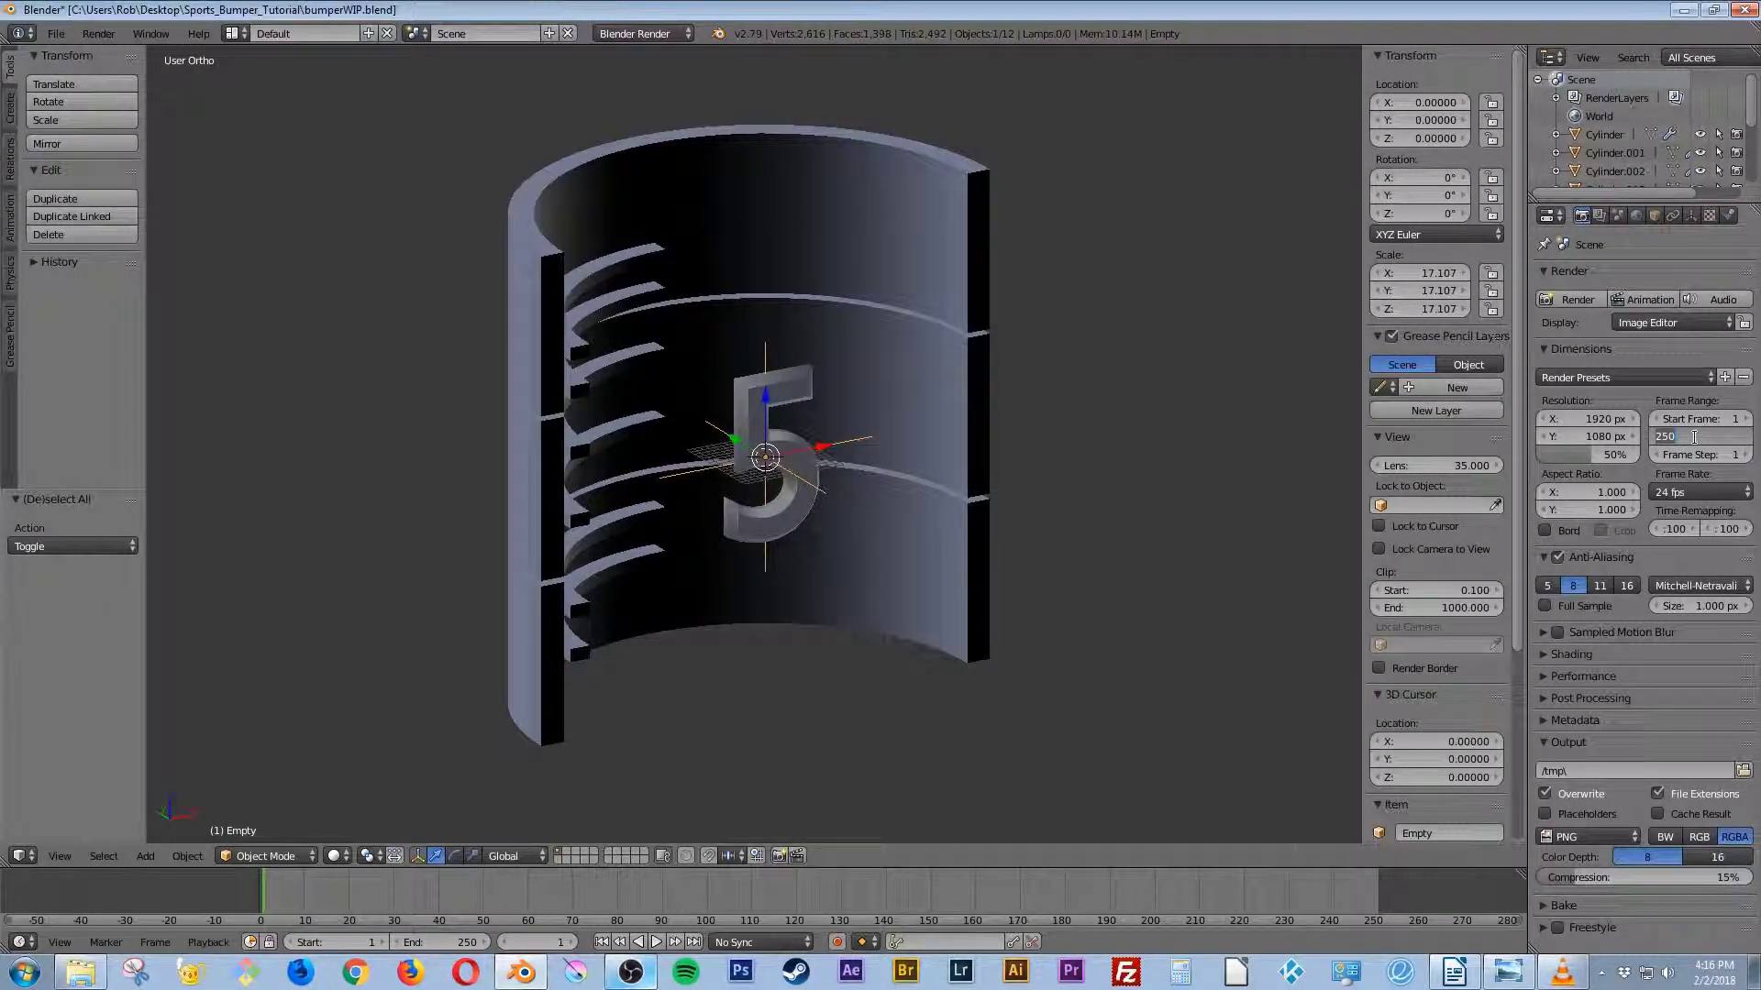
{"action": "type", "text": "96"}
{"action": "key", "text": "Return"}
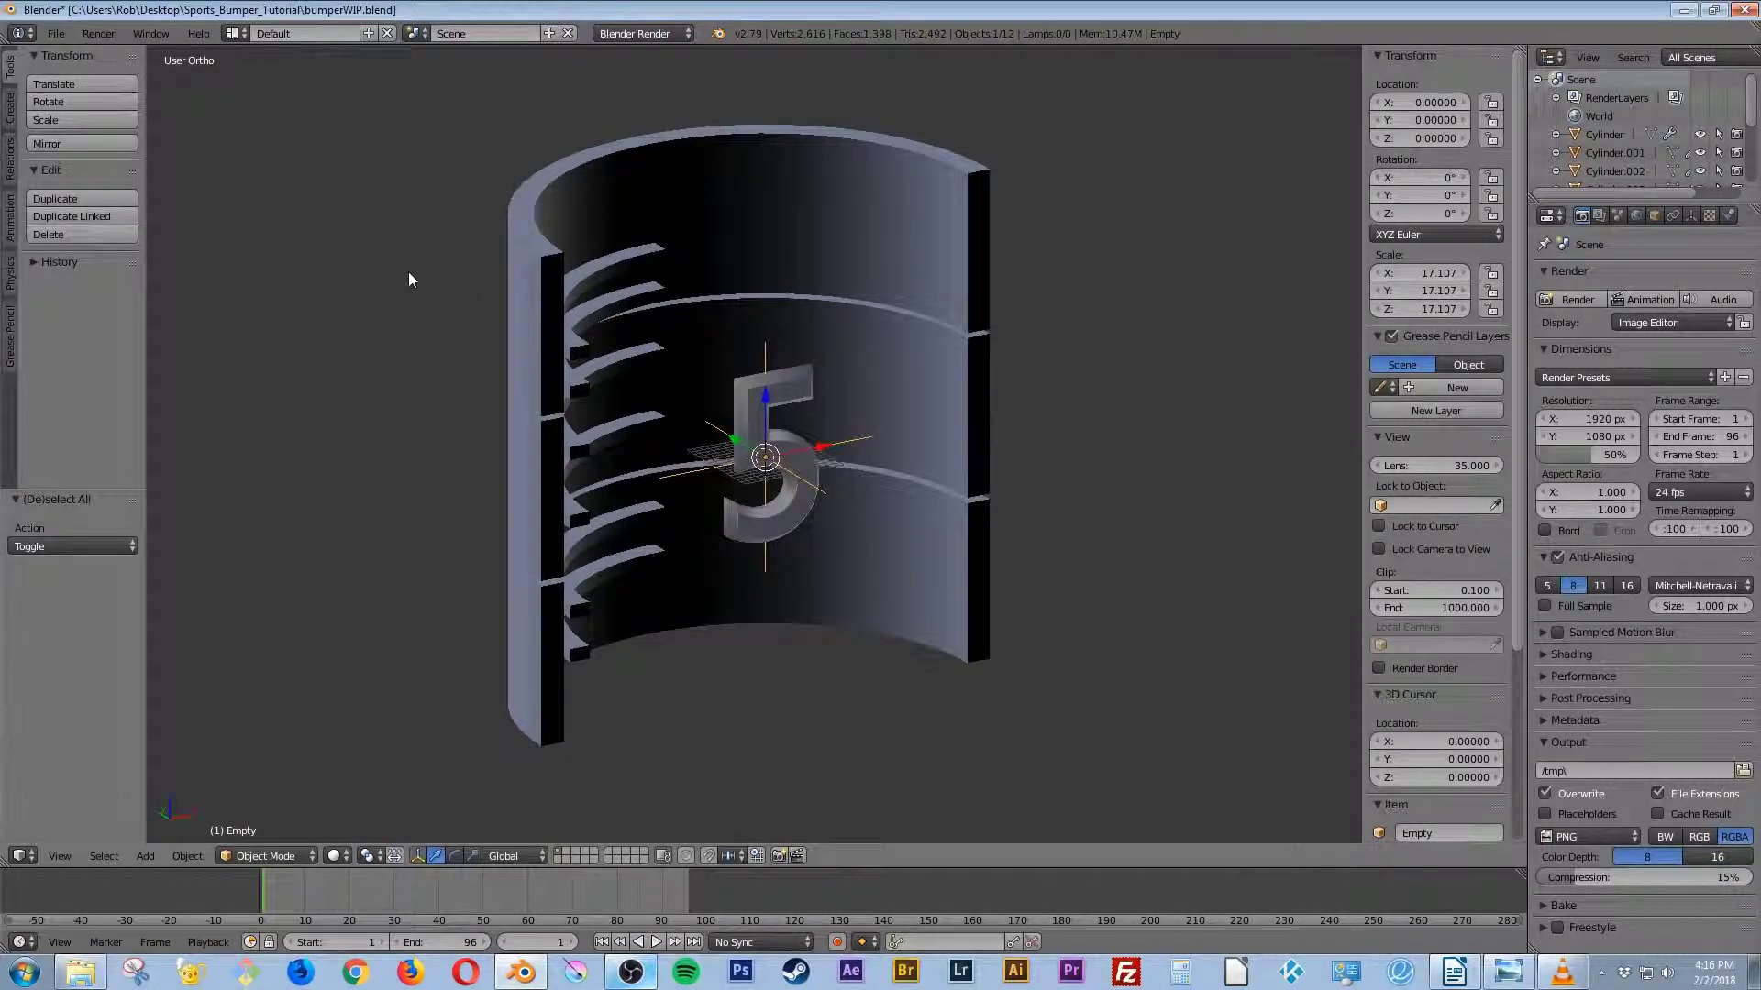
Step: Set the empty's Z rotation to -400° and insert a rotation keyframe at frame 1
{"action": "left_click_drag", "start_coordinate": [1428, 217], "coordinate": [1480, 218]}
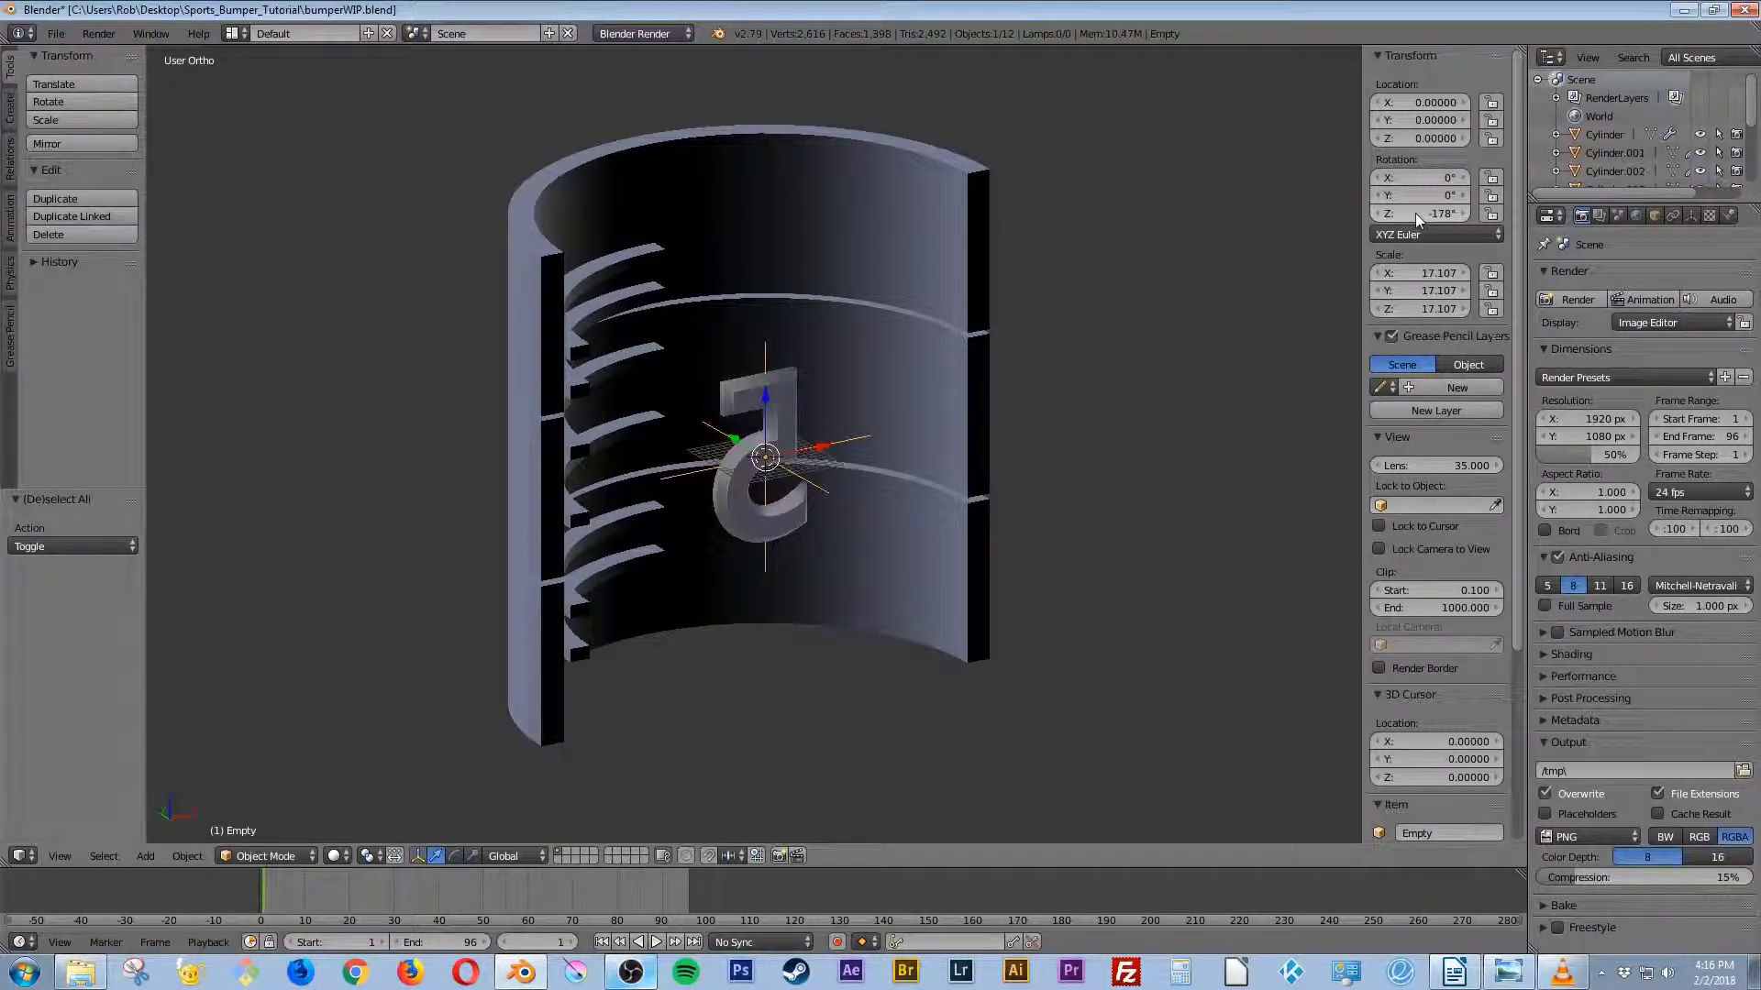
{"action": "left_click_drag", "start_coordinate": [1416, 213], "coordinate": [1371, 213]}
{"action": "left_click", "coordinate": [1413, 213]}
{"action": "type", "text": "-400"}
{"action": "key", "text": "Return"}
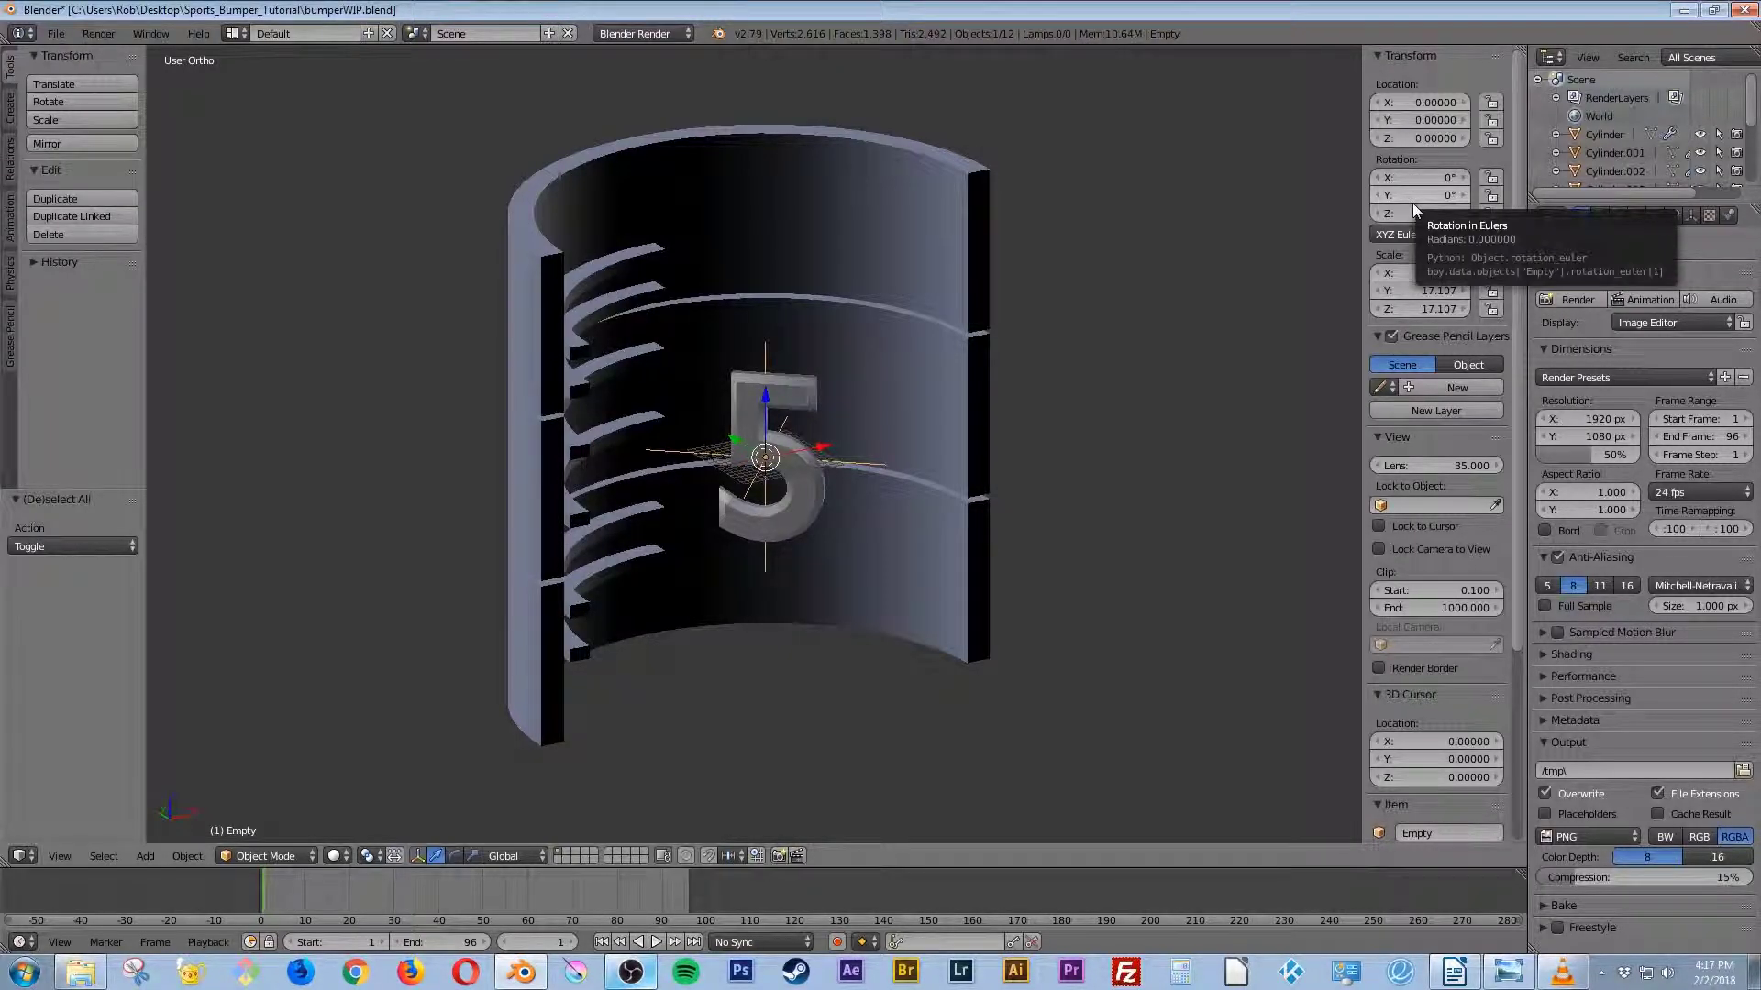
{"action": "key", "text": "i"}
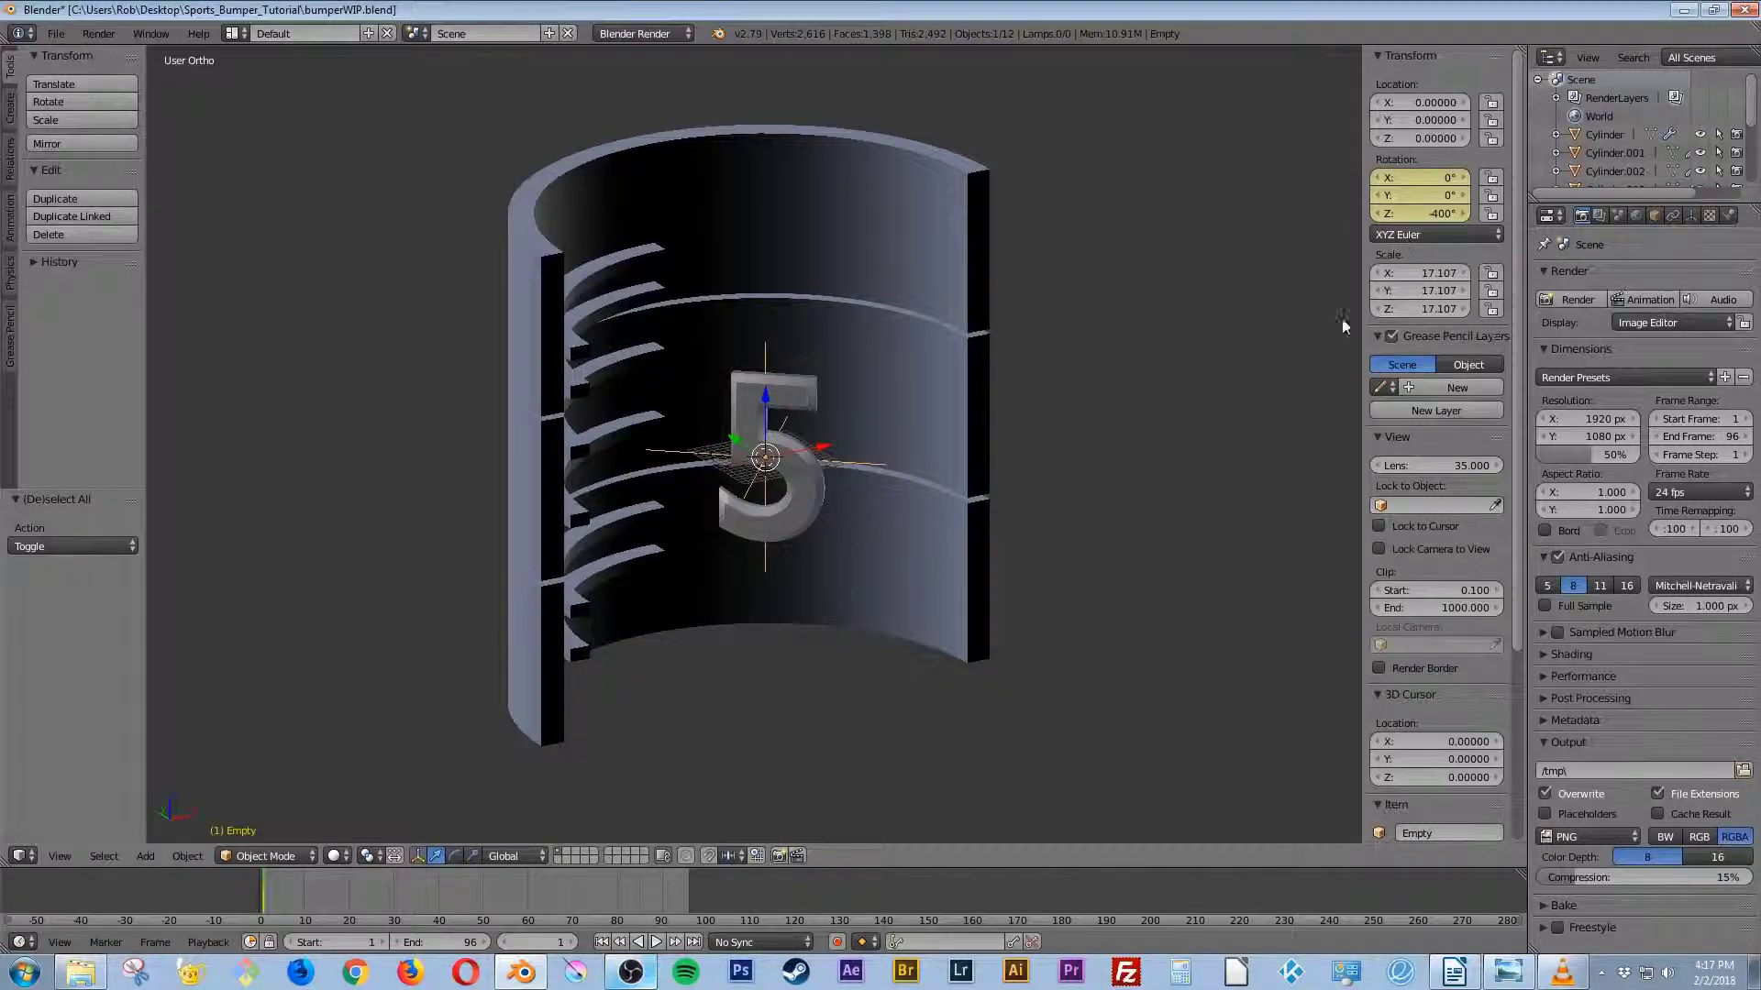
Step: Go to frame 96, set the empty's Z rotation to 0° and insert a rotation keyframe there
{"action": "left_click", "coordinate": [693, 943]}
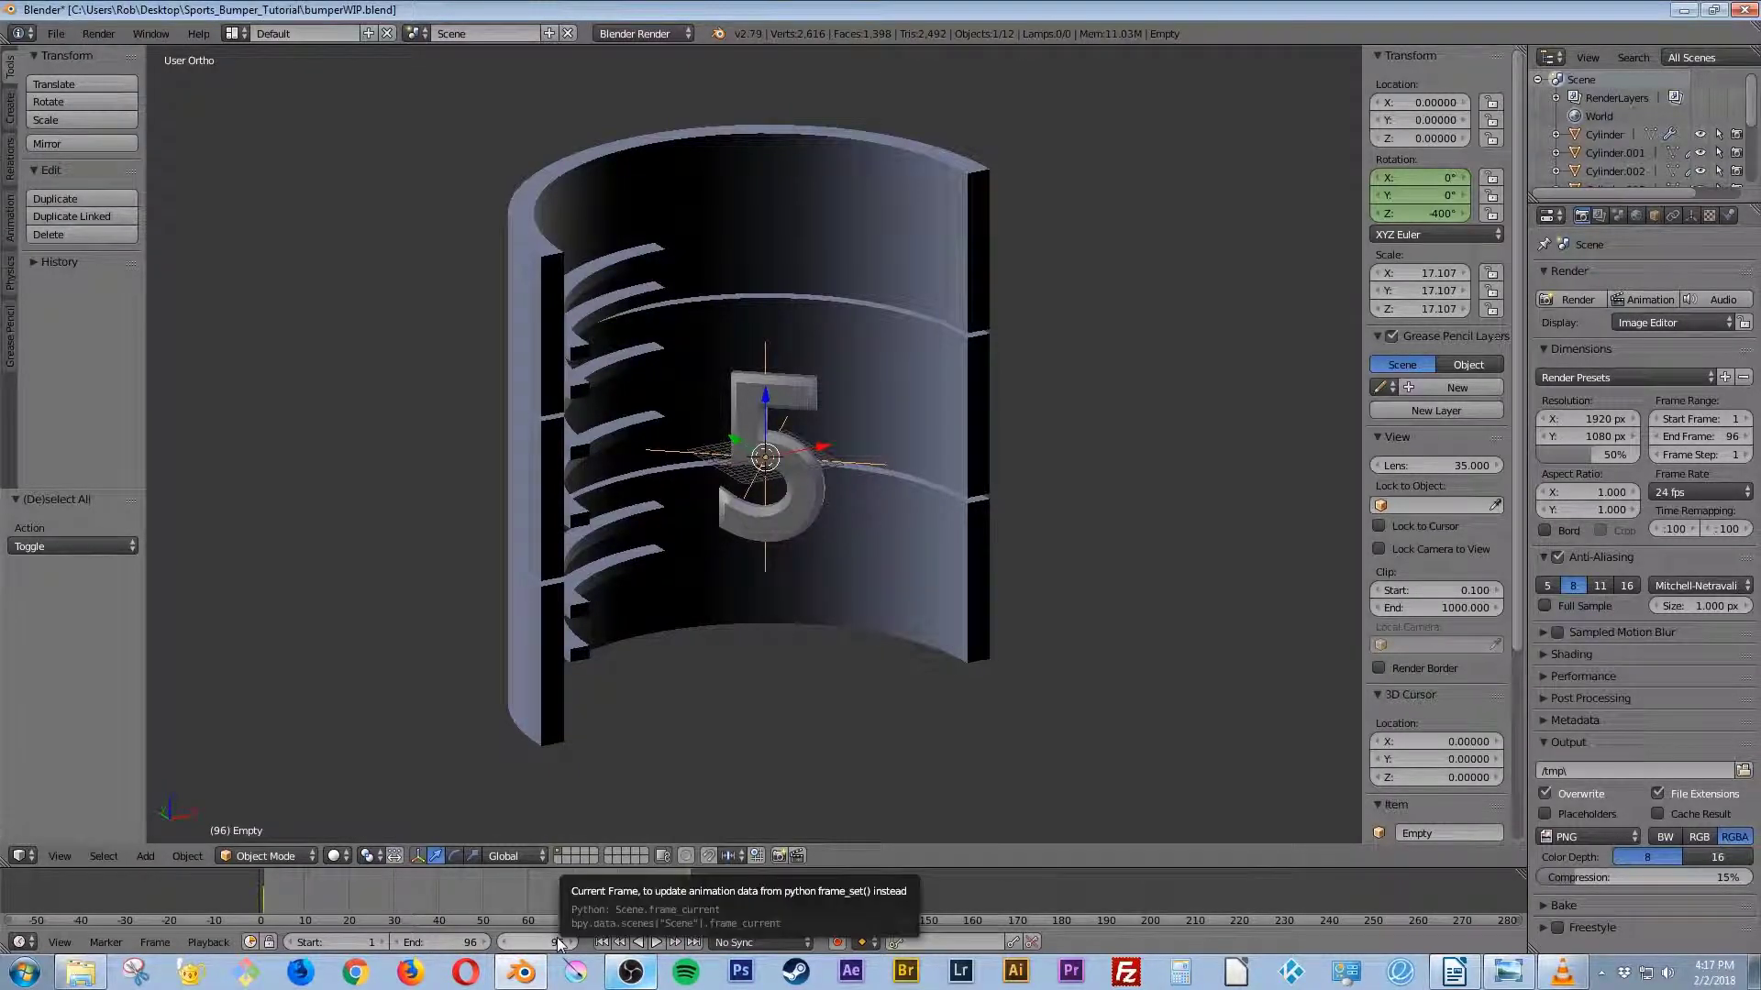
{"action": "left_click", "coordinate": [1410, 211]}
{"action": "type", "text": "0"}
{"action": "key", "text": "Return"}
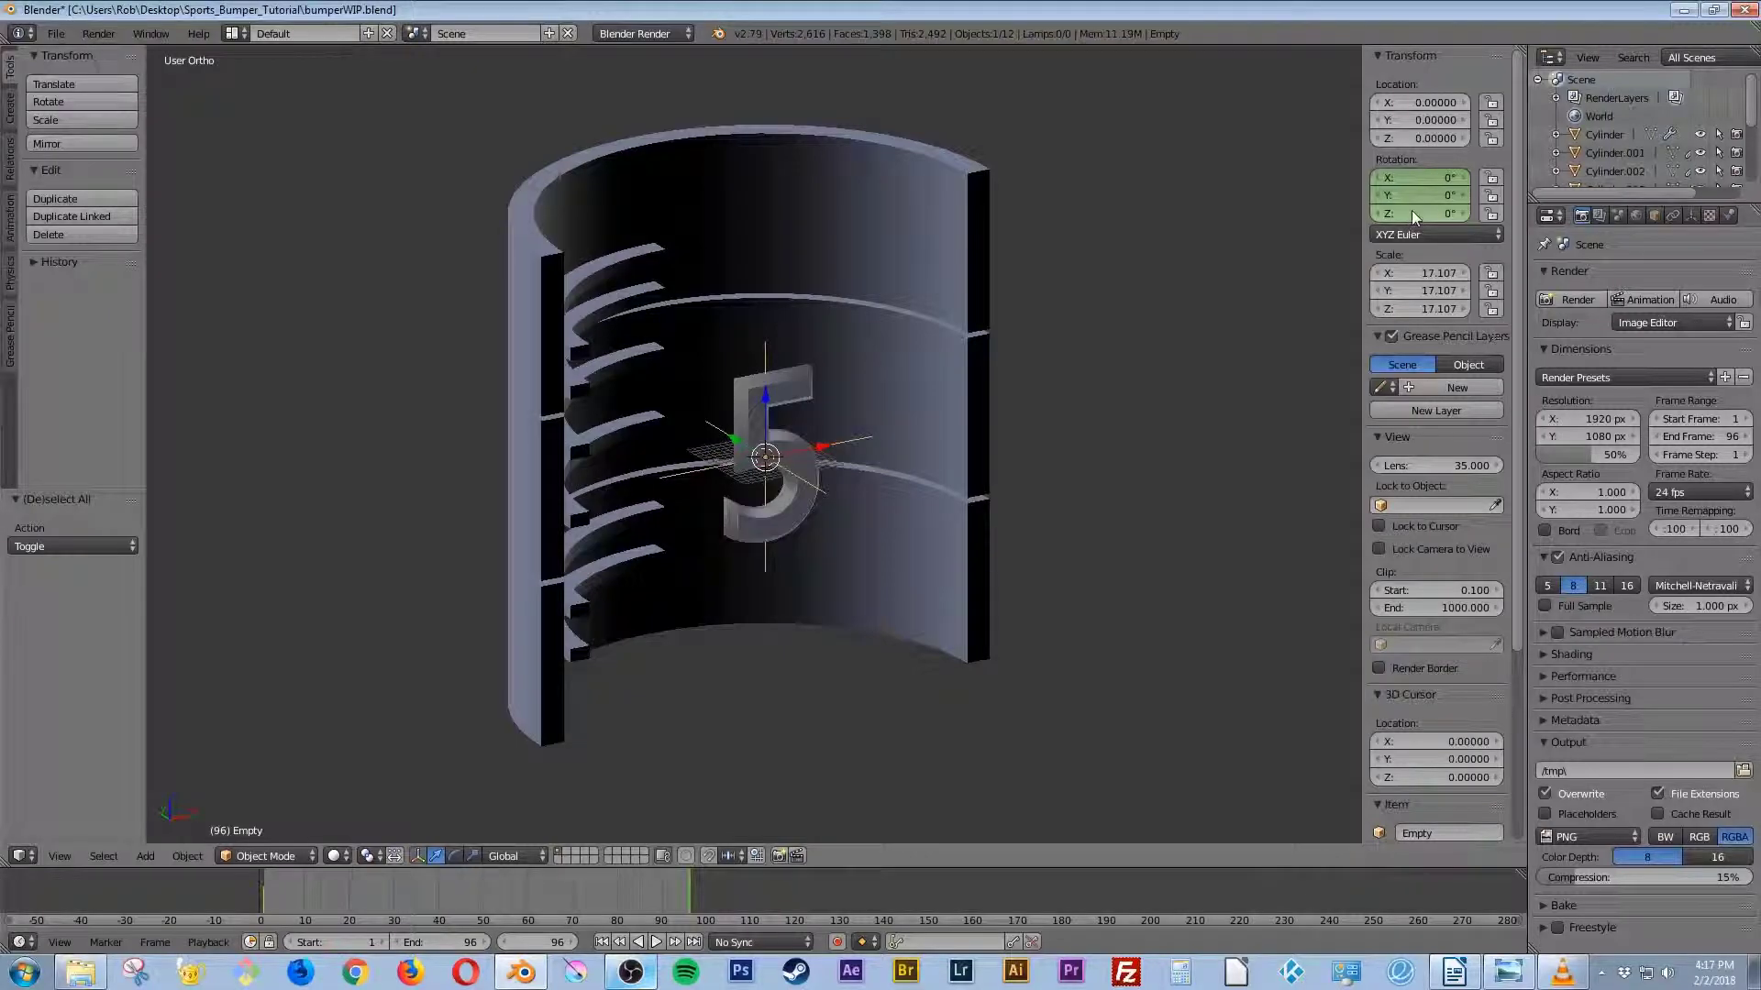
{"action": "key", "text": "i"}
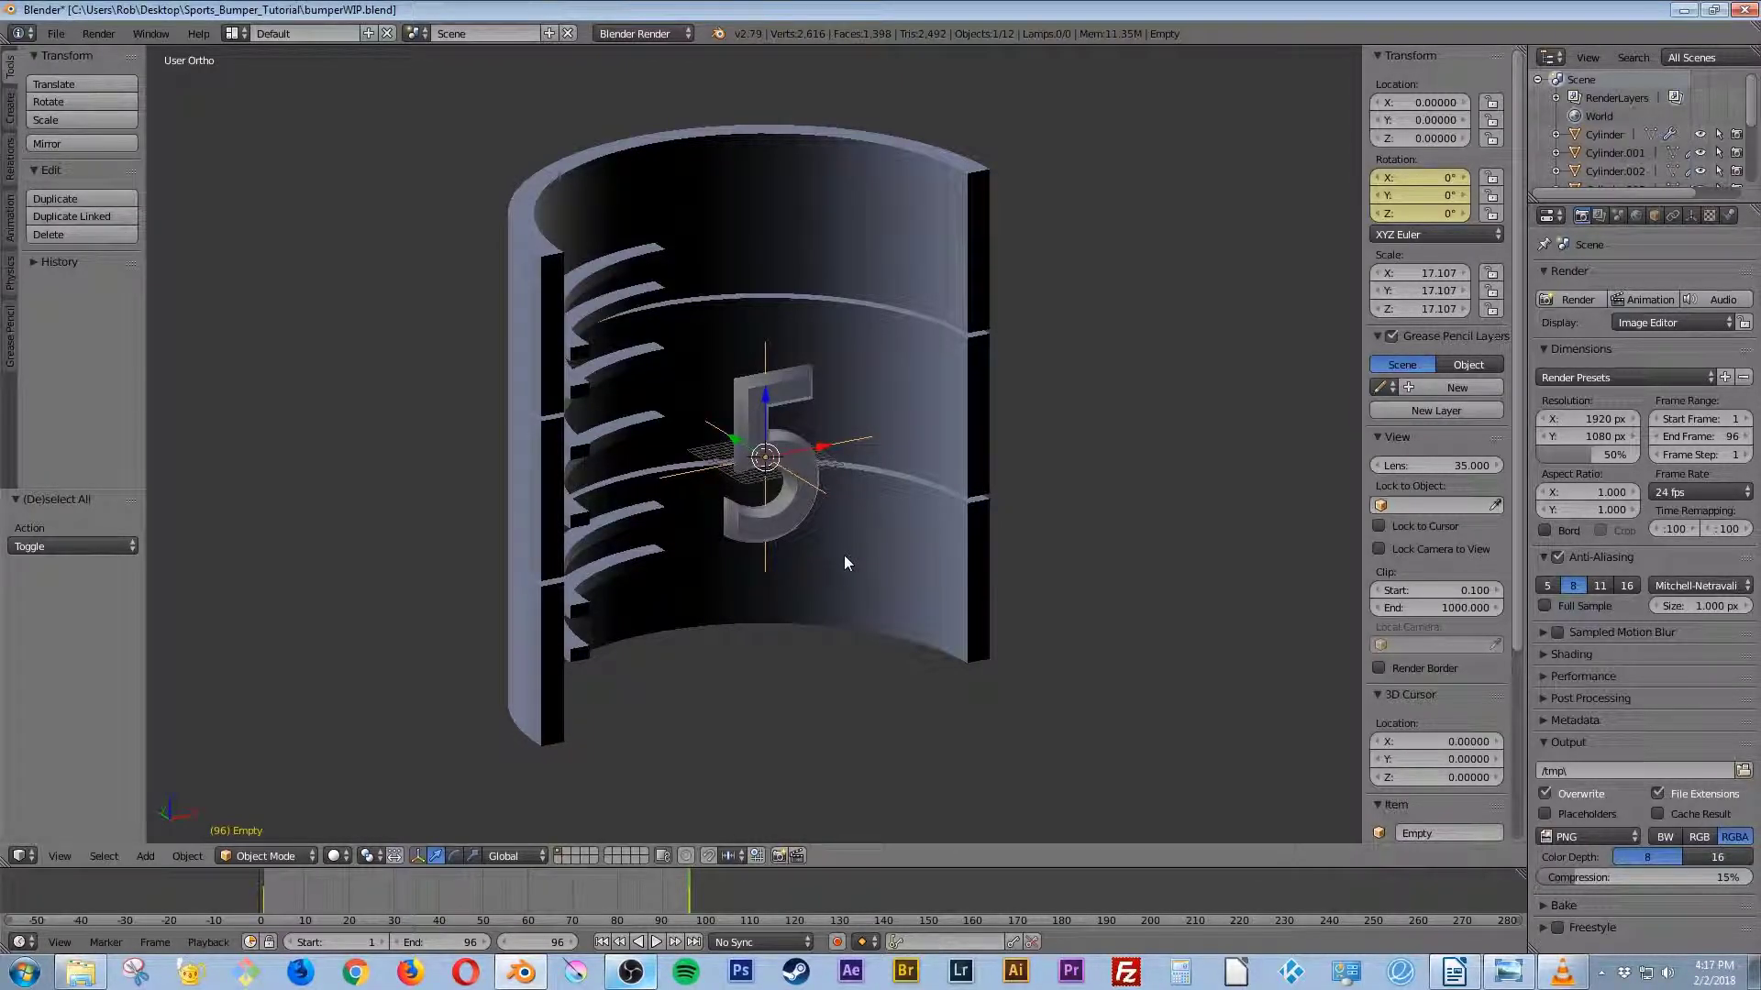
Step: Play back the spinning 5 animation, stop it, and view the bumper from near the front
{"action": "key", "text": "KP_1"}
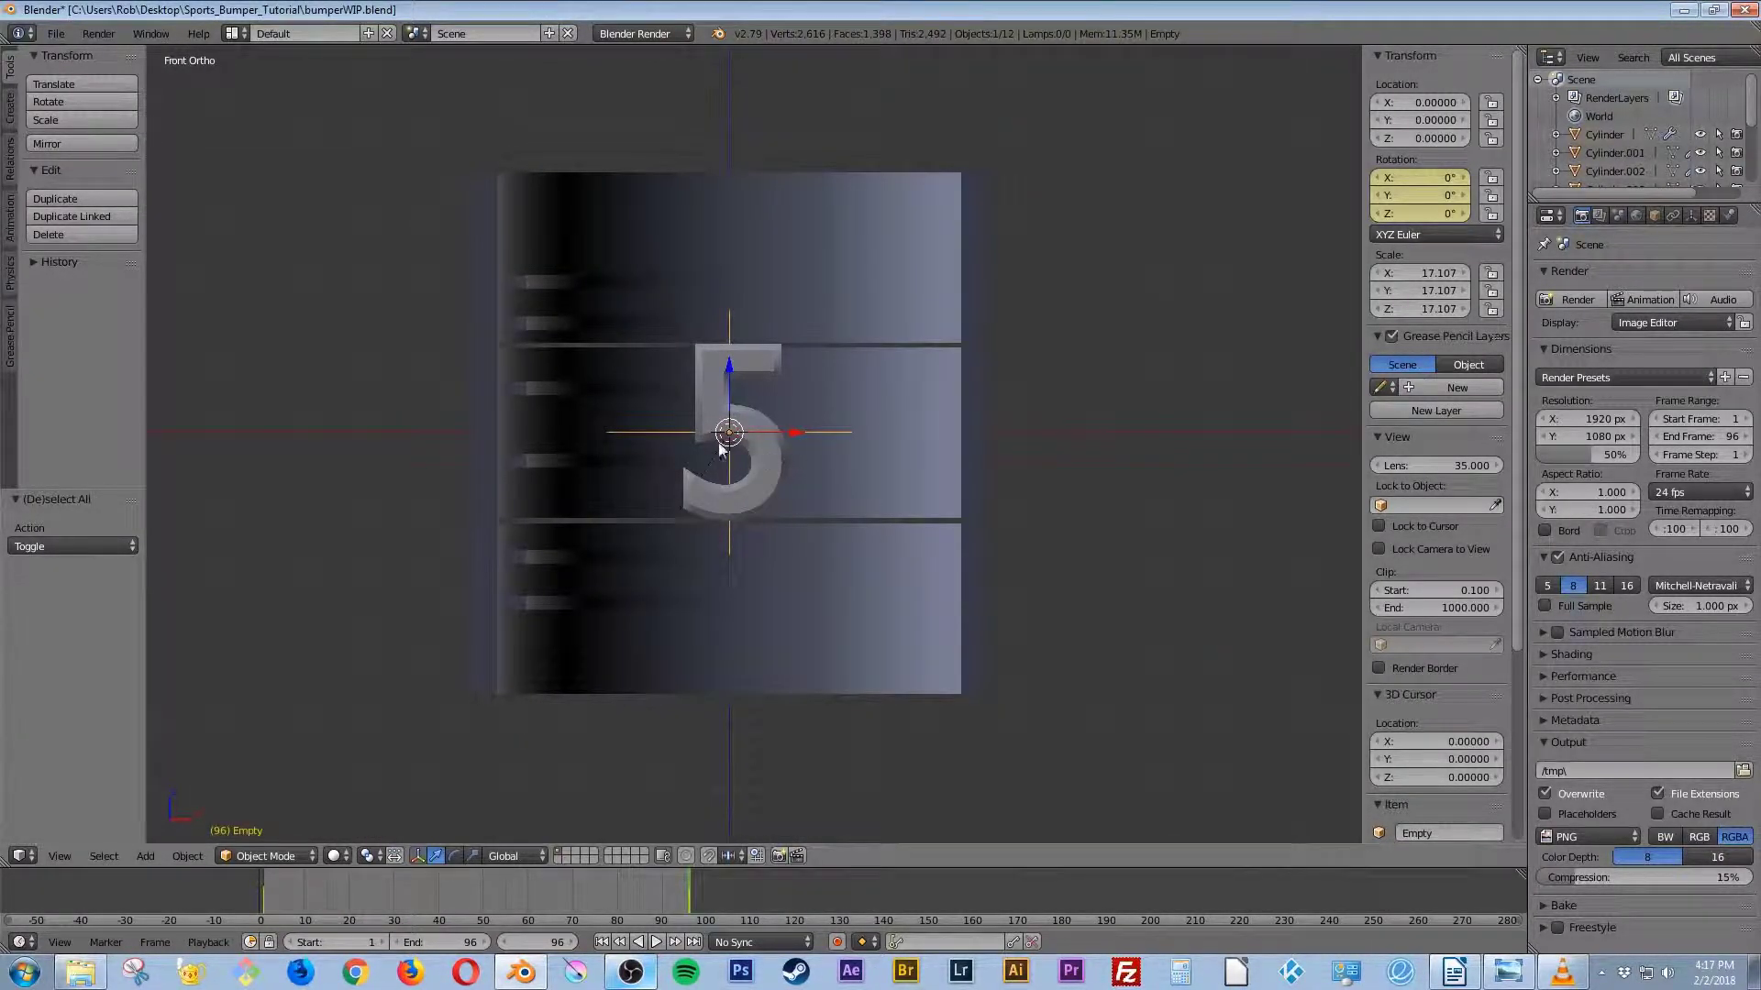
{"action": "middle_click_drag", "start_coordinate": [673, 449], "coordinate": [723, 492]}
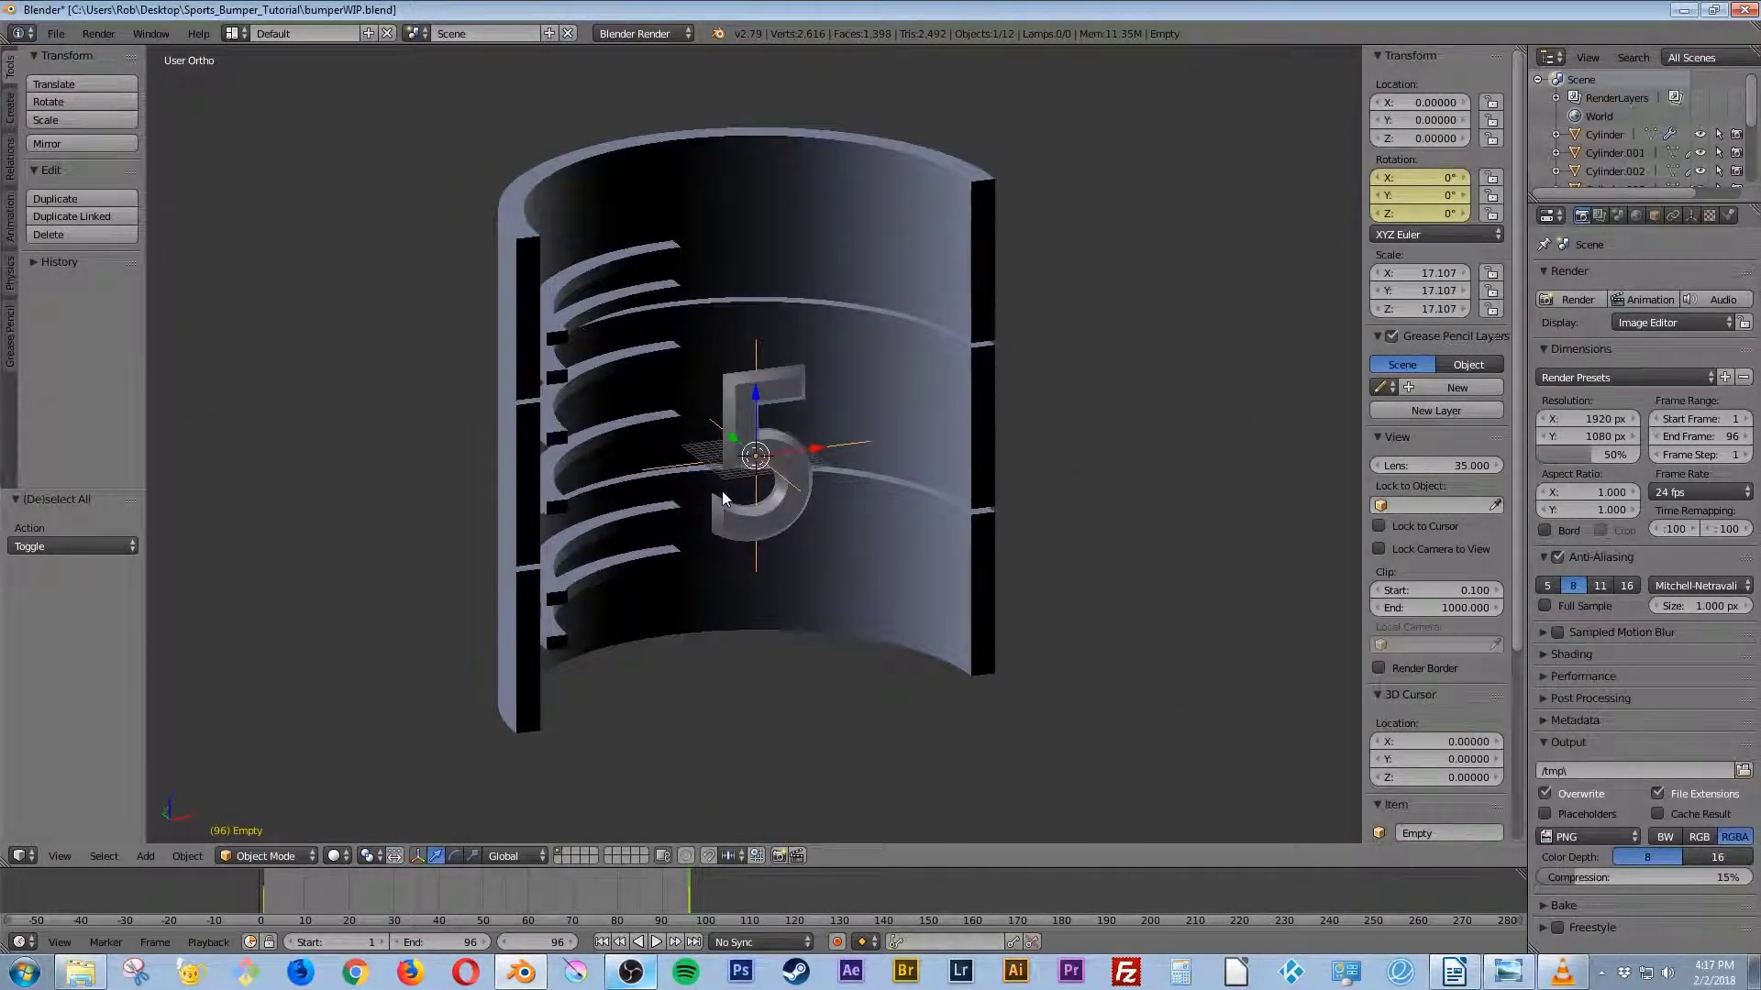
{"action": "left_click", "coordinate": [656, 943]}
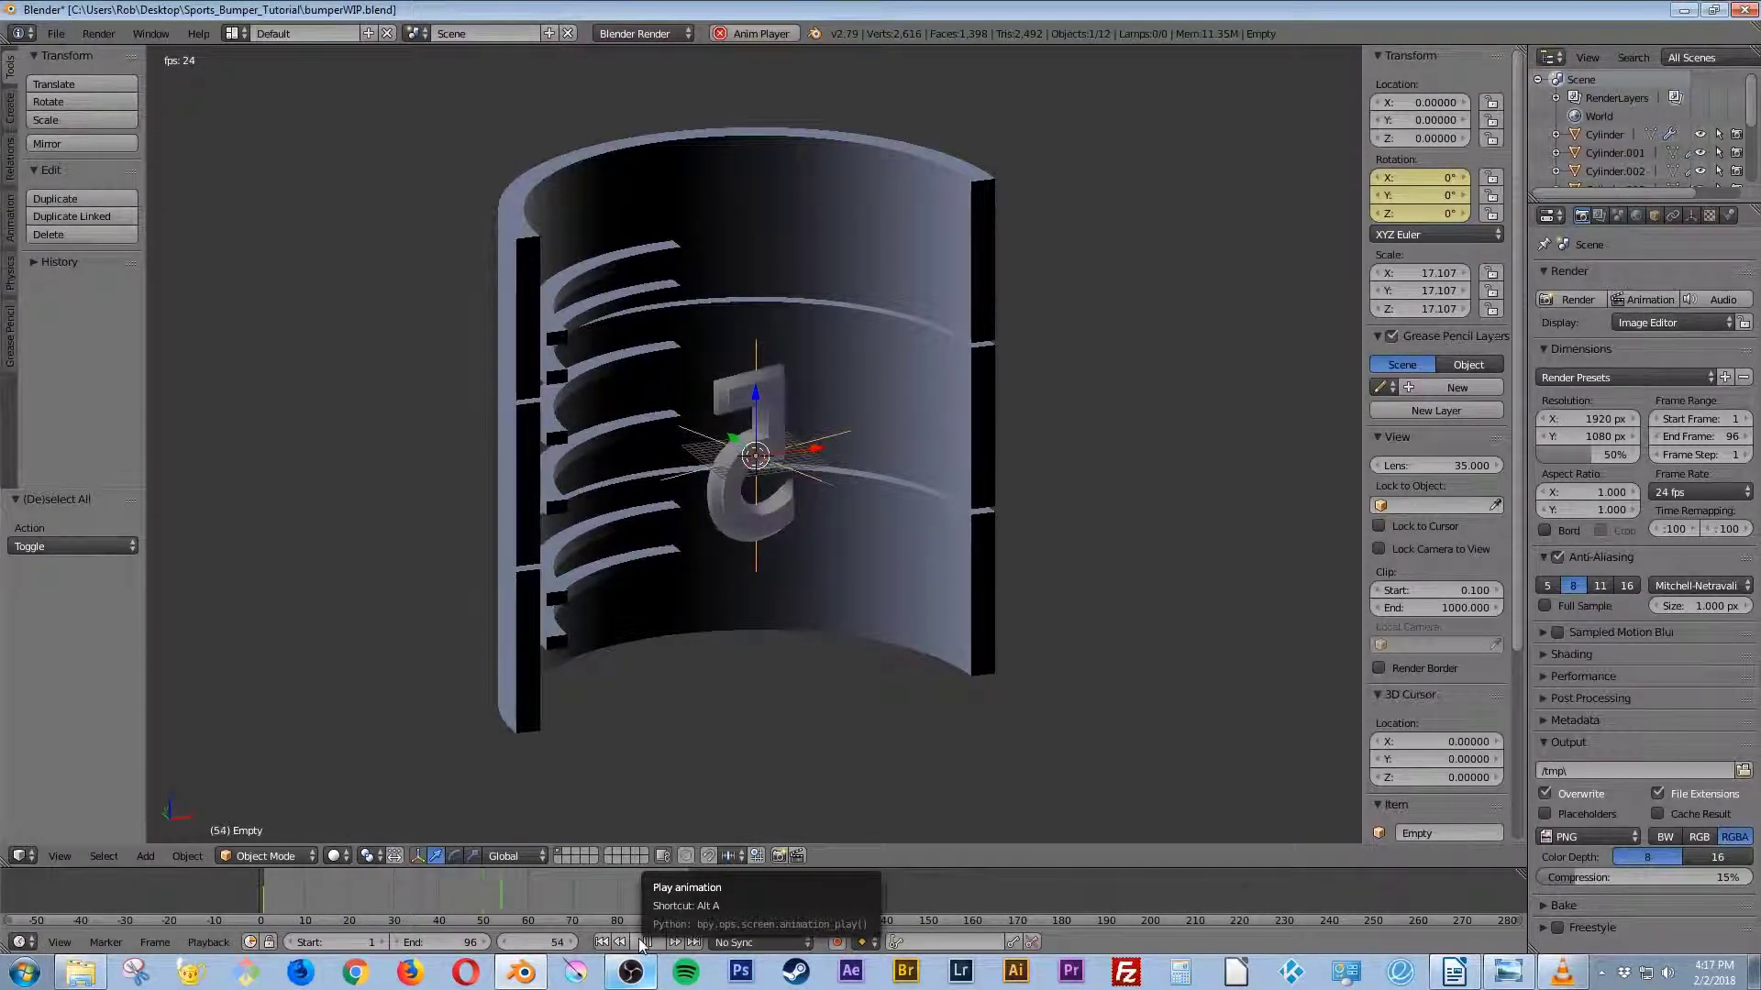
{"action": "left_click", "coordinate": [645, 942]}
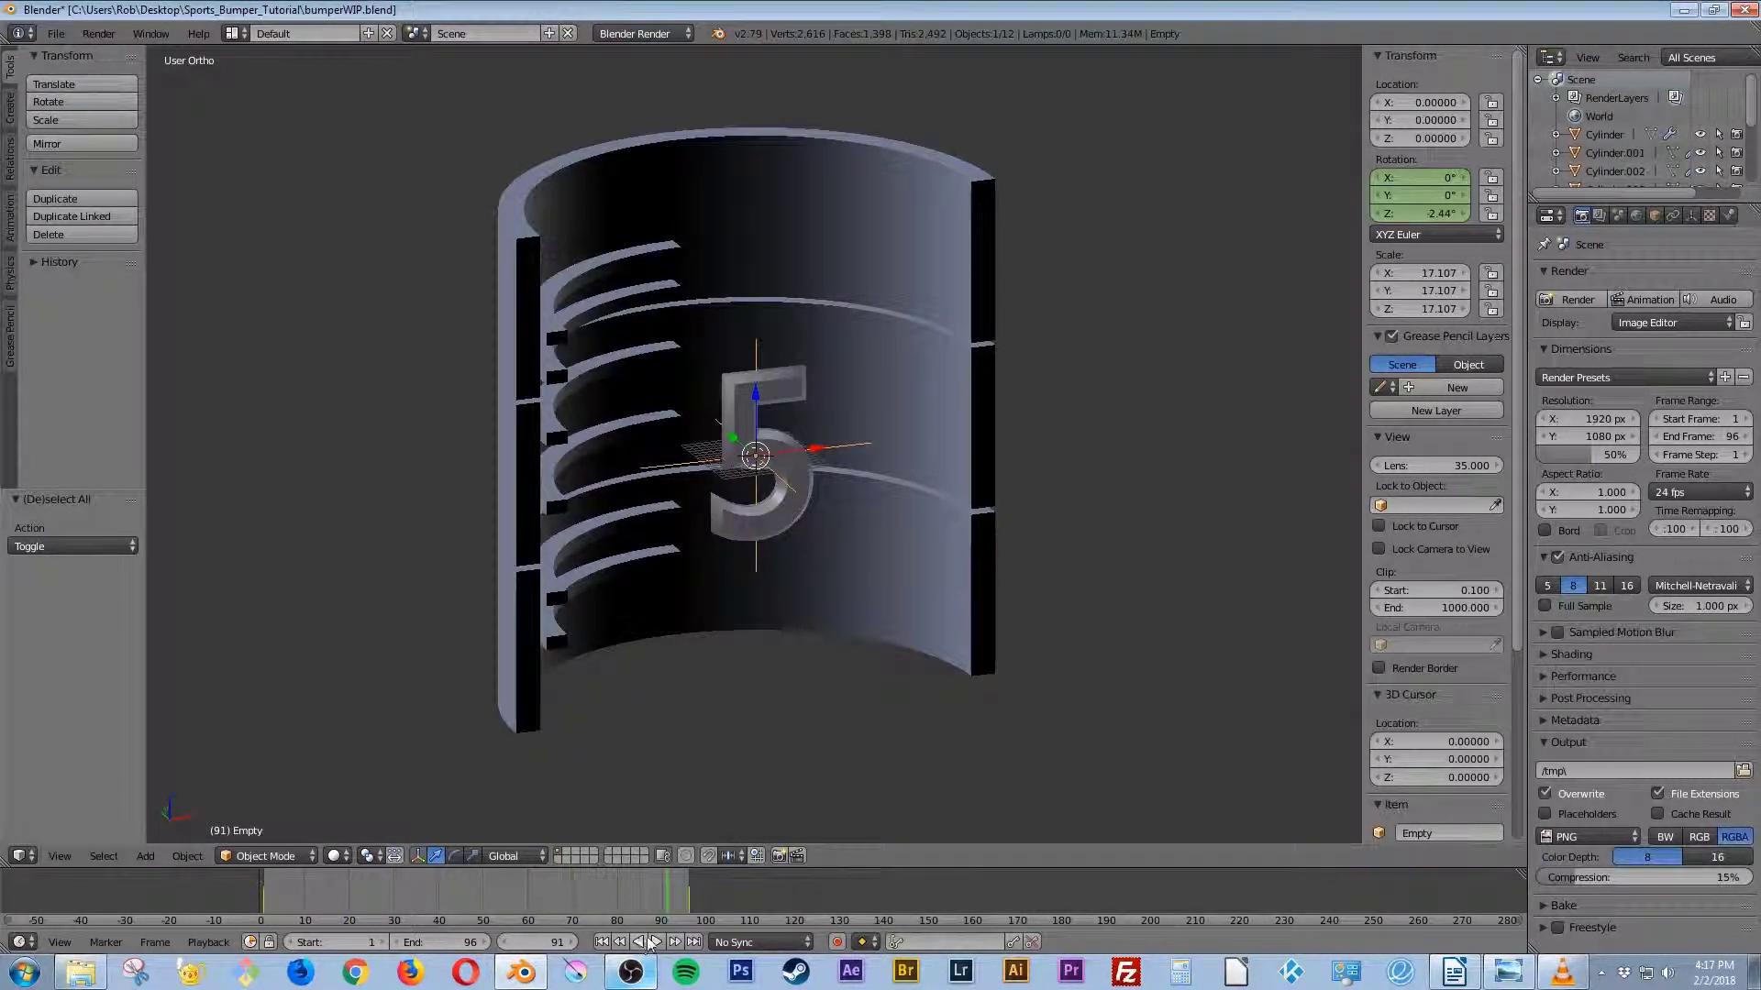
{"action": "middle_click_drag", "start_coordinate": [800, 552], "coordinate": [724, 530]}
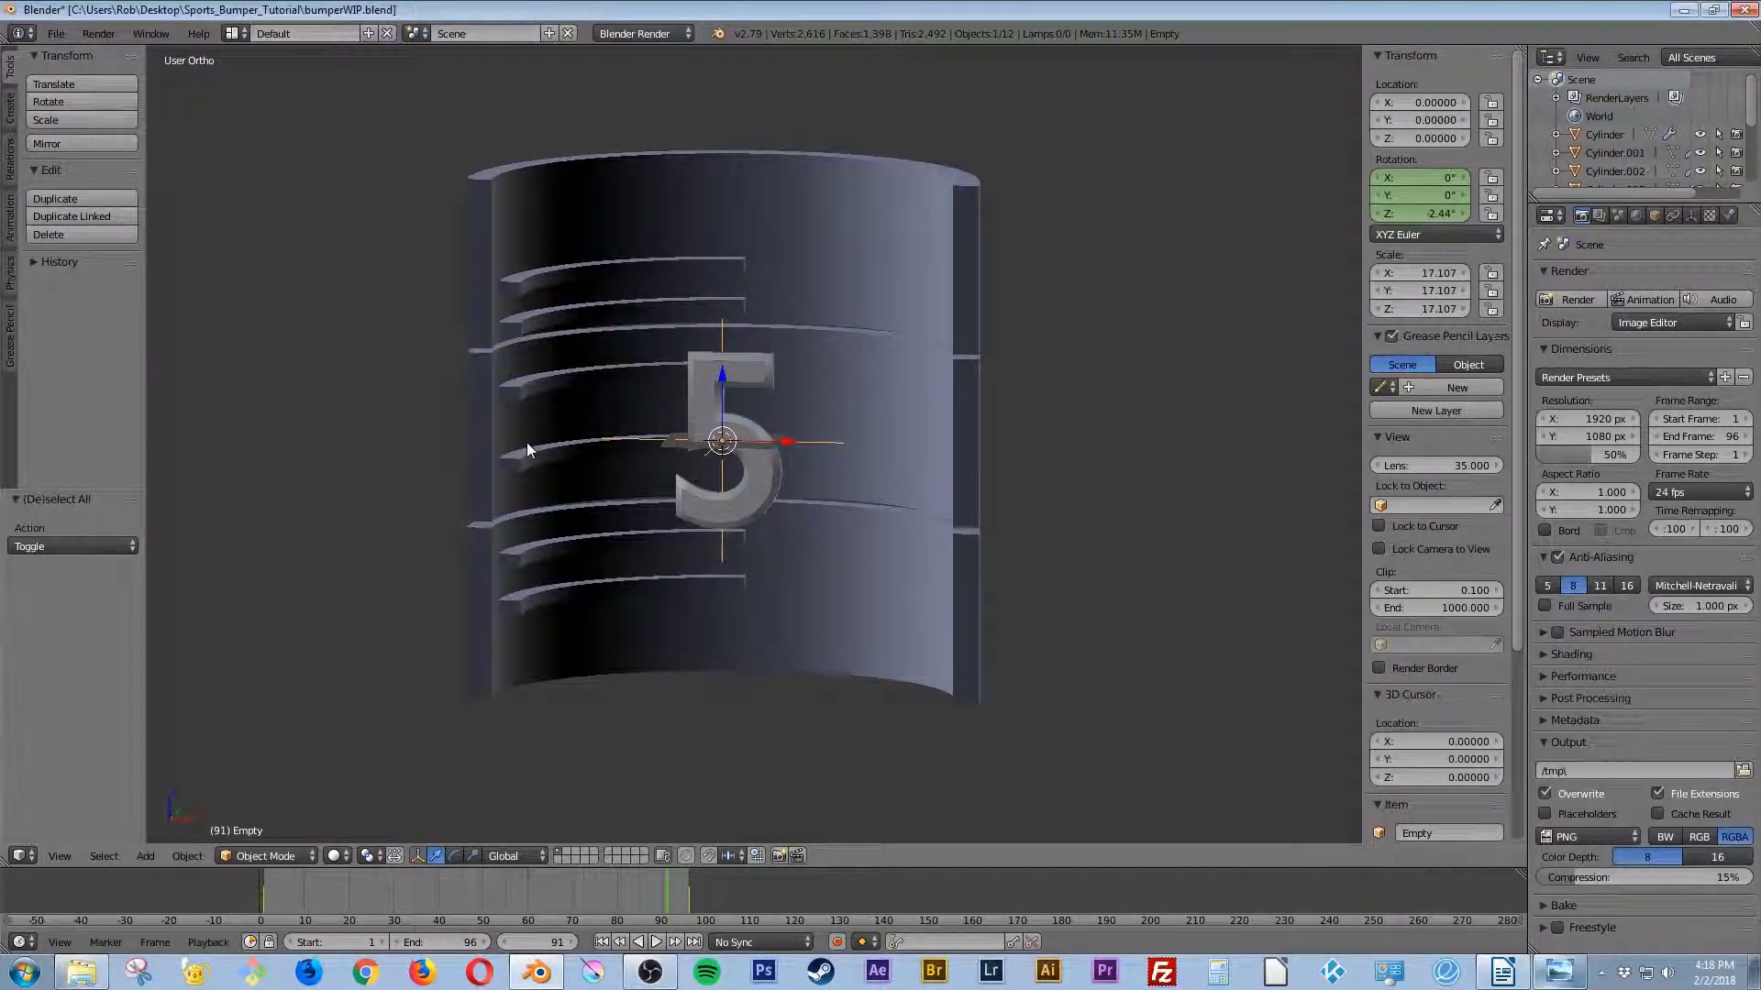
Step: Delete the thin curved strip at the bumper's mid-height, just below the centre of the 5
{"action": "mouse_move", "coordinate": [525, 470]}
{"action": "middle_mouse_down"}
{"action": "mouse_move", "coordinate": [537, 491]}
{"action": "mouse_move", "coordinate": [549, 460]}
{"action": "middle_mouse_up"}
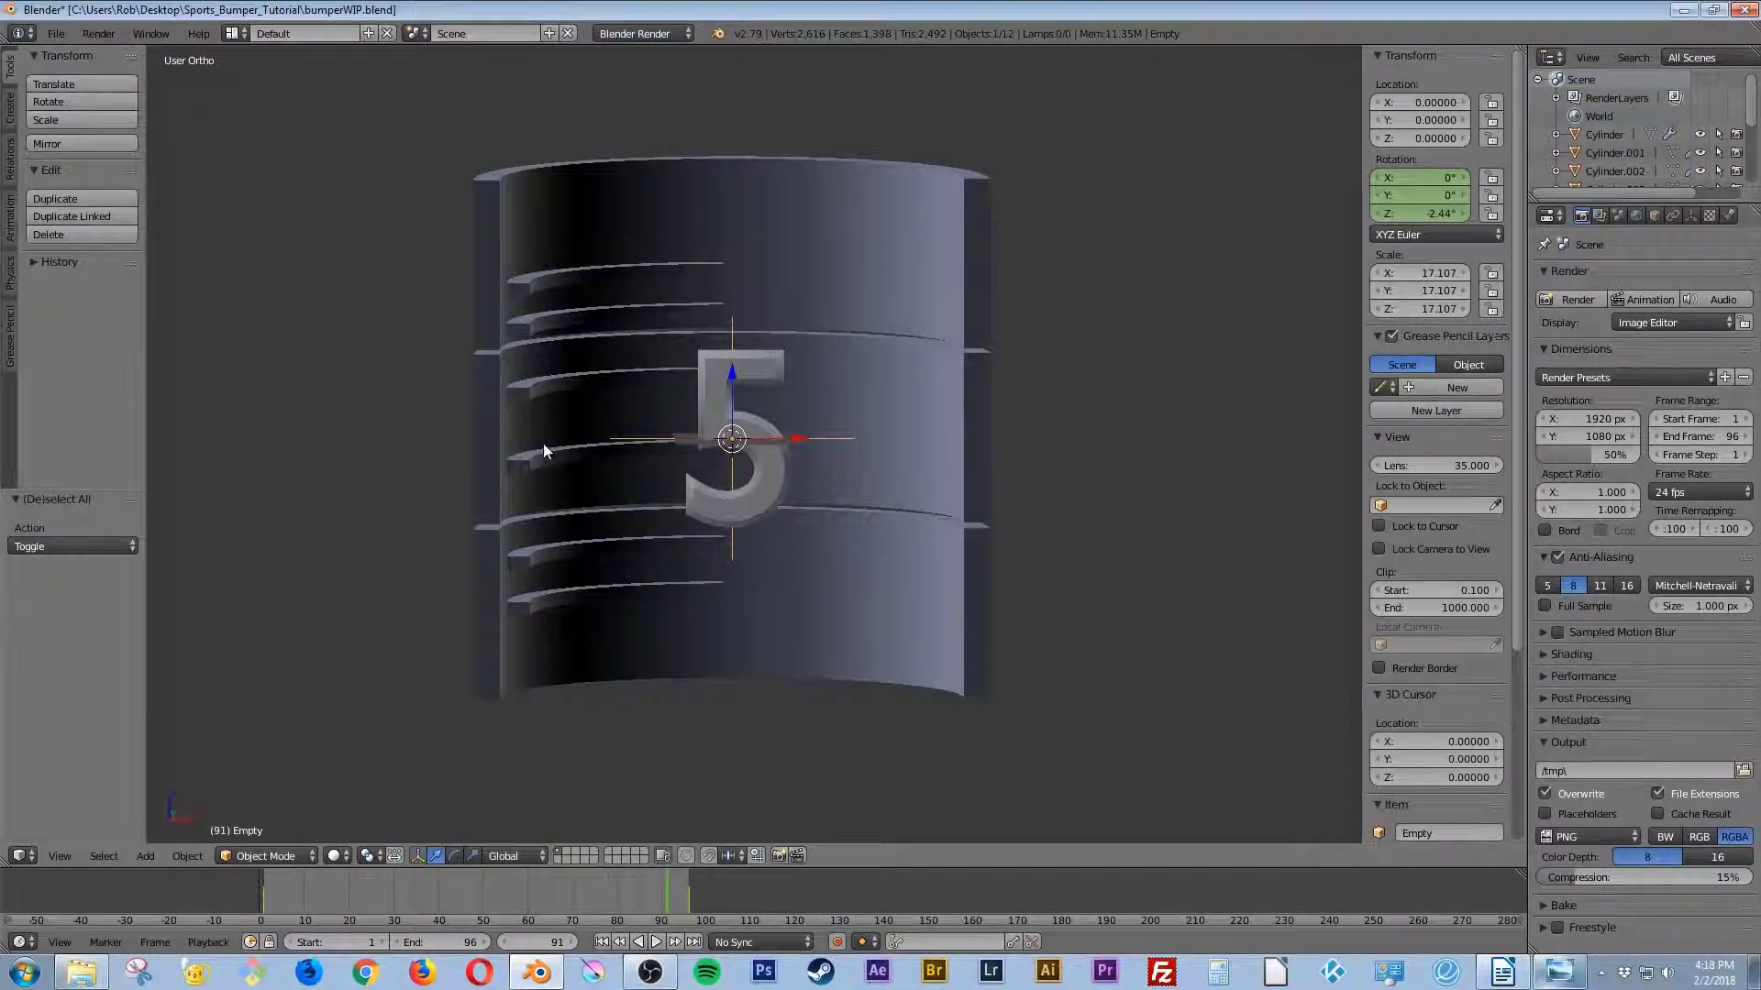
{"action": "right_click", "coordinate": [520, 468]}
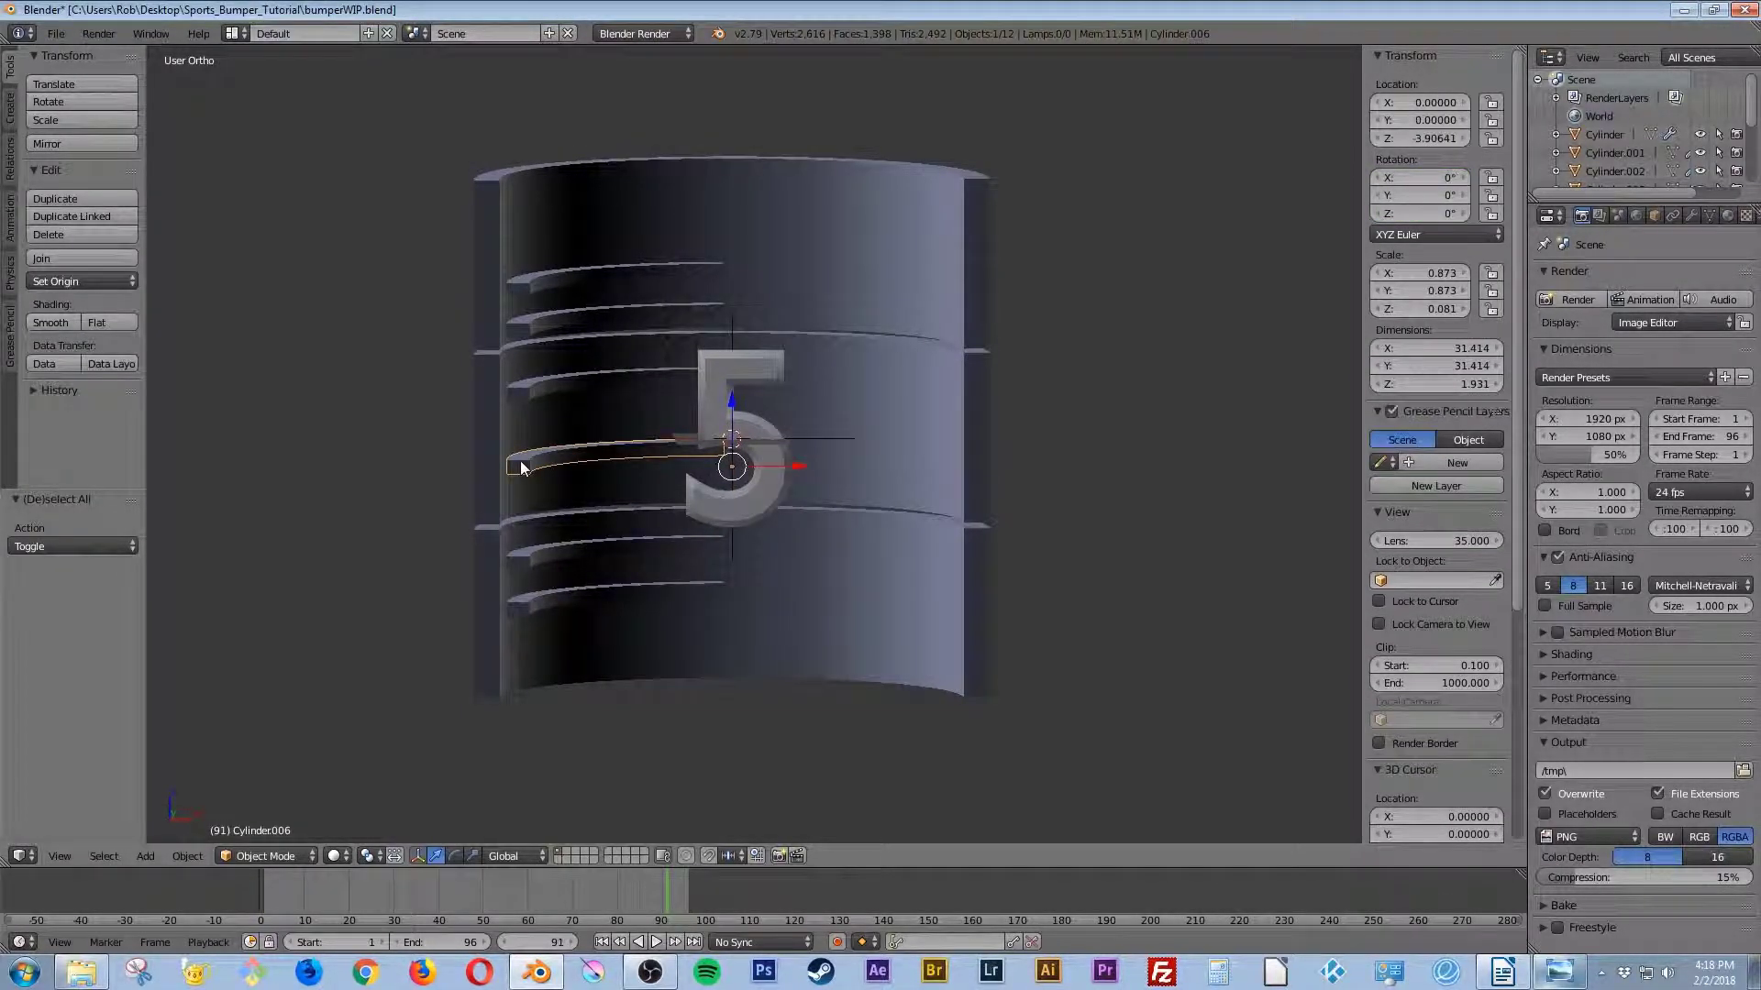
{"action": "key", "text": "x"}
{"action": "left_click", "coordinate": [512, 460]}
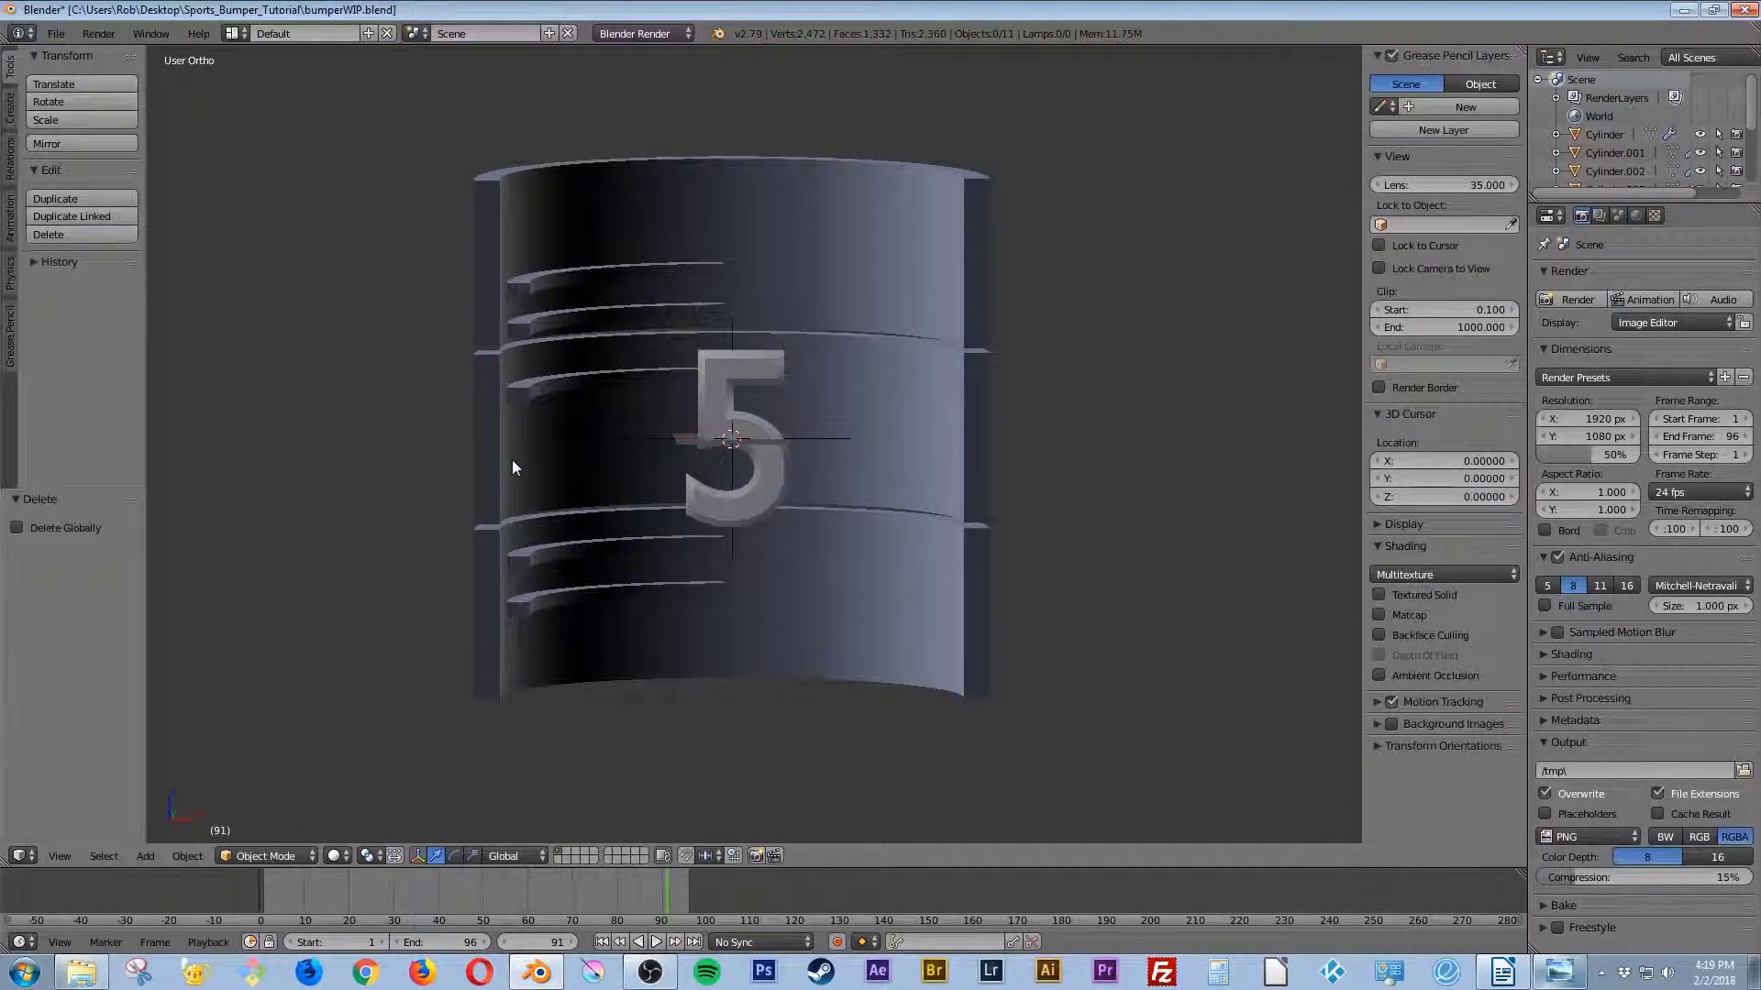
Step: Raise the two lowest thin strips along Z to about -1.14 and -8.14, placing them inside the middle ring
{"action": "right_click", "coordinate": [593, 542]}
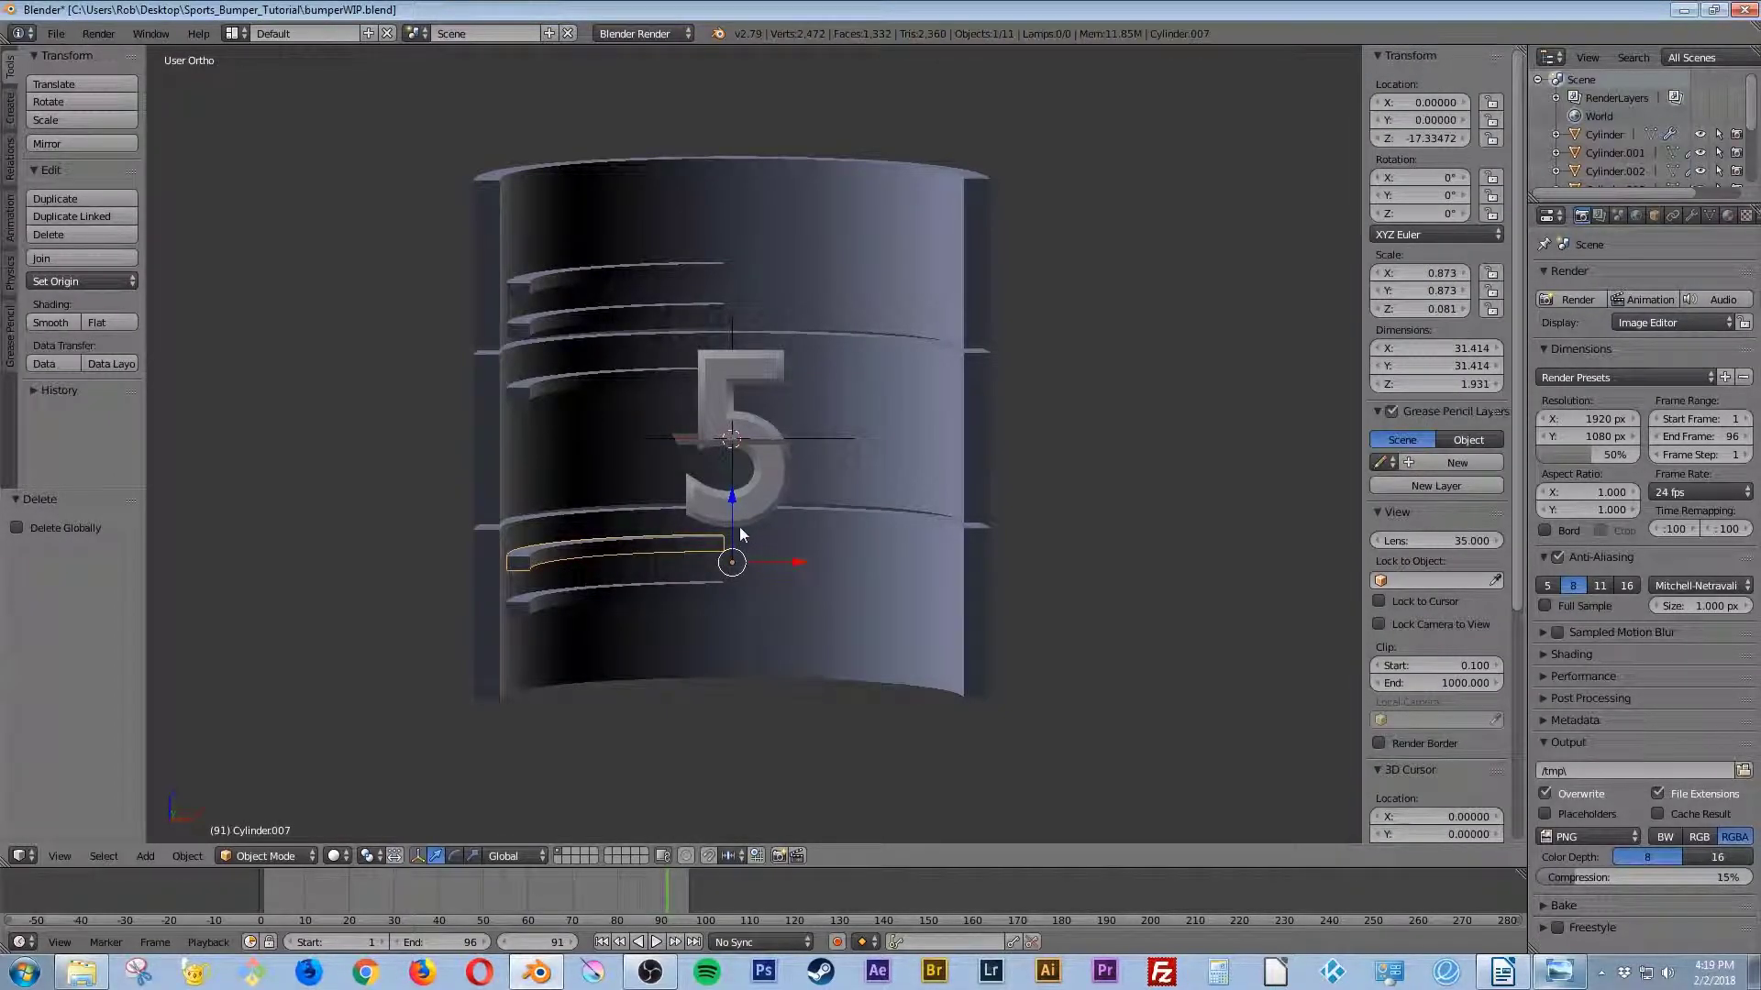
{"action": "left_click_drag", "start_coordinate": [731, 543], "coordinate": [704, 428]}
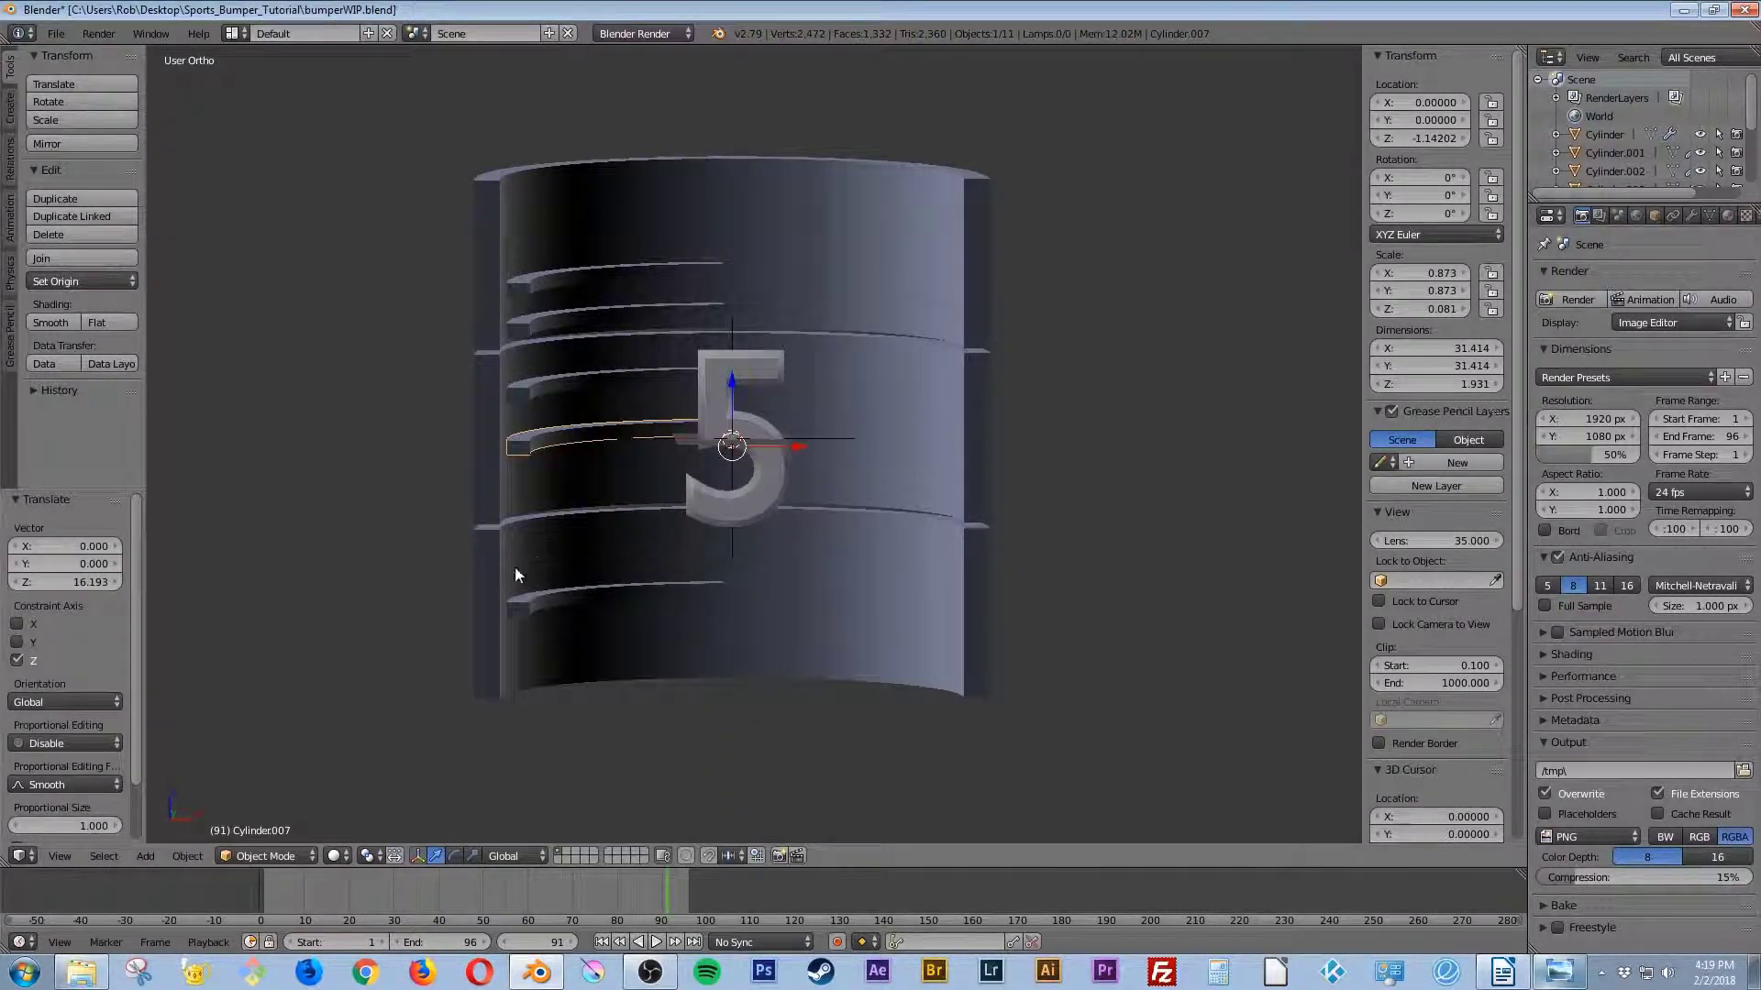
{"action": "right_click", "coordinate": [553, 598]}
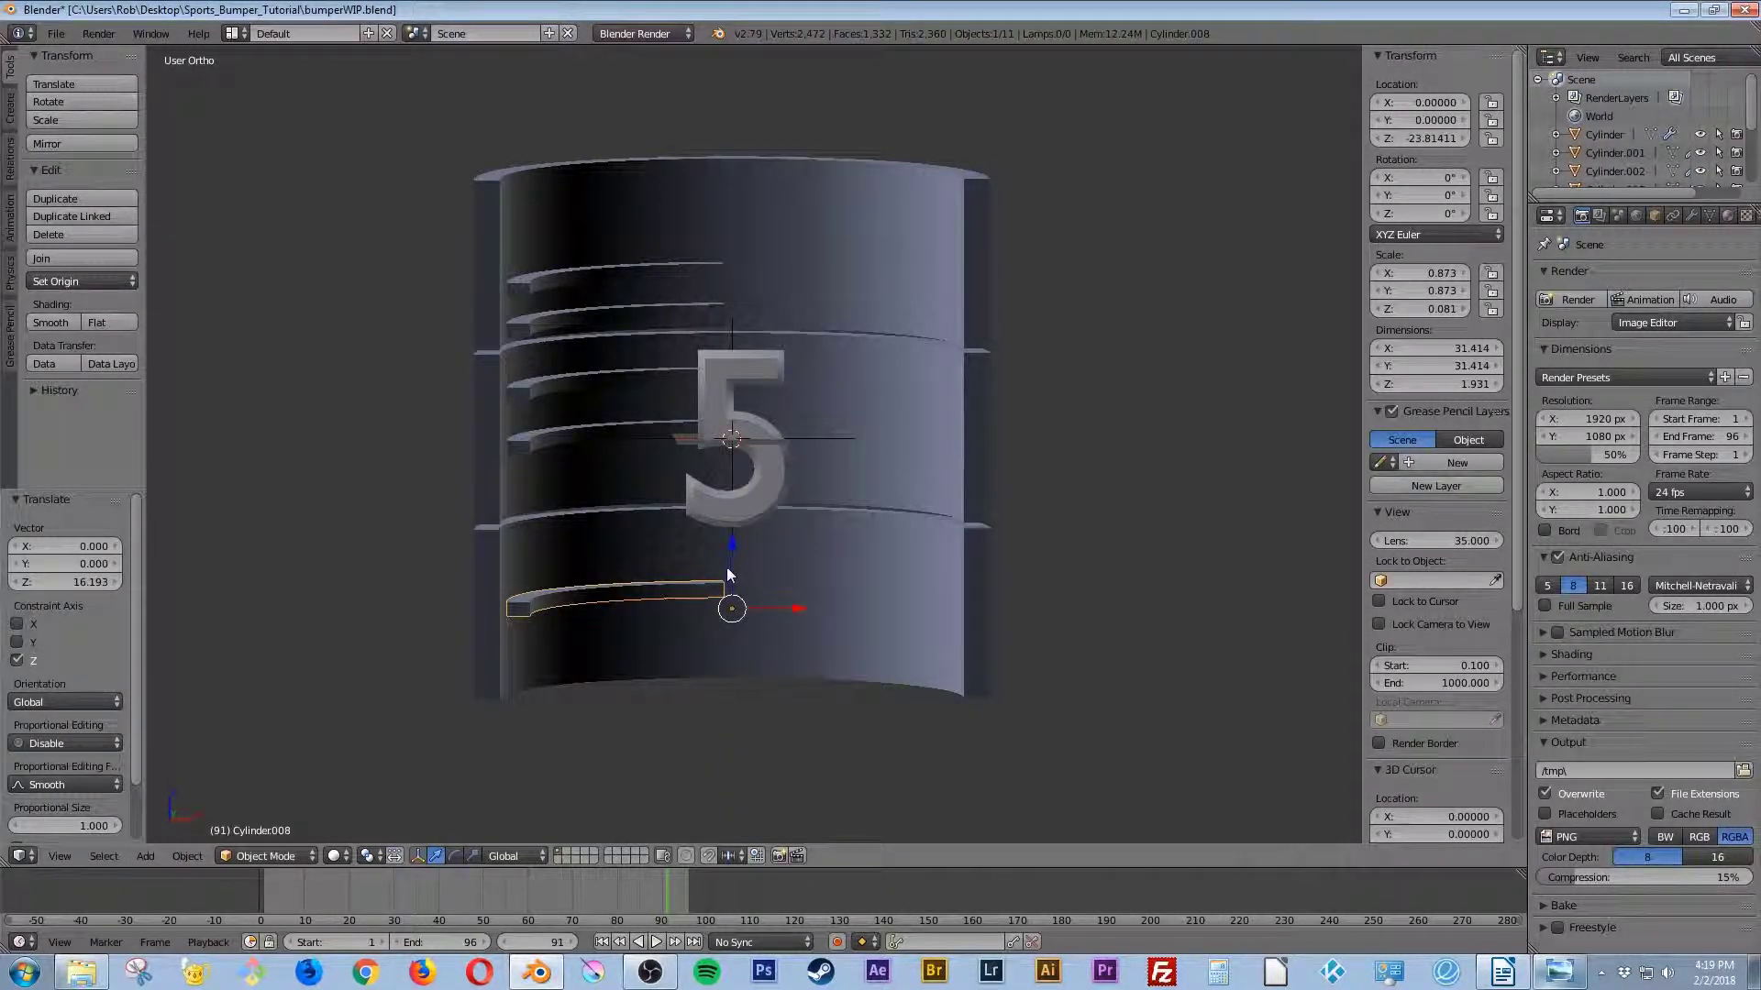
{"action": "left_click_drag", "start_coordinate": [732, 562], "coordinate": [726, 452]}
Step: Even out the middle ring's strips by raising the upper one to about Z 7.91 and the central one to about Z 0.01
{"action": "right_click", "coordinate": [527, 397]}
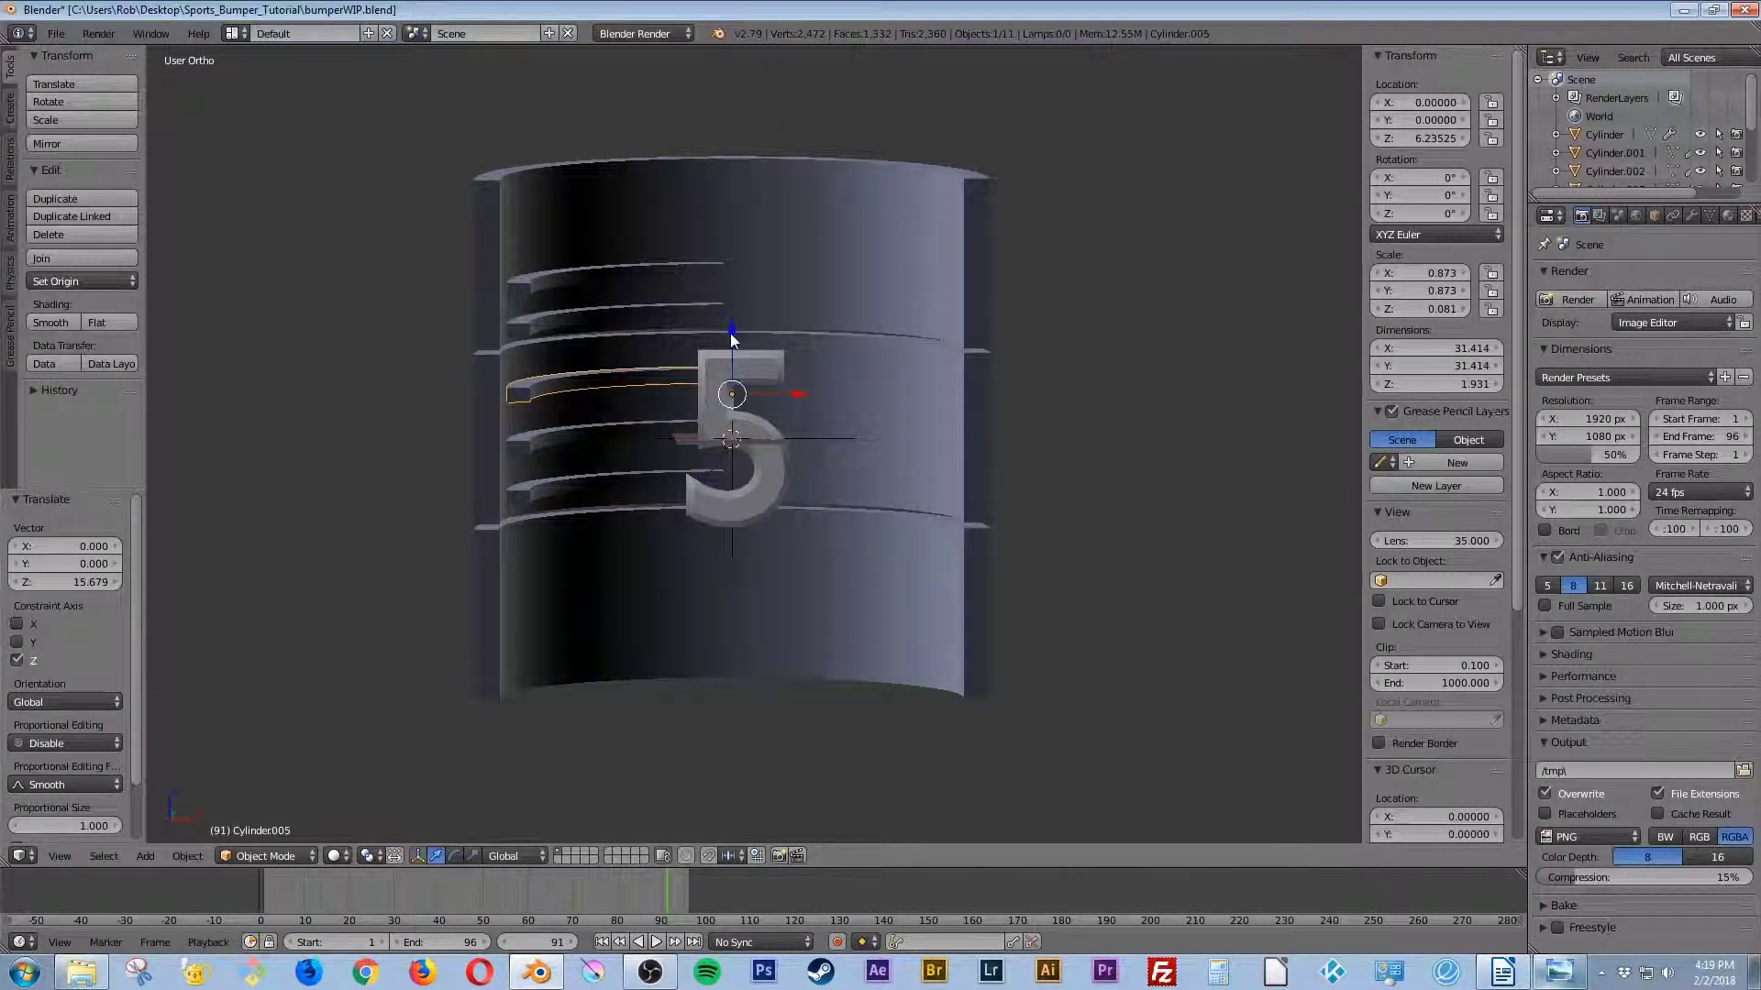
{"action": "left_click_drag", "start_coordinate": [731, 338], "coordinate": [730, 328]}
{"action": "right_click", "coordinate": [525, 450]}
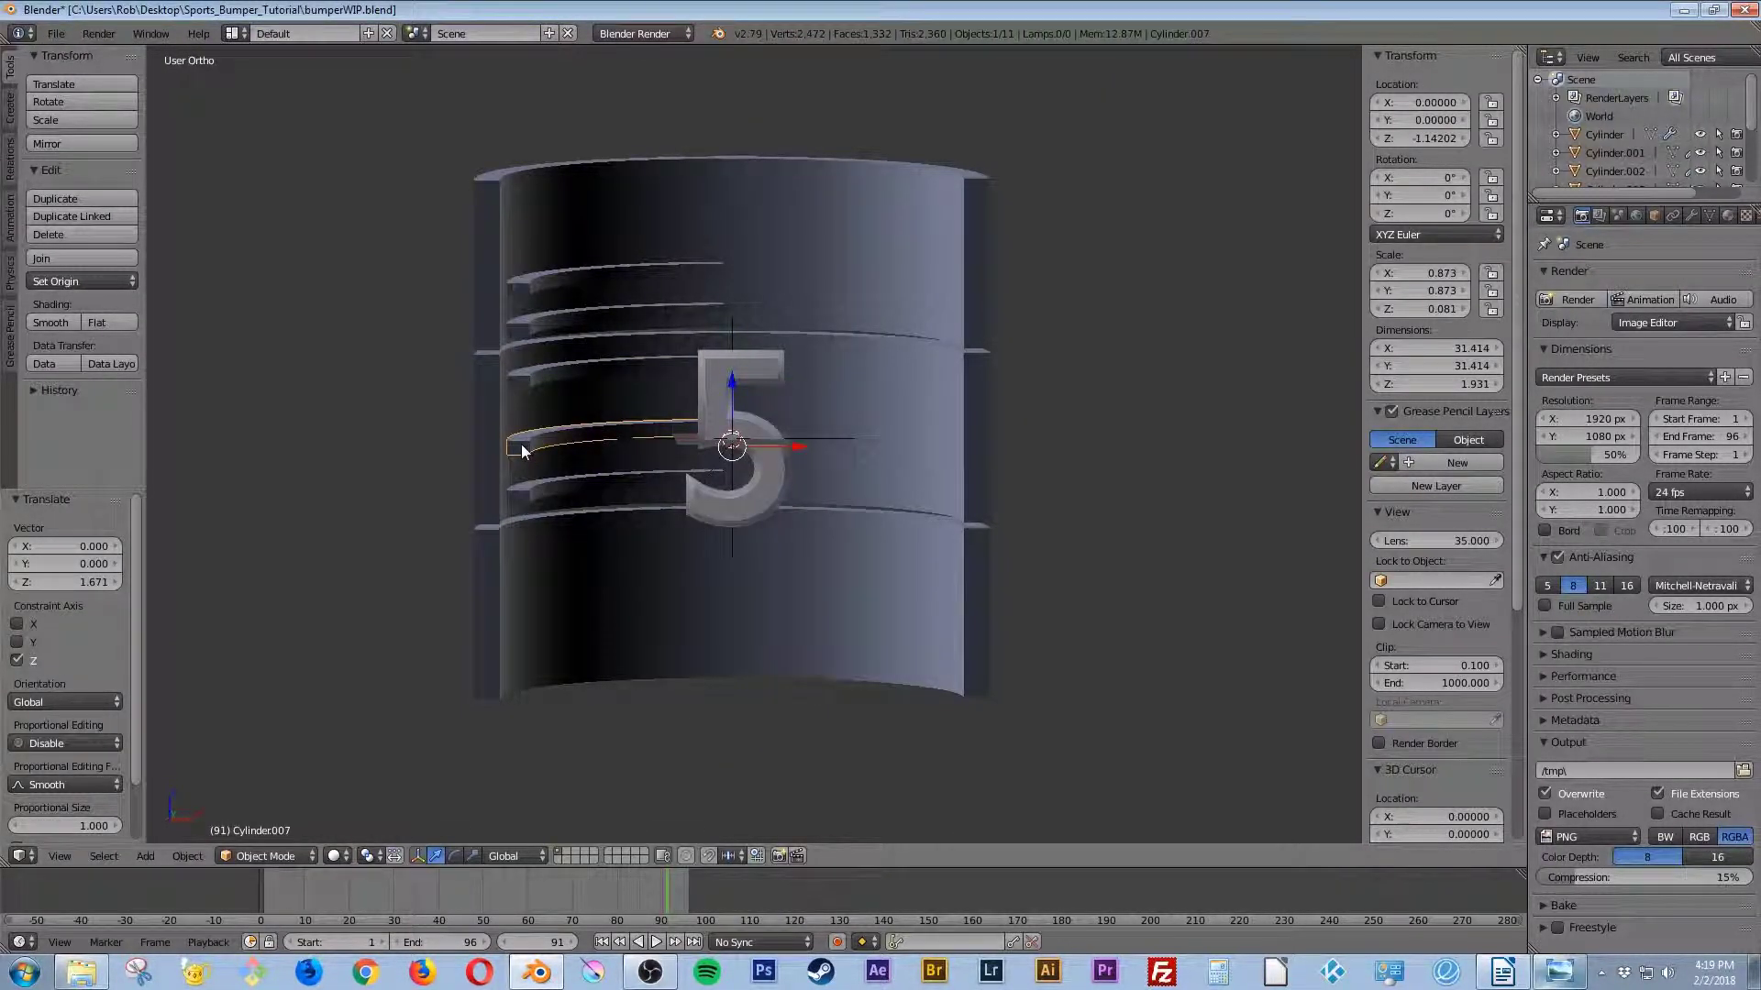
{"action": "key", "text": "g"}
{"action": "key", "text": "z"}
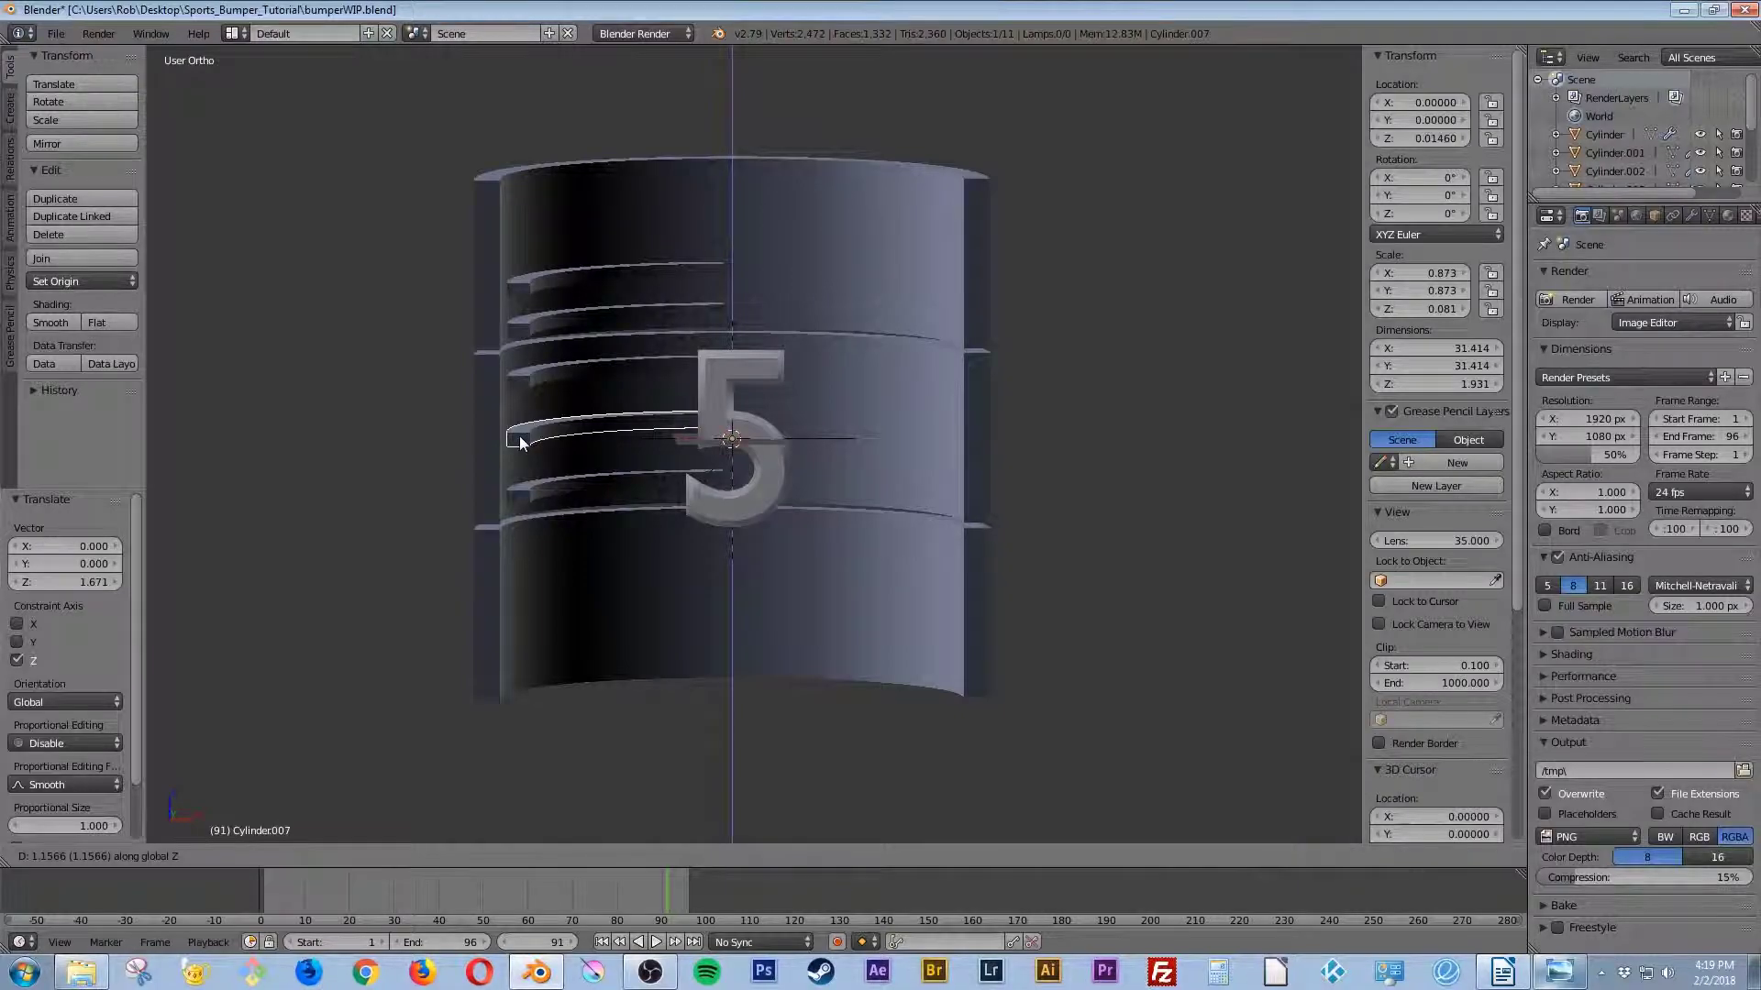
{"action": "left_click", "coordinate": [519, 440]}
Step: Move the second strip from the top down along Z to about -17.78, into the lower ring
{"action": "right_click", "coordinate": [544, 328]}
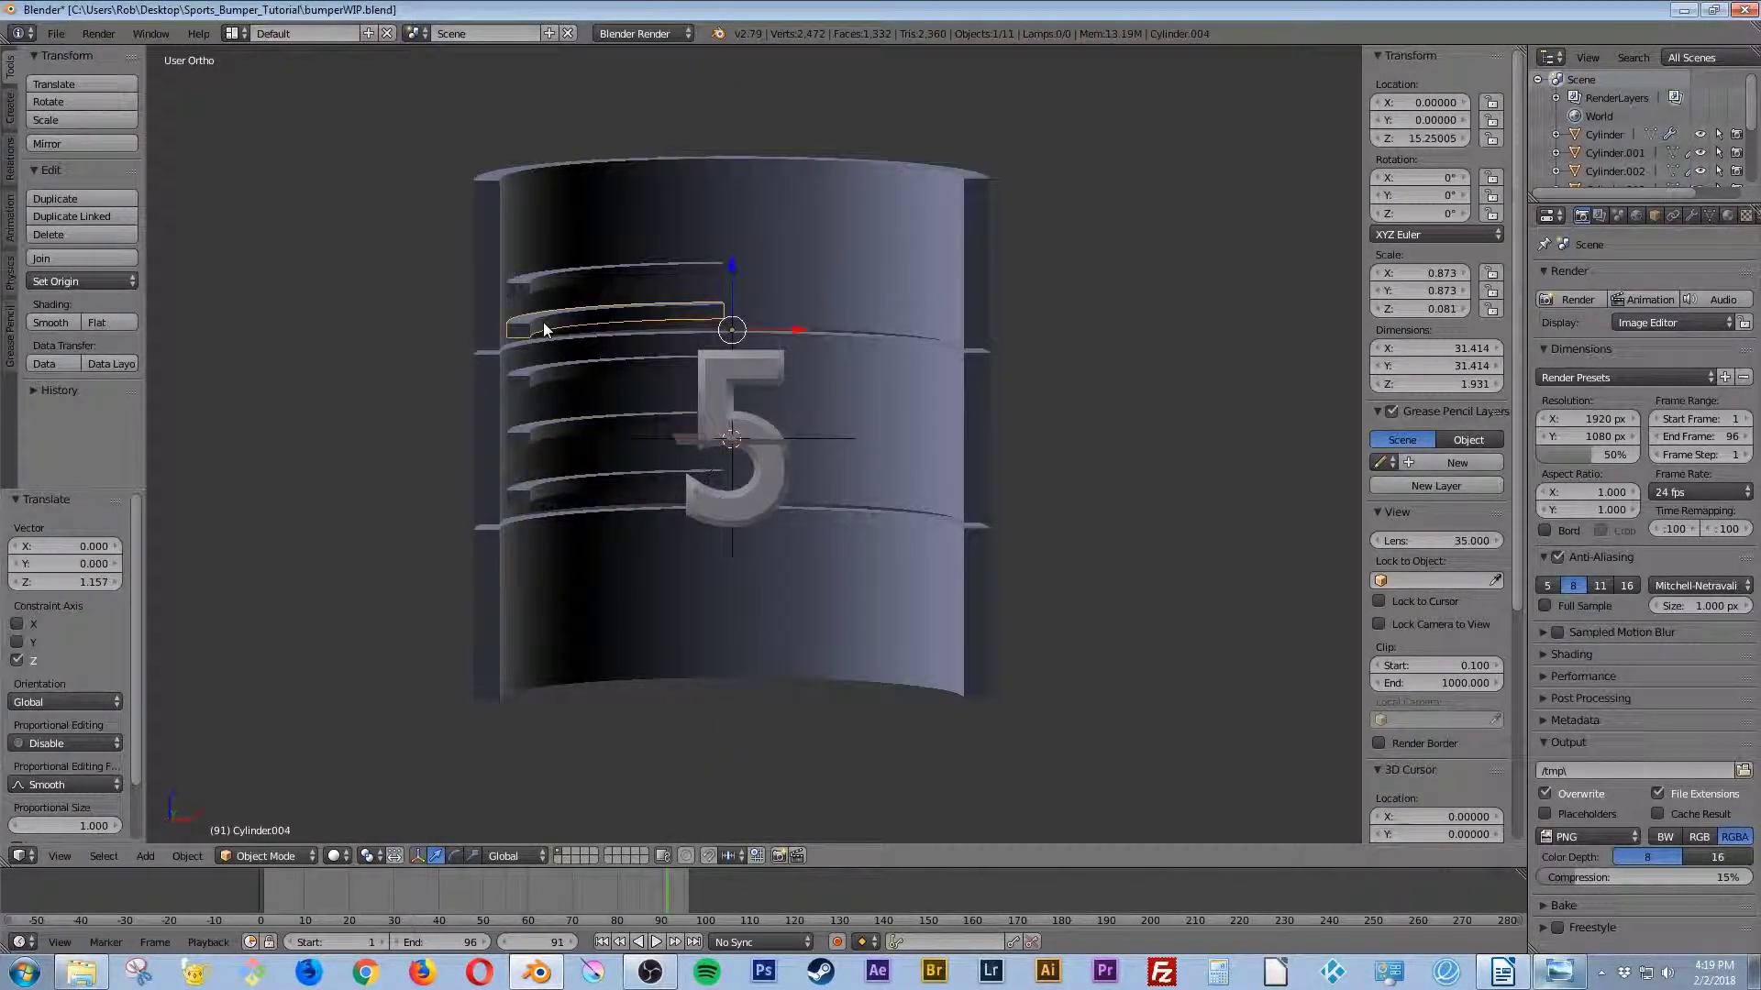
{"action": "key", "text": "g"}
{"action": "key", "text": "z"}
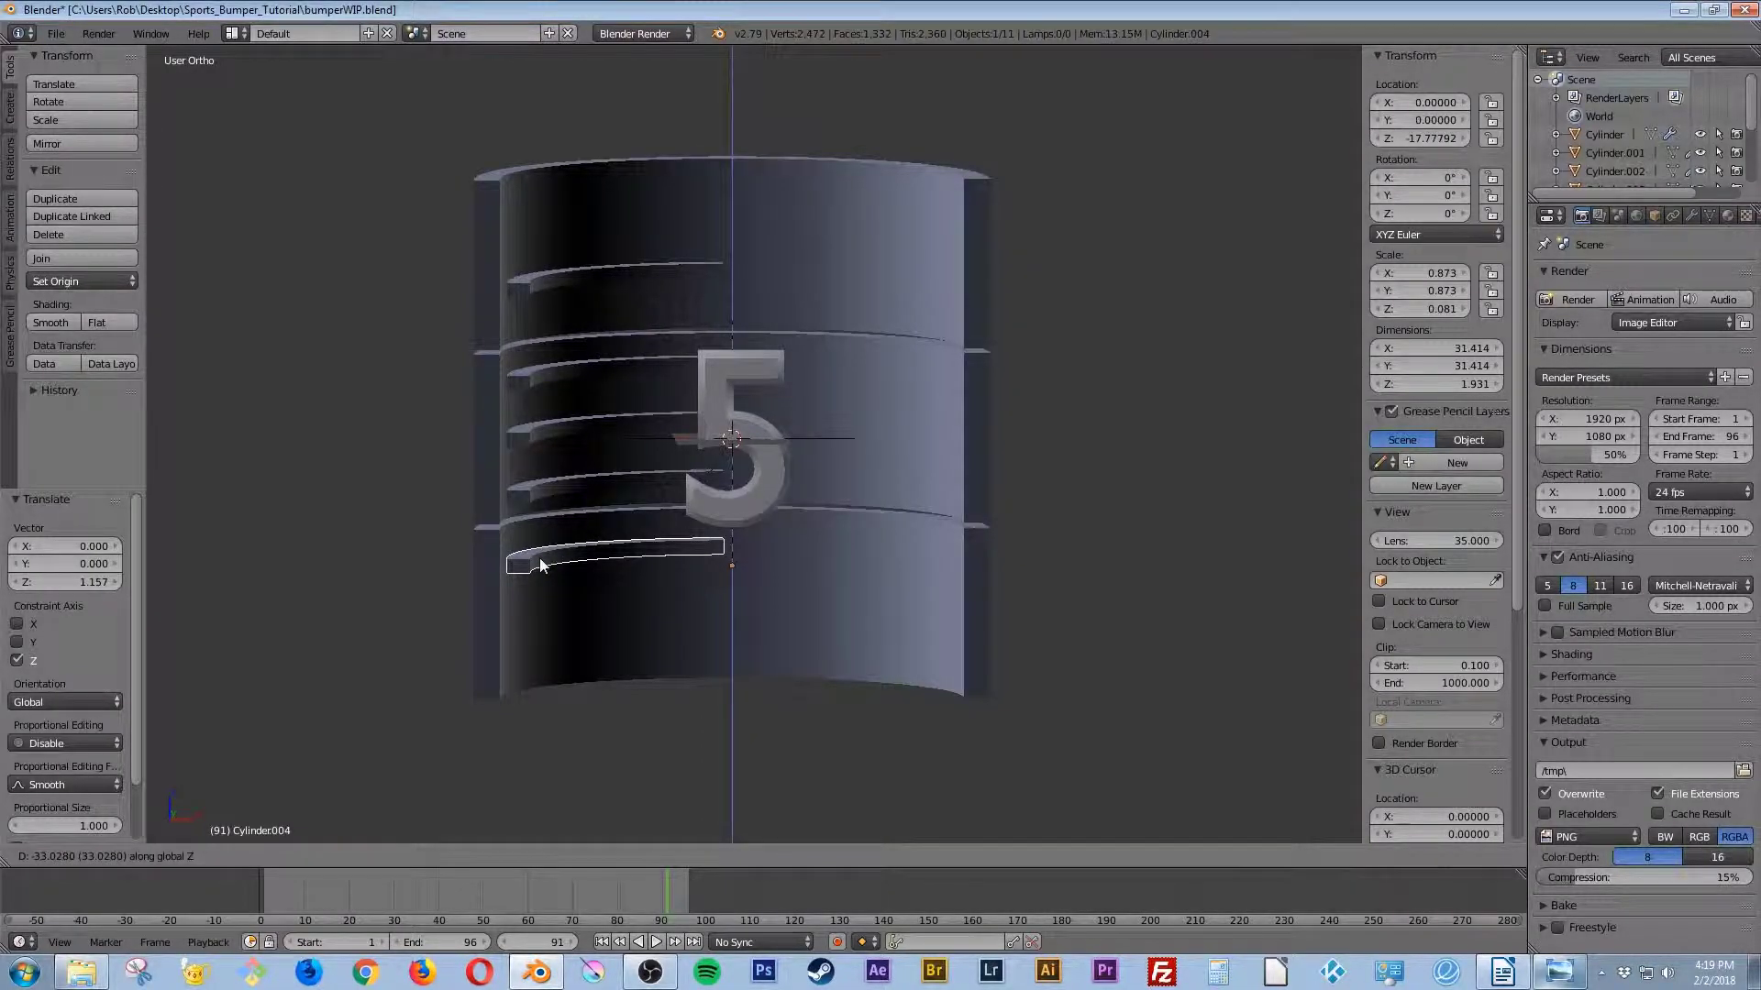
{"action": "left_click", "coordinate": [539, 557]}
Step: Lower the topmost strip along Z to about 16.48, just above the middle ring
{"action": "right_click", "coordinate": [564, 278]}
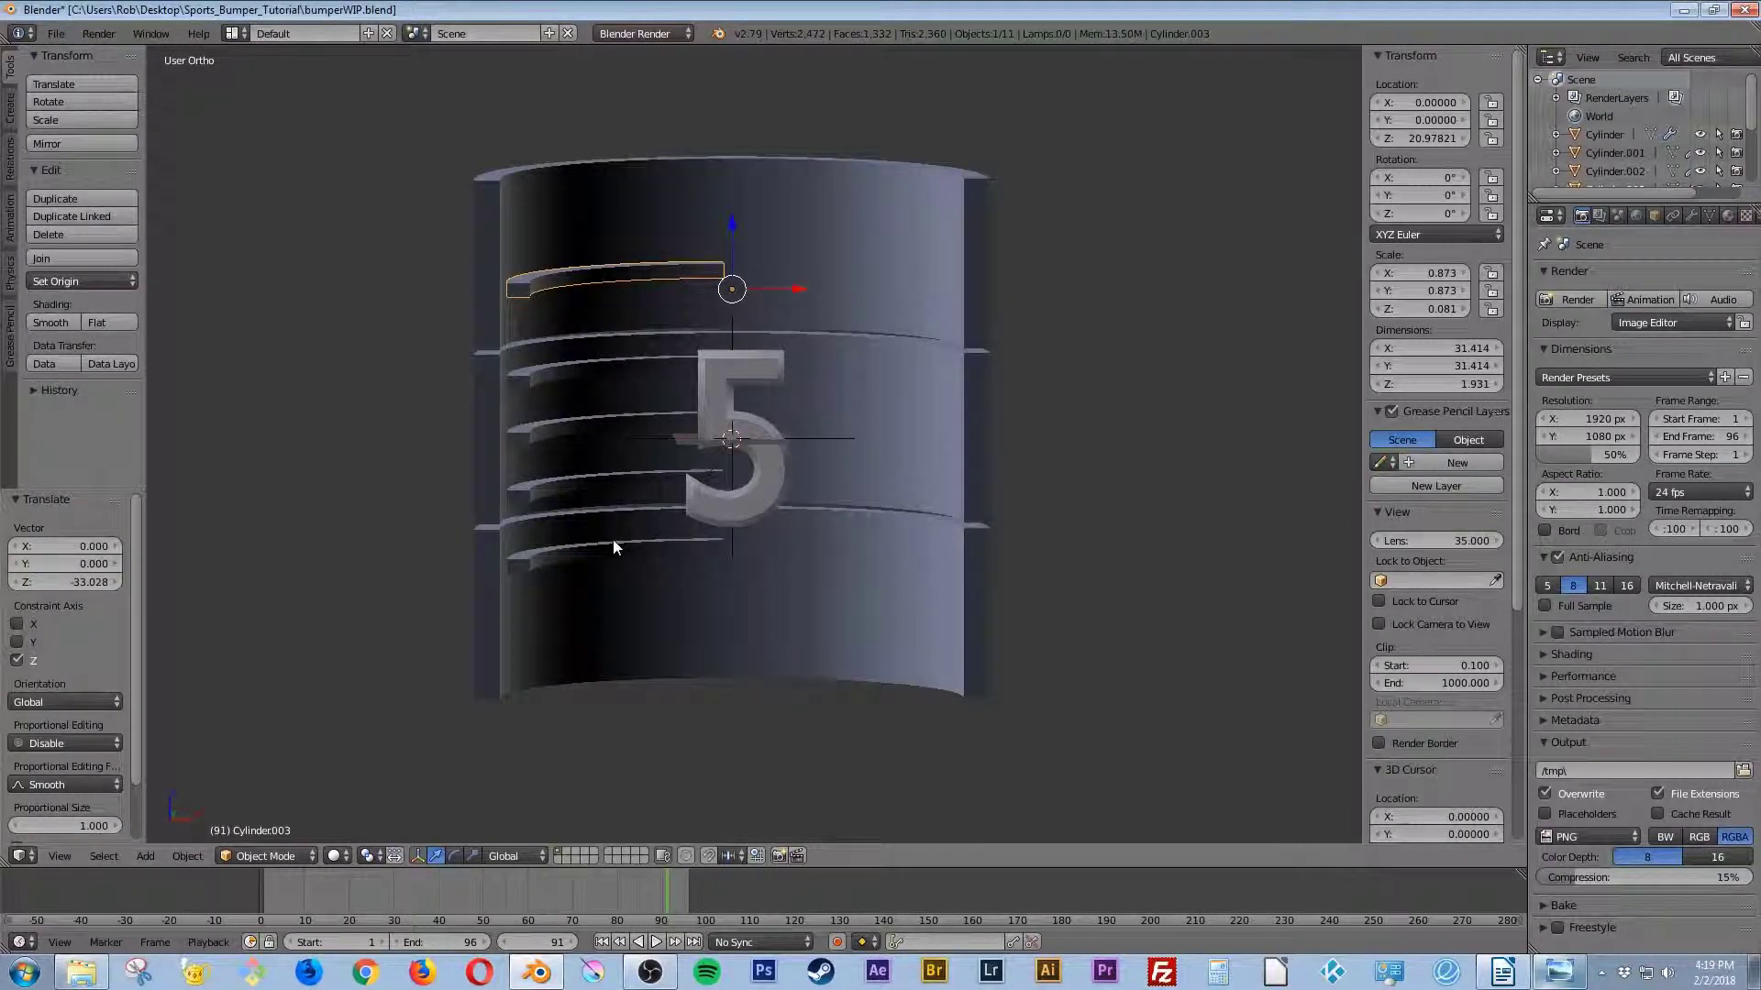
{"action": "key", "text": "g"}
{"action": "key", "text": "z"}
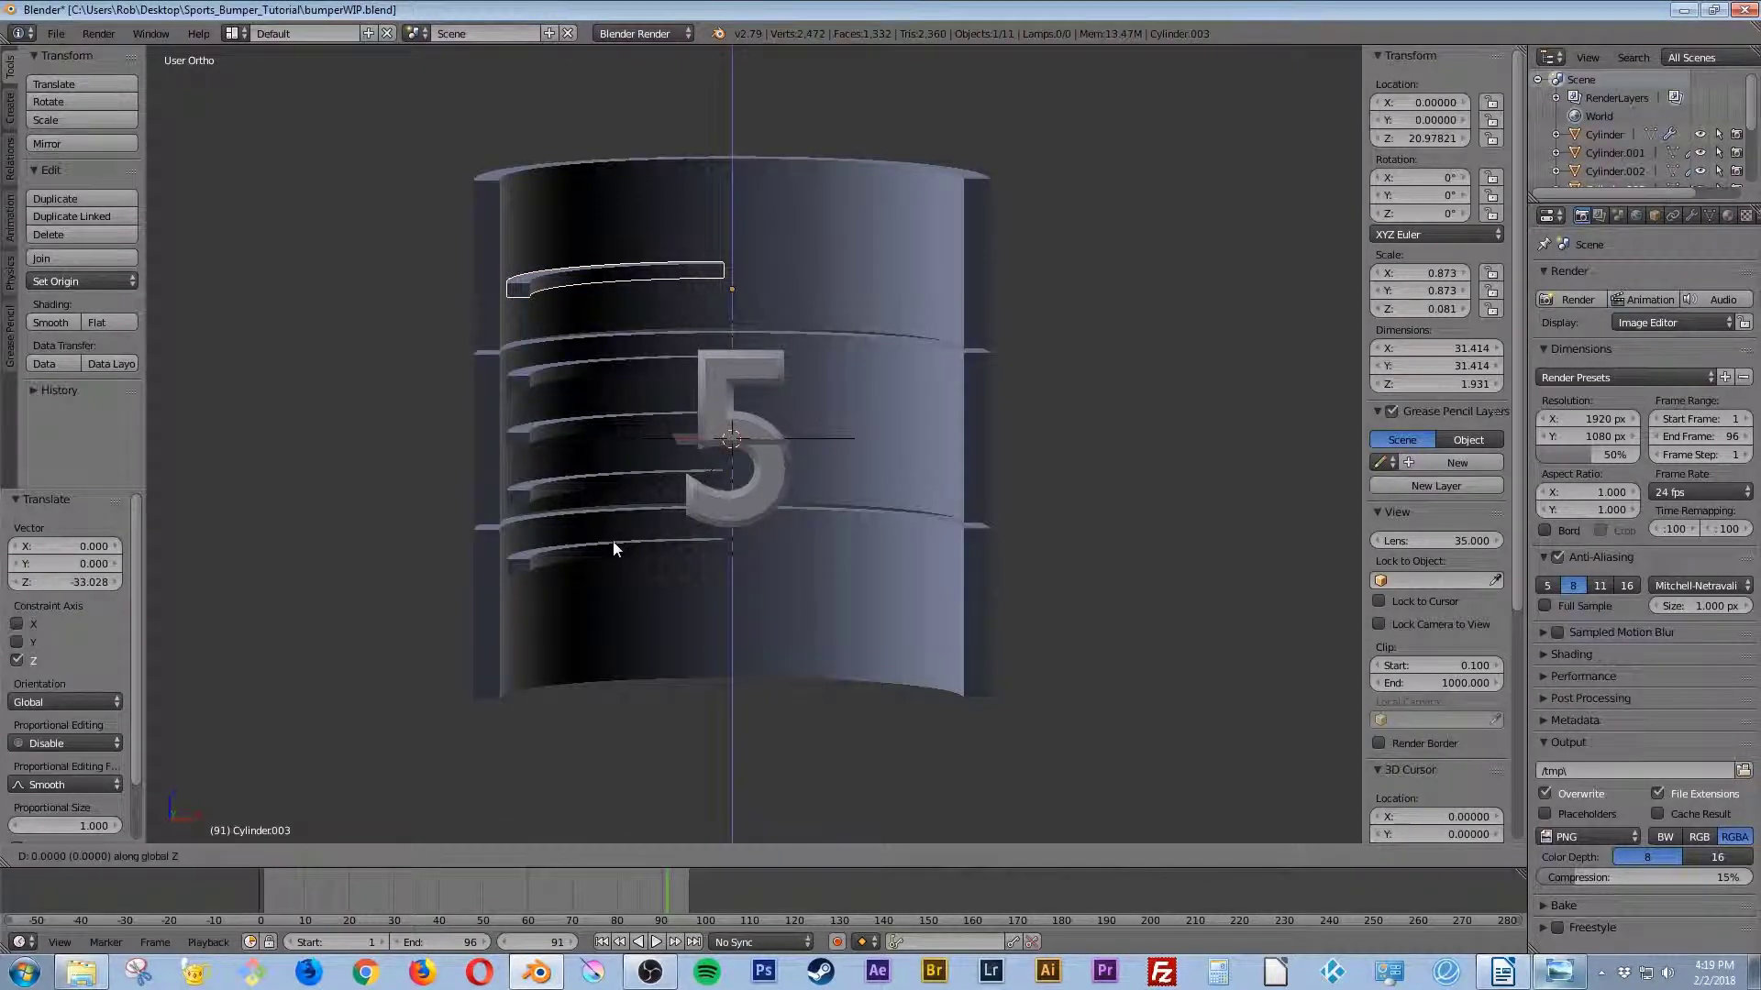
{"action": "left_click", "coordinate": [591, 579]}
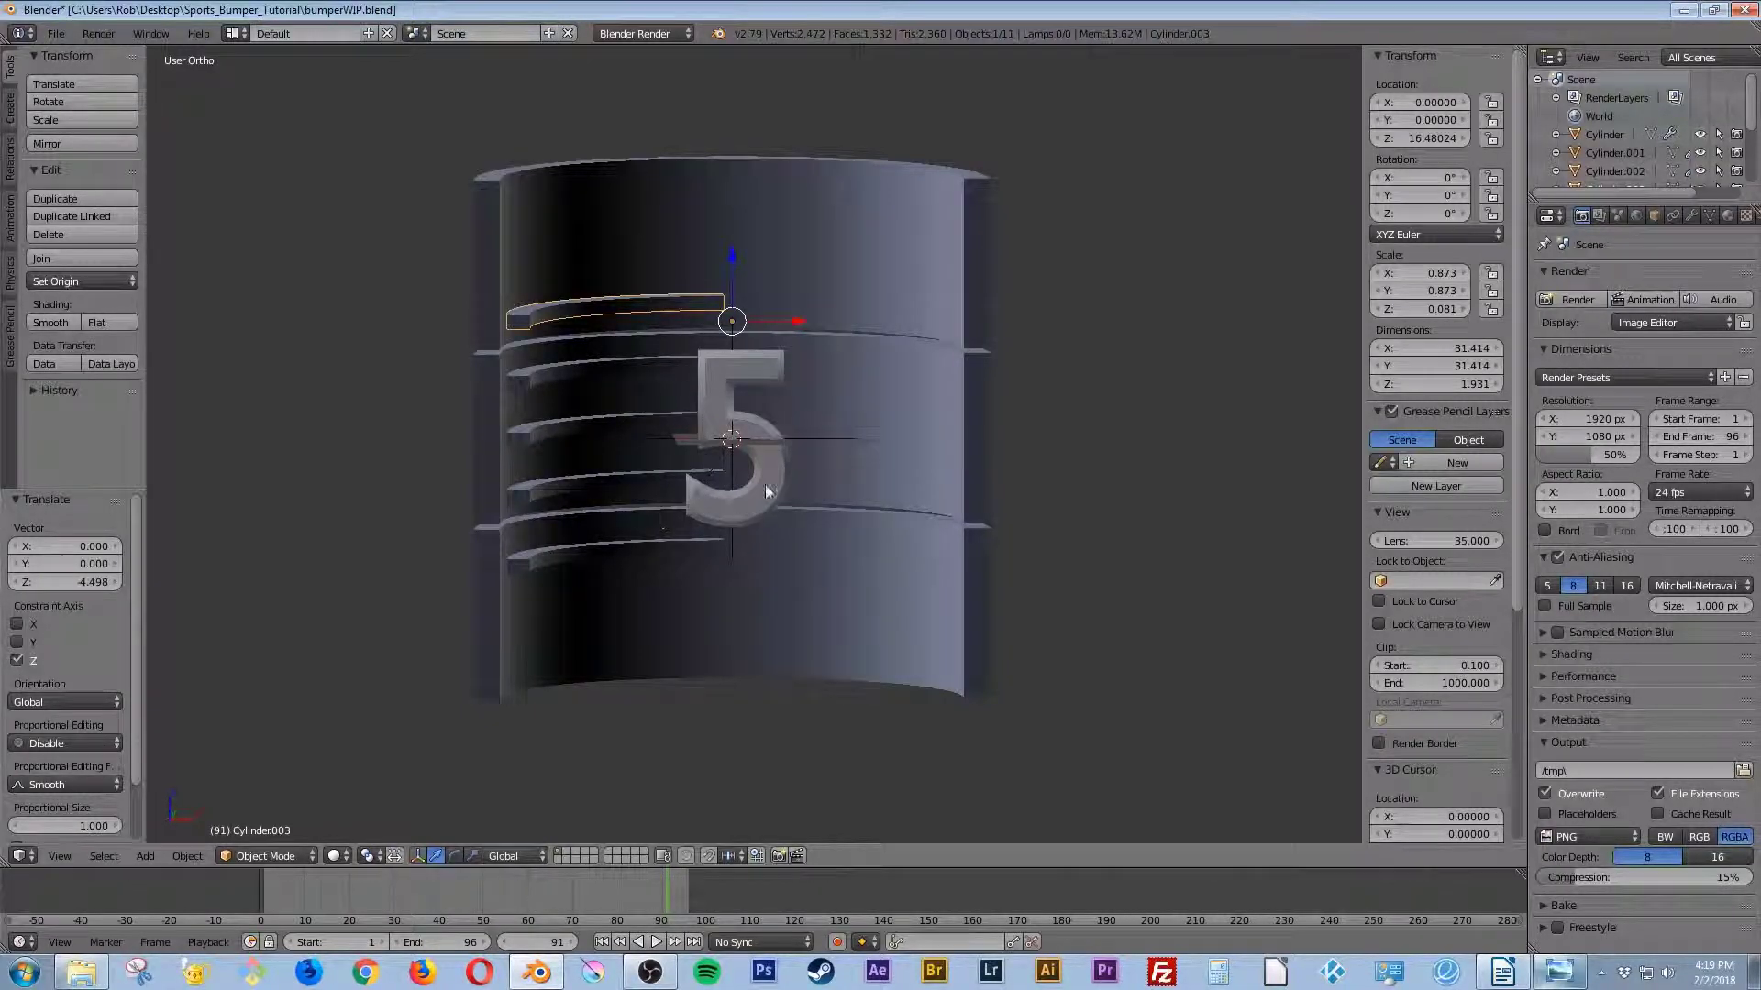
Step: Go to frame 1 and rotate the second strip from the top about -73.1° around Z
{"action": "left_click", "coordinate": [601, 943]}
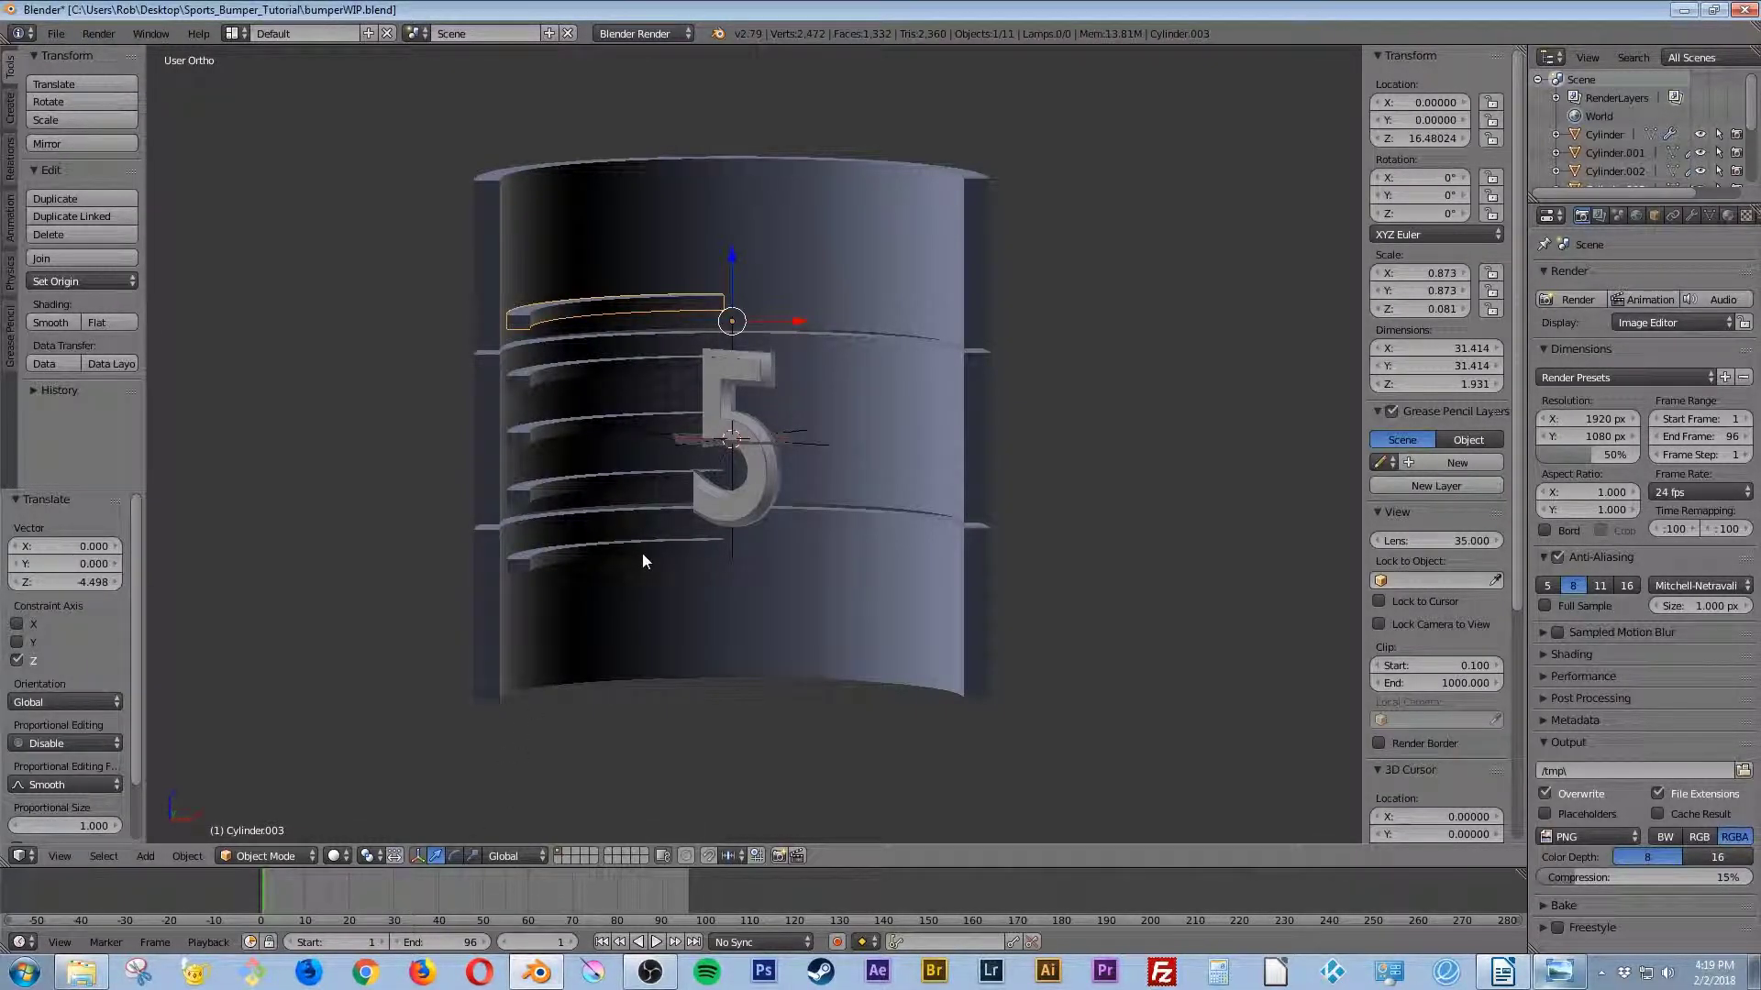
{"action": "right_click", "coordinate": [552, 378]}
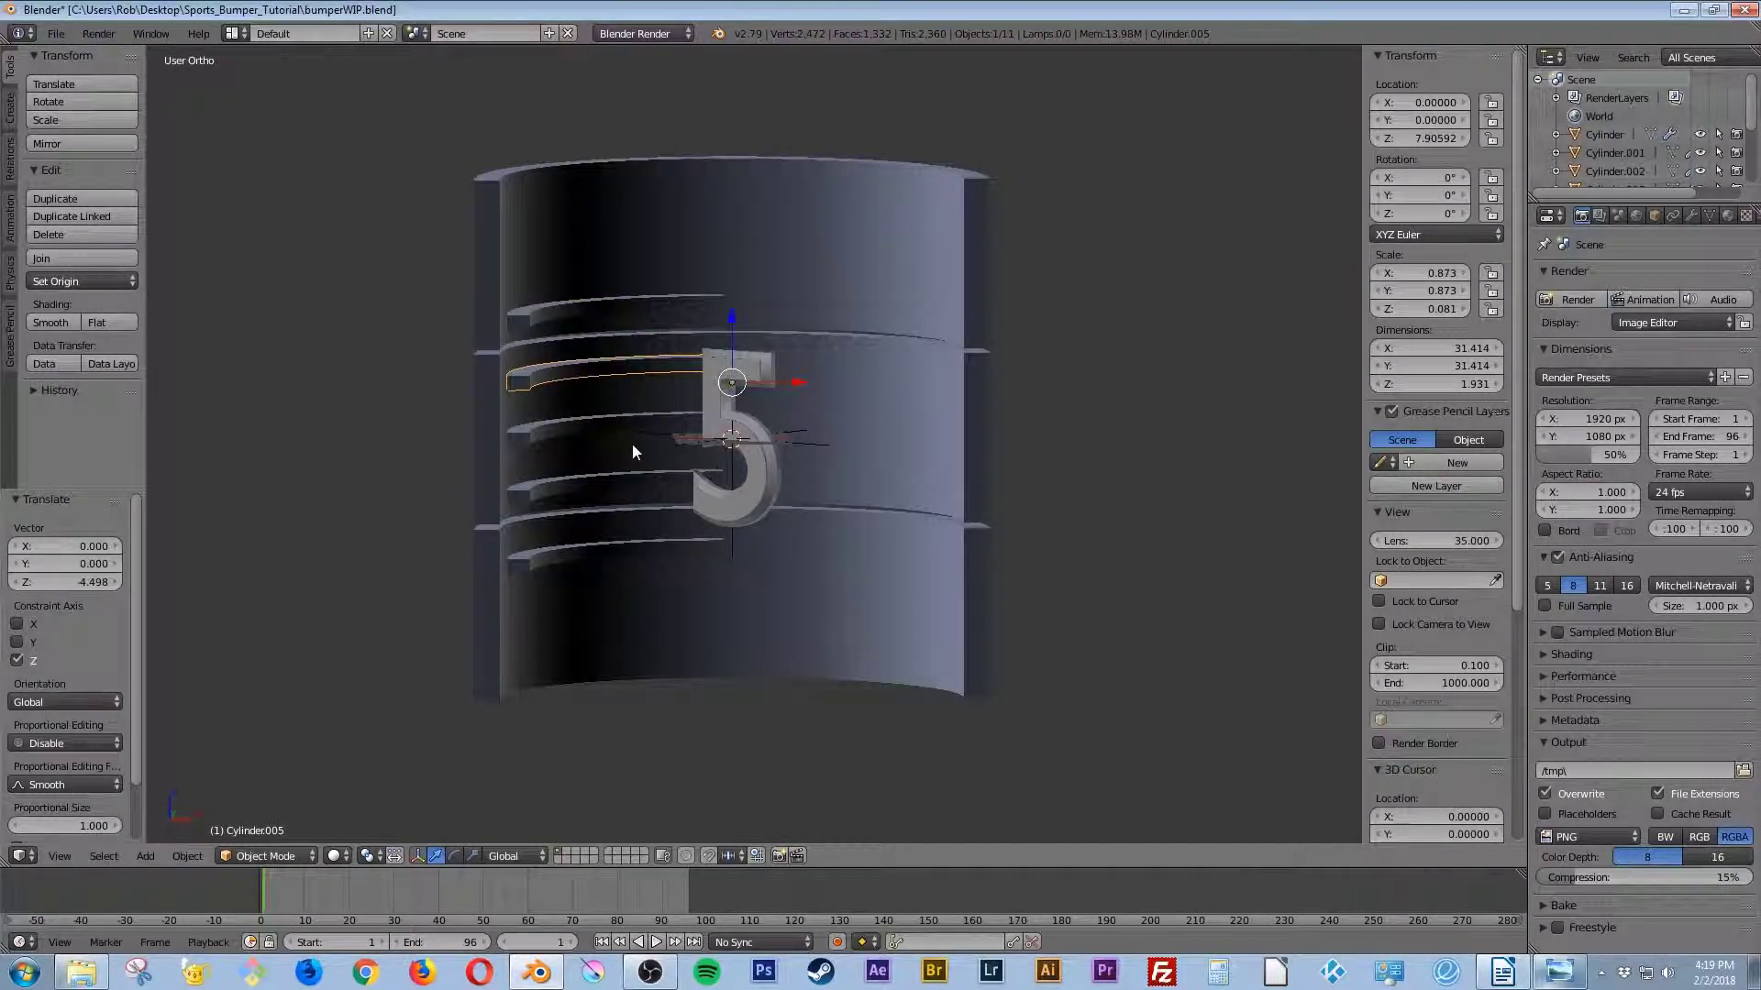
{"action": "key", "text": "r"}
{"action": "key", "text": "z"}
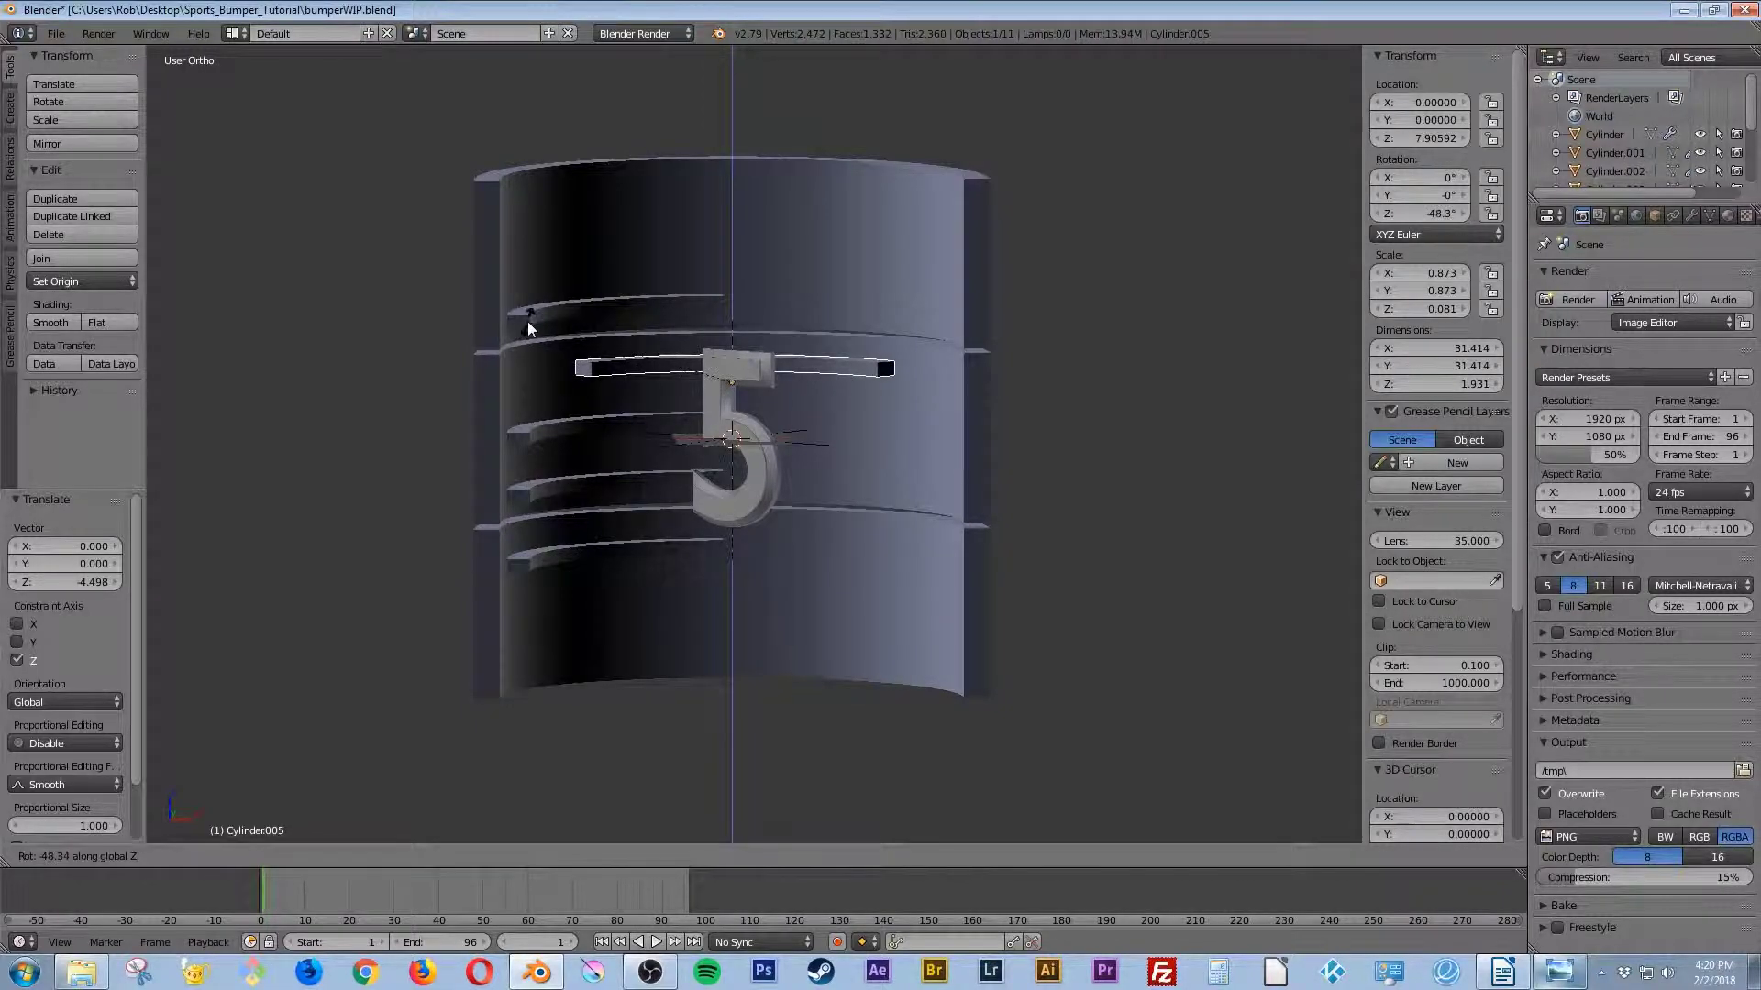
{"action": "left_click", "coordinate": [670, 325]}
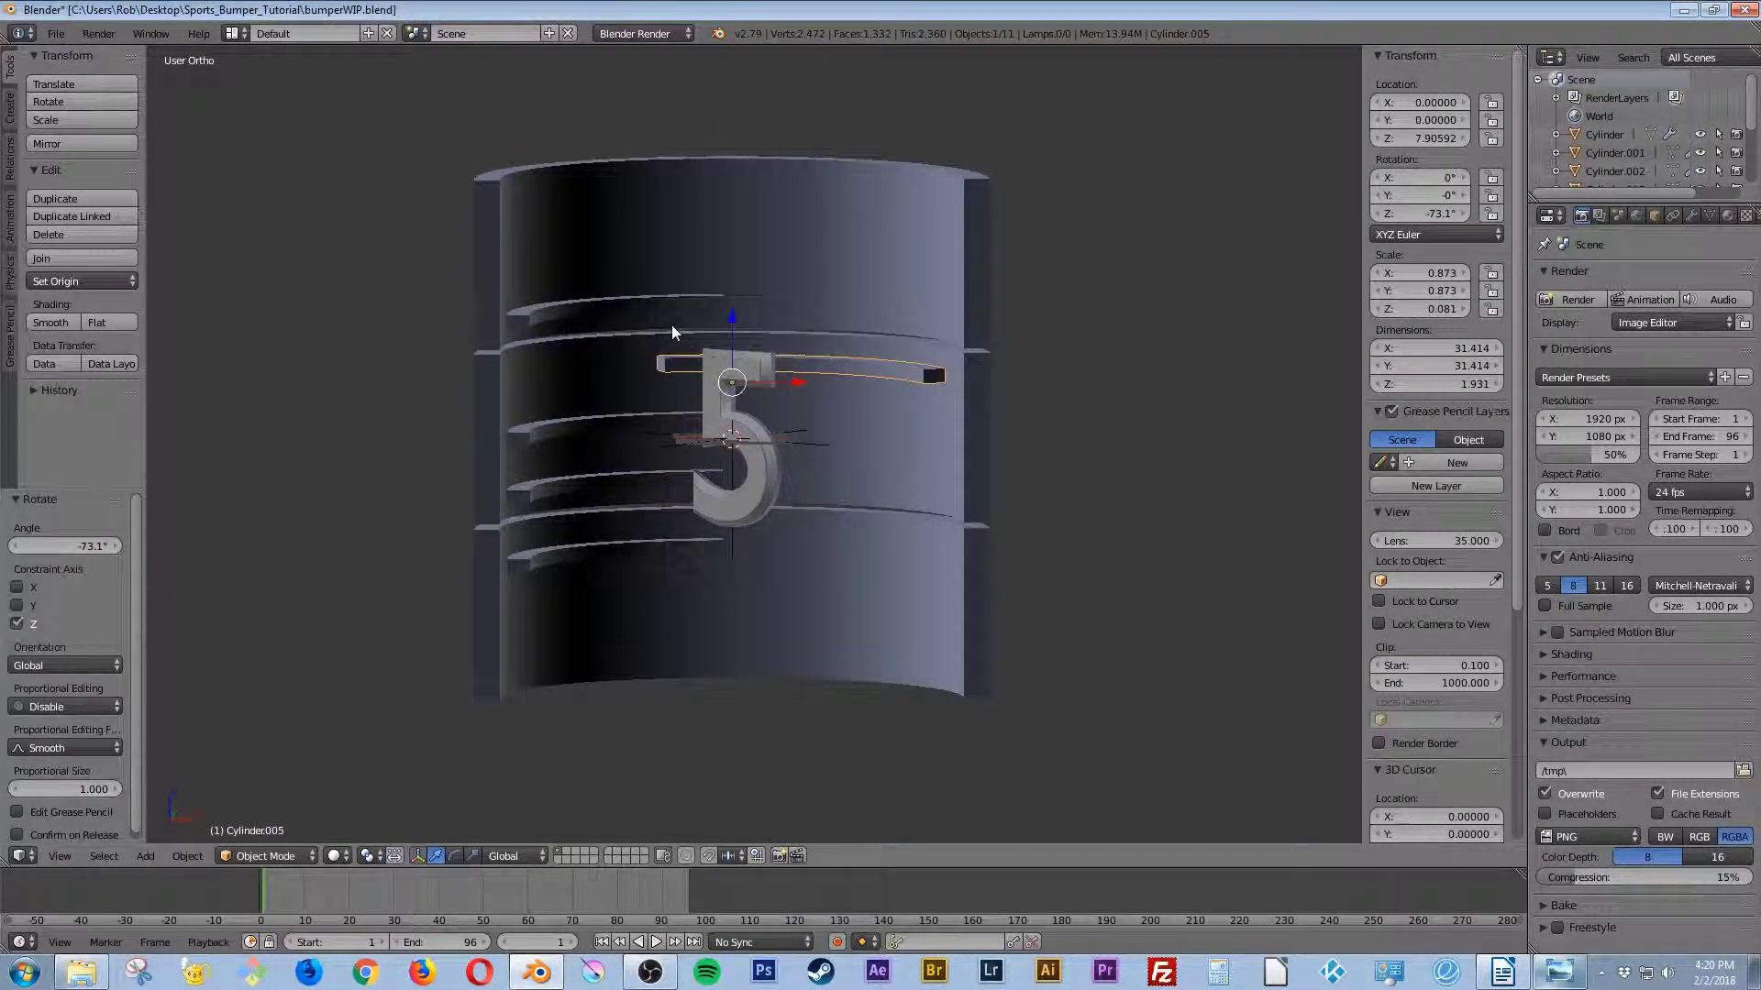
Step: Rotate the central strip about -231° around Z so it passes in front of the 5
{"action": "right_click", "coordinate": [521, 434]}
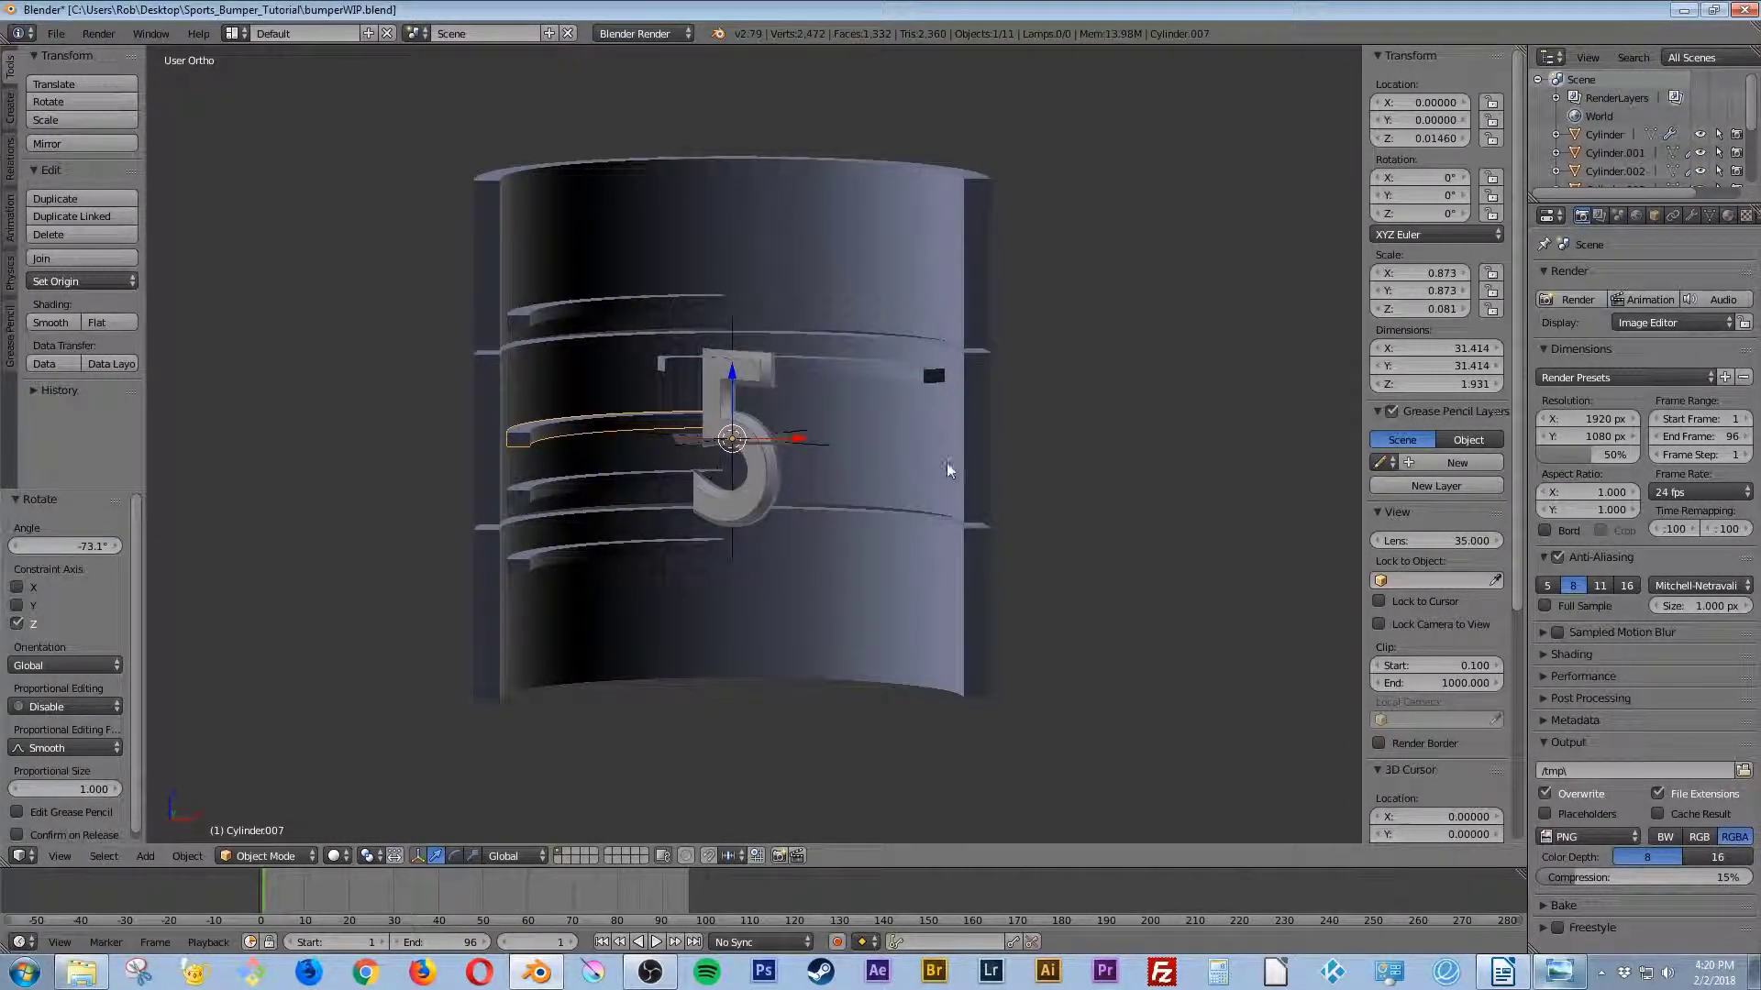
{"action": "right_click", "coordinate": [541, 321]}
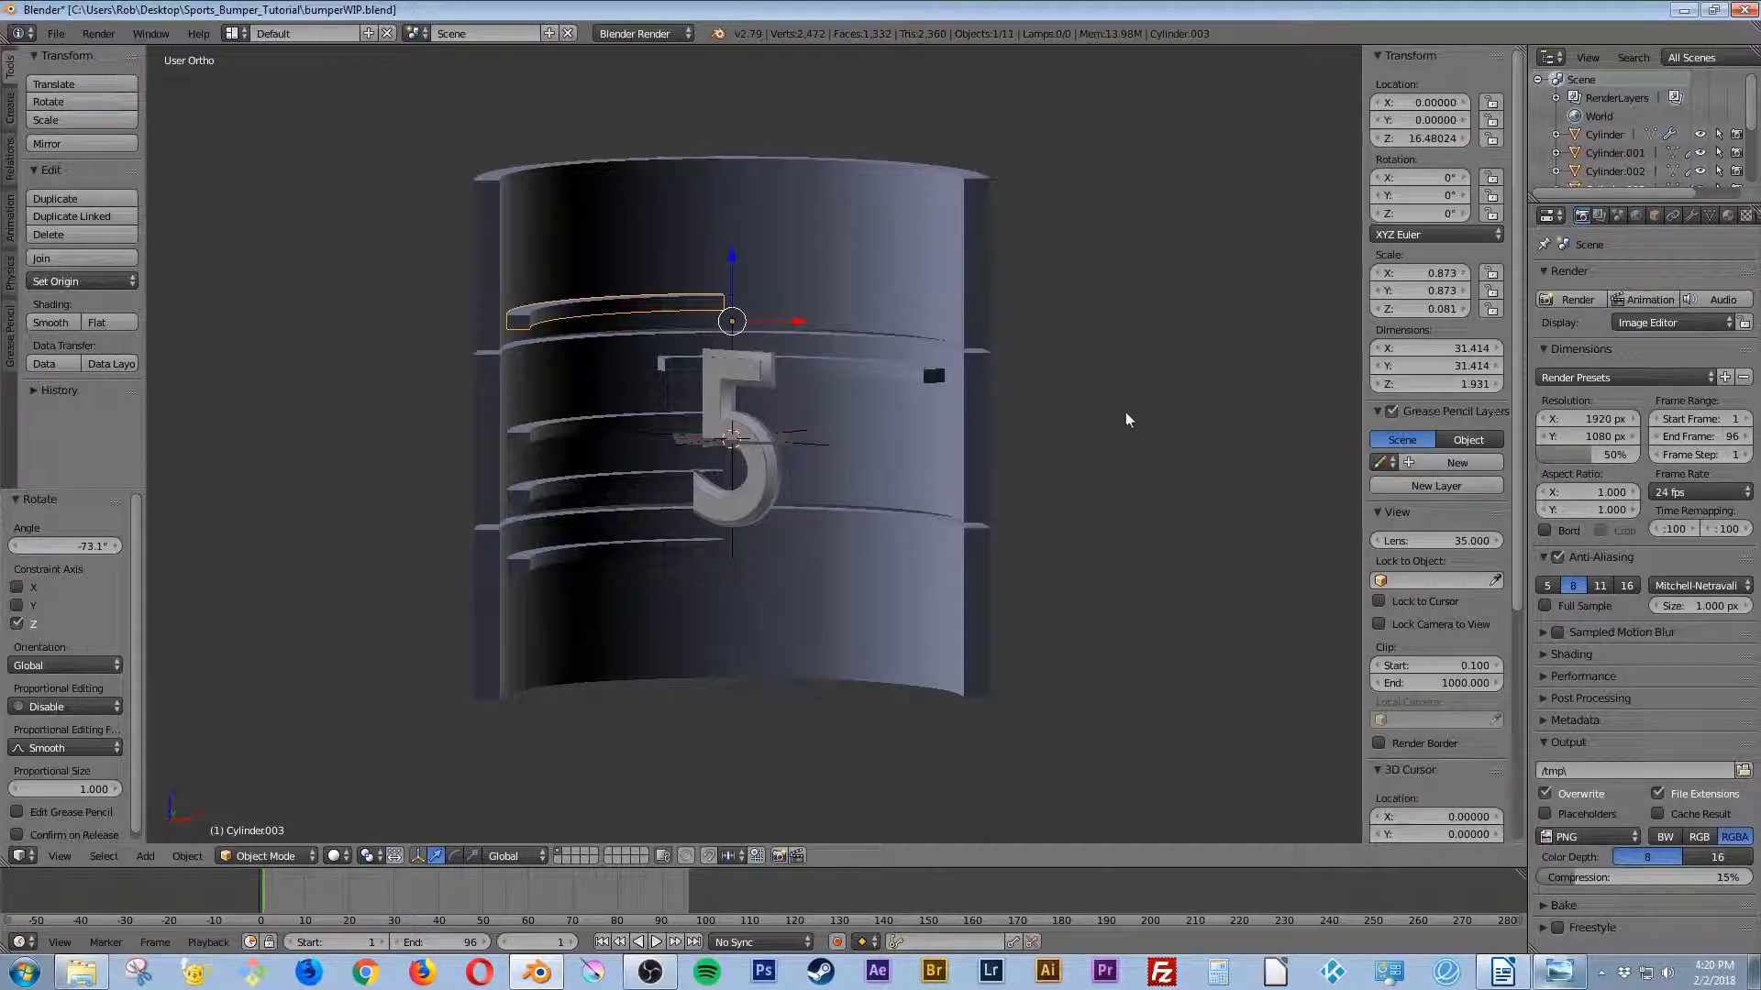
{"action": "right_click", "coordinate": [899, 366]}
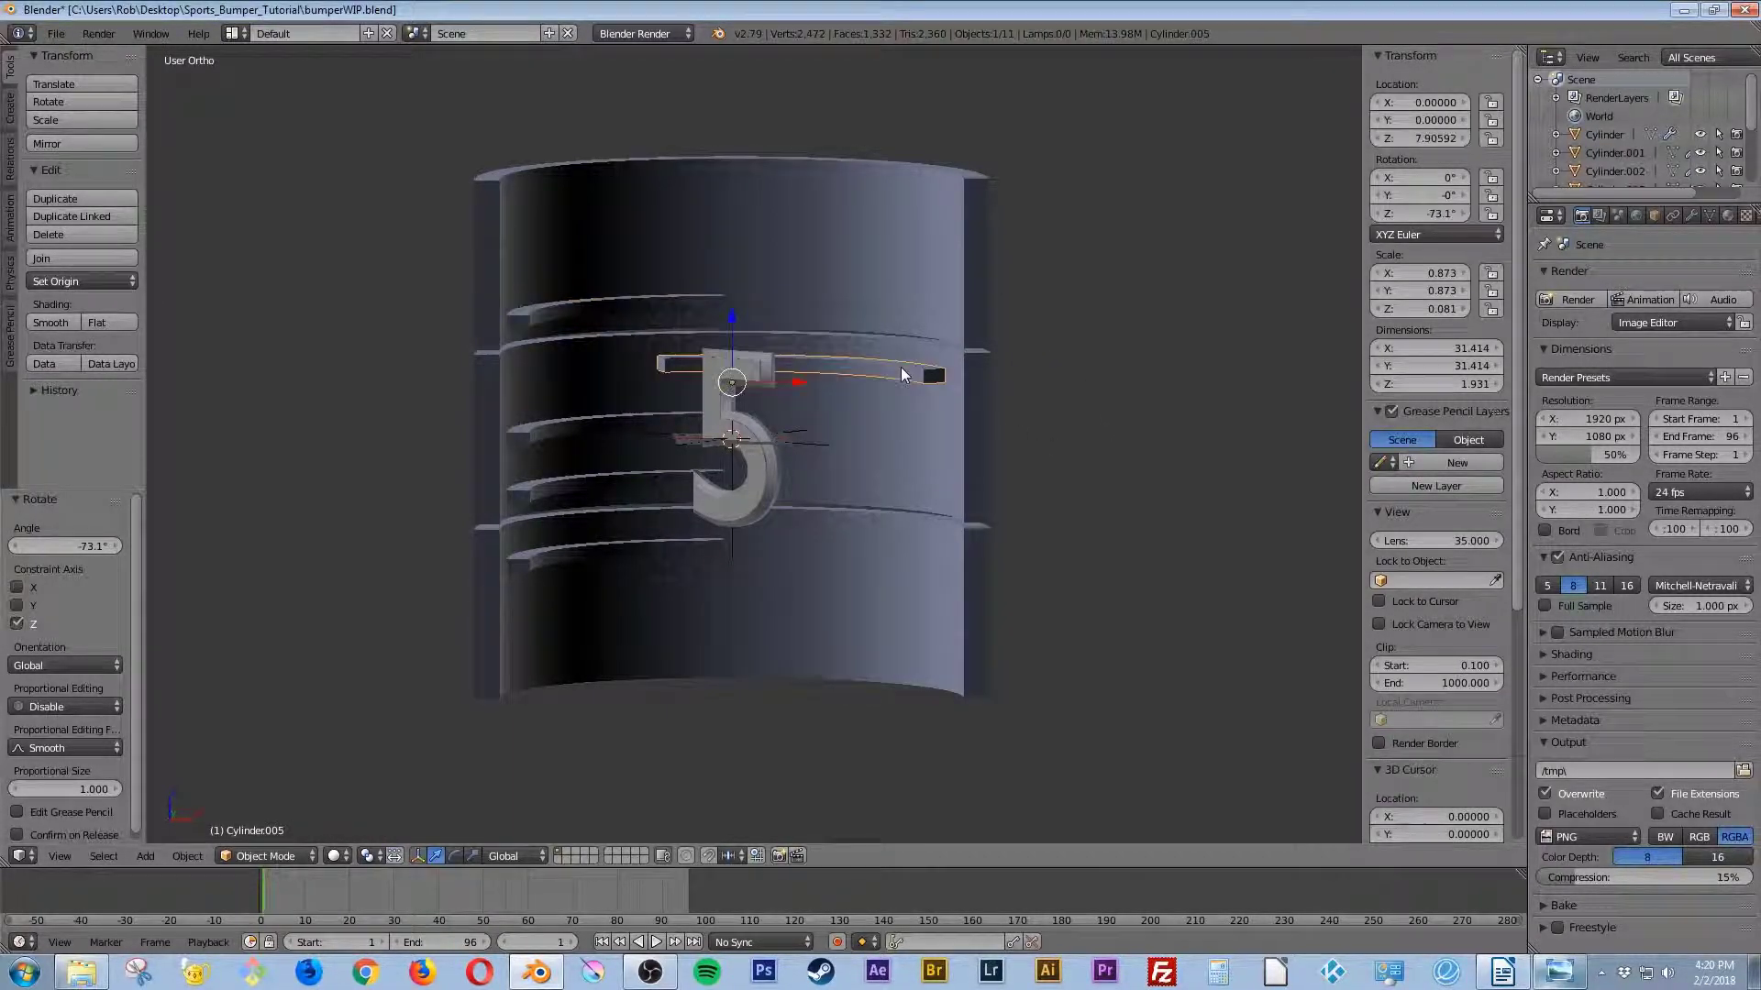
{"action": "right_click", "coordinate": [552, 428]}
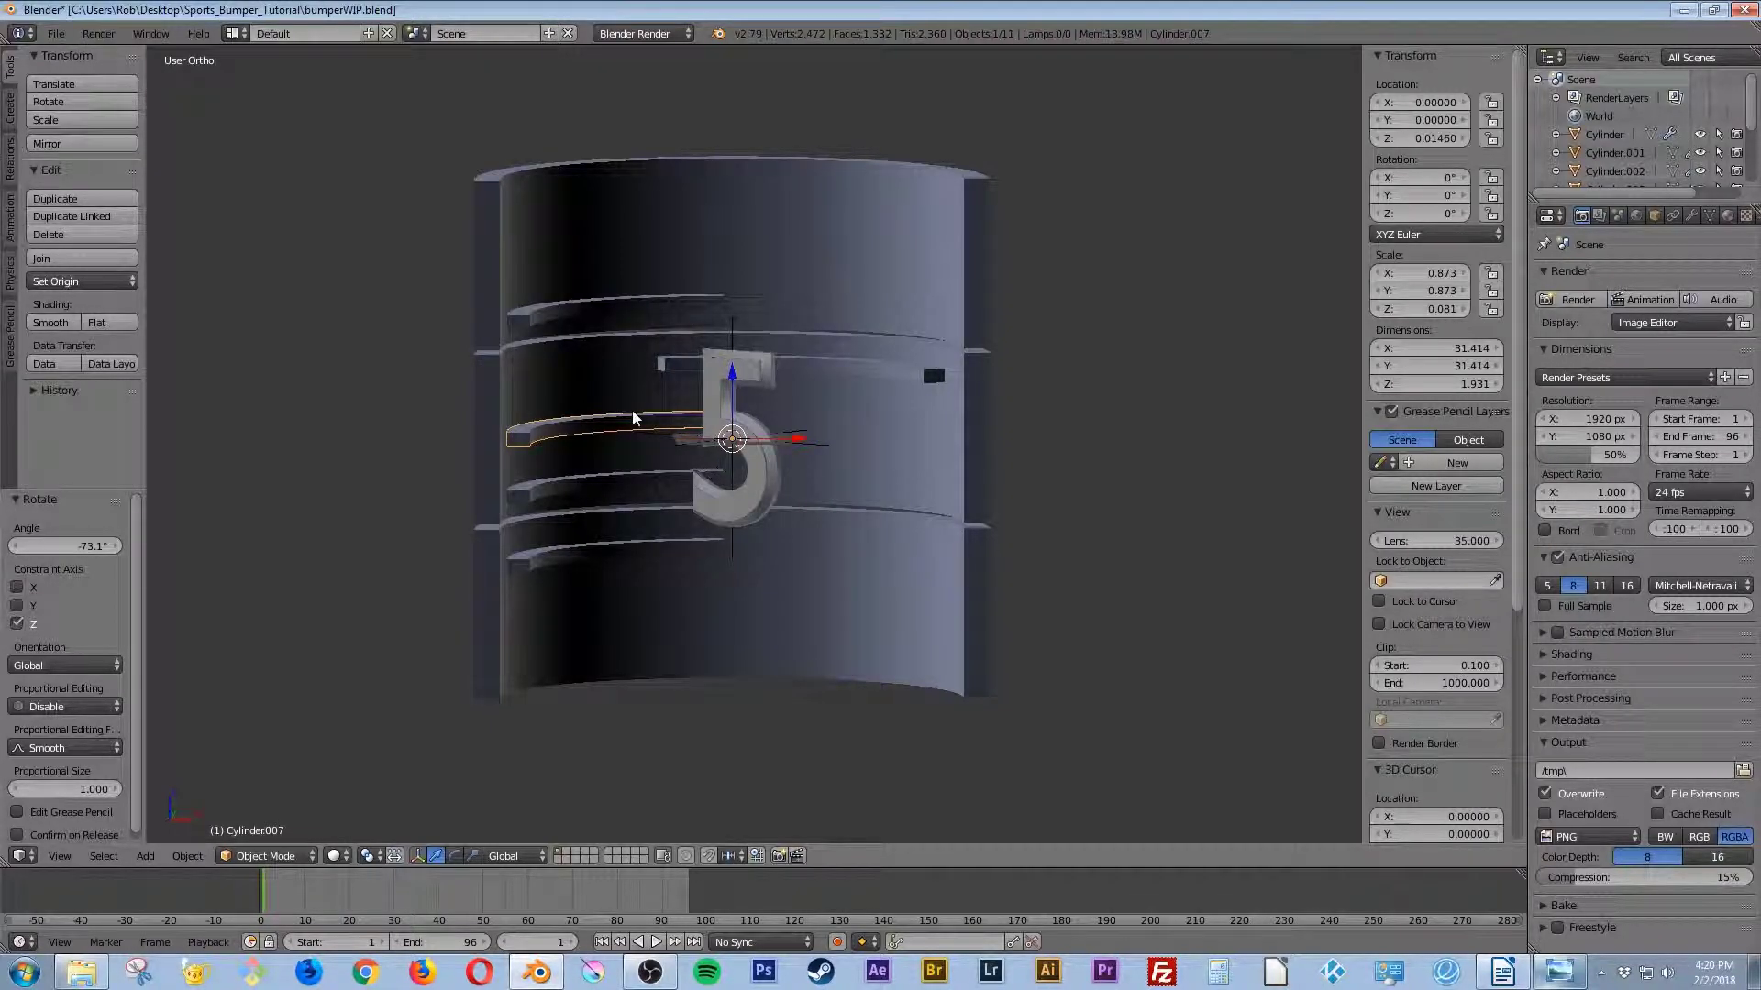
{"action": "key", "text": "r"}
{"action": "key", "text": "z"}
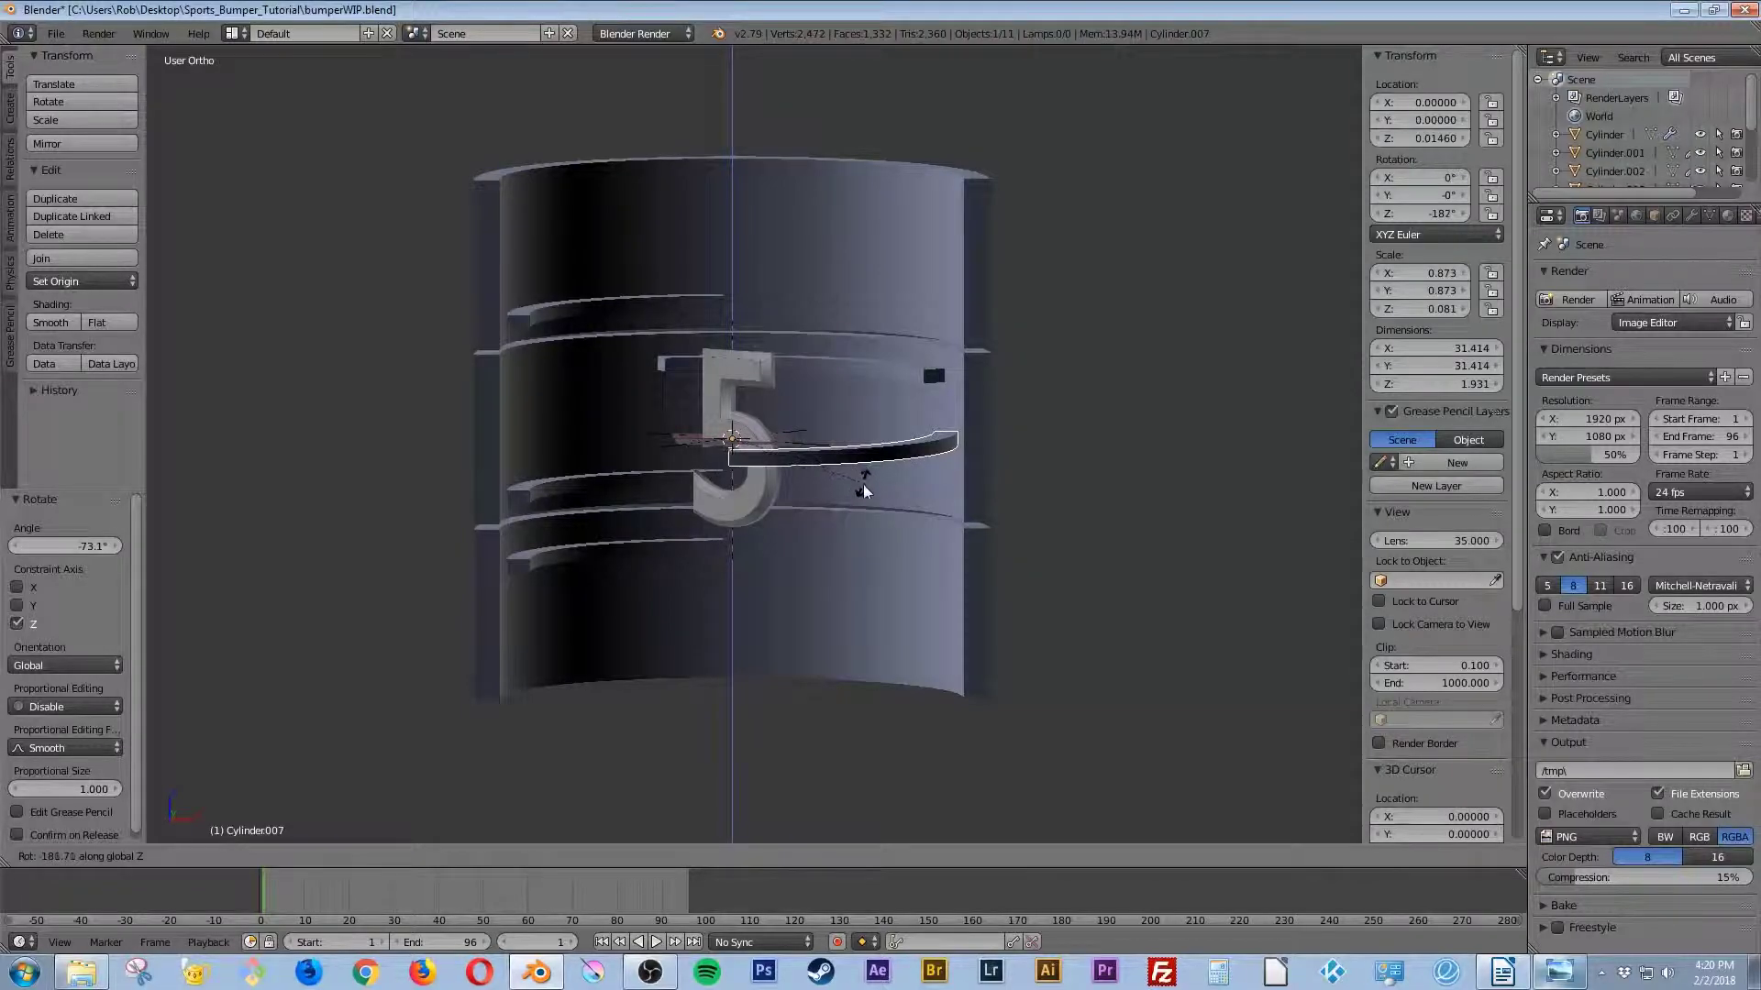
{"action": "left_click", "coordinate": [769, 521]}
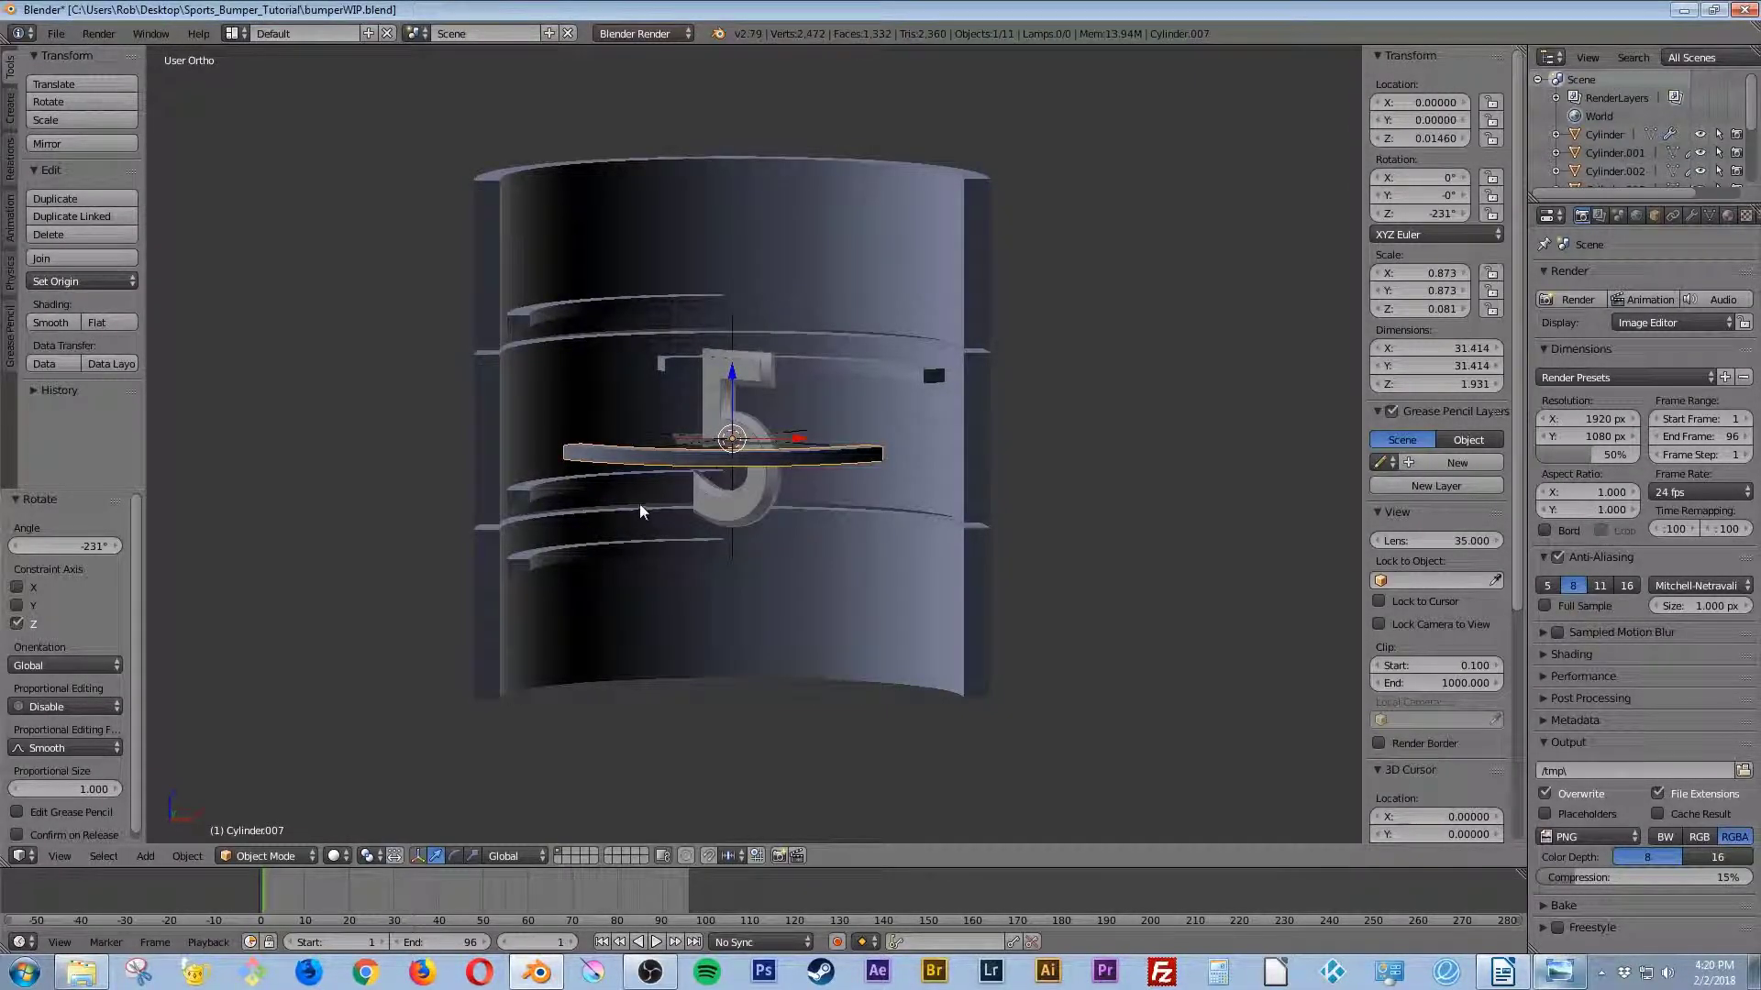
Step: Rotate the strip just below the central one about 207° around Z
{"action": "right_click", "coordinate": [528, 484]}
{"action": "key", "text": "r"}
{"action": "key", "text": "z"}
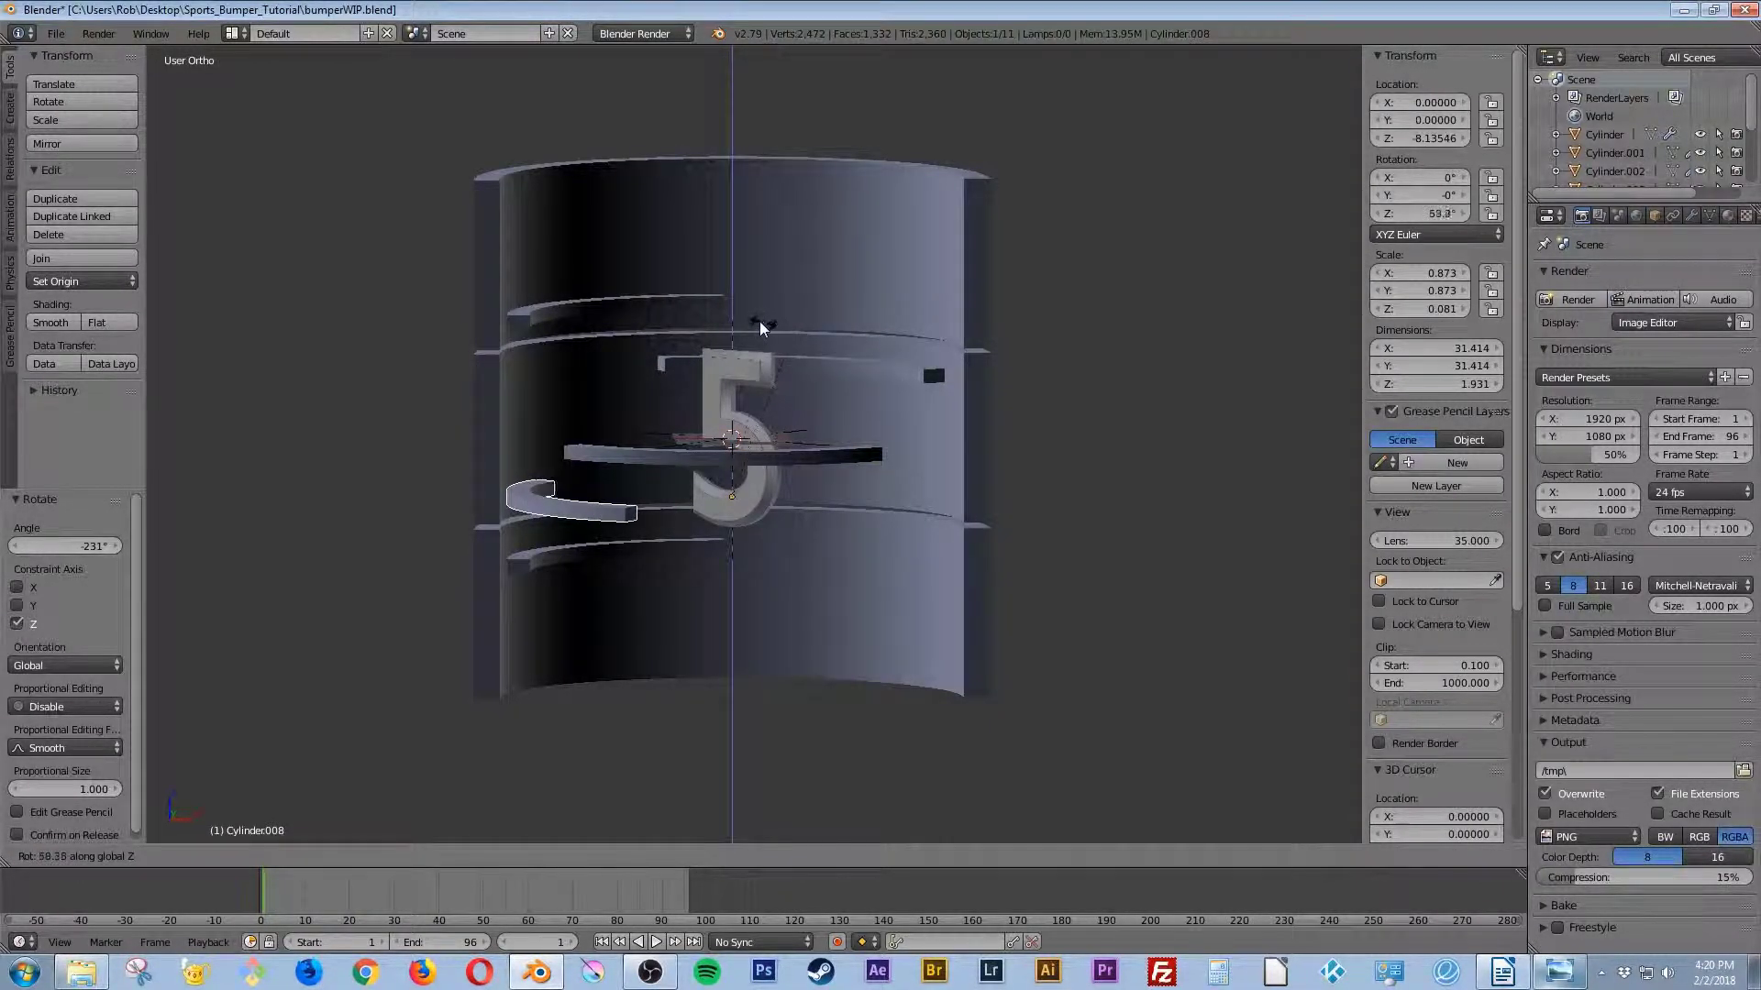
{"action": "left_click", "coordinate": [618, 630]}
Step: Rotate the lowest strip about 22.1° around Z
{"action": "right_click", "coordinate": [513, 565]}
{"action": "key", "text": "r"}
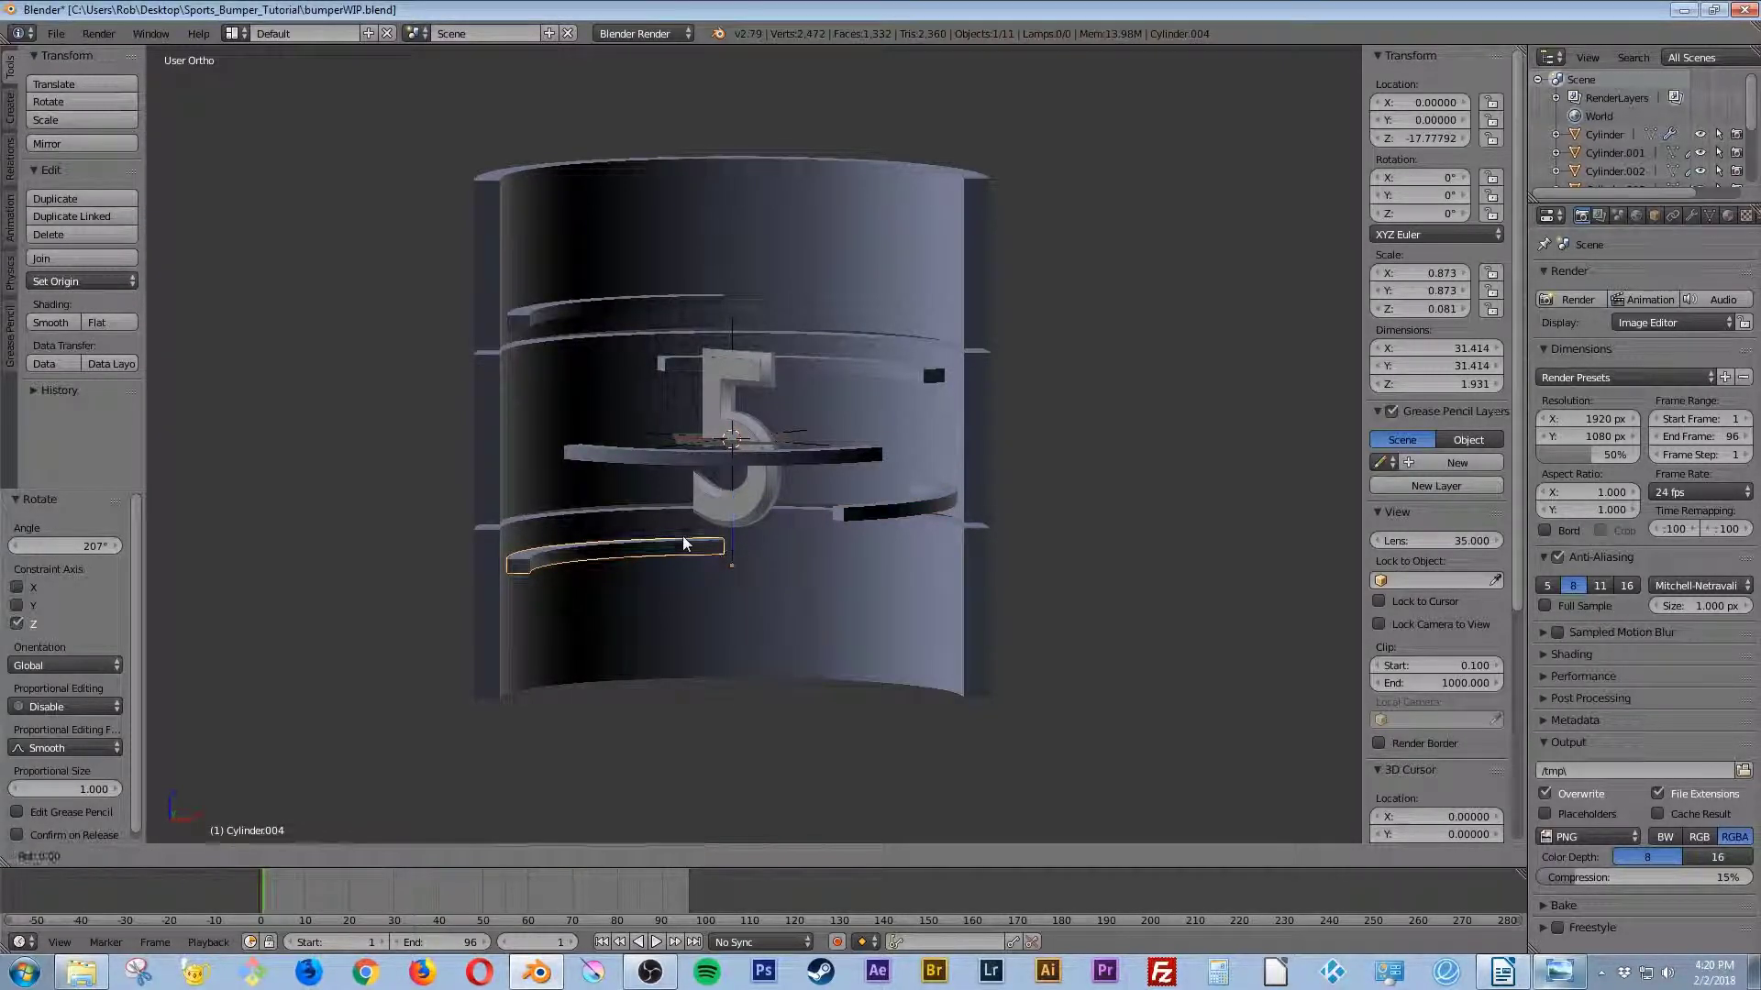
{"action": "key", "text": "z"}
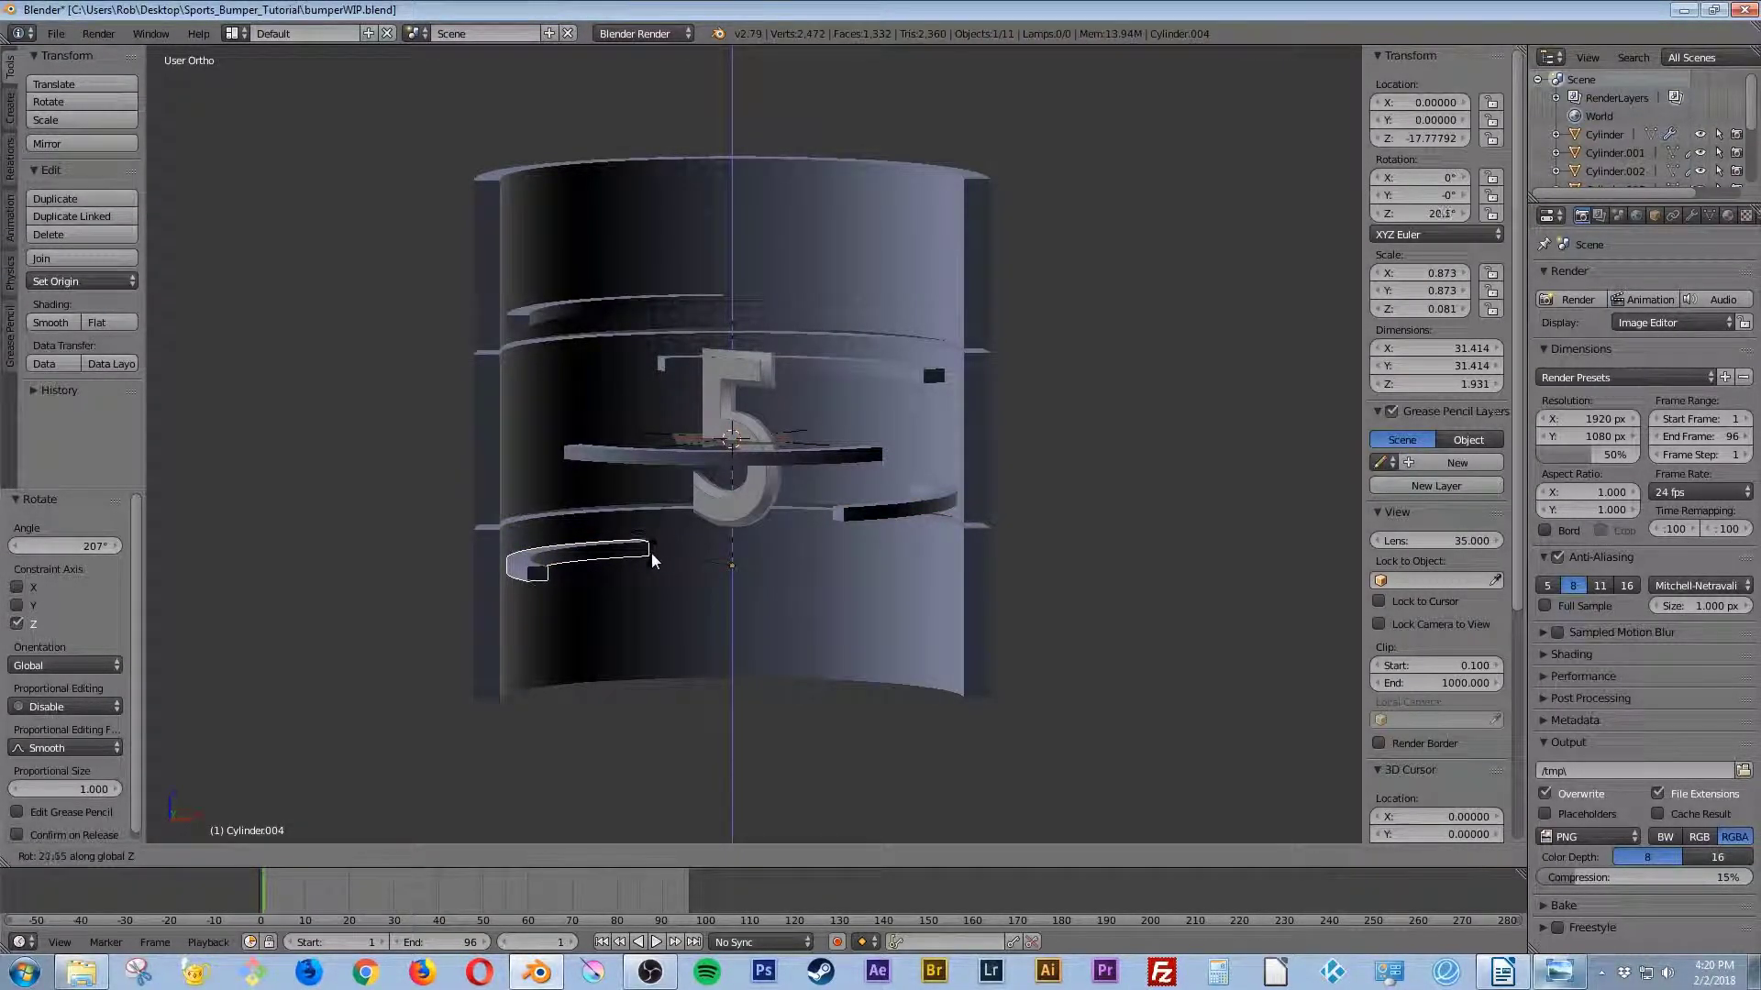
{"action": "left_click", "coordinate": [652, 554]}
Step: Insert rotation keyframes at frame 1 for all five thin strips, and go to frame 96
{"action": "middle_click_drag", "start_coordinate": [640, 565], "coordinate": [576, 587]}
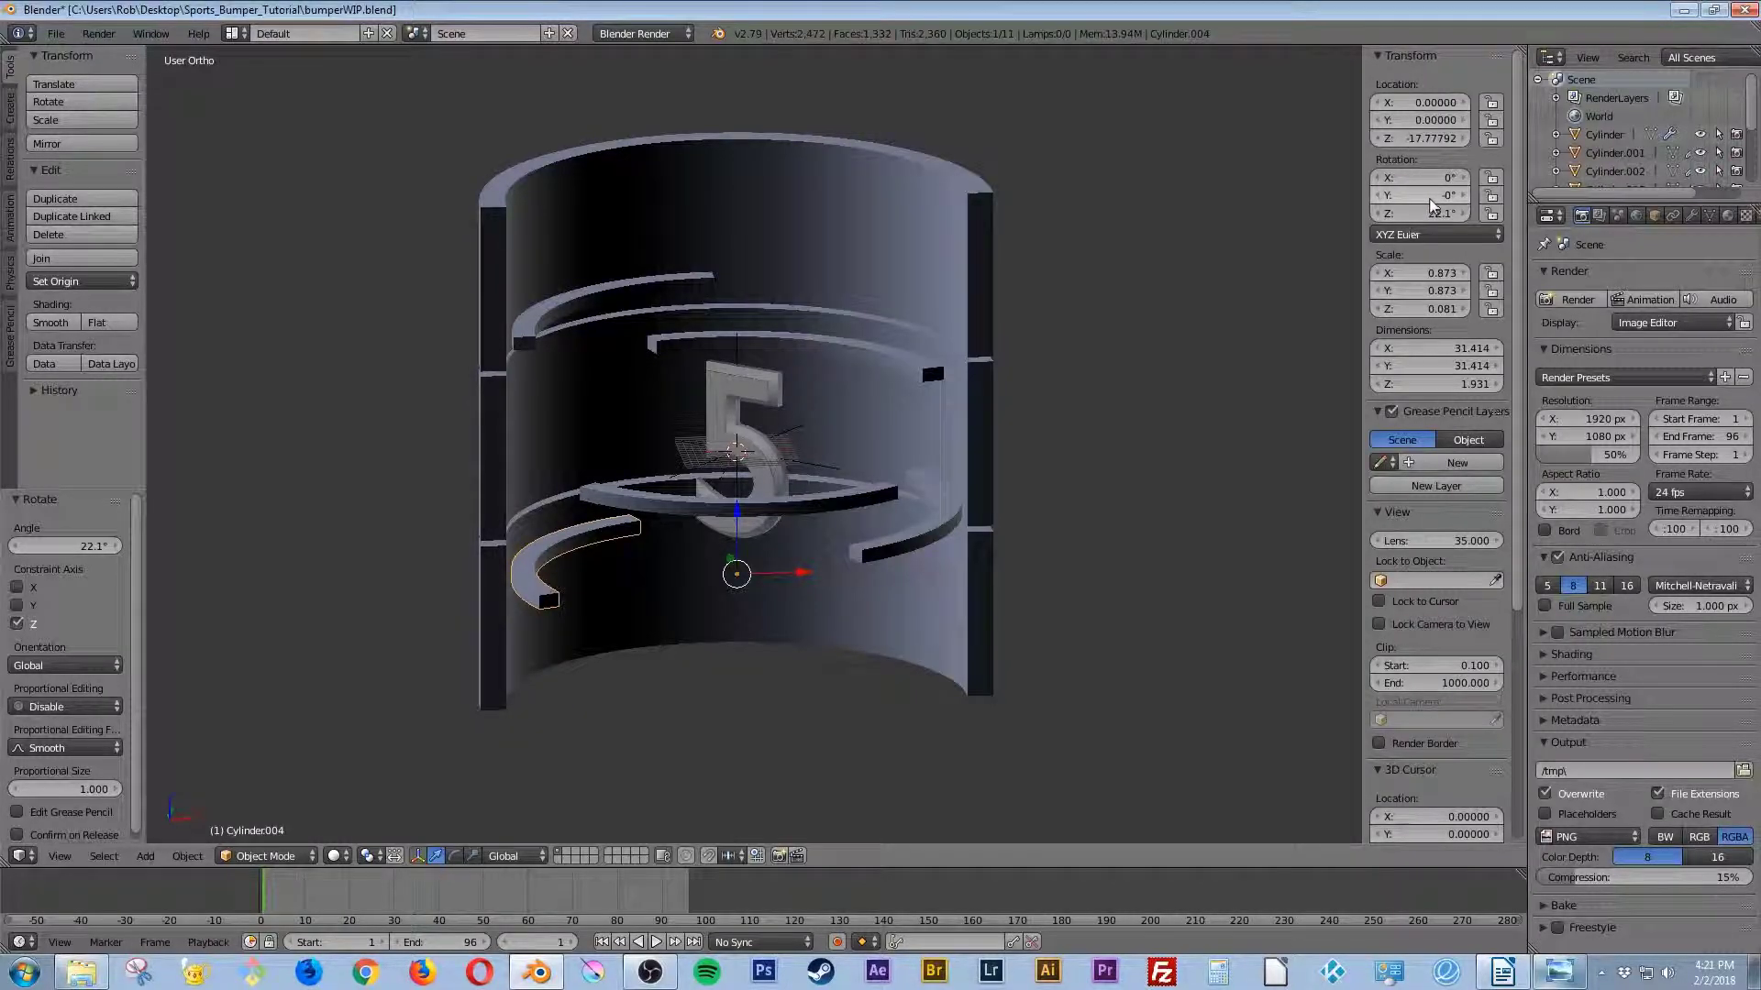
{"action": "key", "text": "i"}
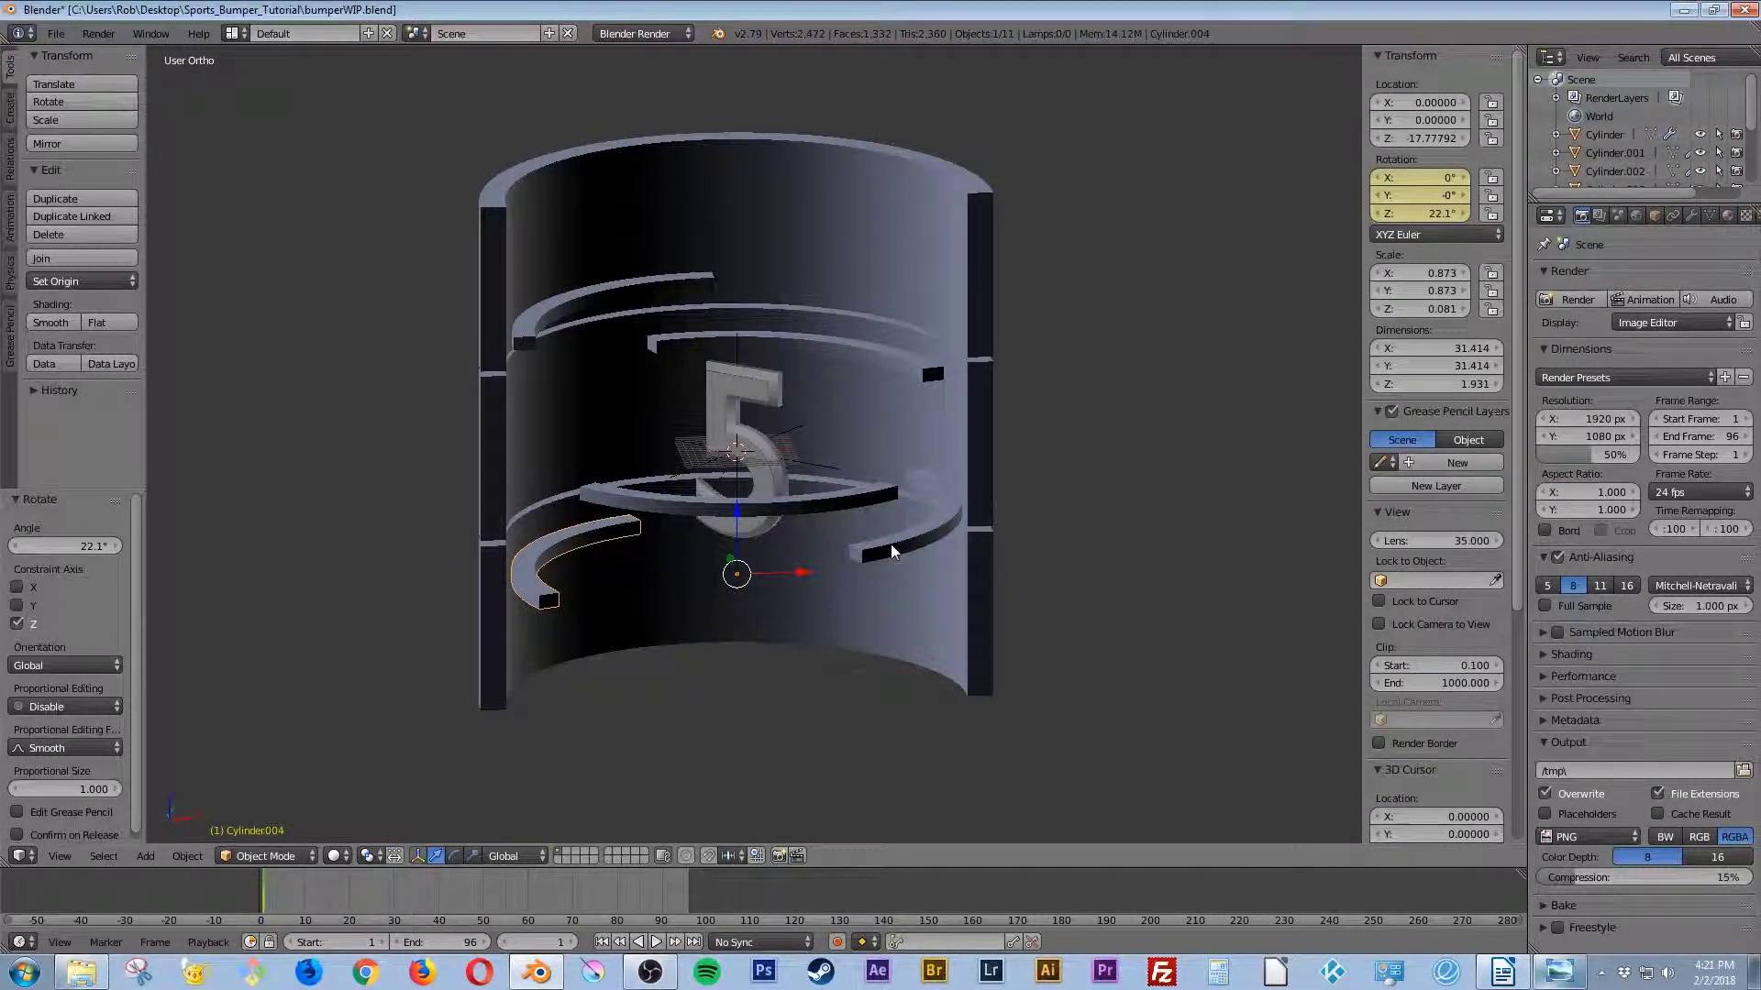
{"action": "right_click", "coordinate": [890, 543]}
{"action": "key", "text": "i"}
{"action": "right_click", "coordinate": [693, 486]}
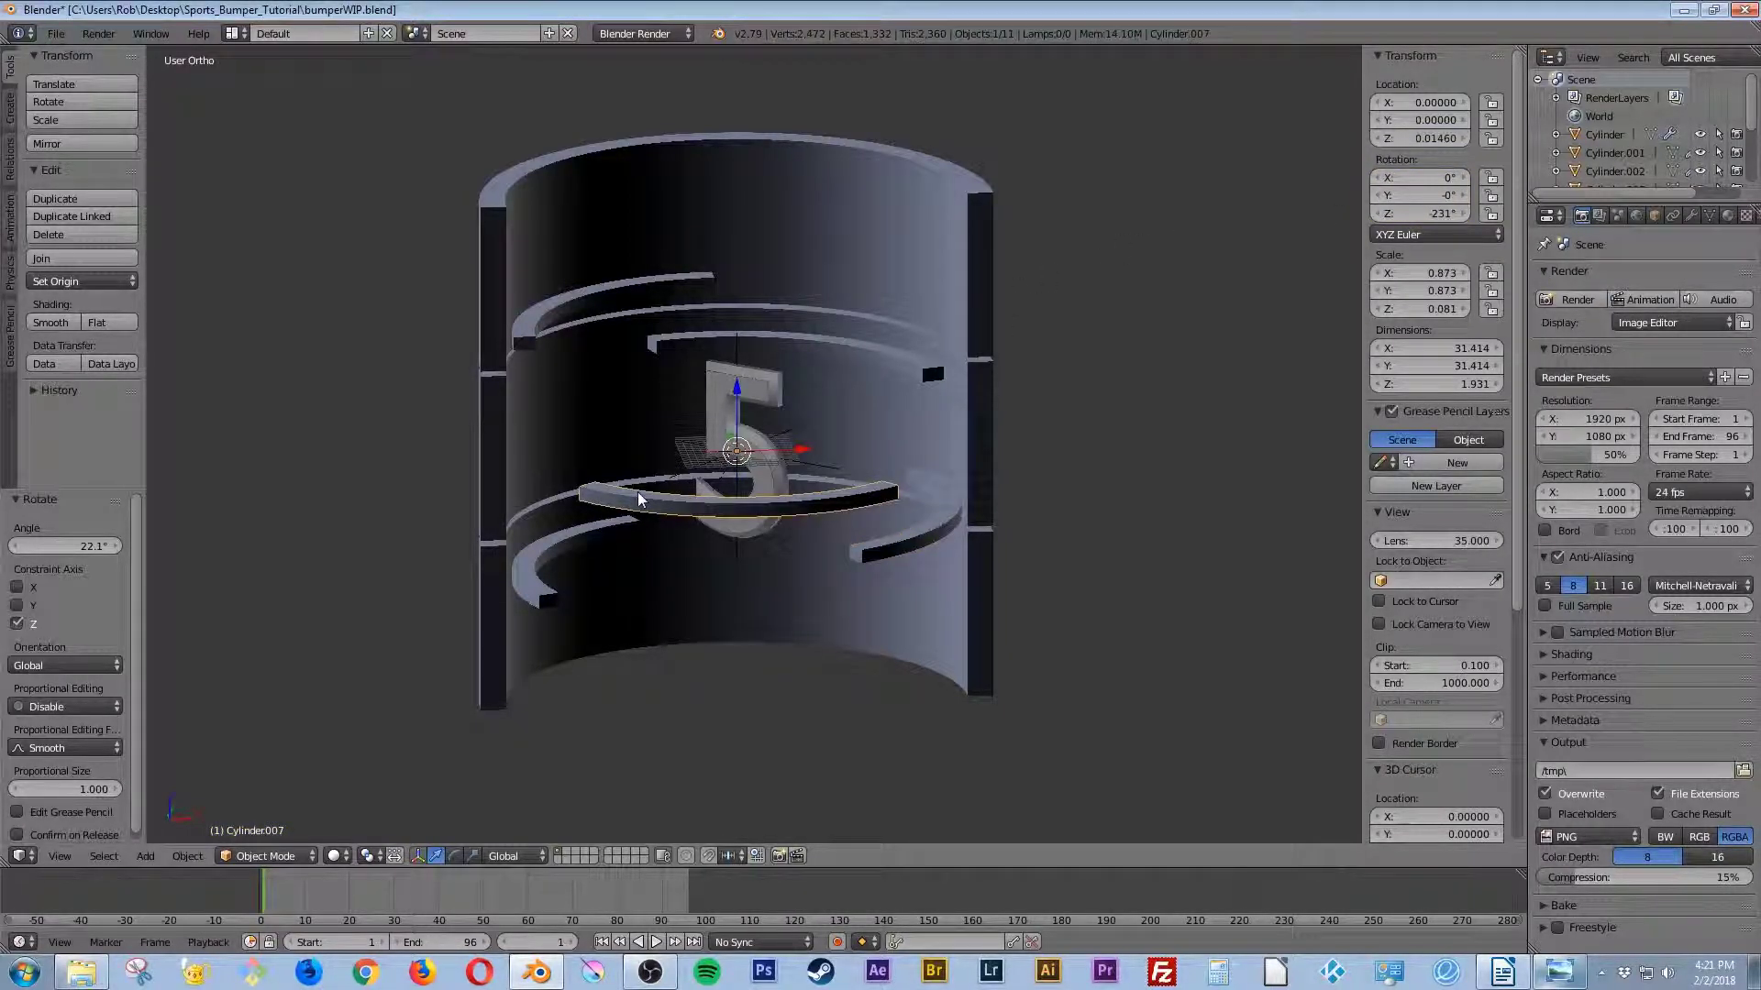
{"action": "key", "text": "i"}
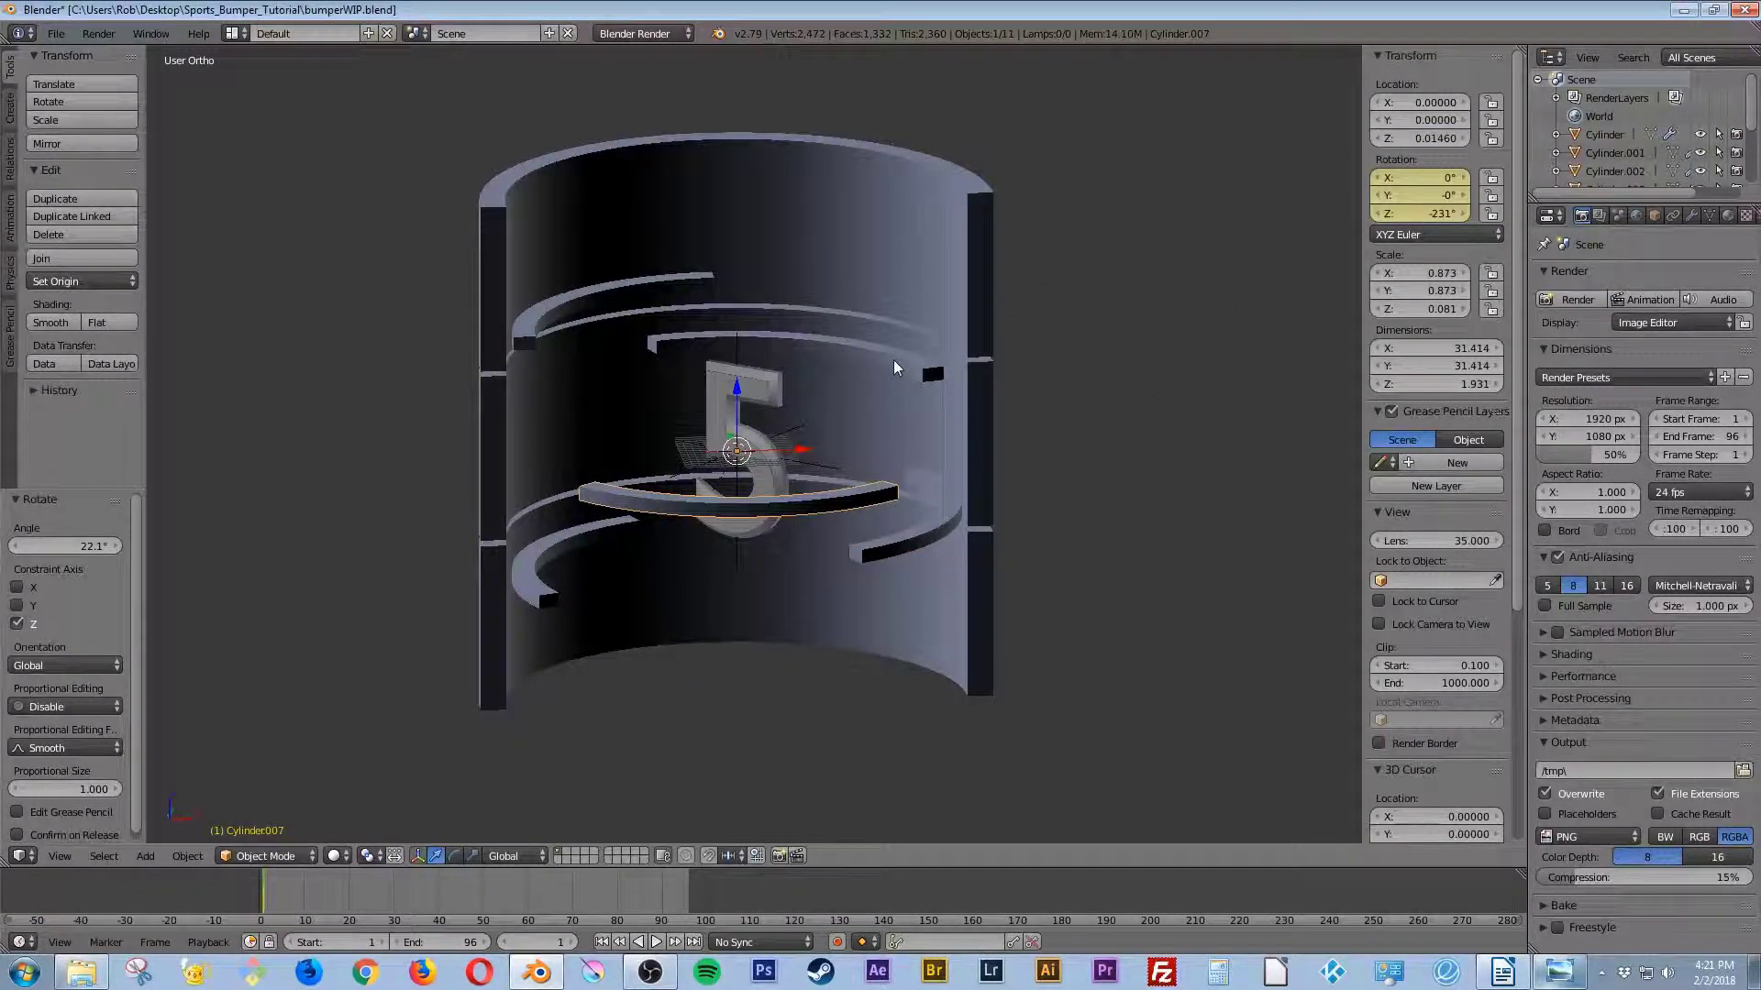
{"action": "right_click", "coordinate": [896, 368]}
{"action": "key", "text": "i"}
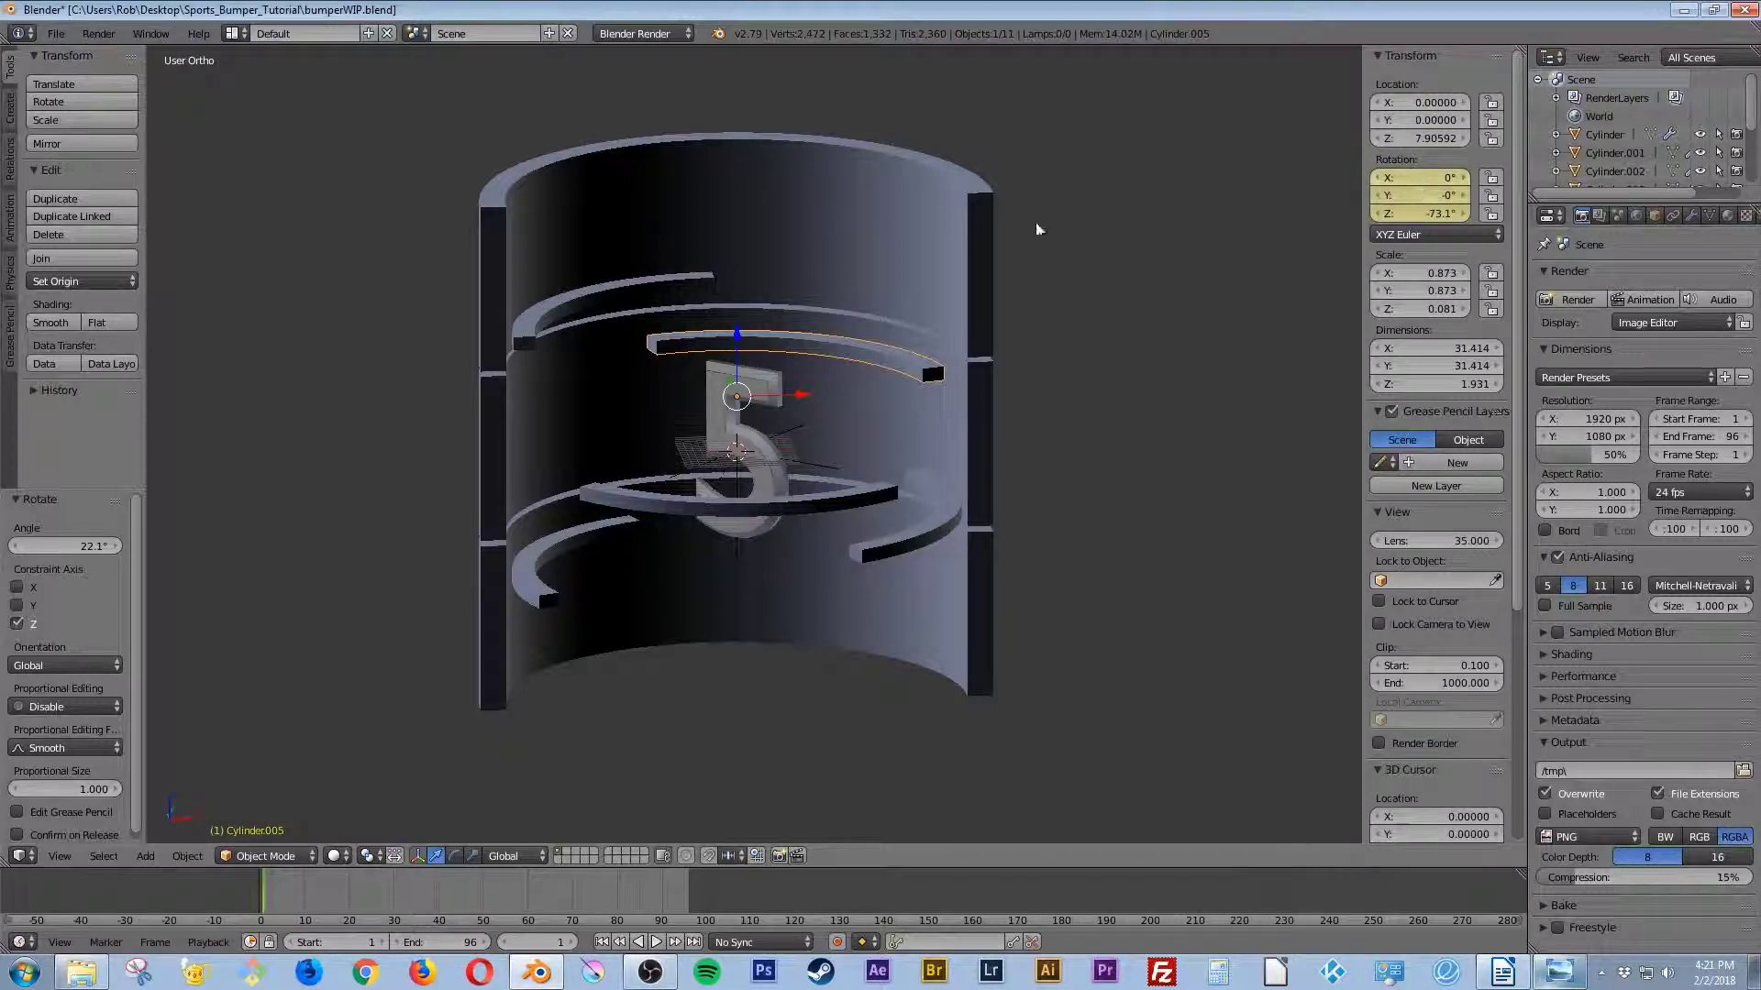
{"action": "right_click", "coordinate": [608, 301]}
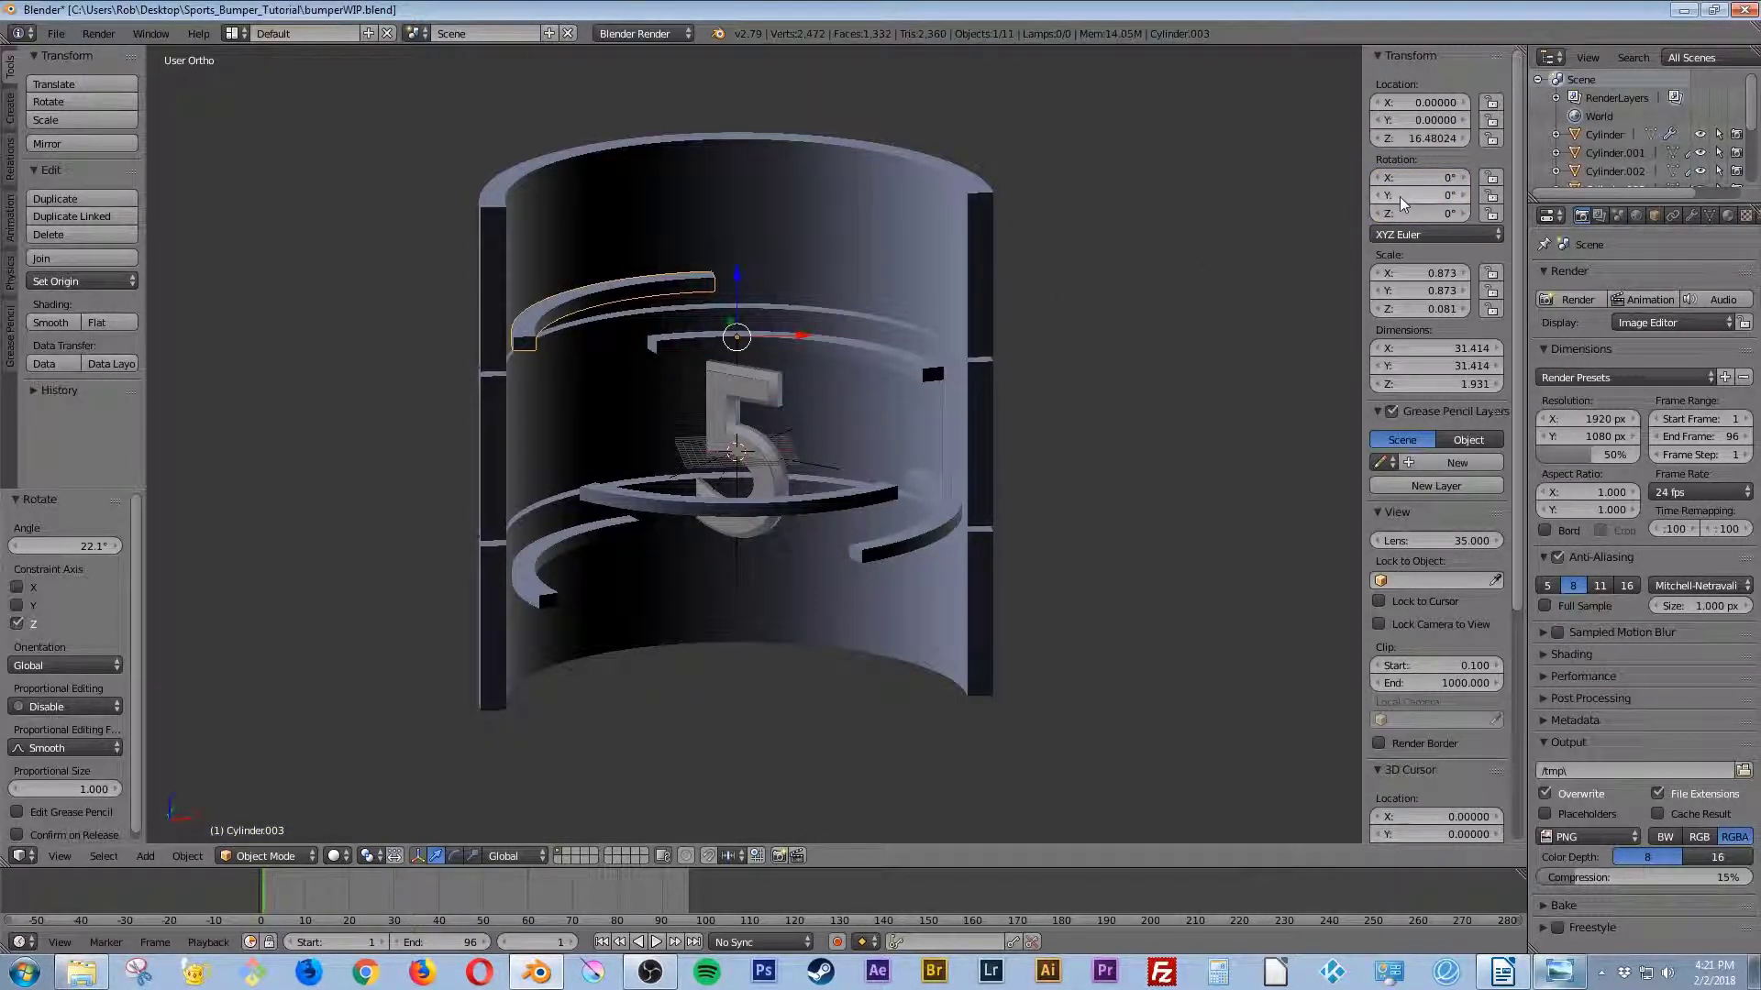
{"action": "key", "text": "i"}
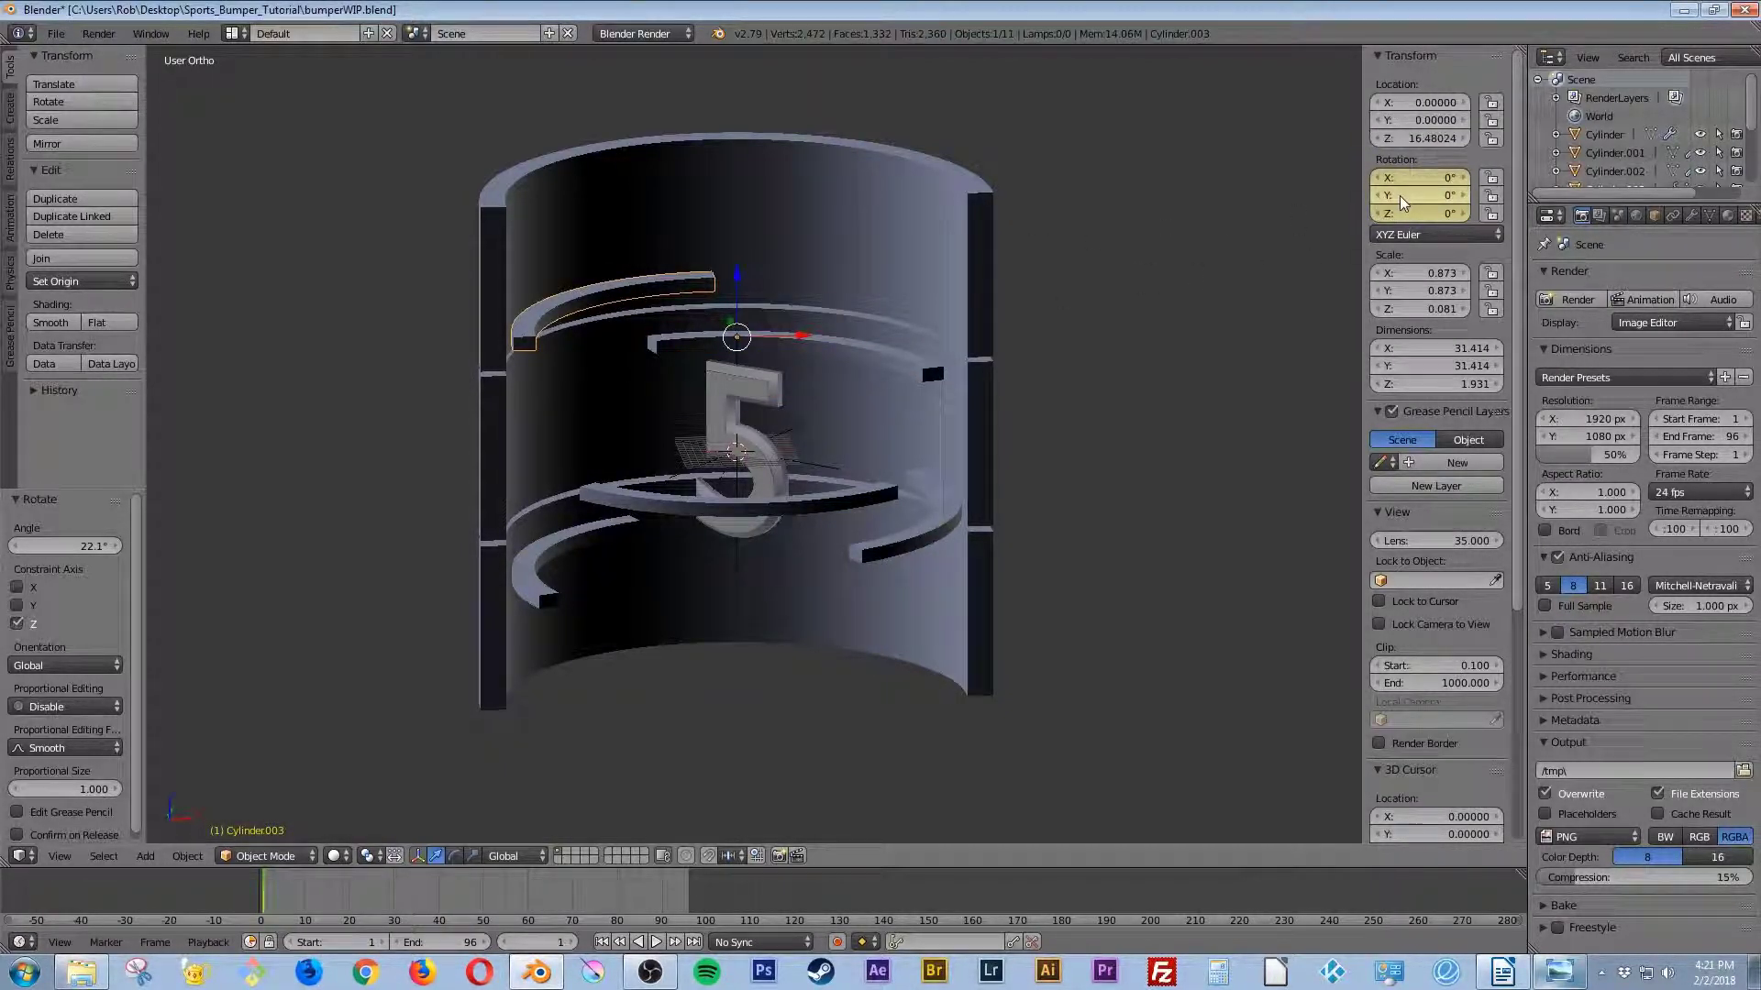
{"action": "left_click", "coordinate": [695, 943]}
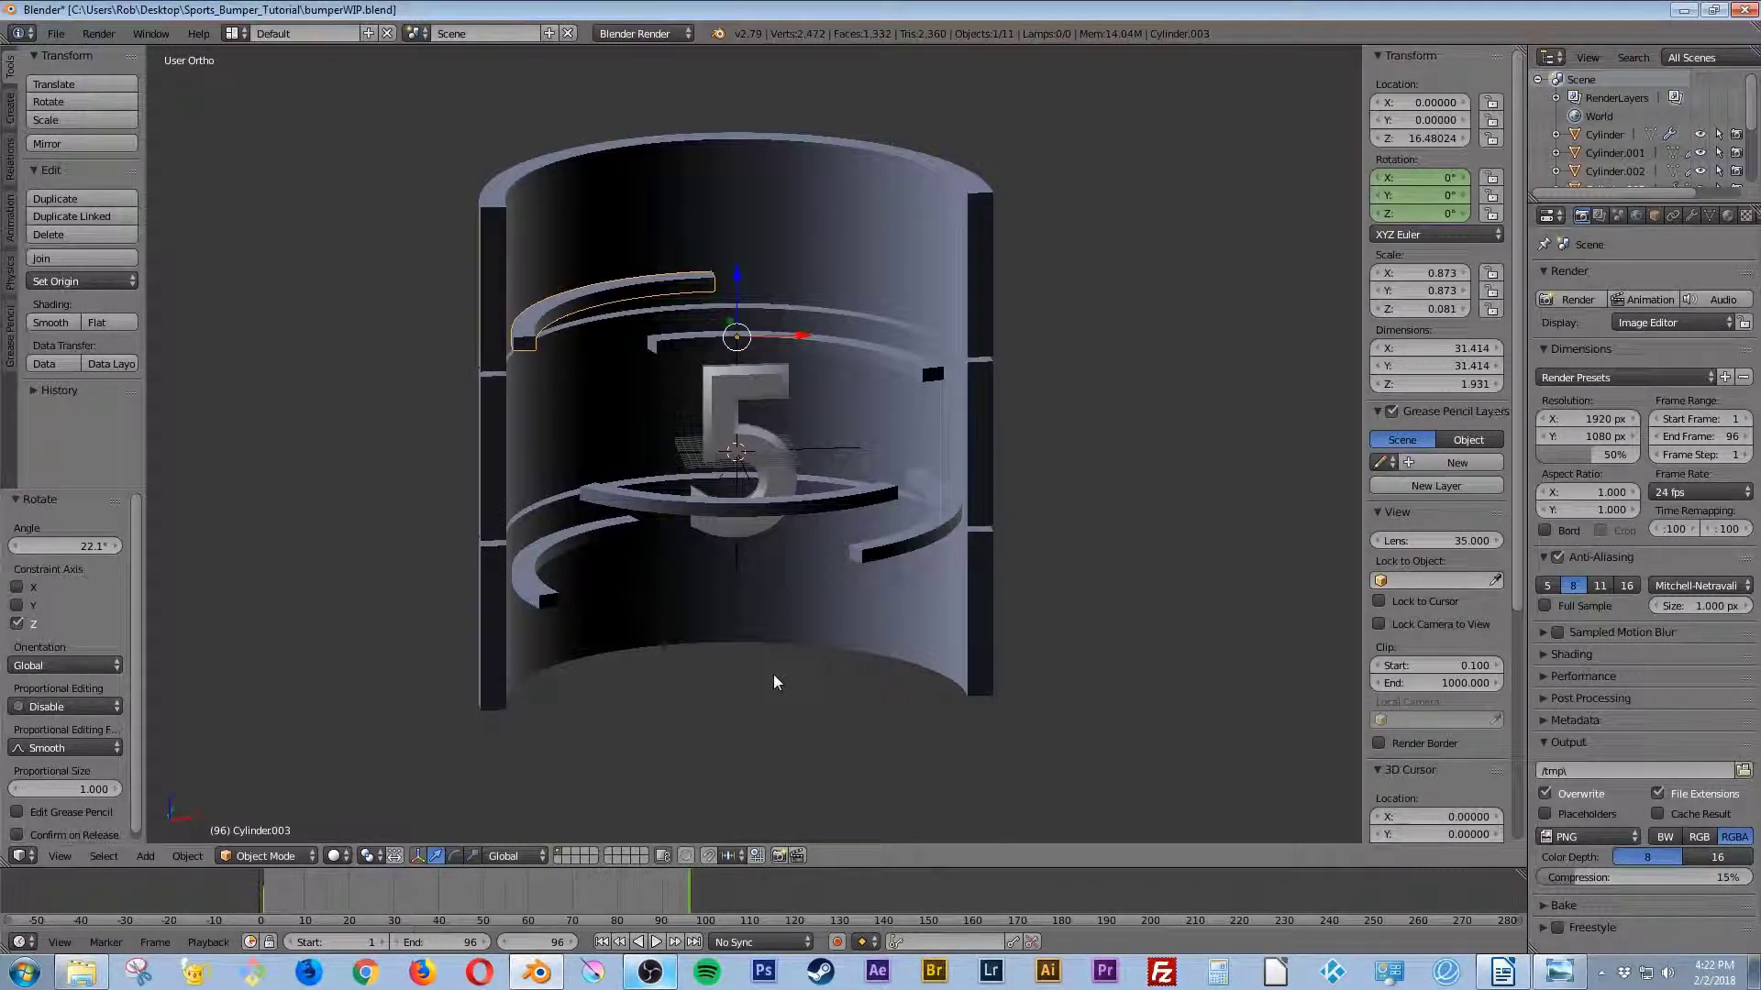
Step: Rotate the topmost thin strip -426° around Z, keyframe its rotation at frame 96, and preview the animation
{"action": "key", "text": "KP_1"}
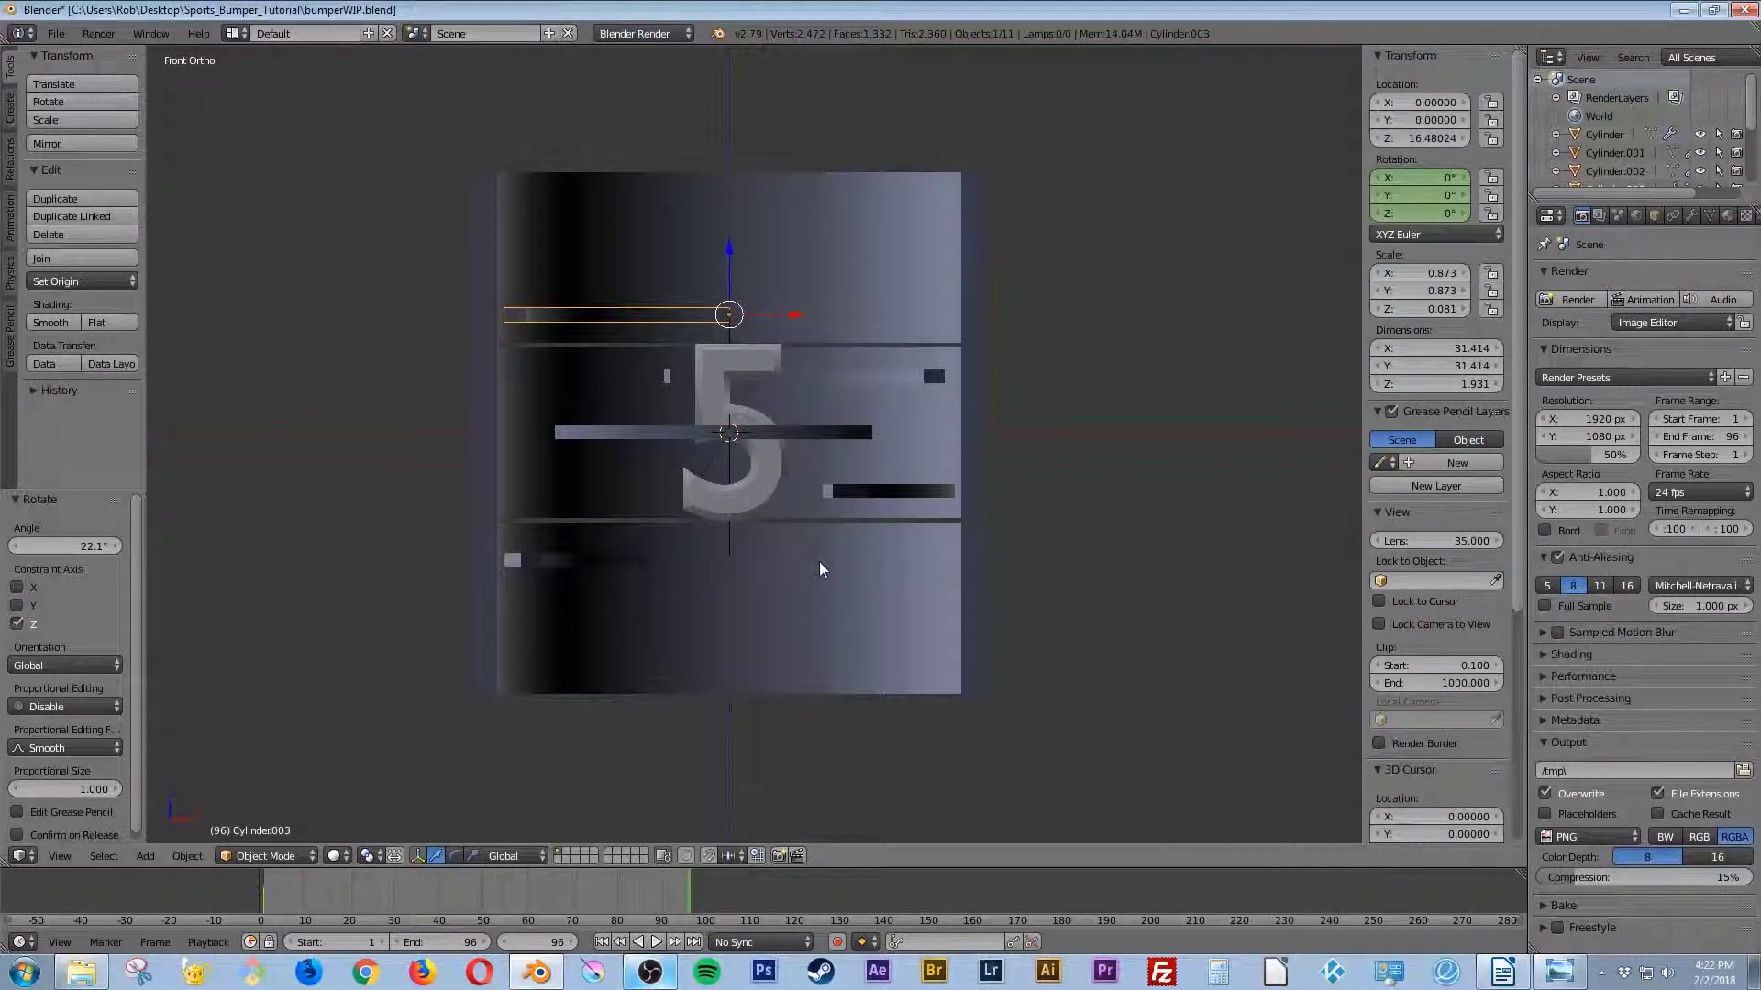
{"action": "scroll", "coordinate": [820, 568], "scroll_direction": "up", "scroll_amount": 2}
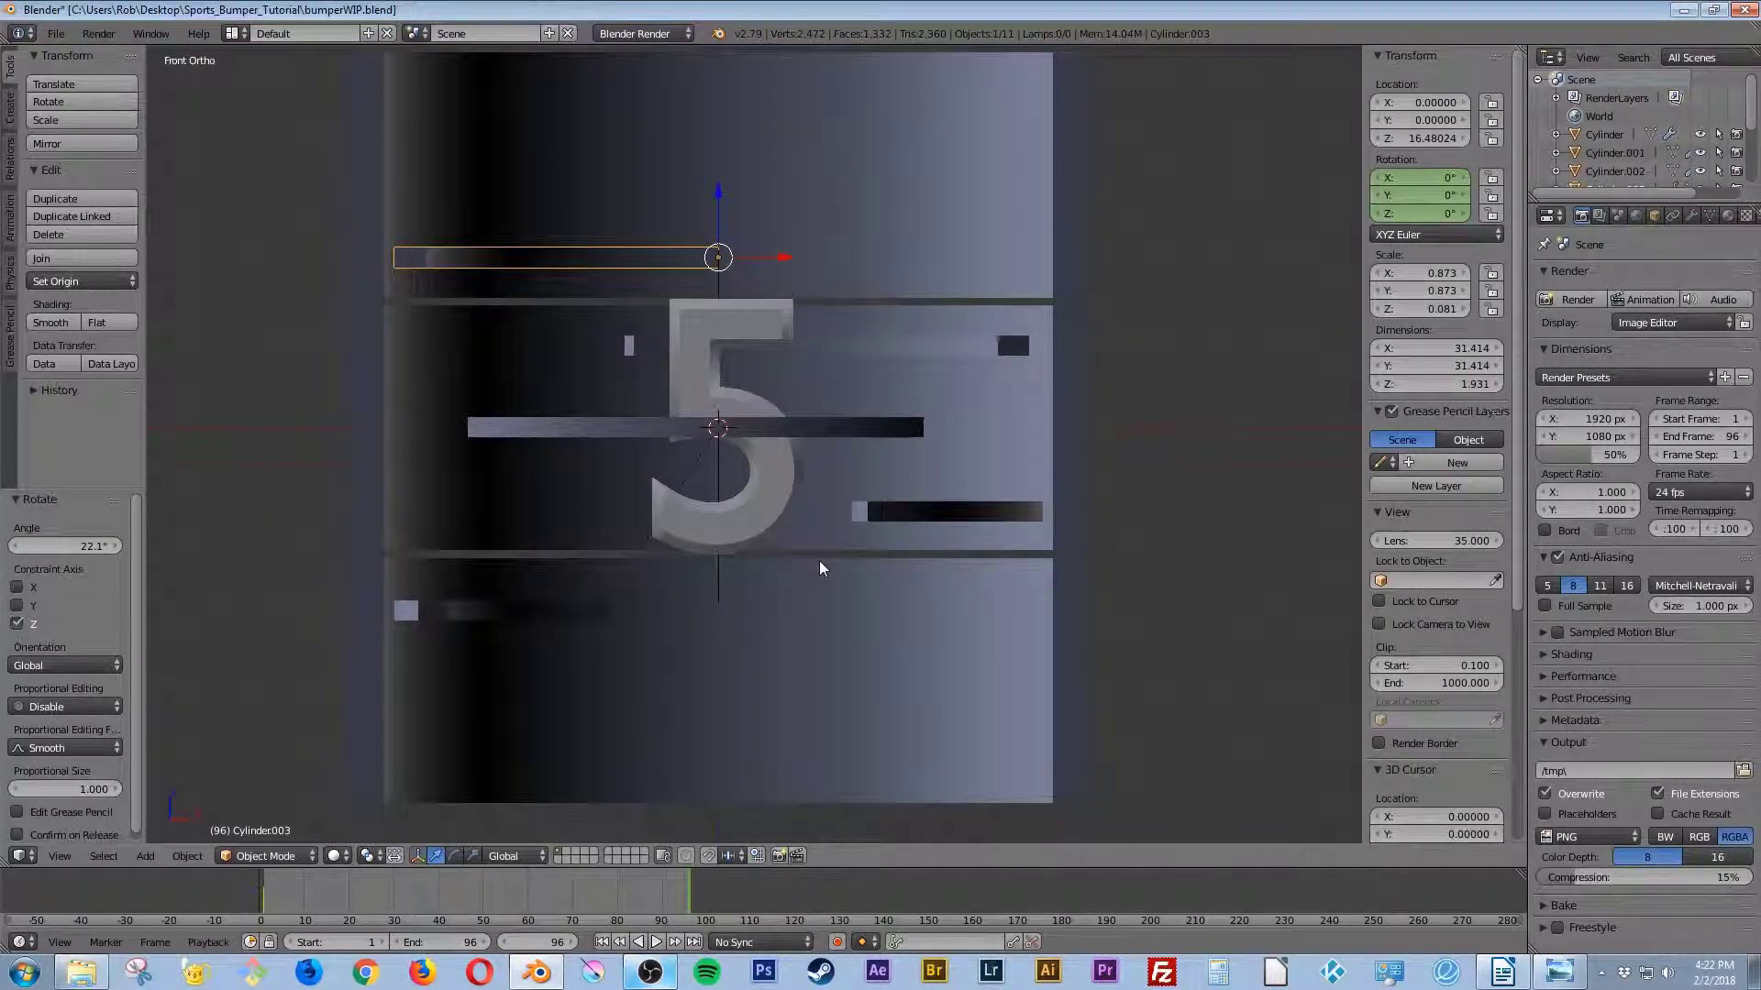
{"action": "middle_click_drag", "start_coordinate": [815, 543], "coordinate": [800, 558], "text": "shift"}
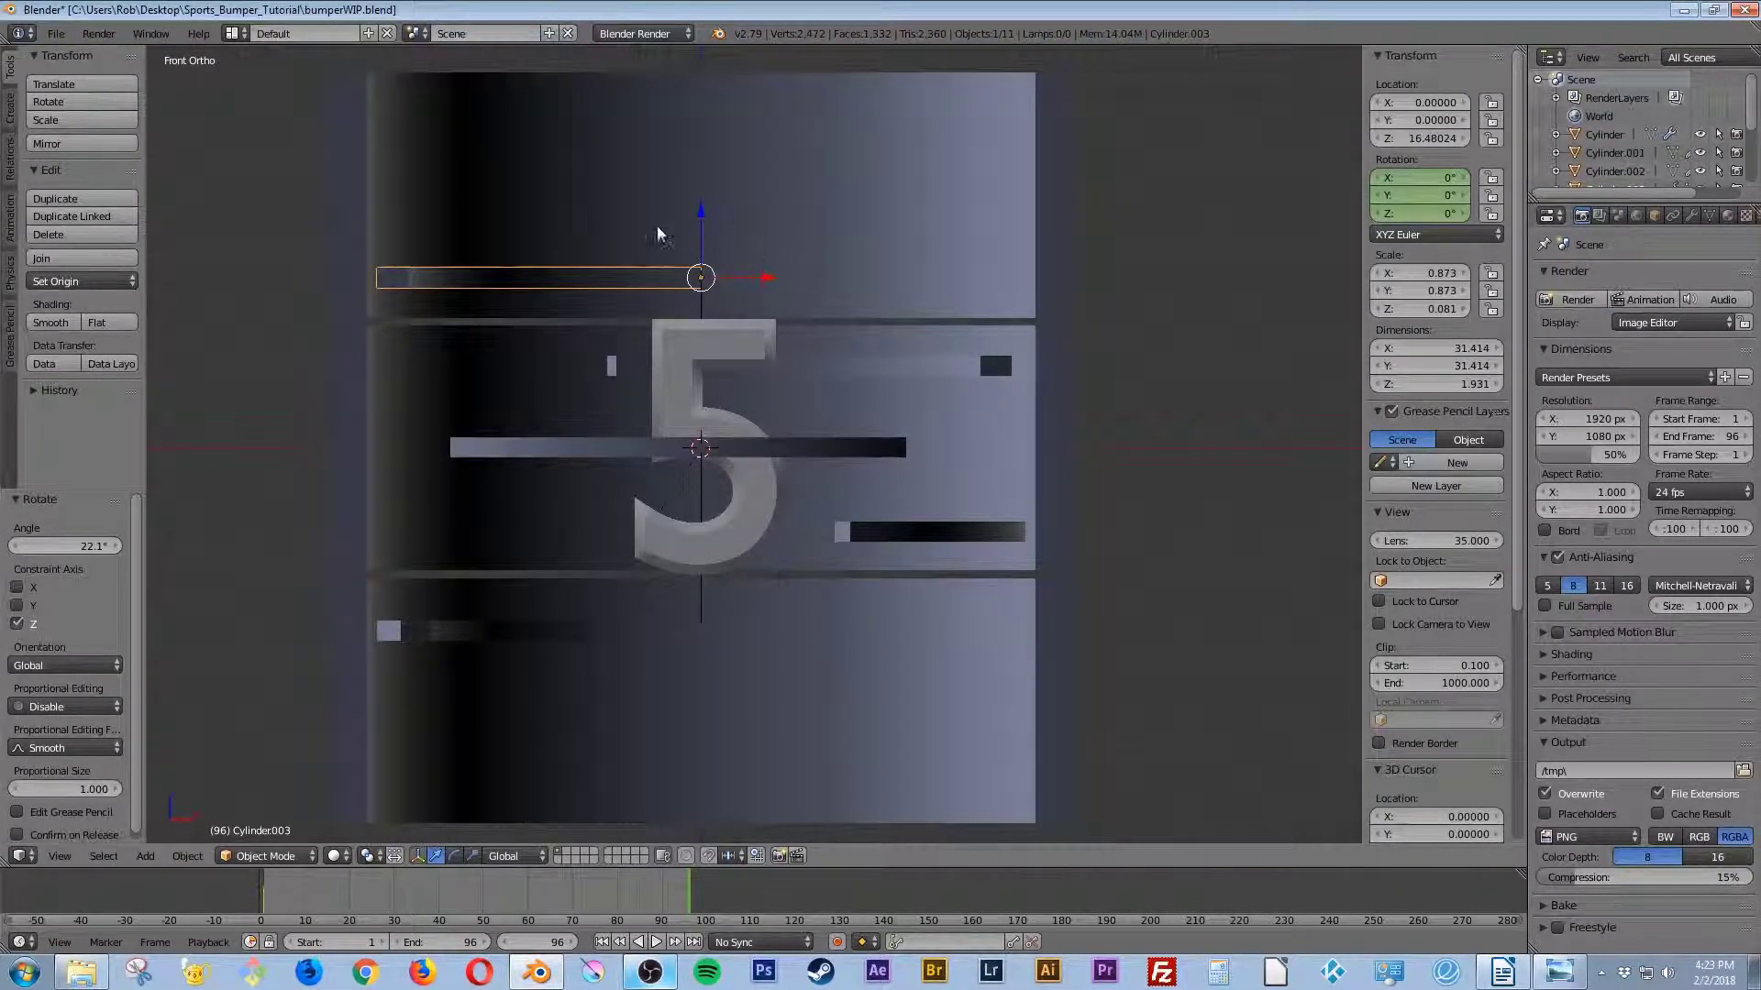
{"action": "key", "text": "r"}
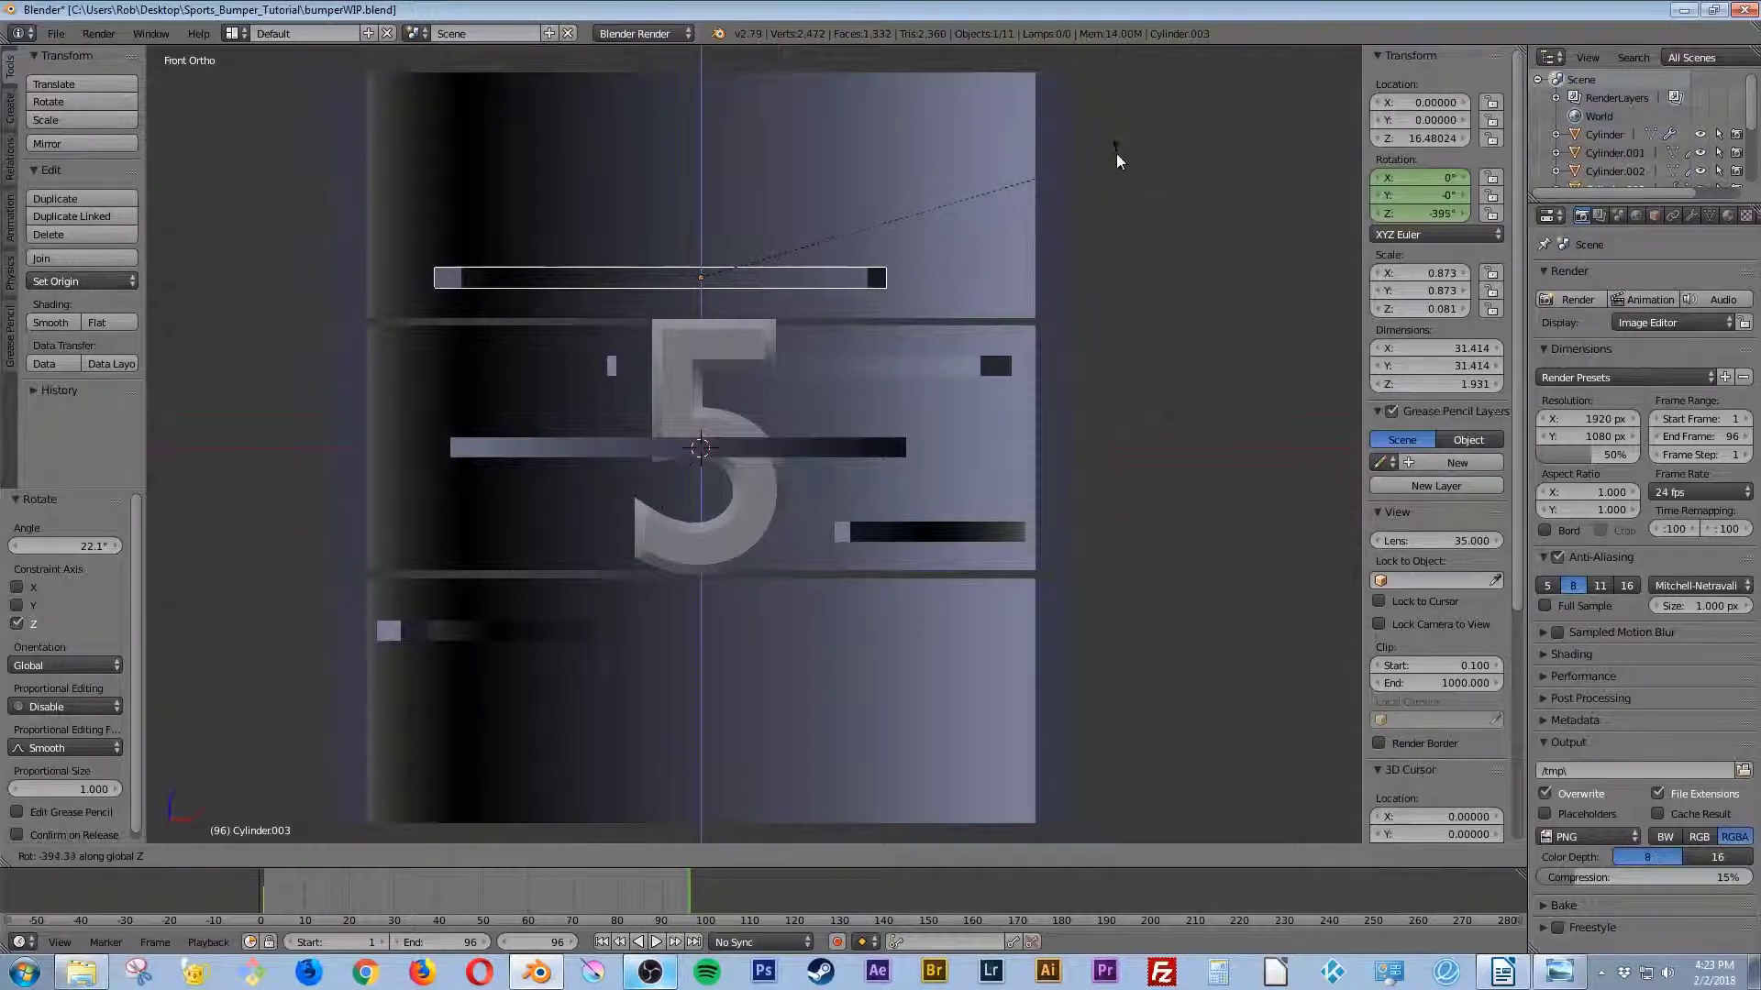
{"action": "left_click", "coordinate": [862, 109]}
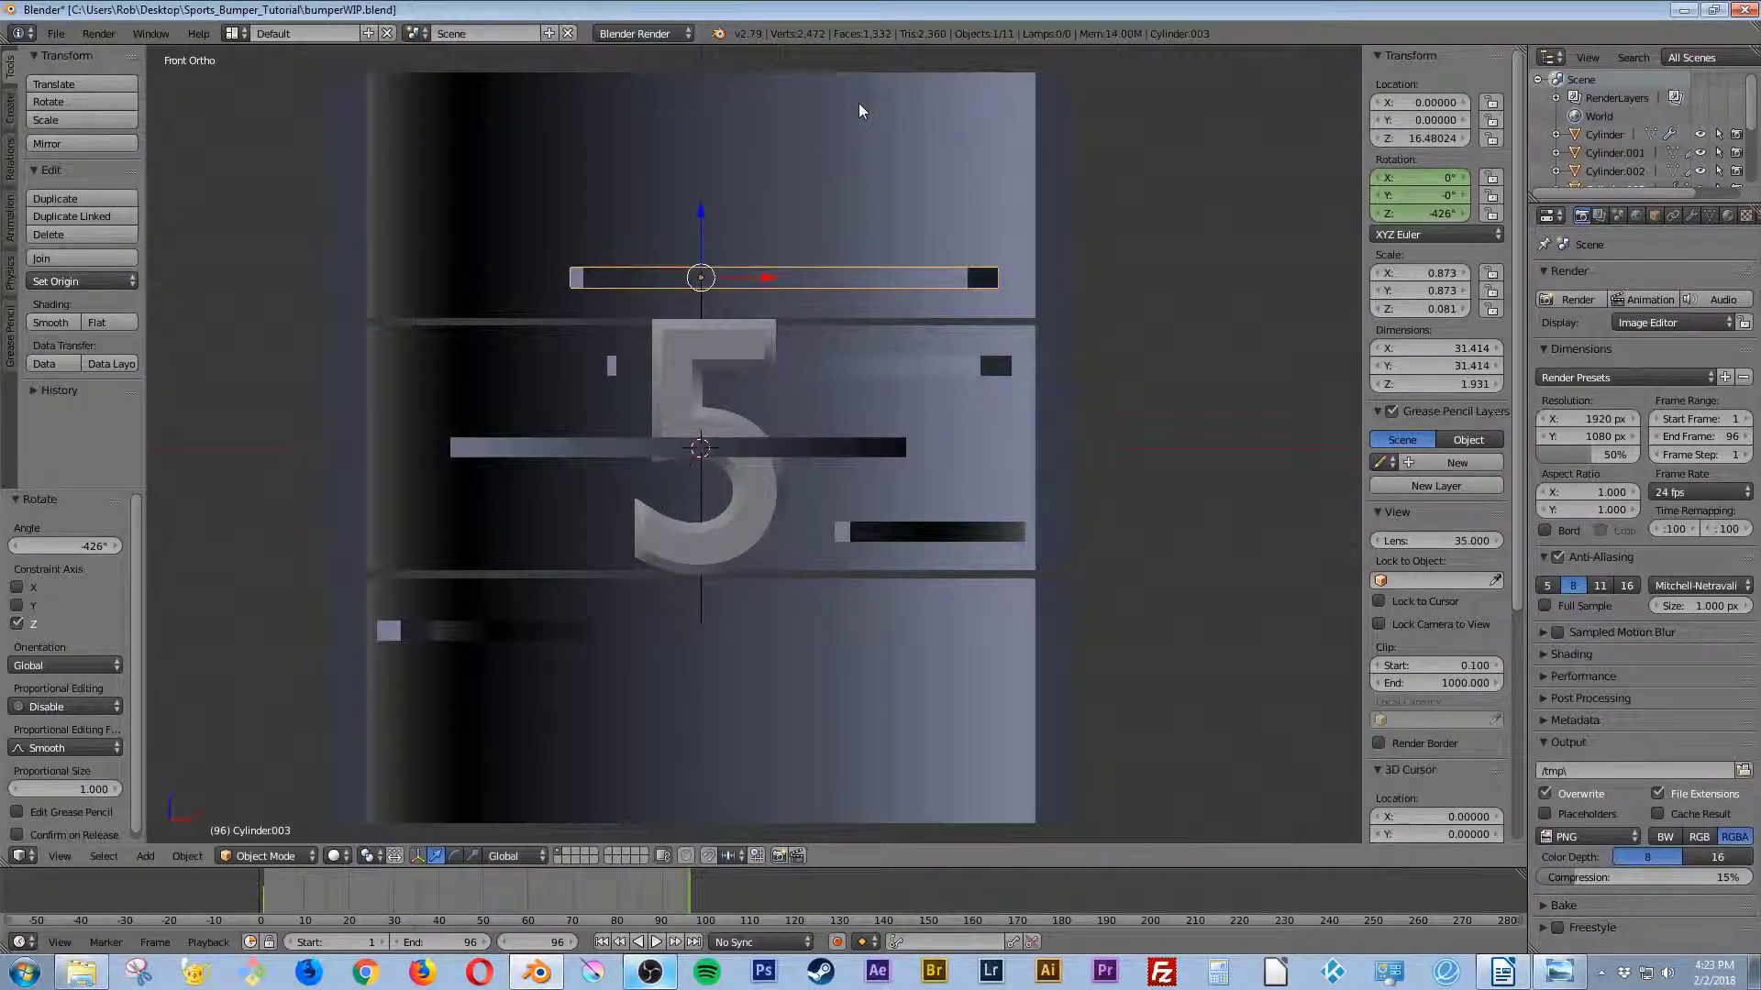
{"action": "mouse_move", "coordinate": [1400, 214]}
{"action": "left_mouse_down"}
{"action": "mouse_move", "coordinate": [1426, 214]}
{"action": "mouse_move", "coordinate": [1400, 218]}
{"action": "left_mouse_up"}
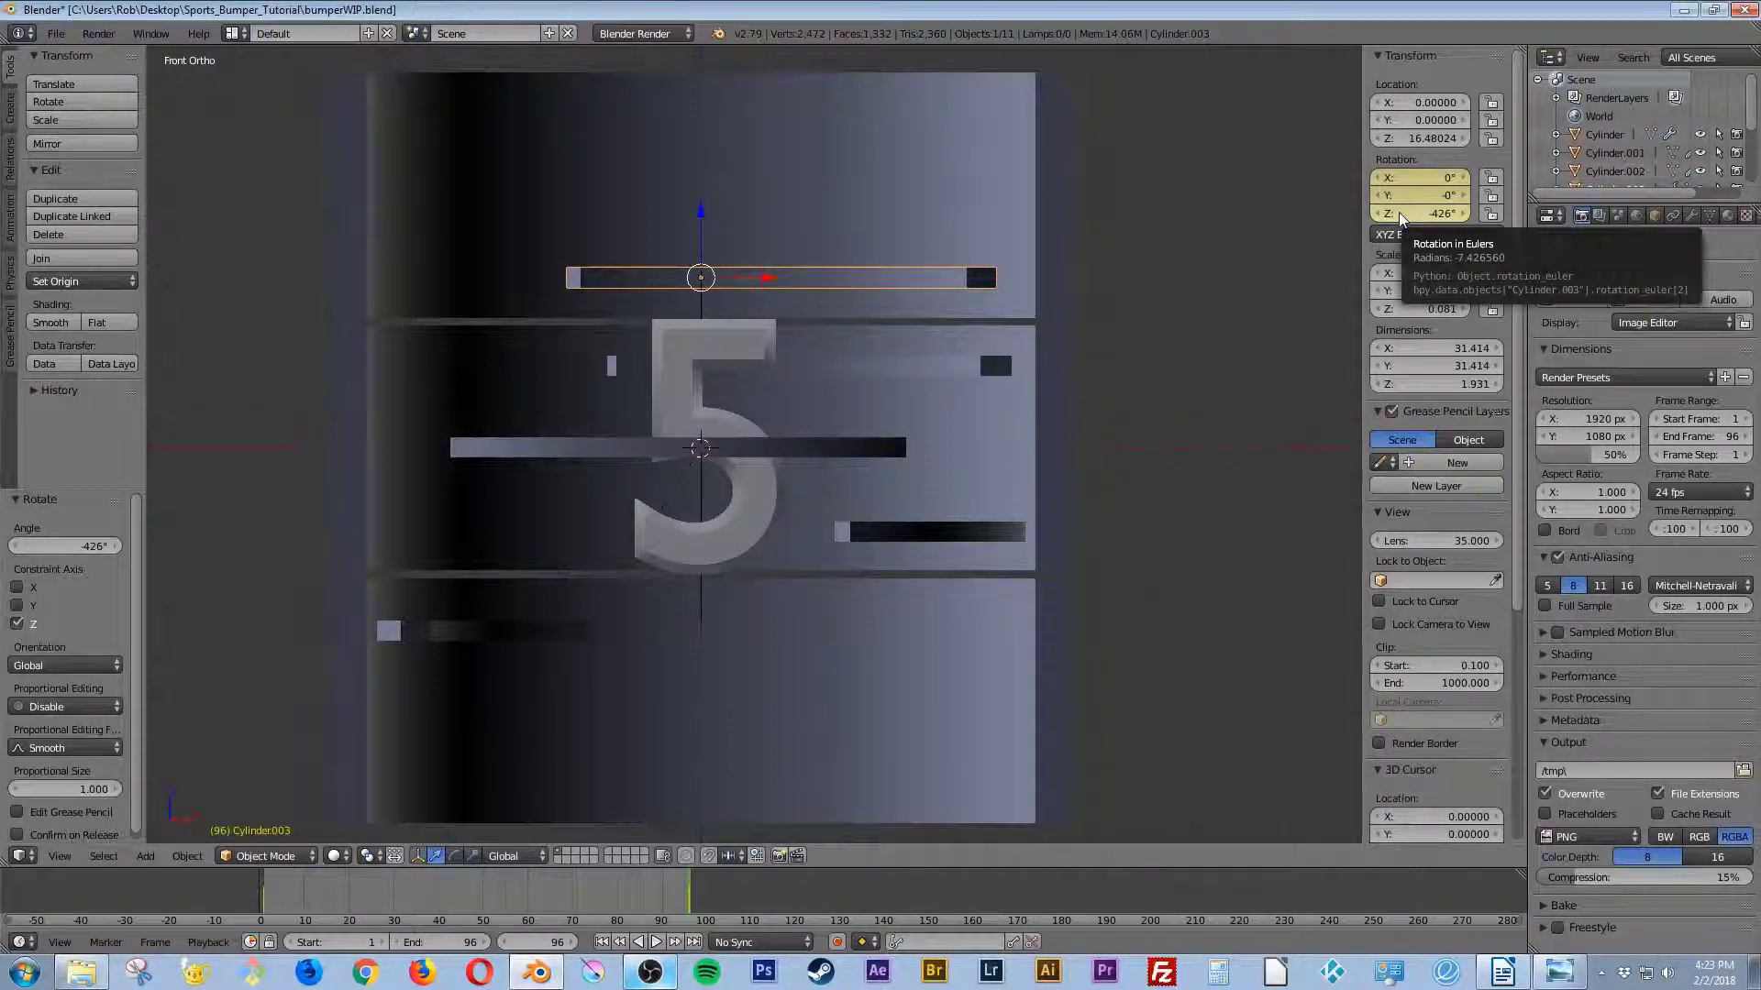
{"action": "left_click", "coordinate": [657, 942]}
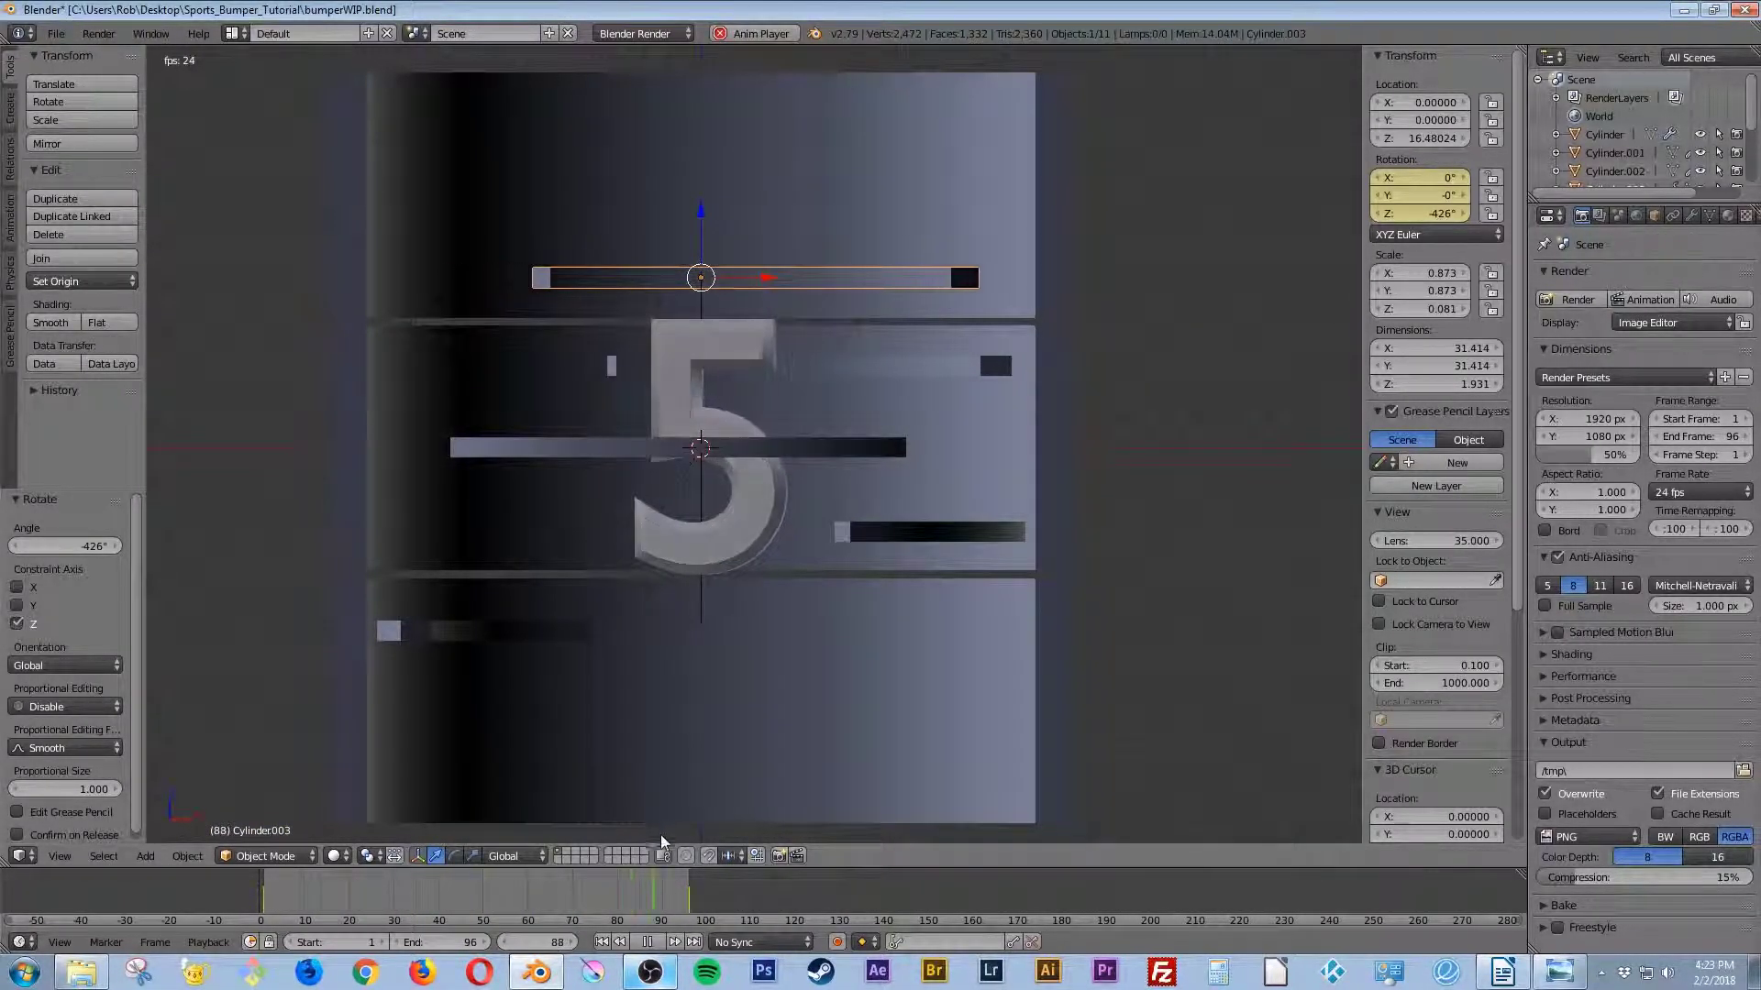
{"action": "left_click", "coordinate": [648, 942]}
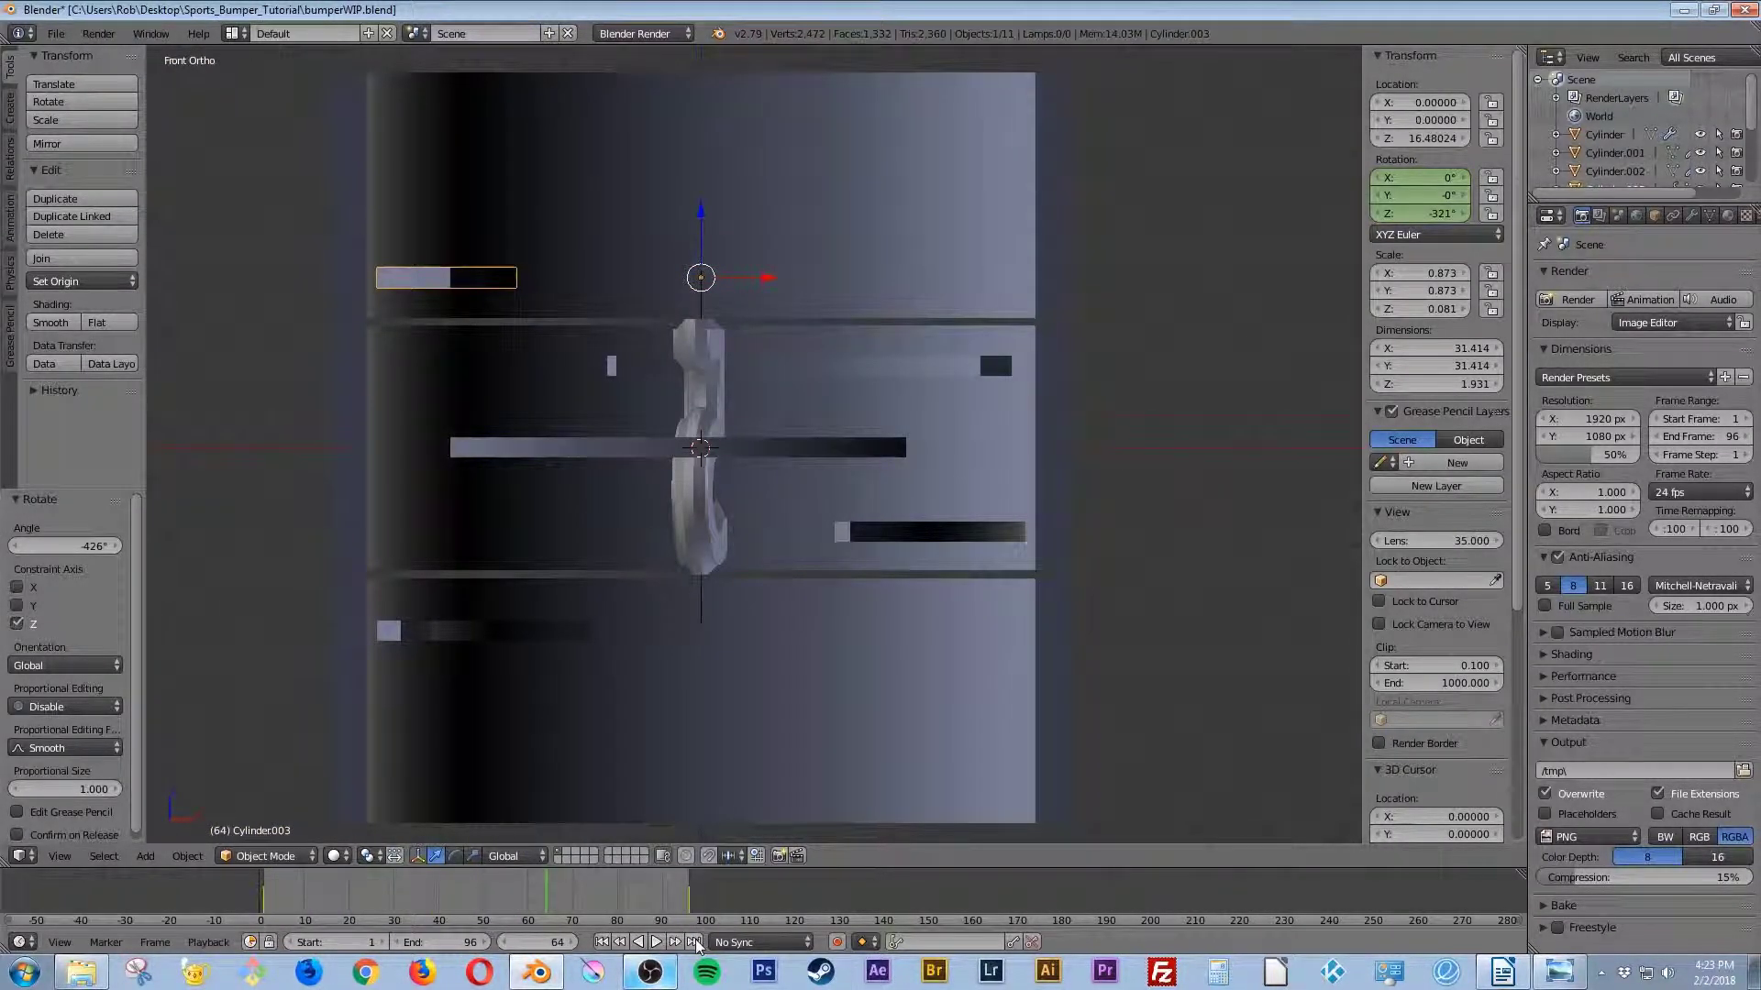
Step: Set the second-highest thin strip's Z rotation to 353° at frame 96, keyframe the rotation, and preview the animation
{"action": "left_click", "coordinate": [694, 942]}
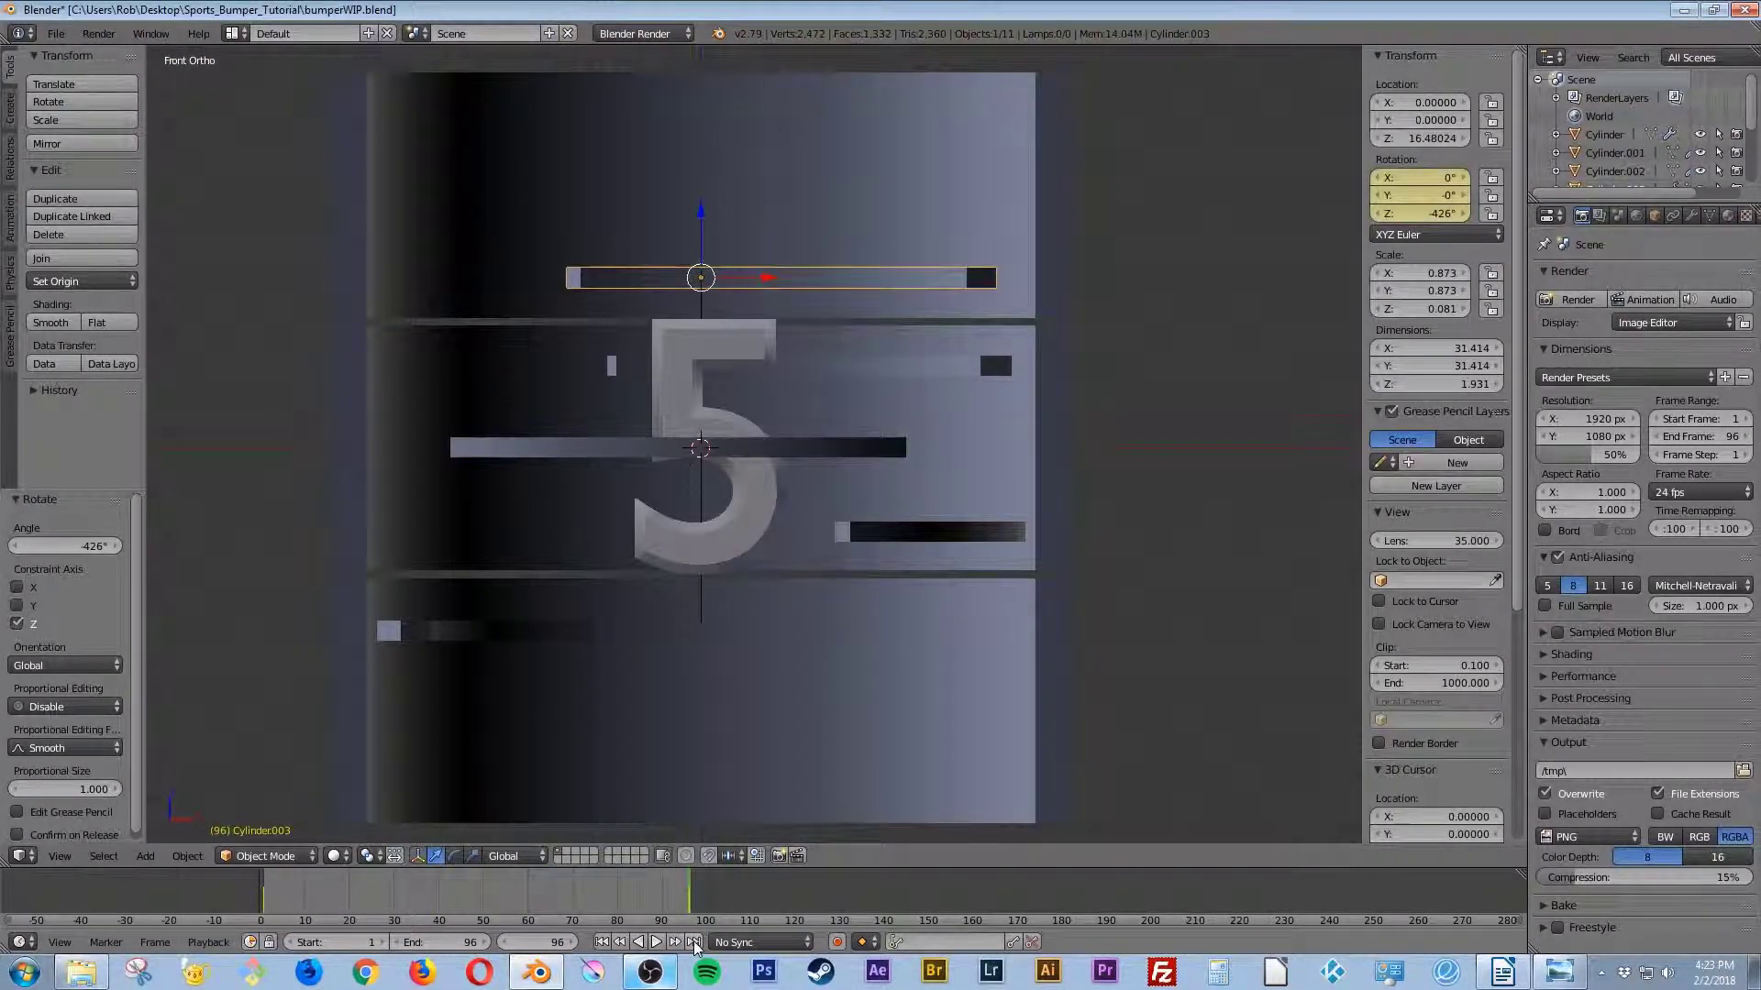
{"action": "right_click", "coordinate": [930, 370]}
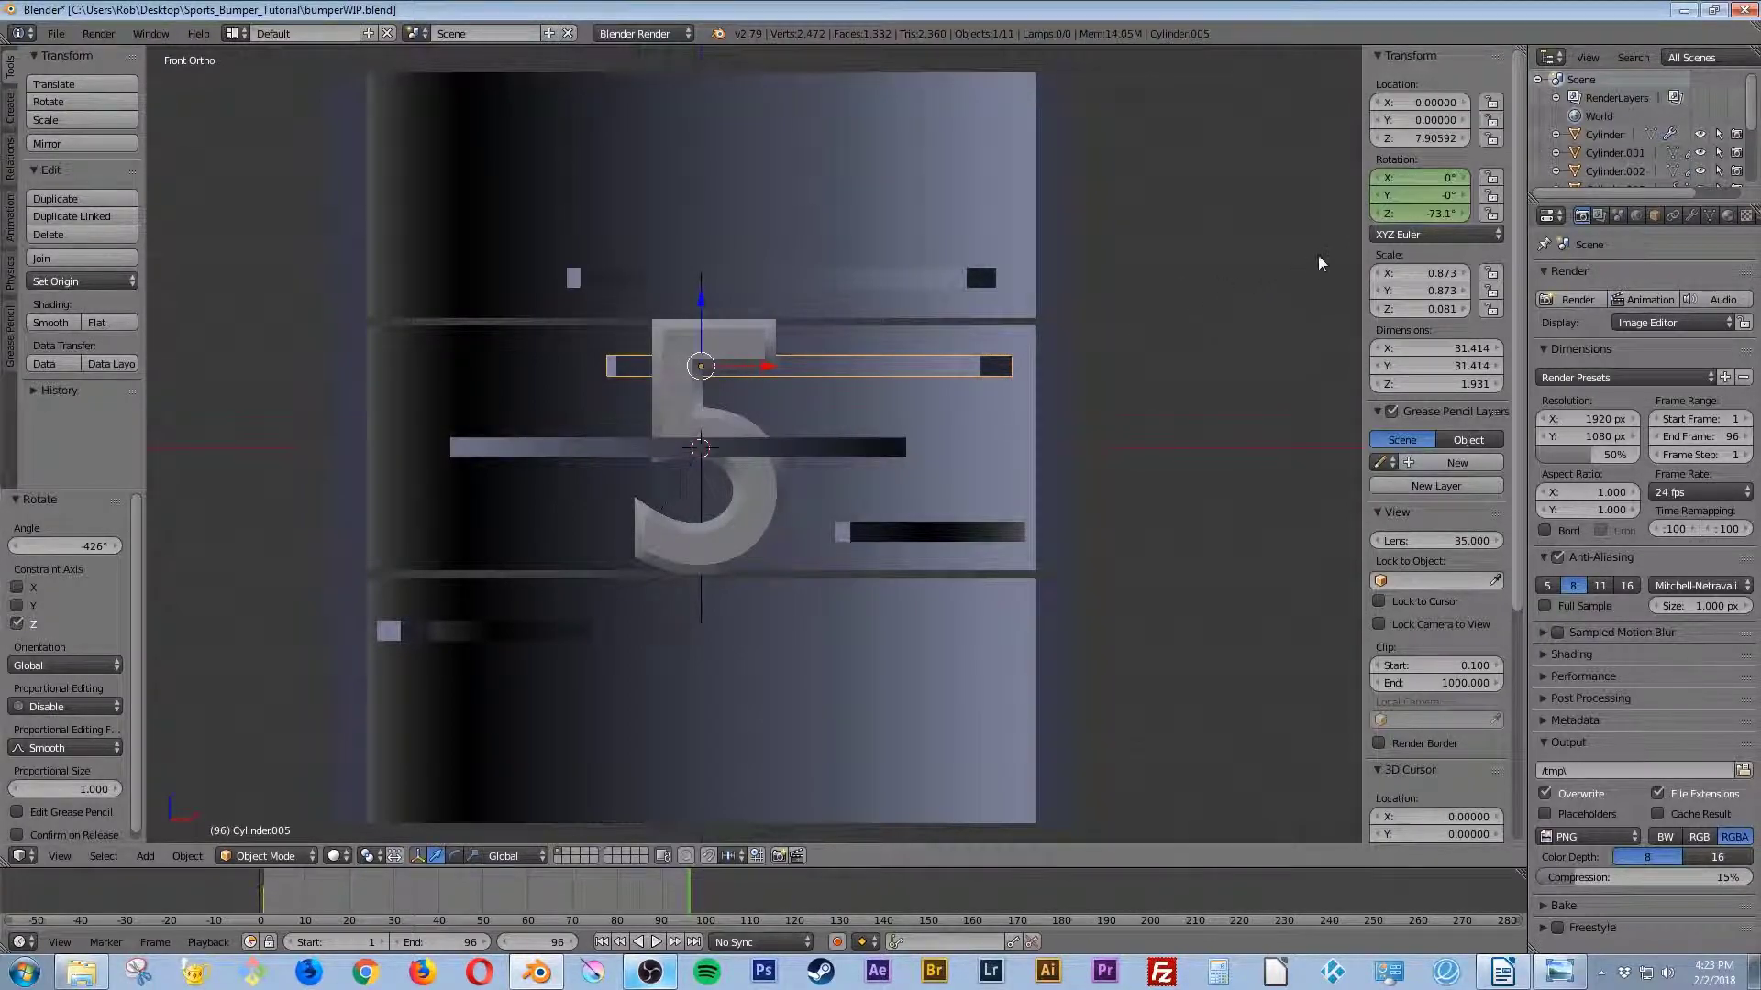
{"action": "mouse_move", "coordinate": [1404, 216]}
{"action": "left_mouse_down"}
{"action": "mouse_move", "coordinate": [1760, 217]}
{"action": "mouse_move", "coordinate": [1411, 216]}
{"action": "left_mouse_up"}
{"action": "key", "text": "i"}
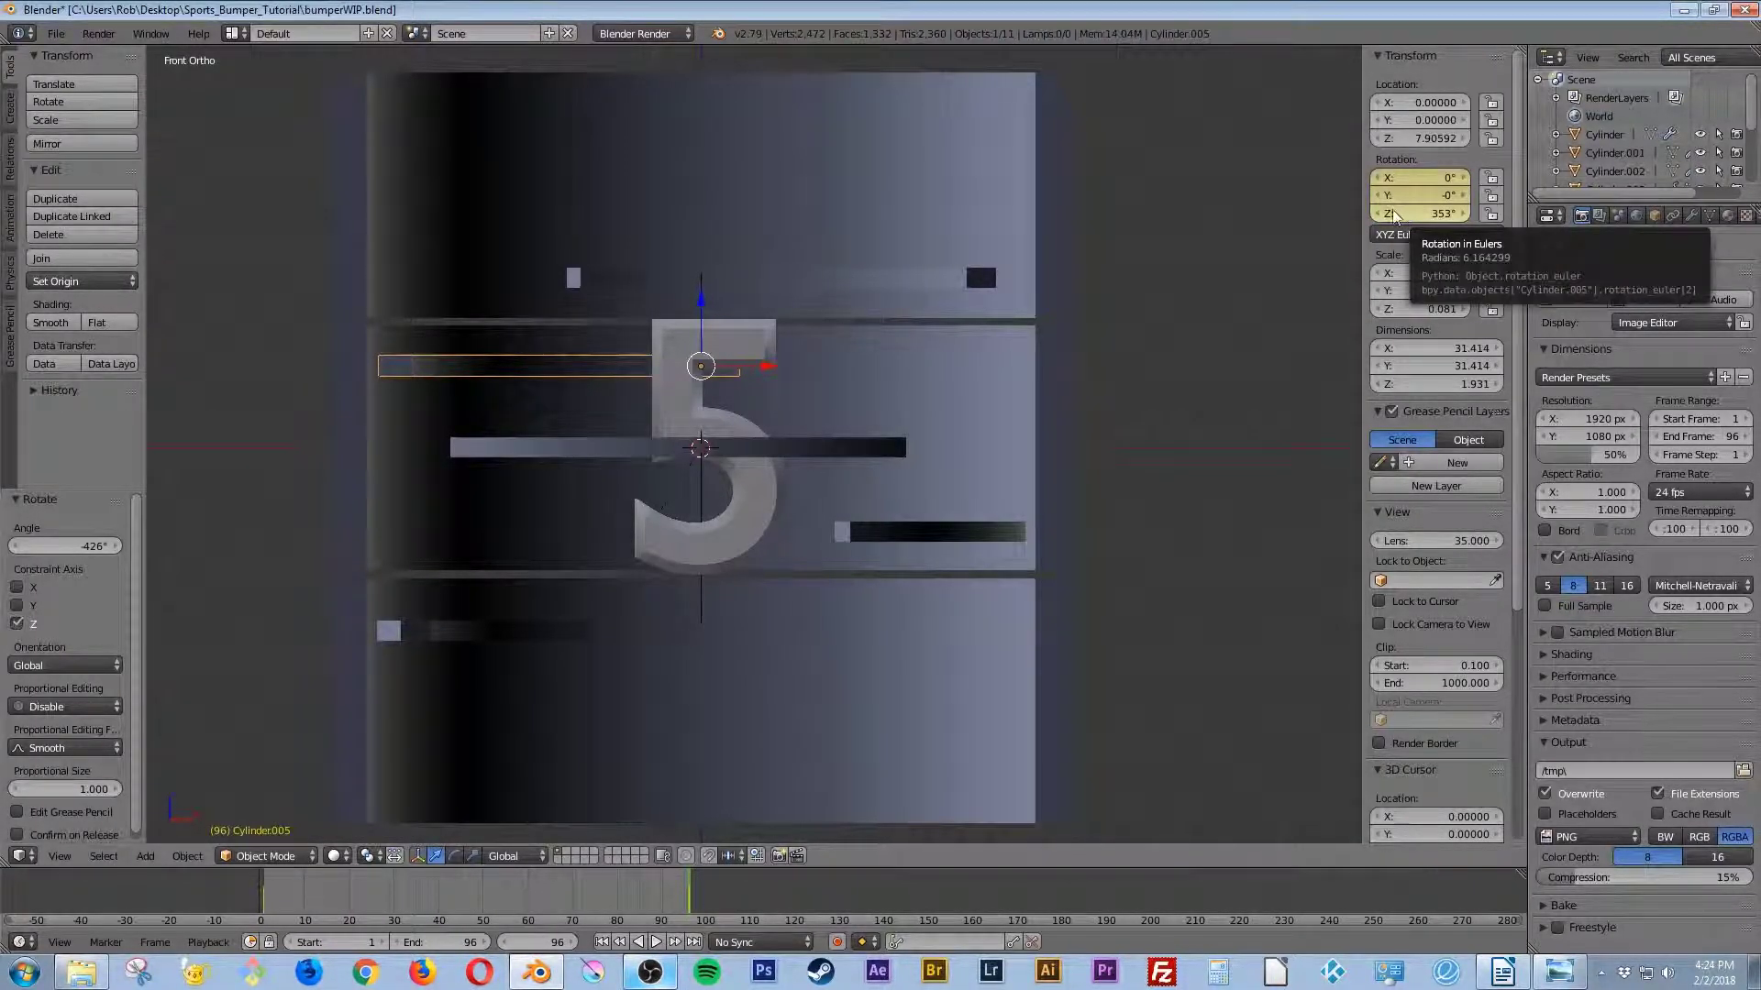
{"action": "left_click", "coordinate": [656, 943]}
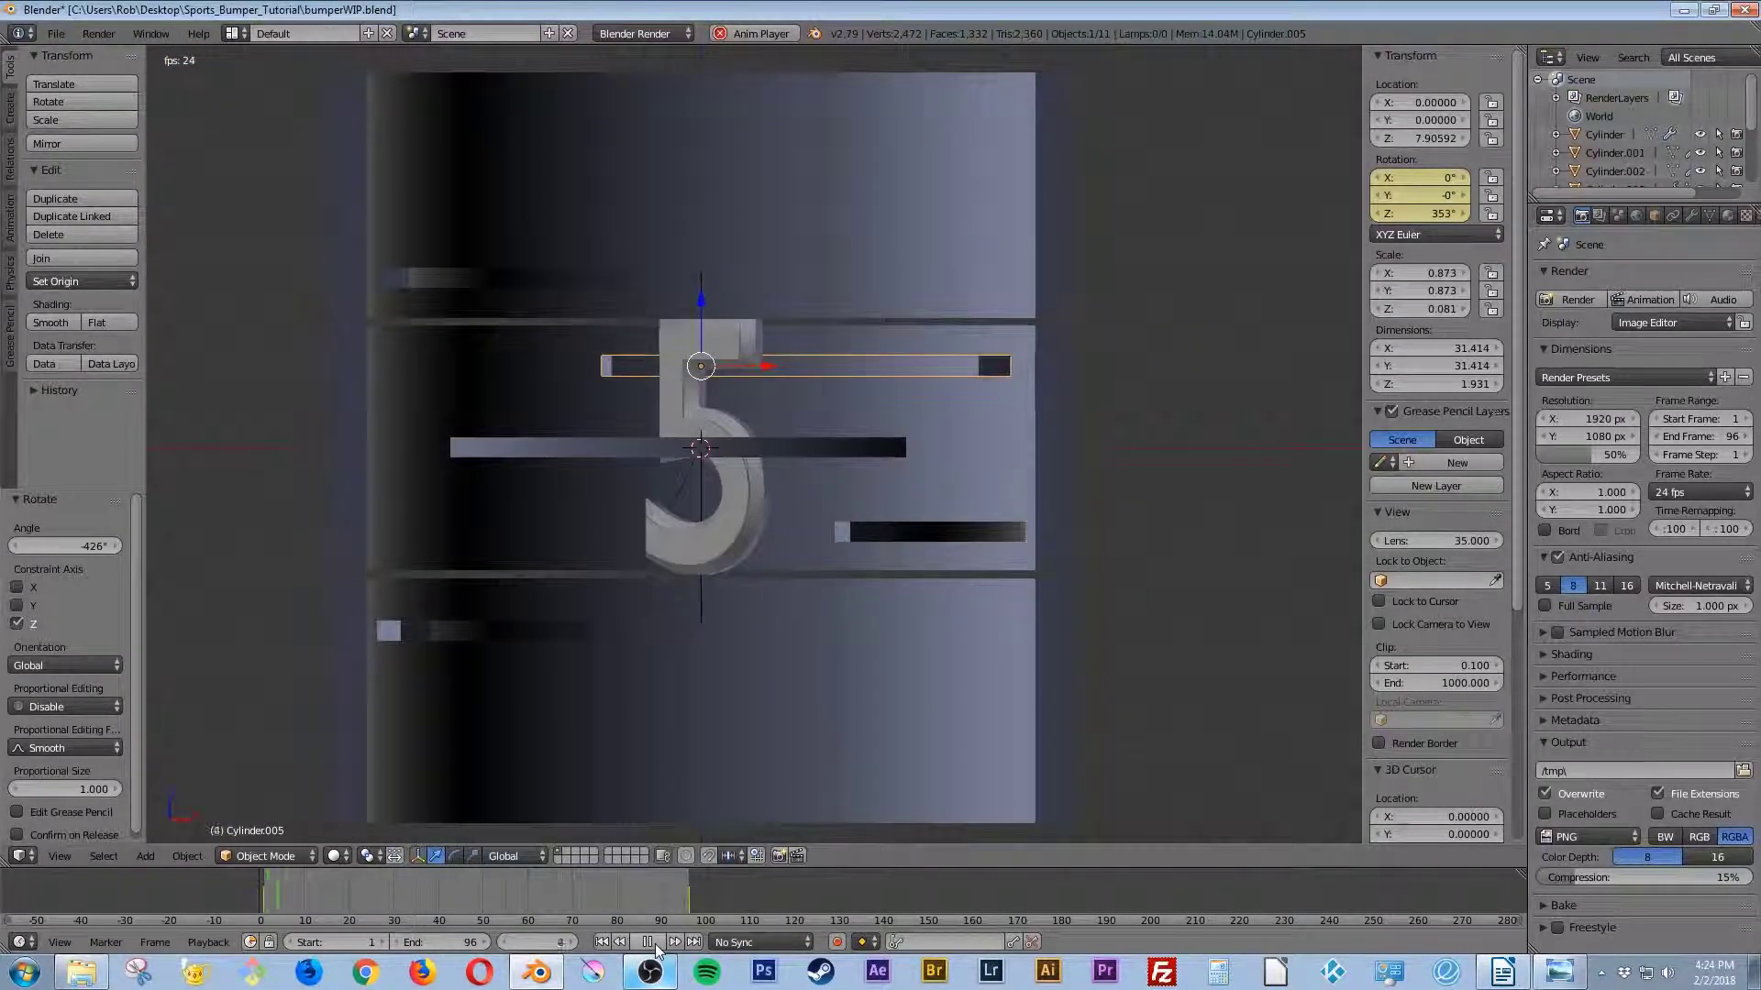
{"action": "left_click", "coordinate": [655, 943]}
Step: Set the central thin strip's Z rotation to -810° at frame 96, keyframe the rotation, and play the animation
{"action": "left_click", "coordinate": [693, 943]}
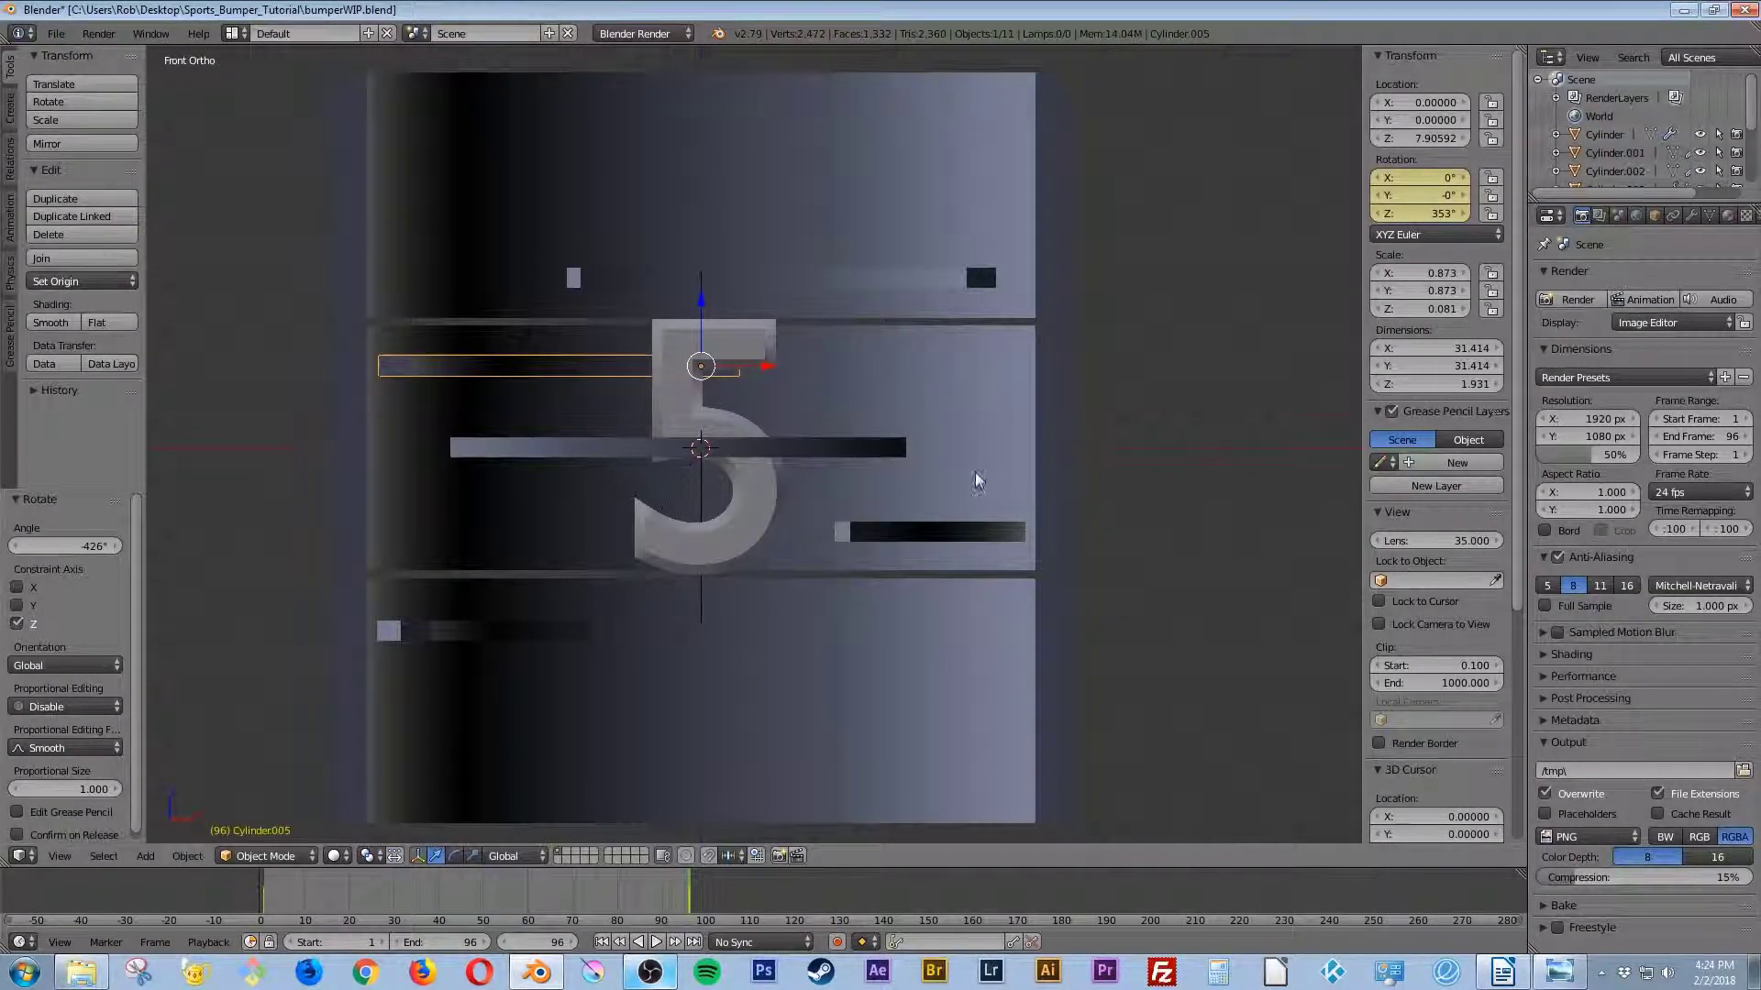
{"action": "right_click", "coordinate": [840, 453]}
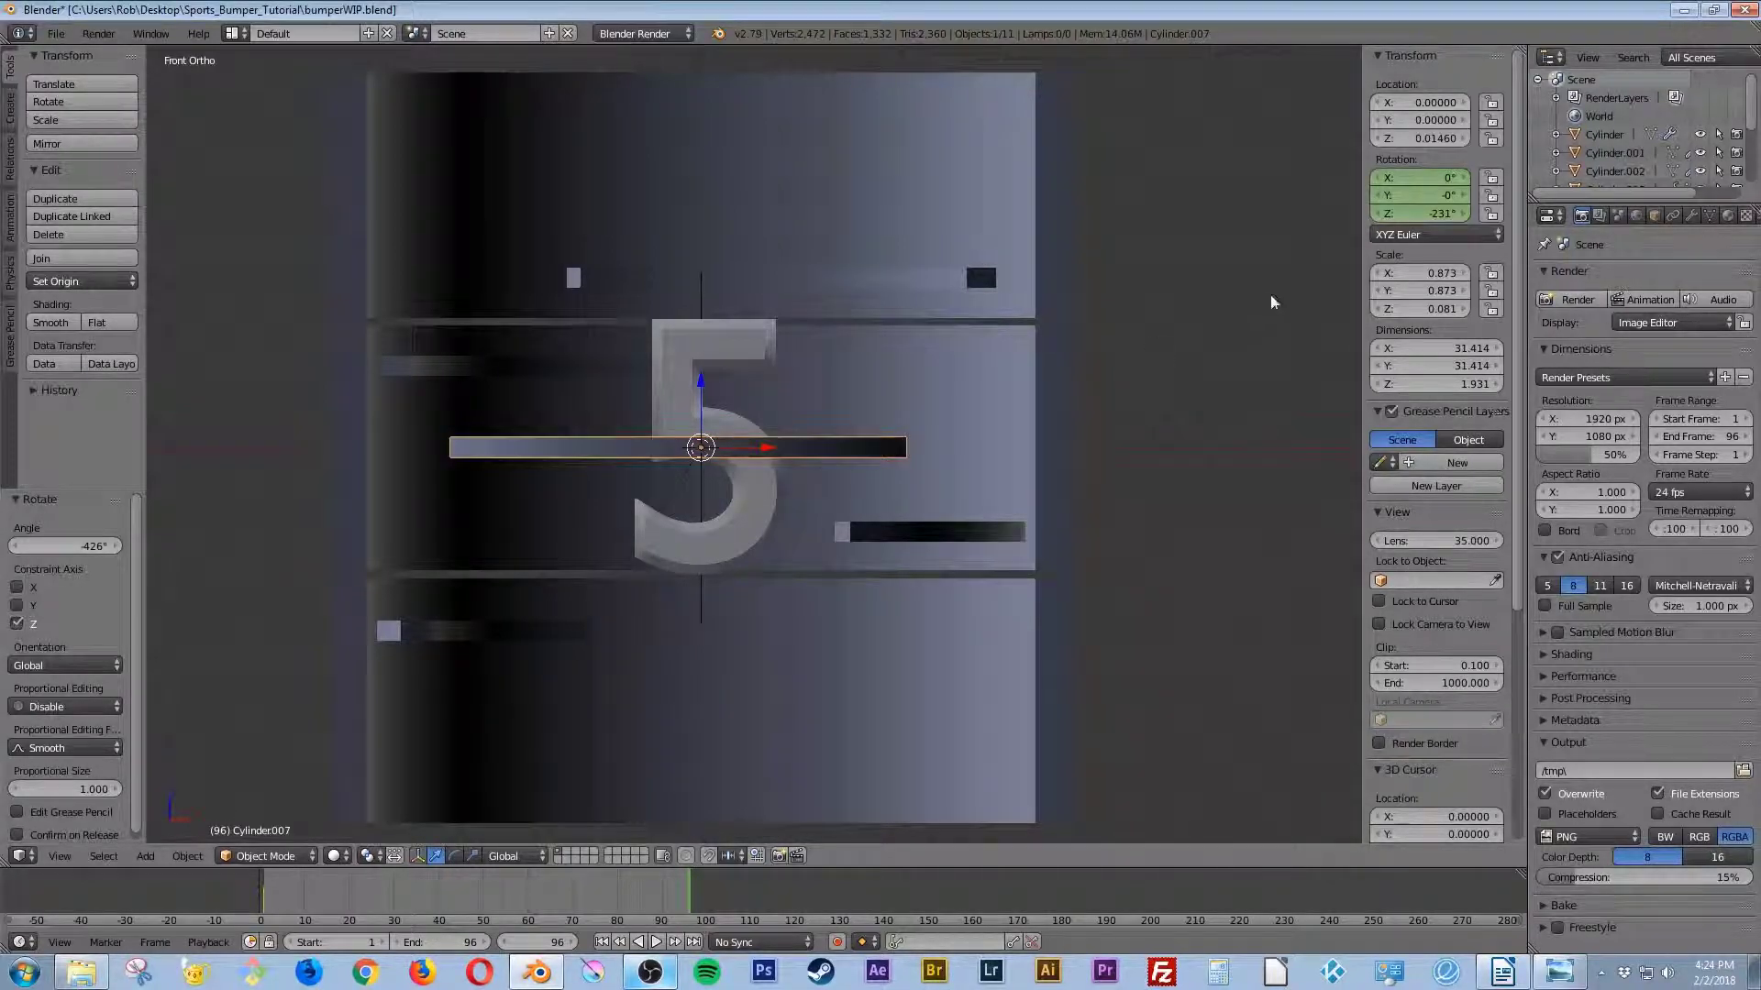
{"action": "left_click_drag", "start_coordinate": [1423, 215], "coordinate": [1309, 215]}
{"action": "left_click_drag", "start_coordinate": [1419, 213], "coordinate": [1214, 214]}
{"action": "left_click_drag", "start_coordinate": [1436, 213], "coordinate": [1437, 215]}
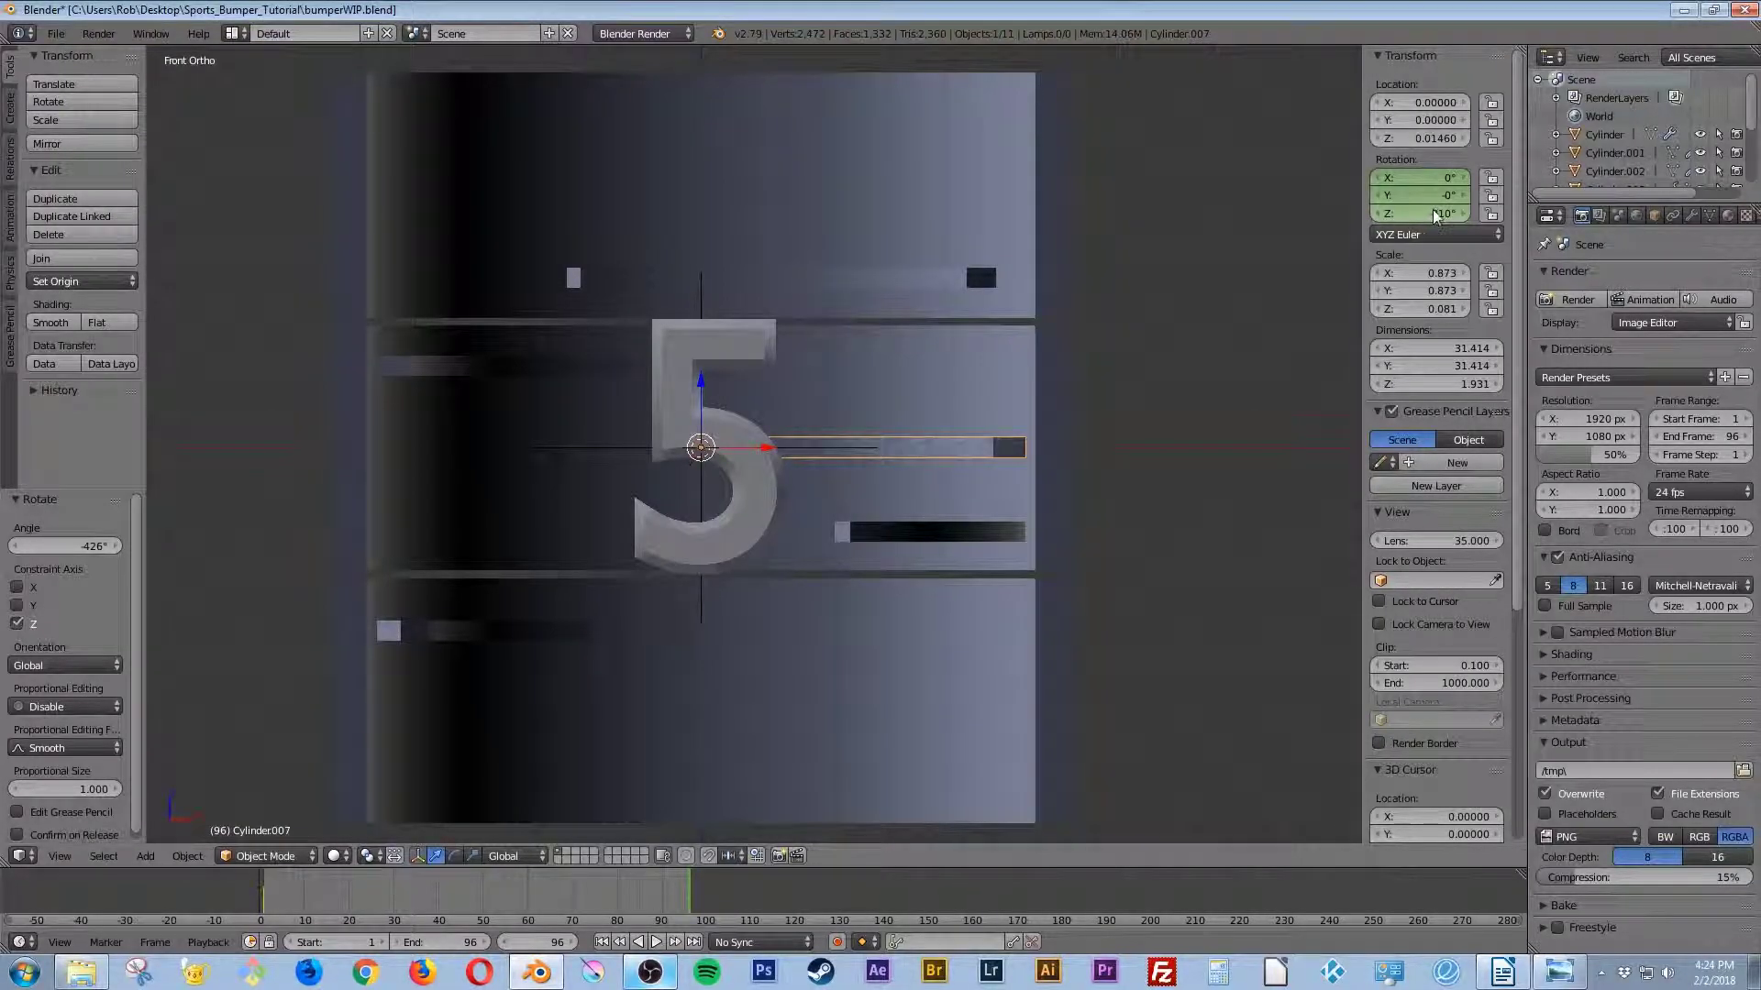
{"action": "key", "text": "i"}
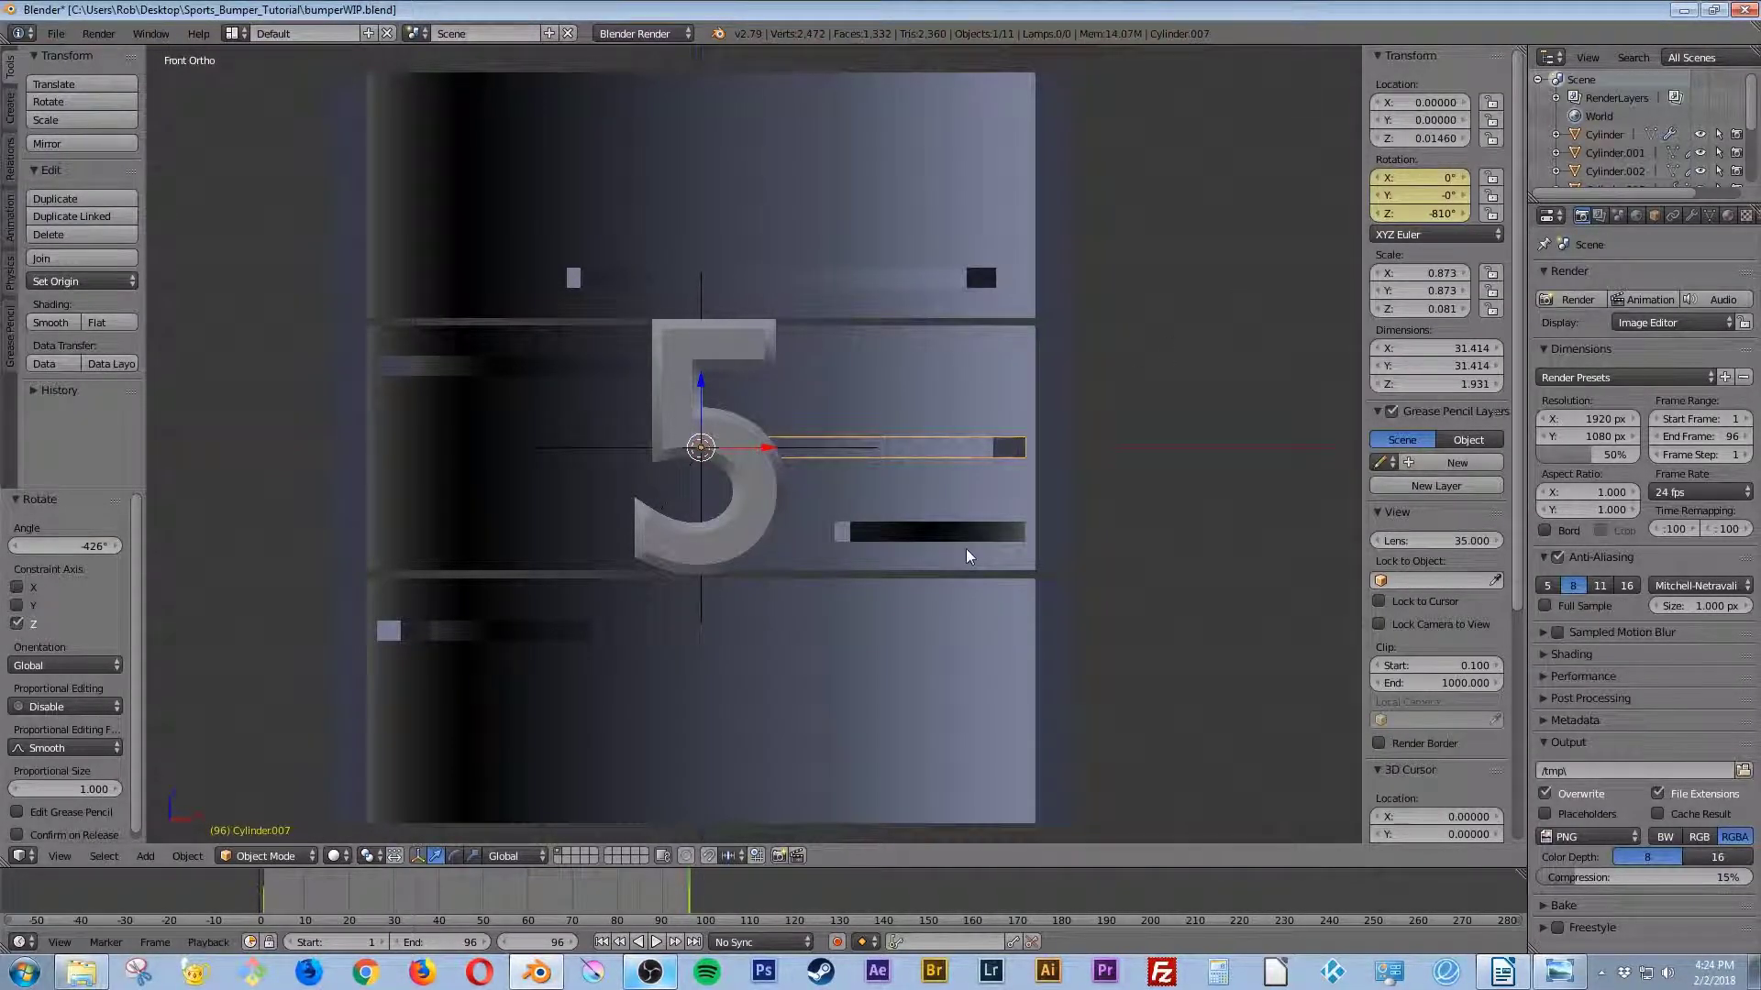
{"action": "left_click", "coordinate": [656, 942]}
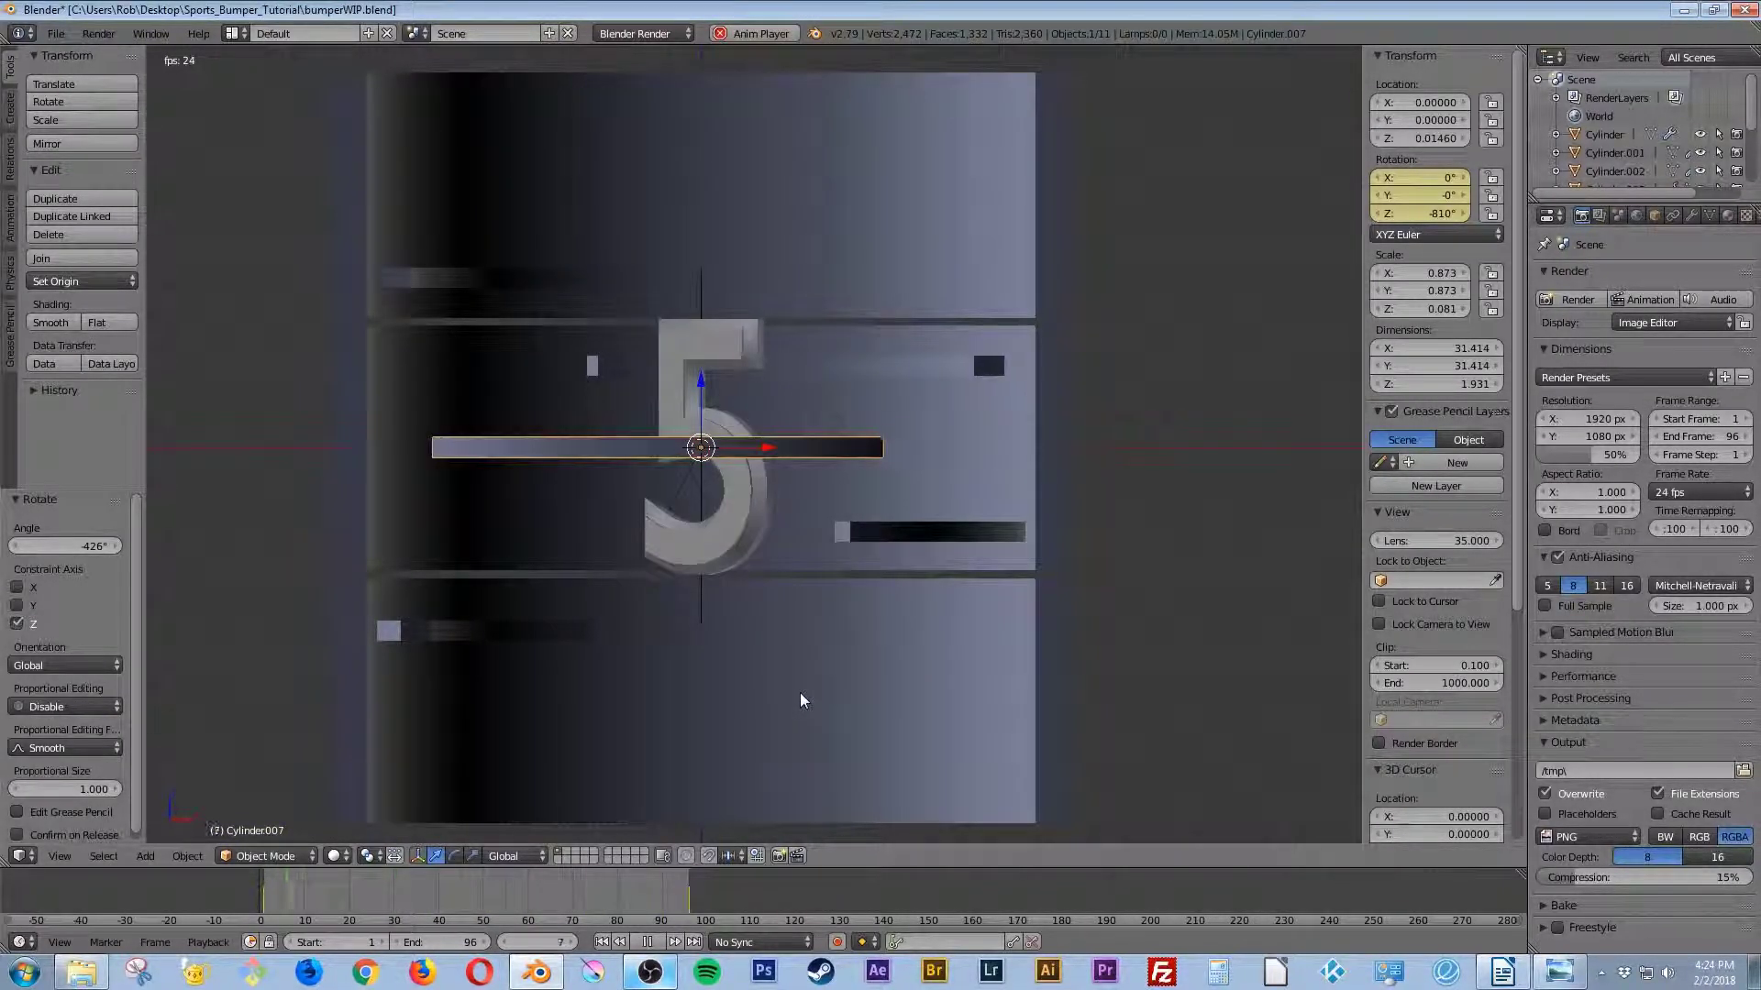
{"action": "left_click", "coordinate": [647, 943]}
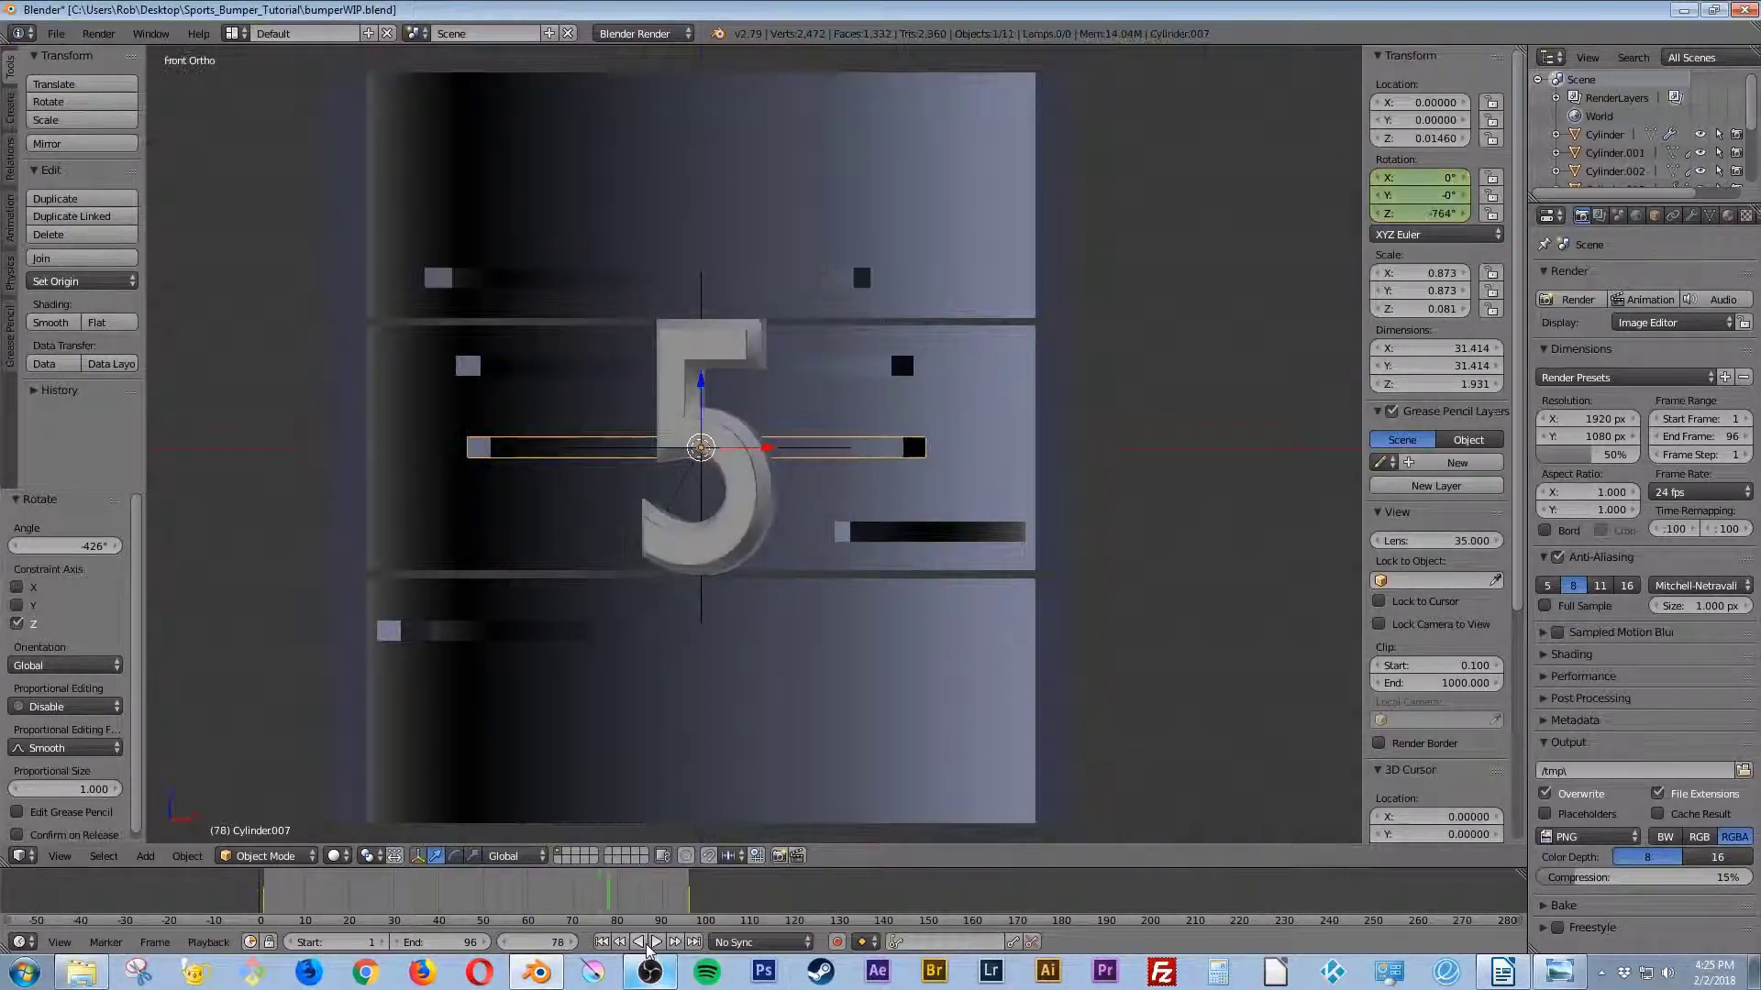
Step: Set the Z rotation of the strip just below the central one to 746° at frame 96 and keyframe it
{"action": "left_click", "coordinate": [694, 941]}
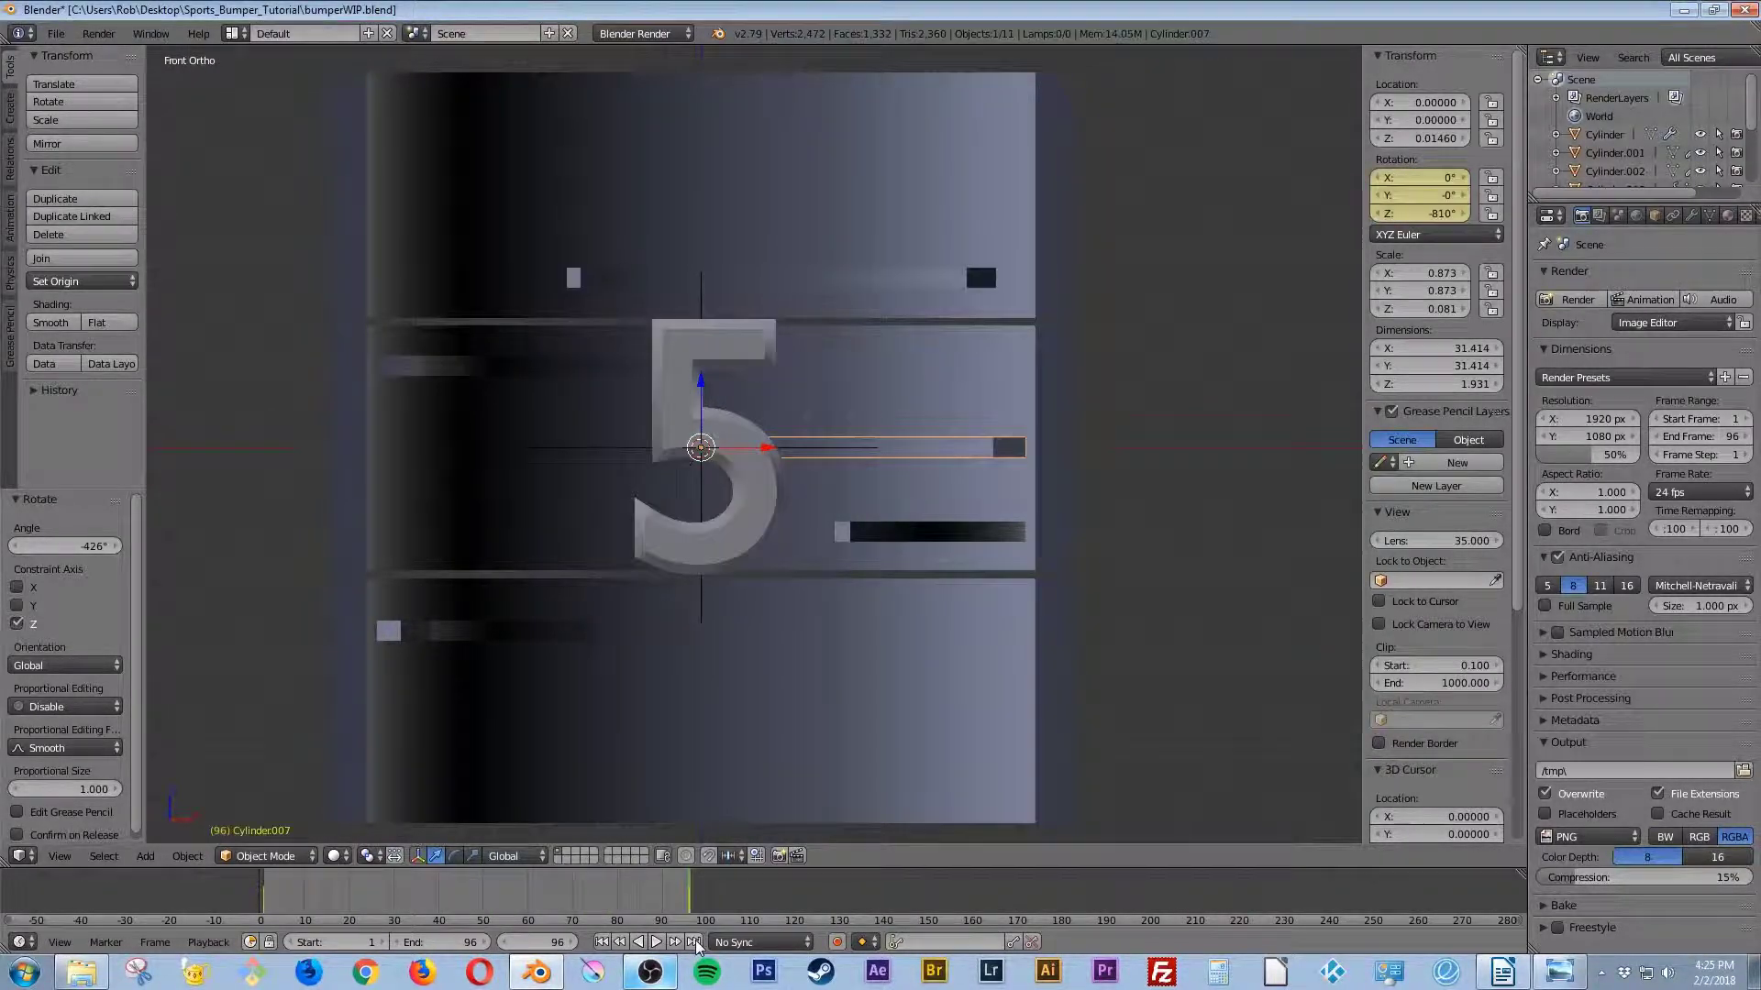
{"action": "right_click", "coordinate": [905, 536]}
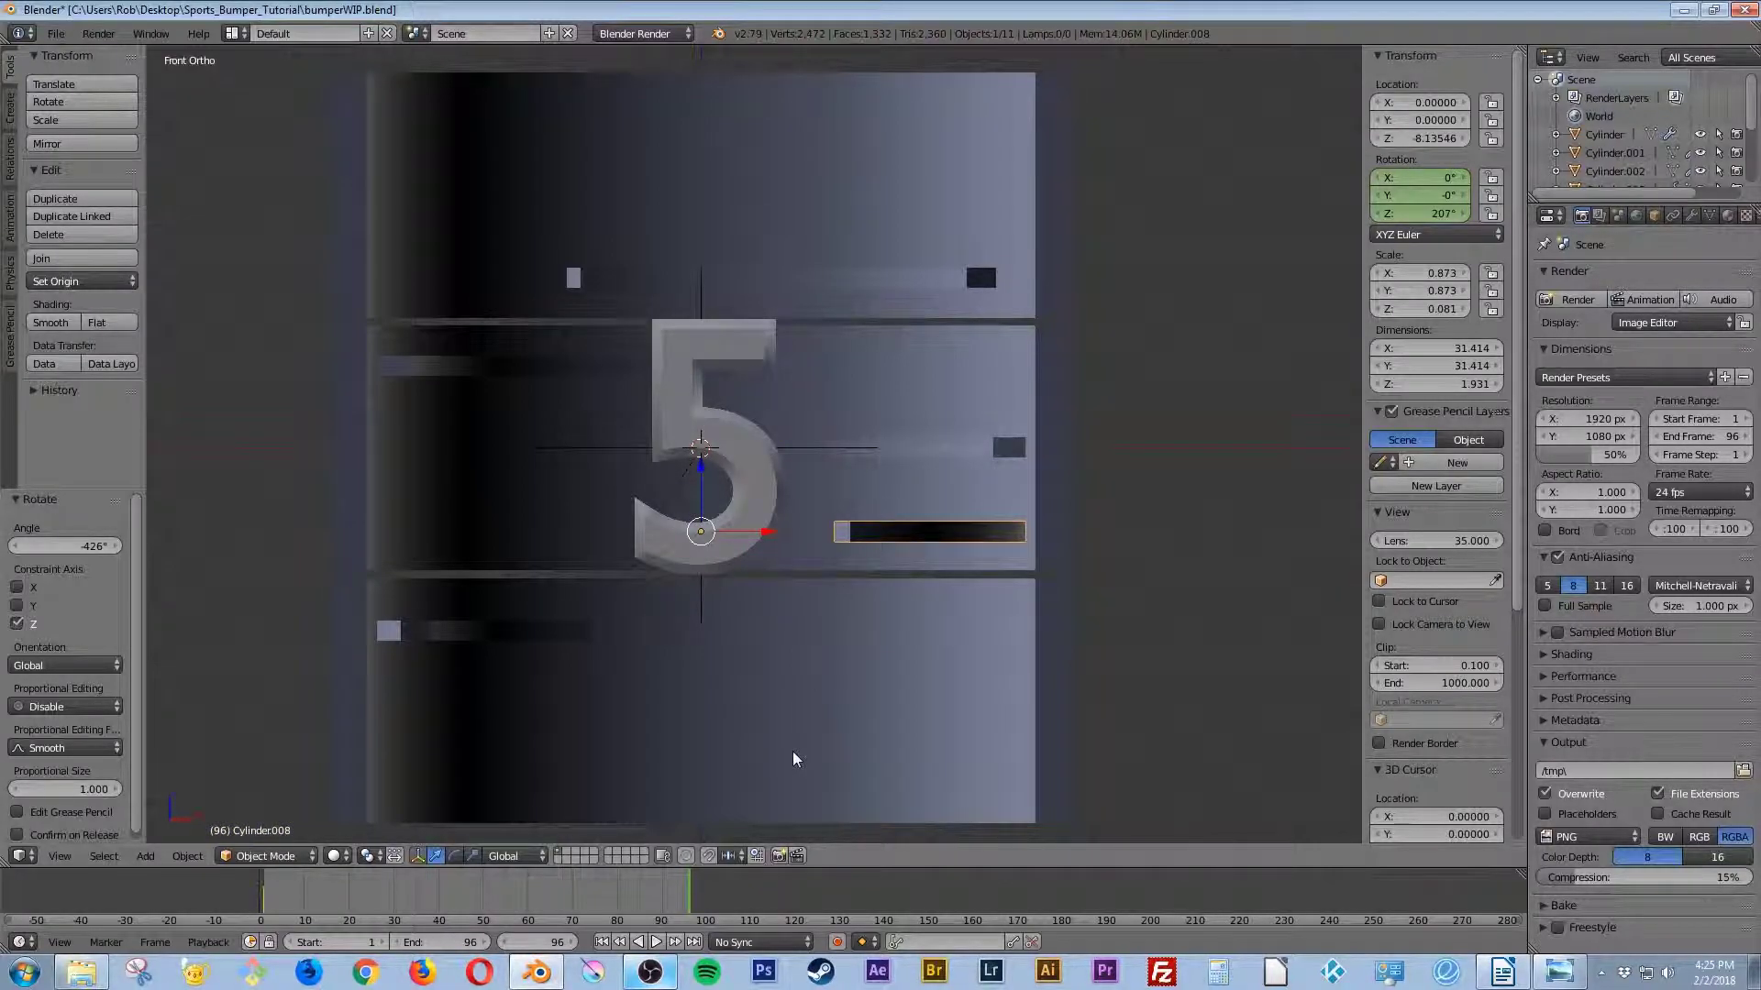
{"action": "left_click_drag", "start_coordinate": [680, 914], "coordinate": [594, 915]}
{"action": "left_click", "coordinate": [602, 944]}
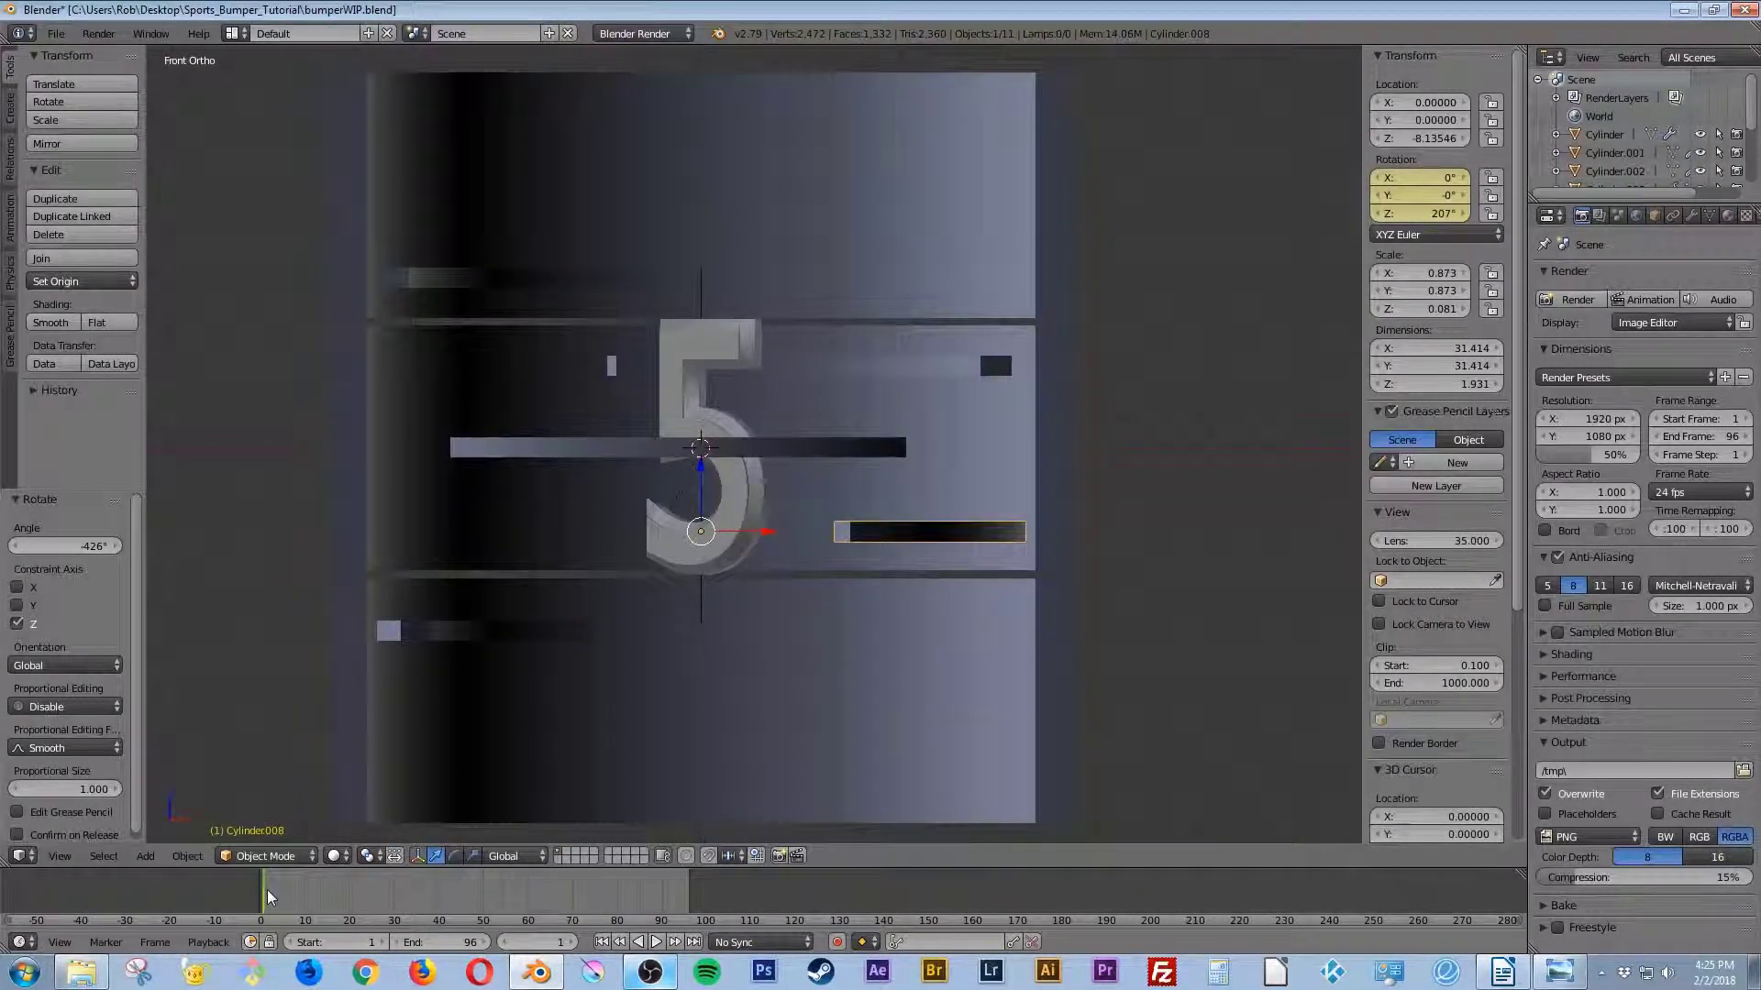
{"action": "key", "text": "alt+a"}
{"action": "key", "text": "alt+a"}
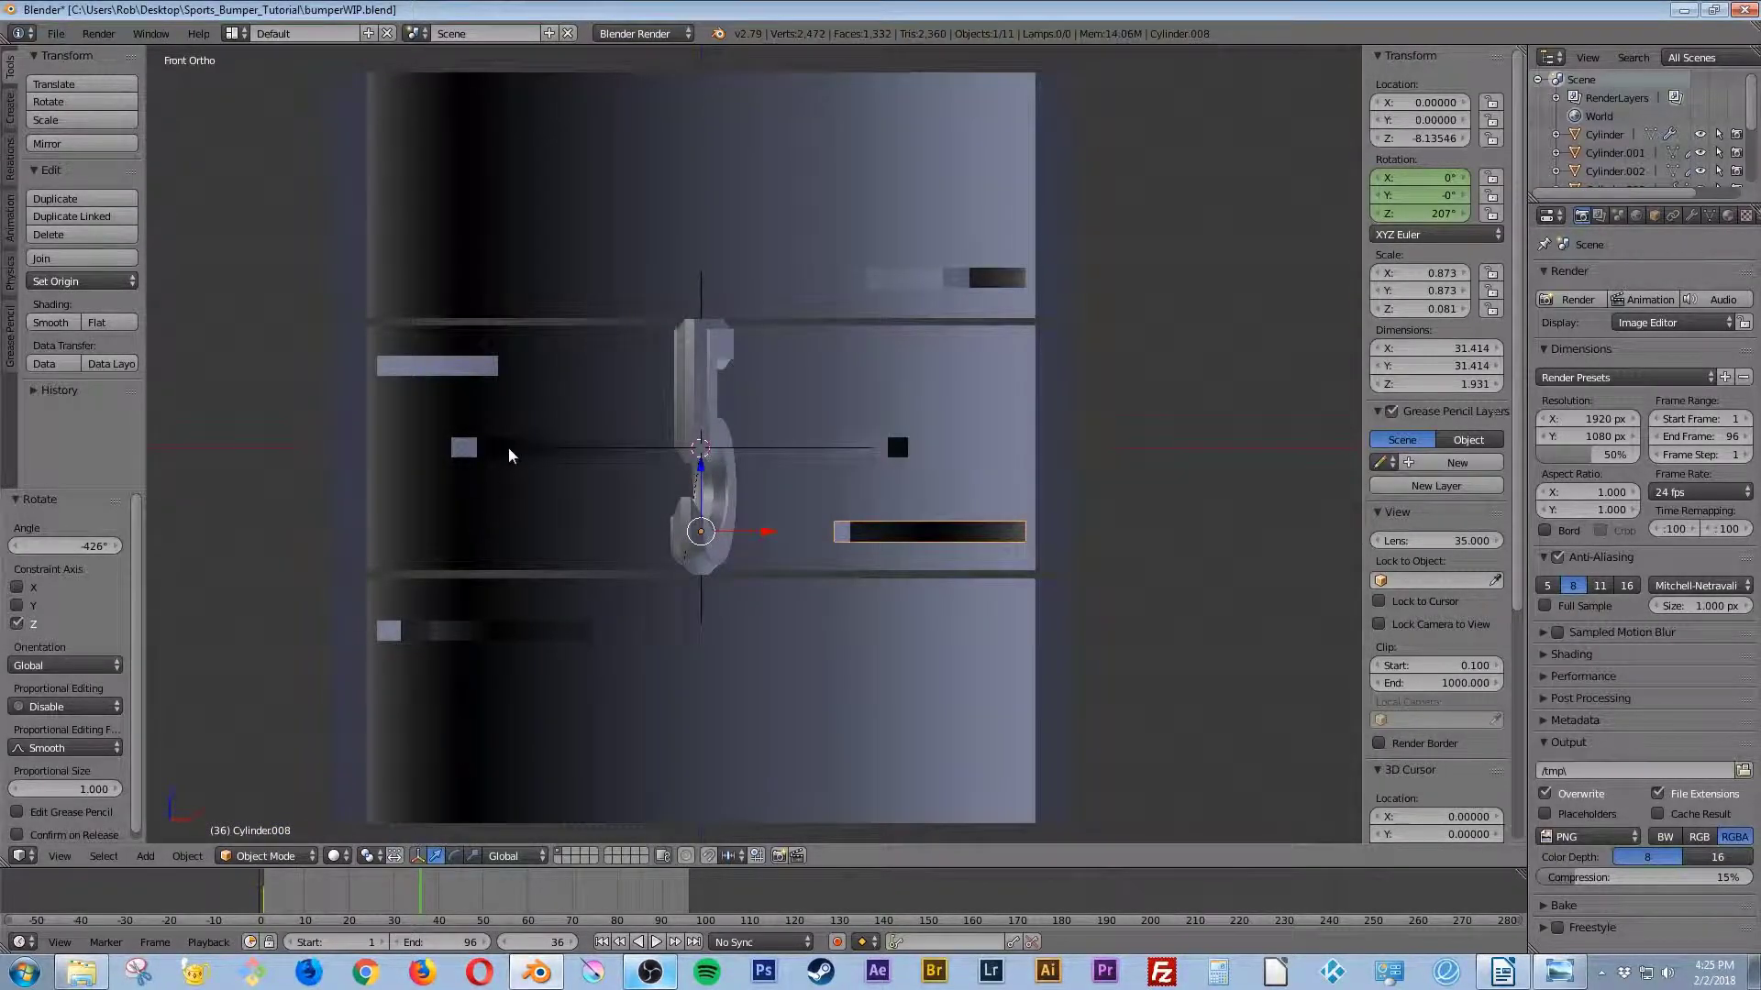
{"action": "left_click", "coordinate": [694, 942]}
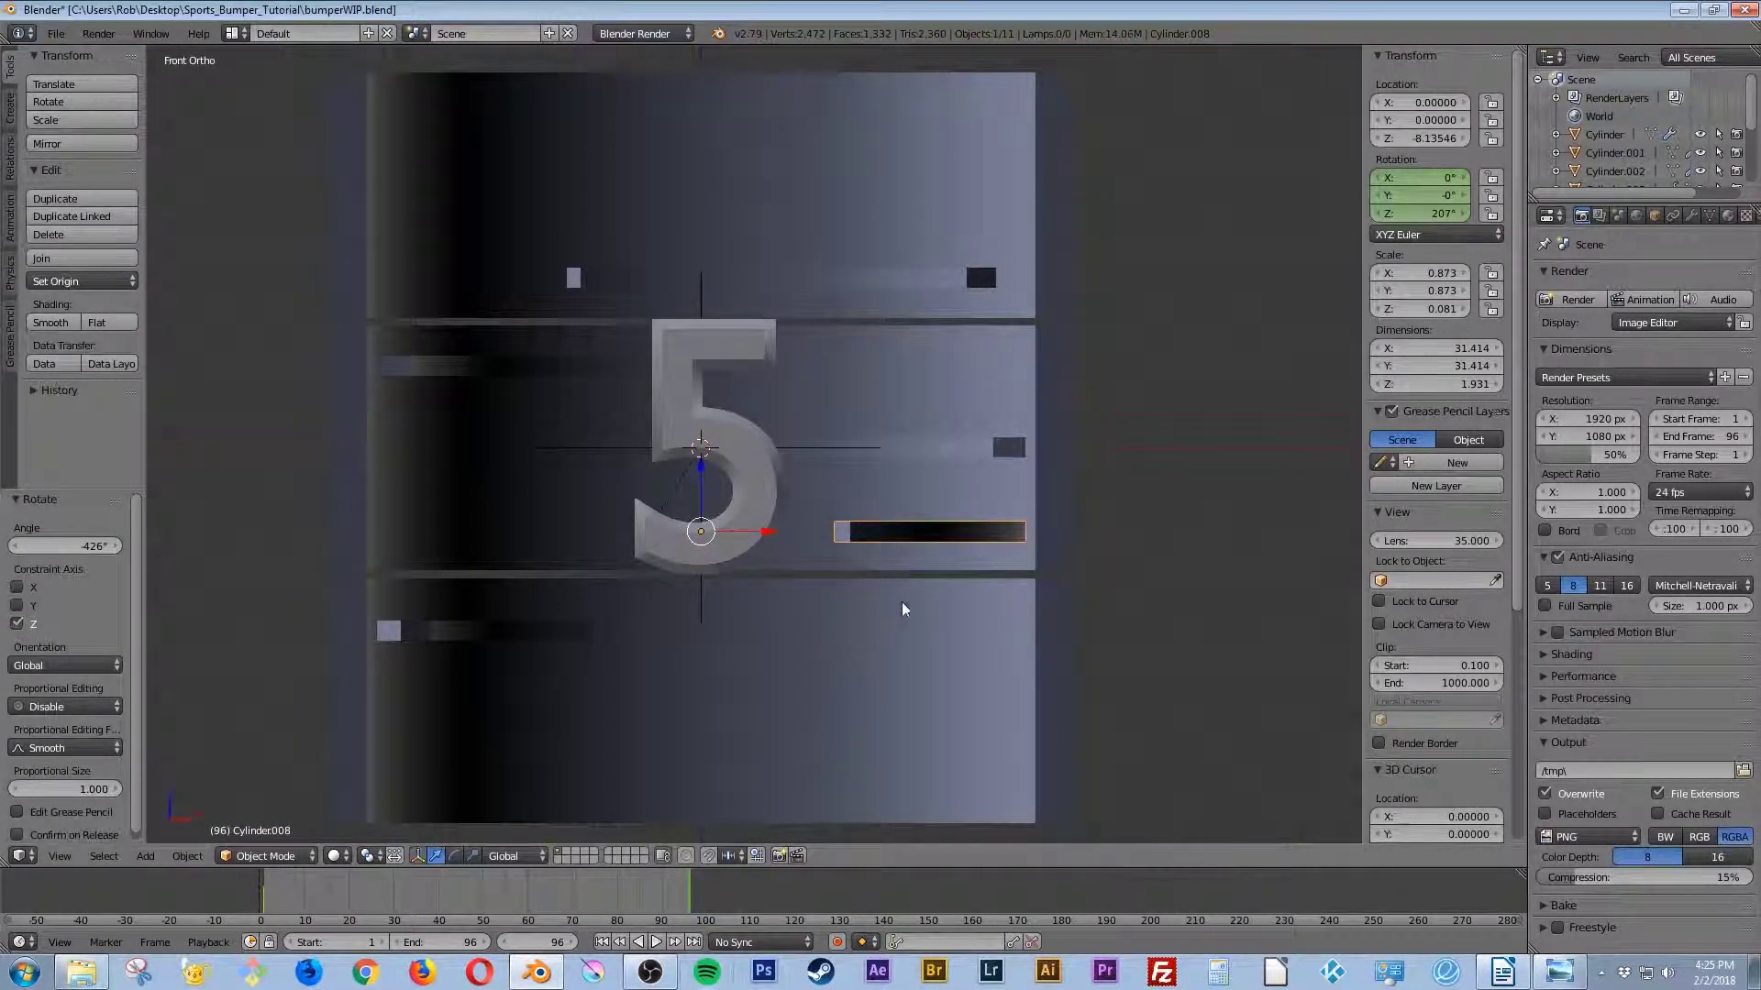
{"action": "left_click_drag", "start_coordinate": [1420, 213], "coordinate": [1760, 212]}
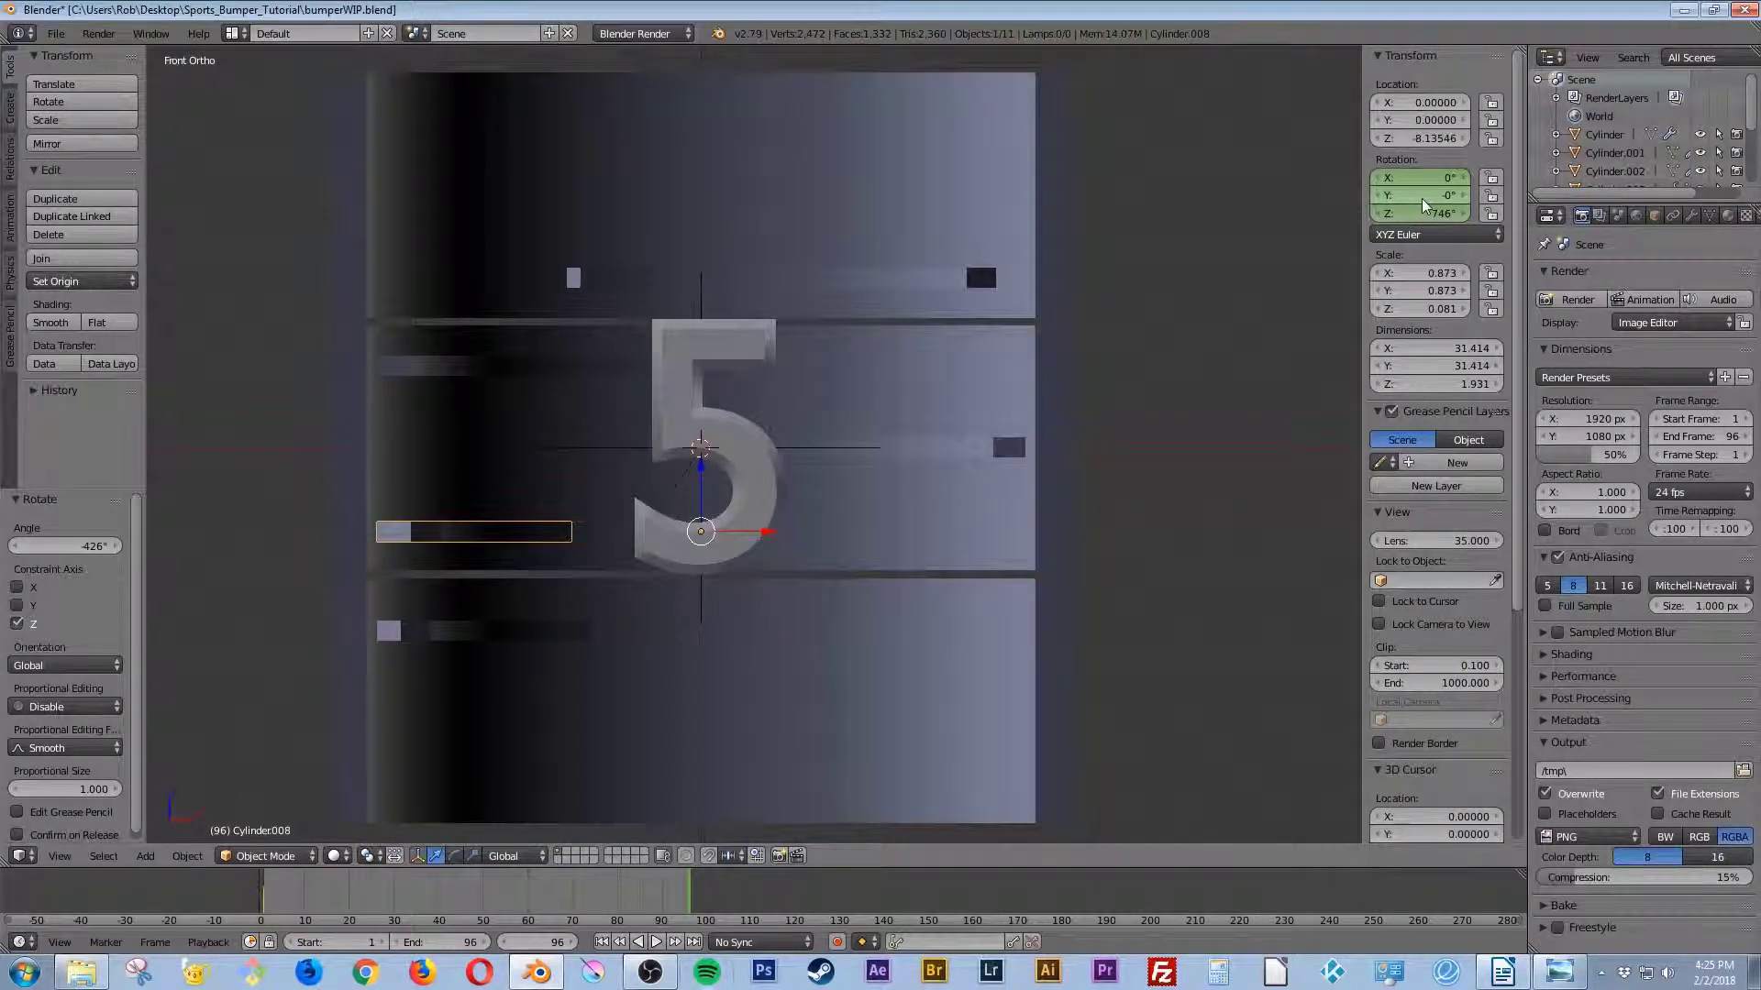
{"action": "key", "text": "i"}
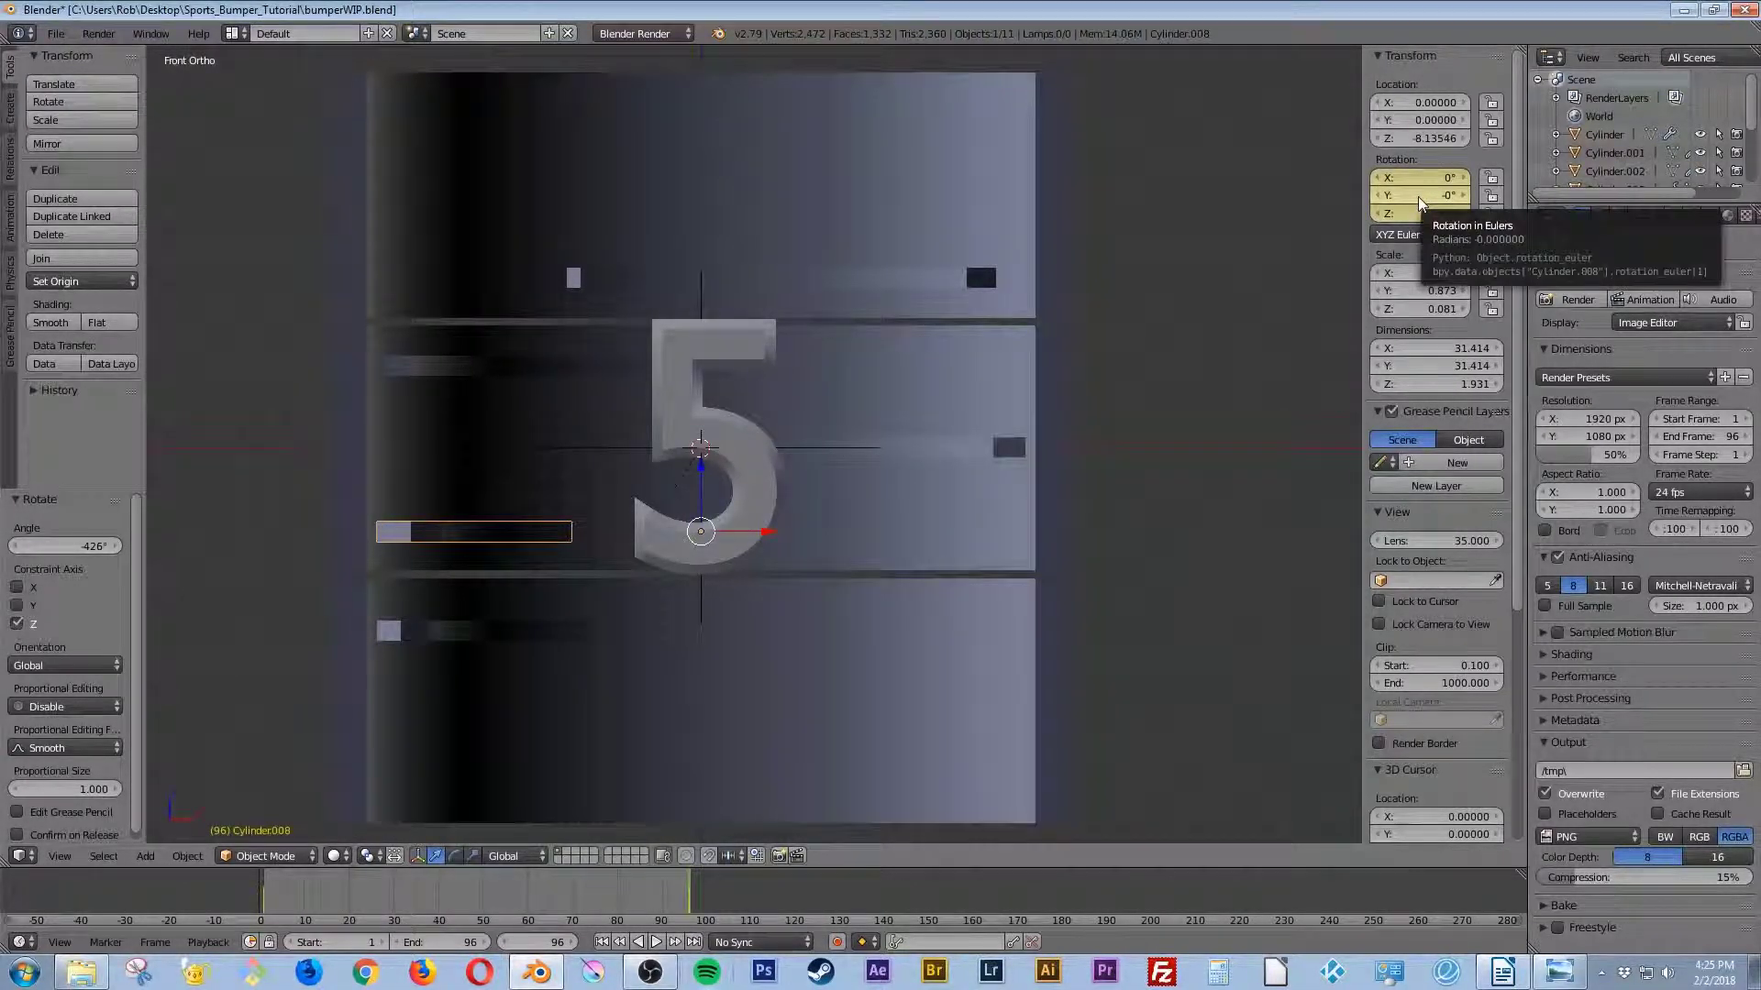
Step: Play the animation from the start to check how the strip just below the central one rotates
{"action": "left_click", "coordinate": [657, 941]}
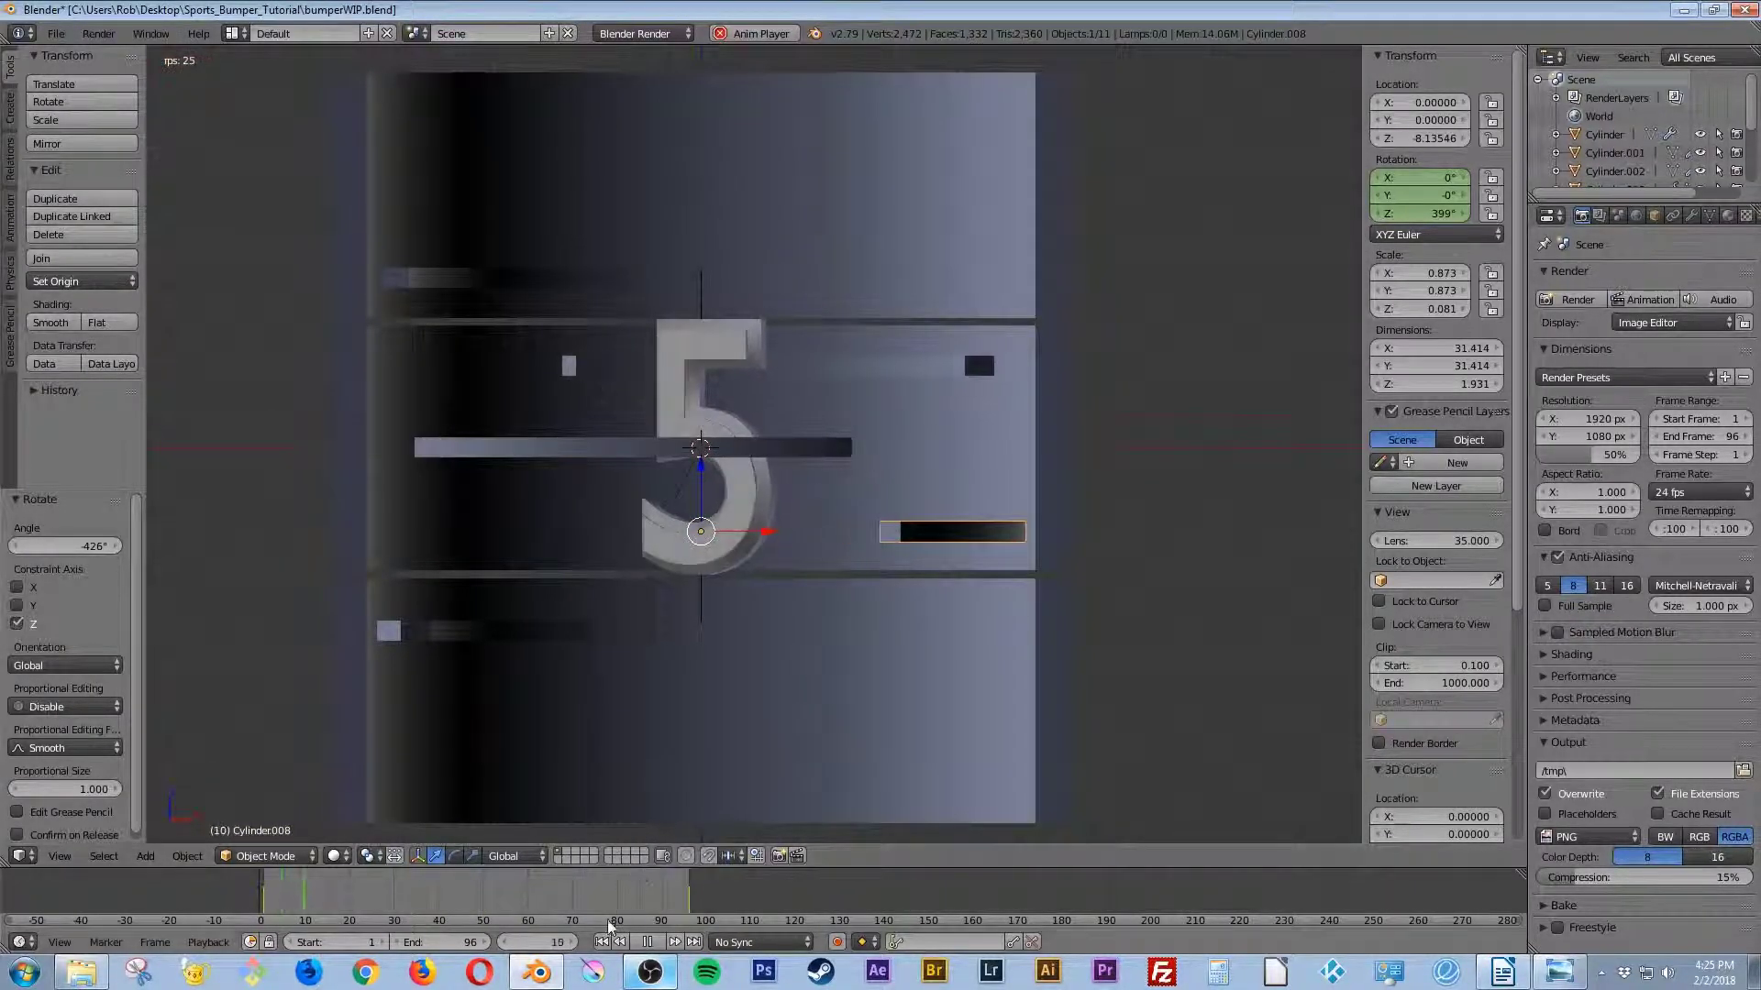
{"action": "left_click", "coordinate": [647, 945]}
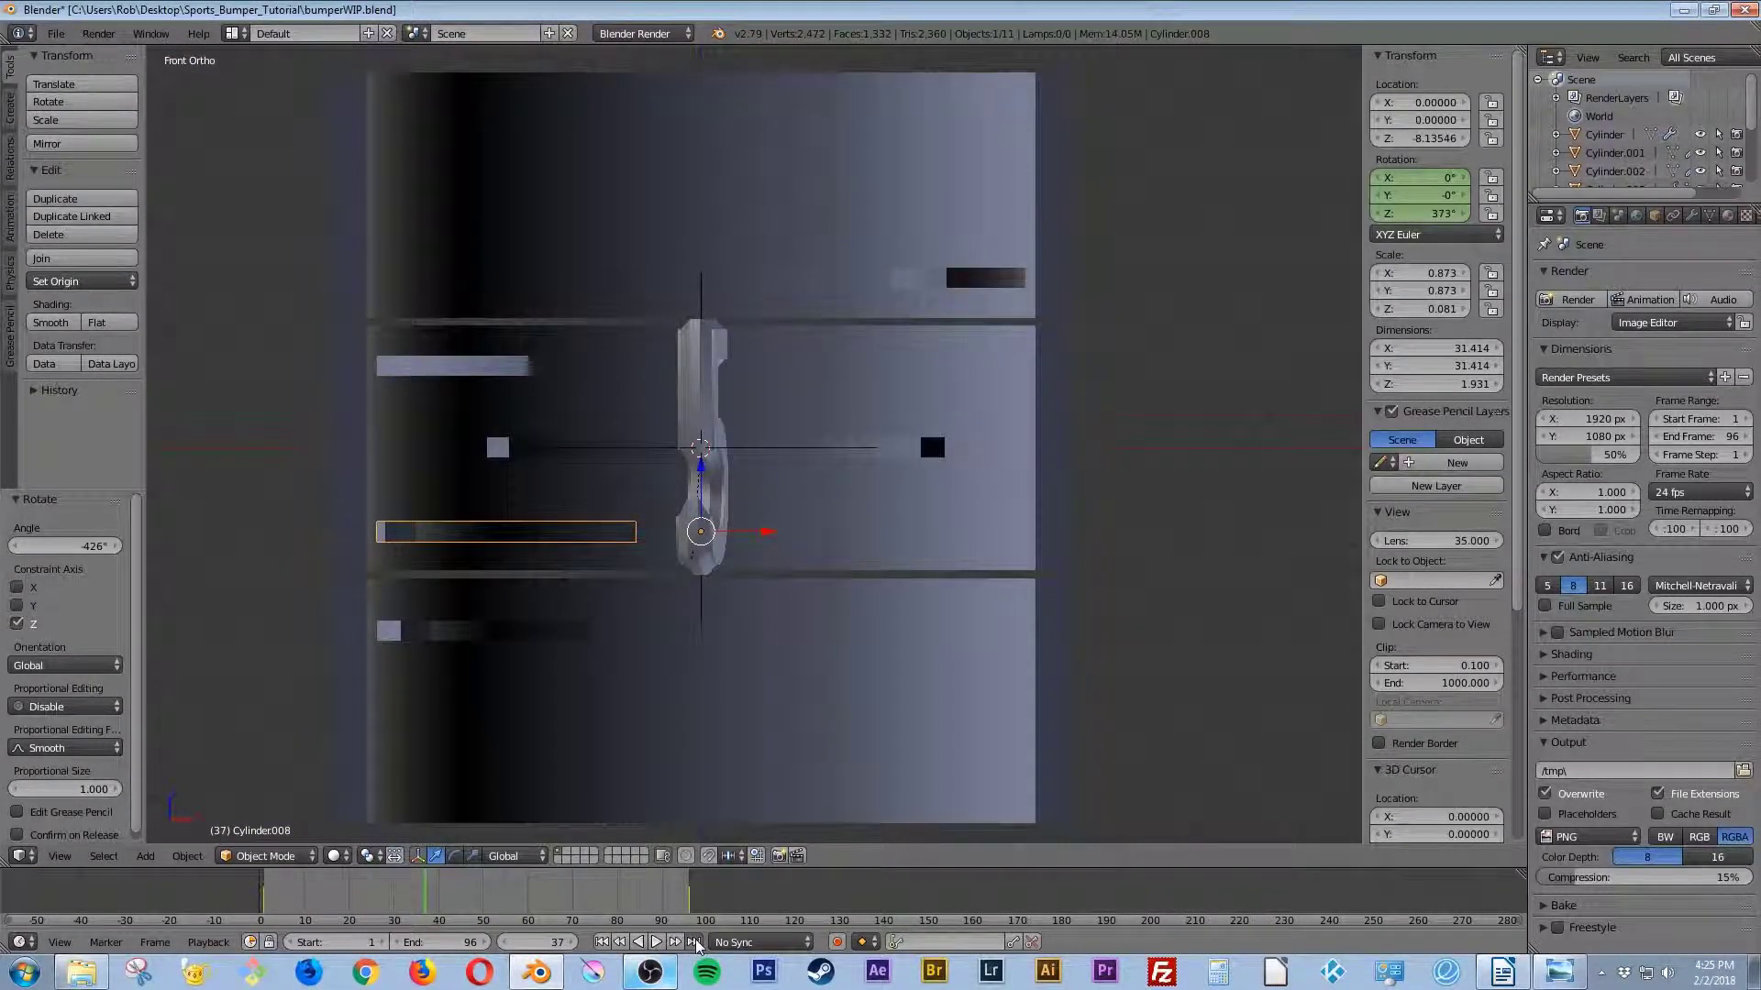
{"action": "left_click", "coordinate": [694, 942]}
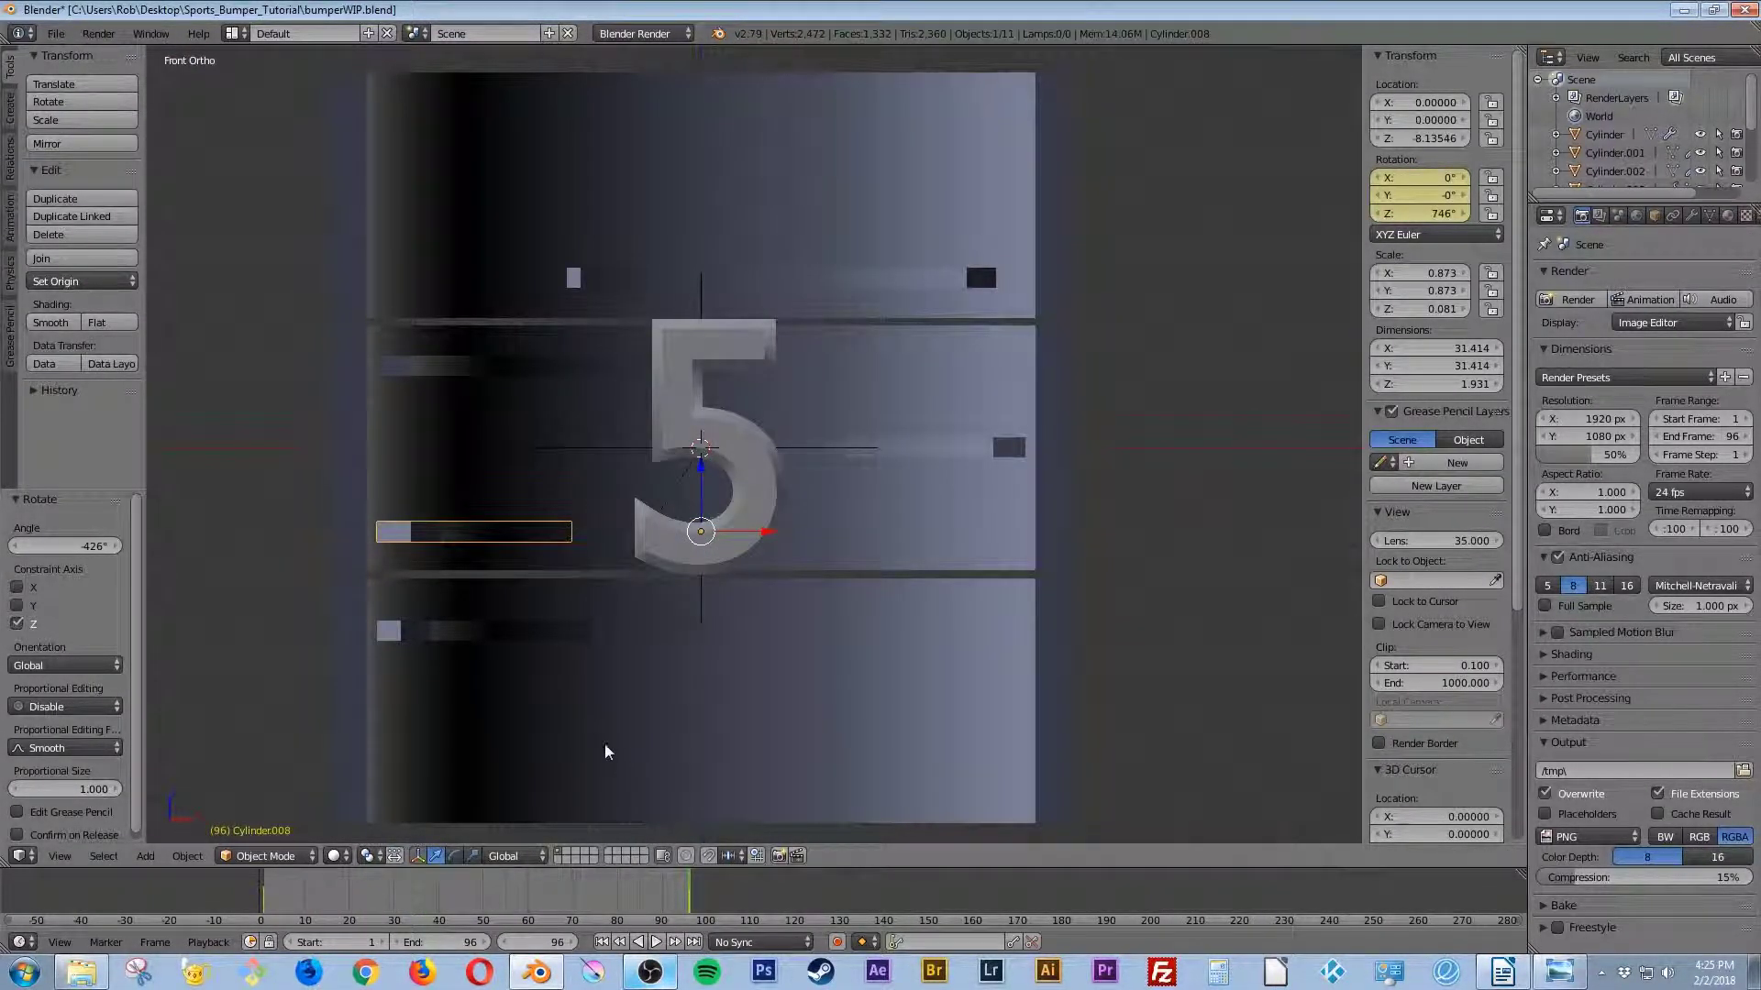
{"action": "left_click", "coordinate": [602, 942]}
{"action": "key", "text": "alt+a"}
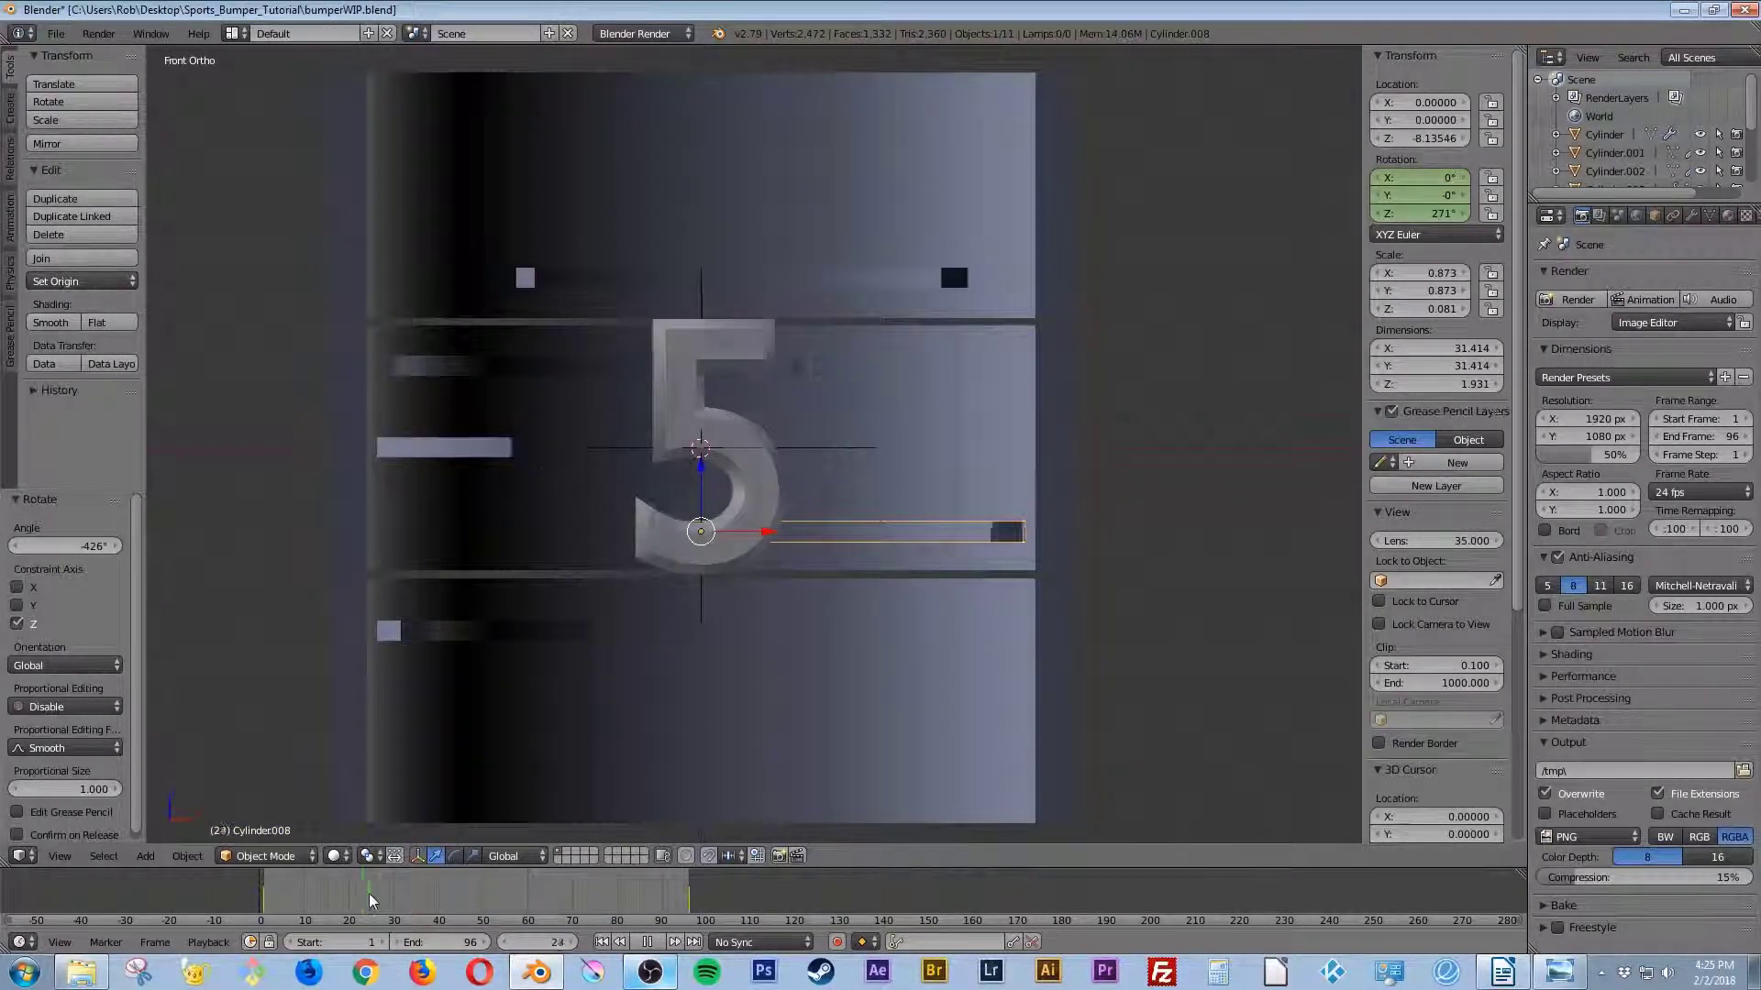
{"action": "left_click_drag", "start_coordinate": [437, 900], "coordinate": [441, 901]}
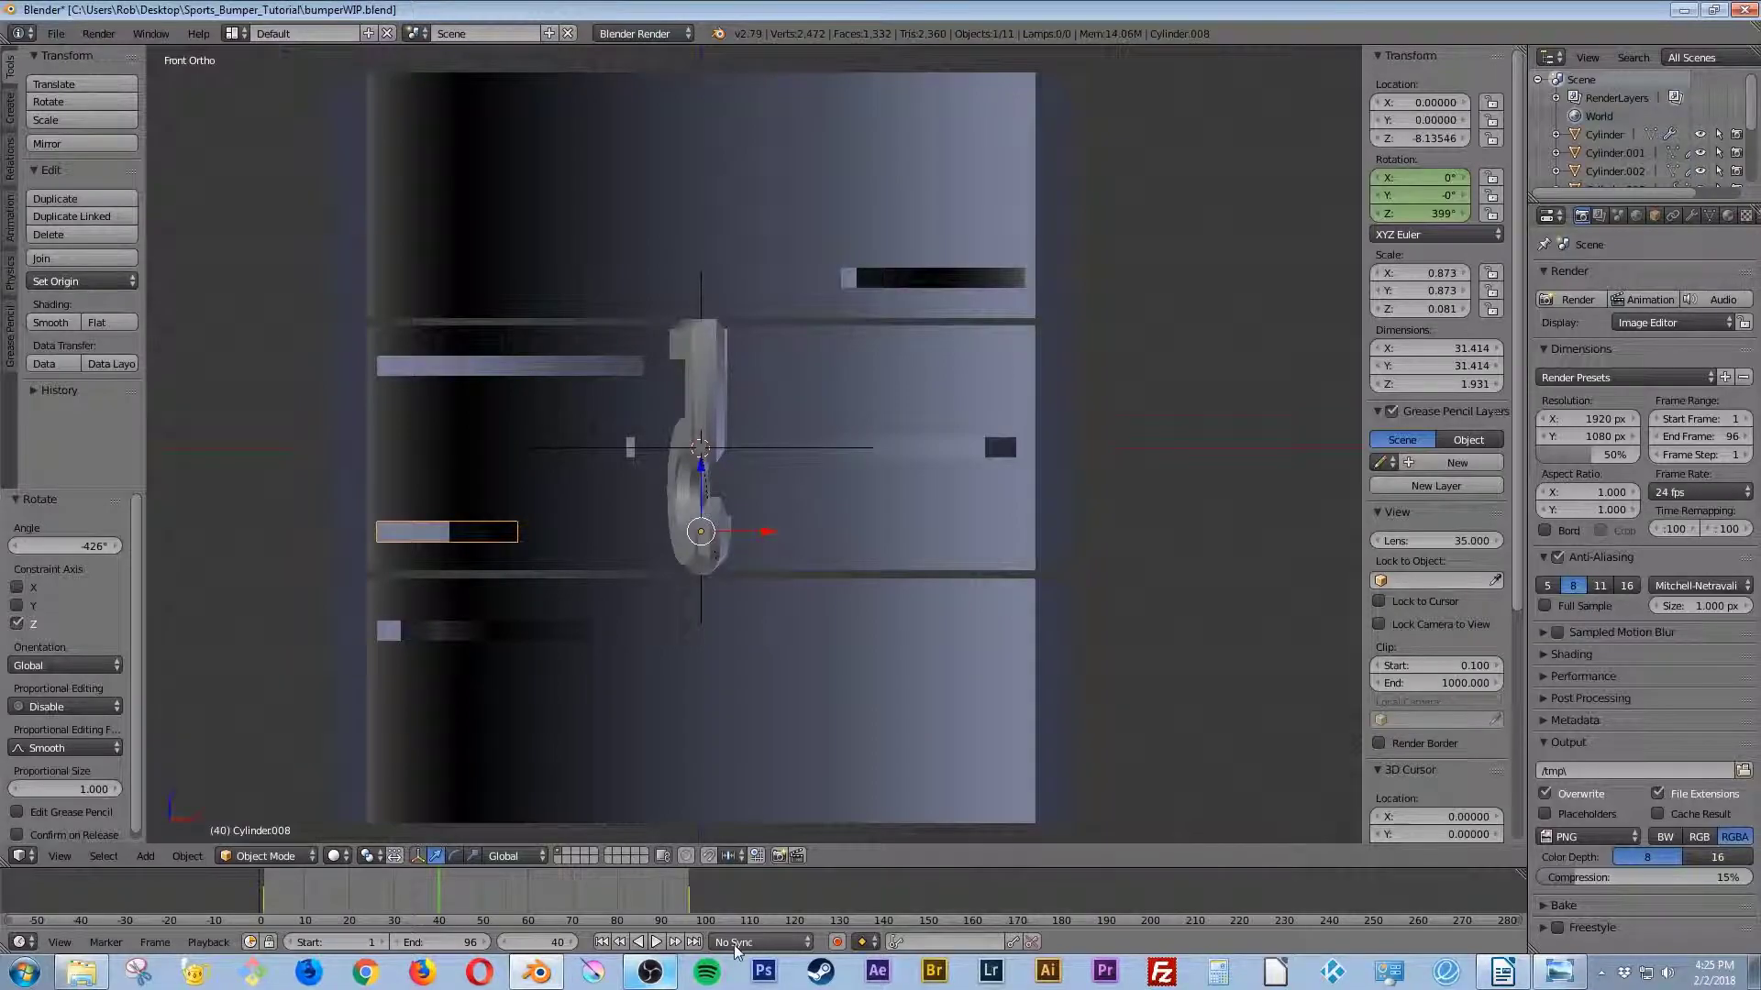
Step: Set the lowest thin strip's Z rotation to 647° at frame 96, keyframe the rotation, and preview the full animation
{"action": "left_click", "coordinate": [694, 942]}
{"action": "right_click", "coordinate": [440, 634]}
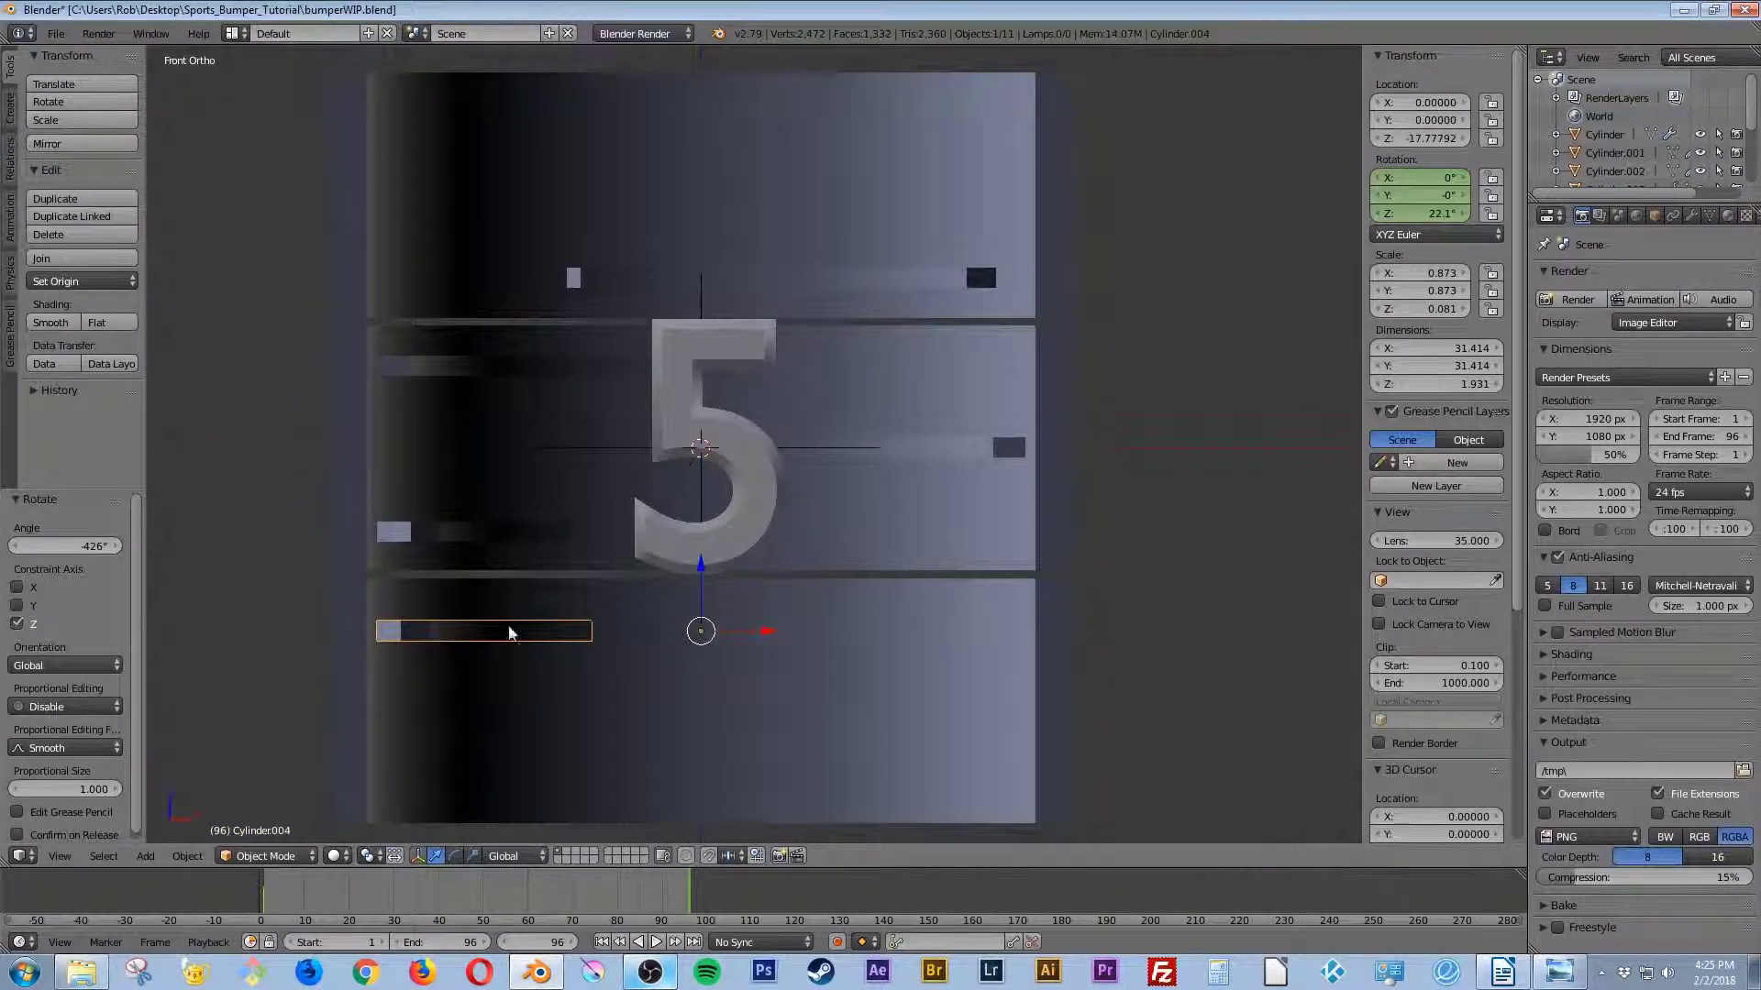
{"action": "left_click_drag", "start_coordinate": [1401, 215], "coordinate": [1732, 215]}
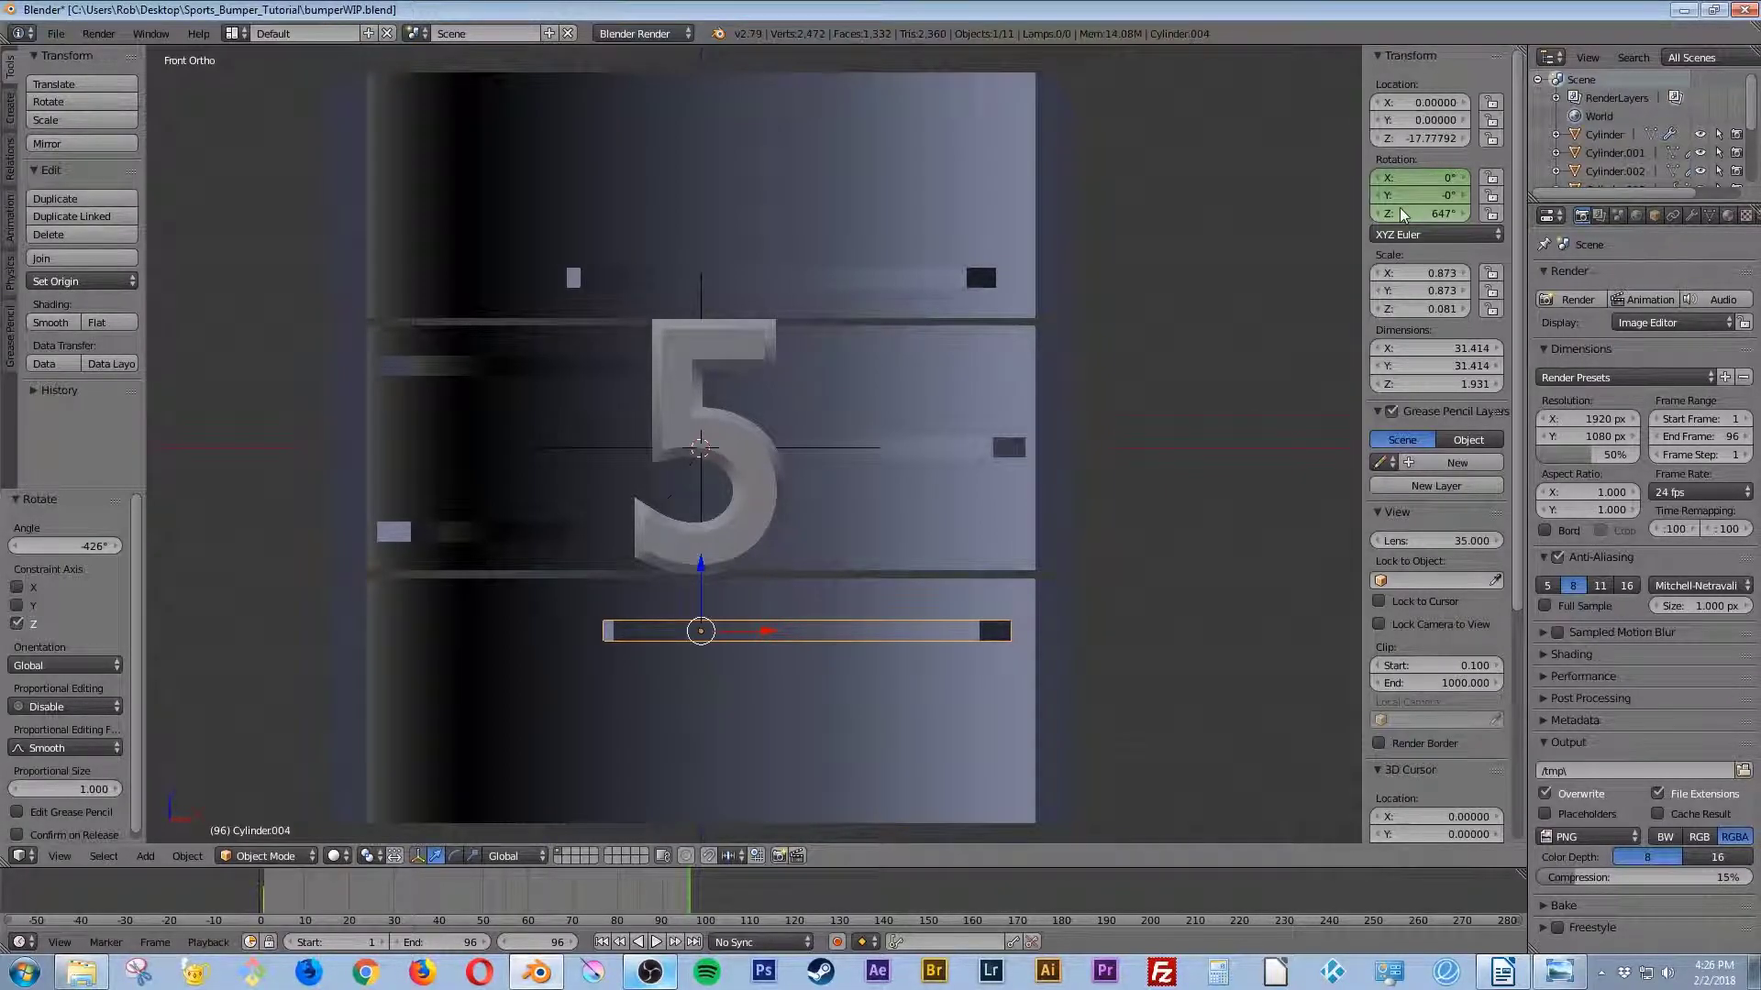
{"action": "key", "text": "i"}
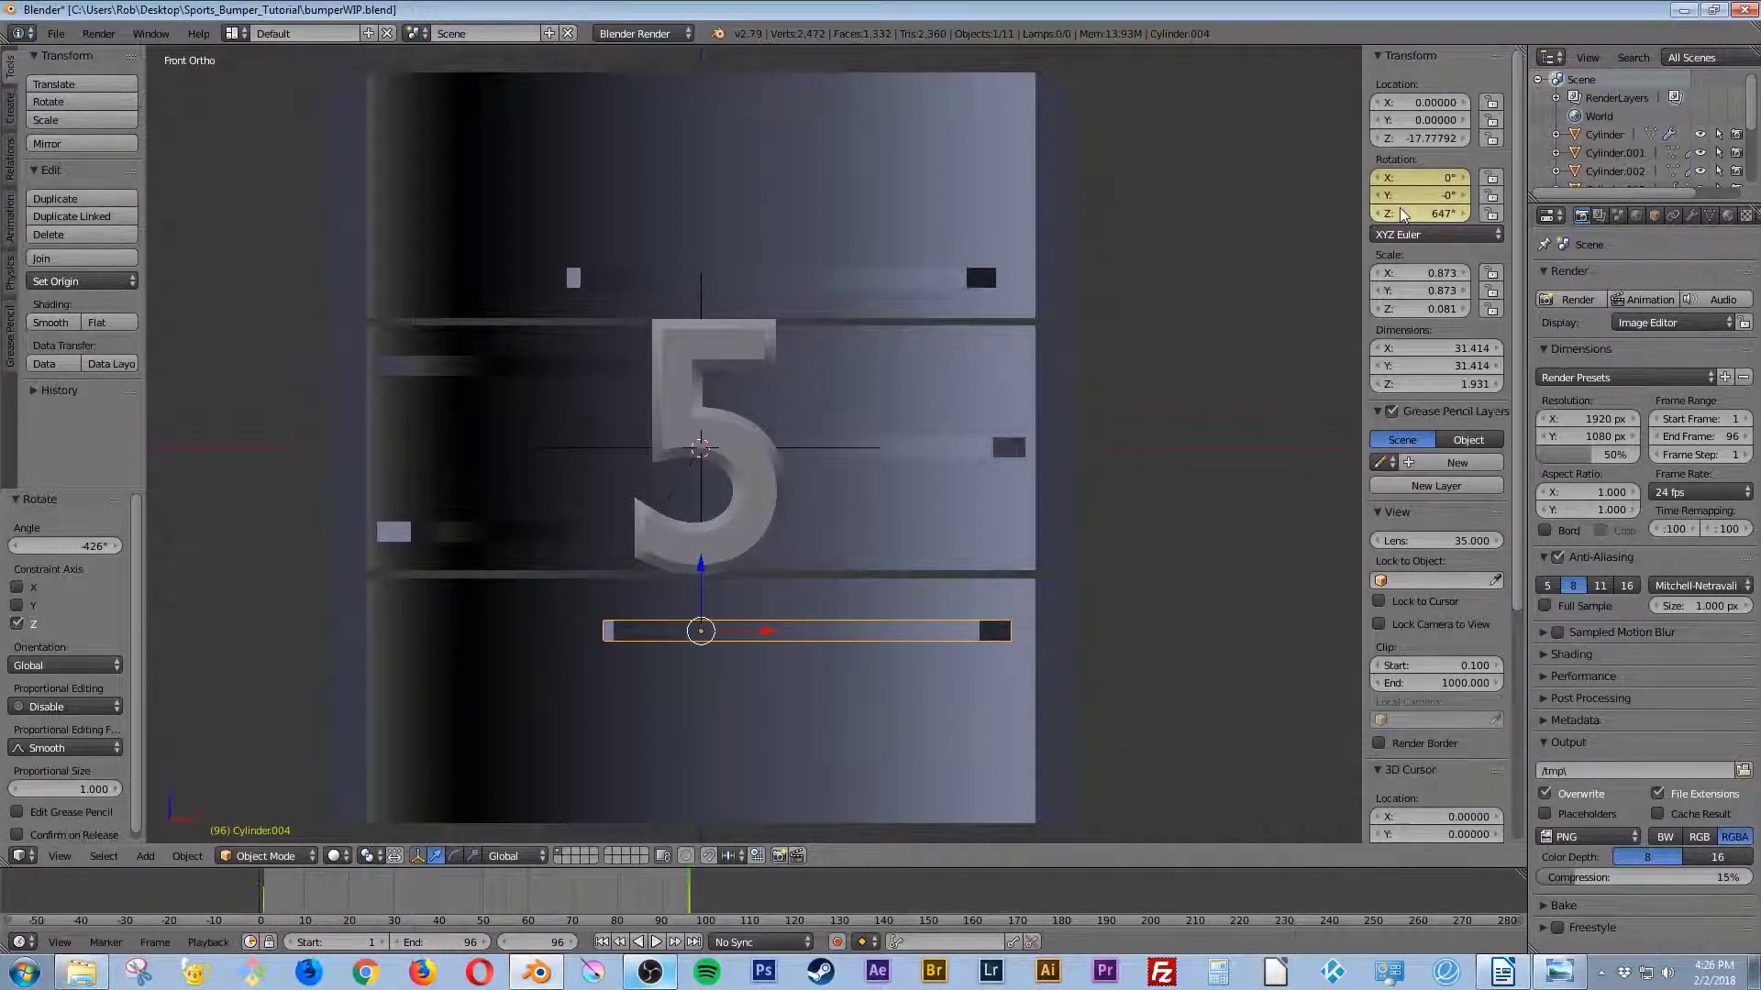
{"action": "left_click", "coordinate": [653, 942]}
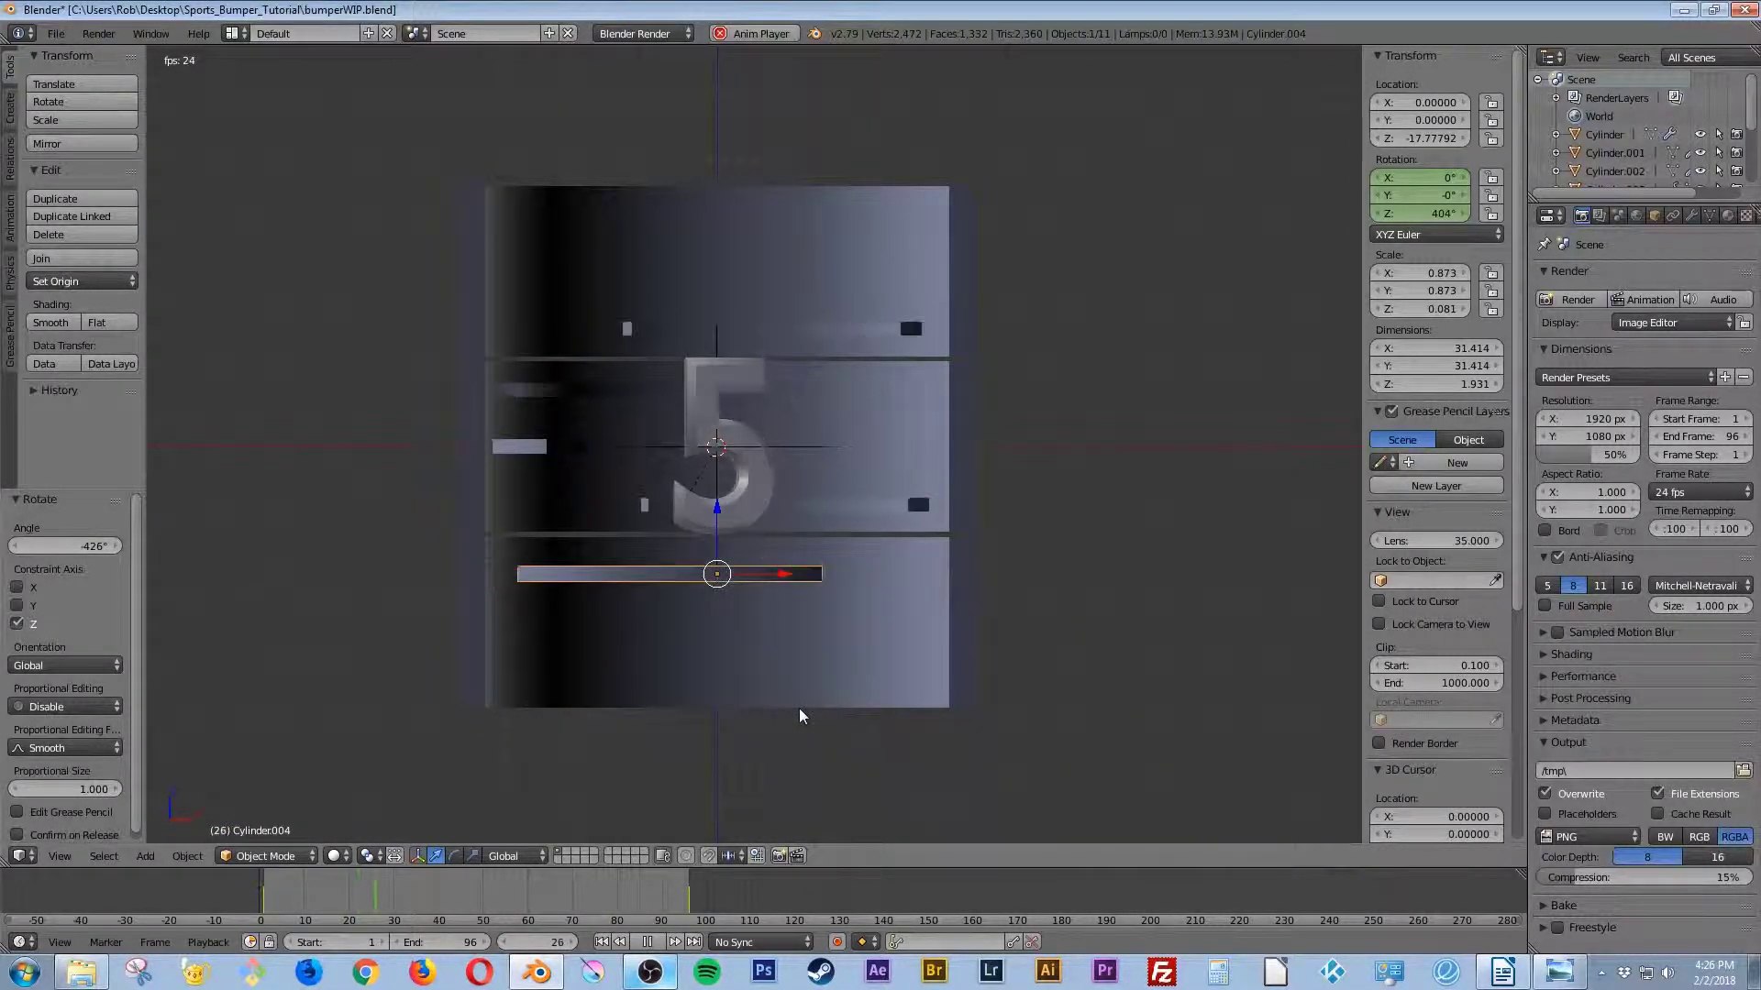
{"action": "left_click", "coordinate": [647, 945]}
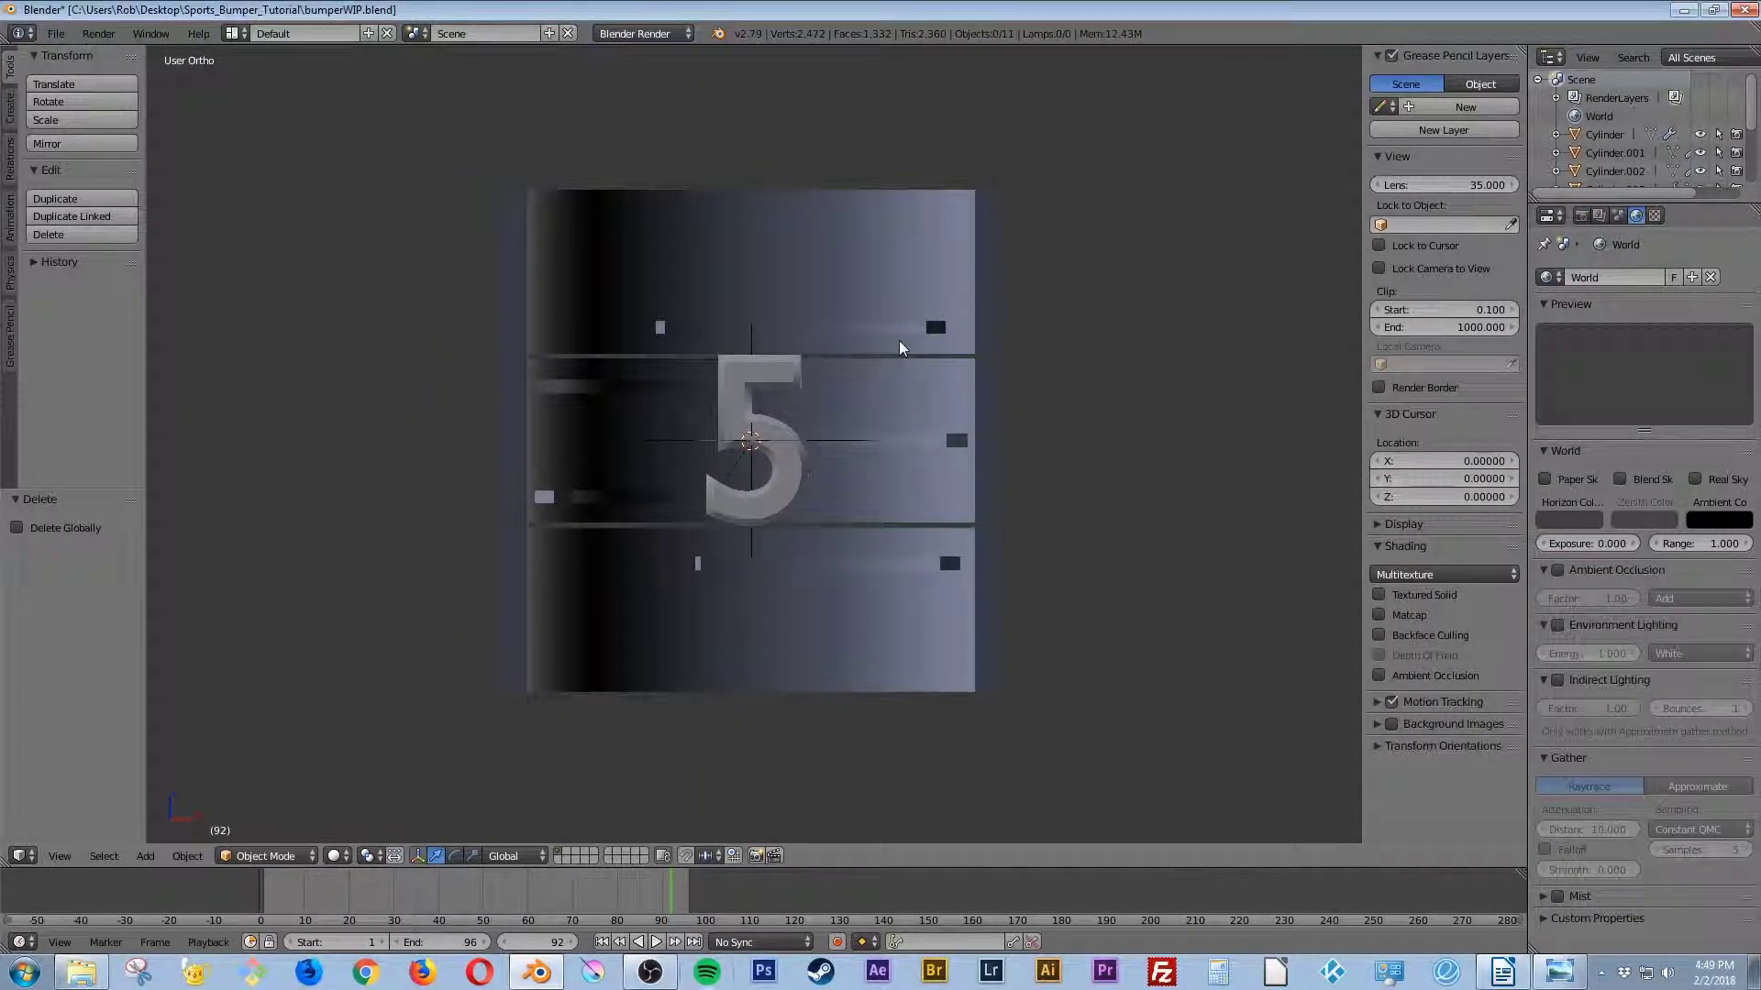
Step: Add a camera pulled back along Y to about -35 and scale it up to about 15.4
{"action": "key", "text": "shift+a"}
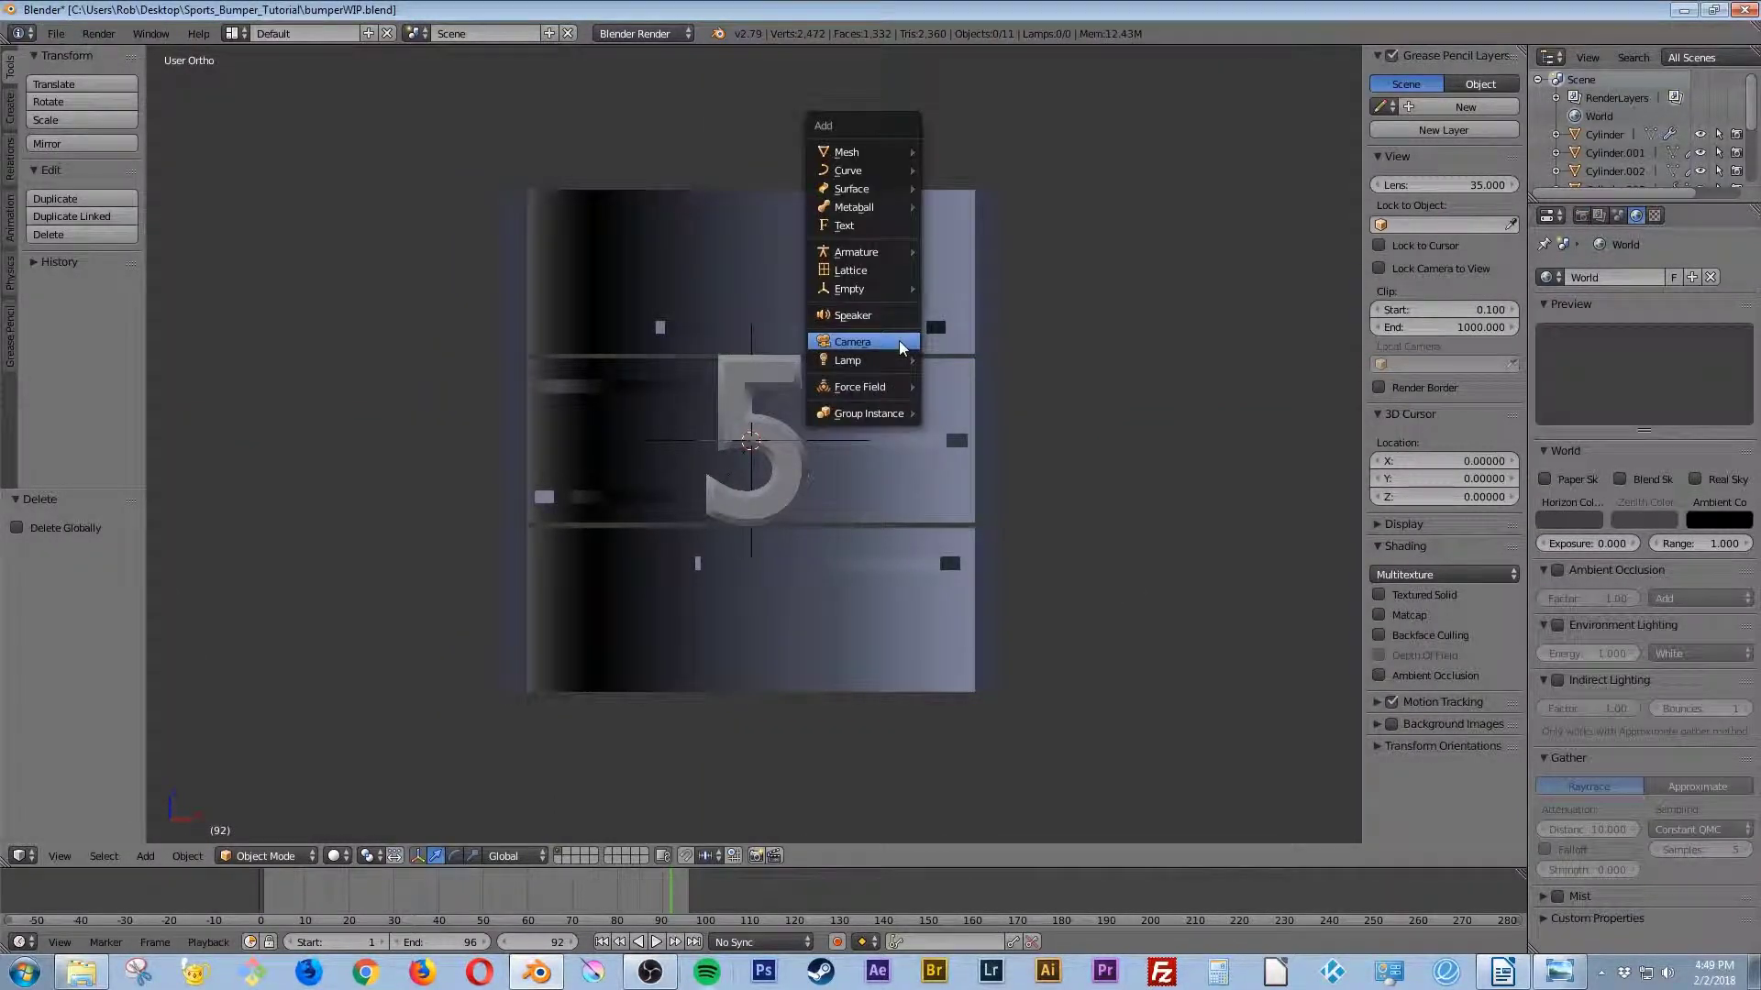
{"action": "left_click", "coordinate": [853, 343]}
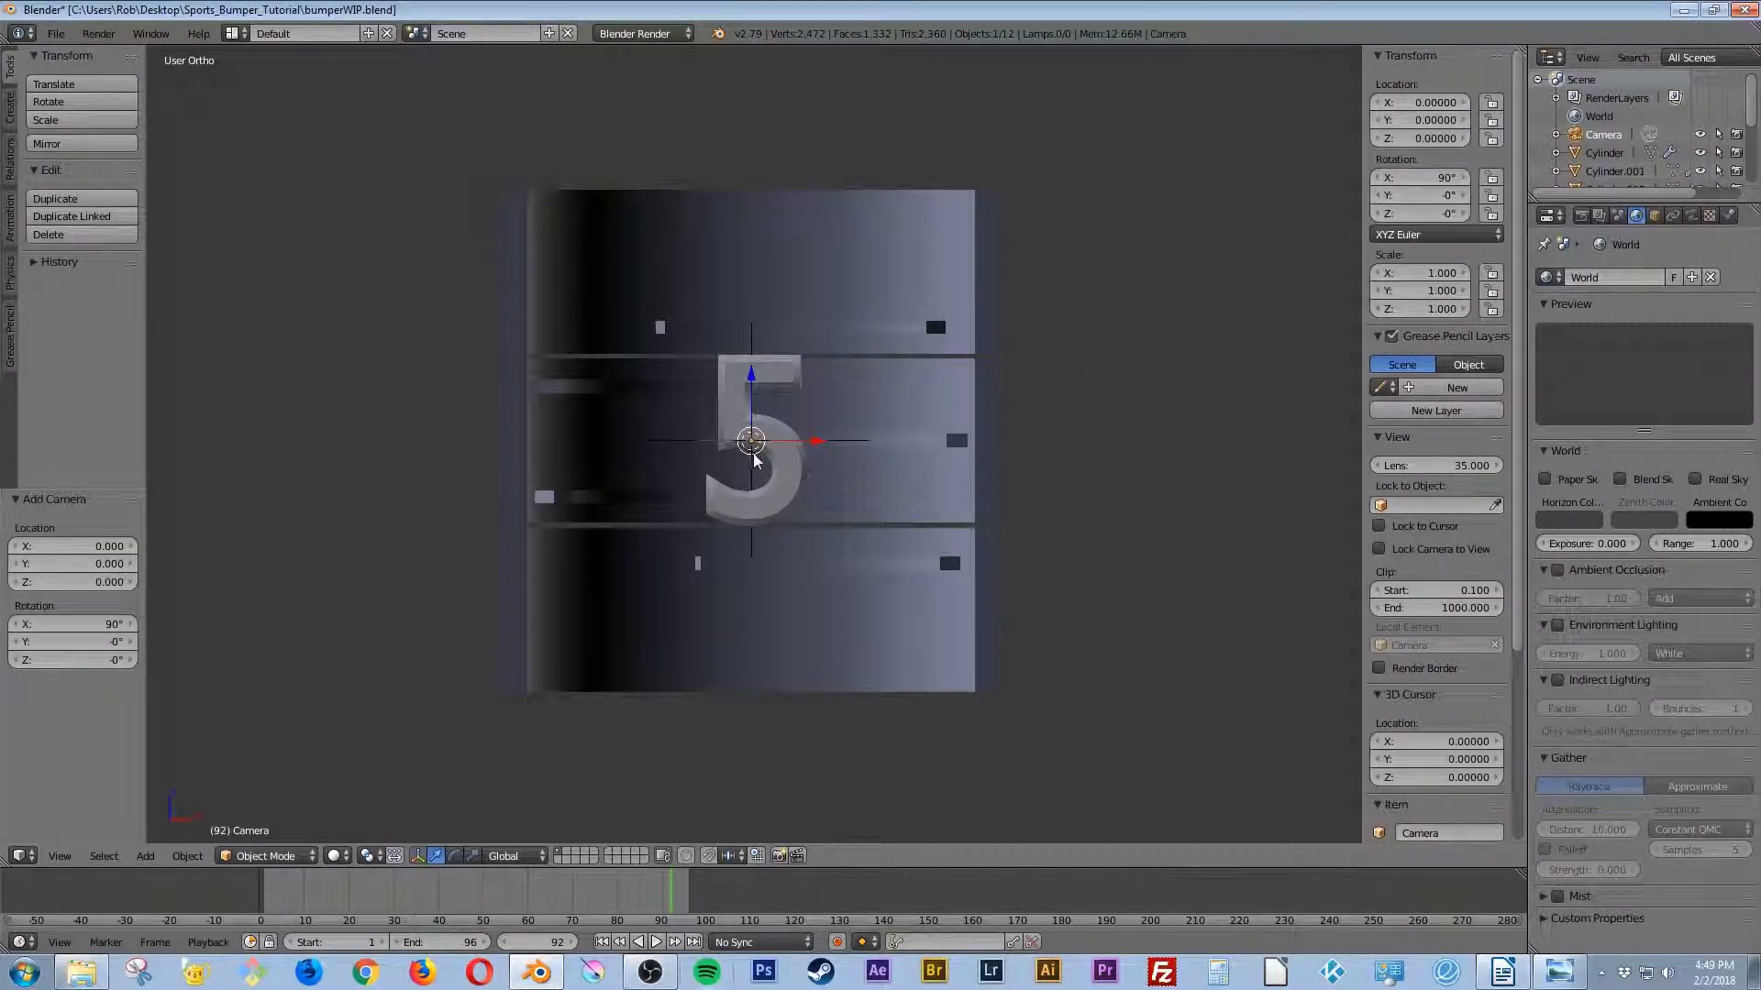
{"action": "middle_click_drag", "start_coordinate": [803, 475], "coordinate": [711, 541]}
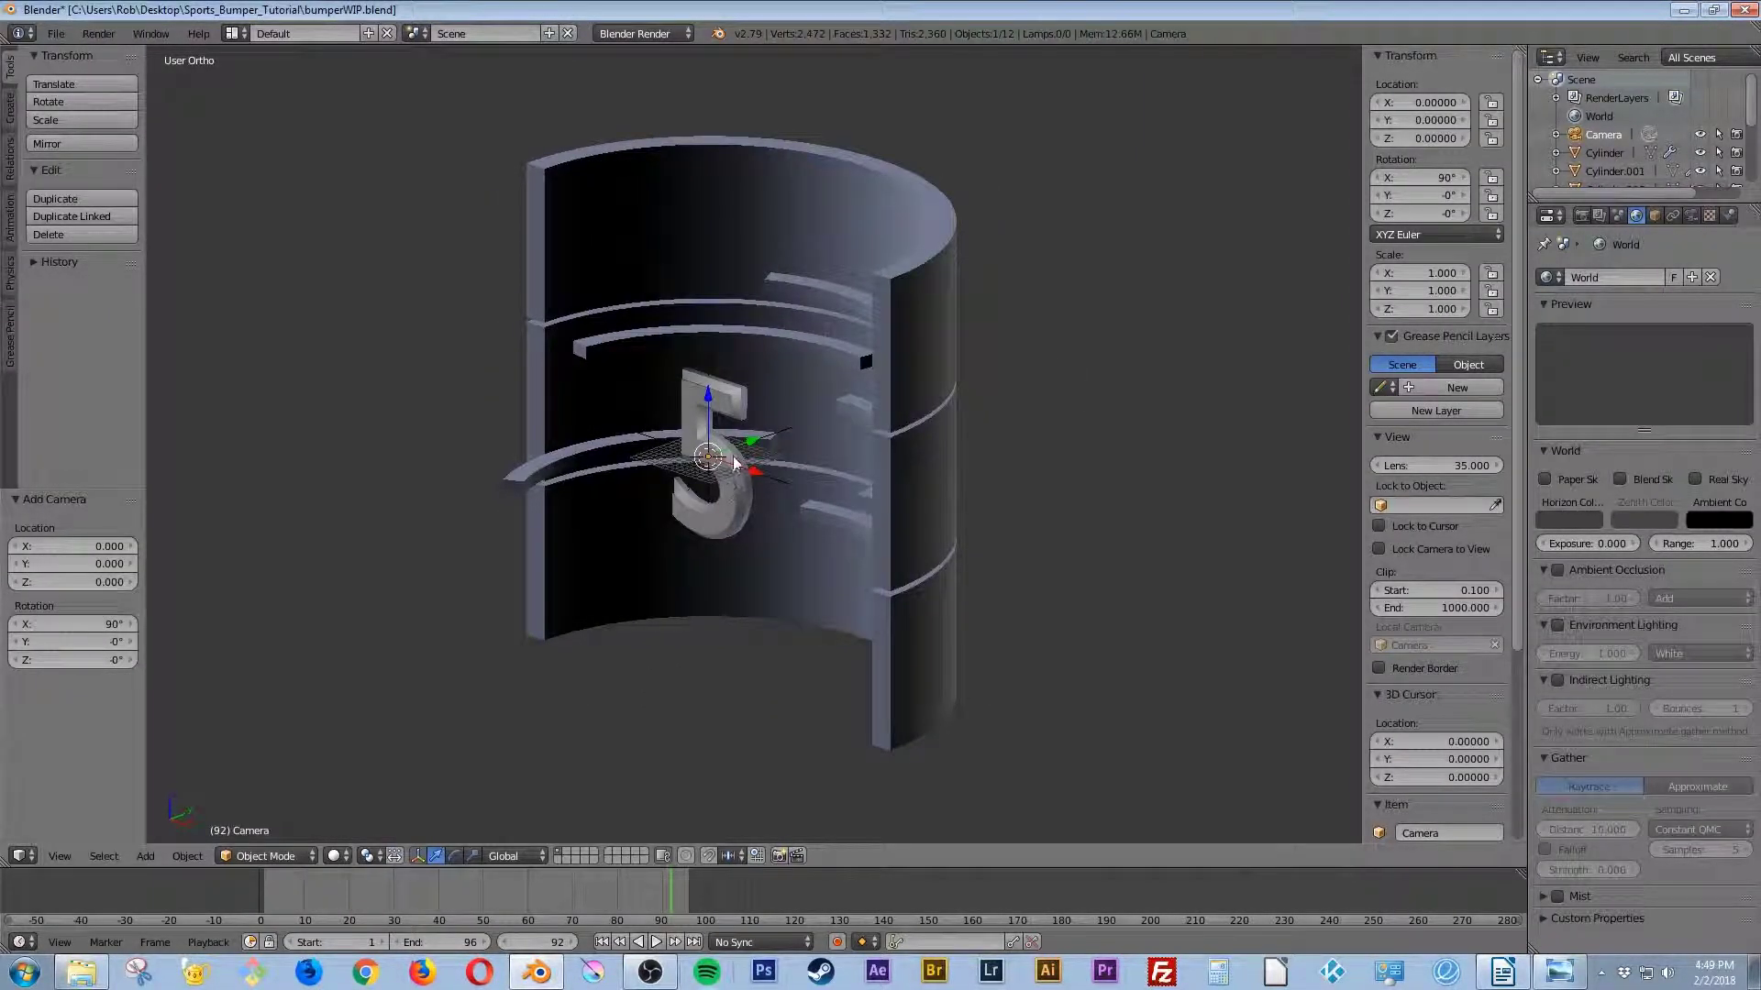
{"action": "left_click_drag", "start_coordinate": [758, 445], "coordinate": [702, 492]}
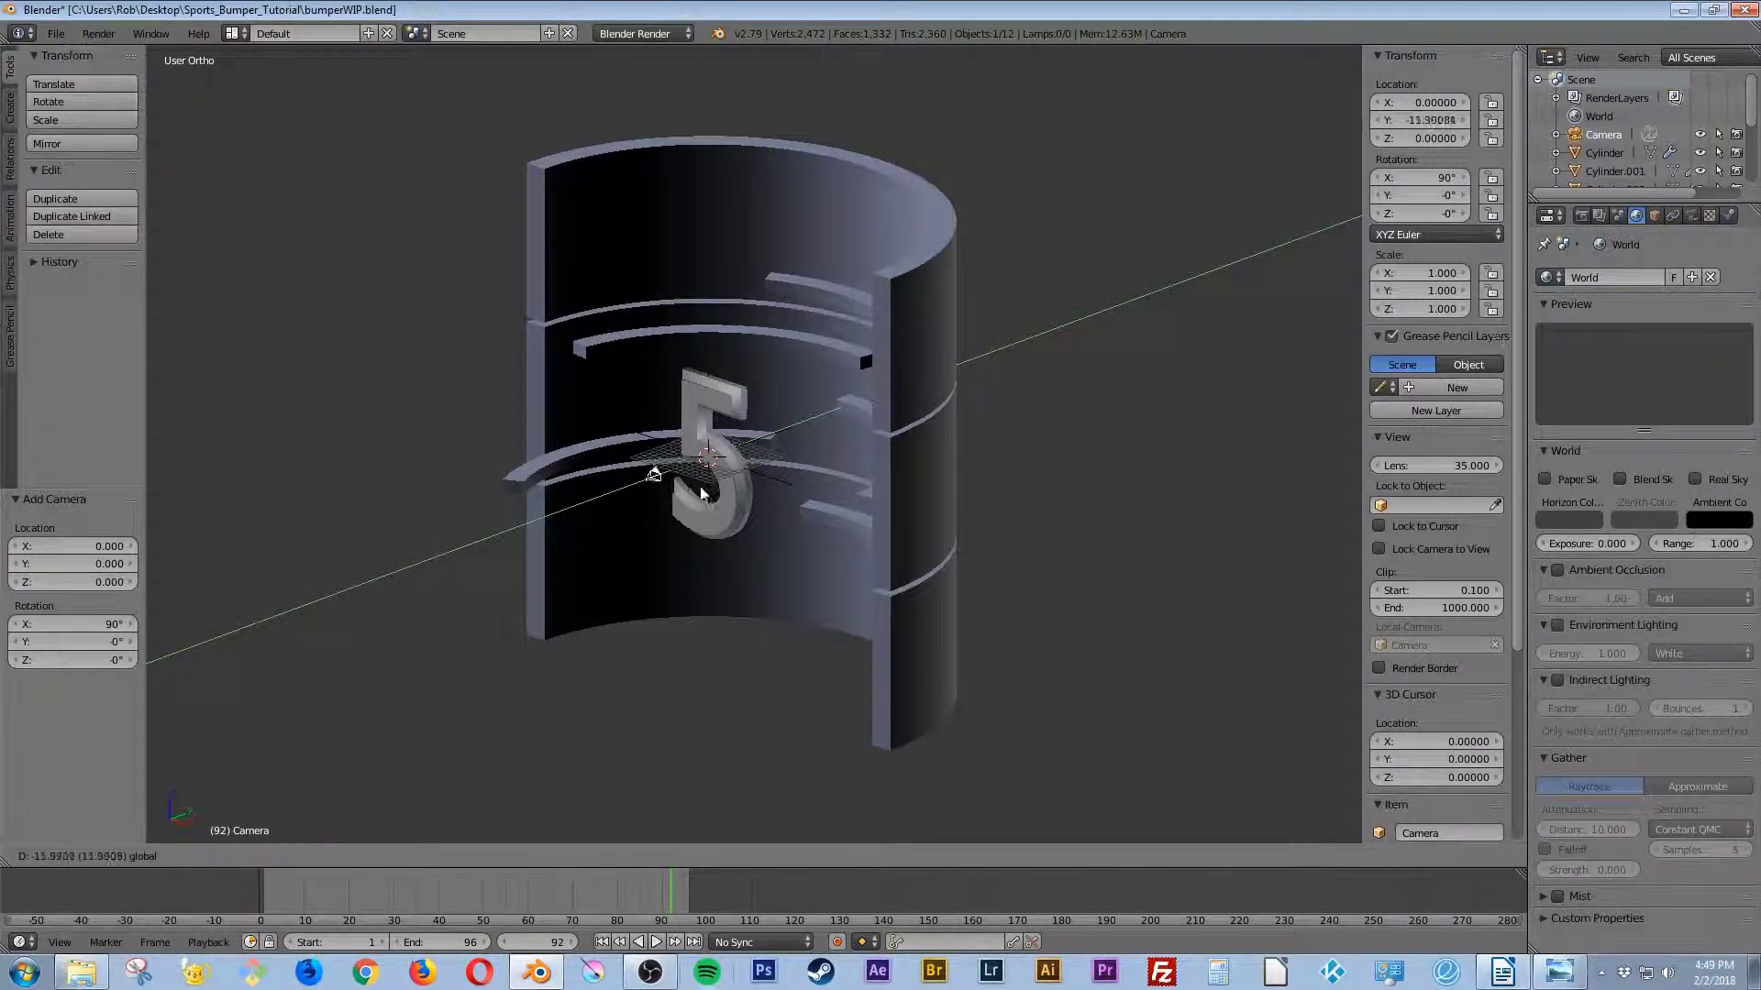
{"action": "left_click_drag", "start_coordinate": [615, 535], "coordinate": [607, 541]}
{"action": "key", "text": "s"}
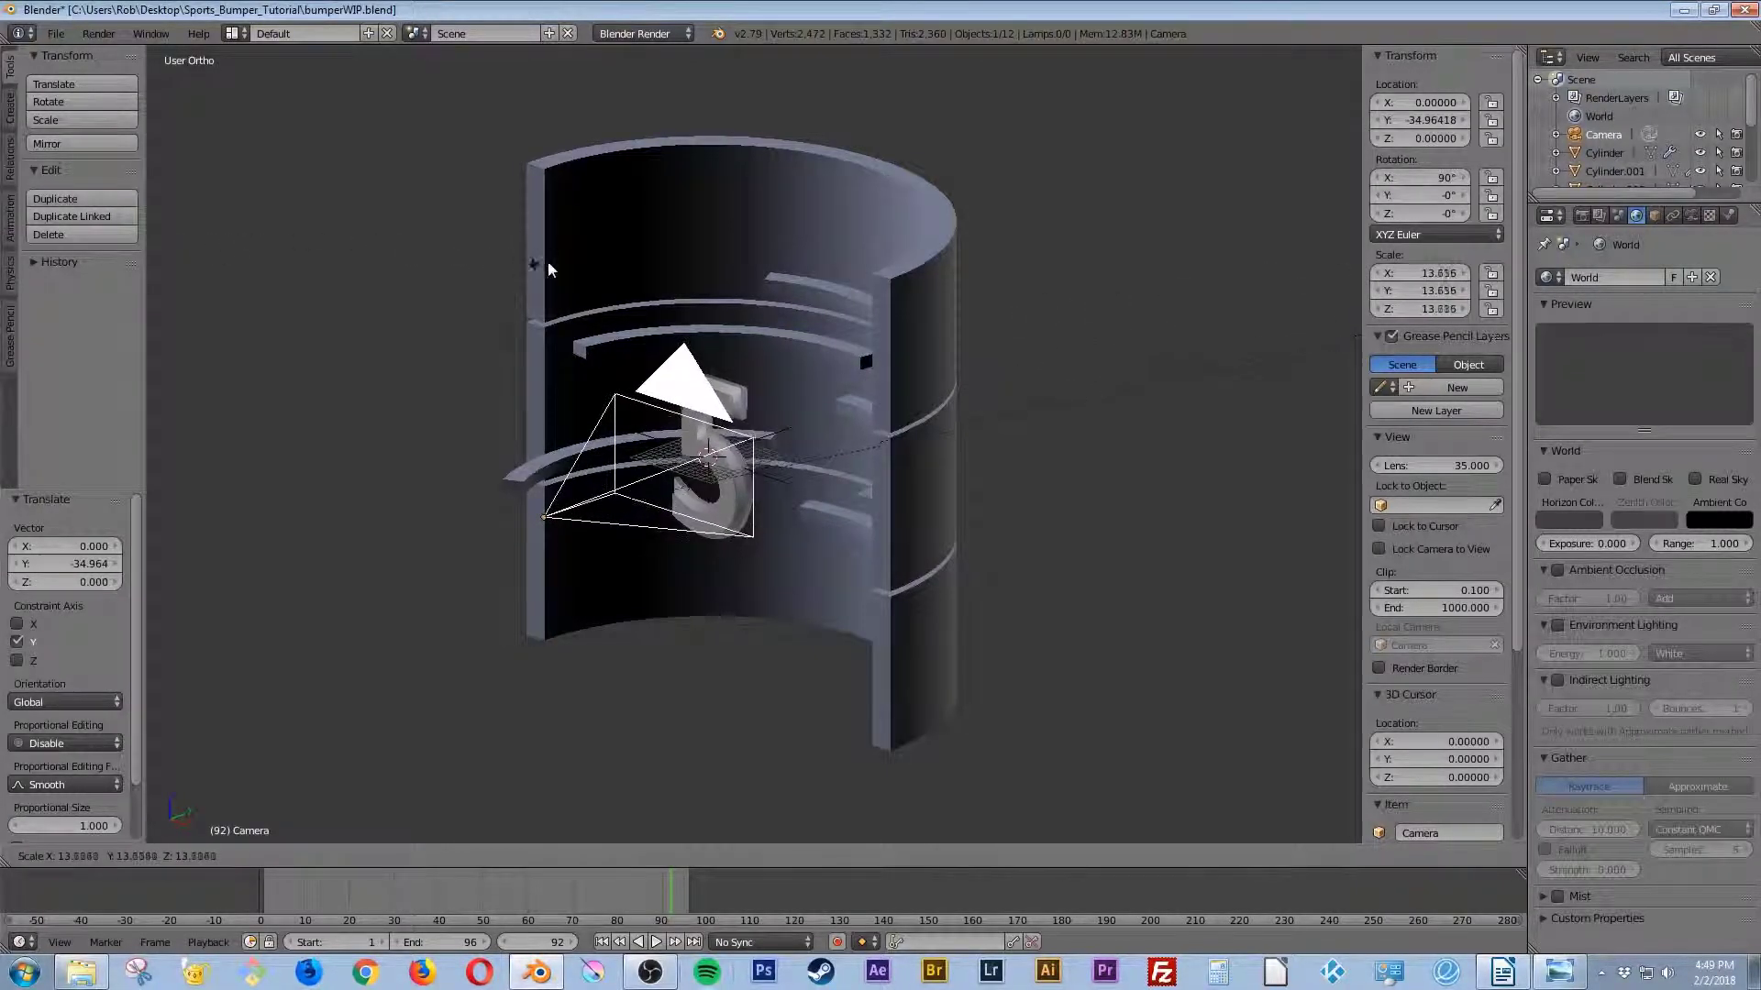
{"action": "left_click", "coordinate": [707, 286]}
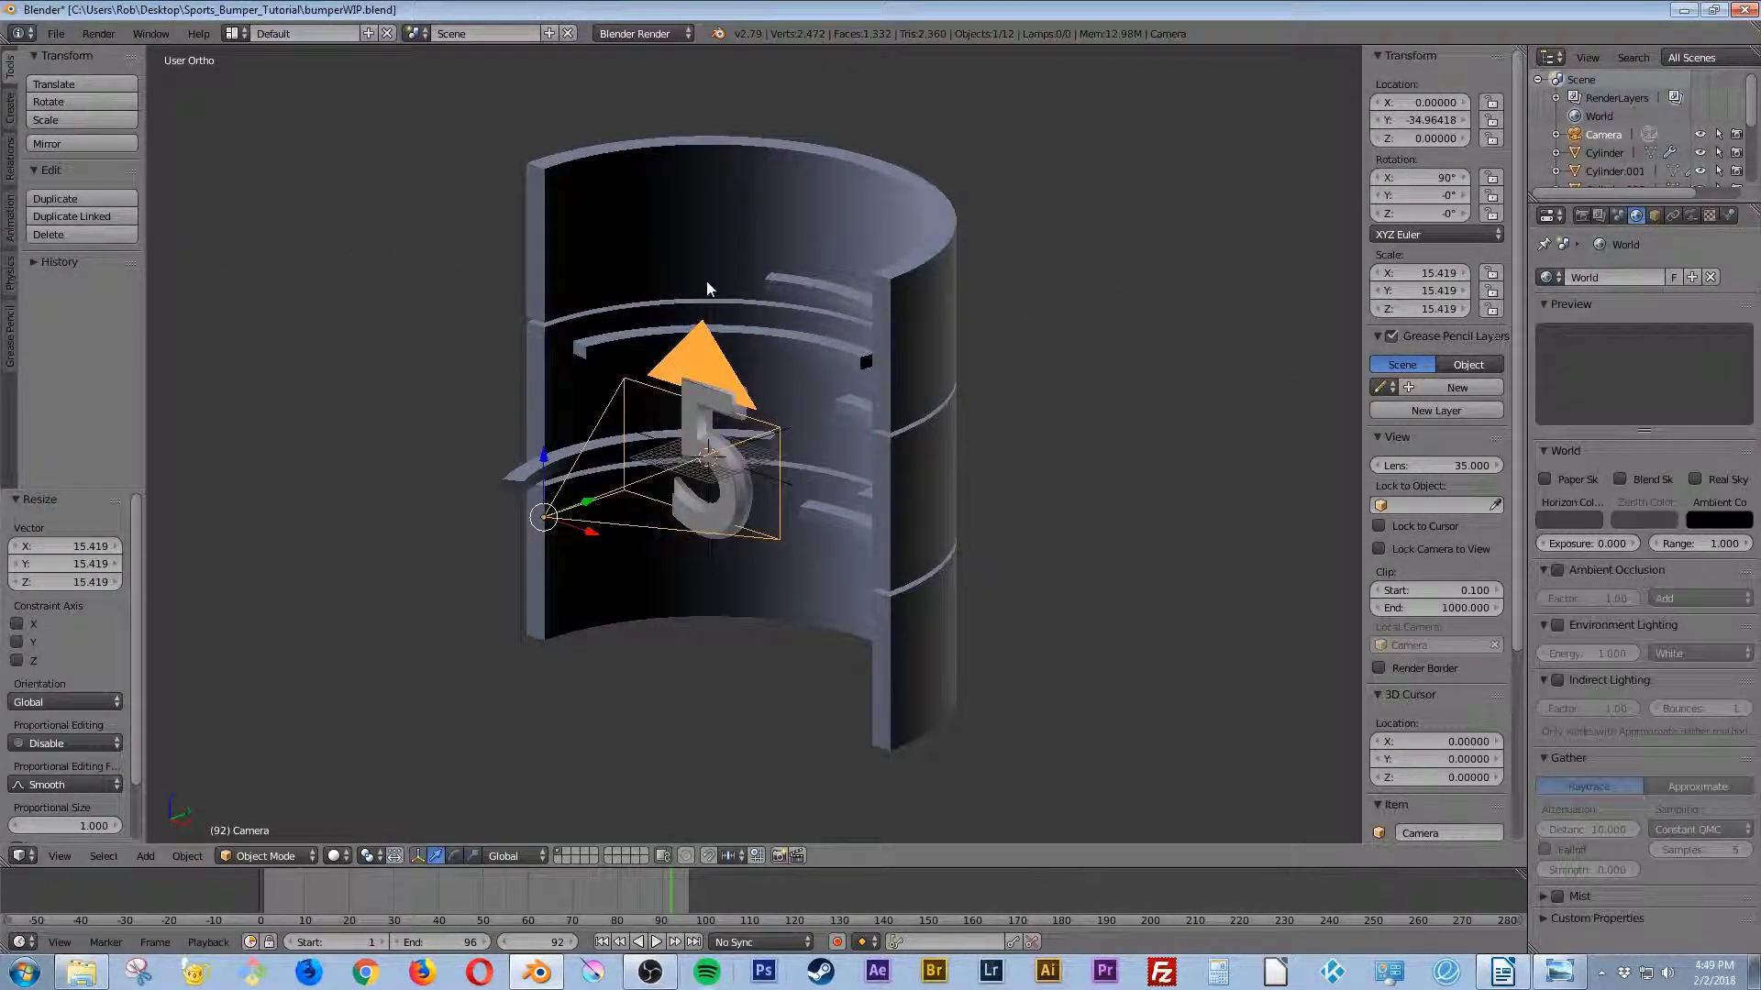
Step: At frame 96, split the 3D view into two viewports and make one look through the camera
{"action": "left_click", "coordinate": [695, 943]}
{"action": "key", "text": "n"}
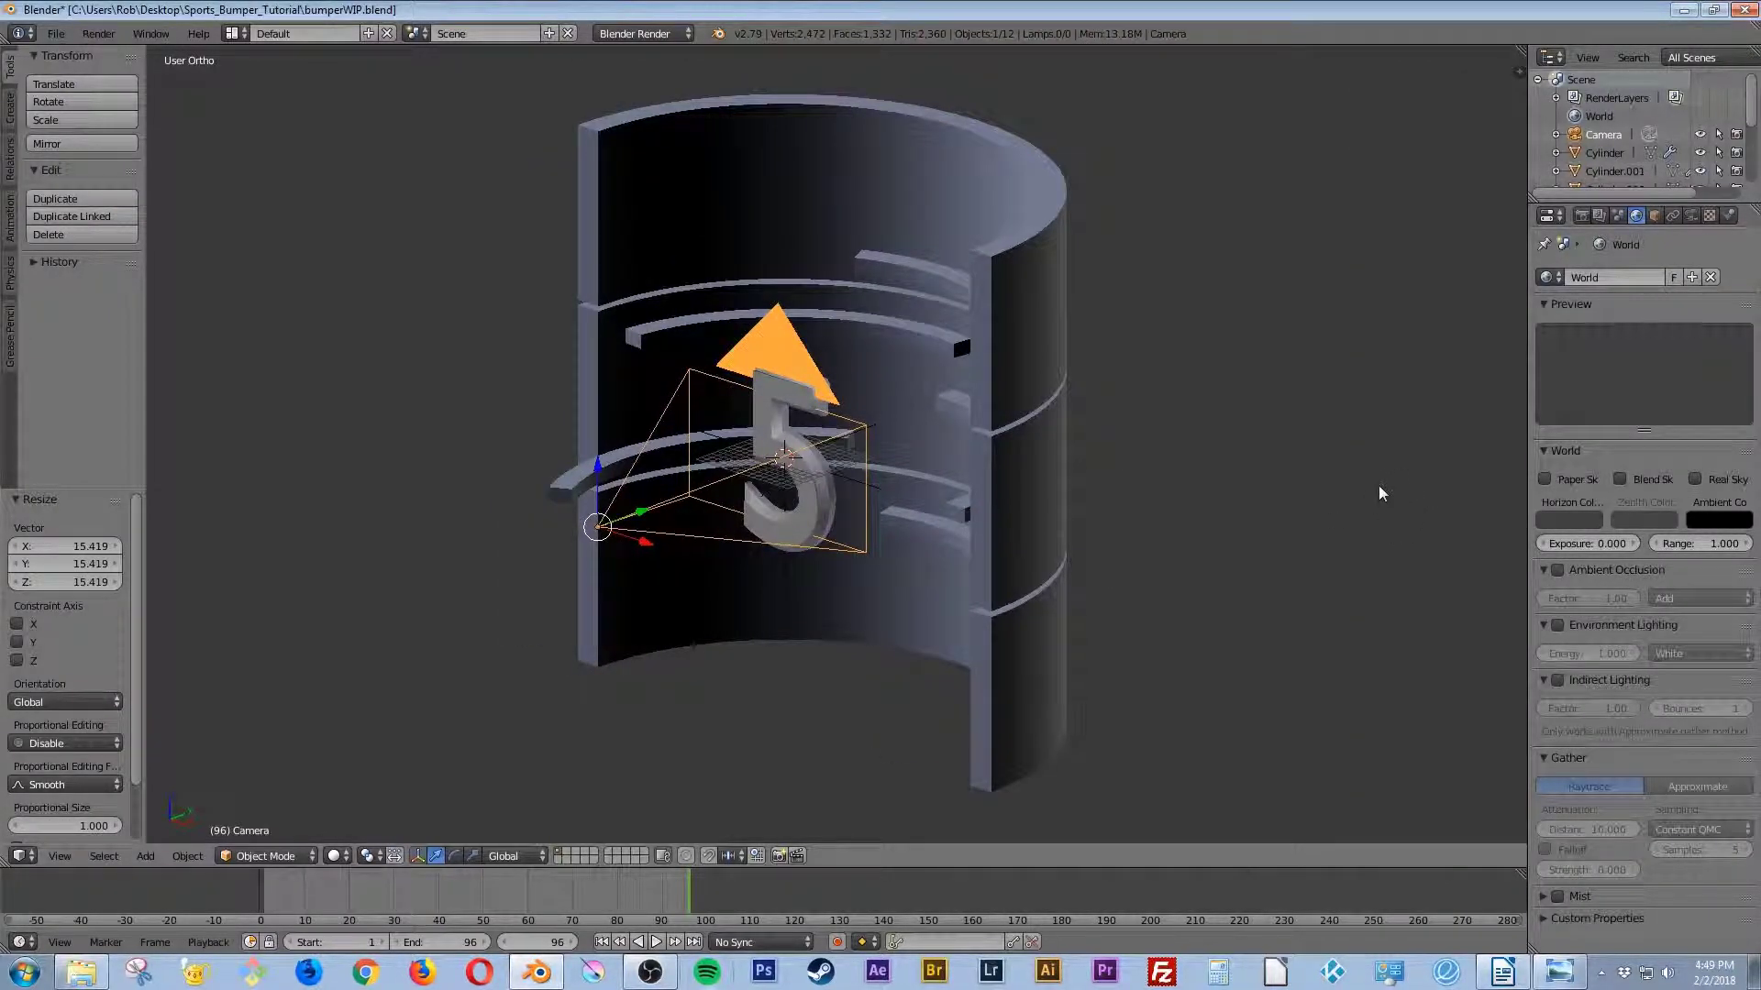
{"action": "key", "text": "t"}
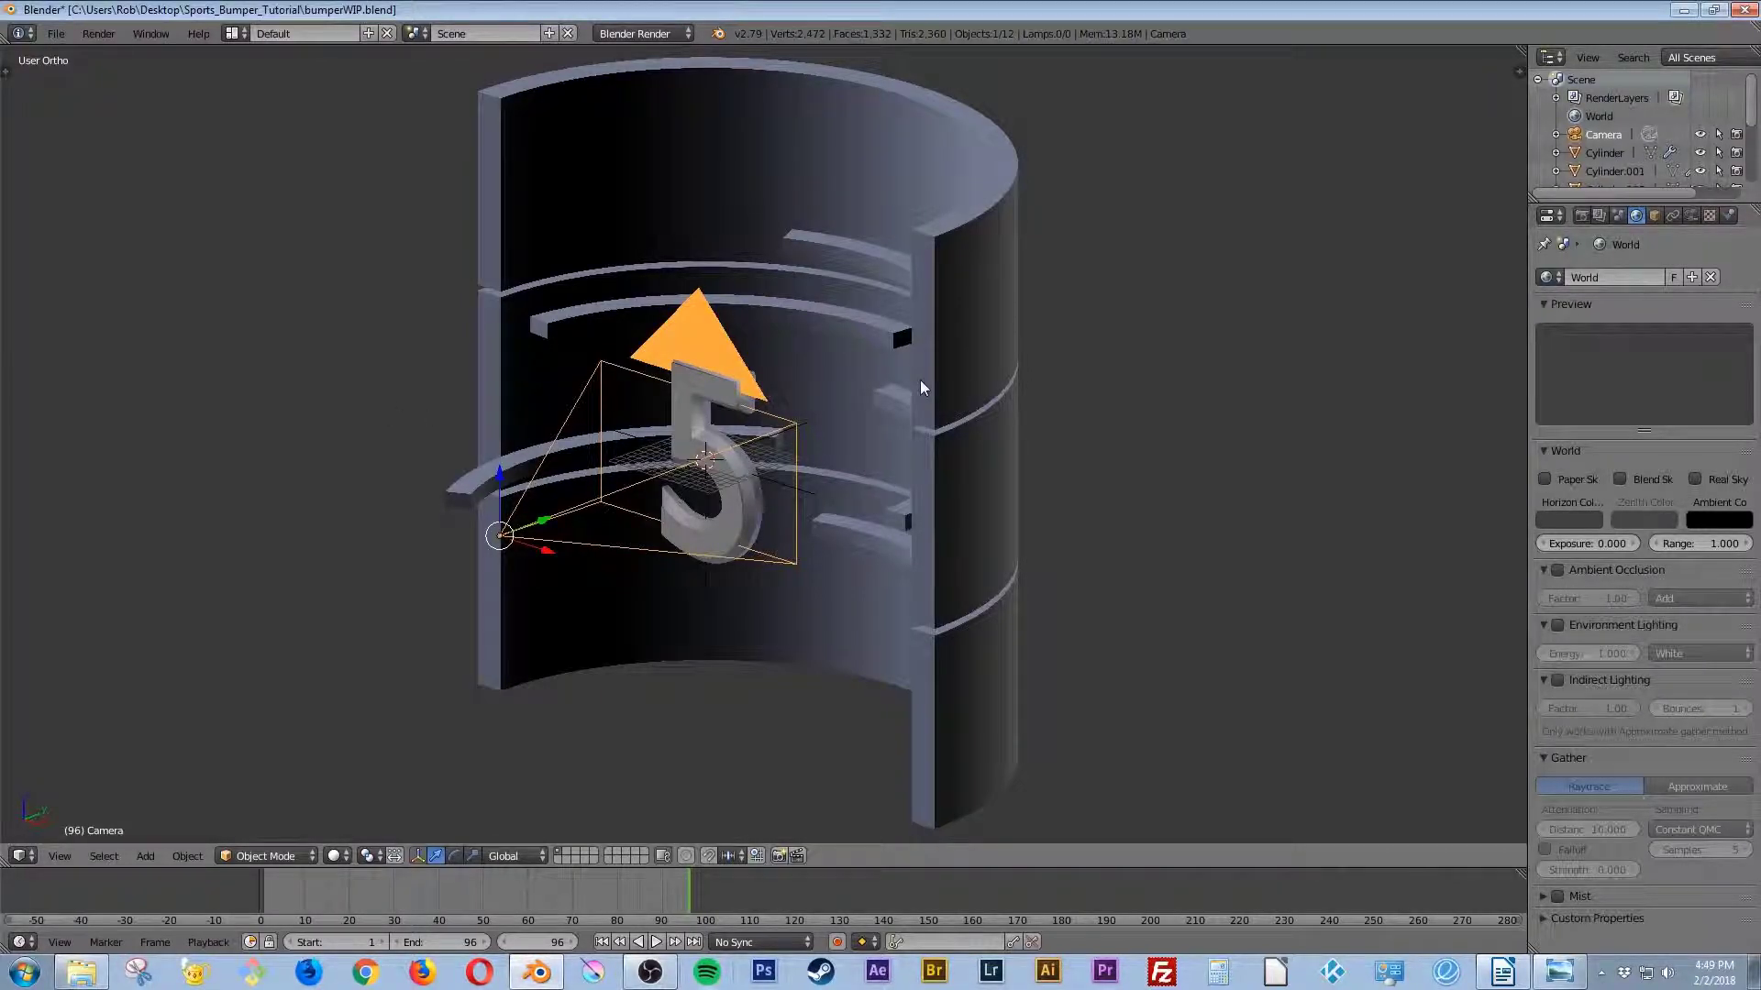
{"action": "left_click_drag", "start_coordinate": [1526, 46], "coordinate": [870, 183]}
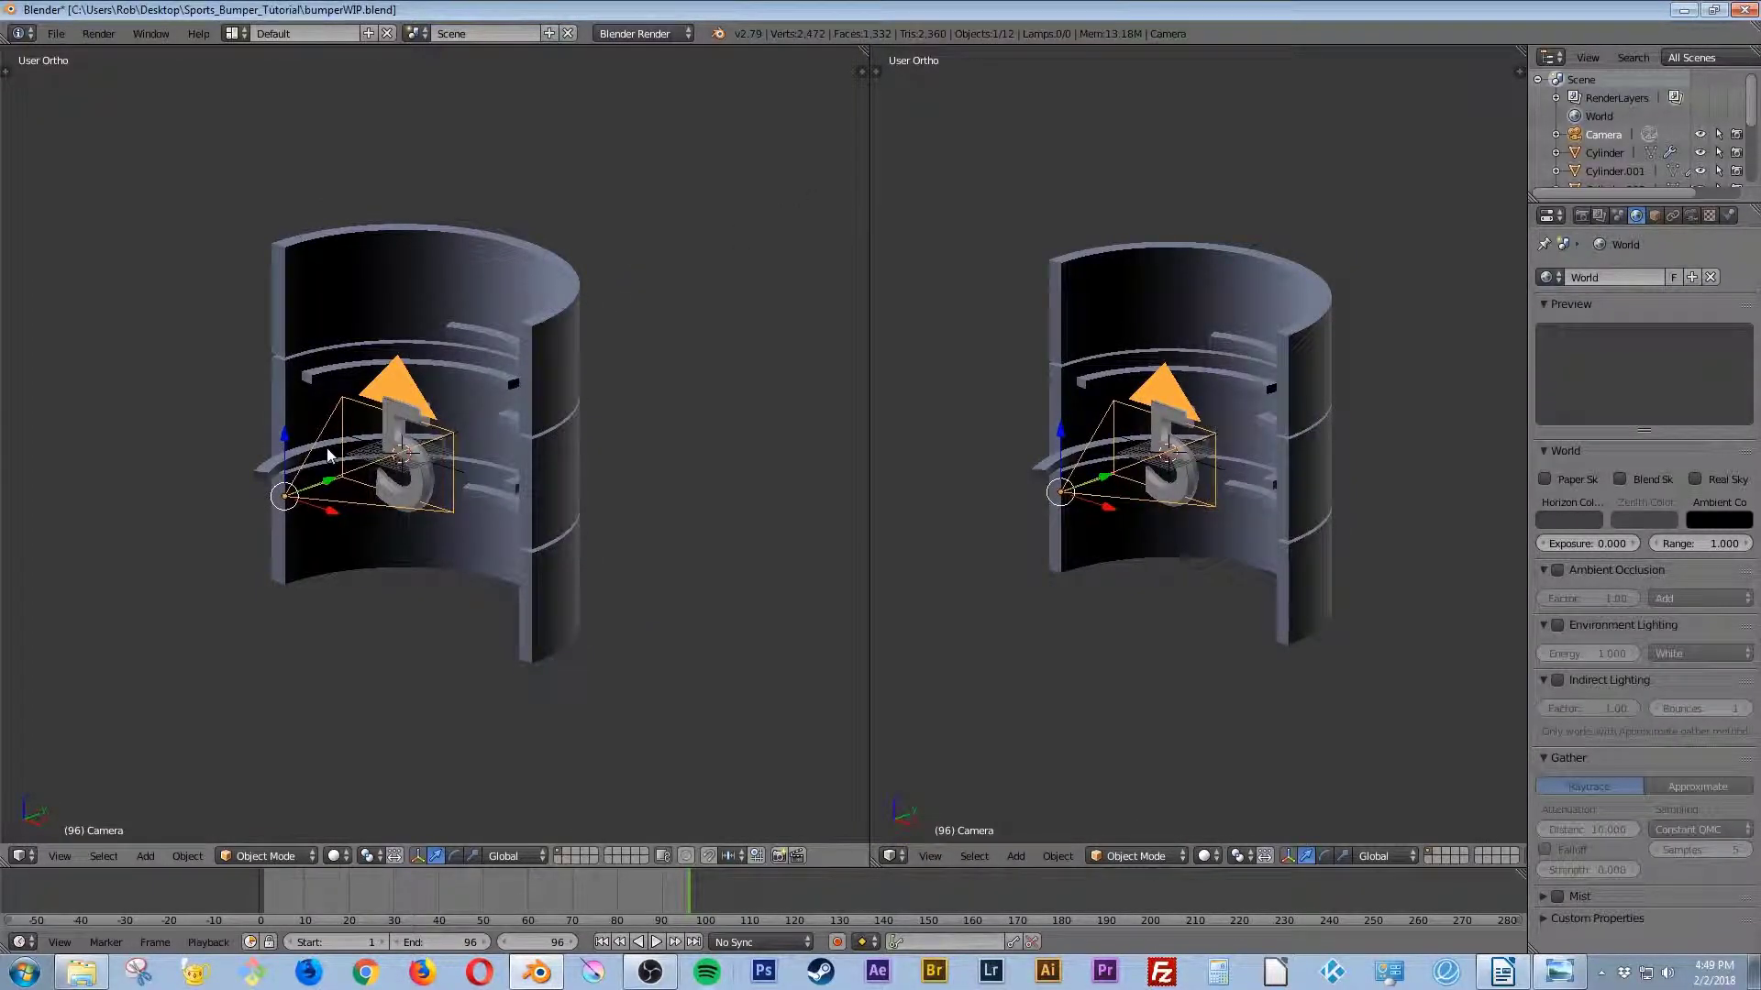
{"action": "key", "text": "KP_0"}
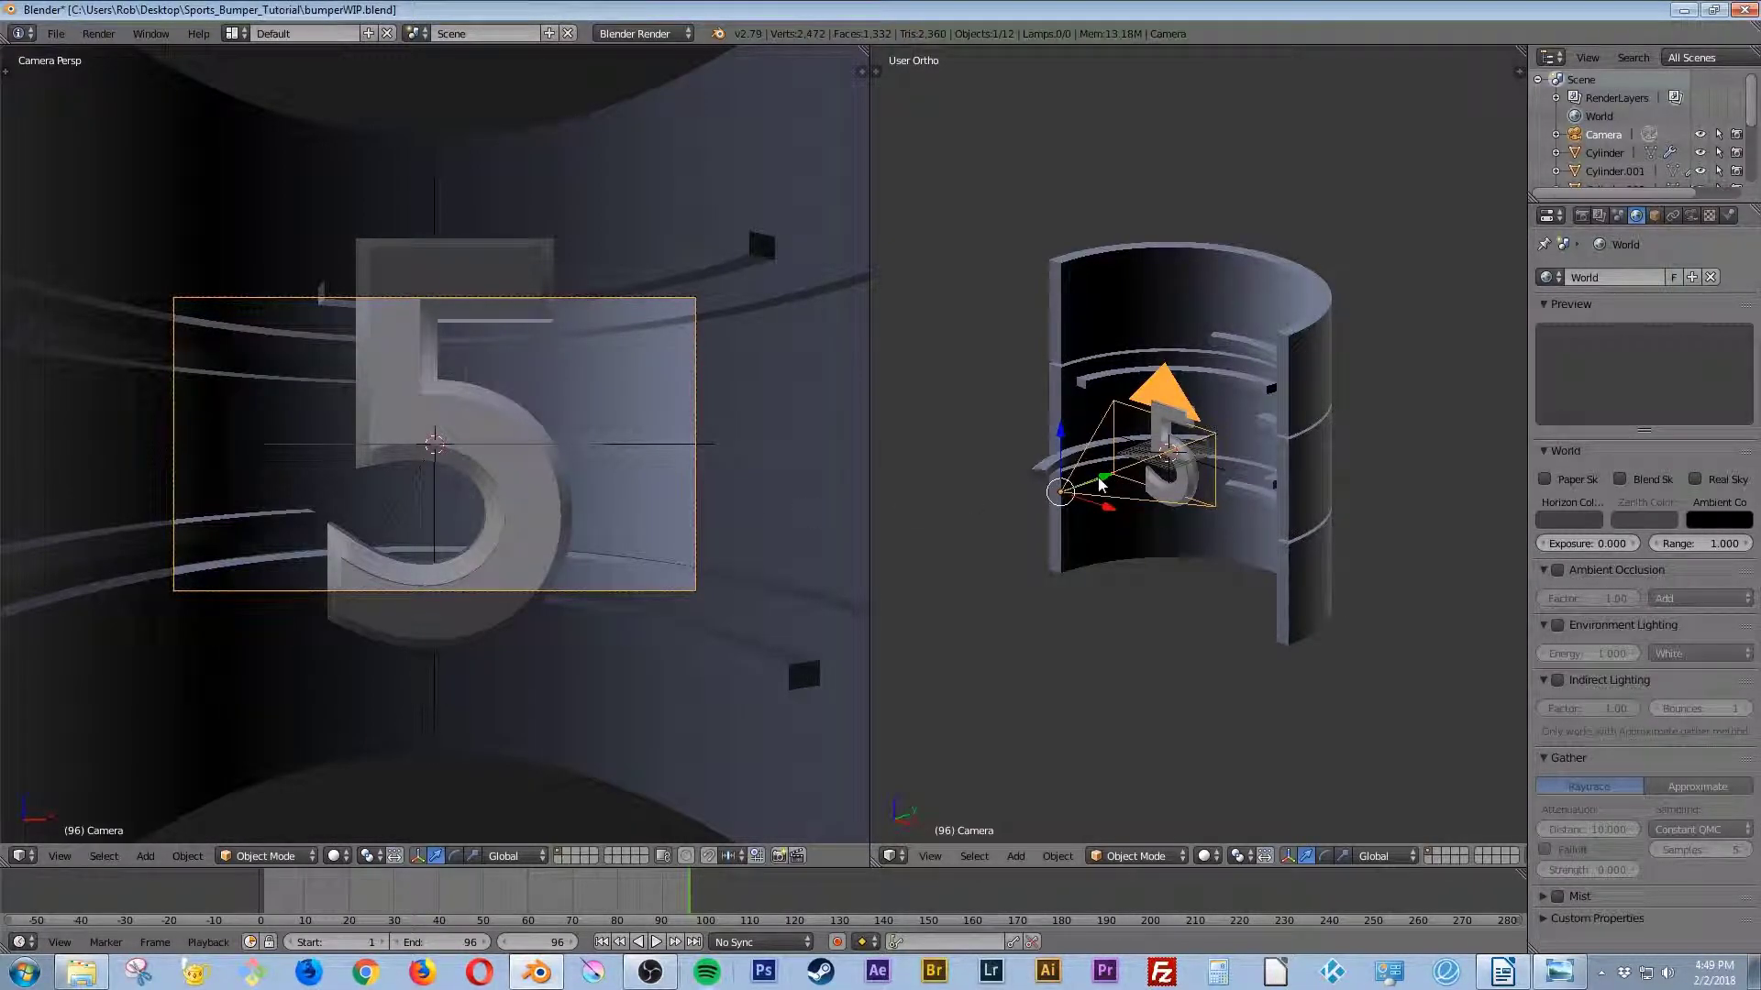
Step: Move the camera back along Y to about -59.56, keyframe its rotation and location at frame 96, and save the file
{"action": "left_click_drag", "start_coordinate": [1102, 485], "coordinate": [1029, 521]}
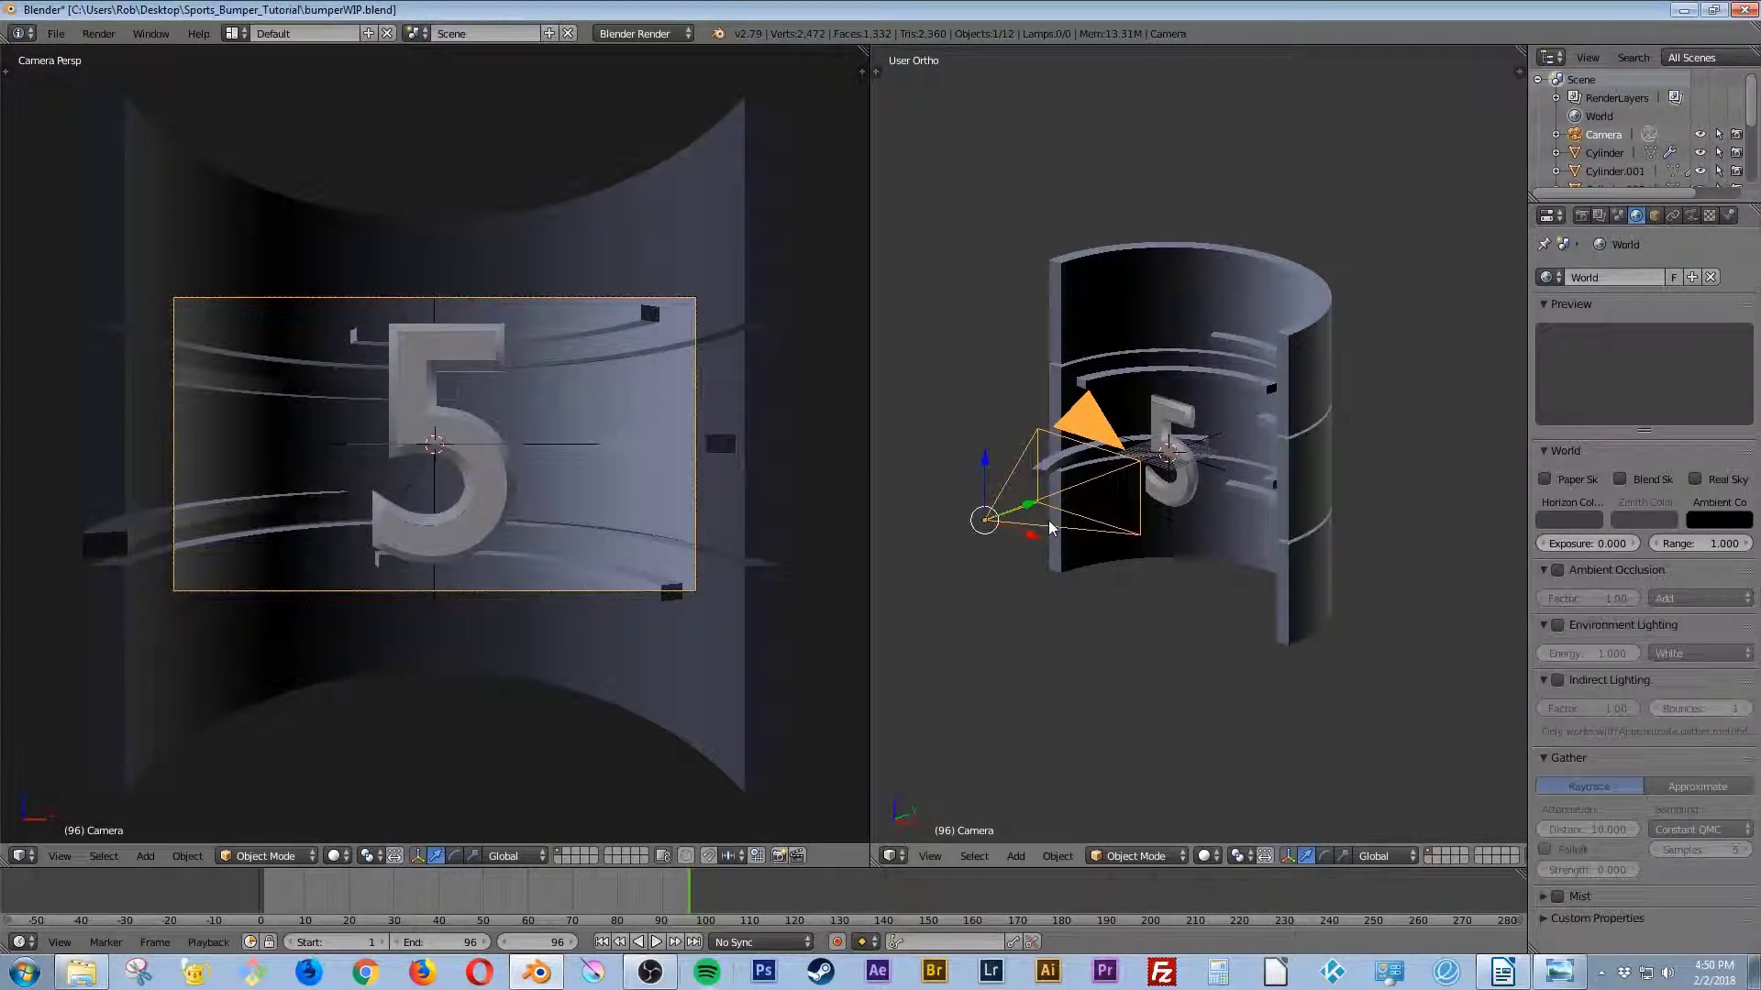
{"action": "key", "text": "n"}
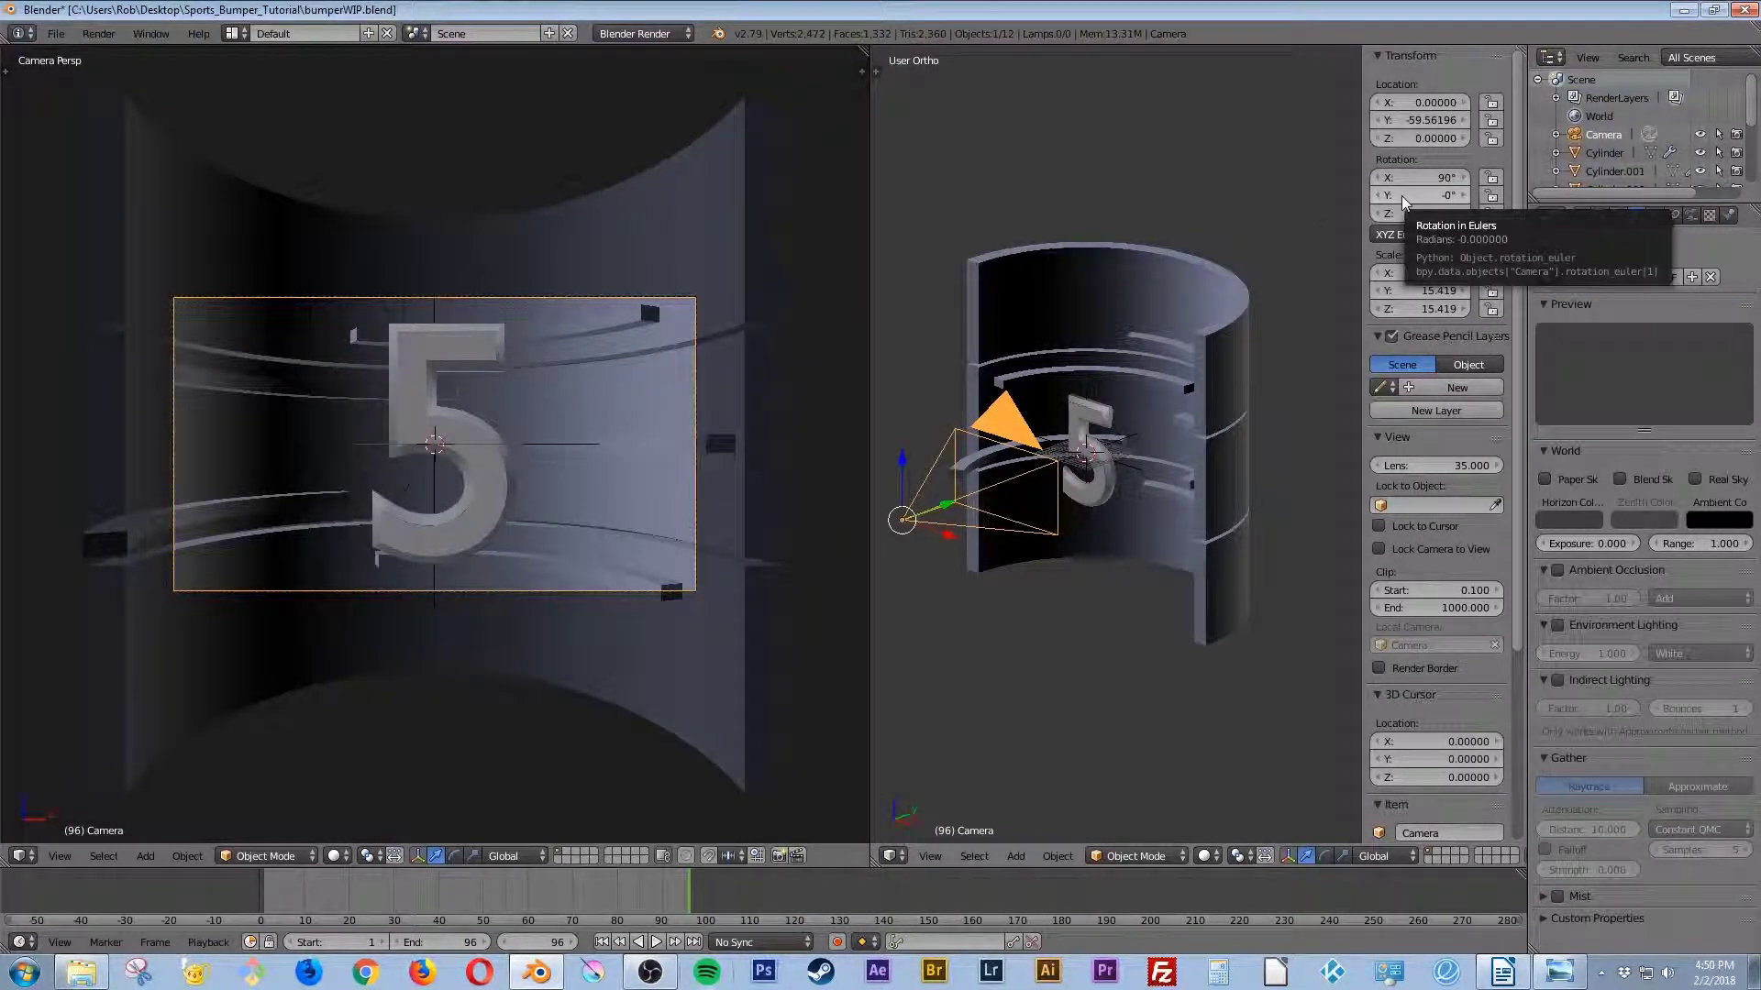
{"action": "key", "text": "i"}
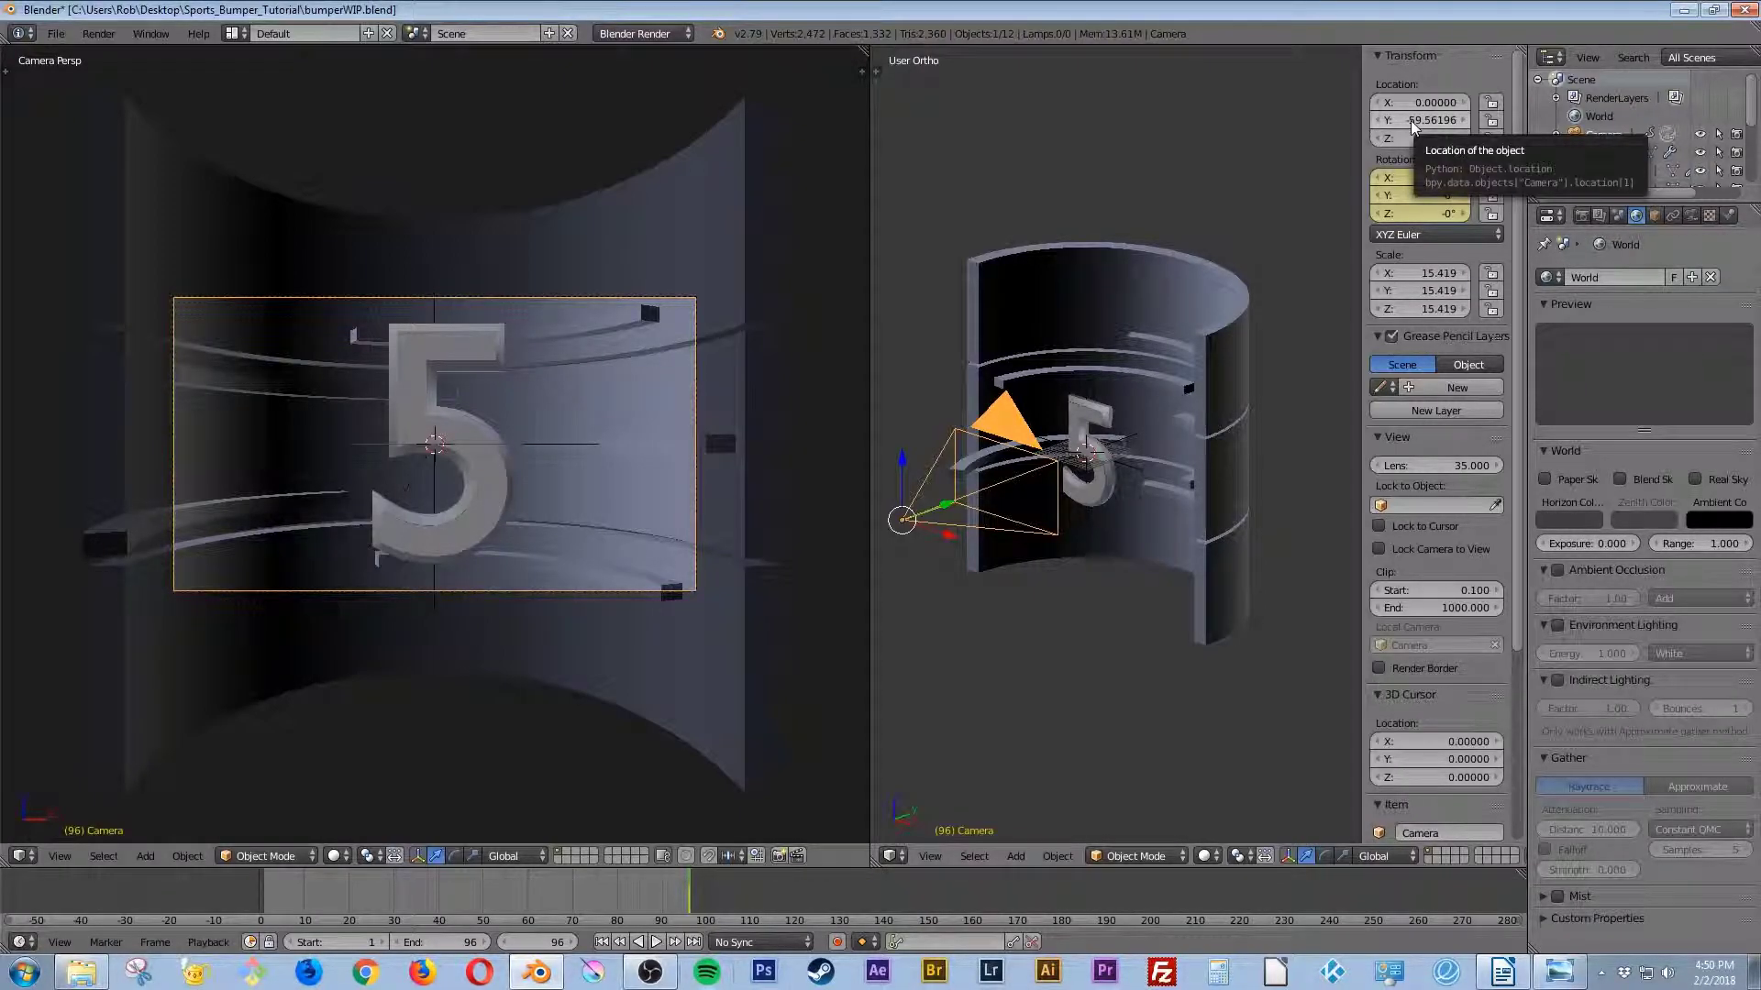
{"action": "key", "text": "i"}
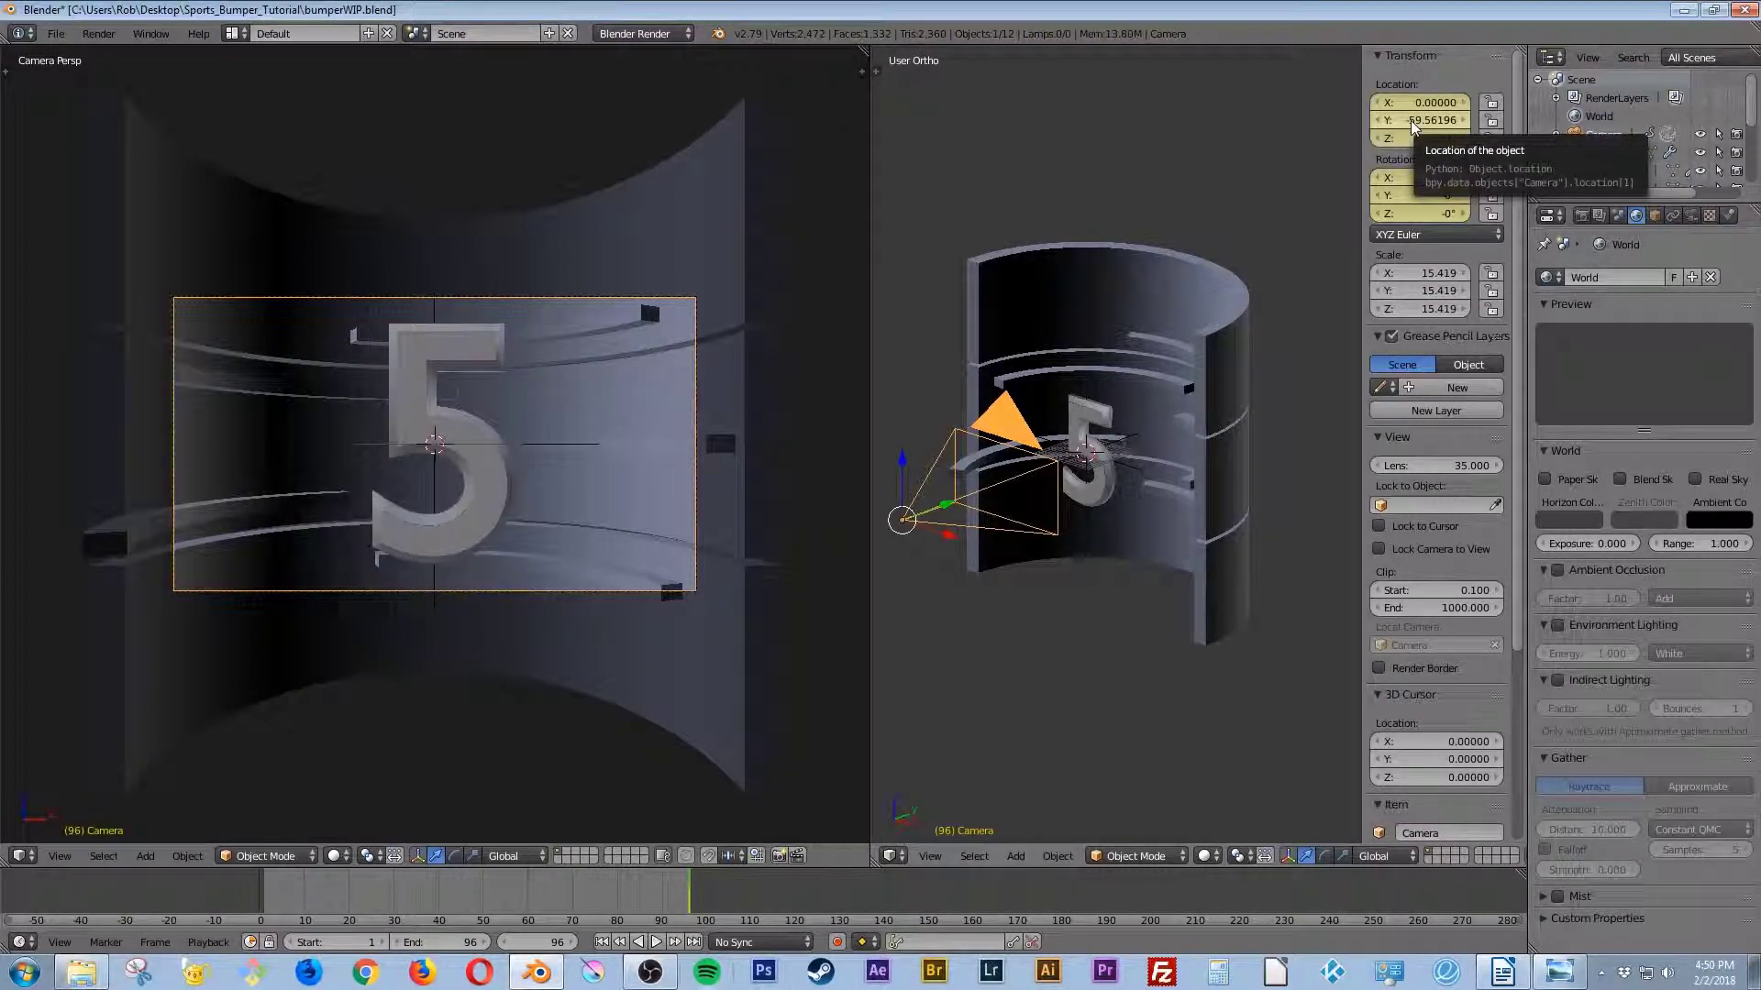
{"action": "key", "text": "ctrl+s"}
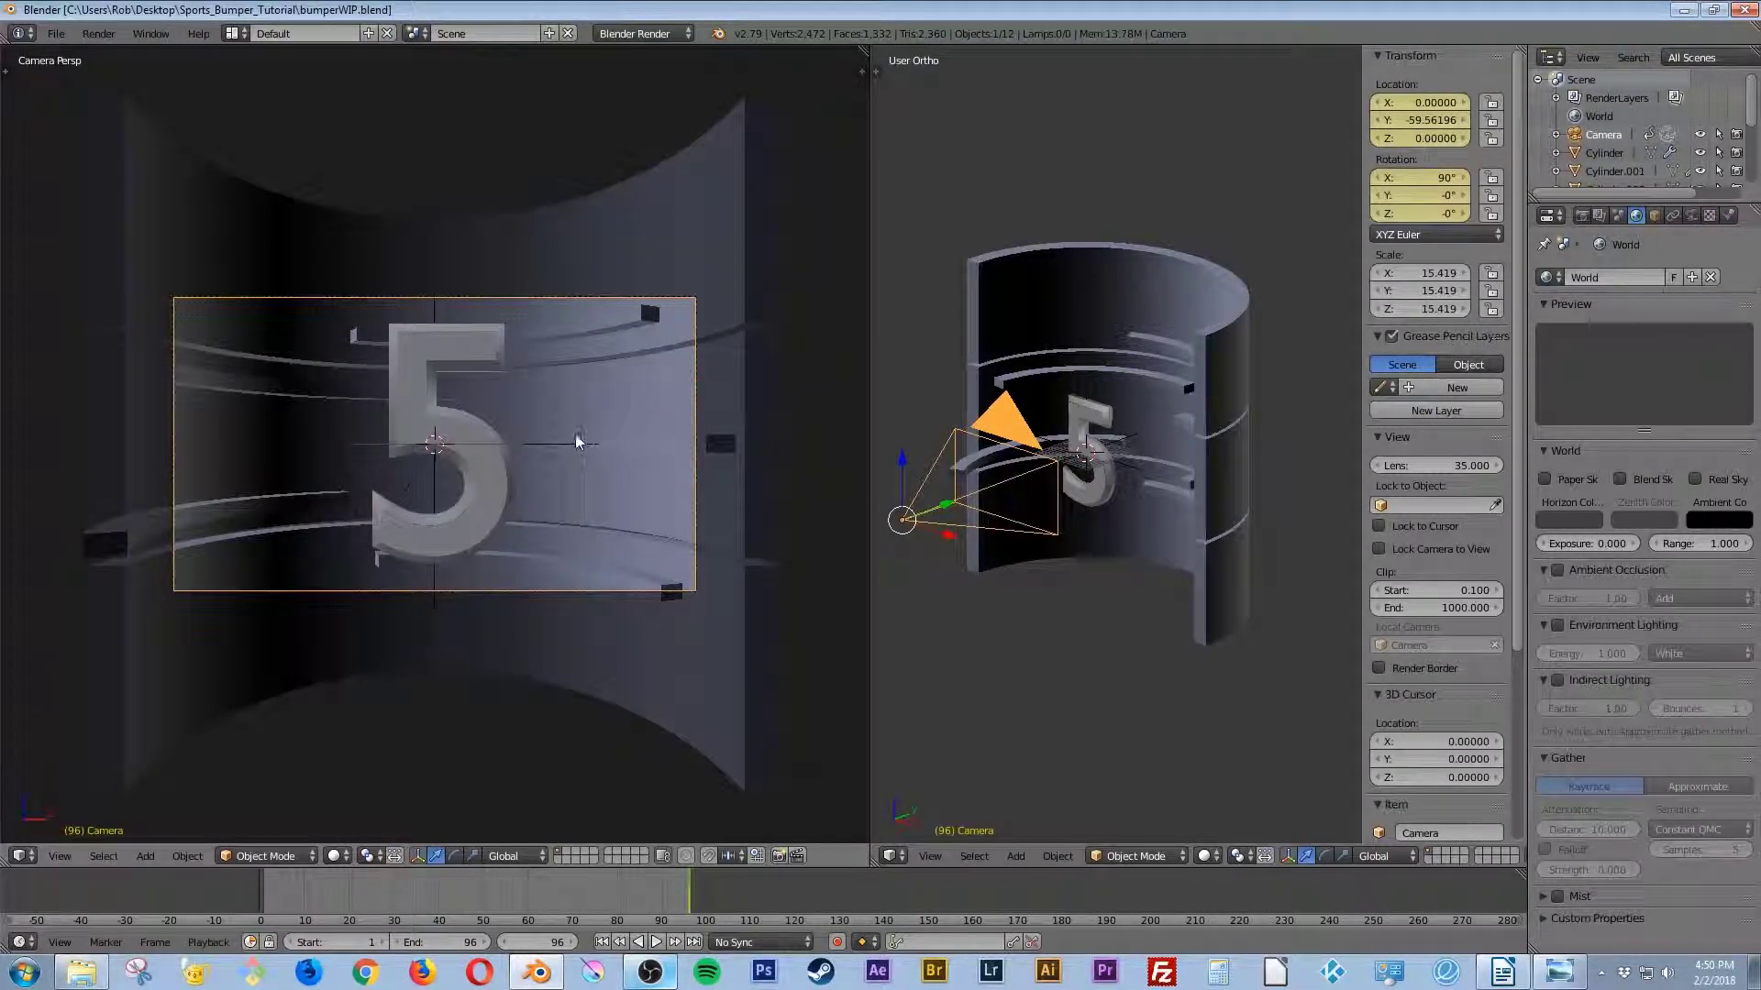
Step: At frame 1, move the camera to about X -55, Y -68 and rotate it about -36.2° around Z towards the 5
{"action": "left_click", "coordinate": [601, 942]}
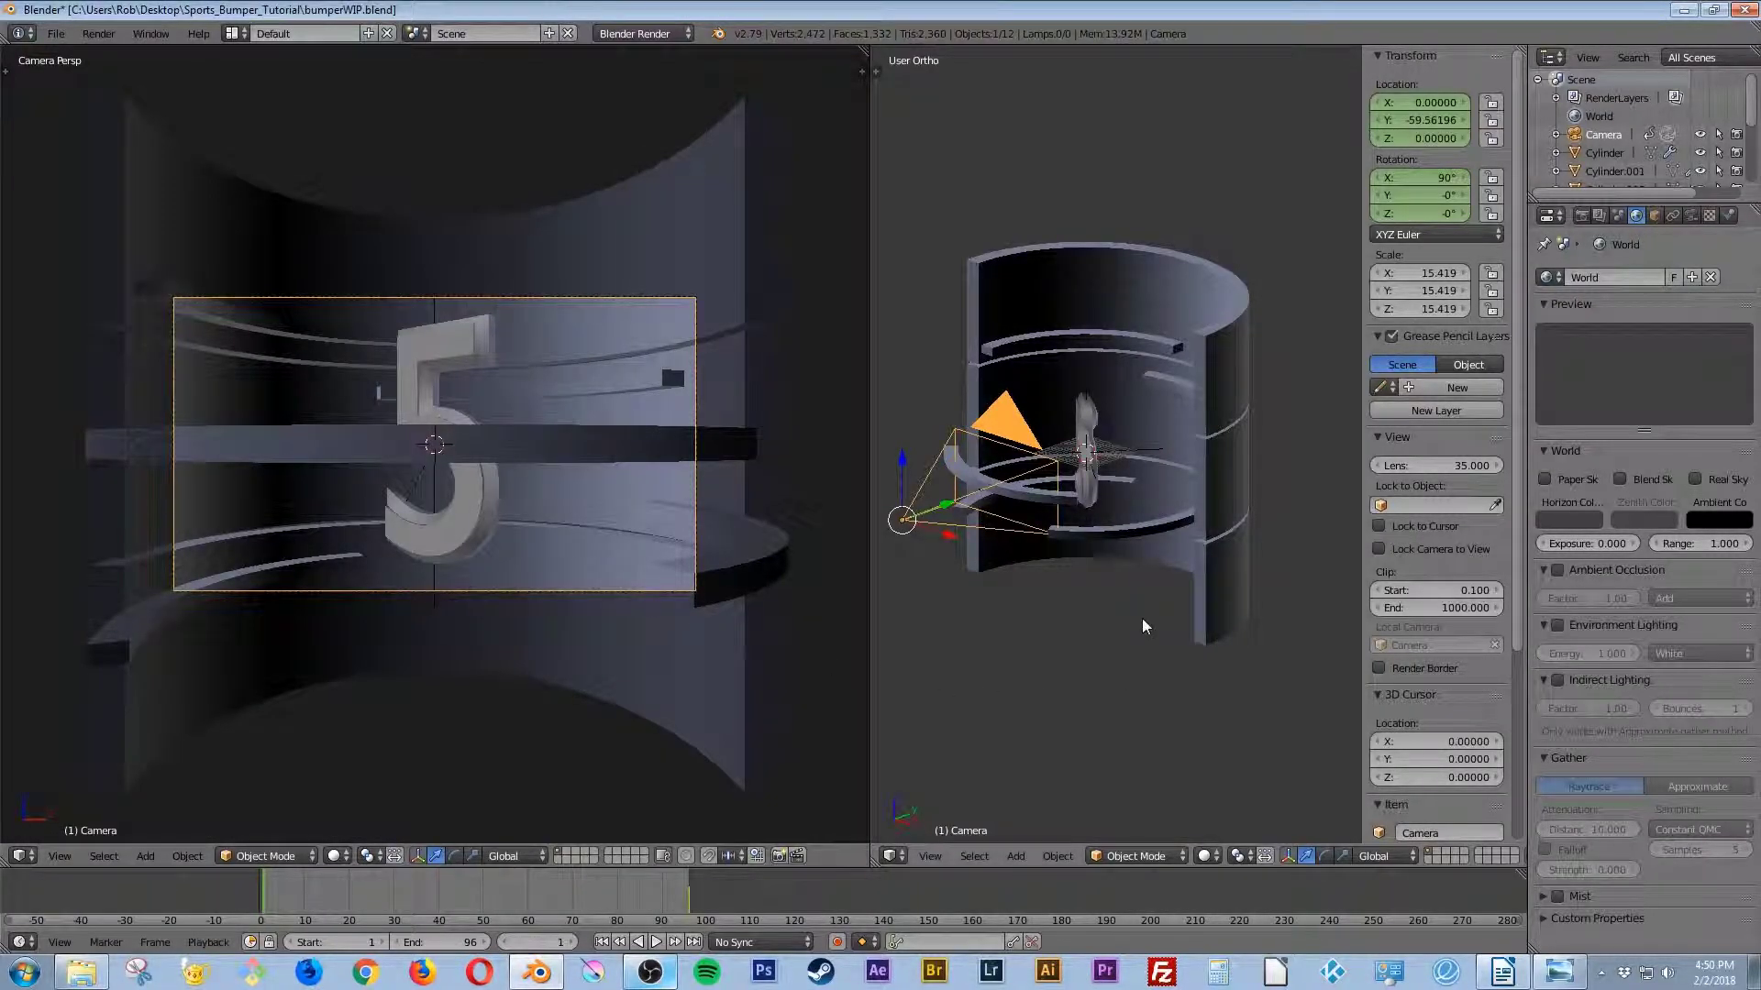
{"action": "key", "text": "KP_7"}
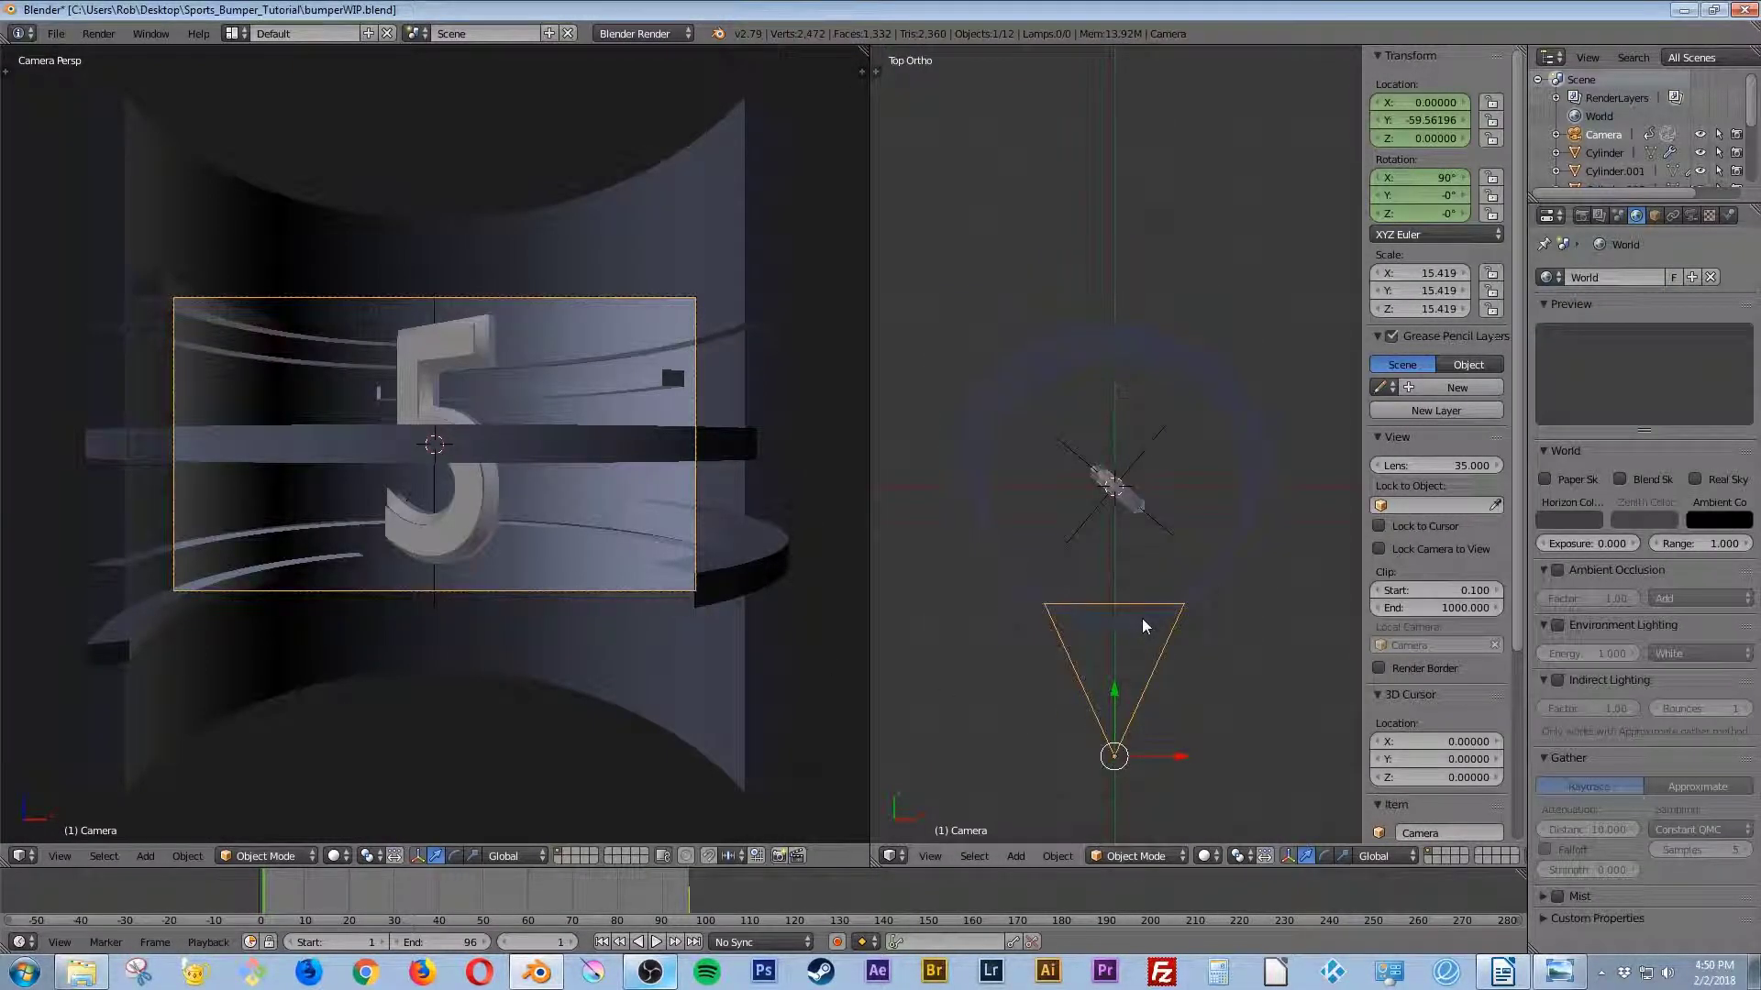
{"action": "scroll", "coordinate": [1144, 627], "scroll_direction": "down", "scroll_amount": 2}
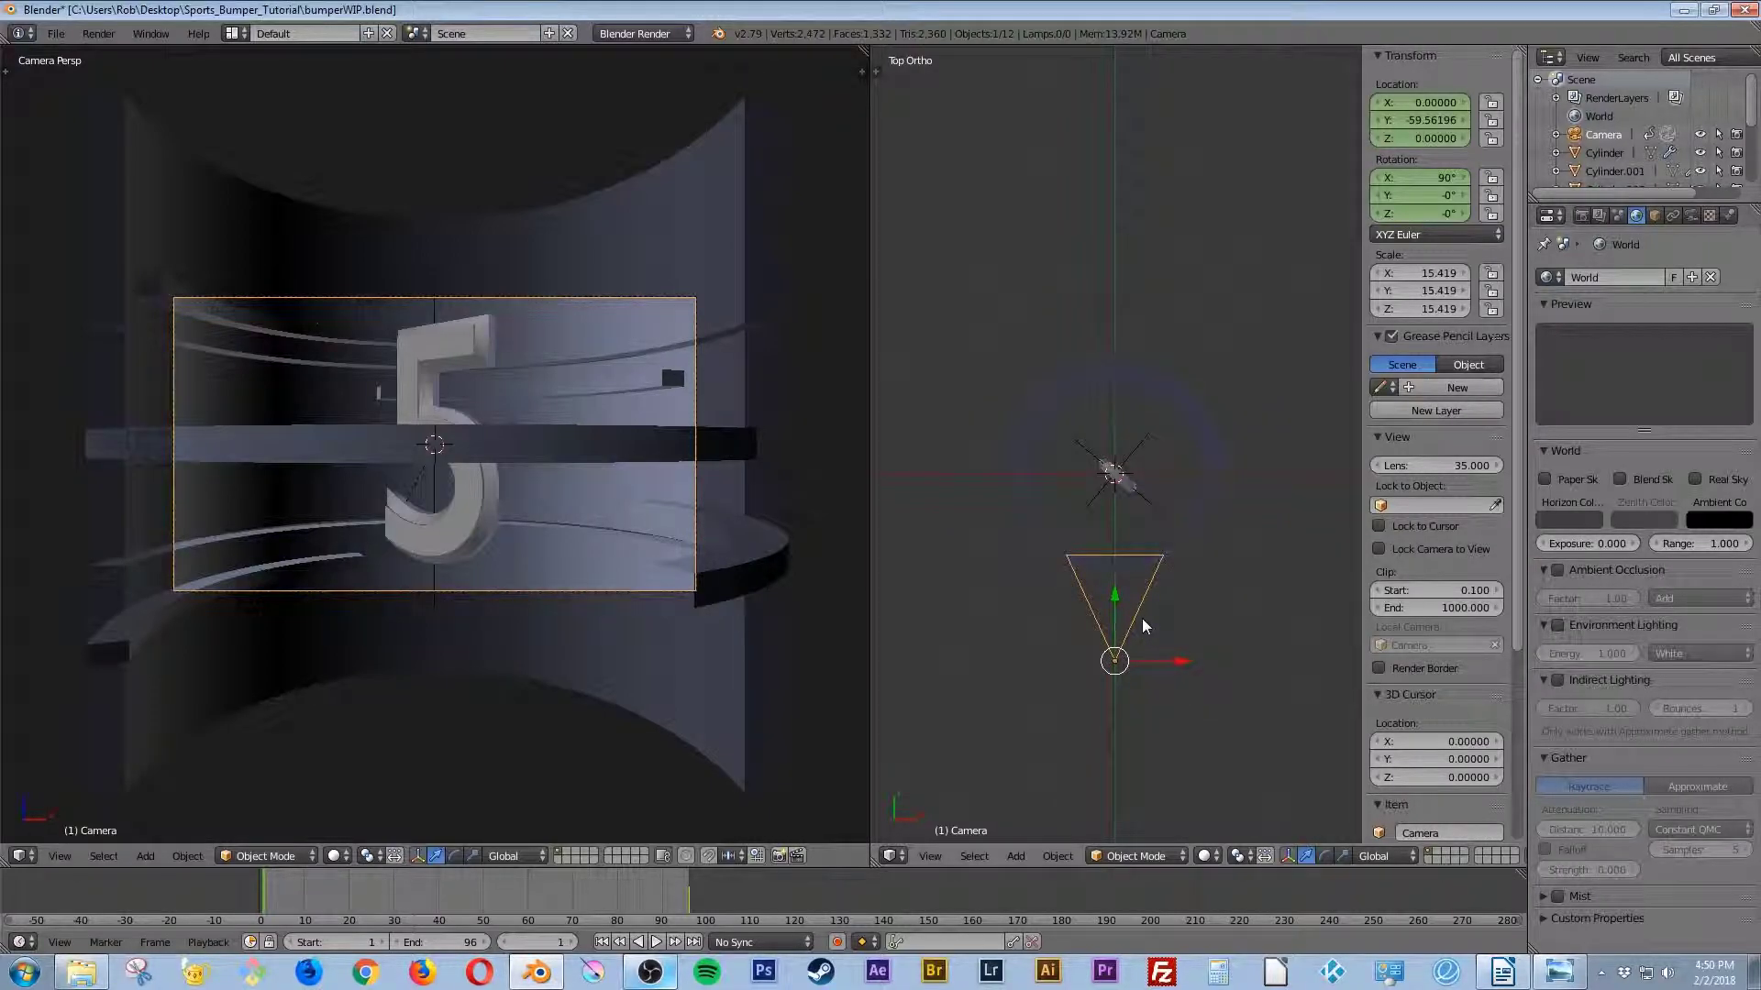
{"action": "key", "text": "g"}
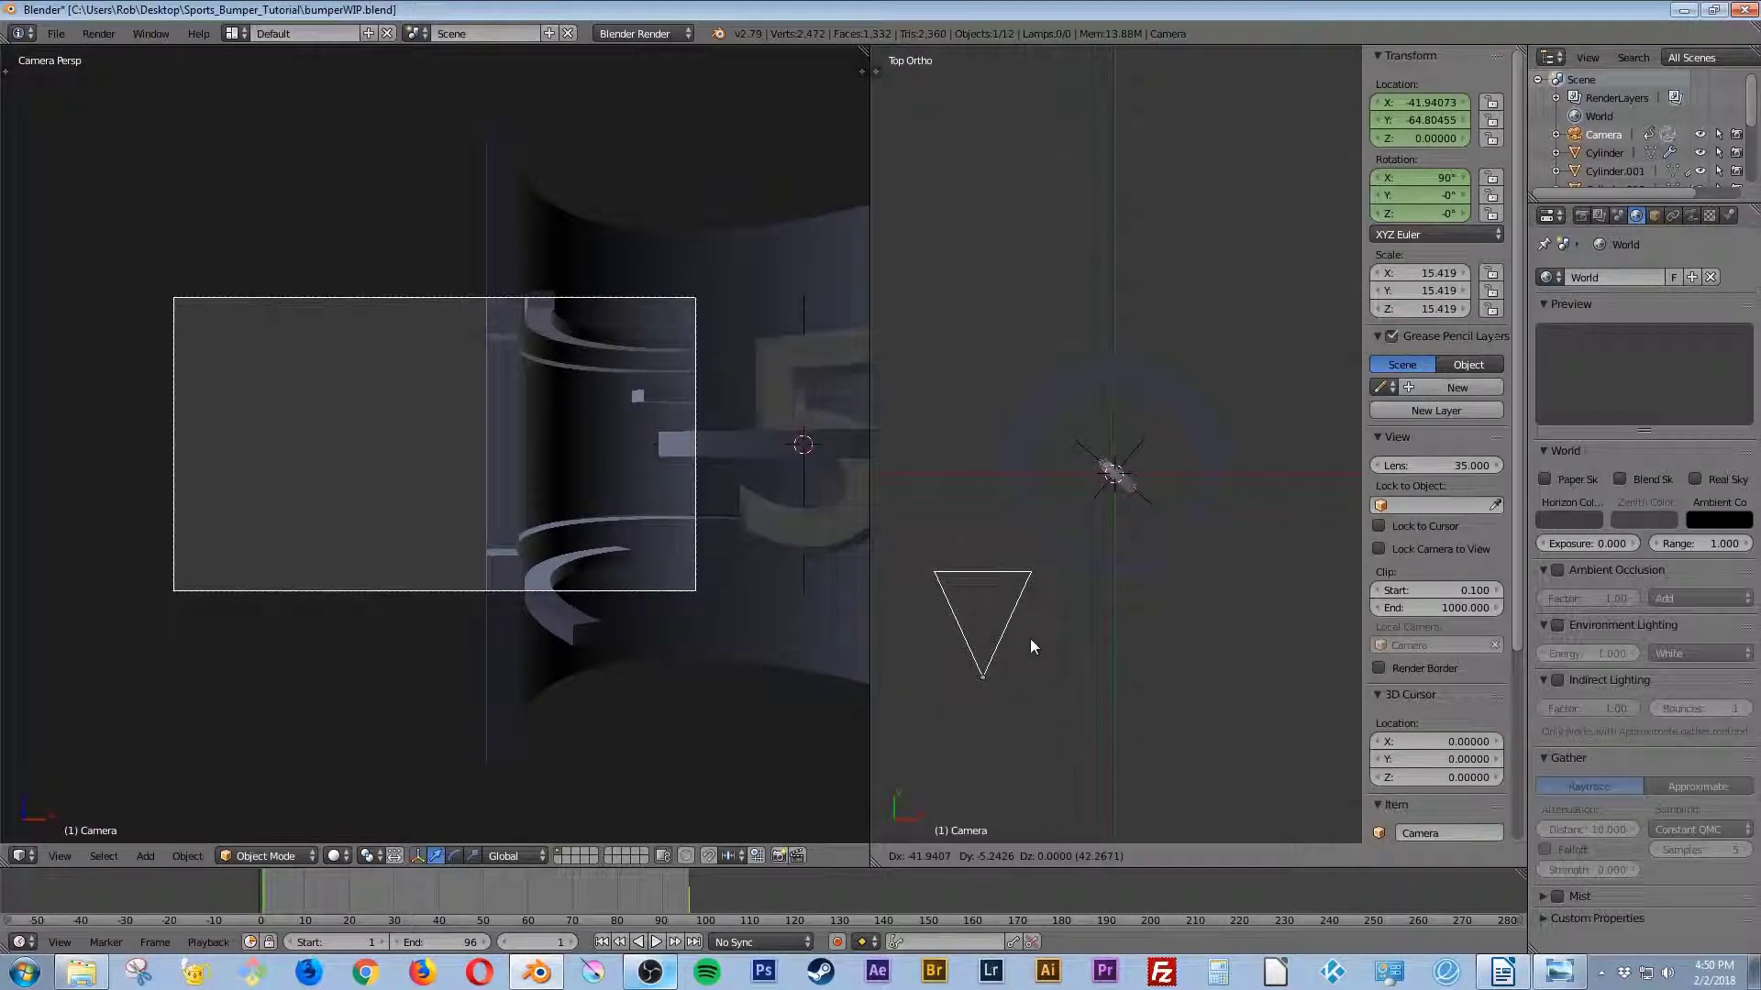
{"action": "key", "text": "x"}
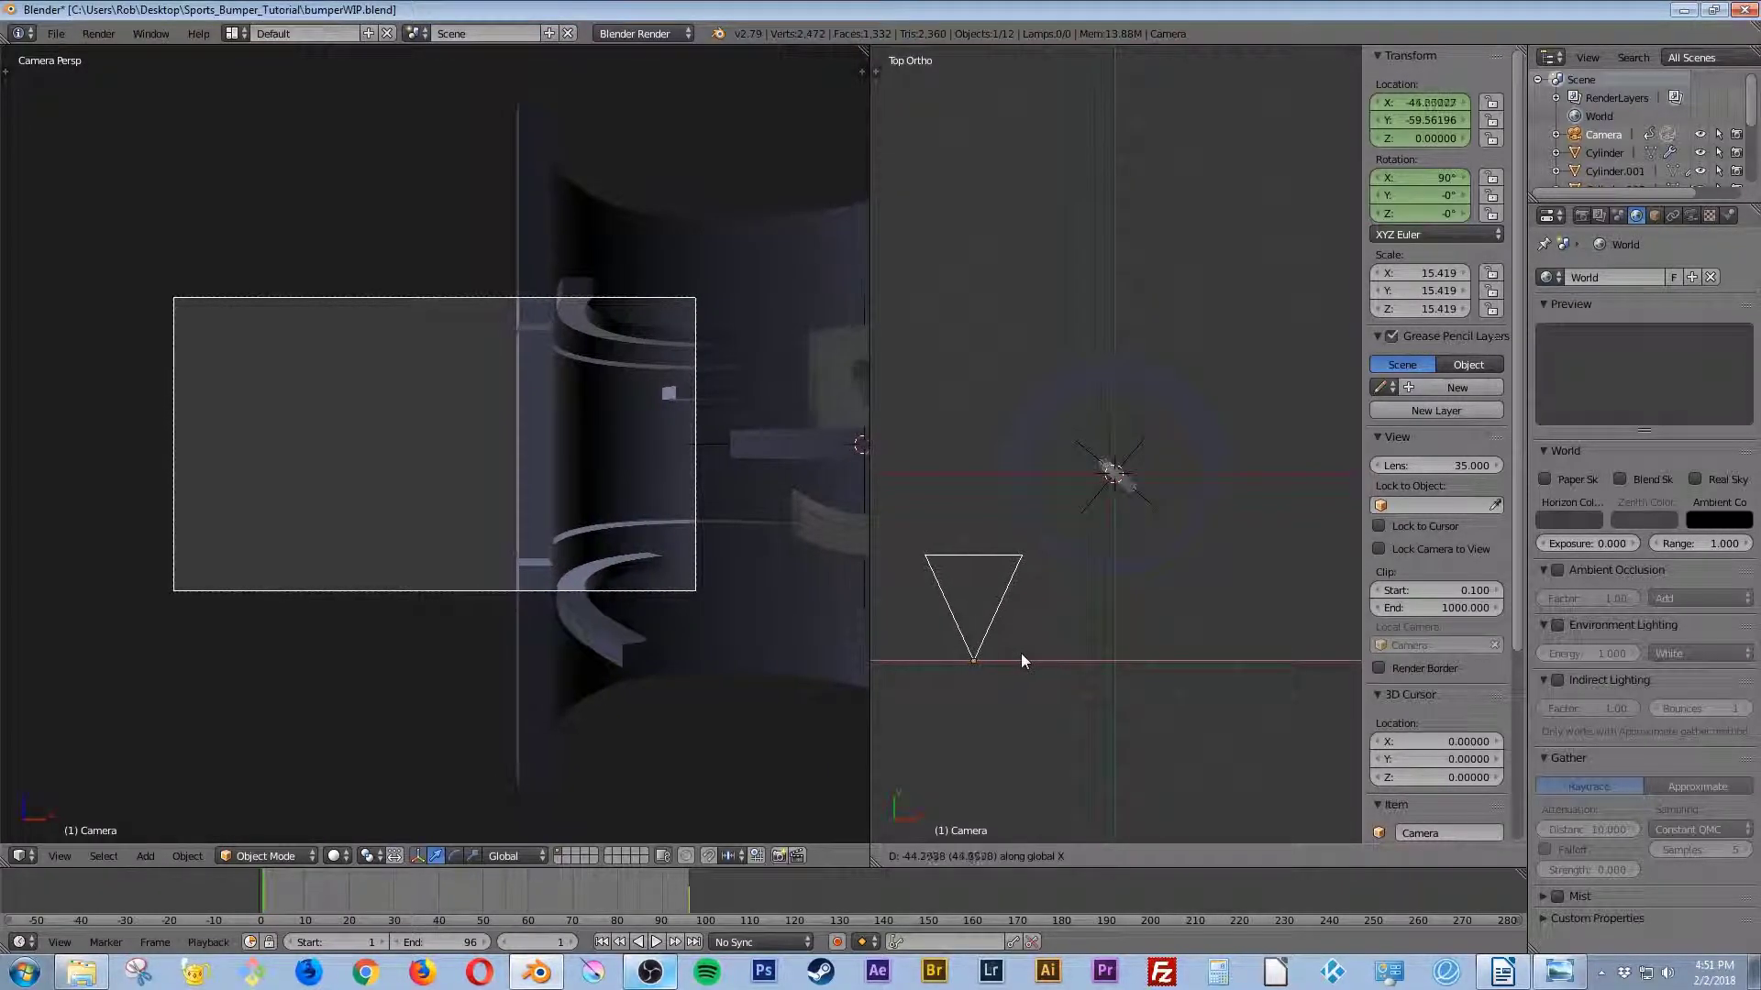
{"action": "left_click", "coordinate": [1009, 653]}
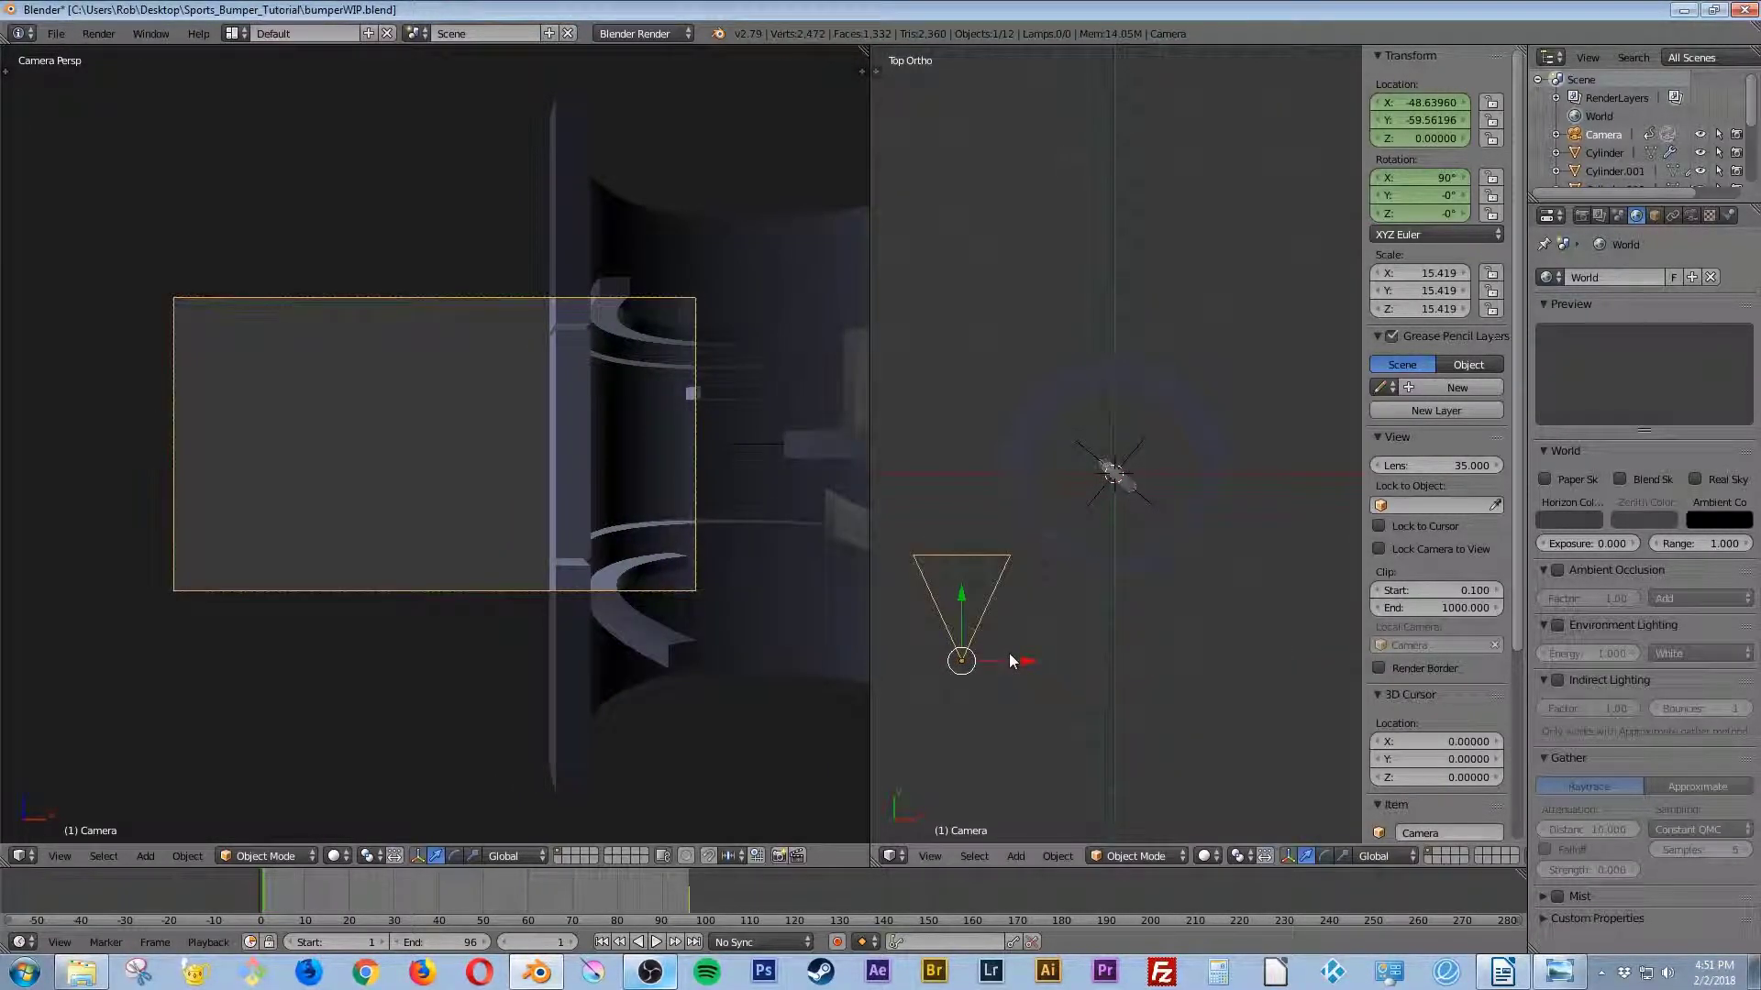
{"action": "key", "text": "g"}
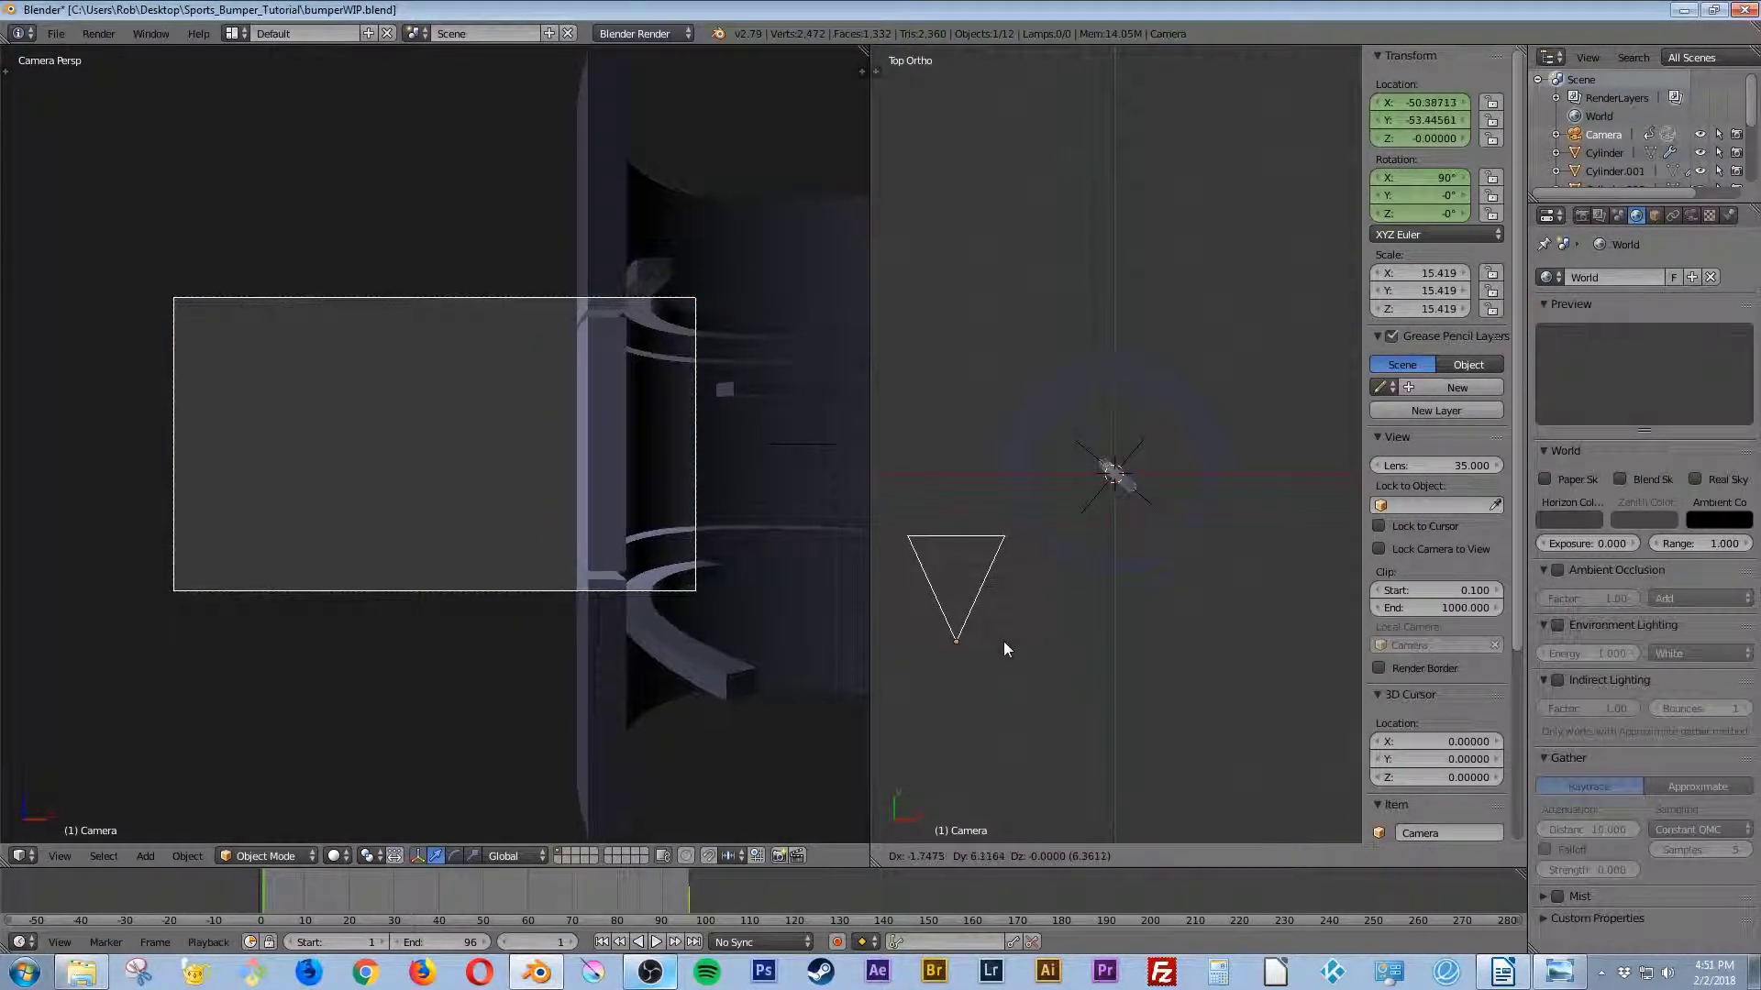
{"action": "left_click", "coordinate": [988, 686]}
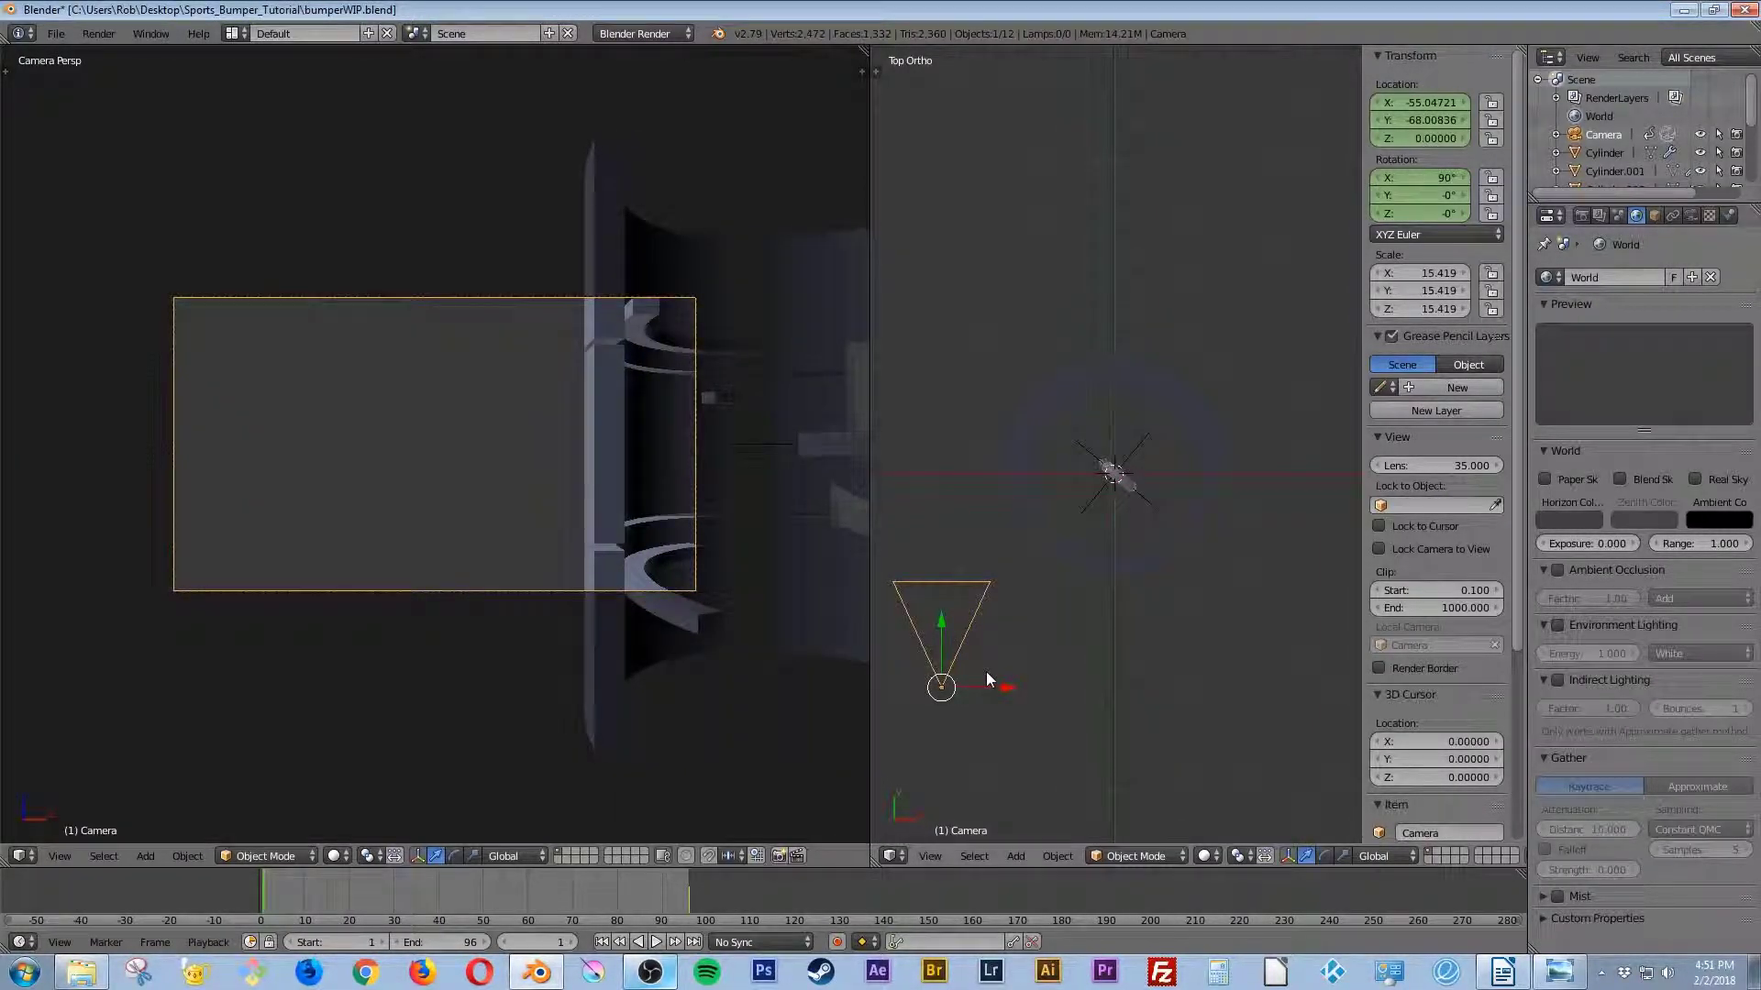
{"action": "key", "text": "r"}
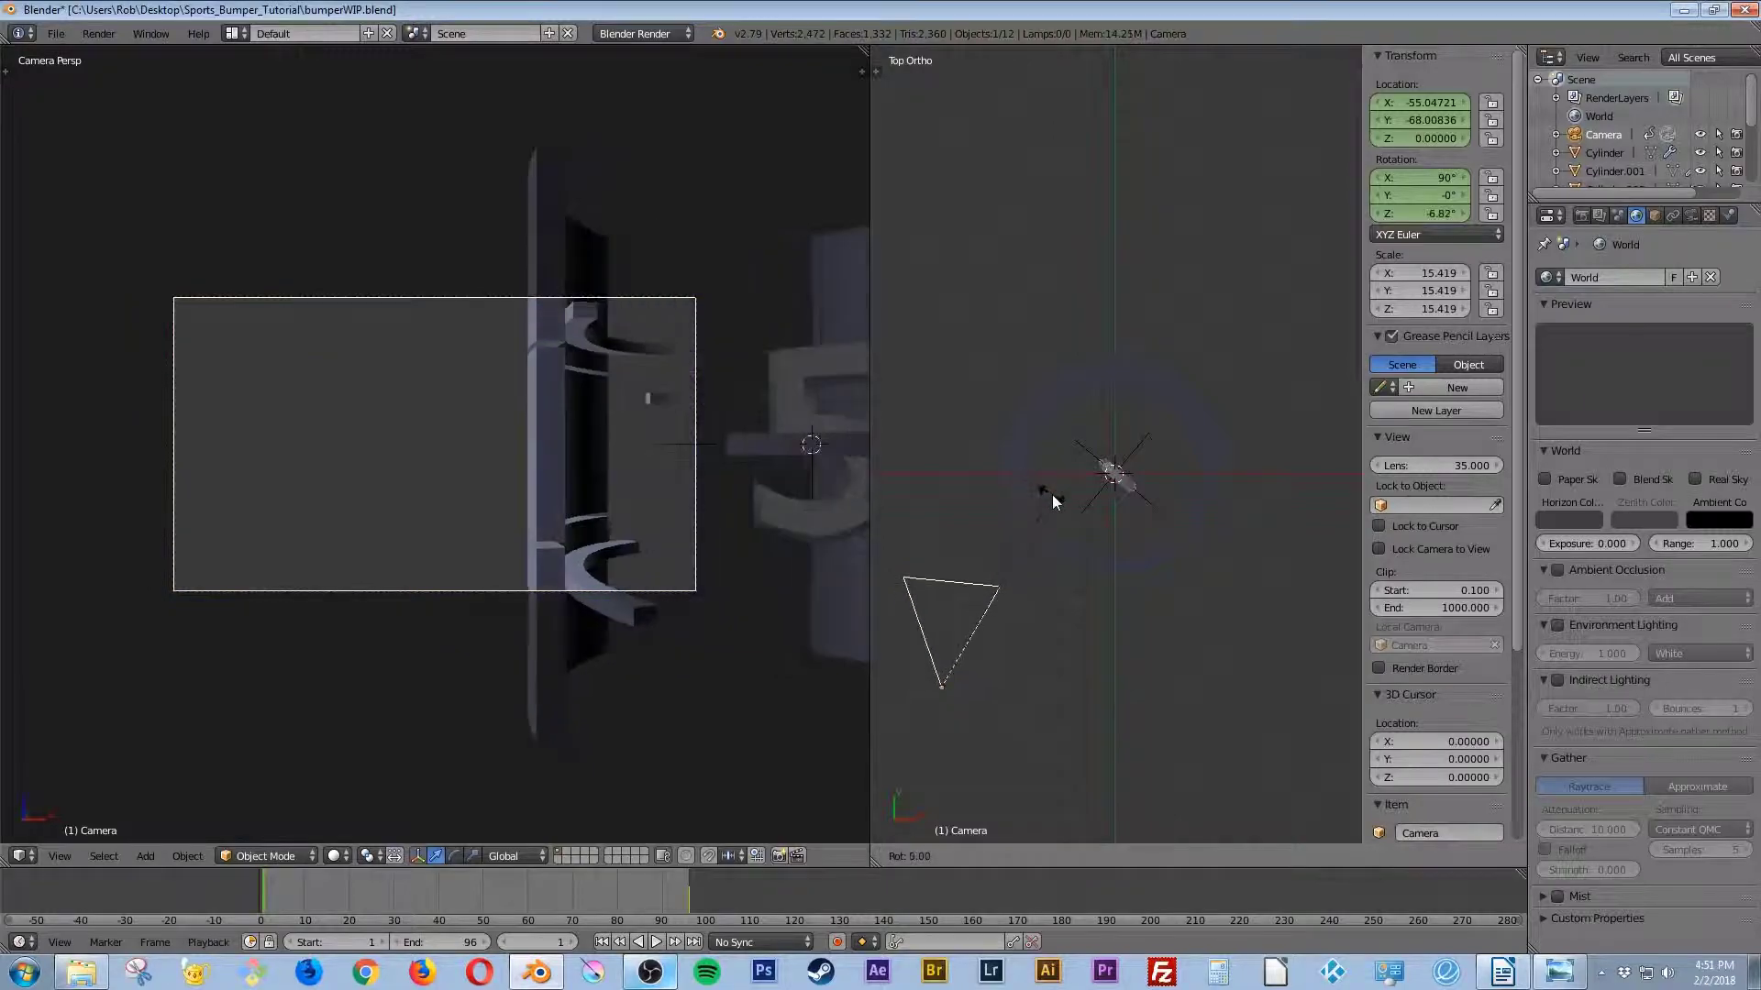
{"action": "left_click", "coordinate": [1106, 592]}
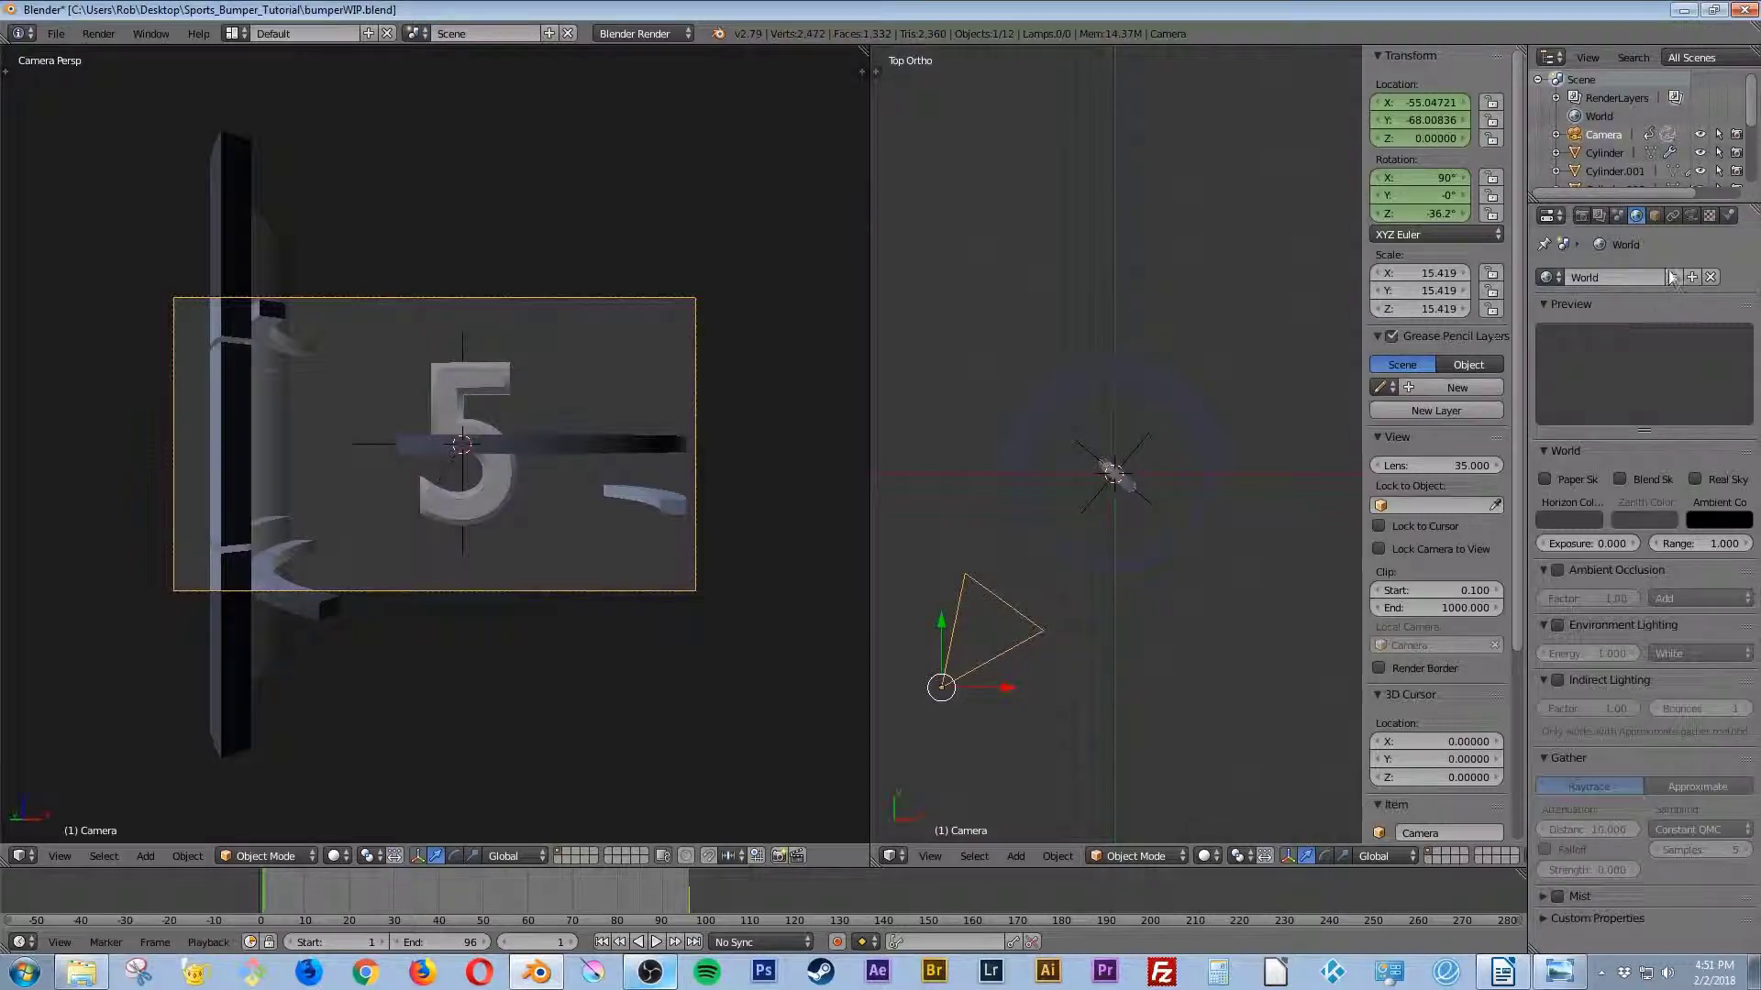
Step: Set the camera's clipping end distance to 300
{"action": "left_click", "coordinate": [1686, 215]}
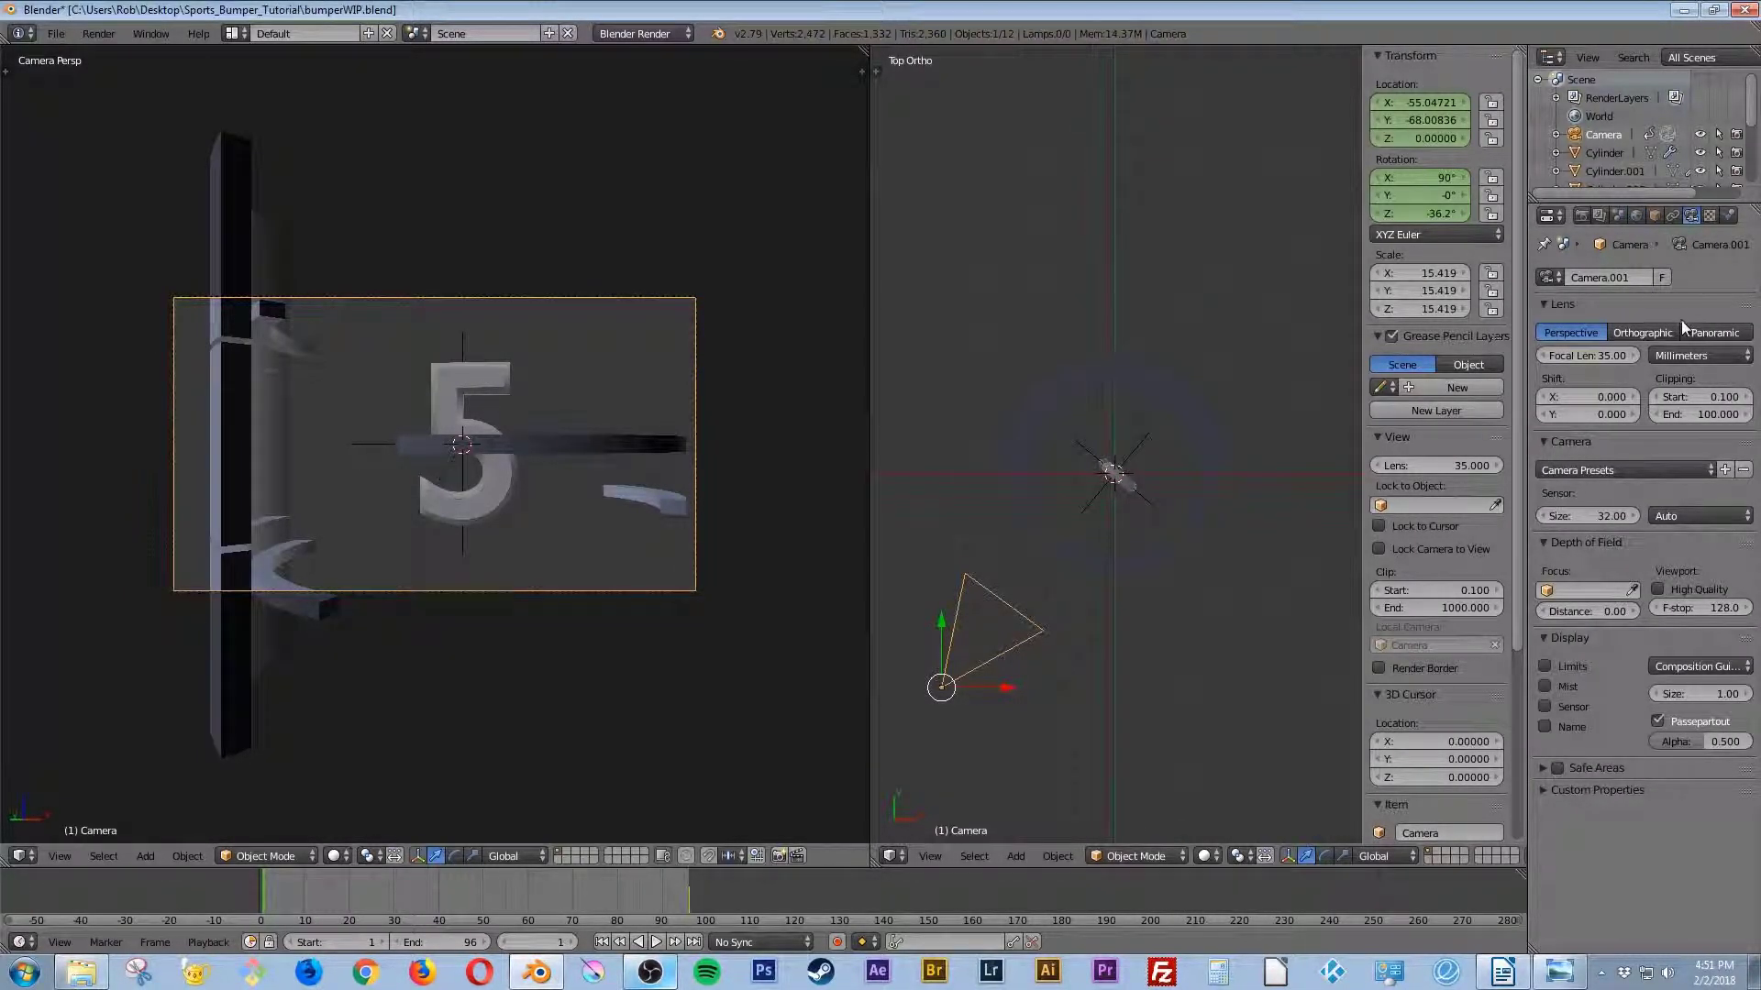
{"action": "left_click", "coordinate": [1689, 418]}
{"action": "type", "text": "300"}
{"action": "key", "text": "Return"}
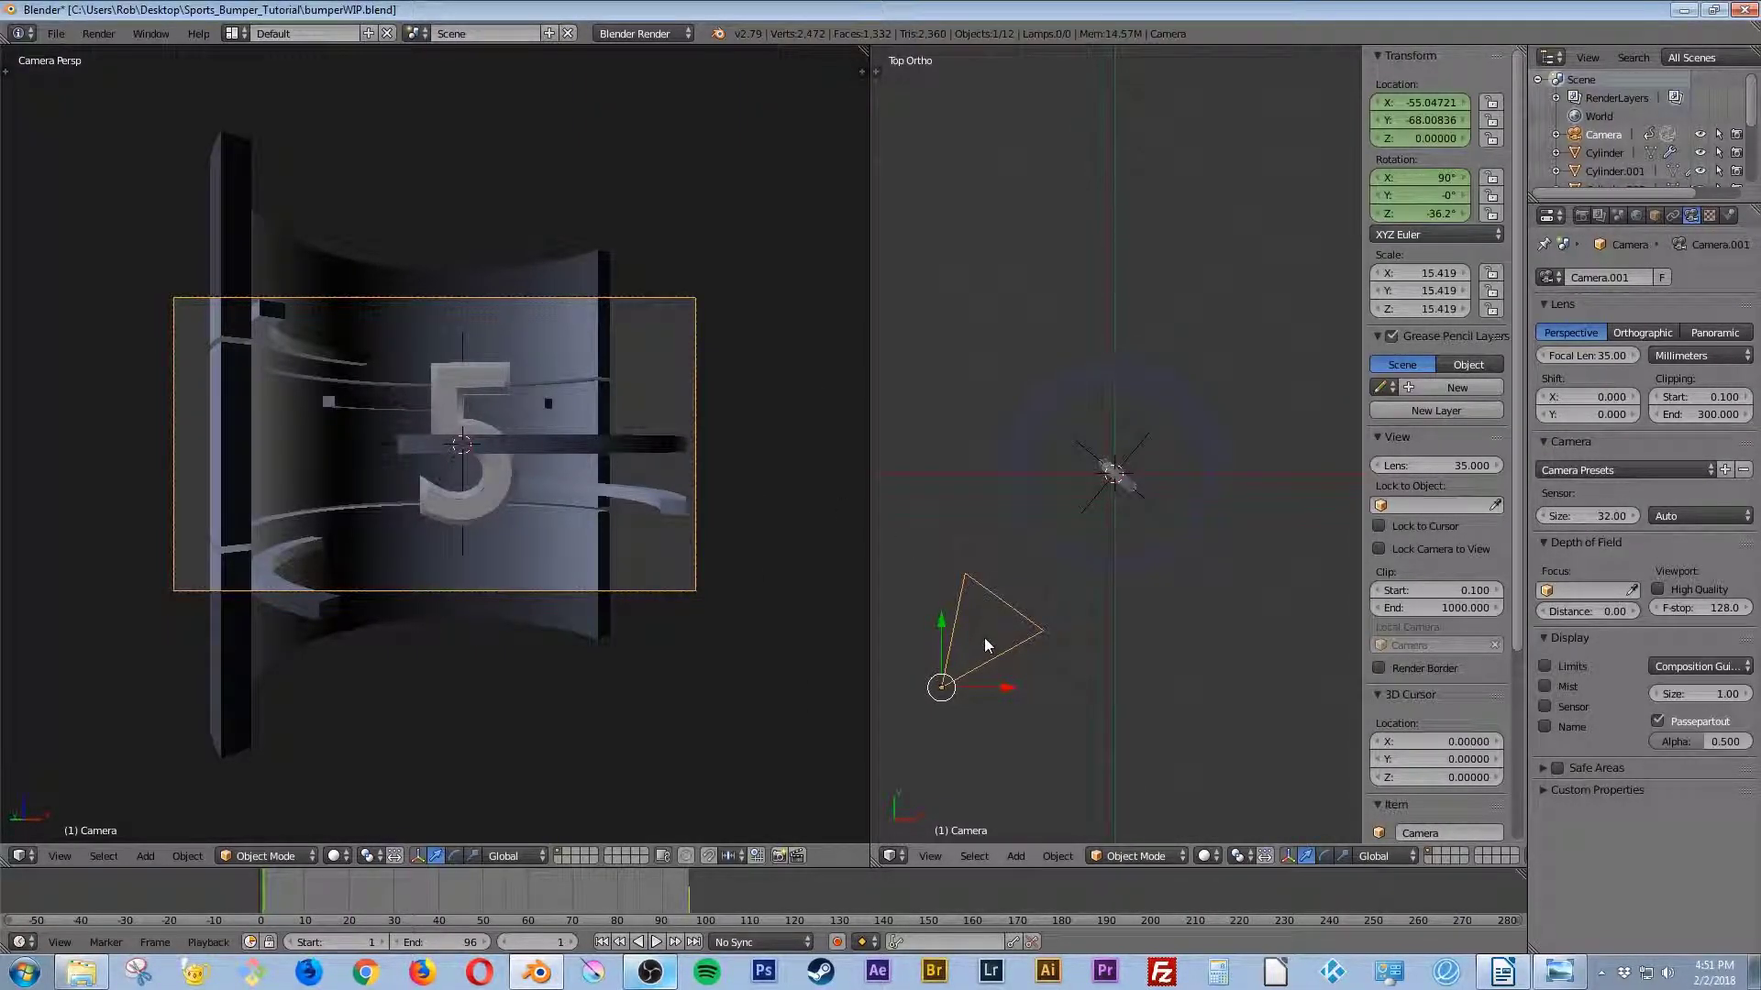
Step: Raise the camera to about Z 38.15 with X rotation 67.2° and Z rotation -35°, and keyframe its rotation and location at frame 1
{"action": "key", "text": "KP_1"}
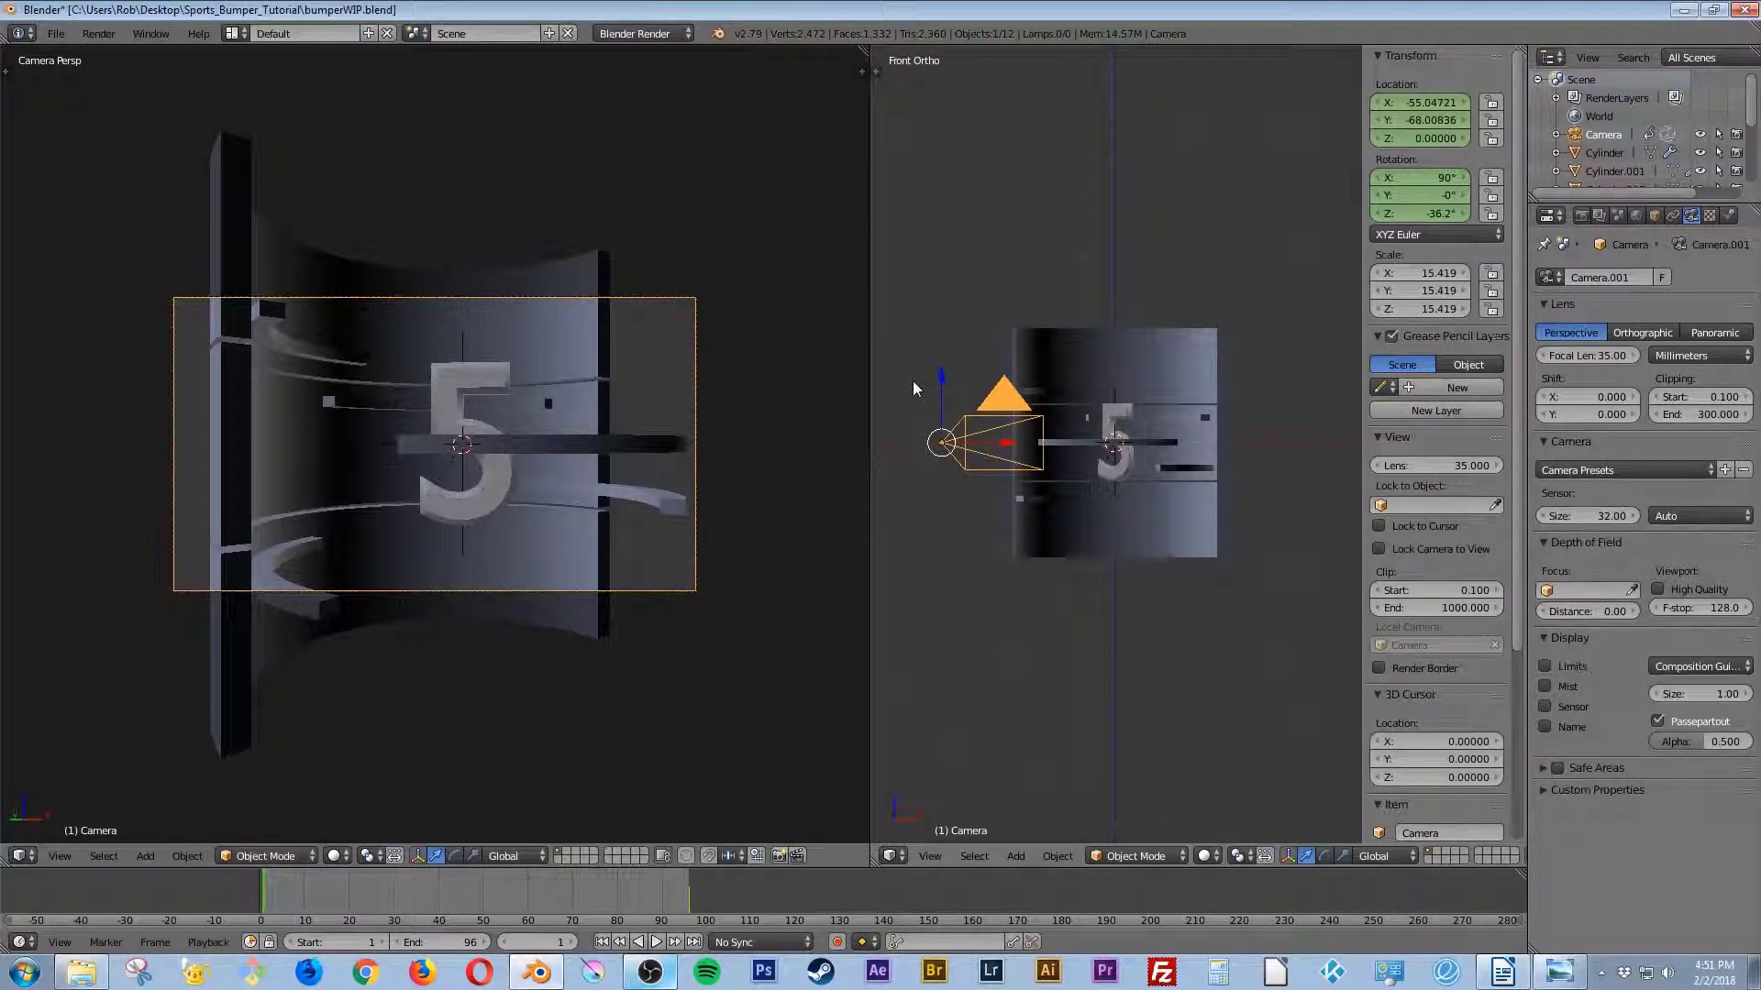
{"action": "left_click_drag", "start_coordinate": [942, 413], "coordinate": [933, 282]}
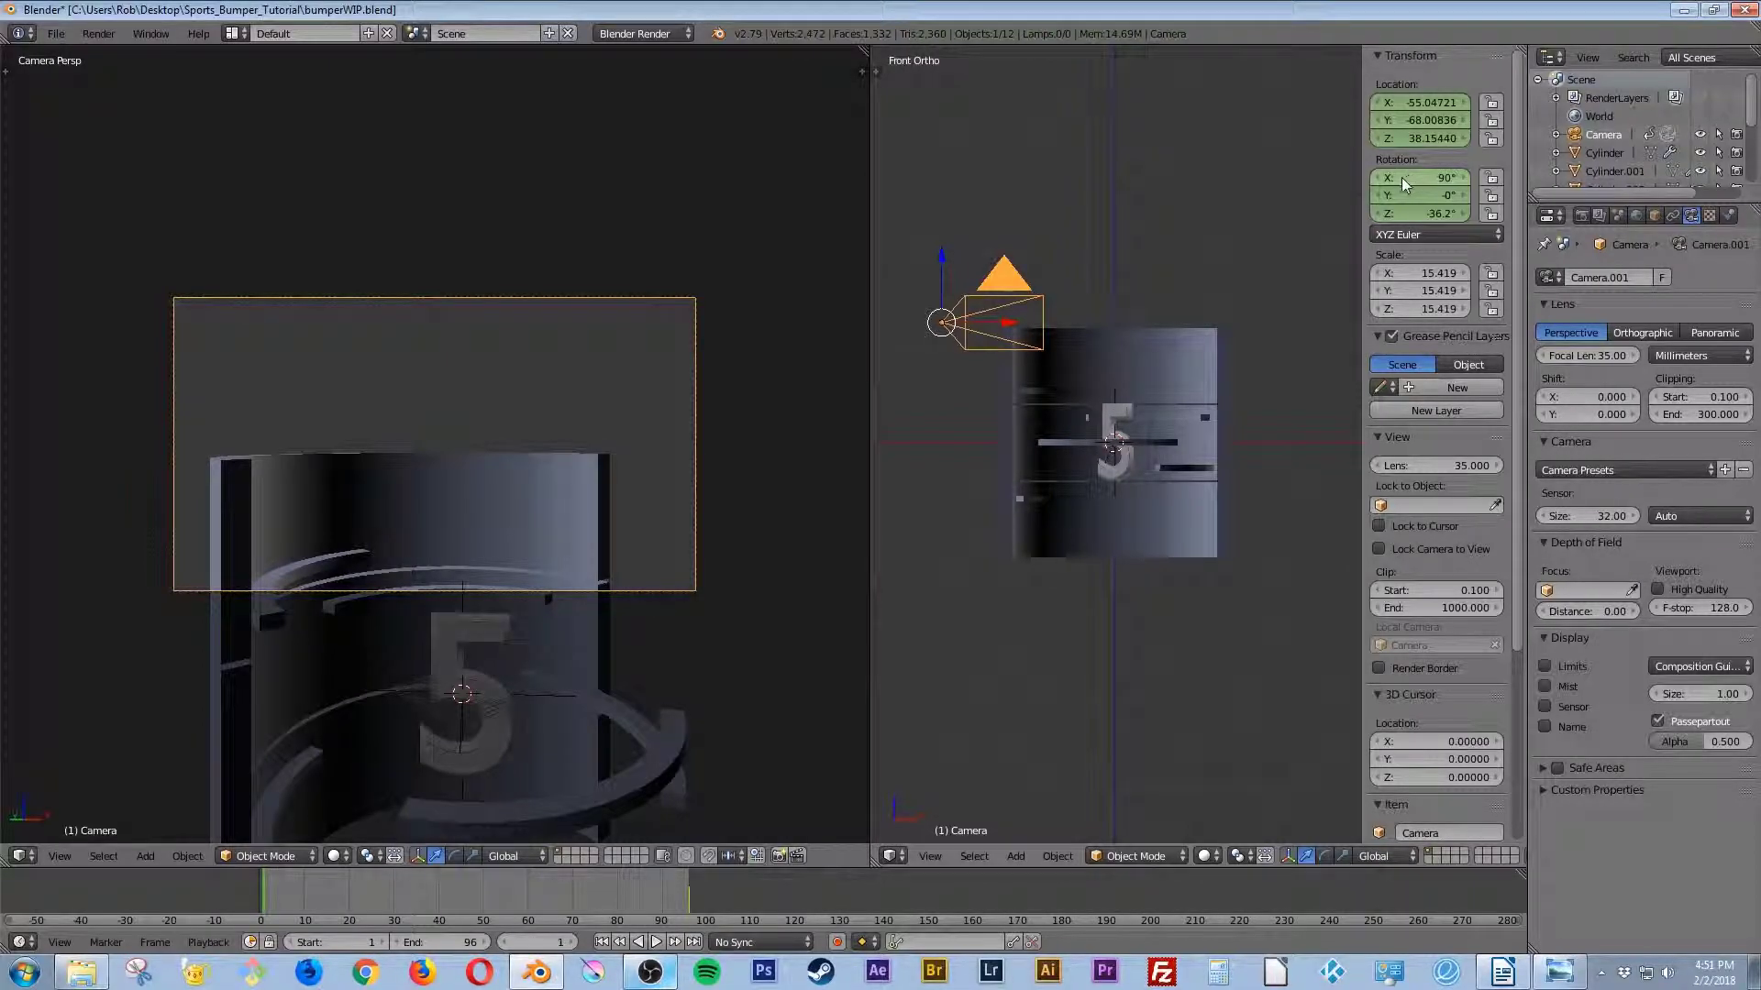
{"action": "left_click_drag", "start_coordinate": [1398, 177], "coordinate": [1336, 178]}
{"action": "left_click_drag", "start_coordinate": [1425, 215], "coordinate": [1436, 214]}
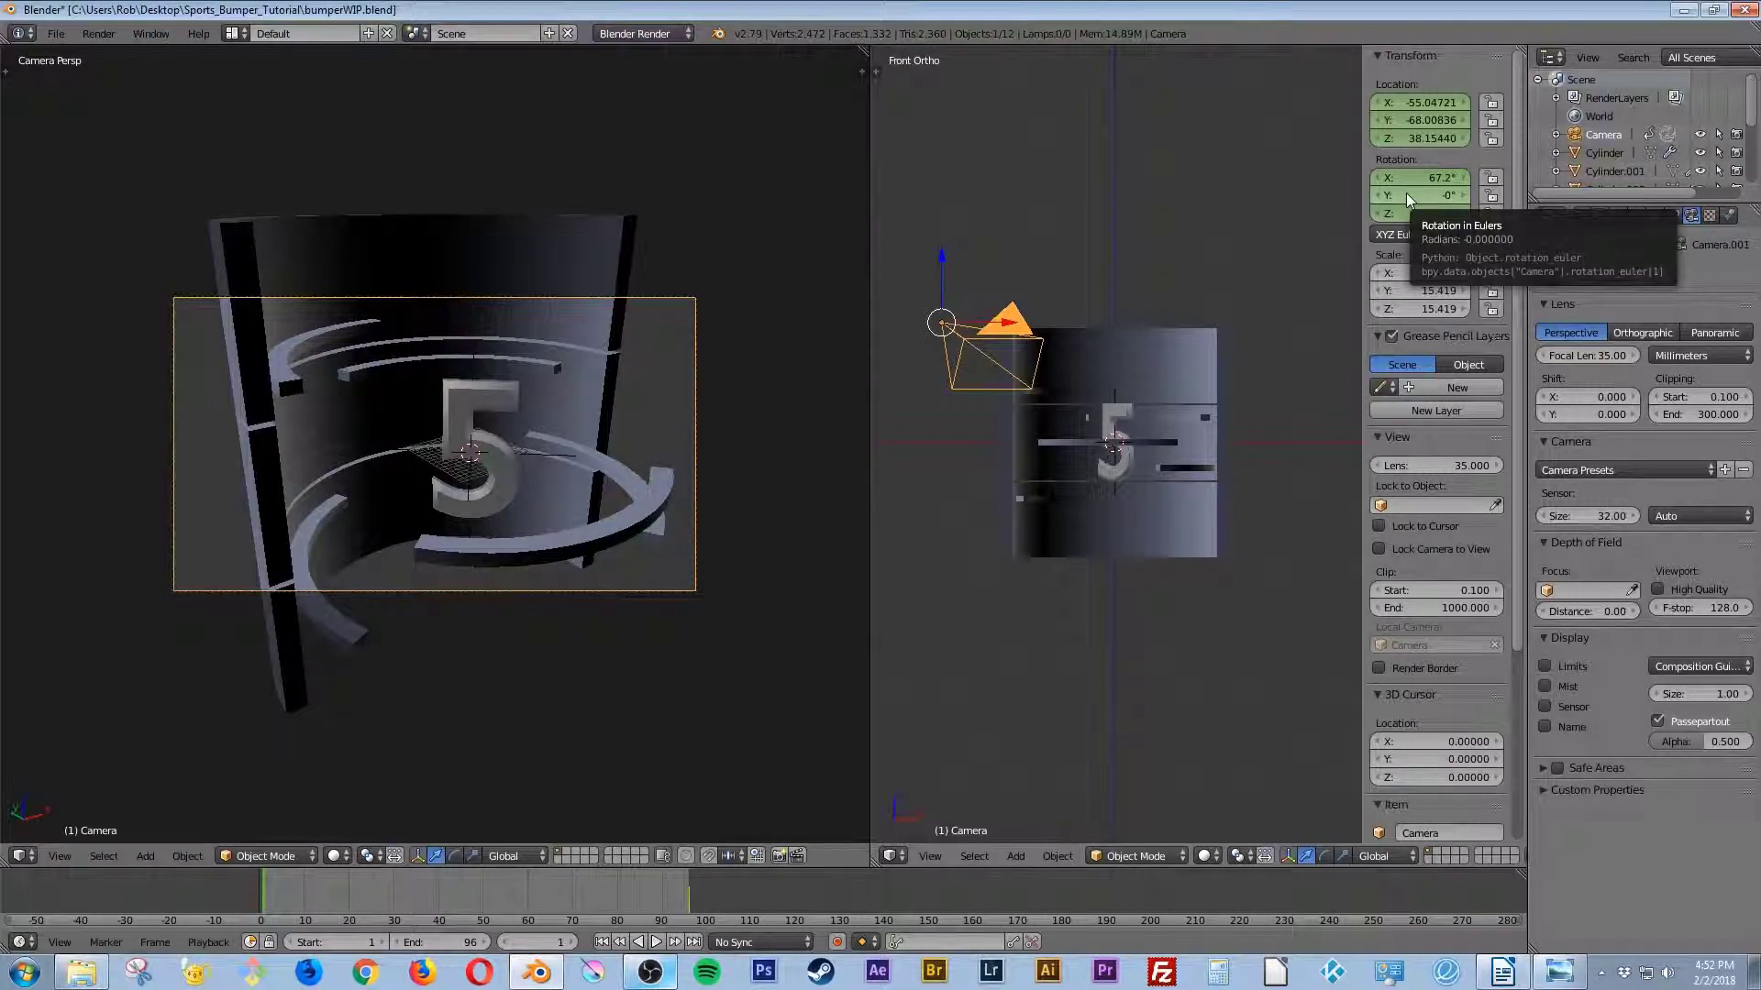
{"action": "key", "text": "i"}
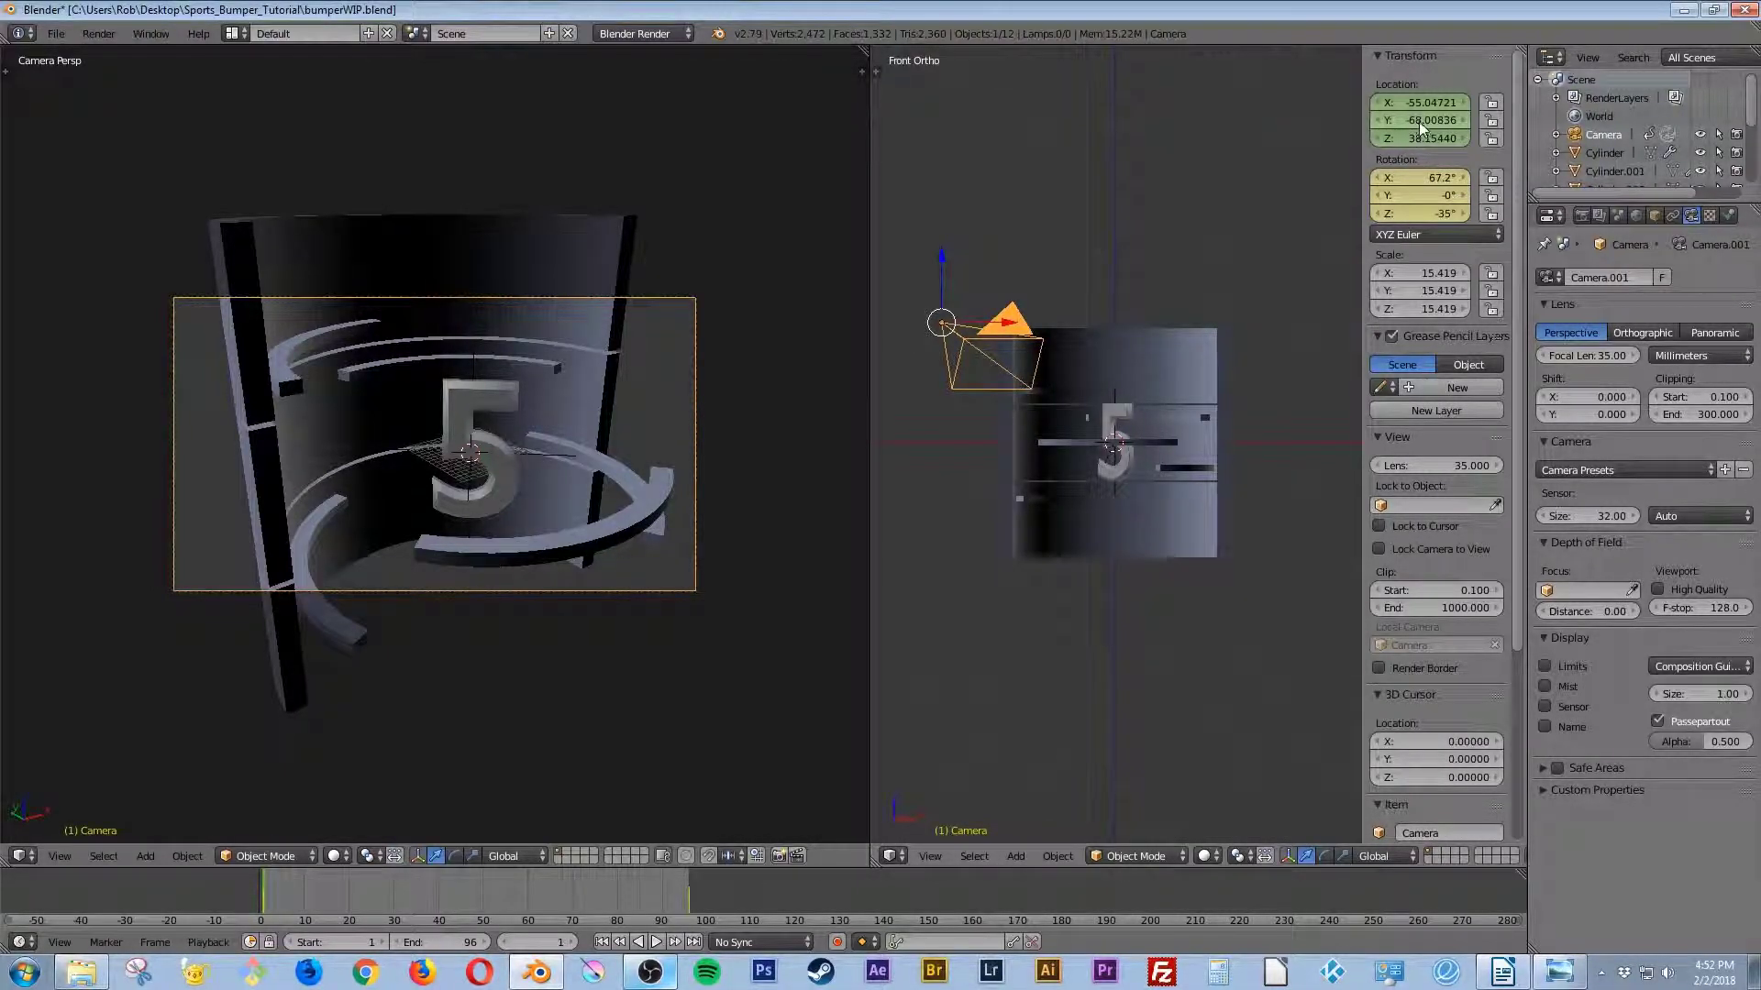
{"action": "key", "text": "i"}
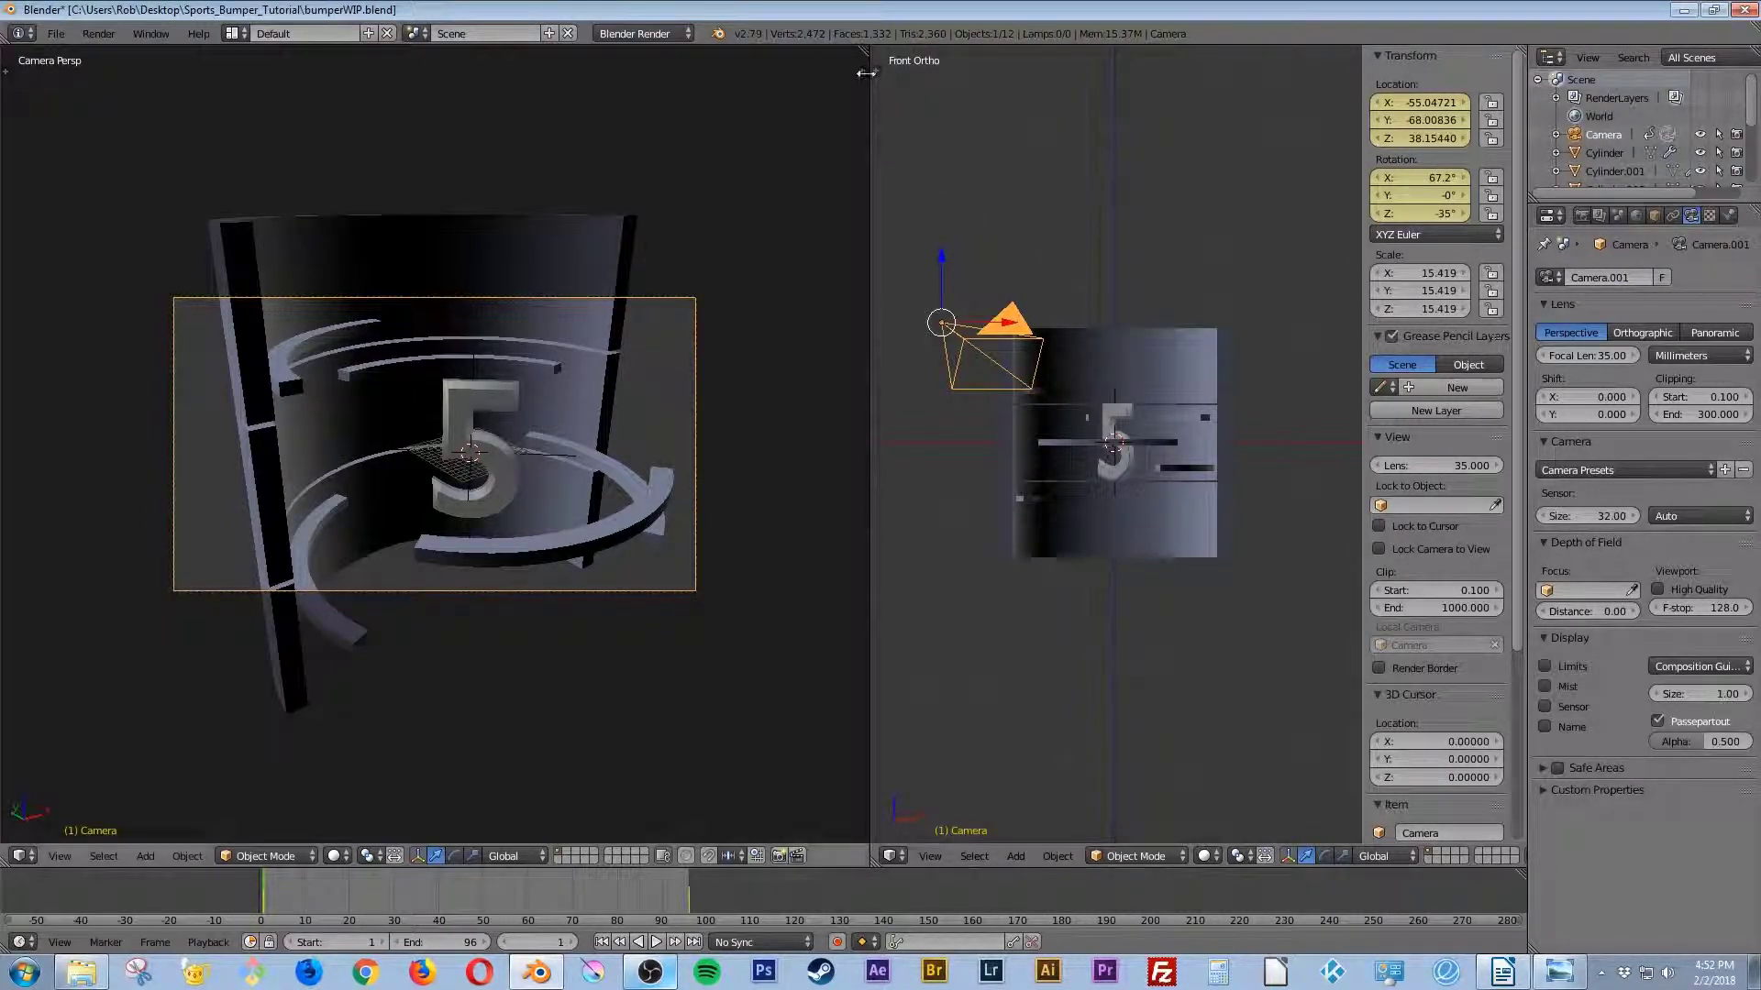
Step: Merge the two viewports into a single camera view and preview the camera animation, stopping at frame 50
{"action": "left_click_drag", "start_coordinate": [868, 47], "coordinate": [960, 124]}
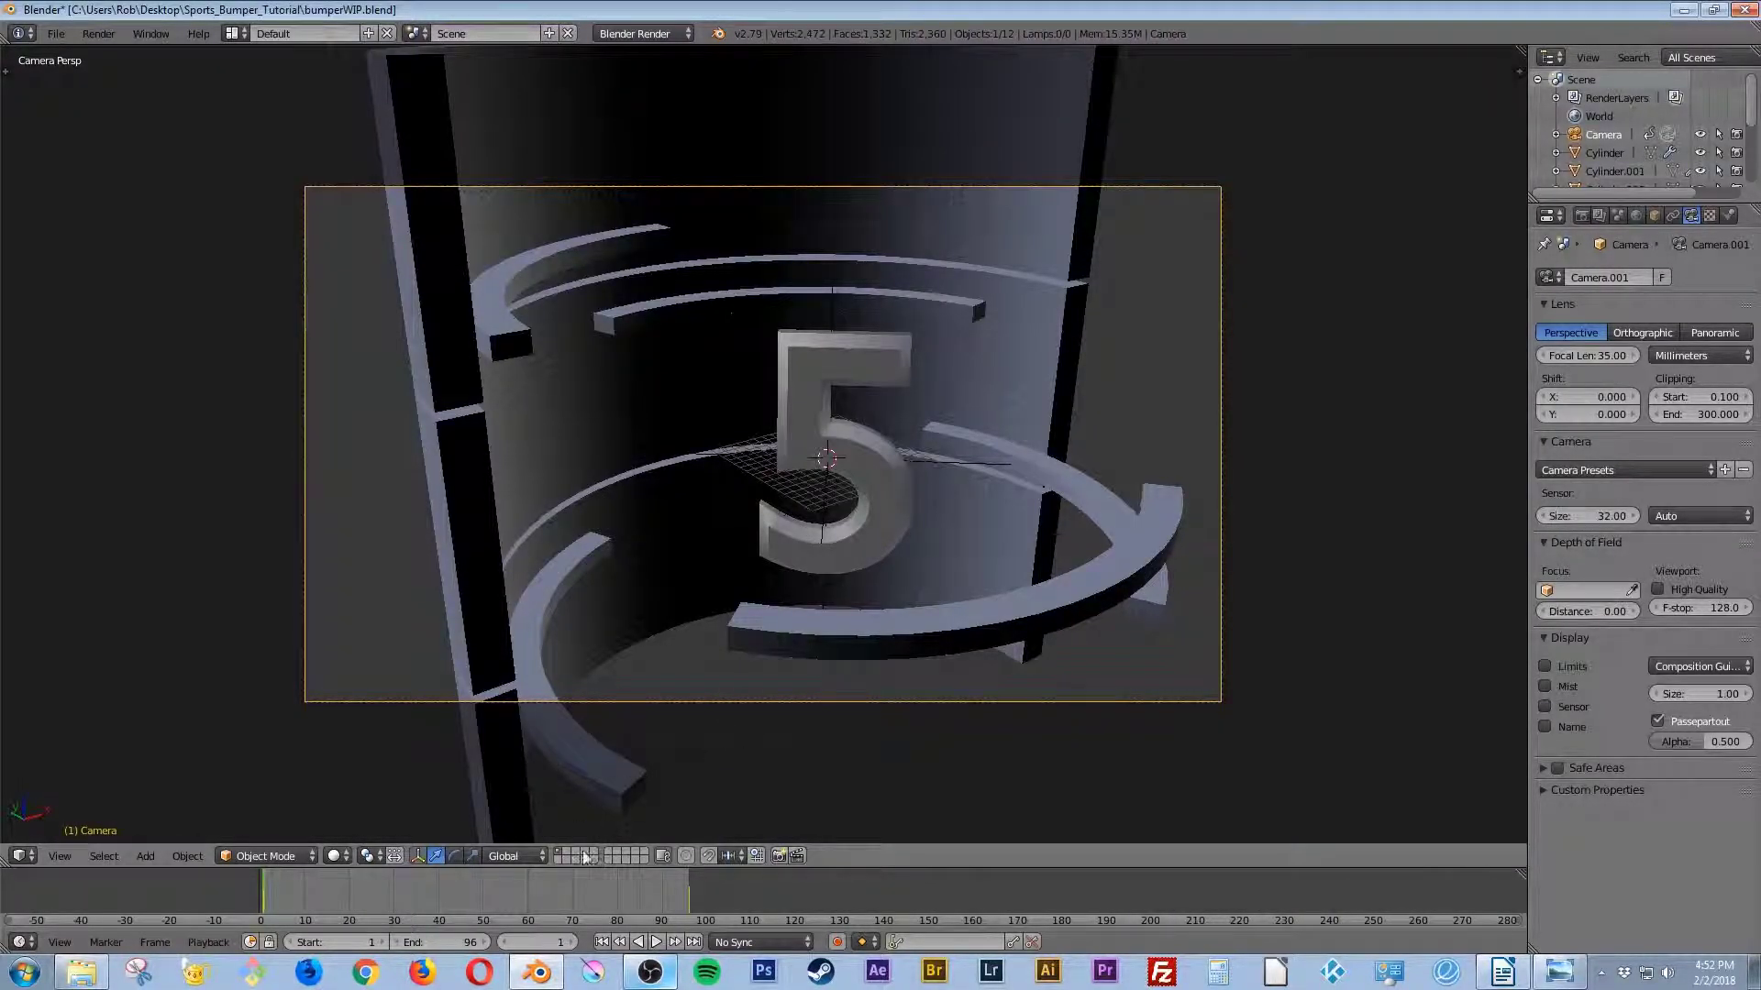
{"action": "left_click", "coordinate": [657, 941]}
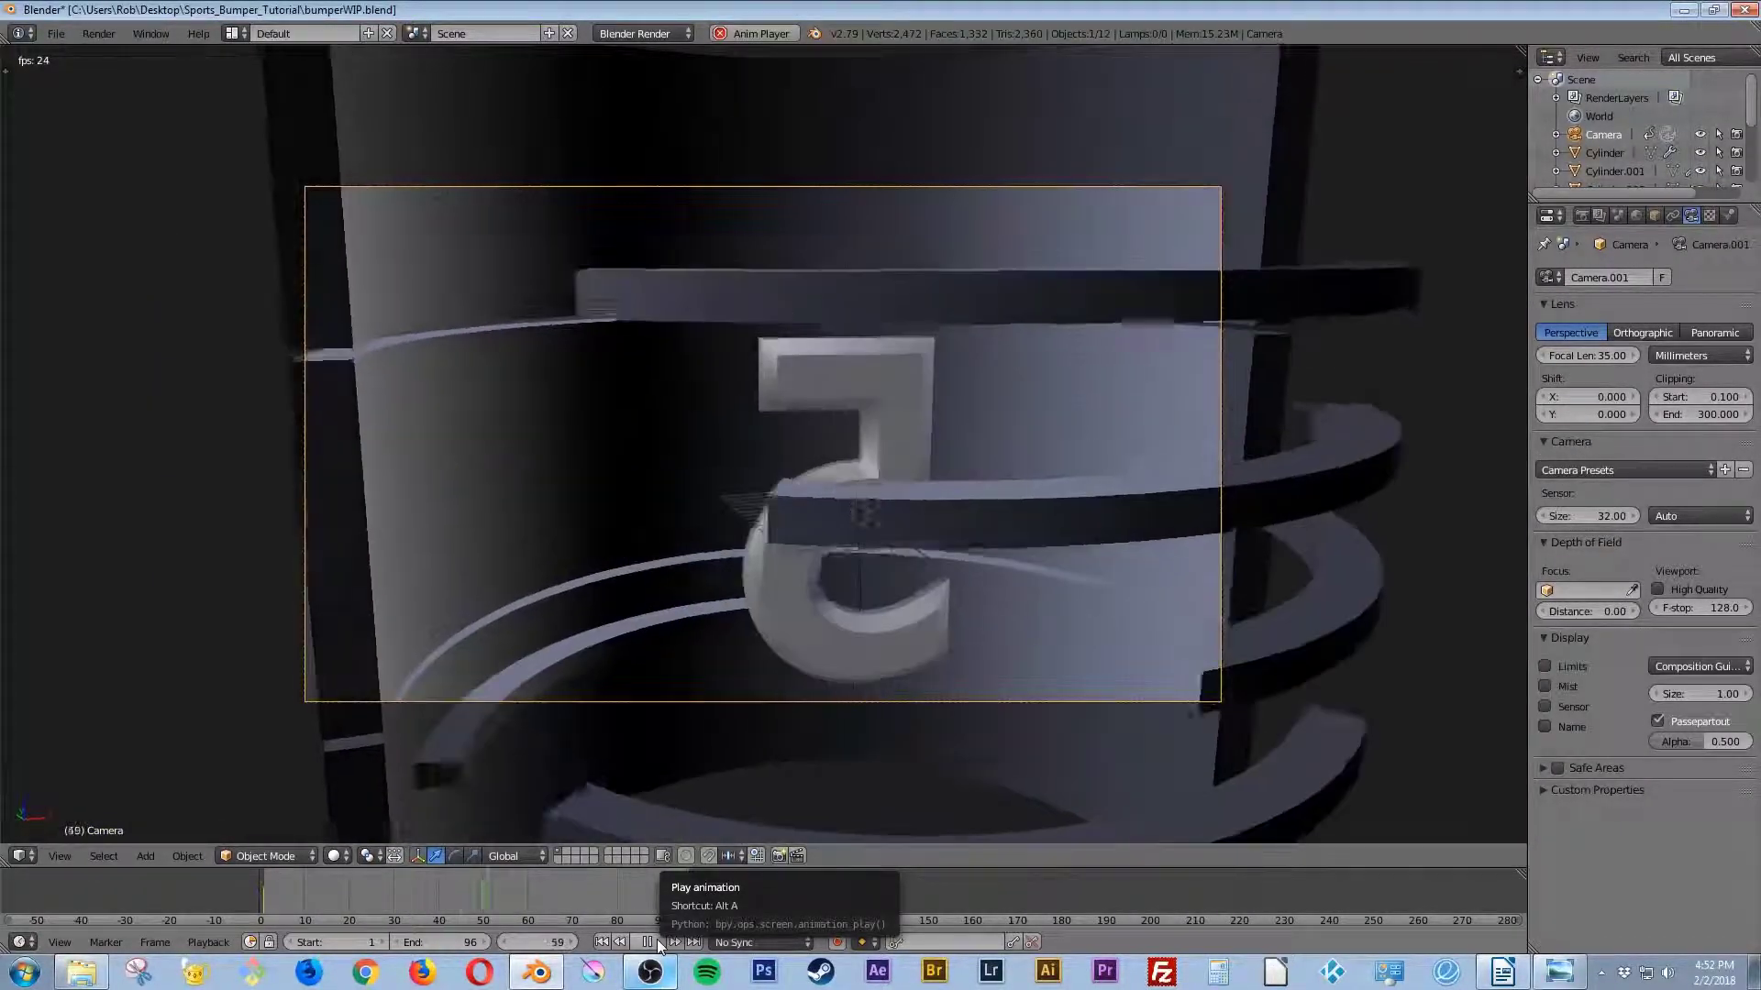
{"action": "left_click", "coordinate": [659, 941]}
{"action": "mouse_move", "coordinate": [564, 888]}
{"action": "left_mouse_down"}
{"action": "mouse_move", "coordinate": [372, 886]}
{"action": "mouse_move", "coordinate": [484, 911]}
{"action": "left_mouse_up"}
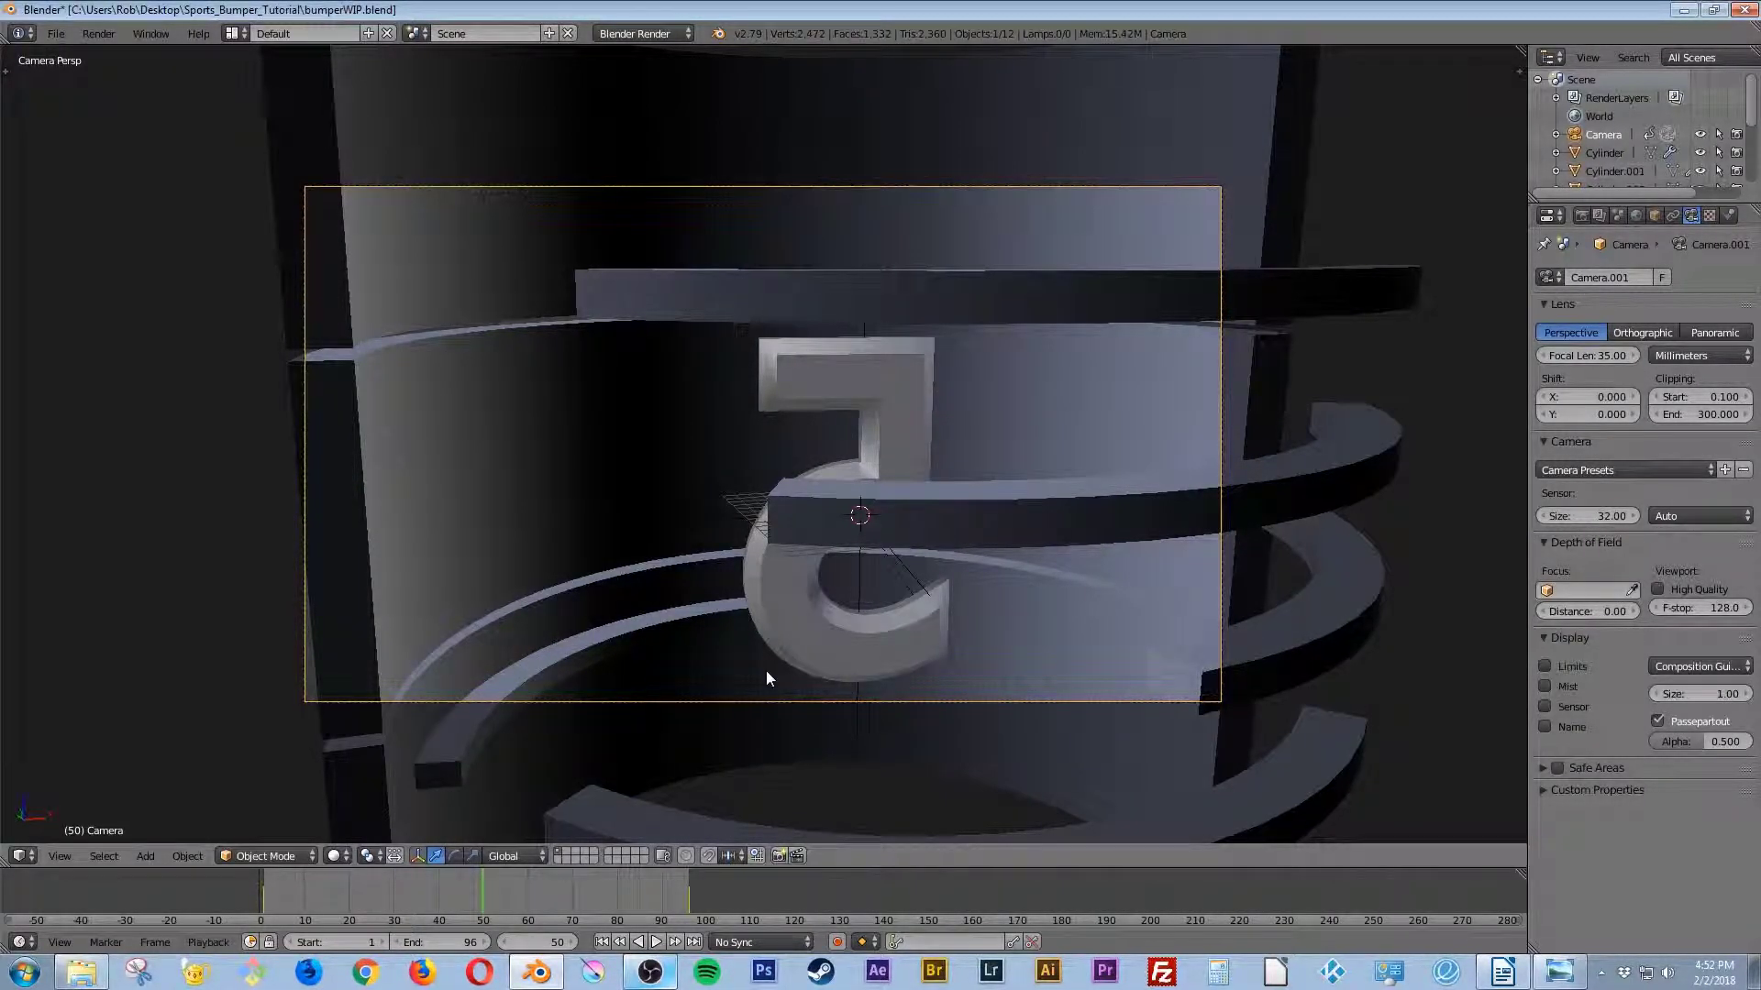
Step: At frame 50, tilt the camera to rotation X 73.7°, Y -10.9°, Z -16.9°, keyframe the rotation, and preview the animation from frame 1
{"action": "key", "text": "n"}
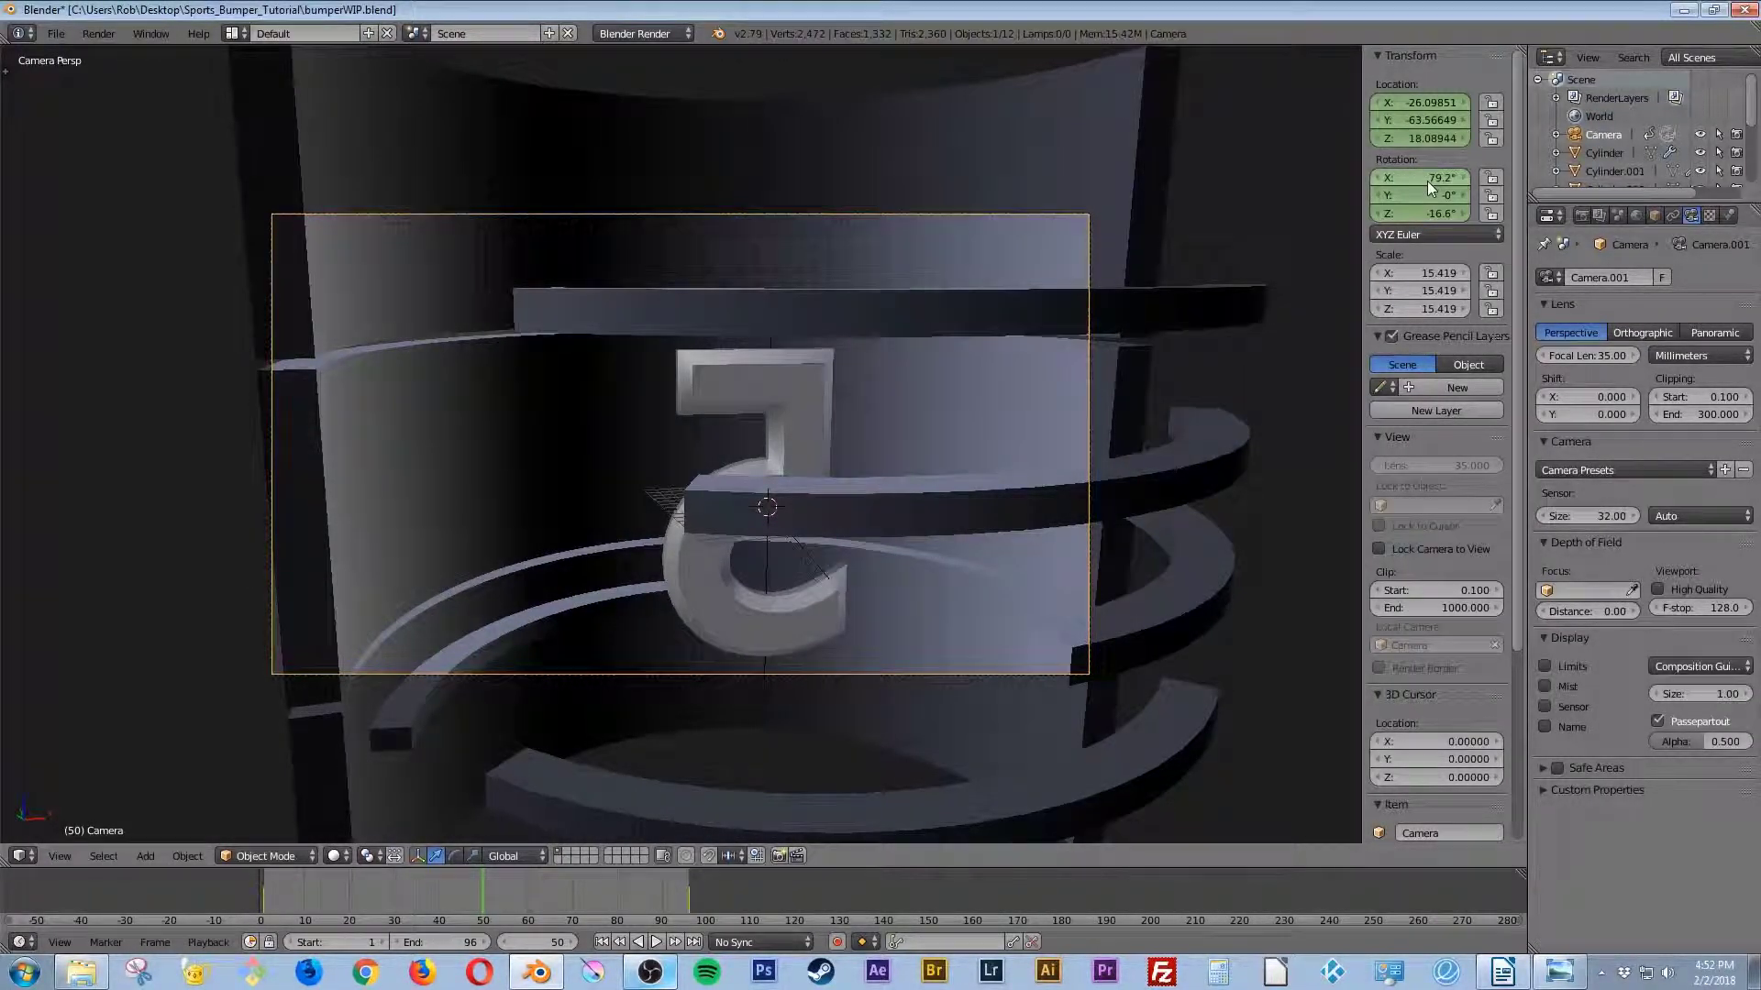
{"action": "left_click_drag", "start_coordinate": [1427, 179], "coordinate": [1408, 214]}
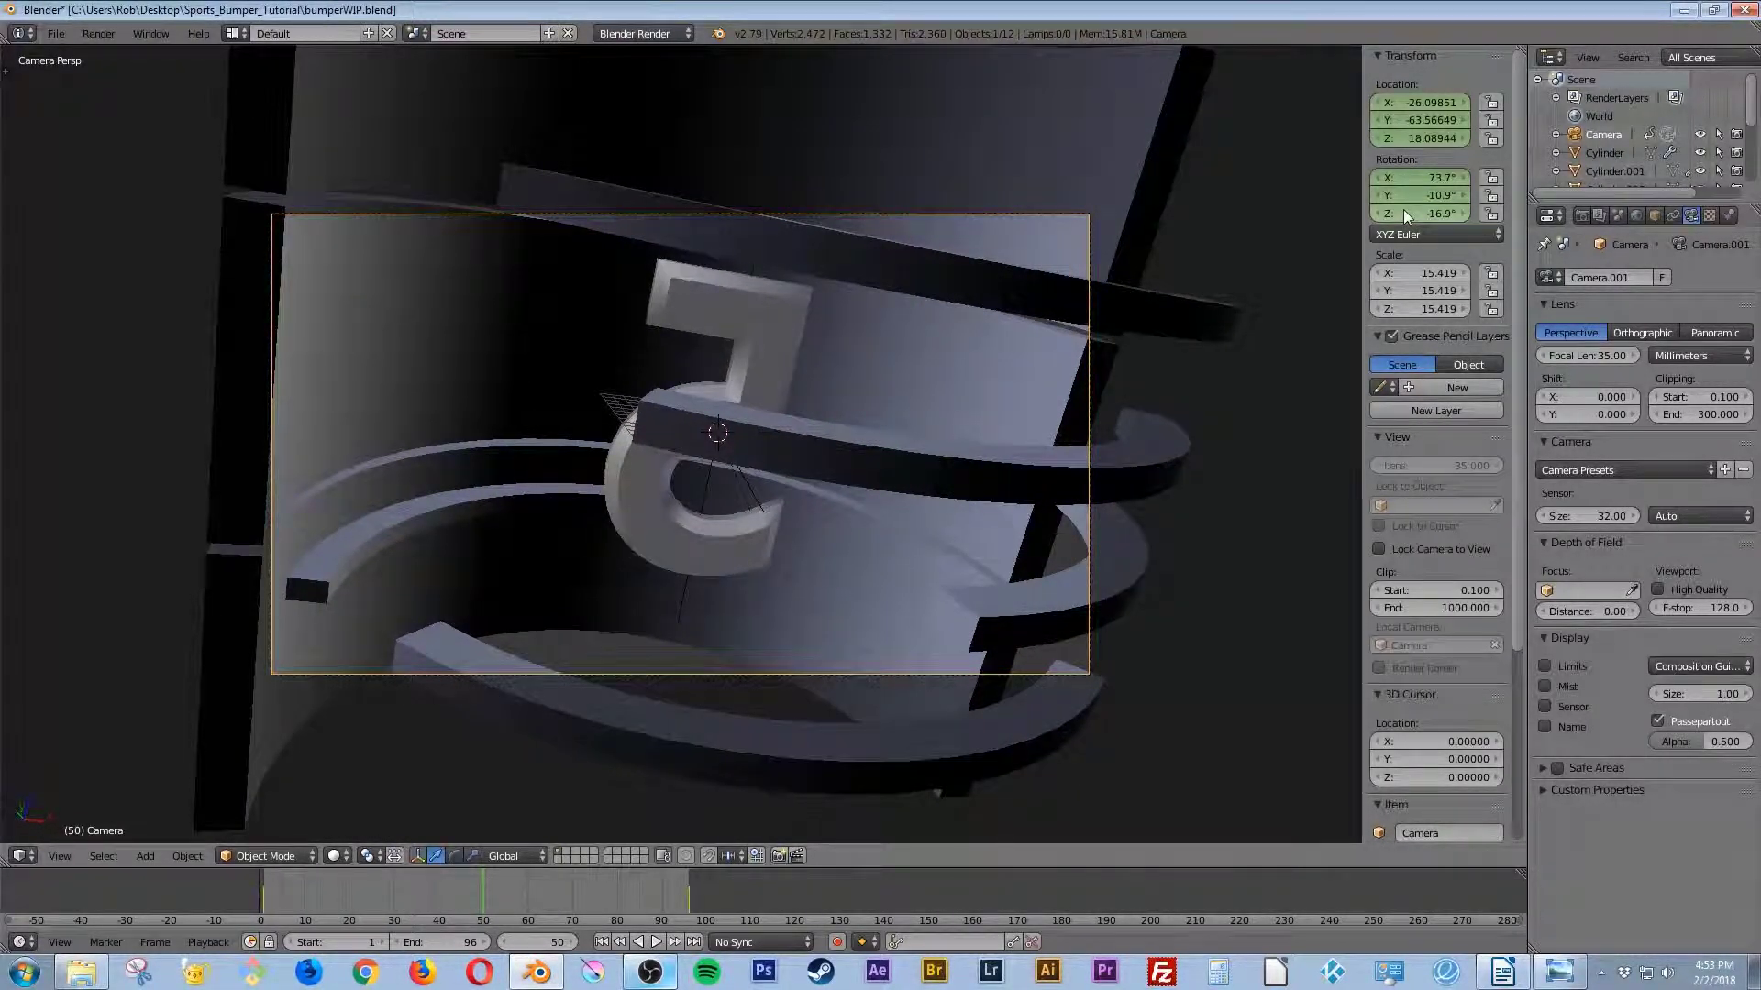
{"action": "key", "text": "i"}
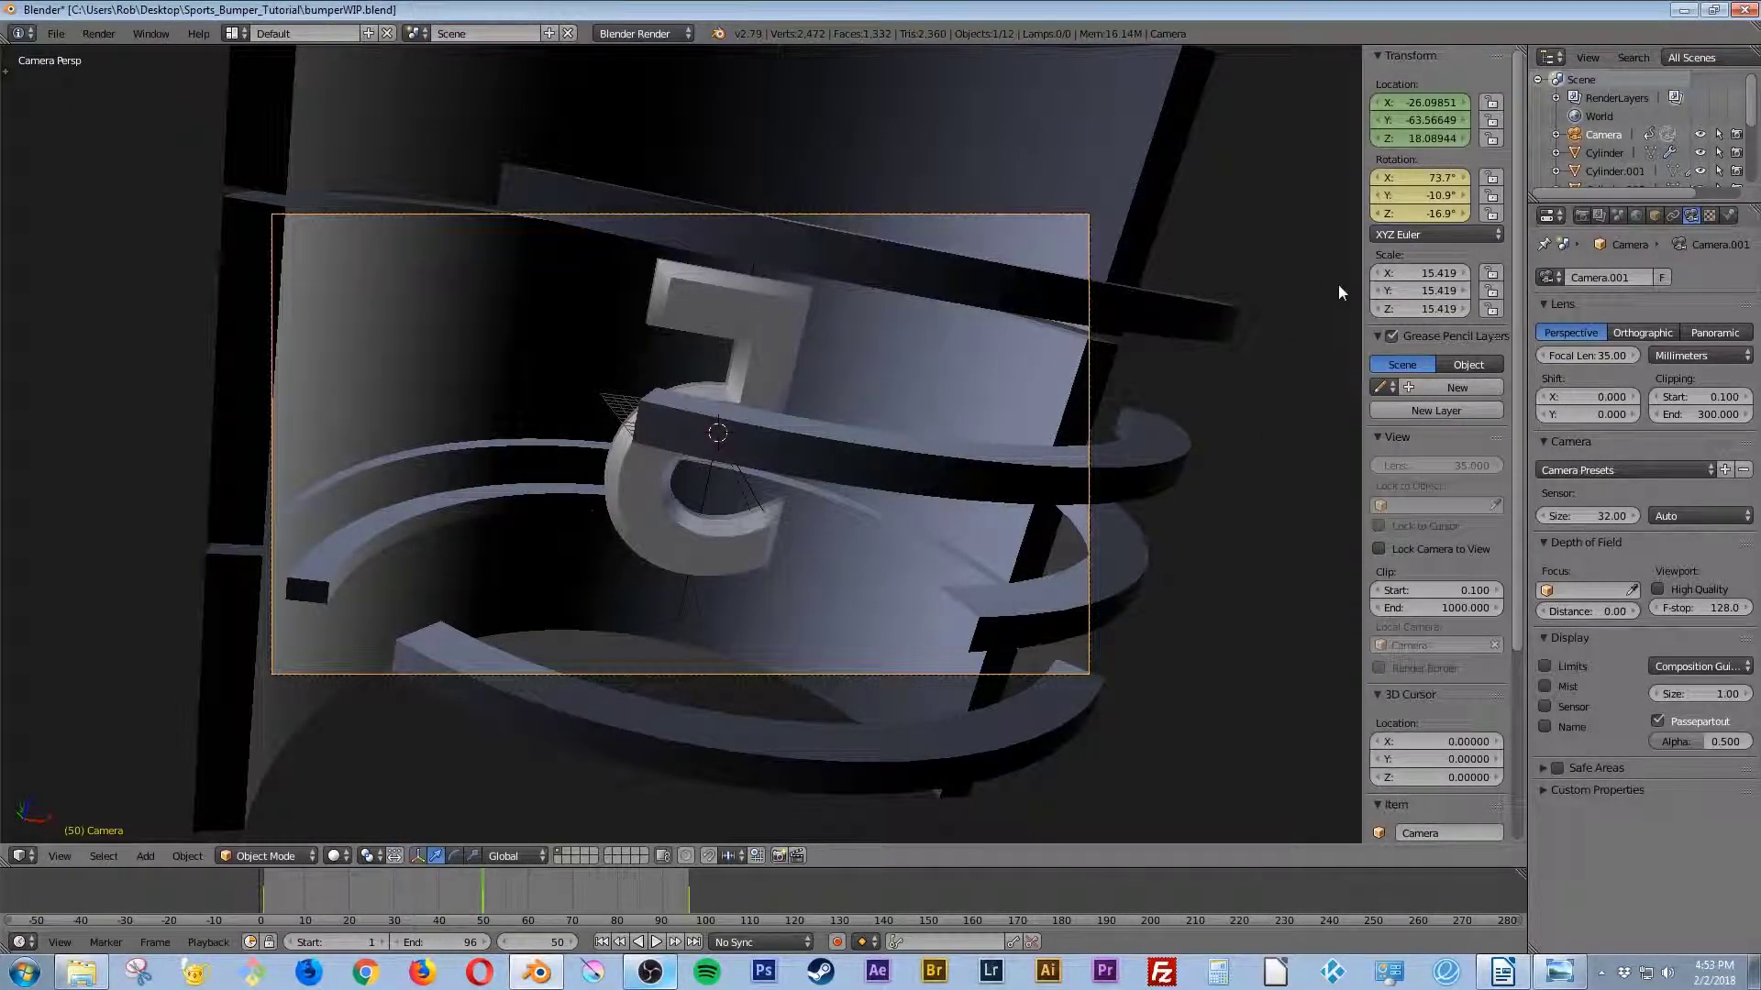
{"action": "left_click", "coordinate": [601, 944]}
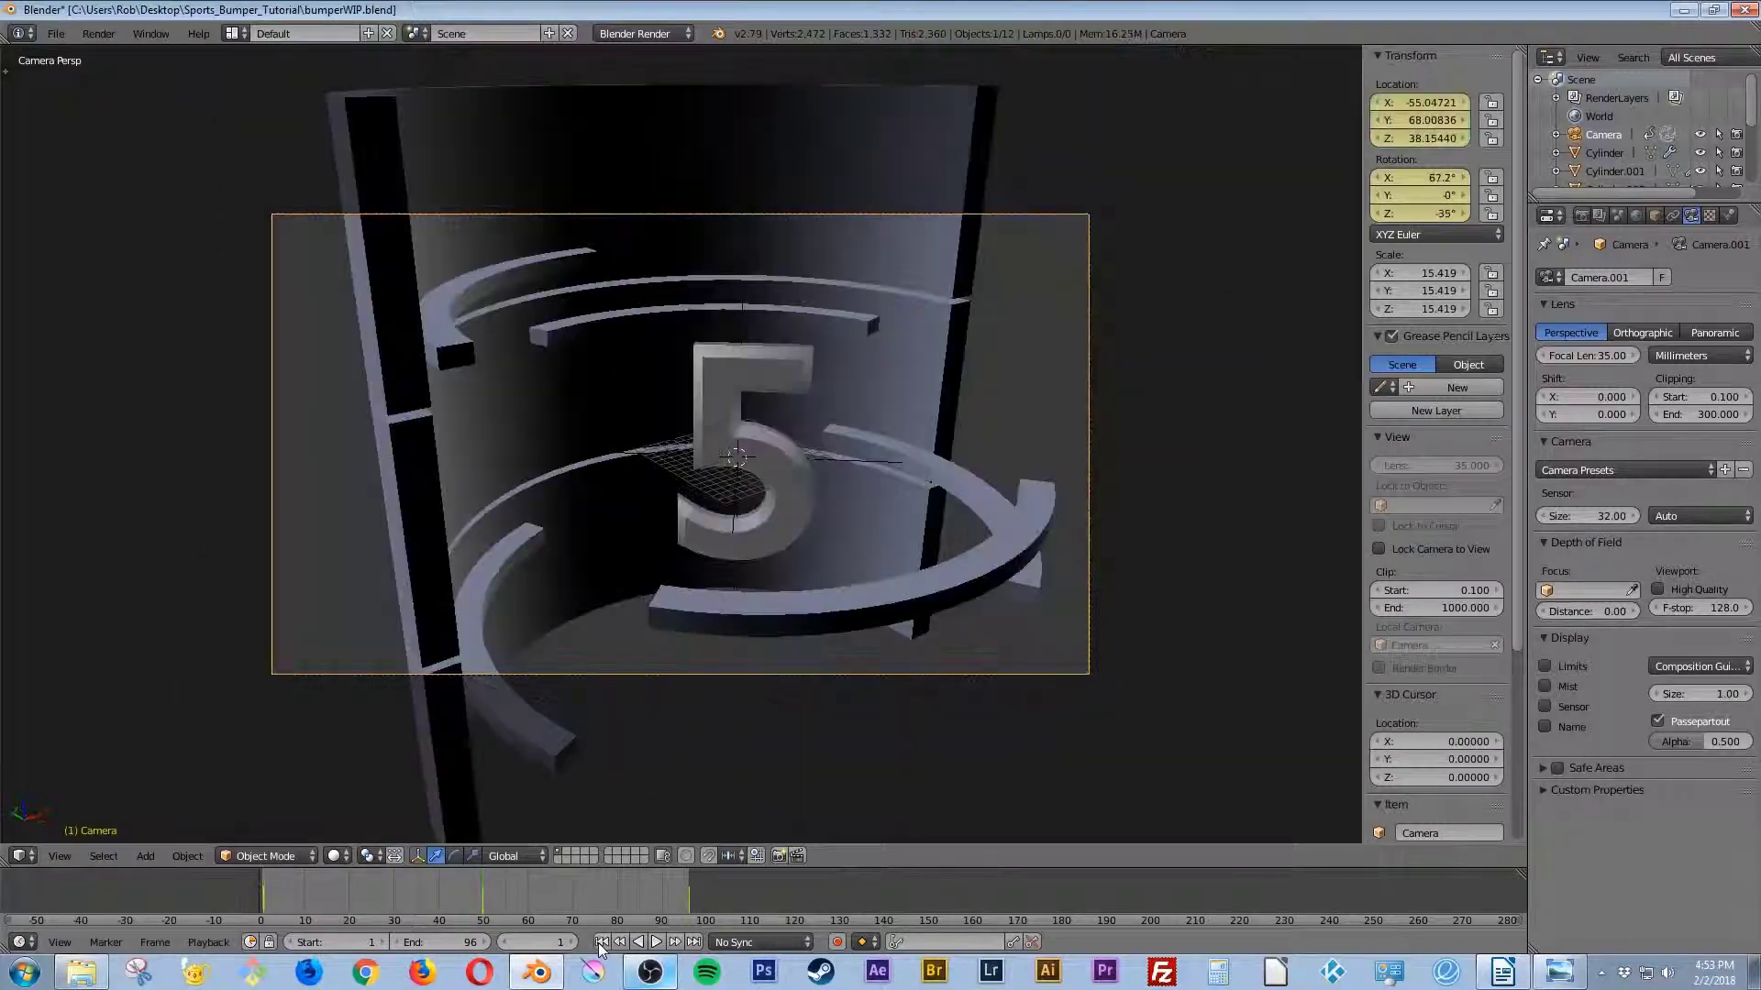
{"action": "left_click", "coordinate": [657, 943]}
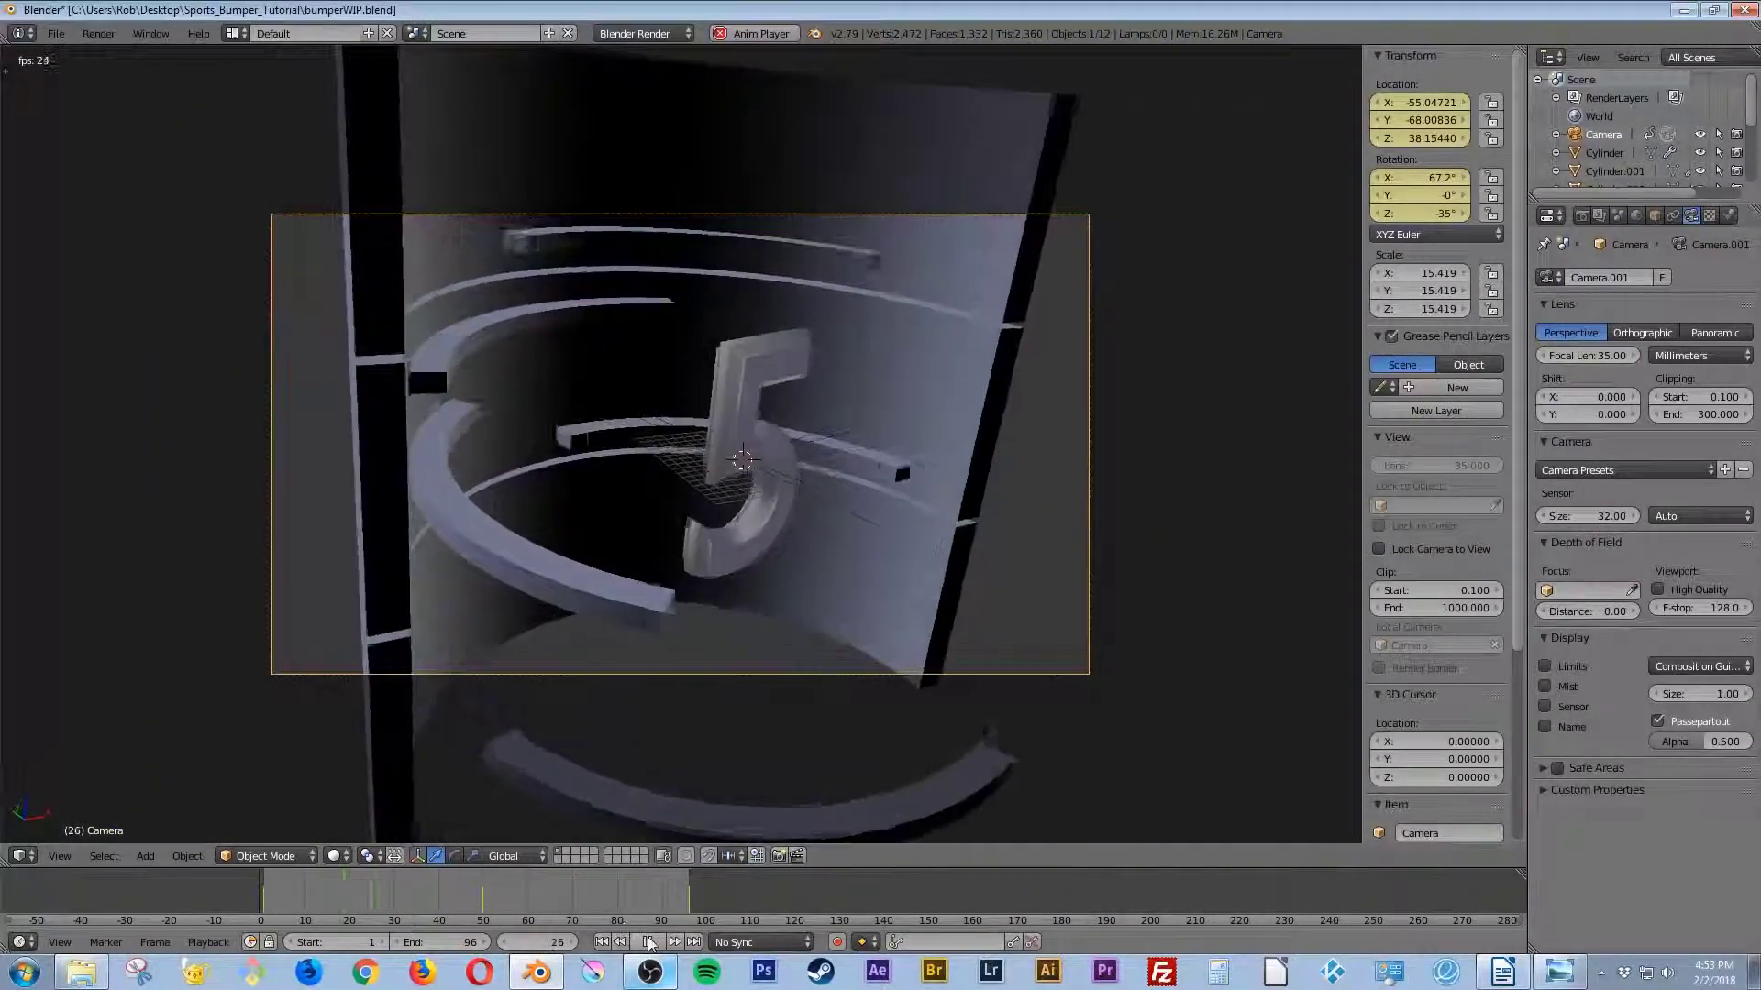
{"action": "left_click", "coordinate": [642, 942]}
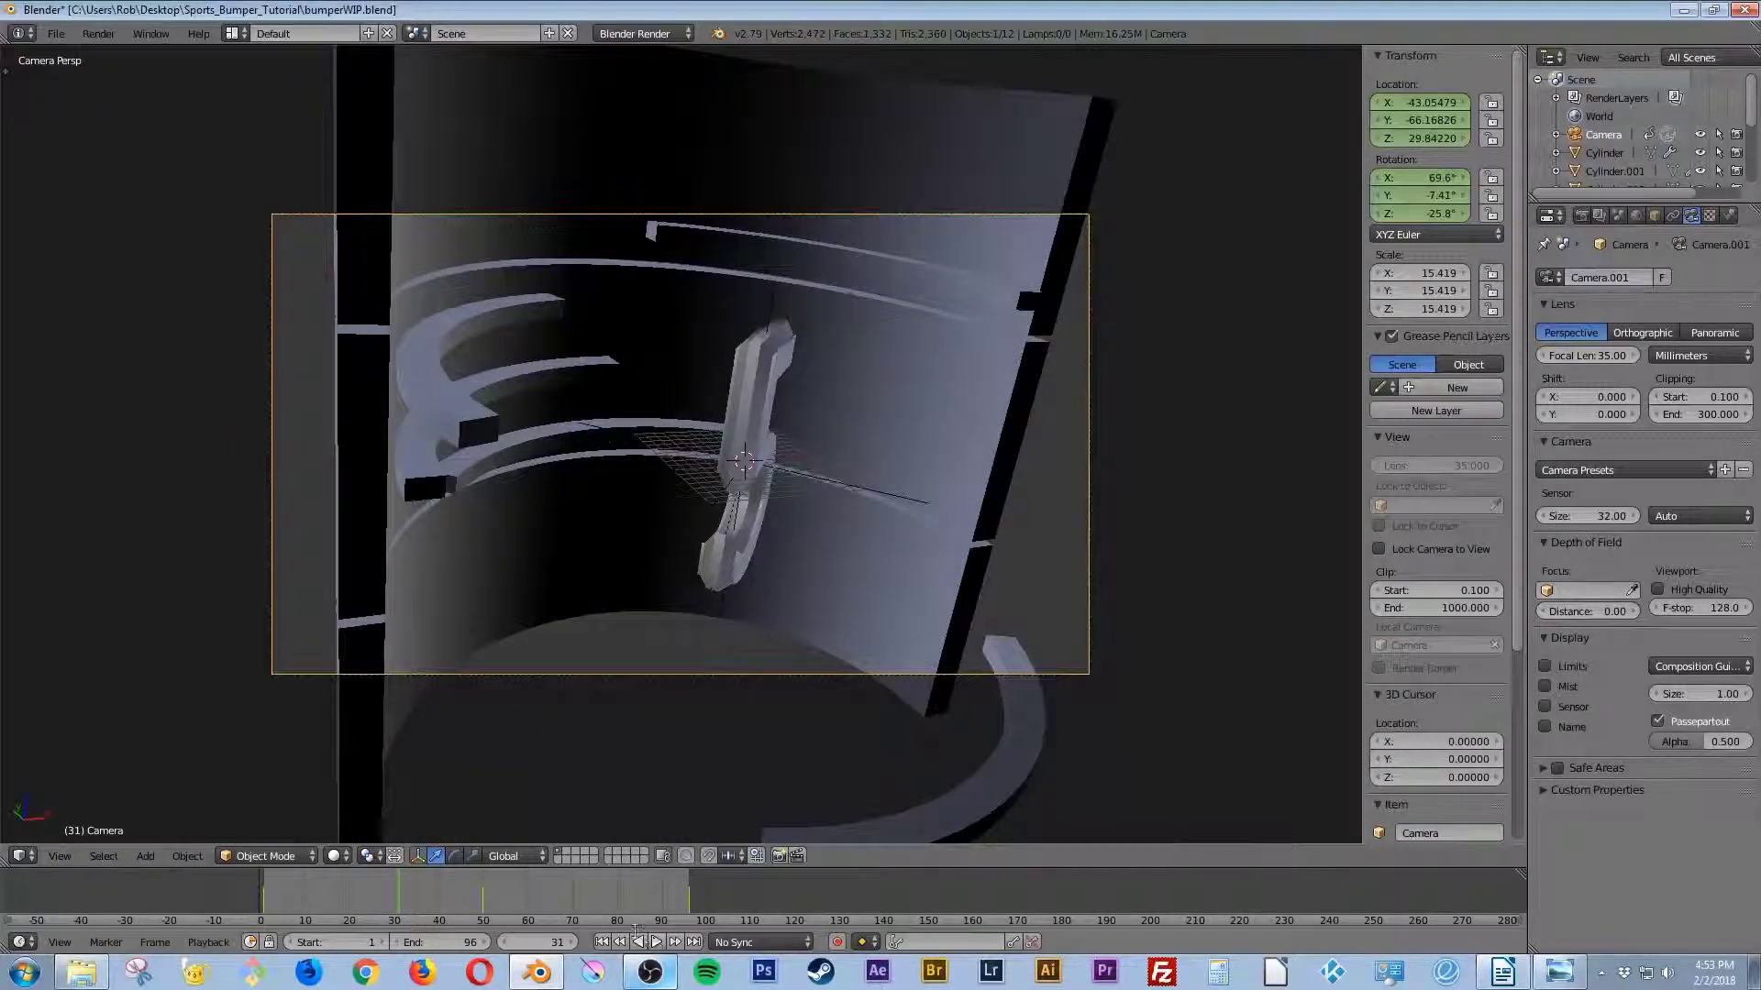
Step: Return to frame 50, set the camera's X rotation to 74.7°, and replay the animation from the first frame, stopping near the end
{"action": "left_click_drag", "start_coordinate": [530, 892], "coordinate": [482, 889]}
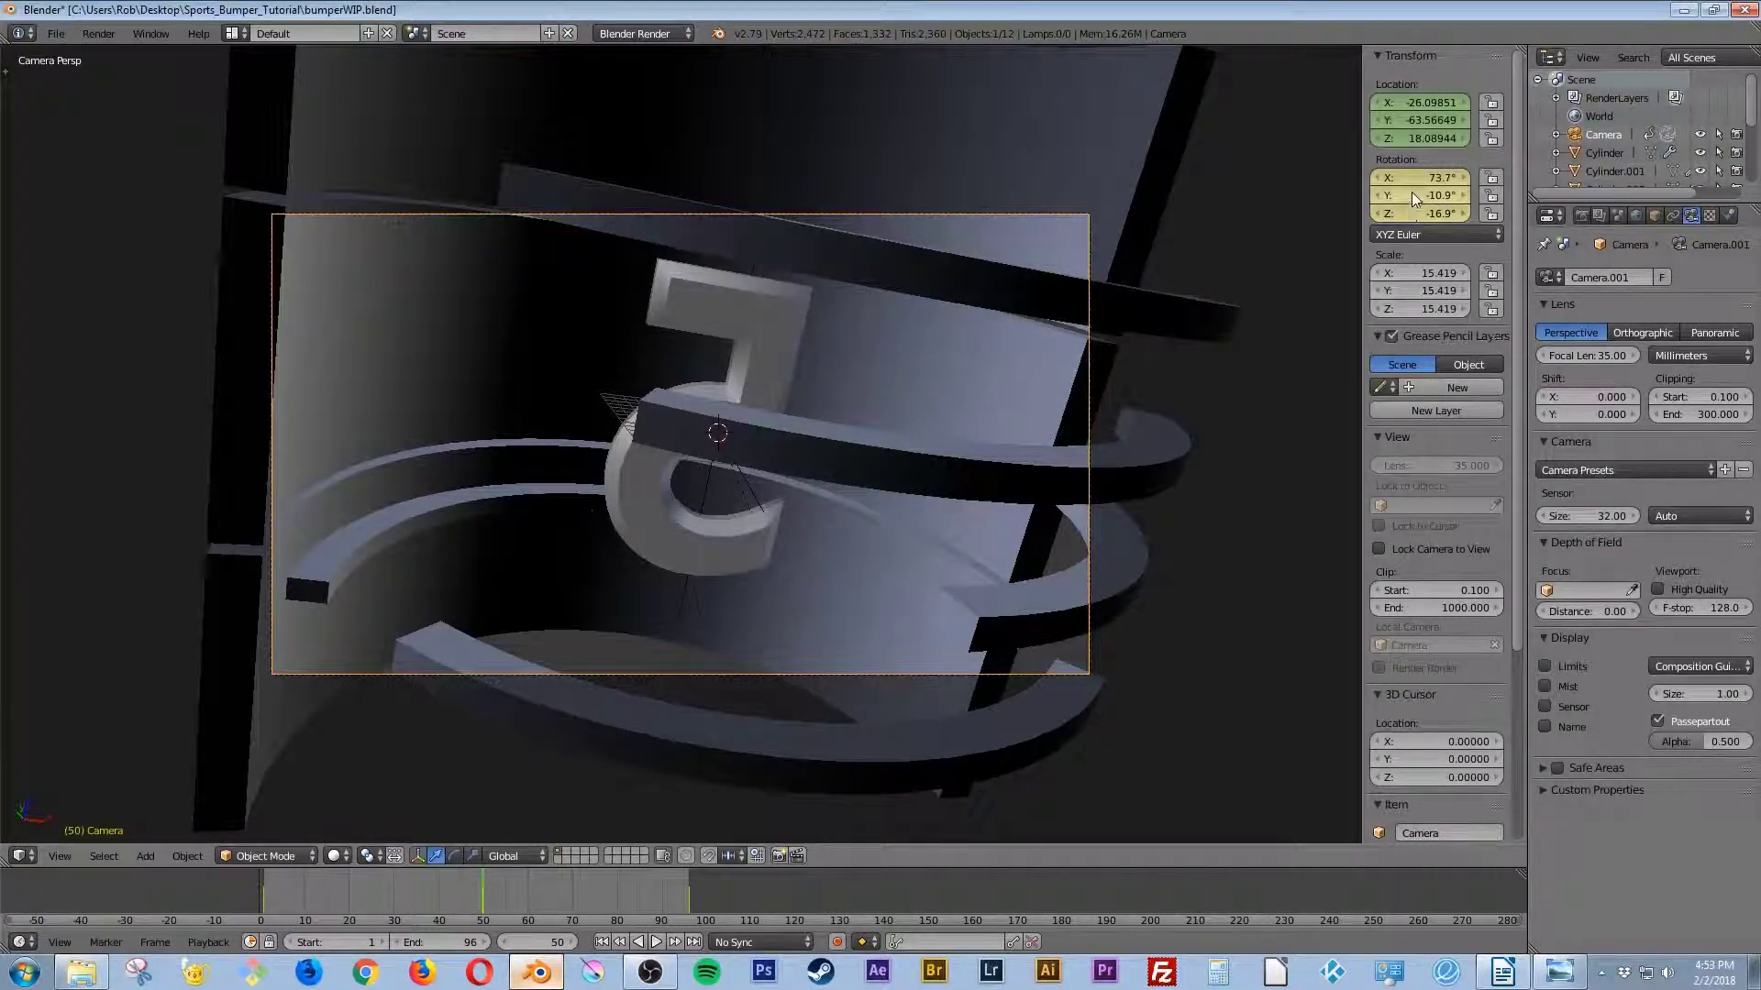
{"action": "left_click_drag", "start_coordinate": [1415, 186], "coordinate": [1429, 186]}
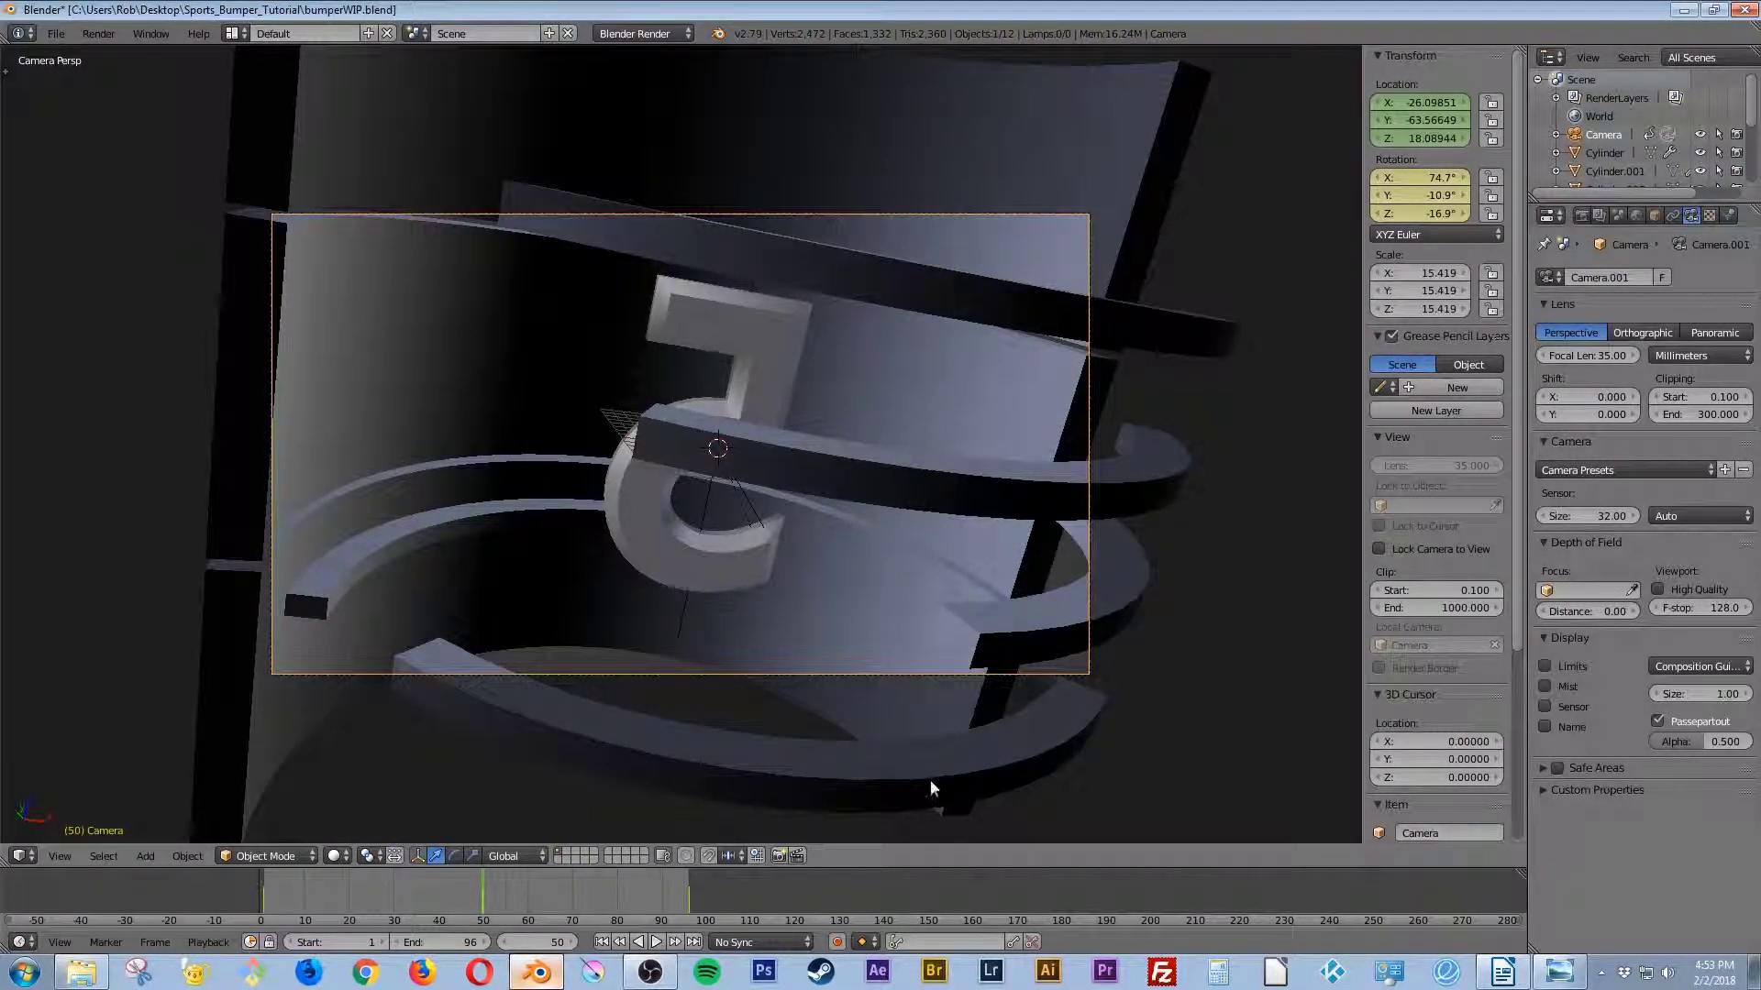
{"action": "left_click", "coordinate": [602, 942]}
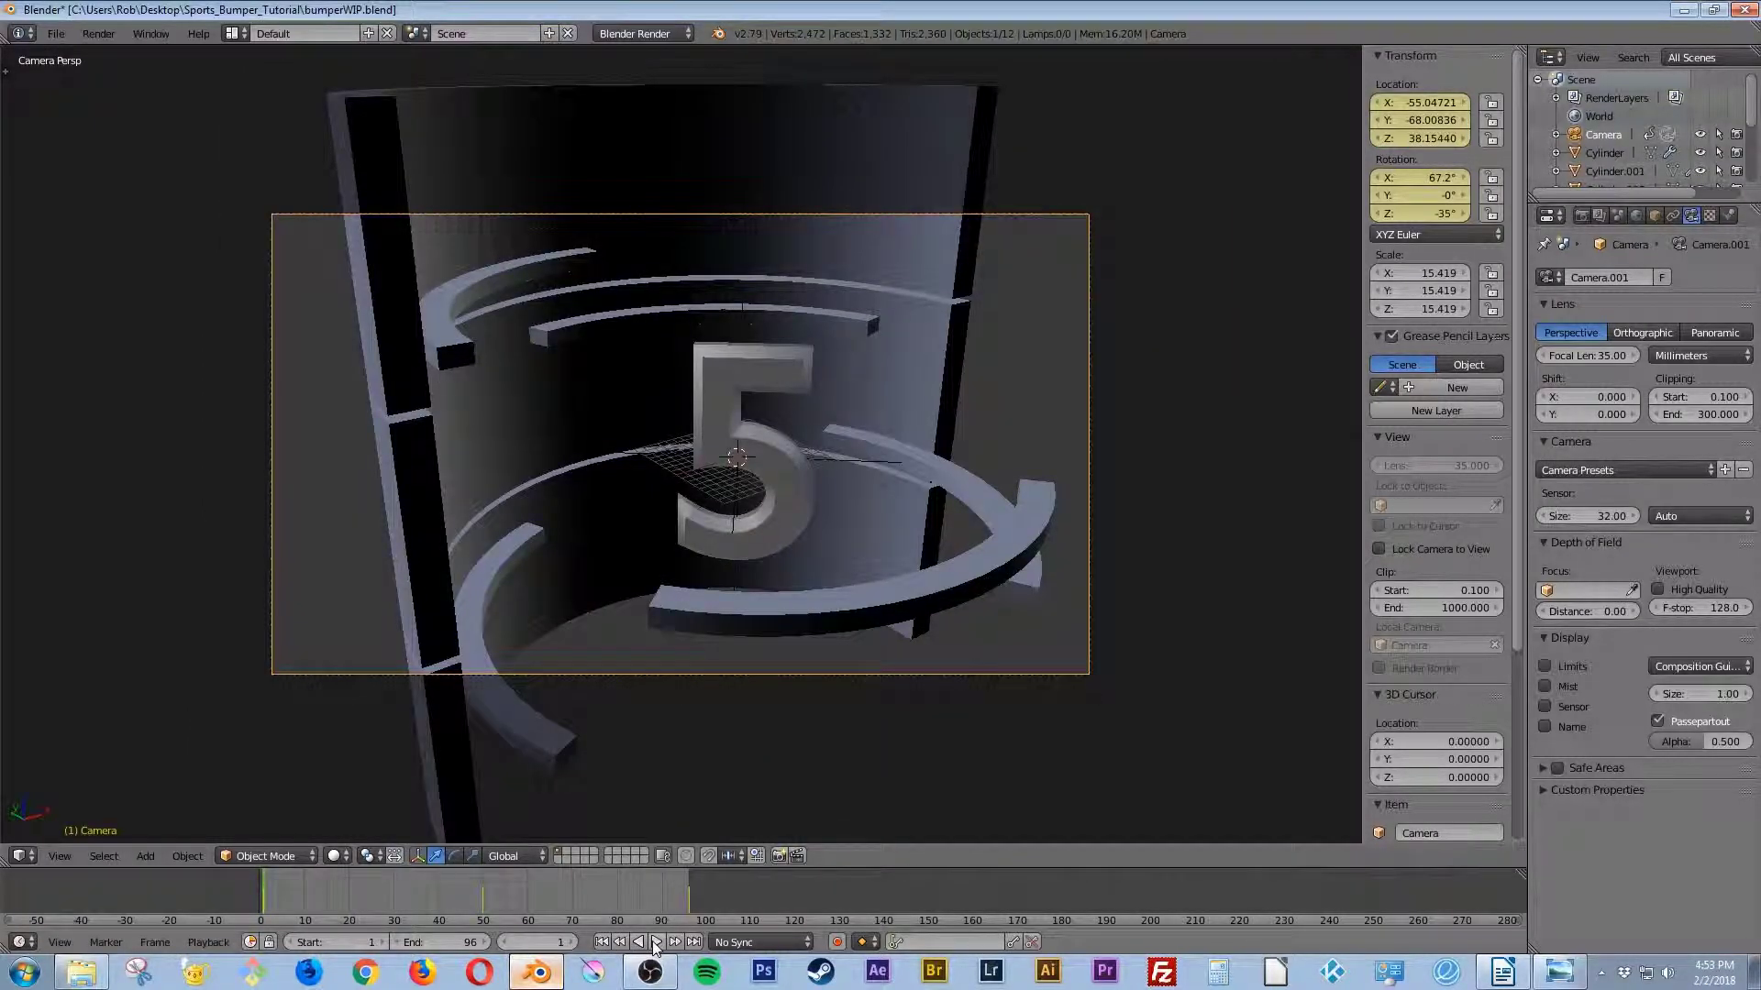
{"action": "left_click", "coordinate": [656, 943]}
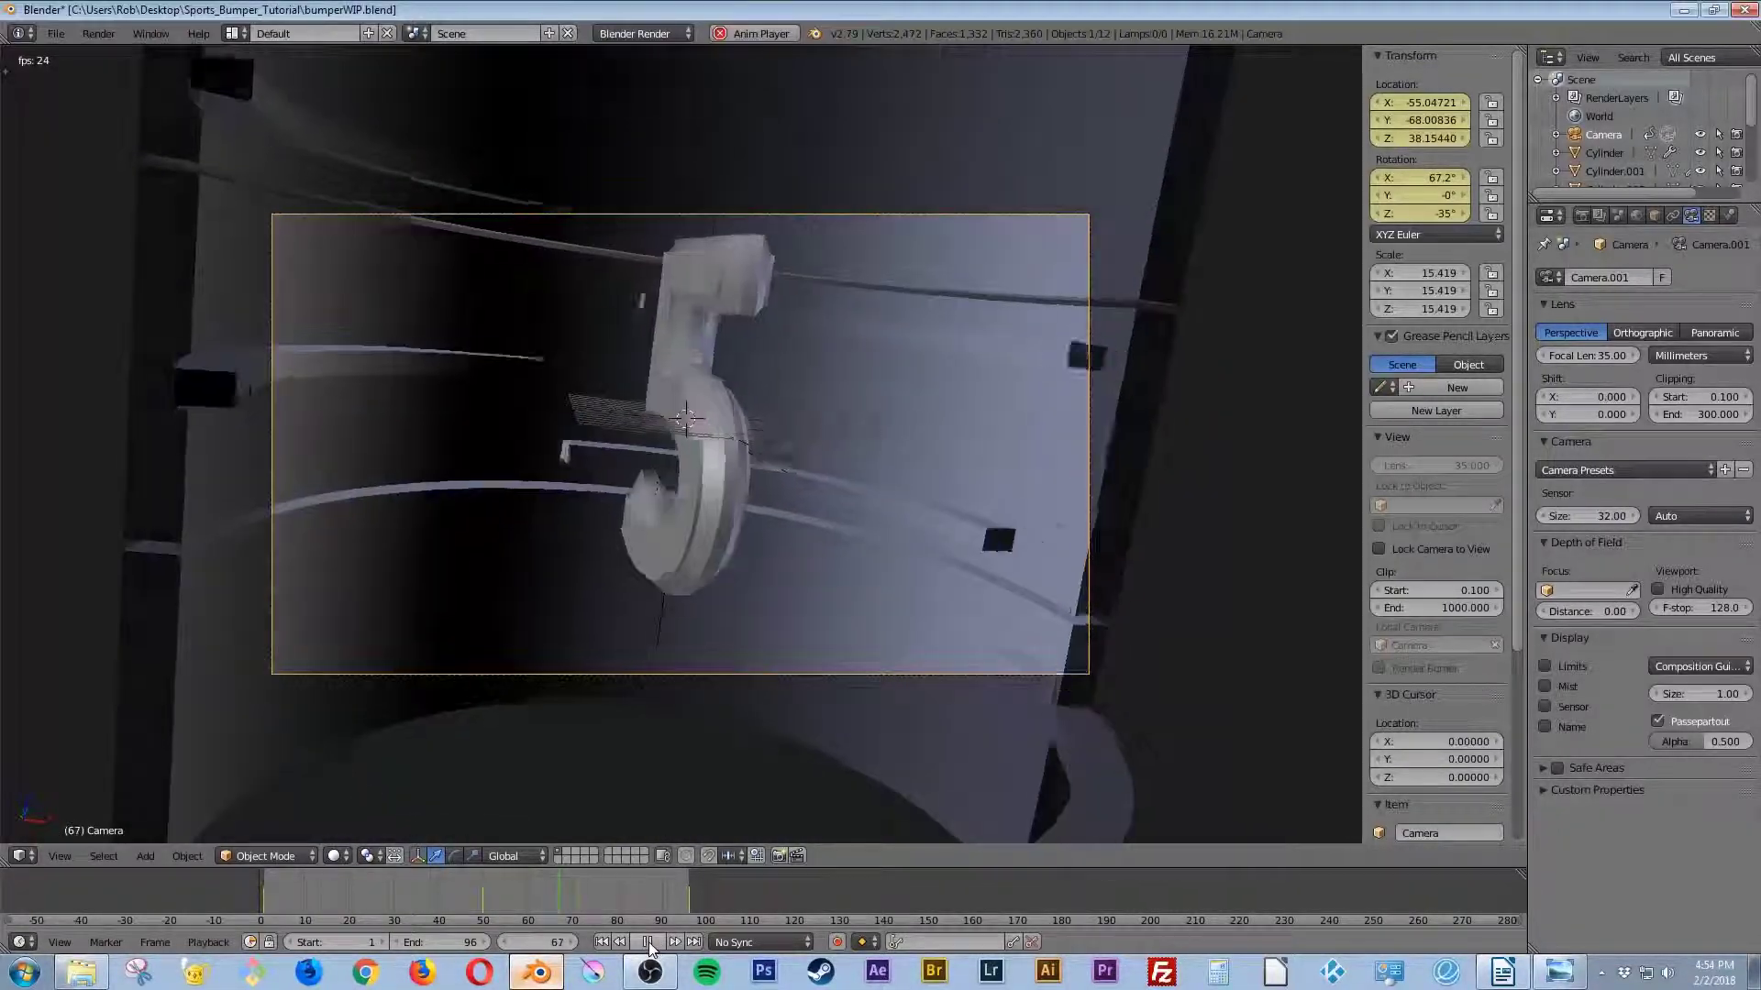
{"action": "left_click", "coordinate": [648, 945]}
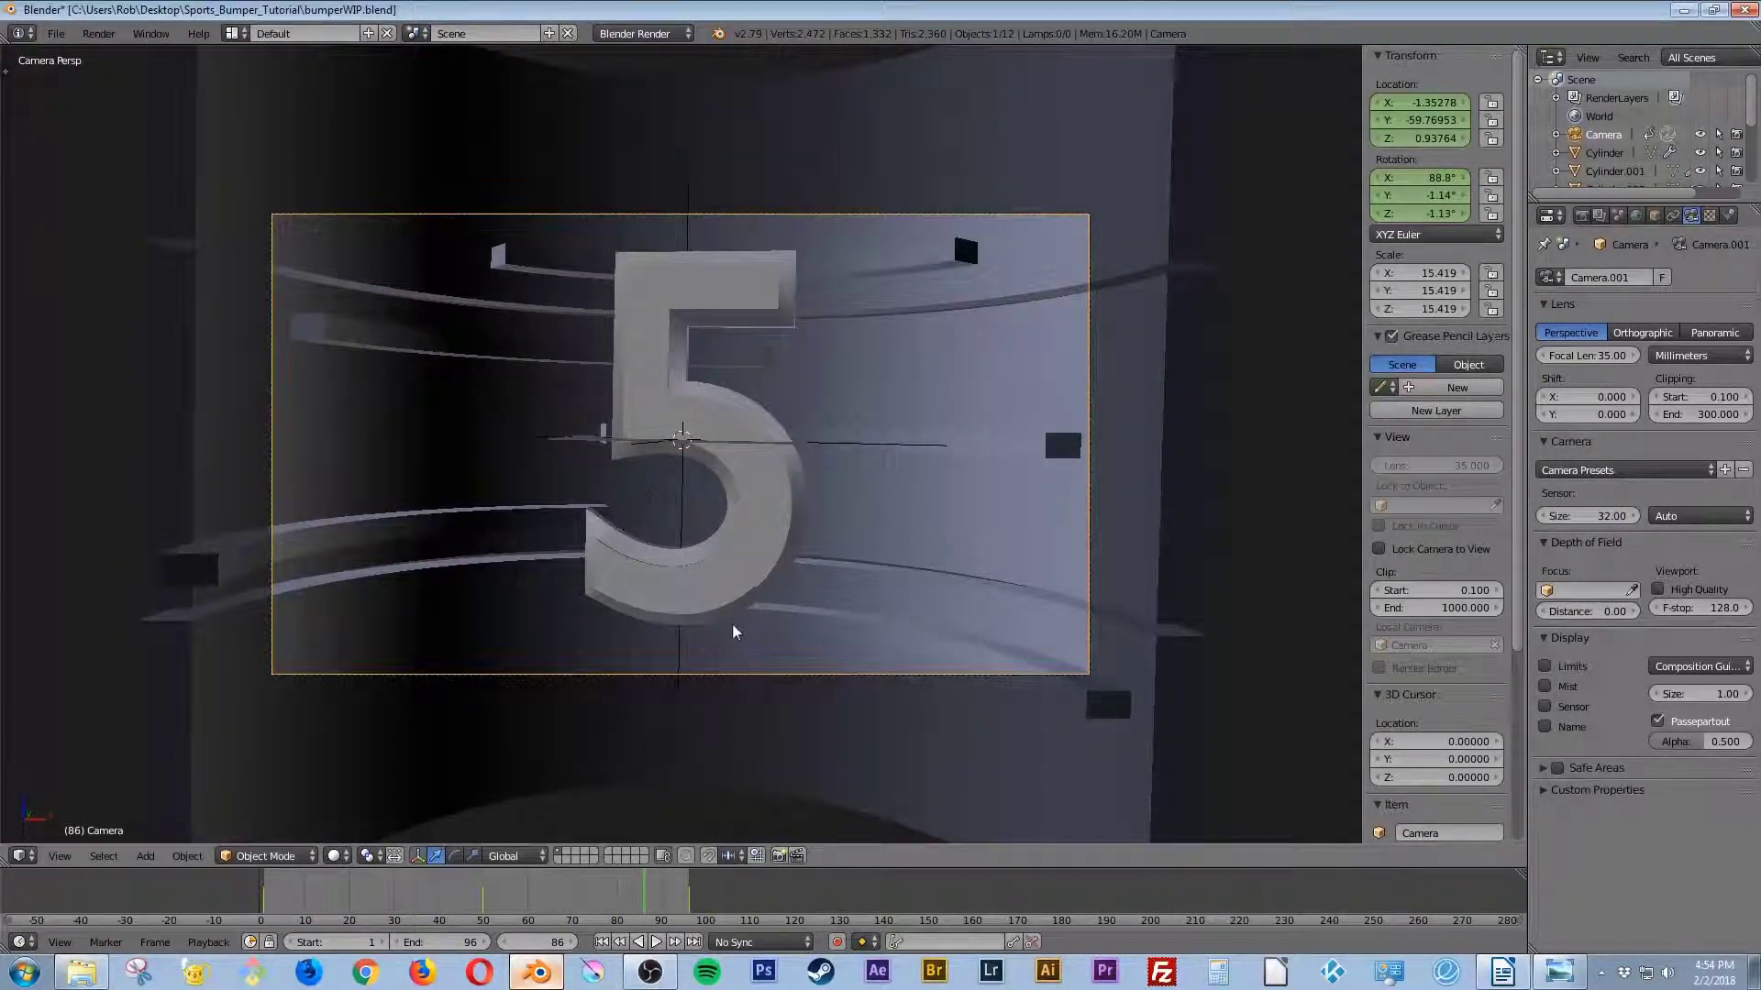